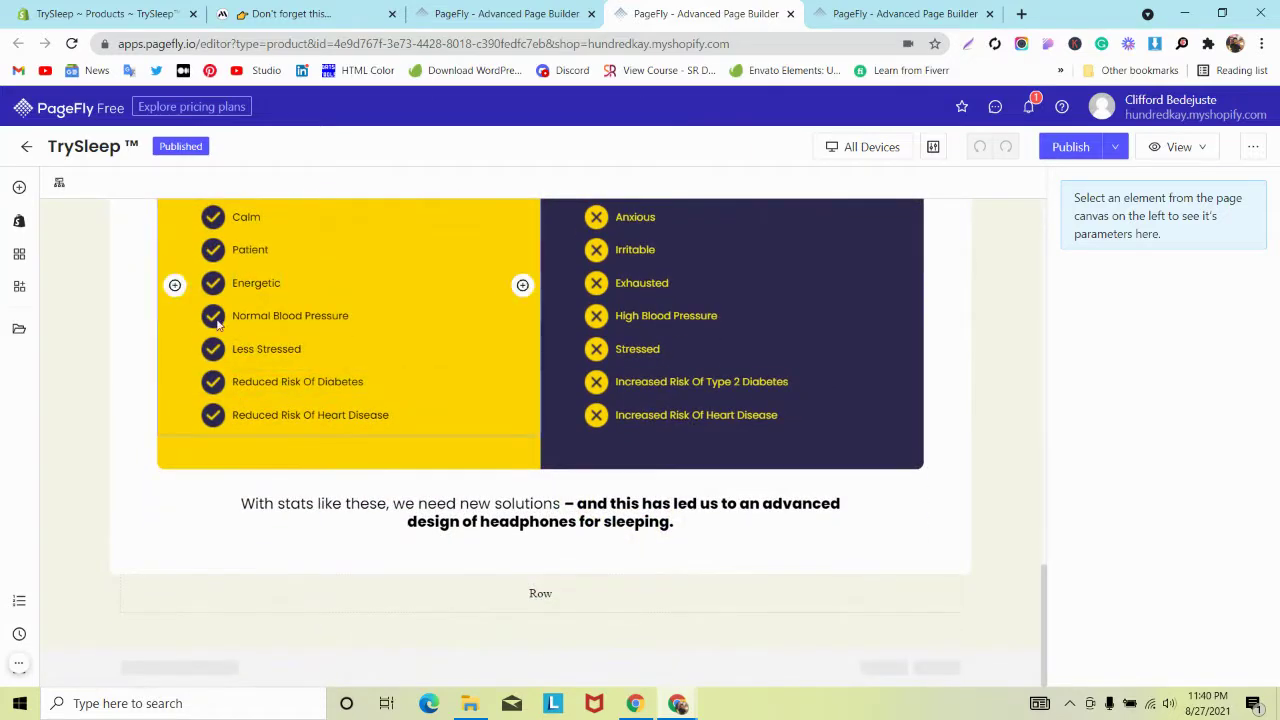
Delete the empty row below the sleep comparison section
click(490, 584)
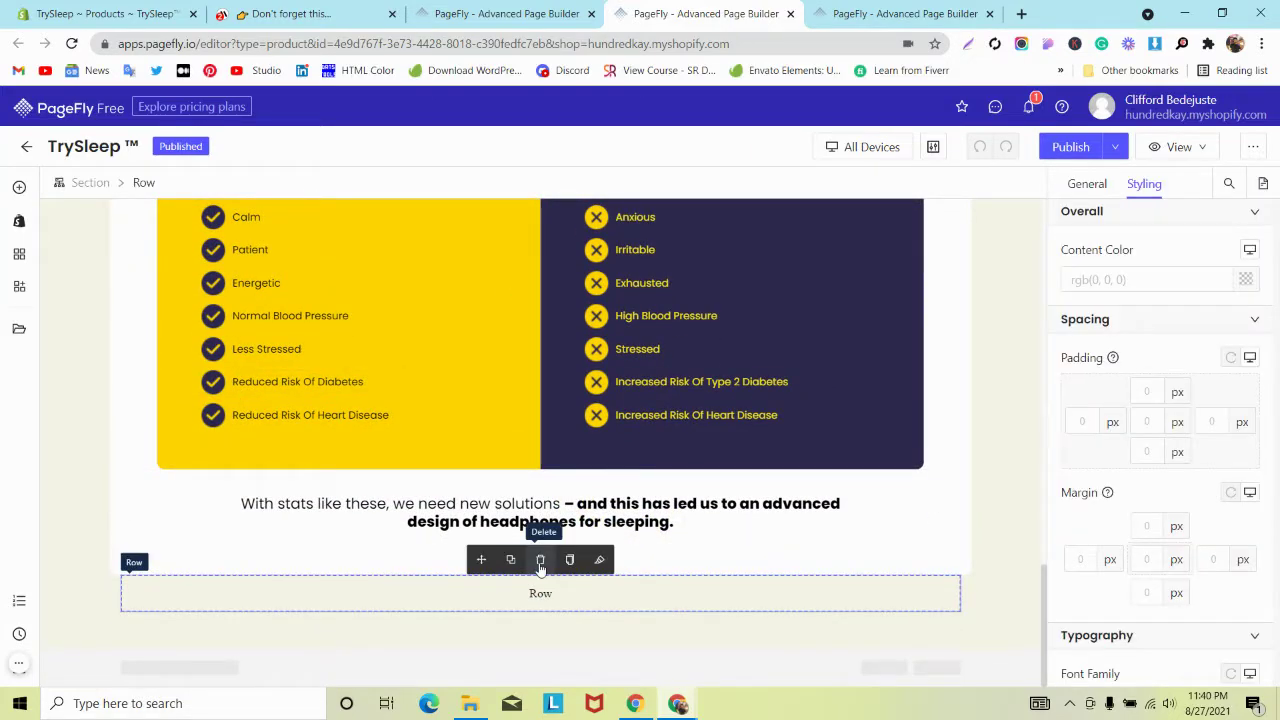
click(540, 560)
Examine the MindBand product page's "Start Sleeping Soundly" section, including its headings, image, paragraphs, button and the features section below
click(345, 8)
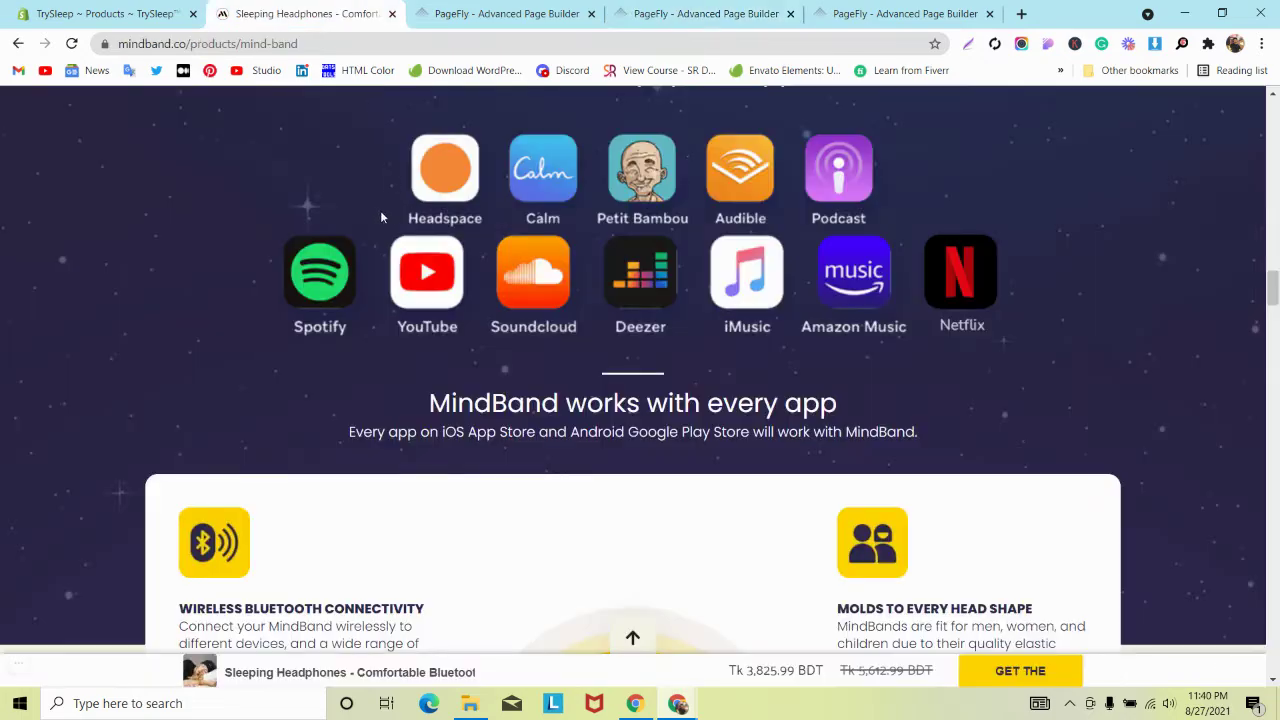
scroll(395, 213, up, 10)
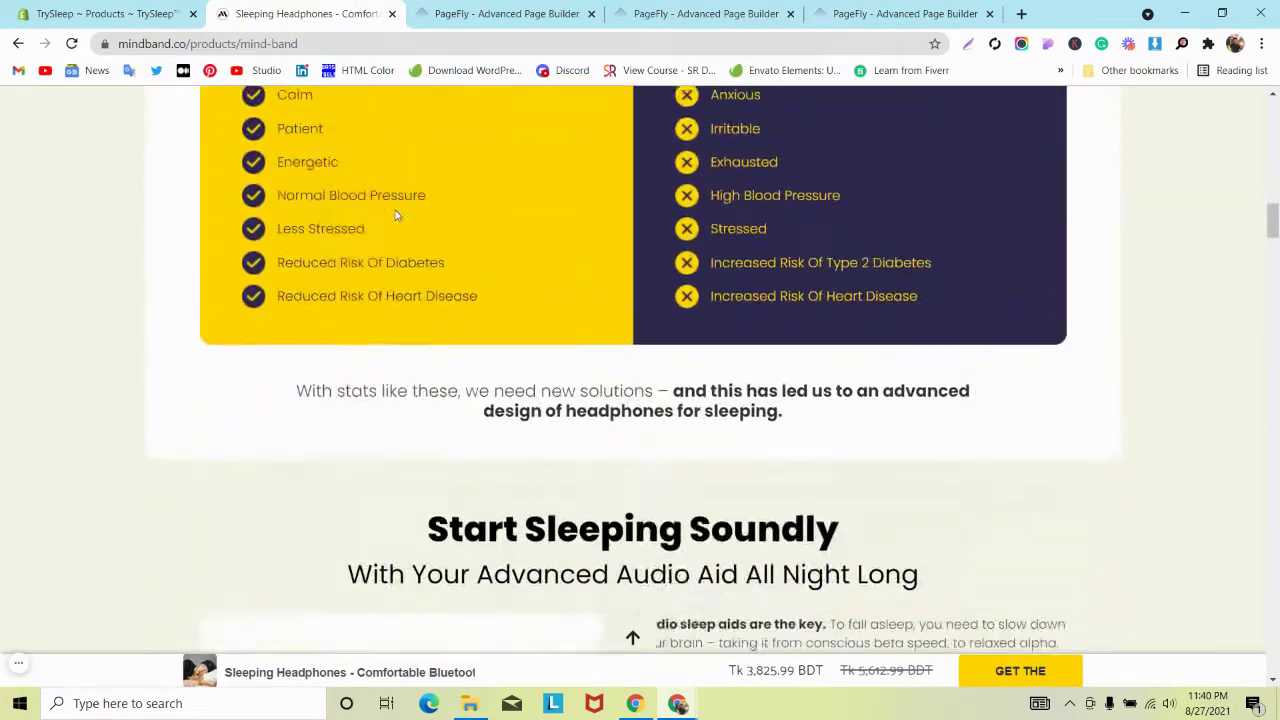
scroll(583, 253, down, 2)
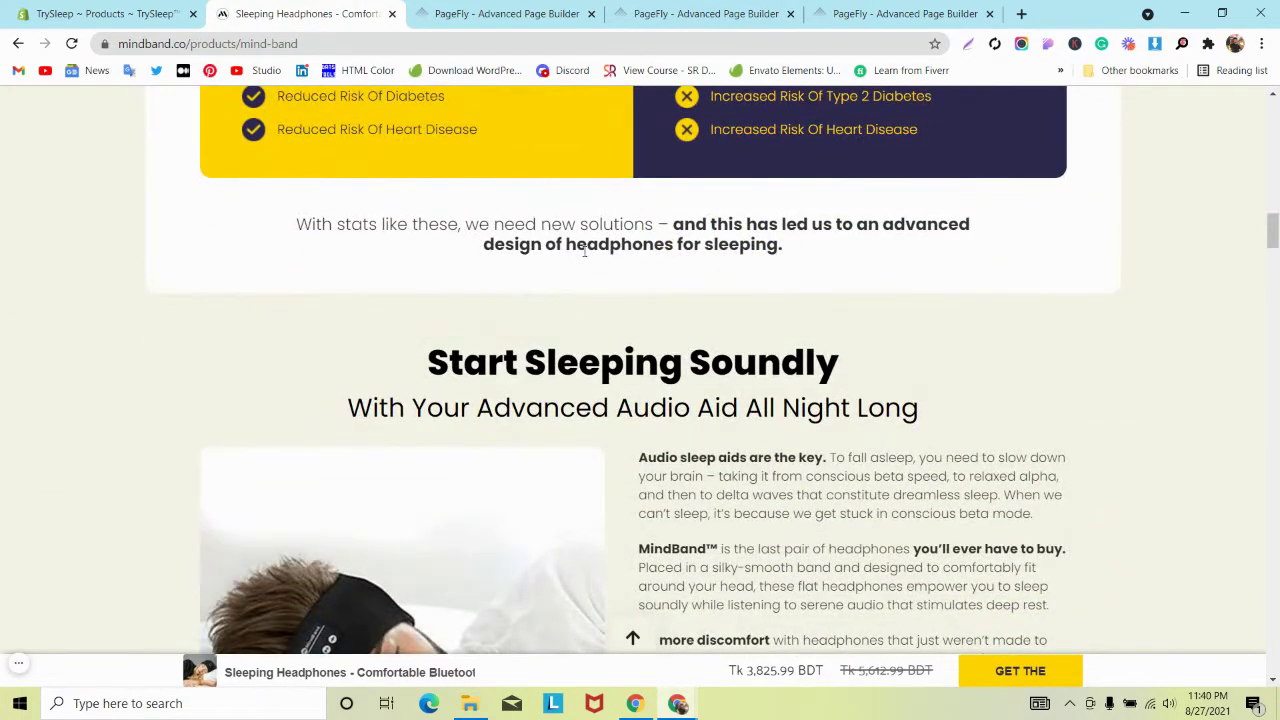
scroll(228, 282, down, 2)
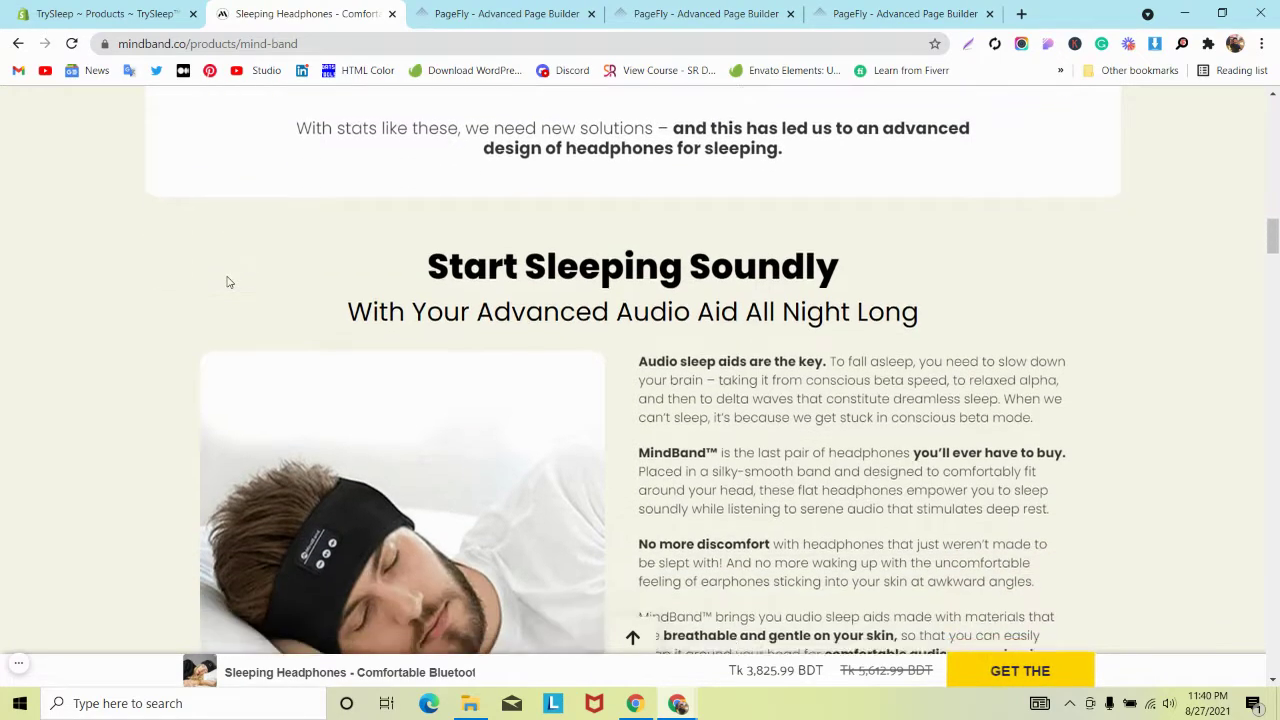
scroll(228, 282, up, 2)
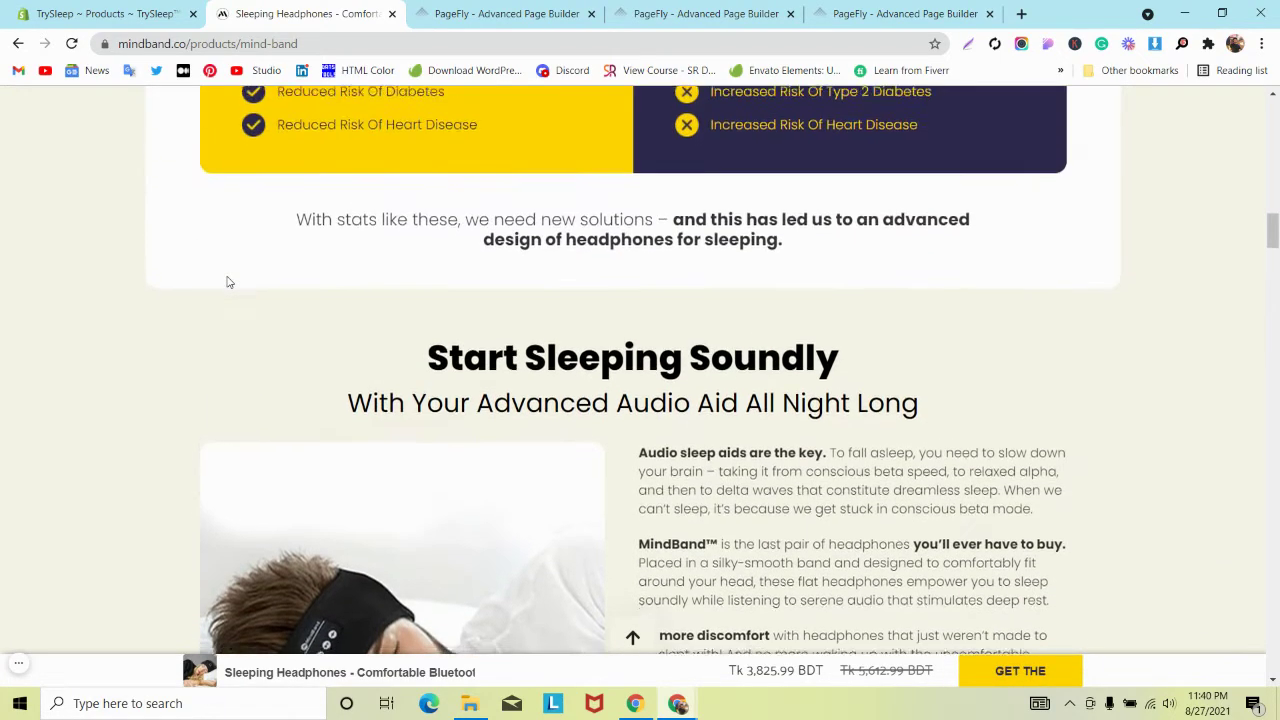
scroll(228, 282, down, 2)
scroll(435, 225, down, 1)
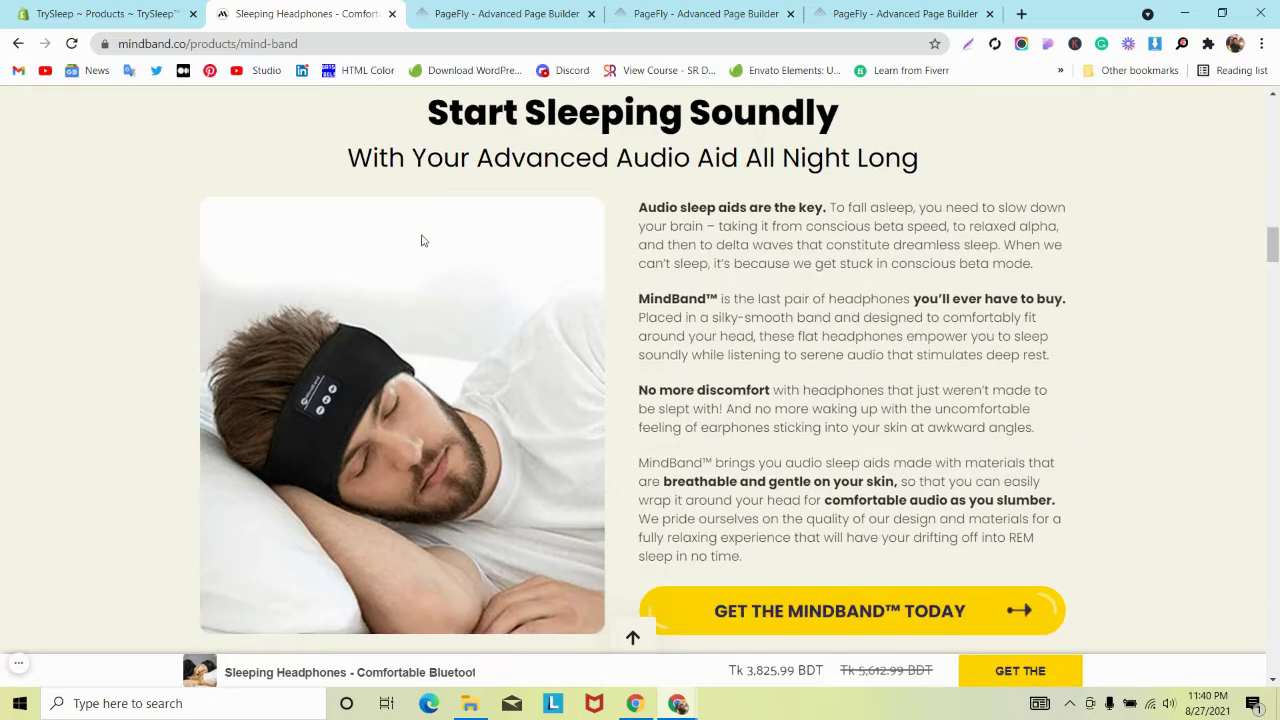
scroll(422, 236, down, 3)
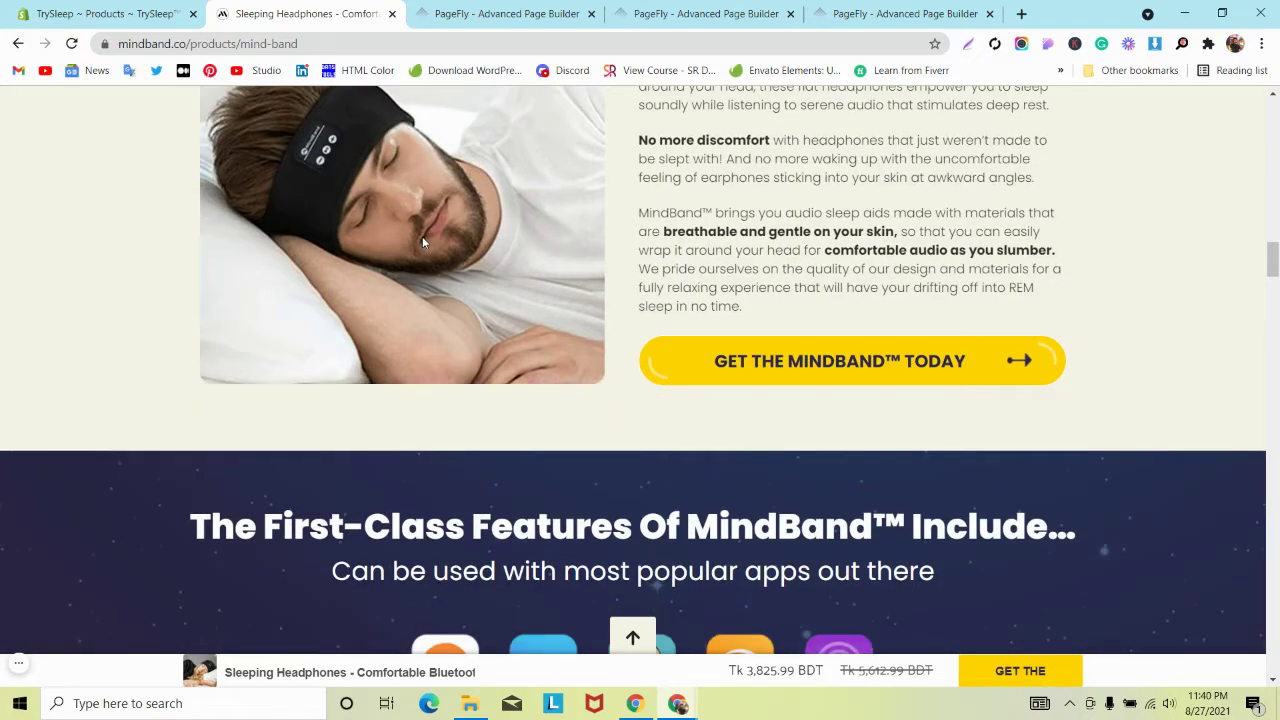
scroll(422, 236, down, 4)
scroll(422, 236, up, 8)
scroll(423, 242, down, 1)
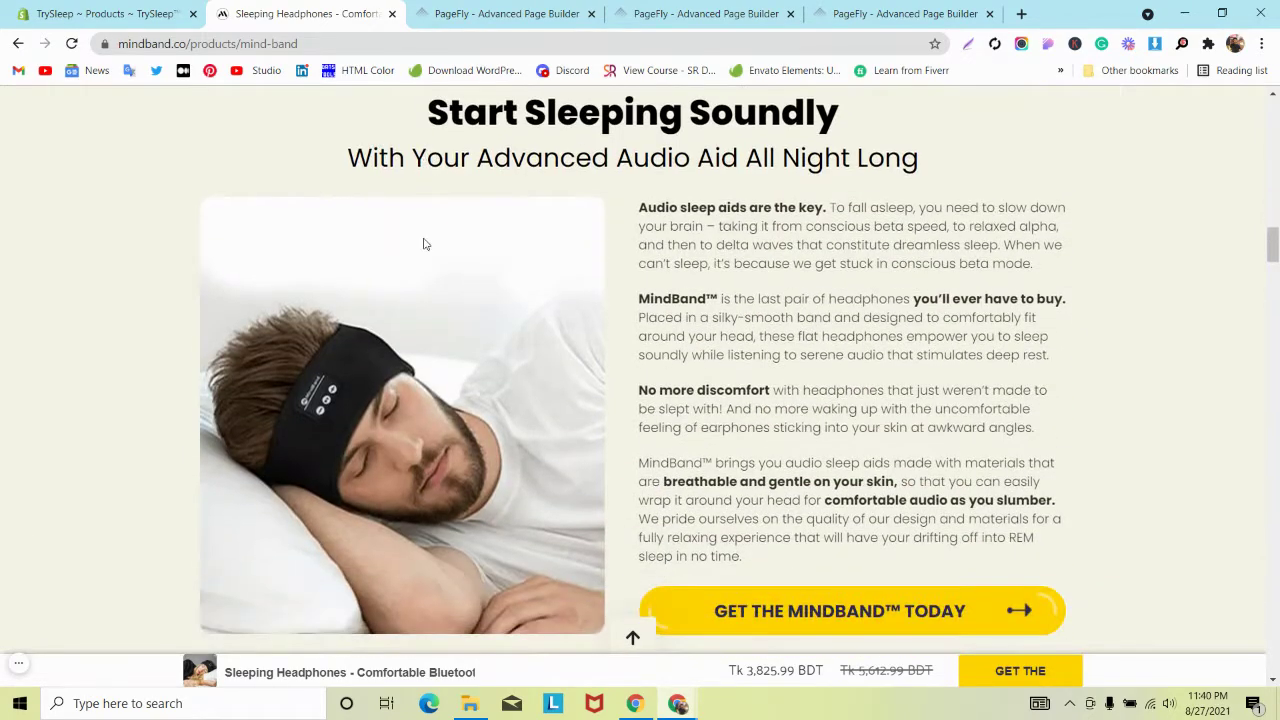
scroll(423, 244, down, 9)
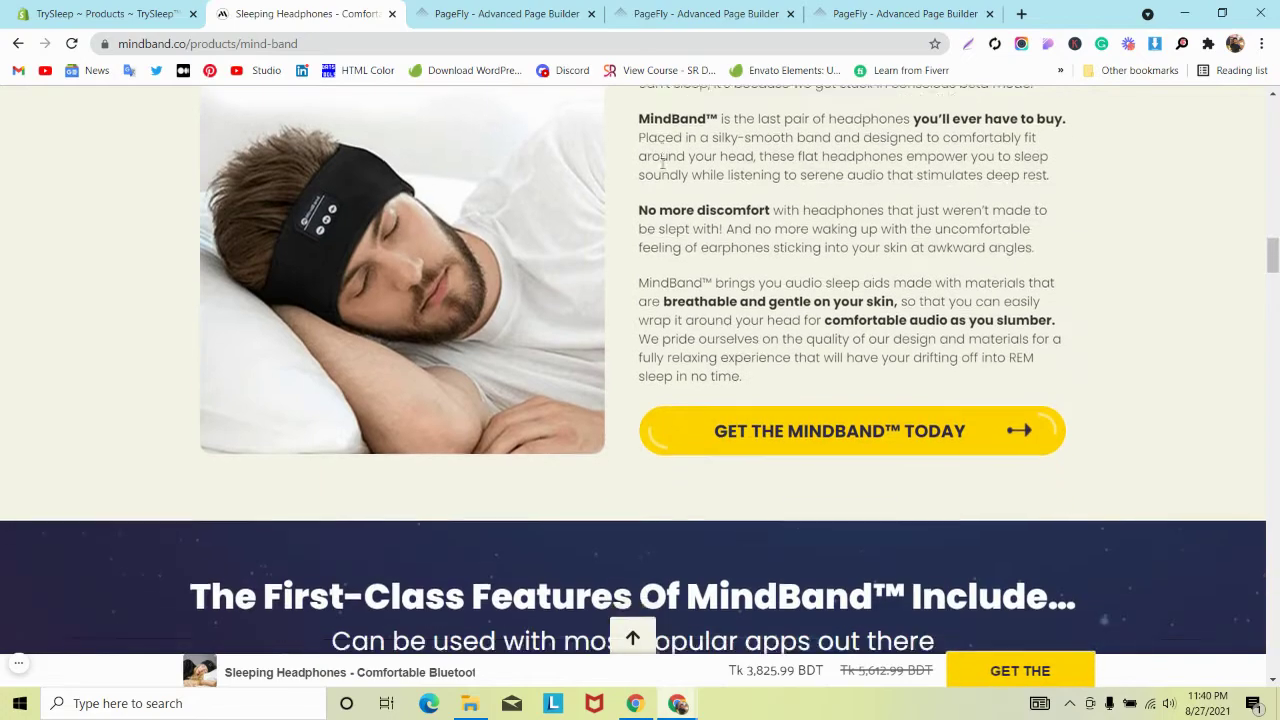
scroll(662, 173, up, 9)
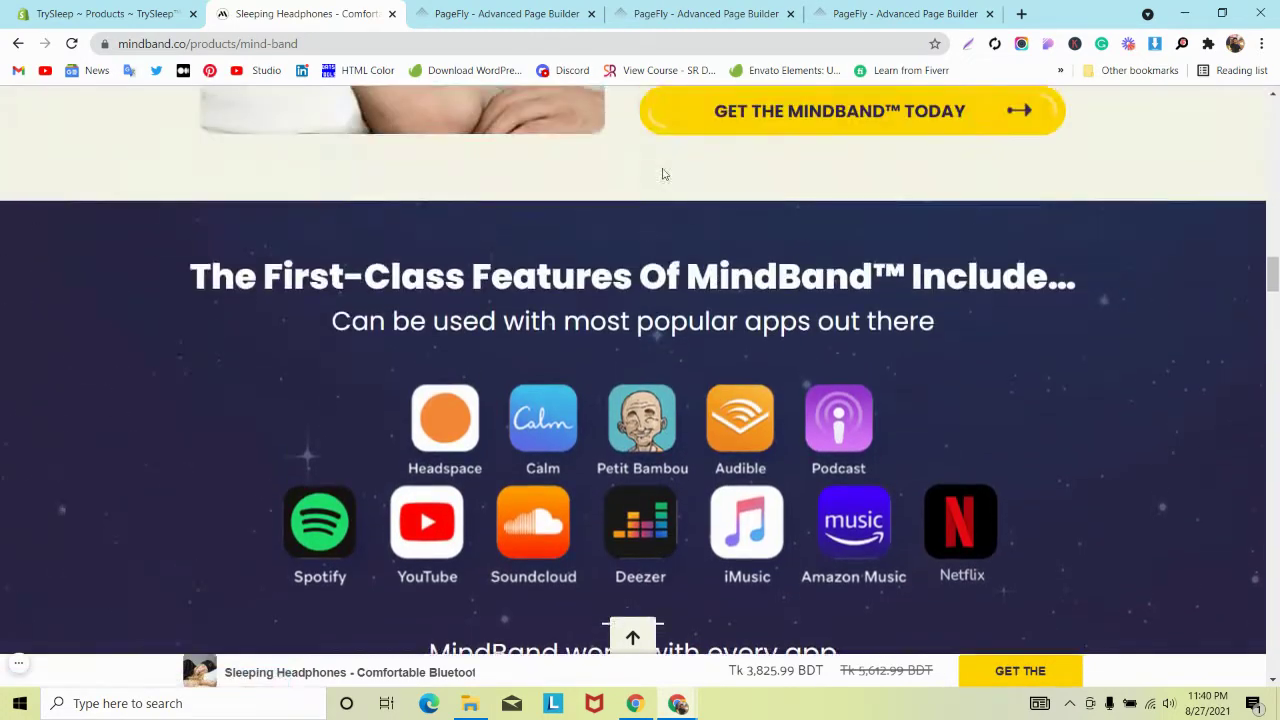
scroll(662, 170, up, 2)
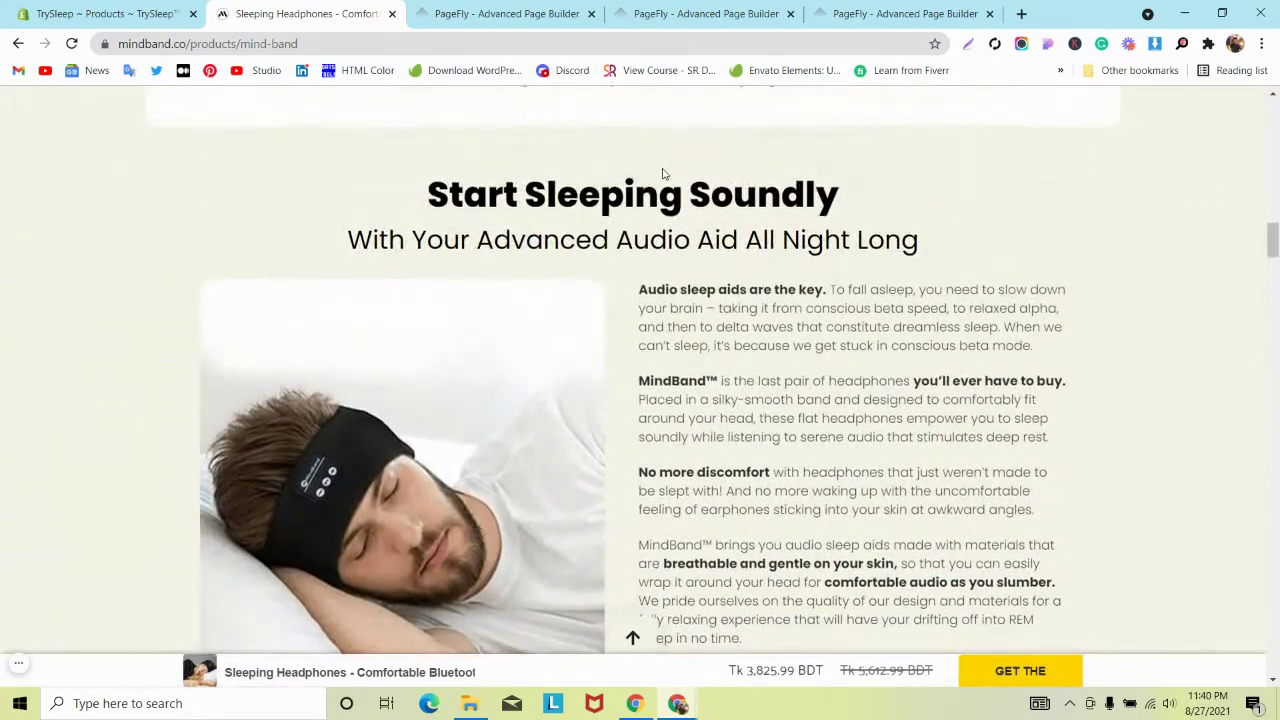
scroll(662, 172, down, 11)
scroll(660, 177, up, 10)
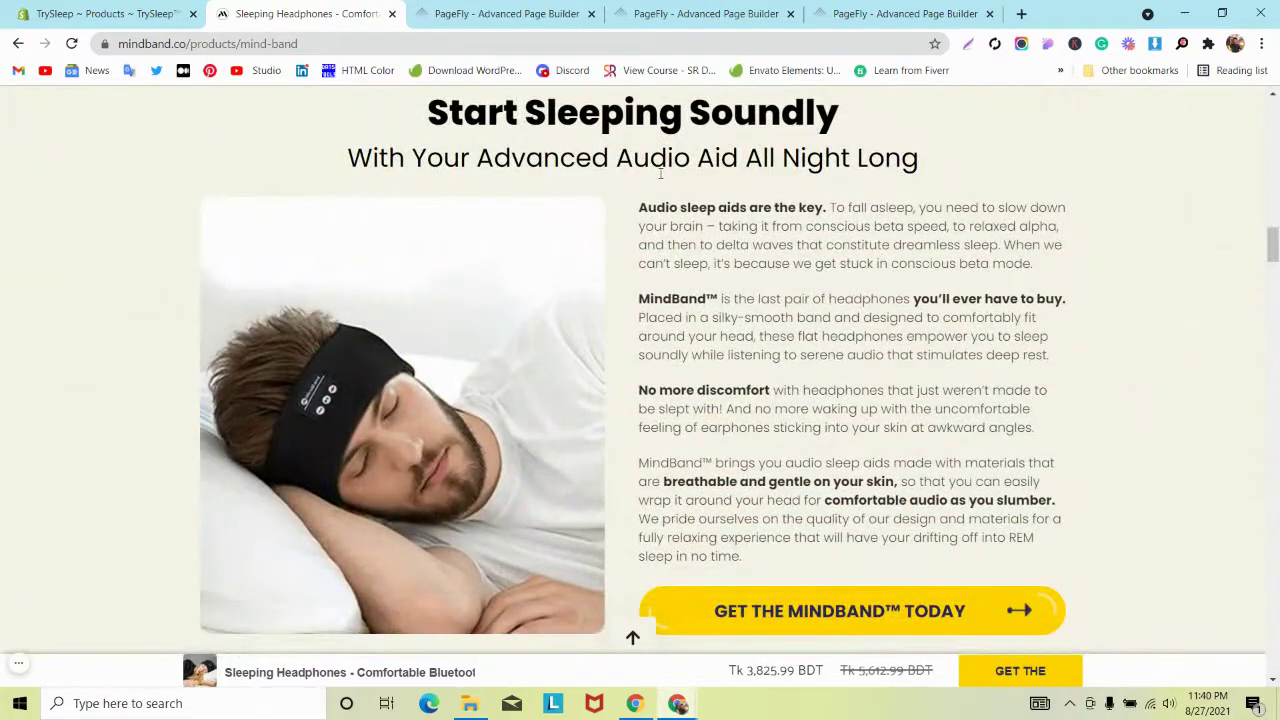
Close the browser tab showing the Product Pages list, keeping the TrySleep editor tabs open
click(502, 22)
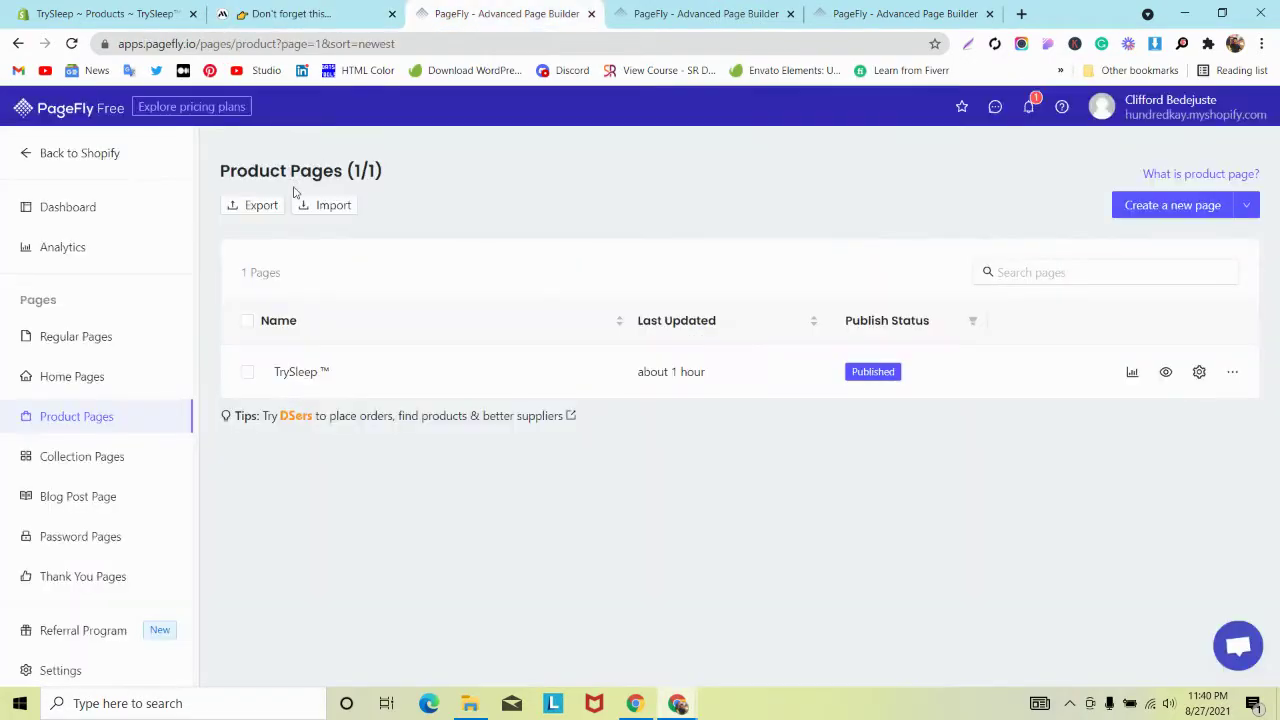
click(656, 10)
click(591, 14)
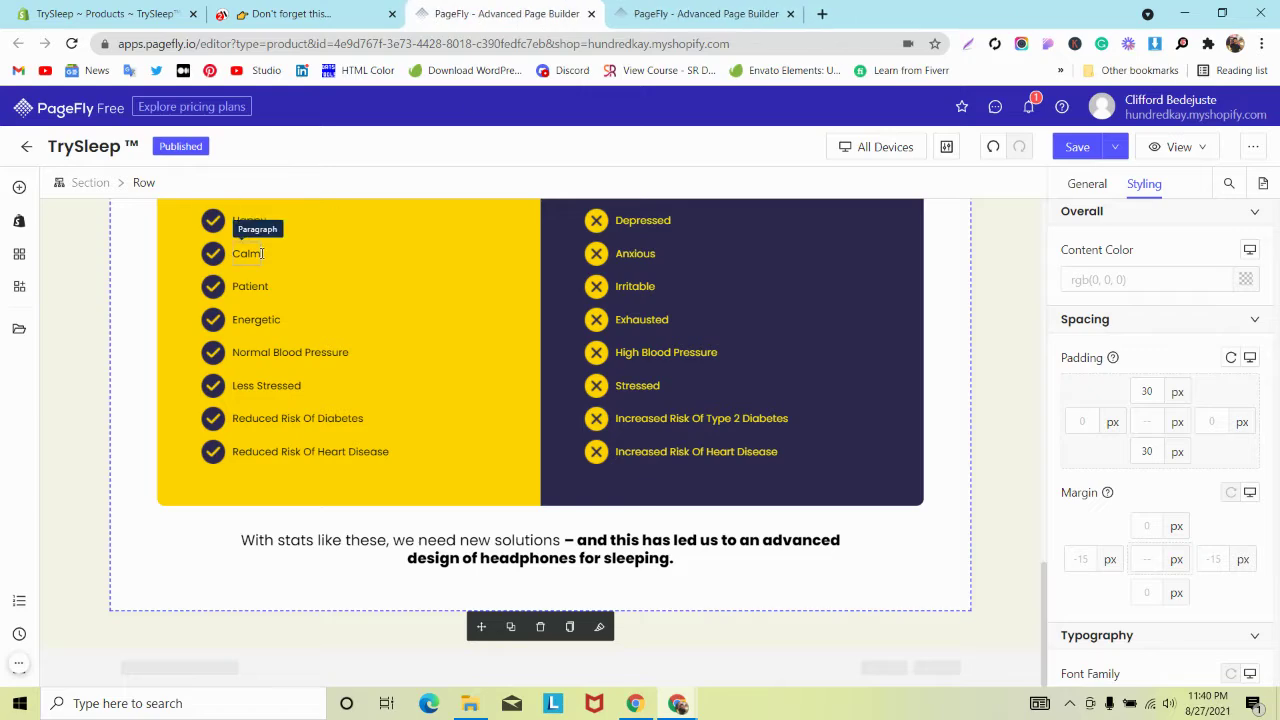
On the MindBand page, select the text "Start Sleeping Soundly" and its subheading "With Your Advanced Audio Aid All Night Long"
click(300, 14)
scroll(510, 200, up, 1)
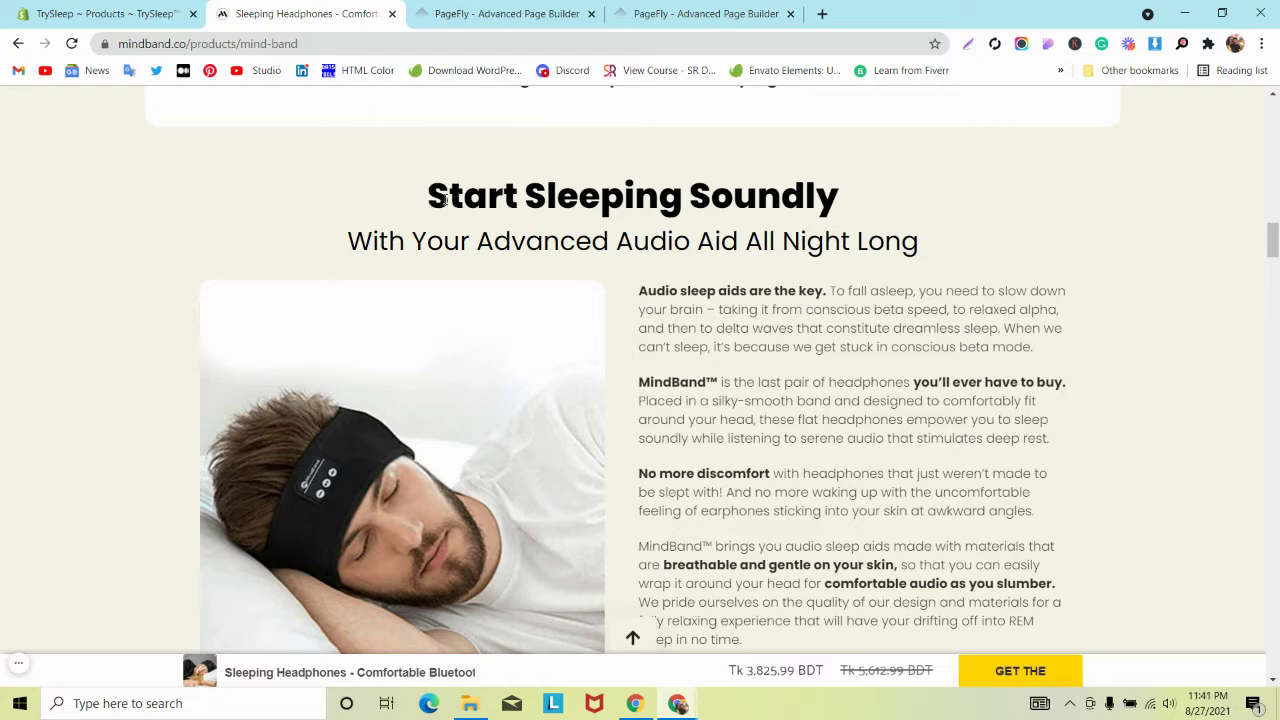
drag(444, 199, 918, 243)
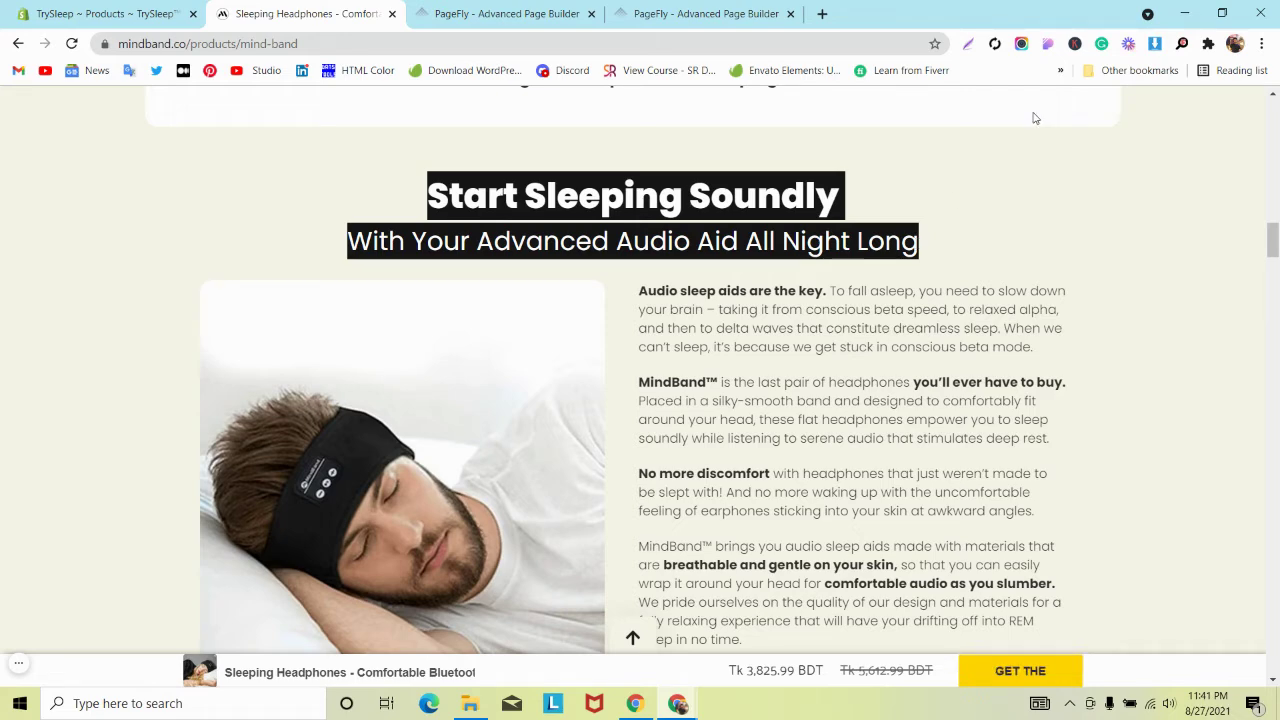
In the first TrySleep editor tab, add a plain Heading element below the comparison section and centre its text
click(507, 13)
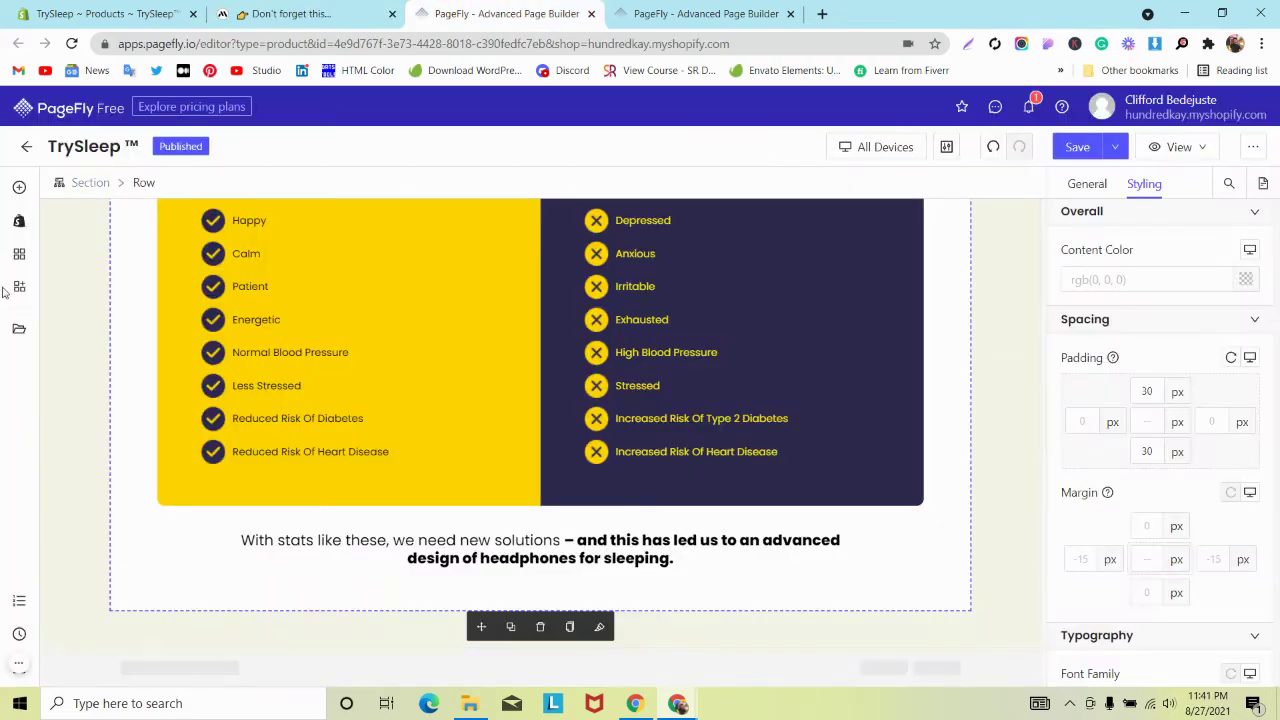
click(19, 187)
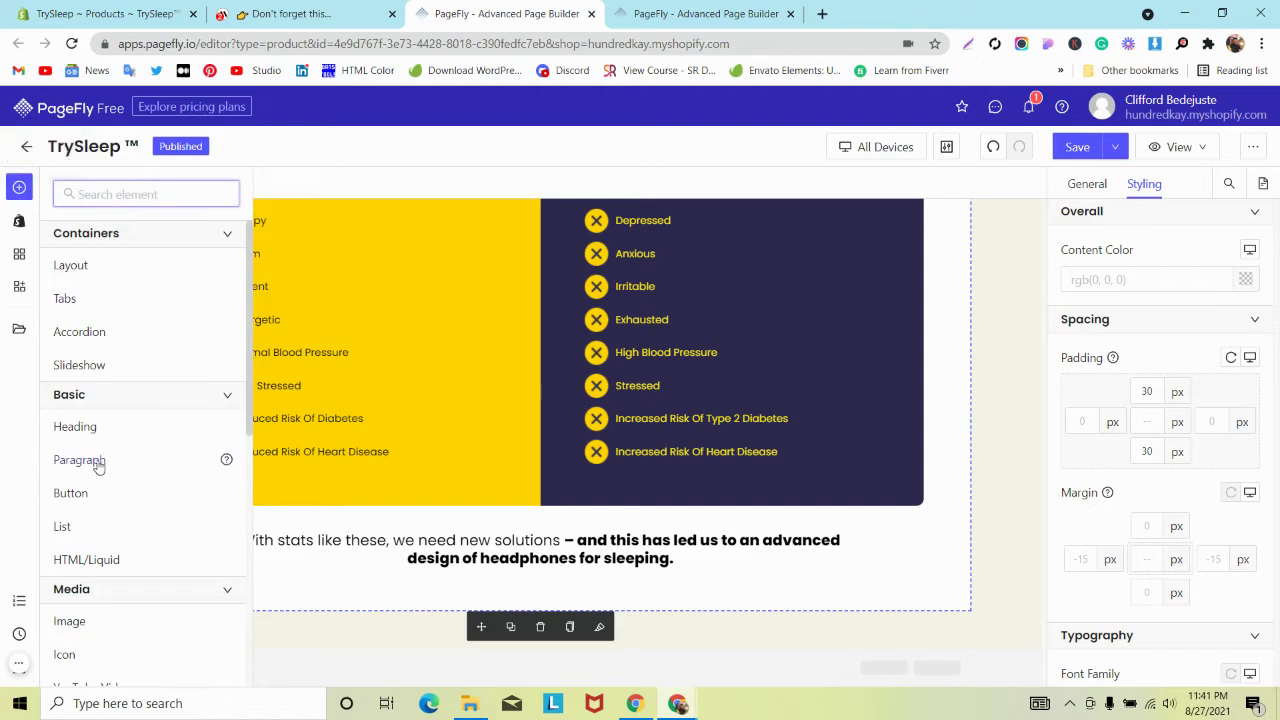
mouse_move(94, 428)
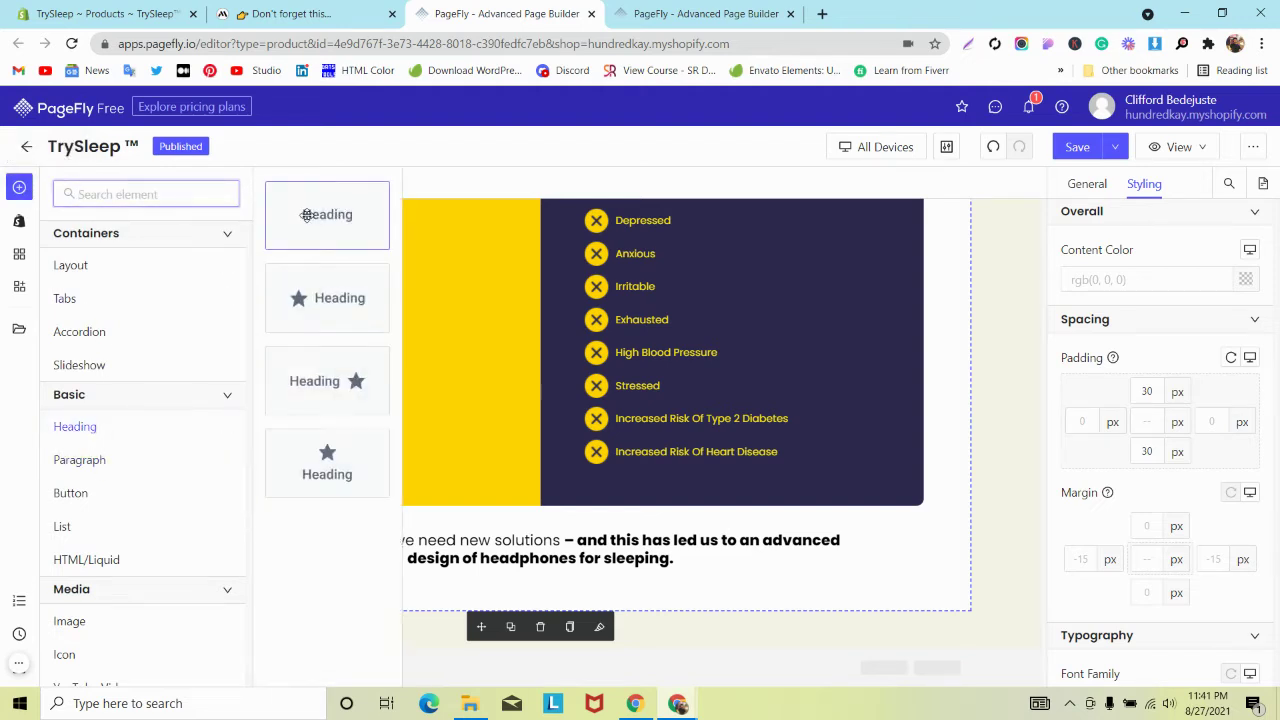
drag(306, 209, 420, 630)
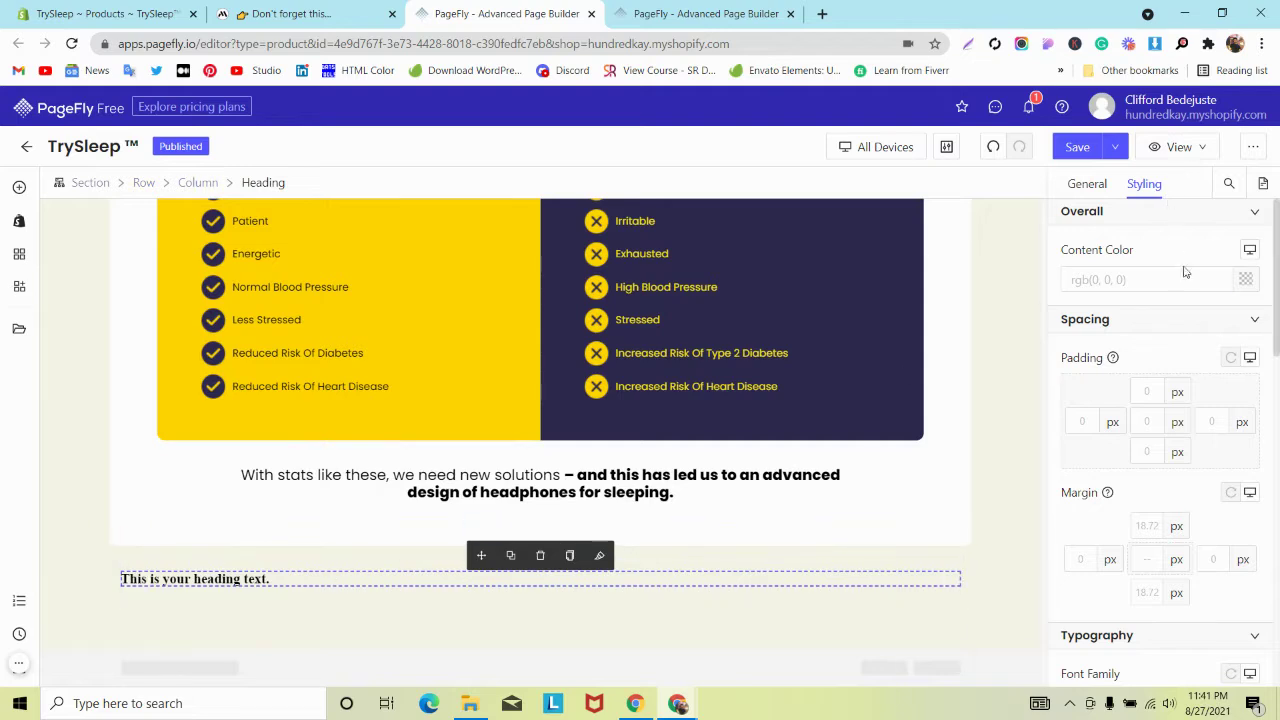
scroll(1174, 334, down, 2)
scroll(1174, 334, down, 3)
click(1139, 337)
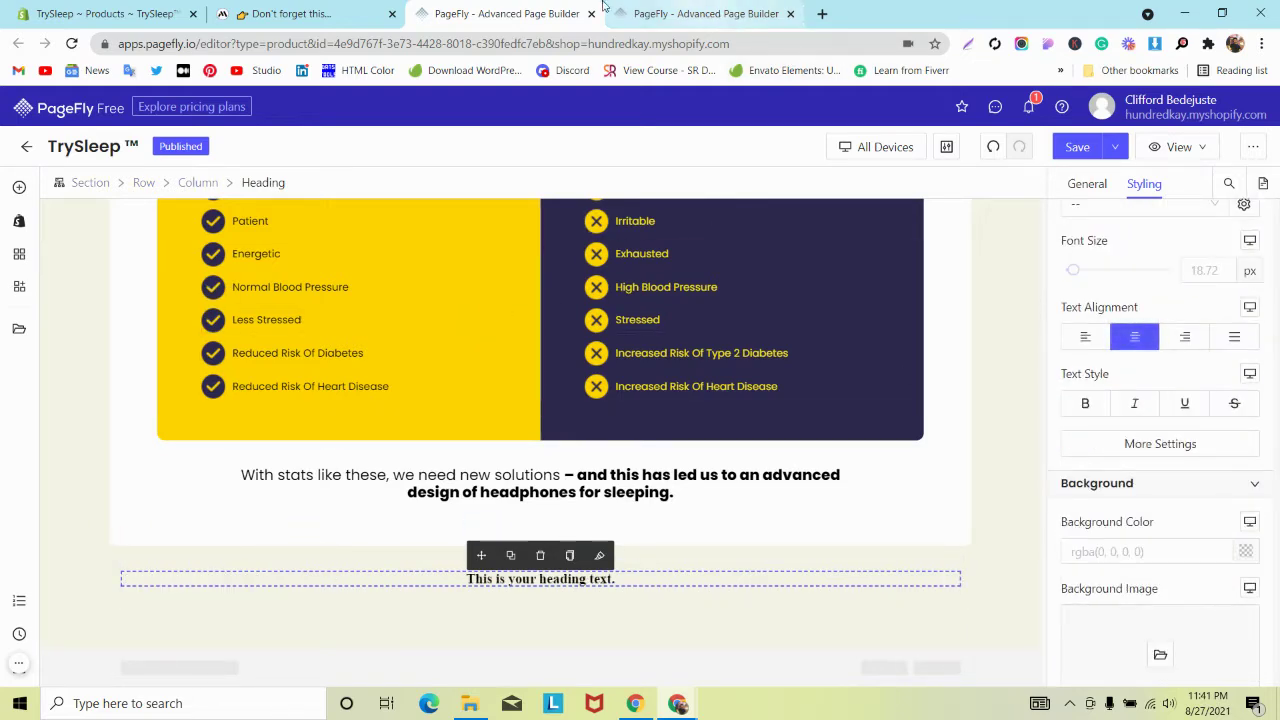
Inspect the "Start Sleeping Soundly" heading on the MindBand page and copy its .genheading h2 style declarations
click(300, 13)
right_click(494, 210)
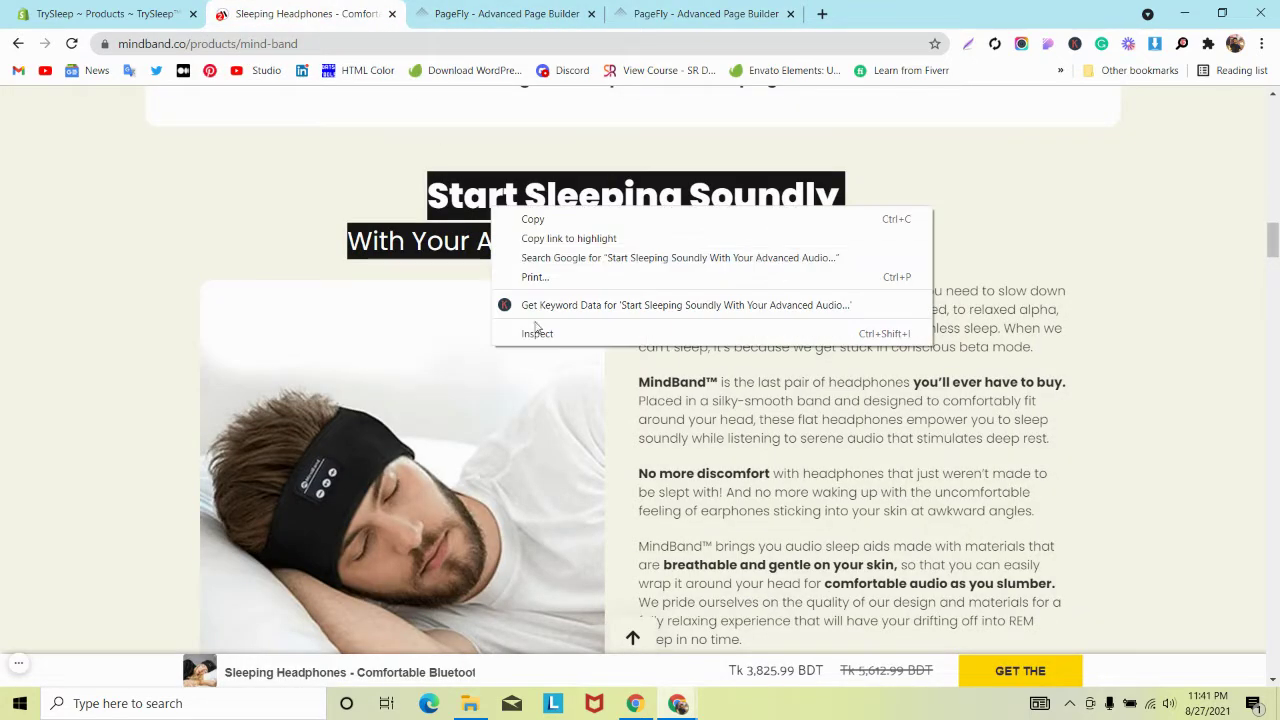
click(533, 333)
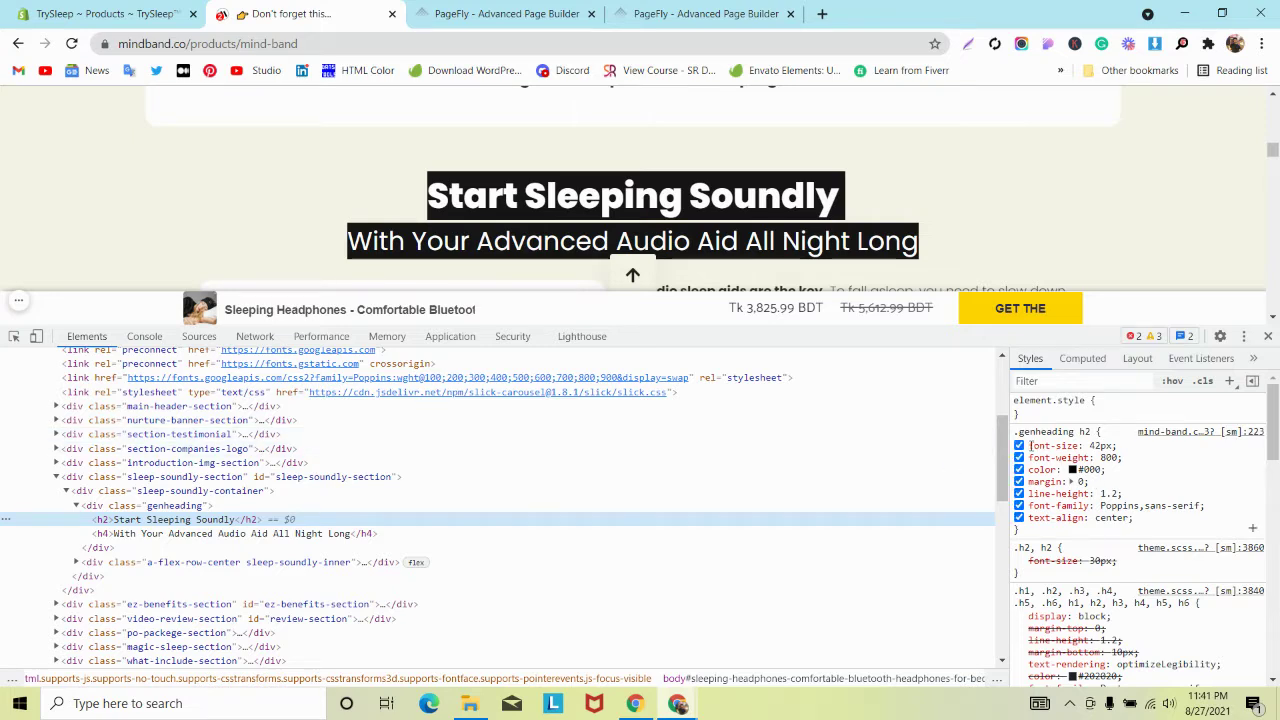
drag(1030, 445, 1147, 521)
key(super+c)
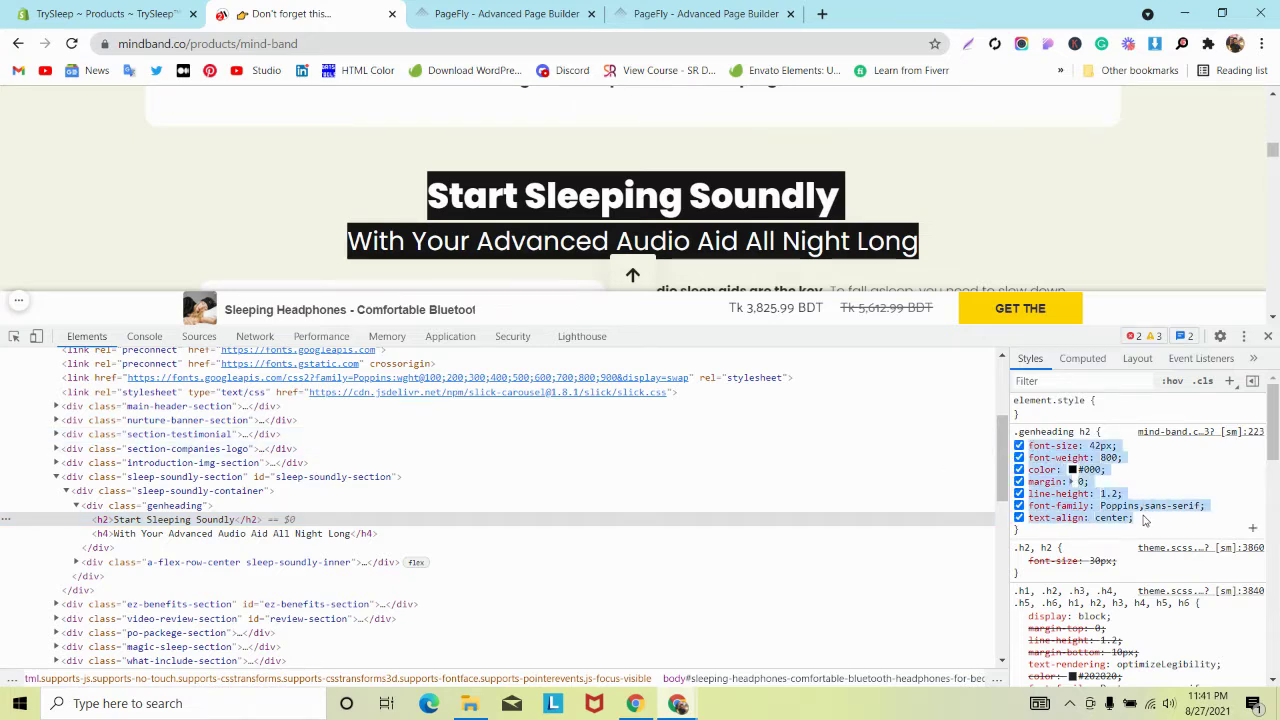
In the second TrySleep editor tab, add a plain Heading element to the empty row below the comparison section
click(706, 13)
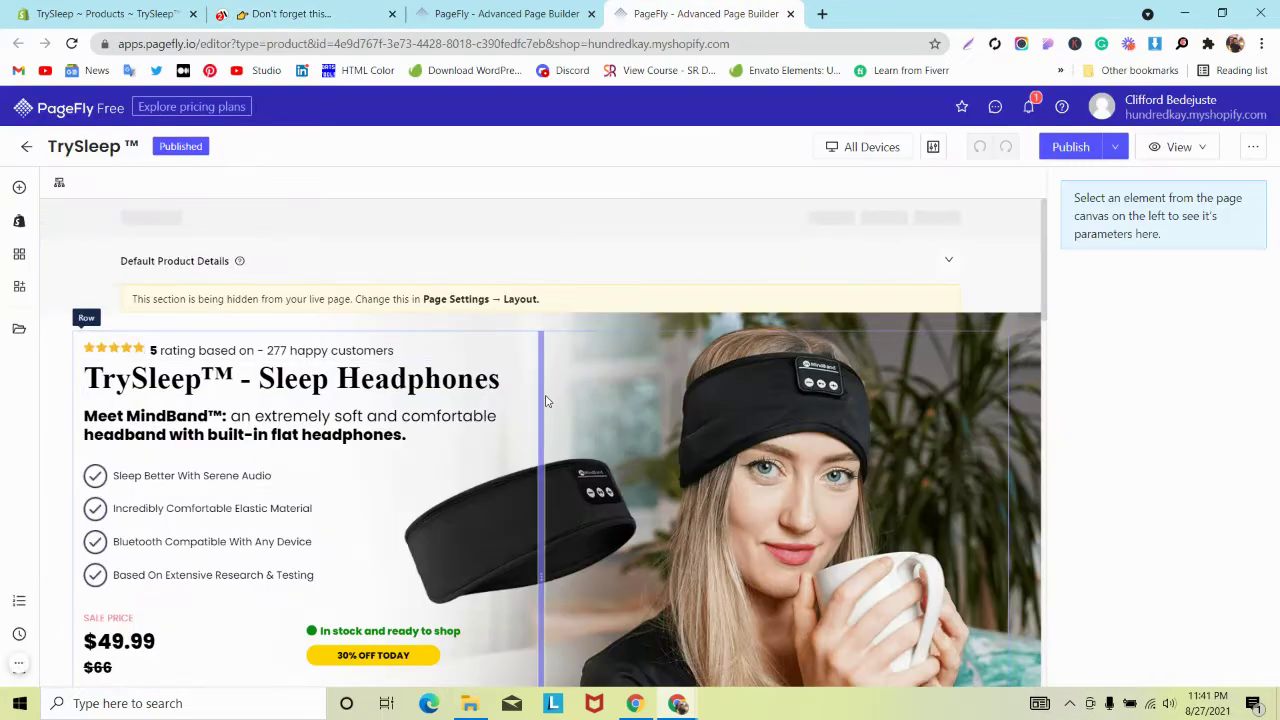
scroll(540, 420, down, 15)
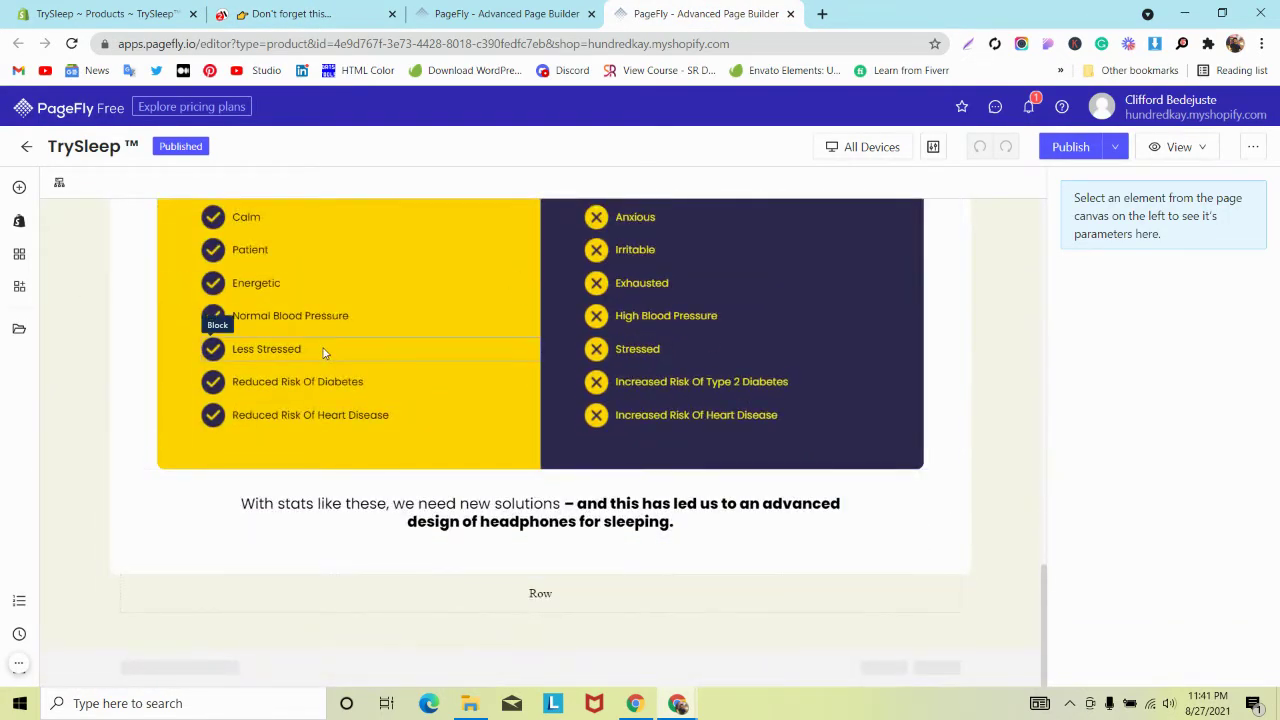
scroll(323, 352, up, 1)
scroll(323, 352, down, 1)
click(18, 188)
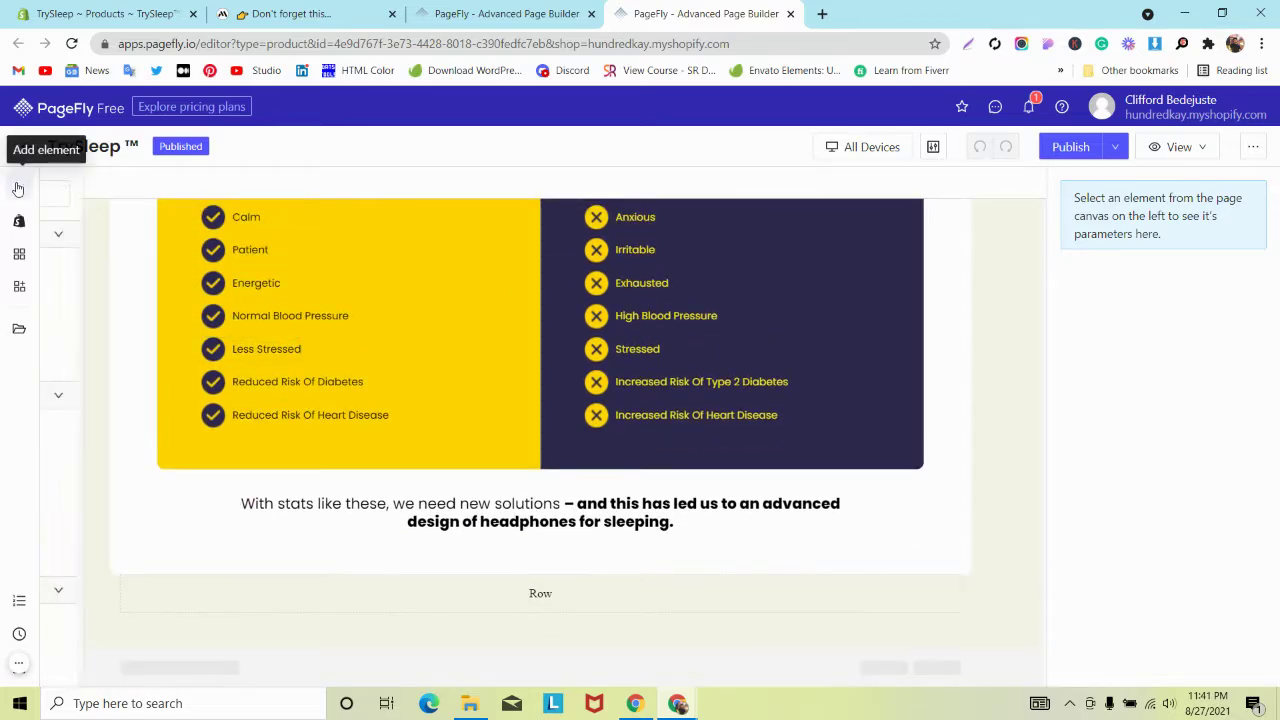
mouse_move(100, 427)
drag(329, 214, 349, 583)
click(343, 606)
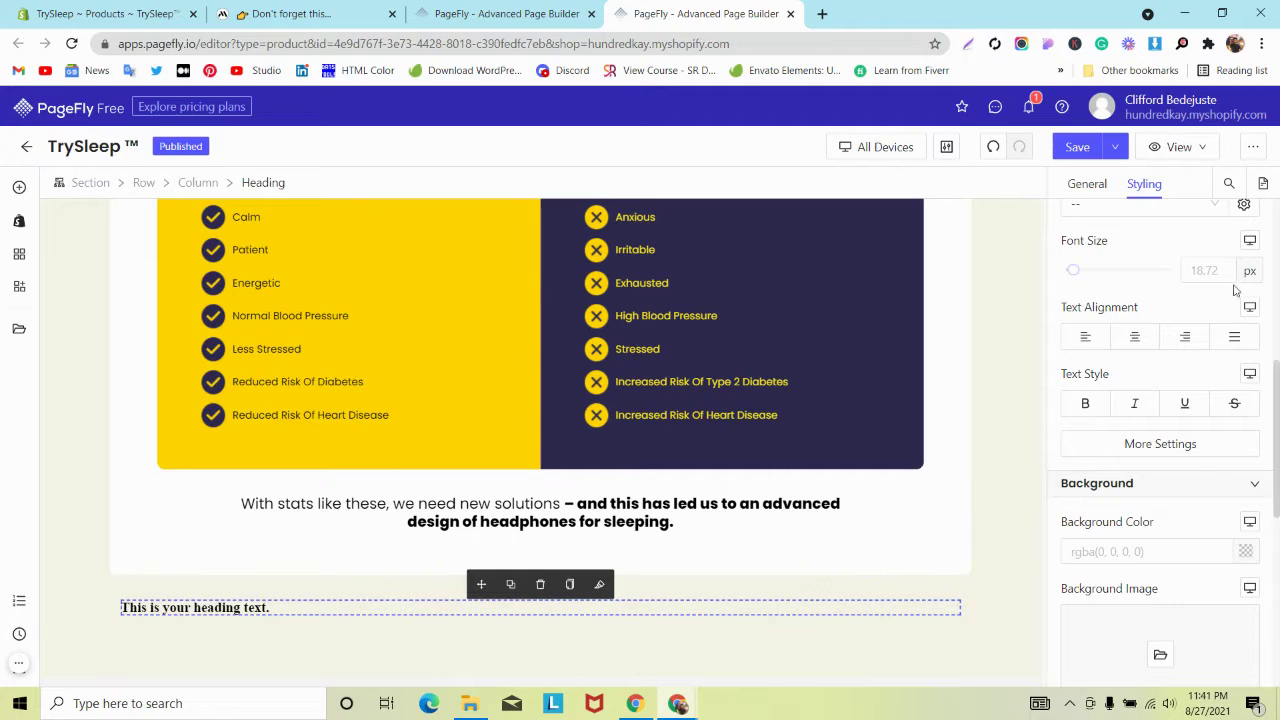
Paste the copied declarations as the heading's CSS code, with 42px size, 800 weight, #000 colour, 1.2 line height, Poppins and centred alignment
scroll(1235, 290, down, 5)
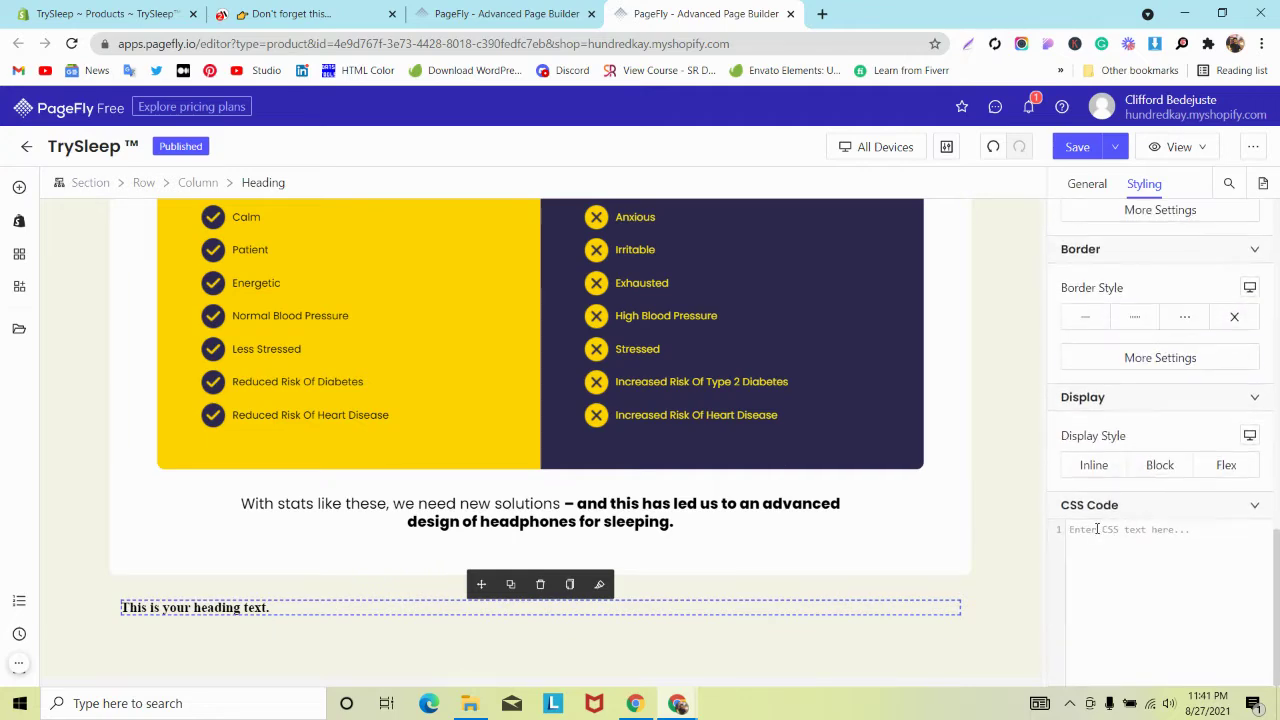
key(super+v)
click(1122, 272)
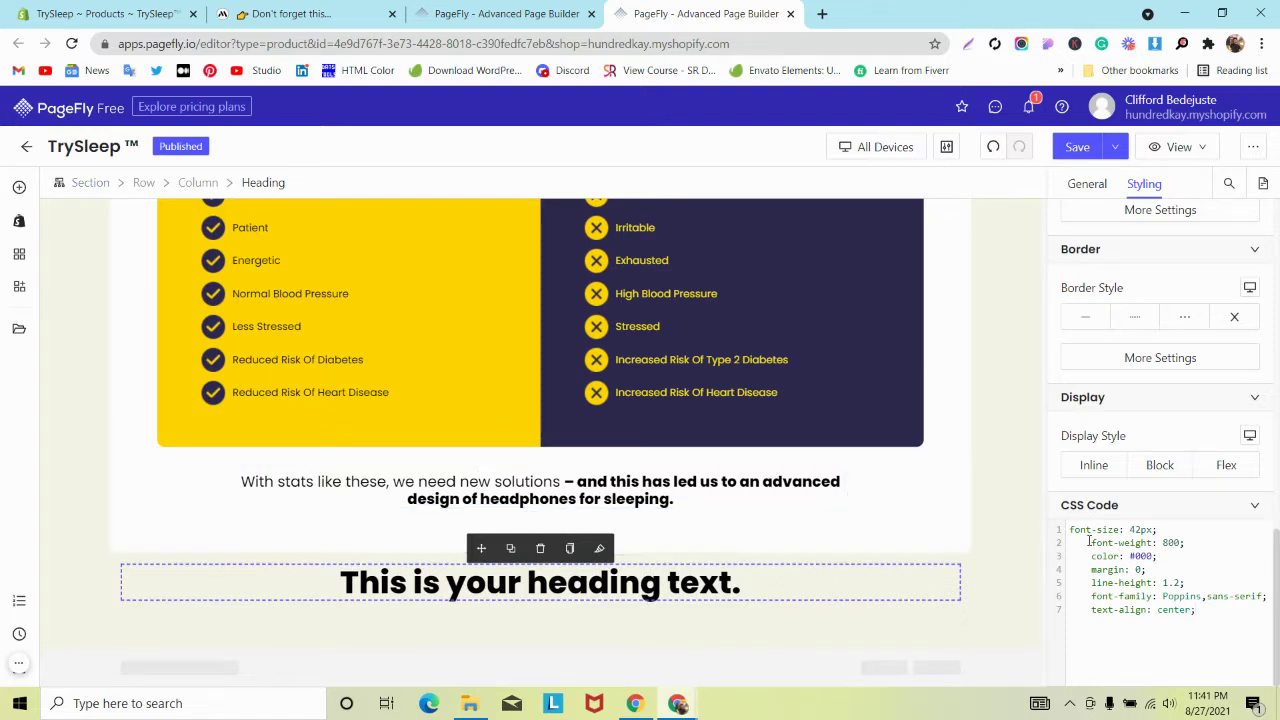
Remove the font-weight: 800 declaration and its leftover blank line from the heading's CSS code
drag(1093, 542, 1200, 544)
key(BackSpace)
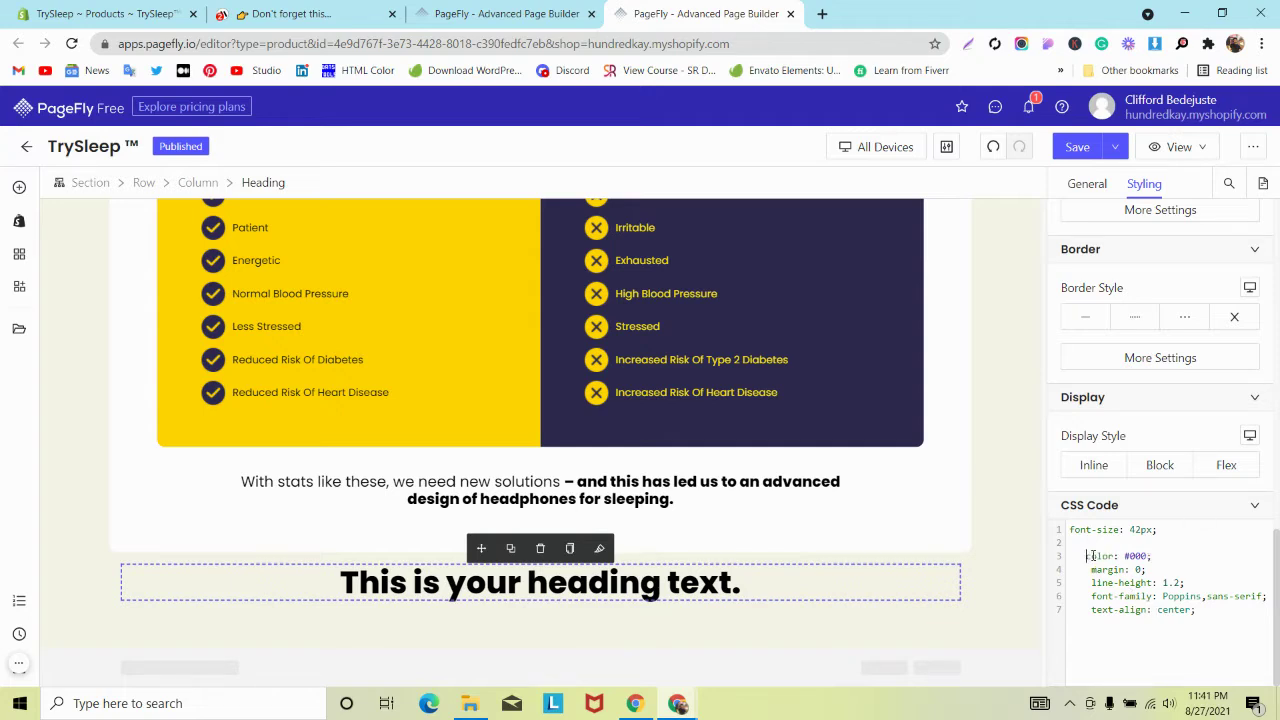
key(BackSpace)
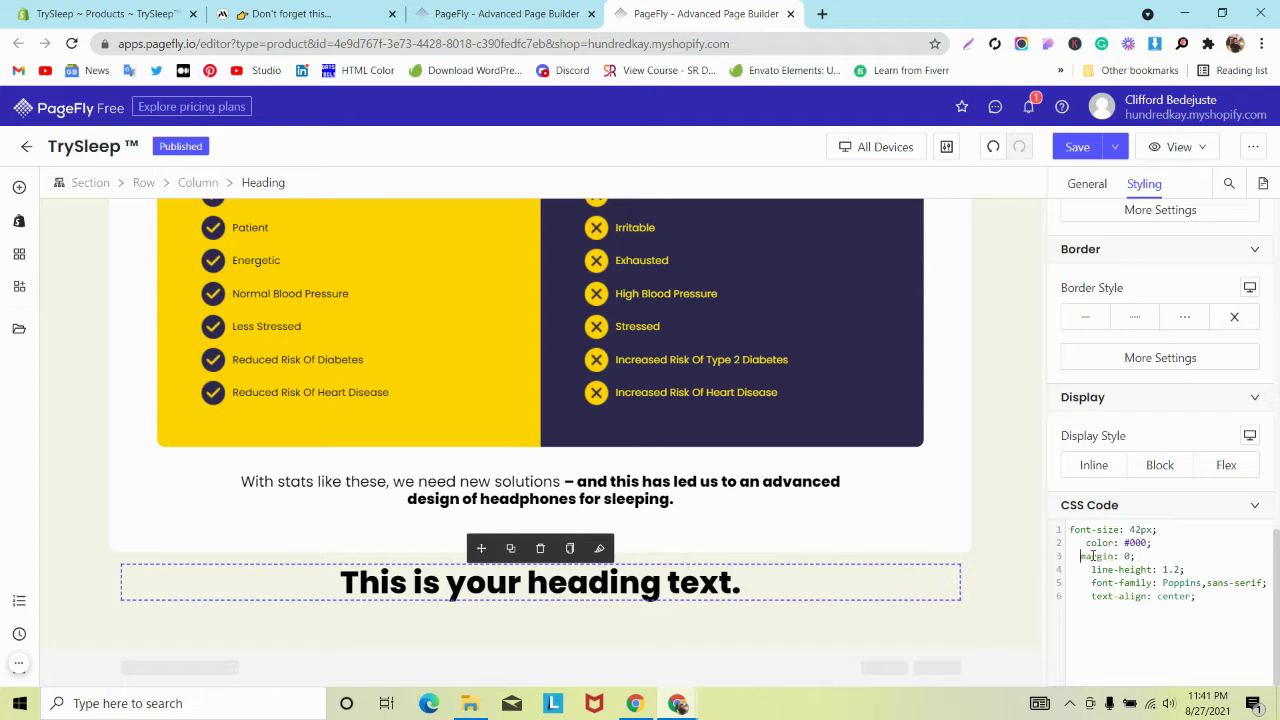
Strip the leading indentation from the remaining declarations in the heading's CSS code so every line starts flush
key(BackSpace)
key(BackSpace)
click(1090, 569)
key(BackSpace)
key(BackSpace)
key(BackSpace)
key(BackSpace)
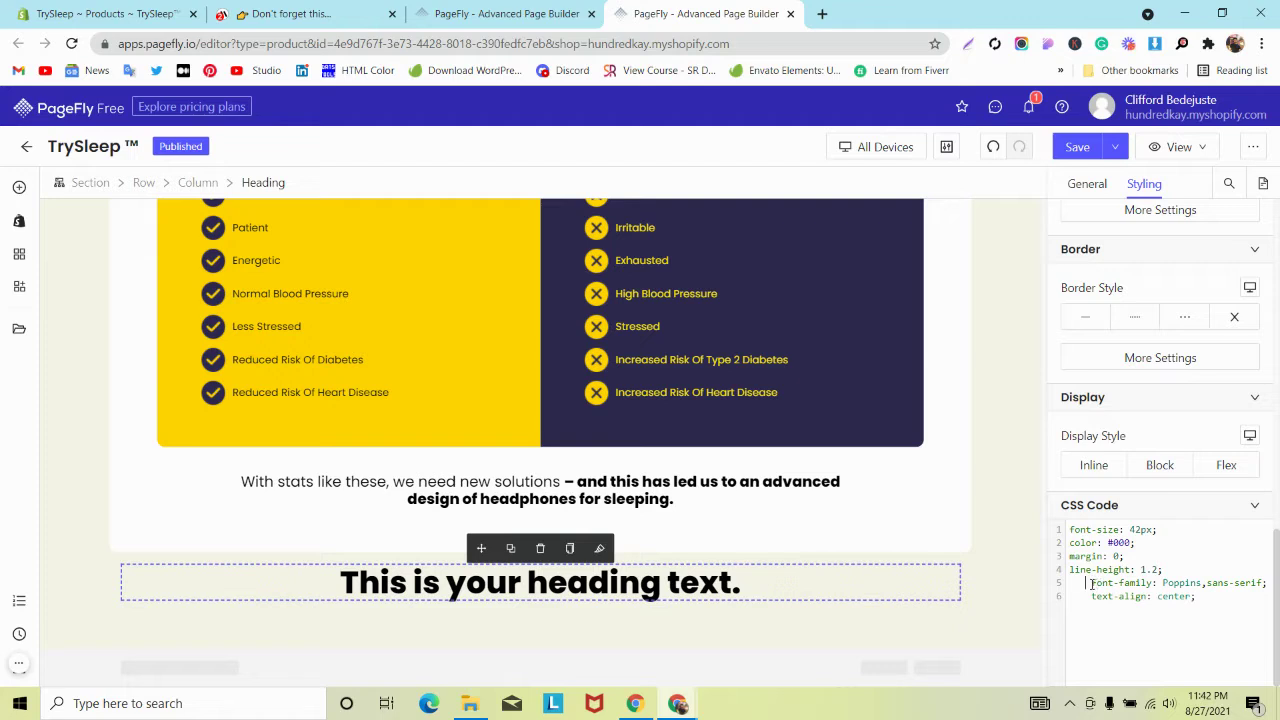
key(BackSpace)
key(BackSpace)
key(BackSpace)
key(BackSpace)
click(1091, 597)
key(BackSpace)
key(BackSpace)
key(BackSpace)
key(BackSpace)
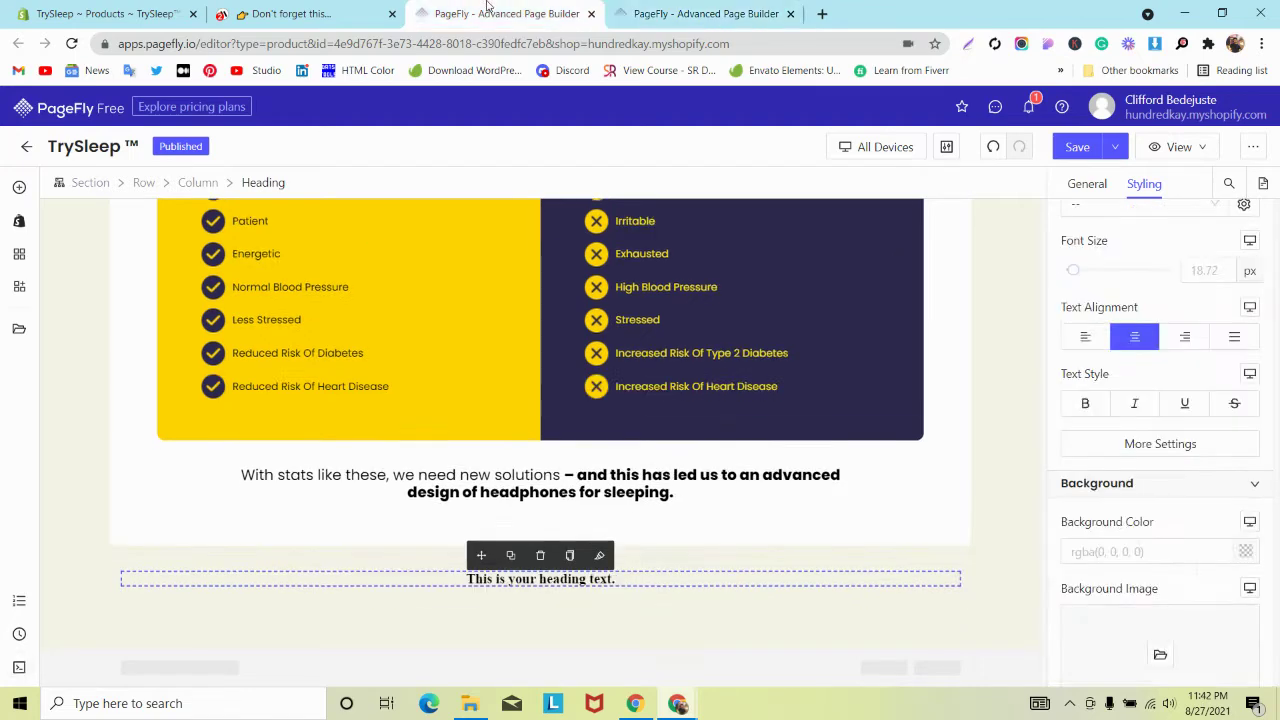
Check the MindBand reference heading, and replace the placeholder heading text with the copied "Start Sleeping Soundly With Your Advanced Audio Aid All Night Long"
click(360, 14)
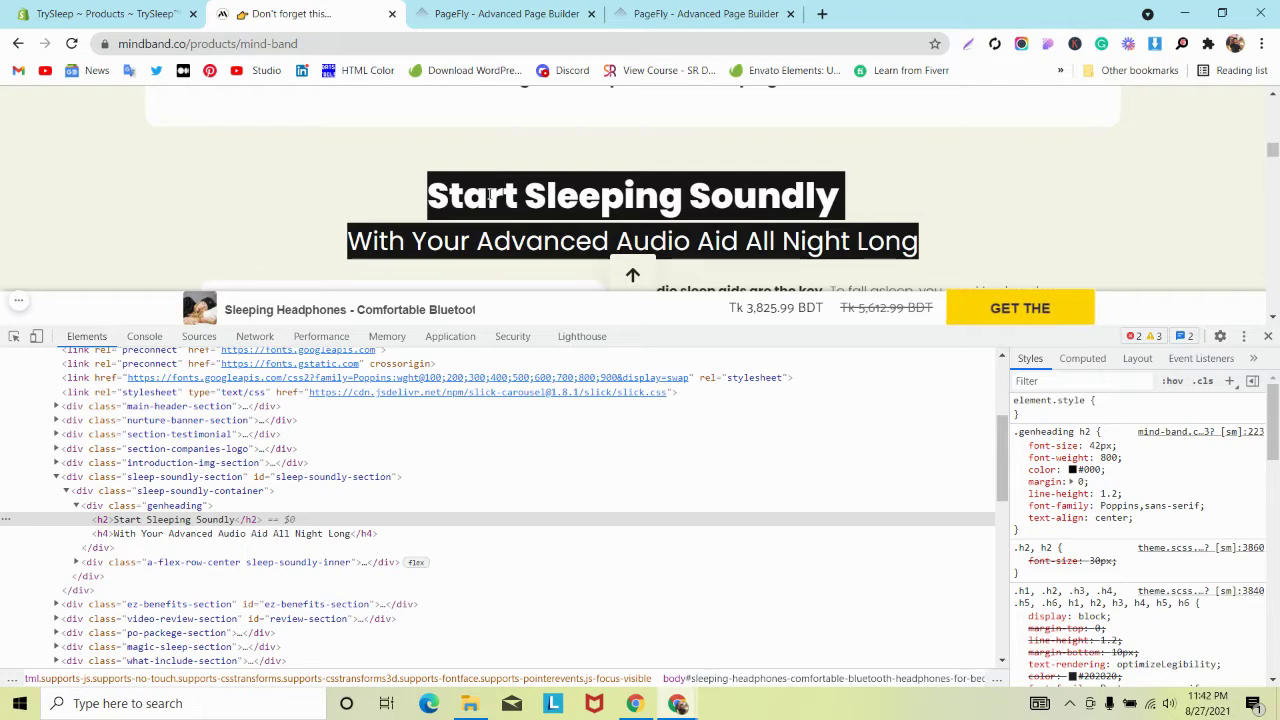
click(505, 14)
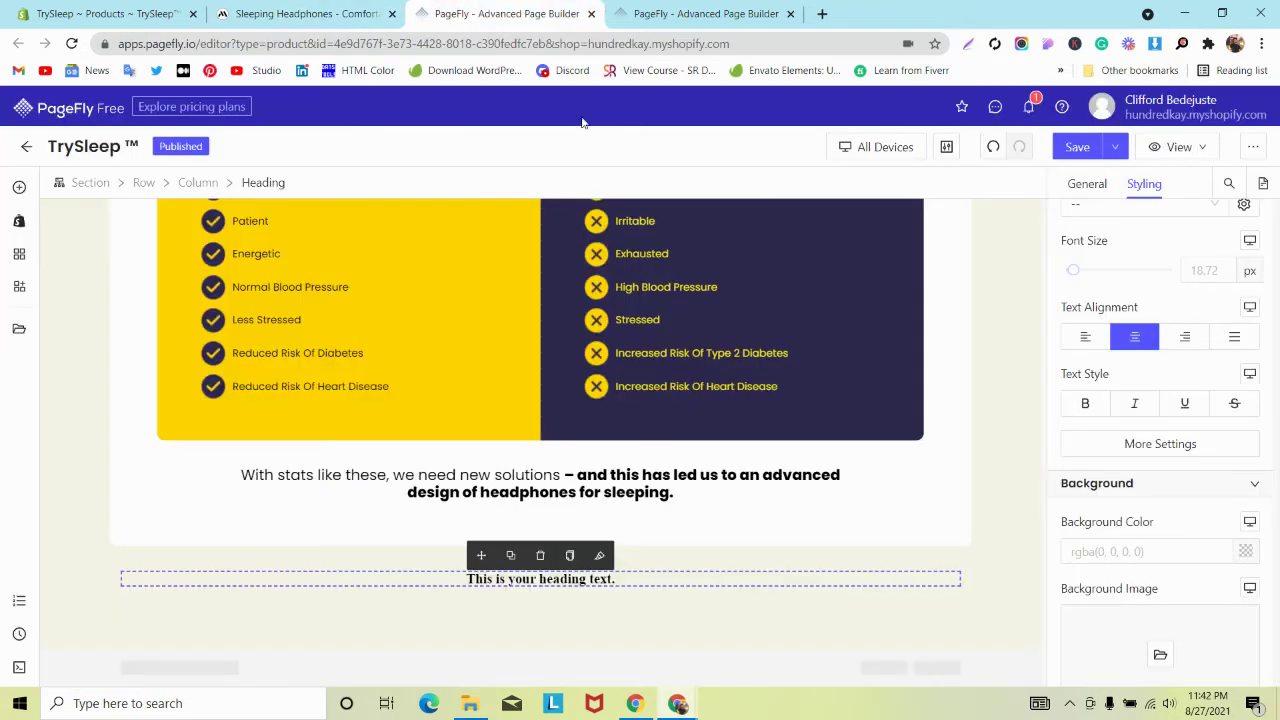
click(1080, 184)
triple_click(1097, 332)
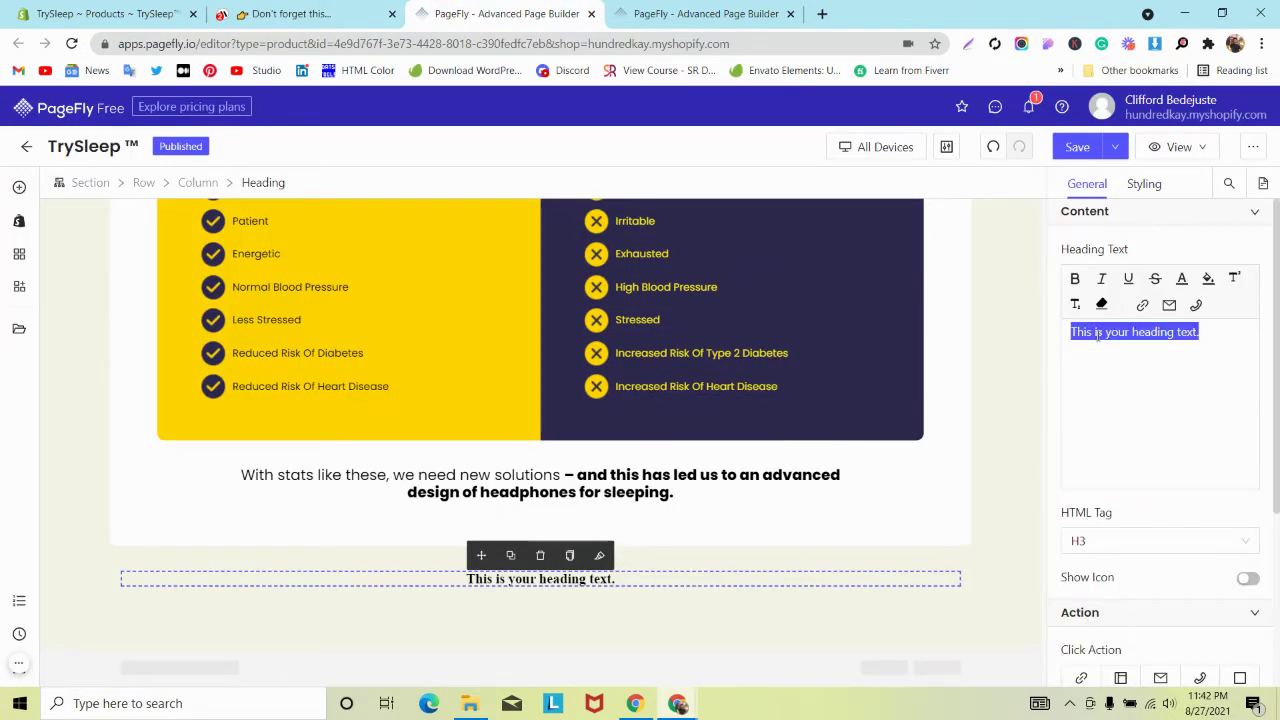
key(super+v)
click(1094, 397)
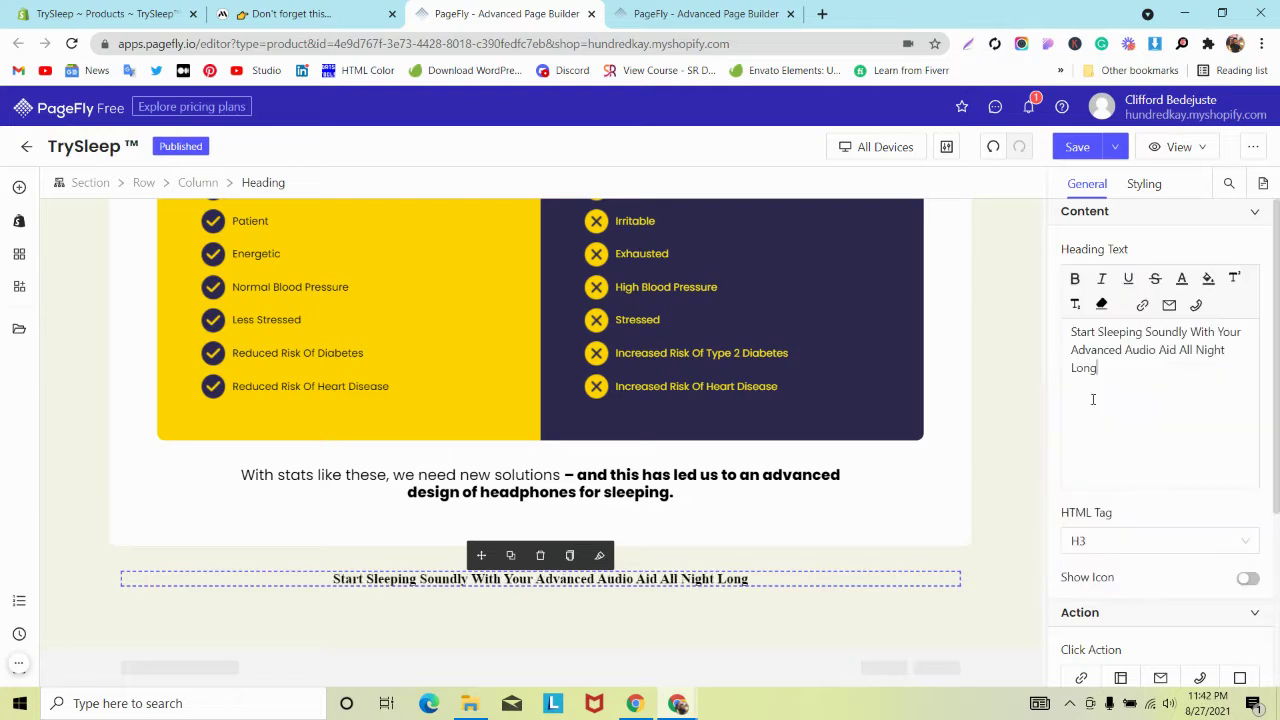
Replace the heading's CSS code with the copied declarations (42px, #000, margin 0, 1.2 line height, Poppins, centred), leaving out font-weight: 800
click(1144, 185)
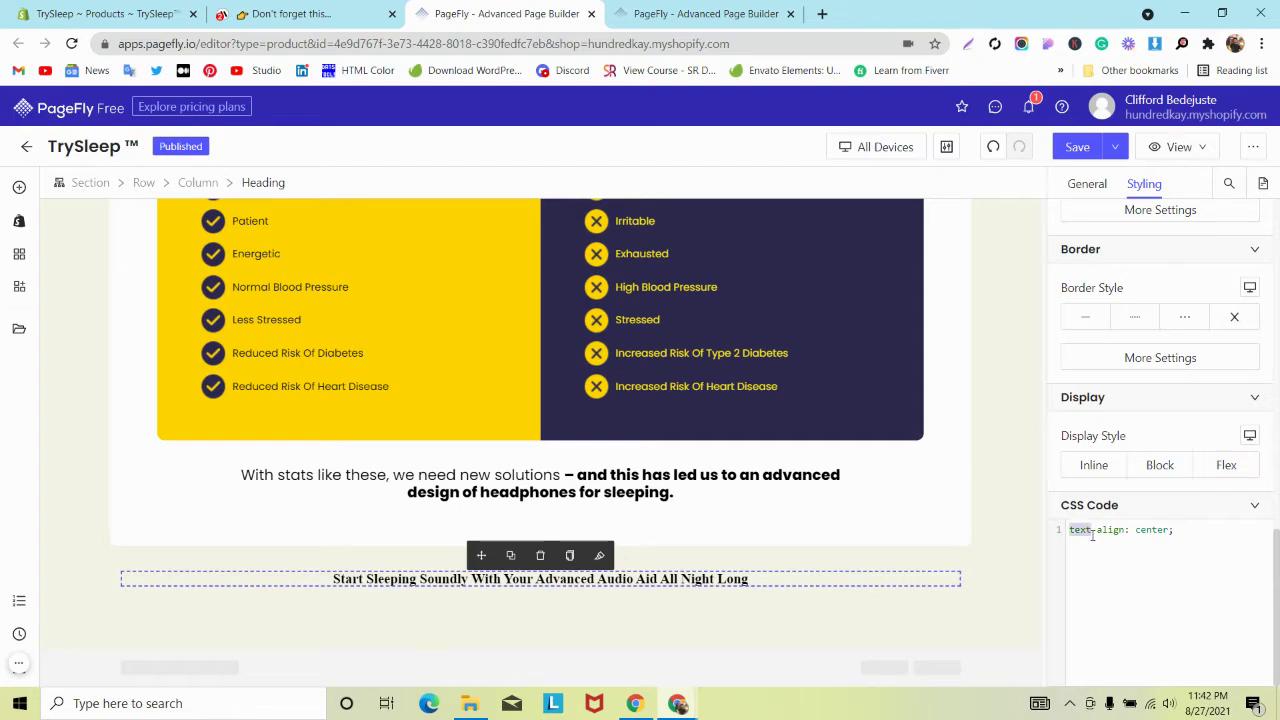
key(ctrl+a)
key(BackSpace)
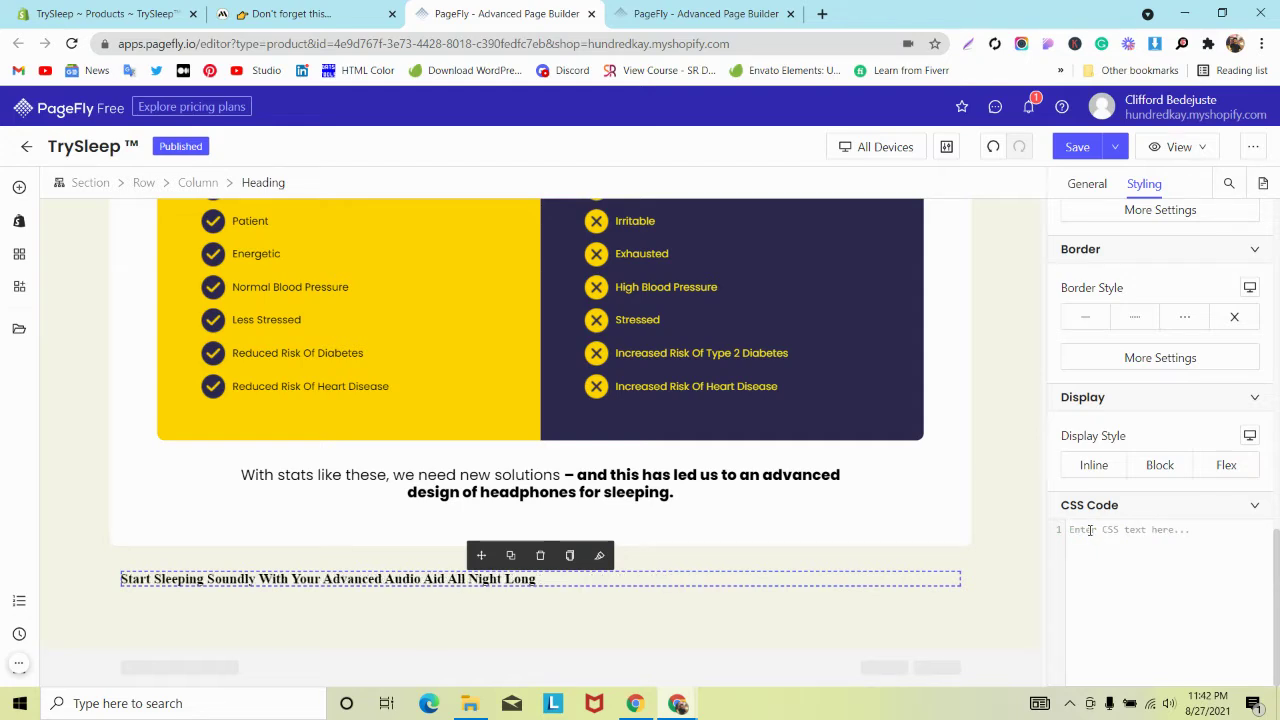
key(super+v)
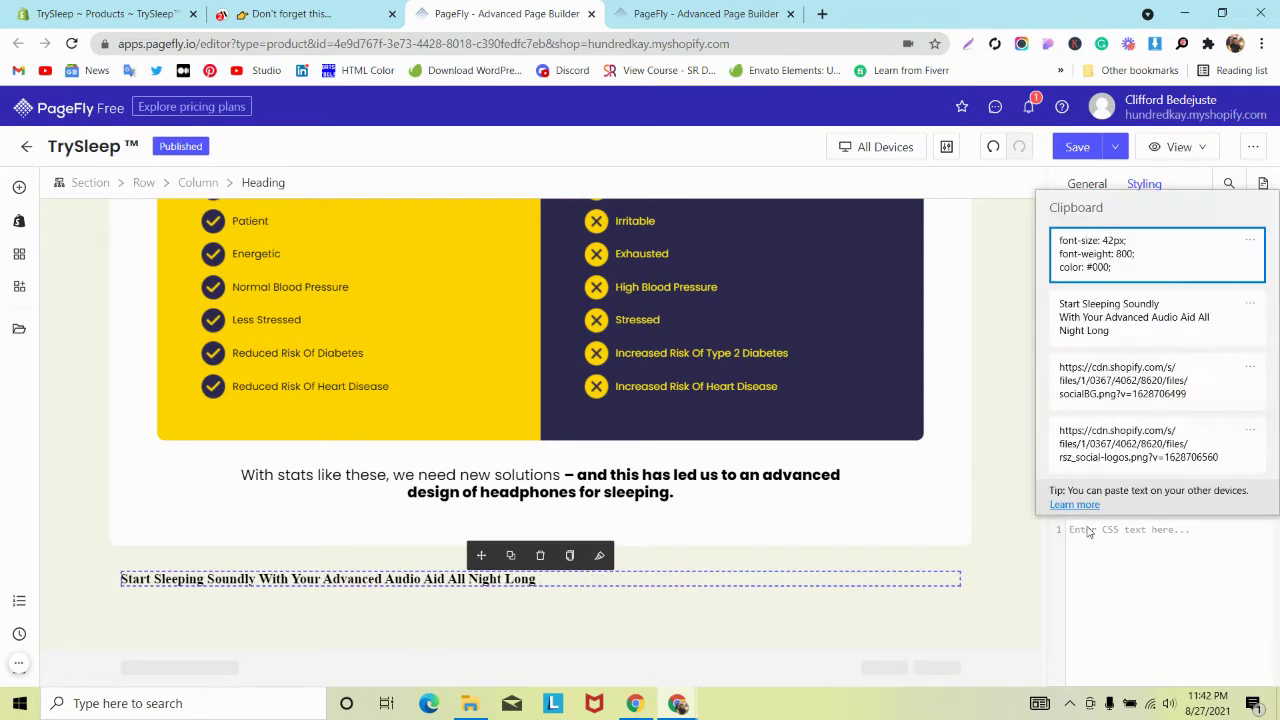
click(1102, 250)
scroll(831, 460, down, 1)
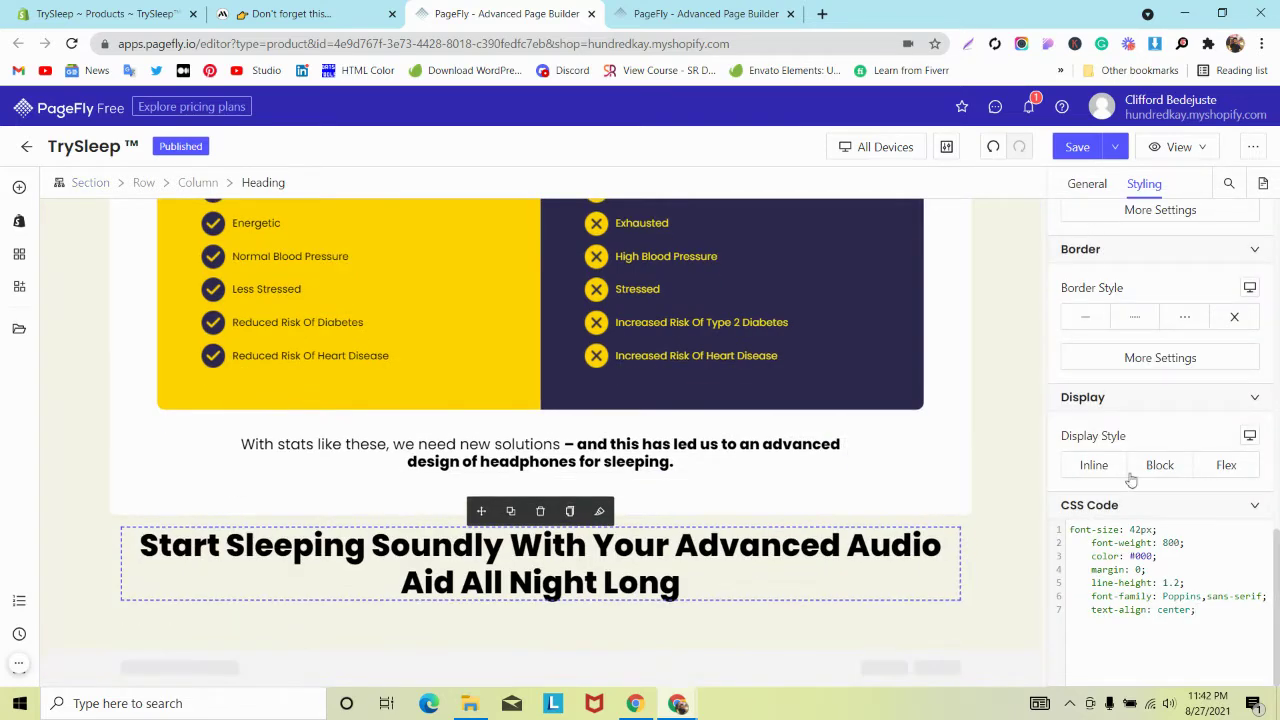
drag(1093, 543, 1203, 543)
key(BackSpace)
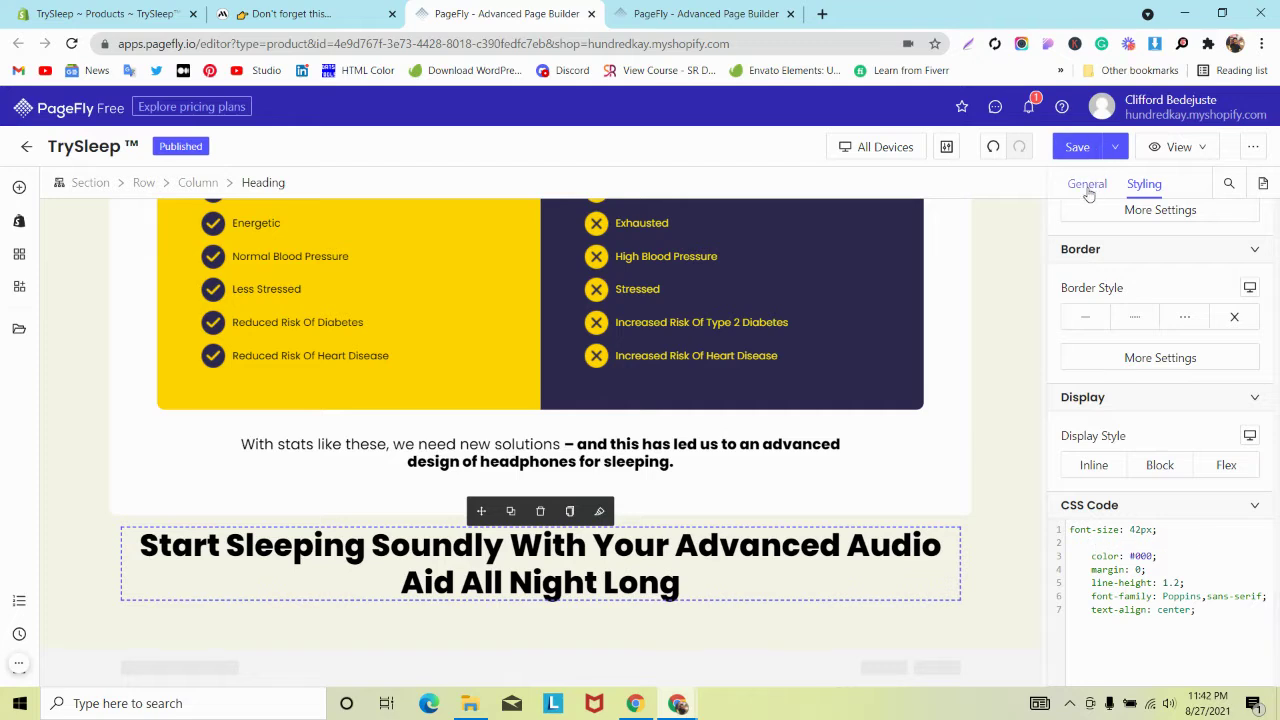
Apply bold to the entire heading text in its content settings
click(1087, 183)
triple_click(1104, 354)
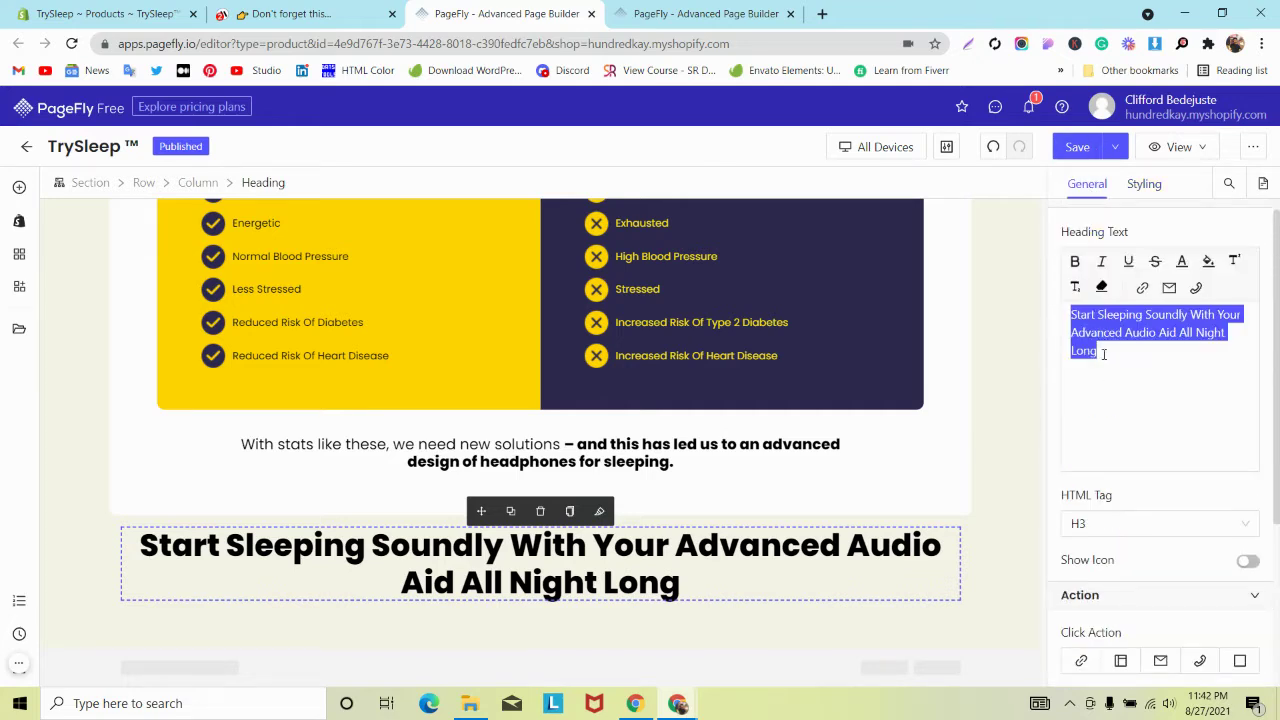
click(1077, 262)
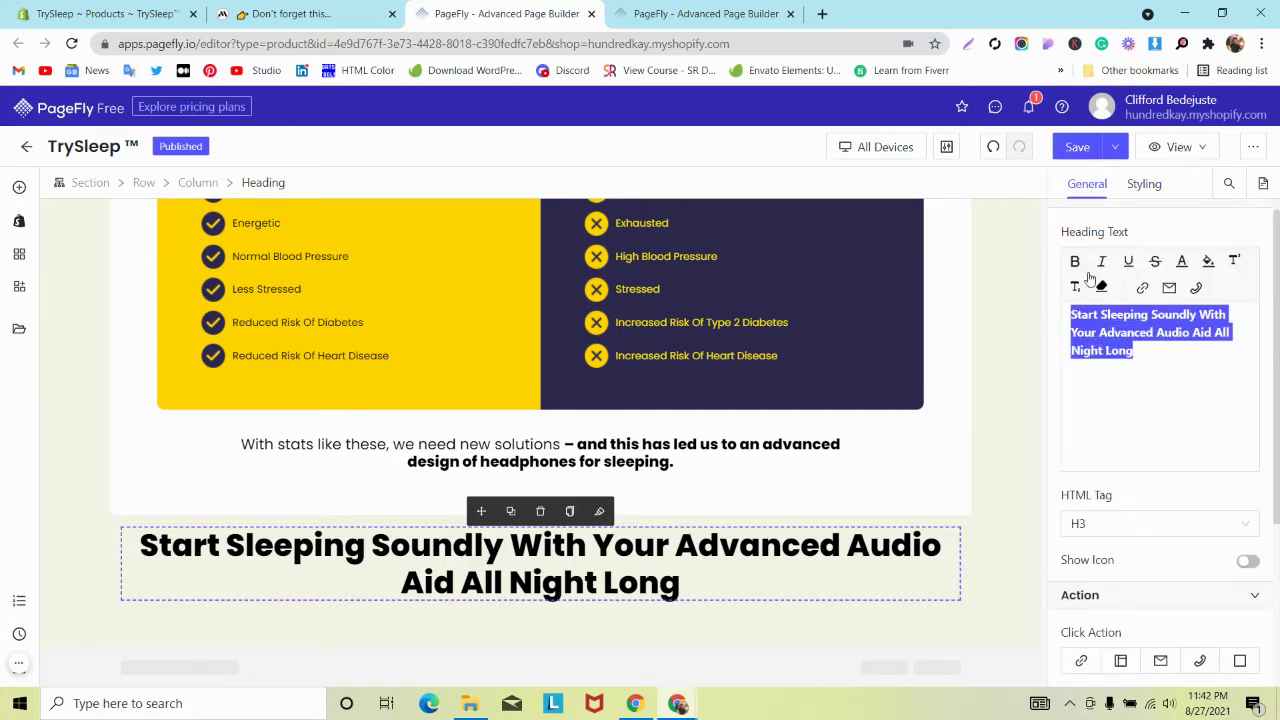
click(1128, 362)
scroll(1128, 362, down, 3)
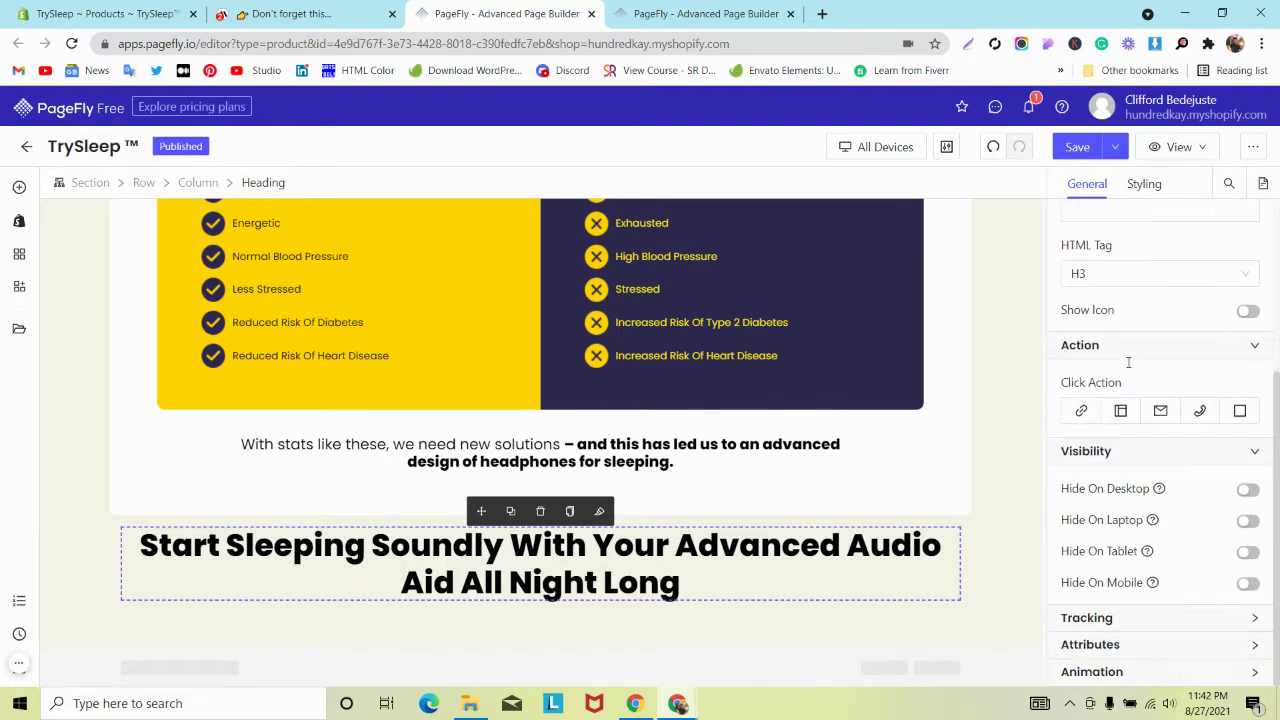
Delete the colour, margin, line-height, font-family and text-align declarations from the heading's CSS code, keeping only font-size: 42px
click(1144, 183)
scroll(1143, 386, down, 5)
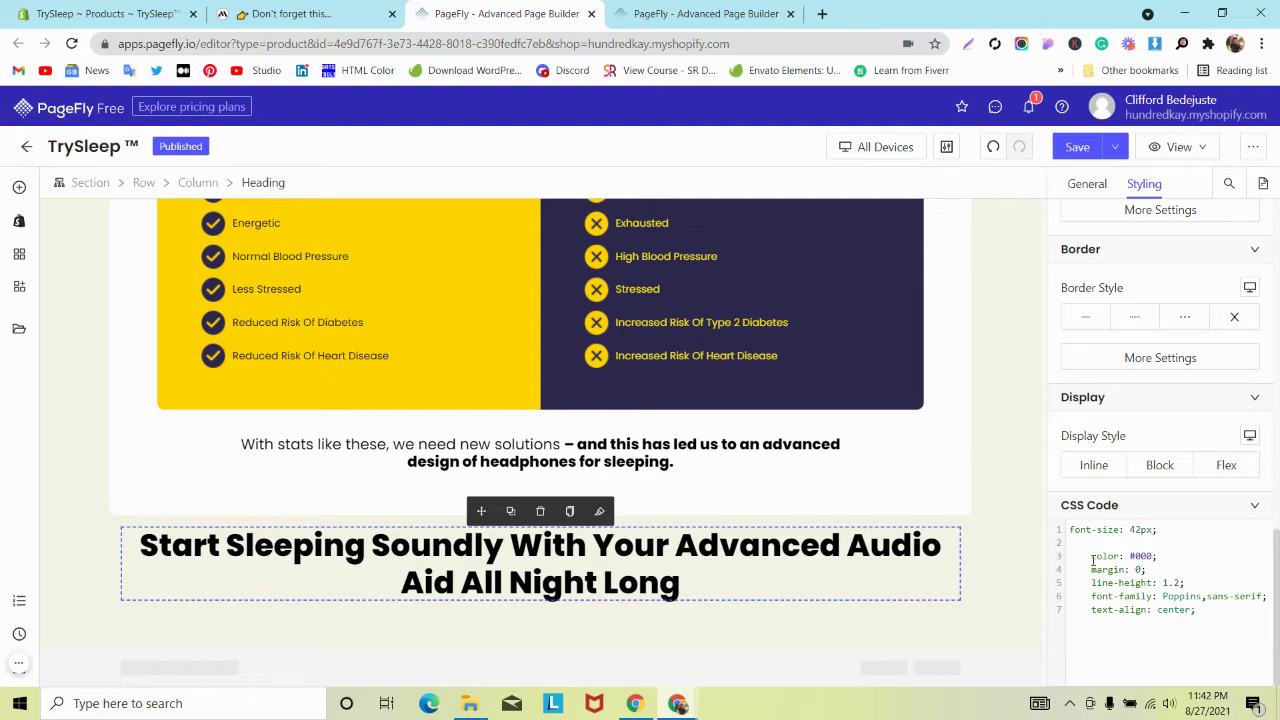
drag(1092, 556, 1208, 626)
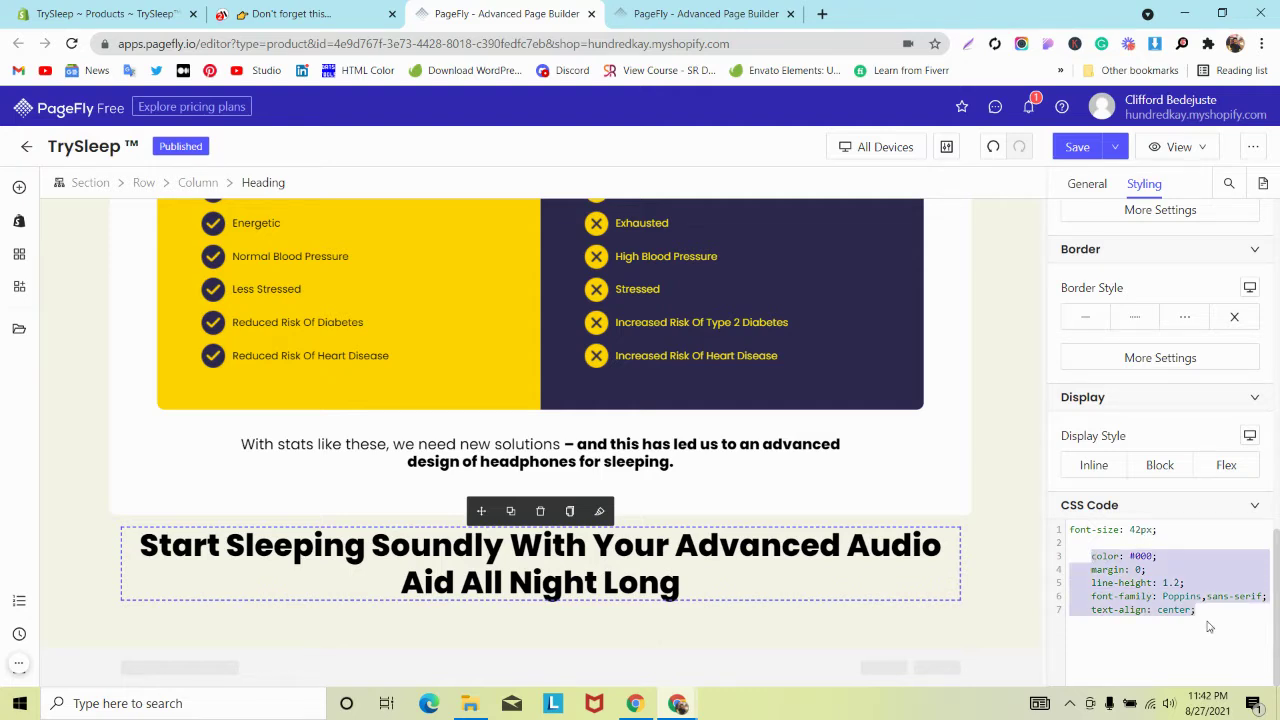
click(1147, 611)
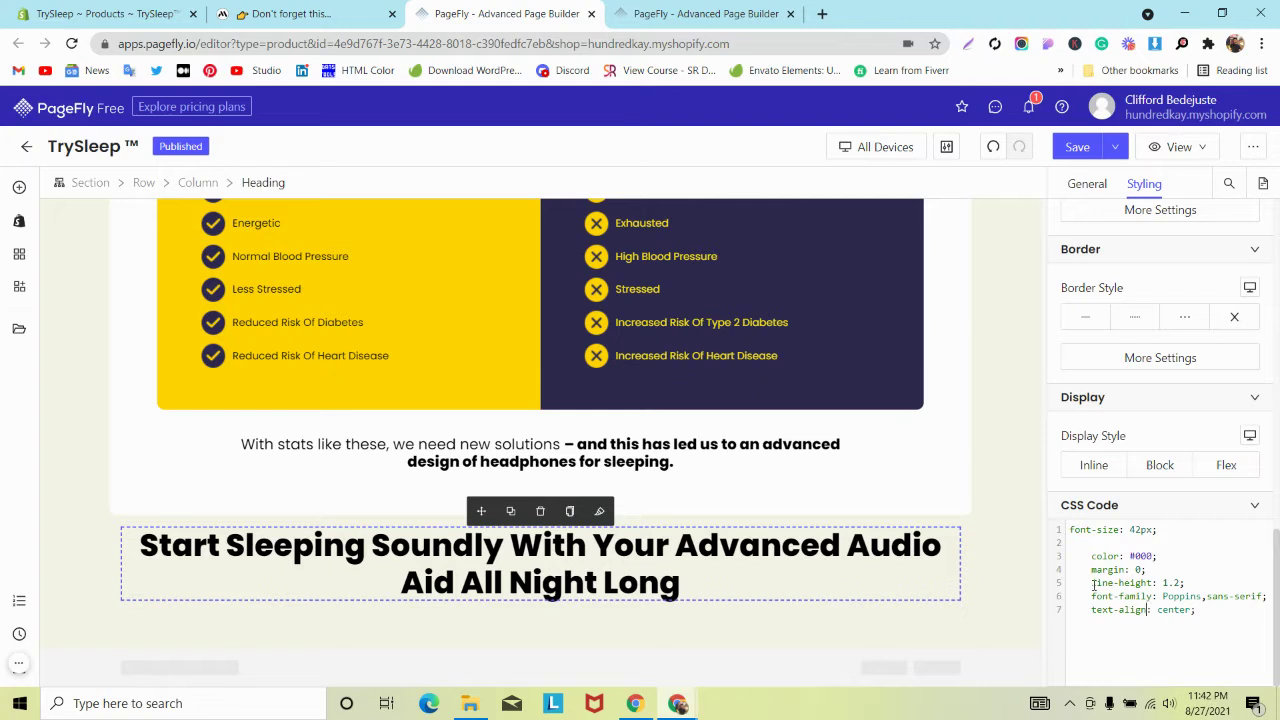
drag(1112, 587, 1207, 610)
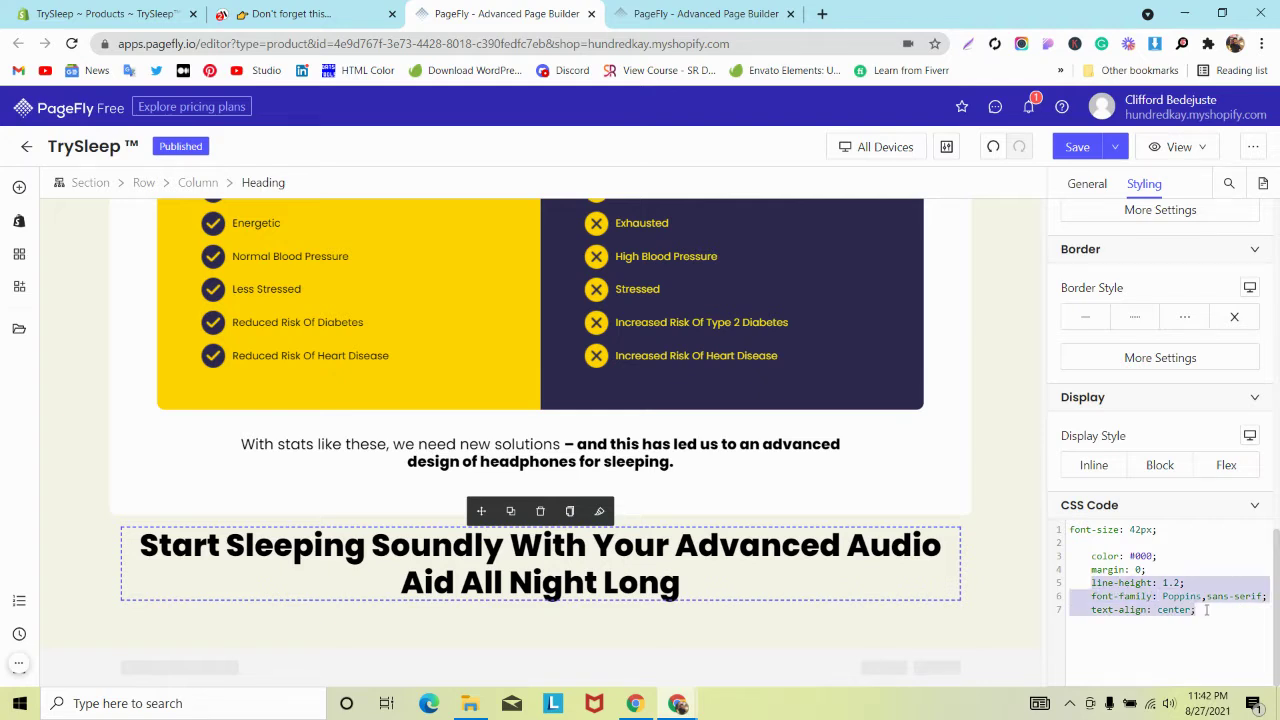
key(BackSpace)
drag(1100, 590, 1072, 551)
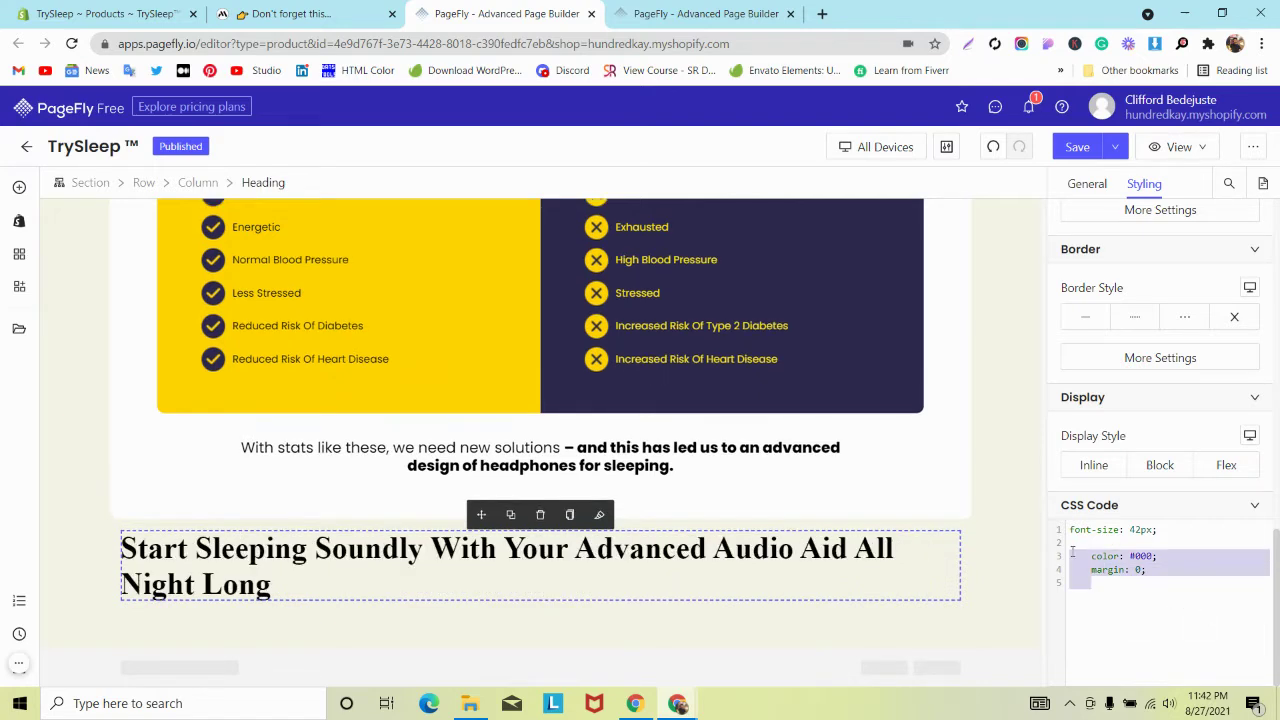
key(BackSpace)
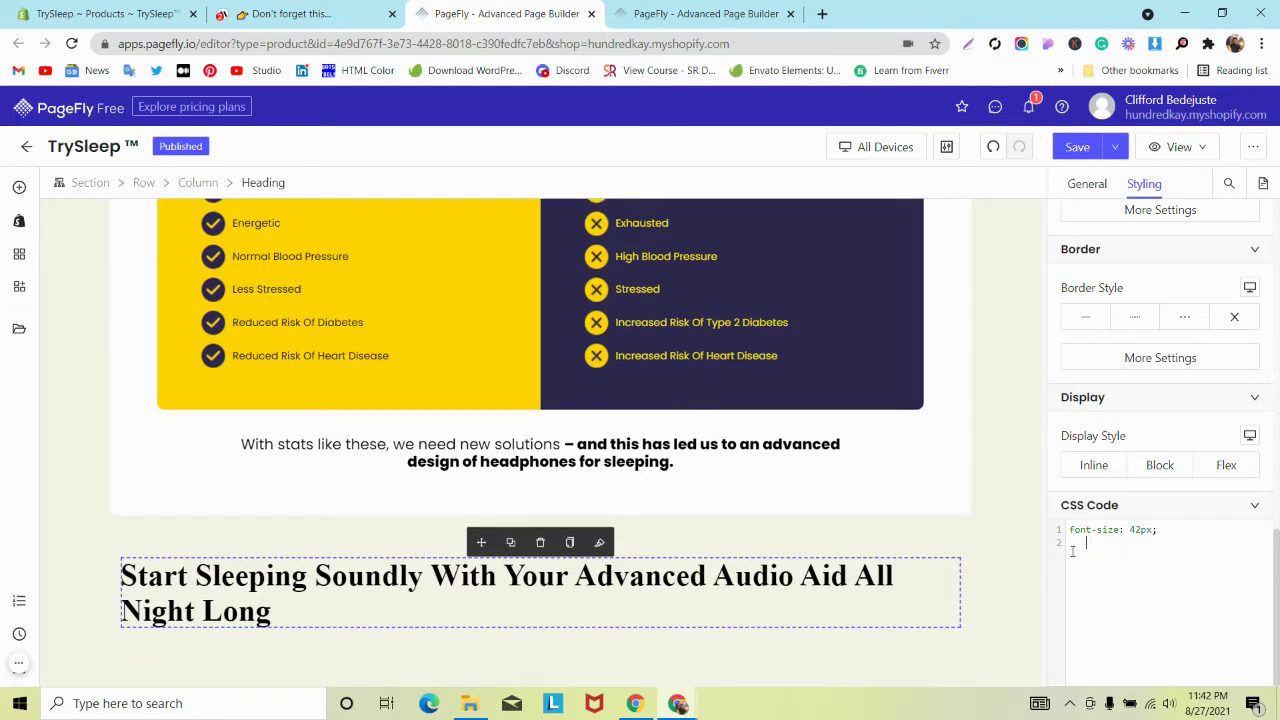
Try bold on the whole heading text in its content settings, then remove it again
click(1080, 186)
triple_click(1100, 343)
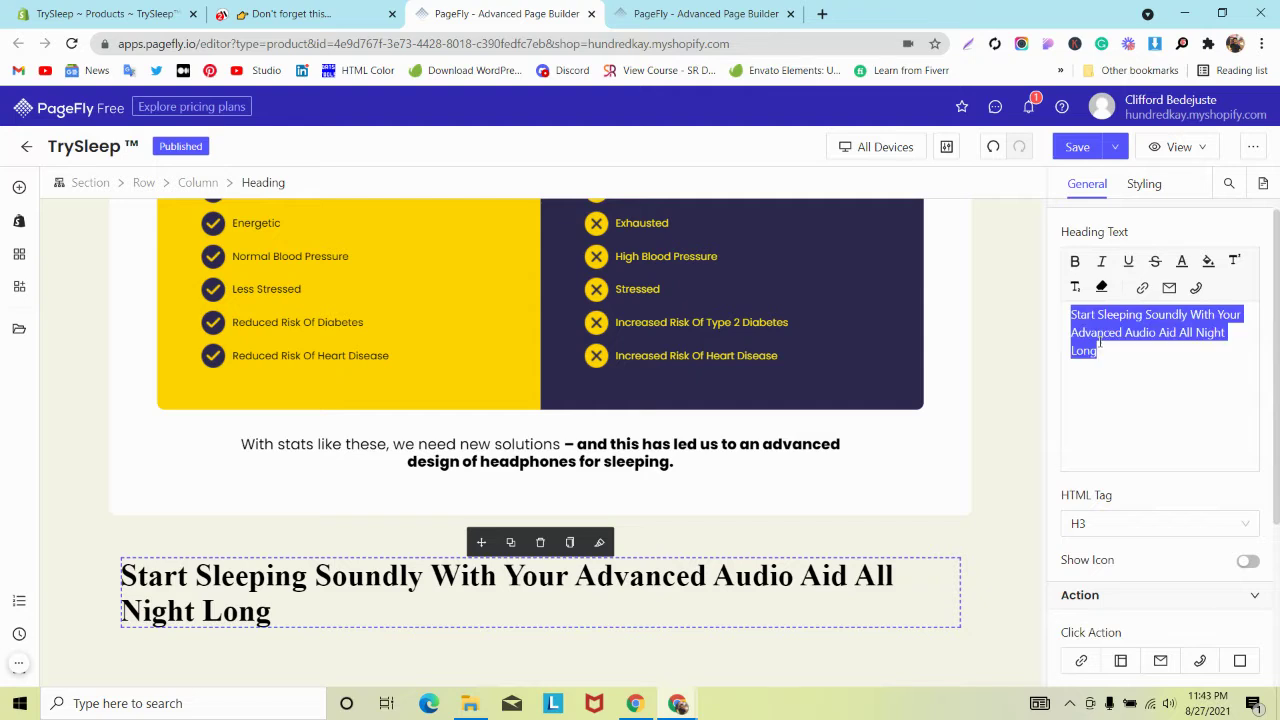
click(1075, 262)
triple_click(1098, 318)
key(super+c)
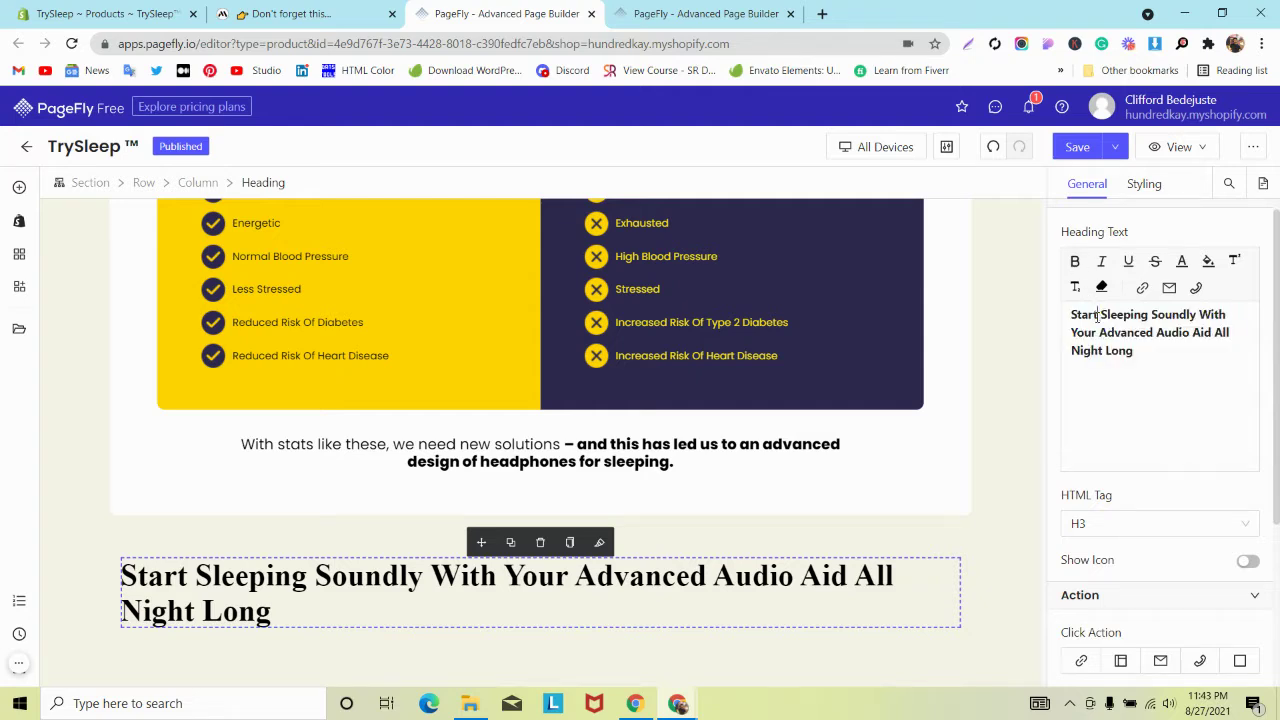
click(1077, 265)
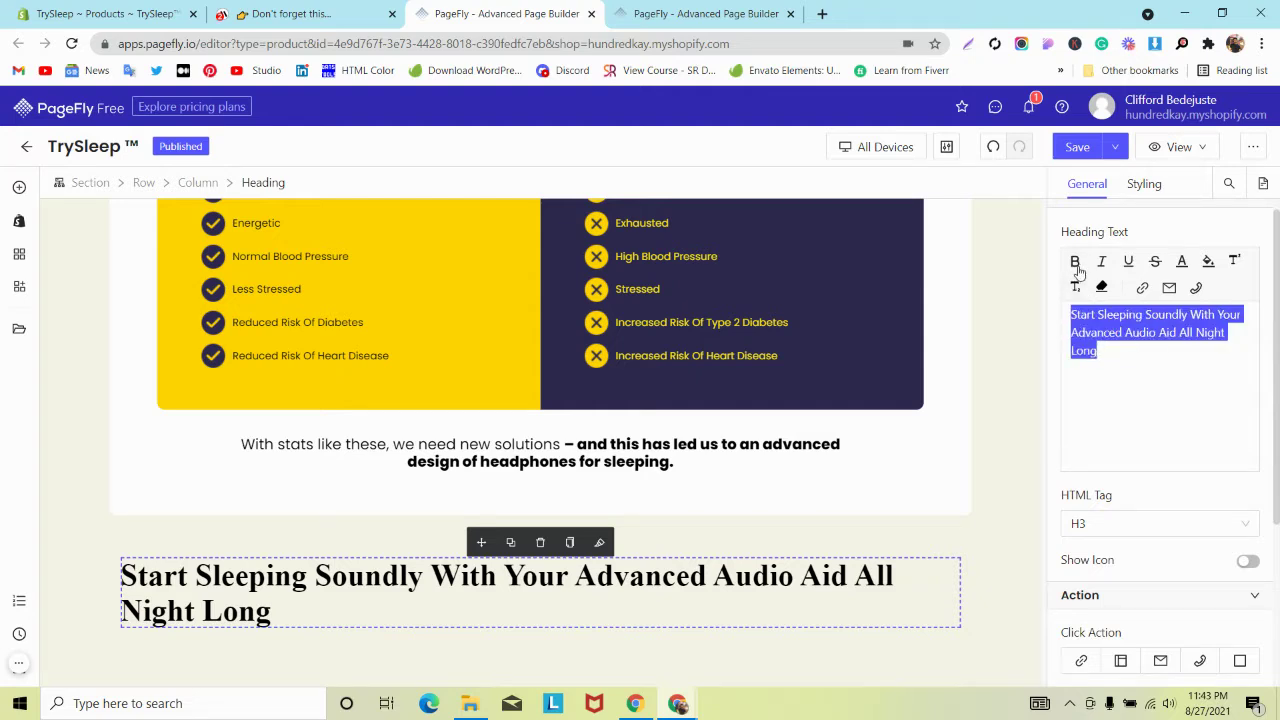
click(1103, 331)
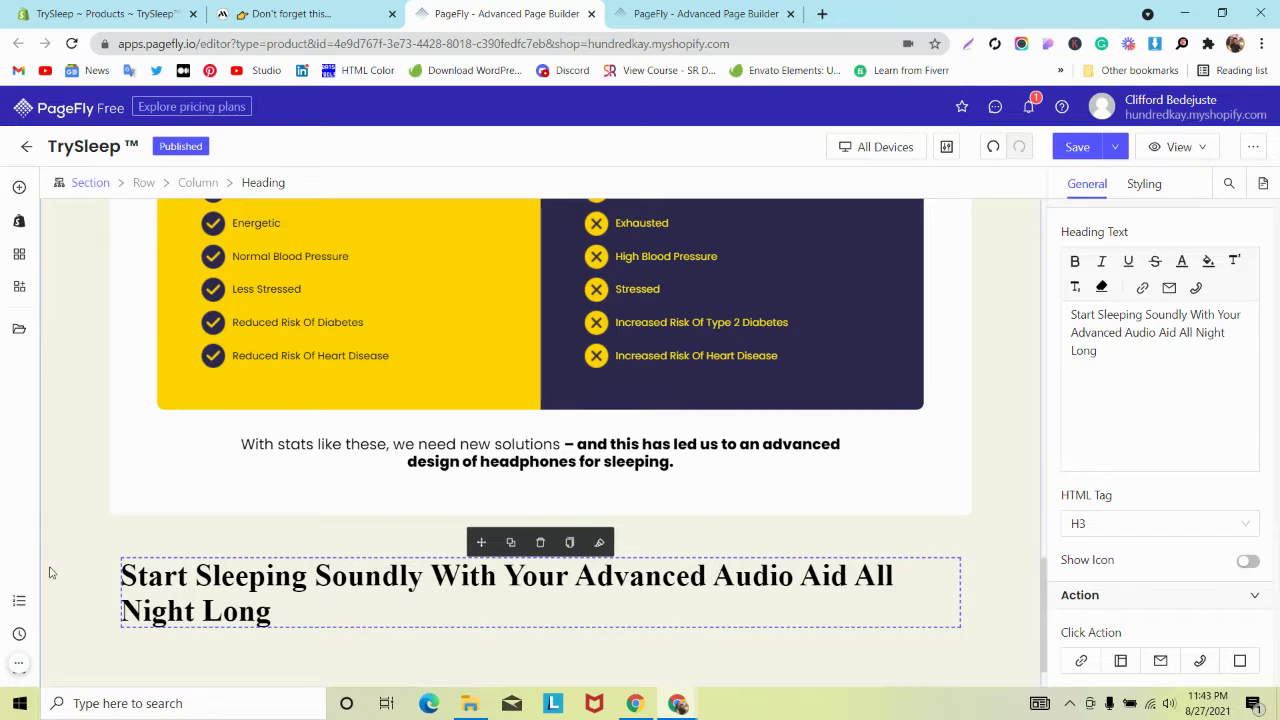
Delete the heading below the comparison section and add a fresh plain Heading element to the emptied column
scroll(49, 560, down, 1)
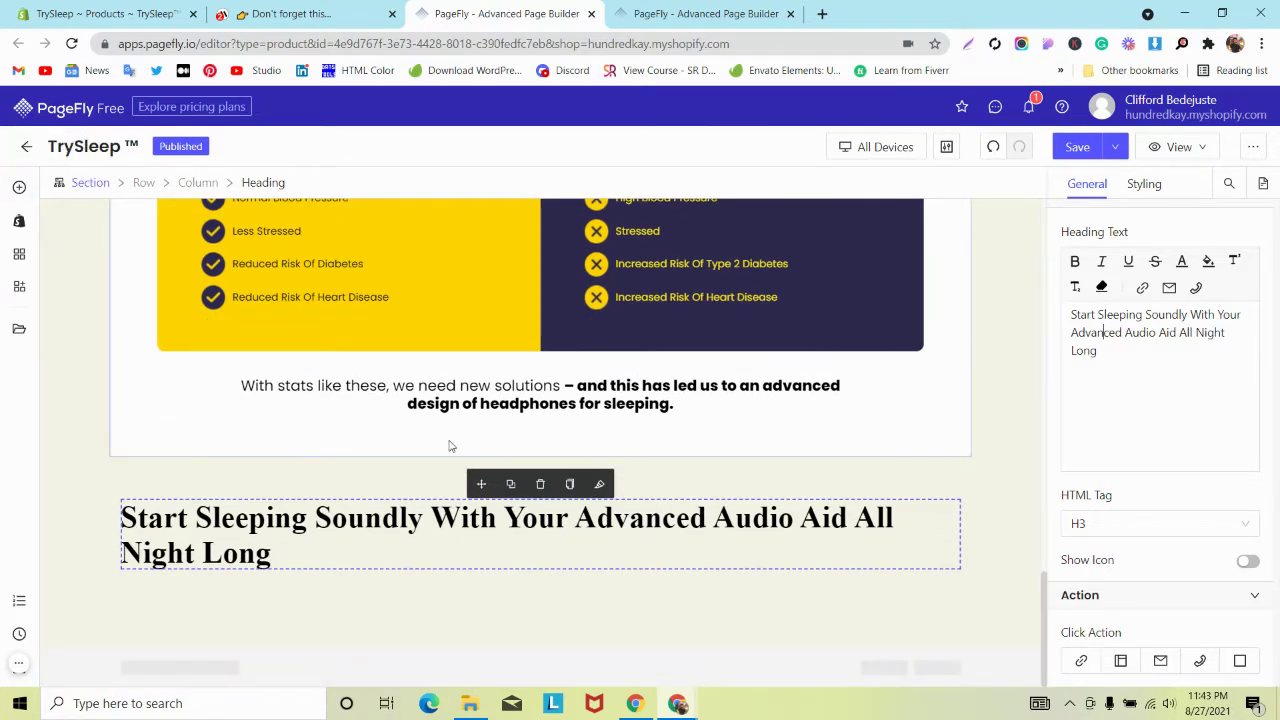
click(540, 484)
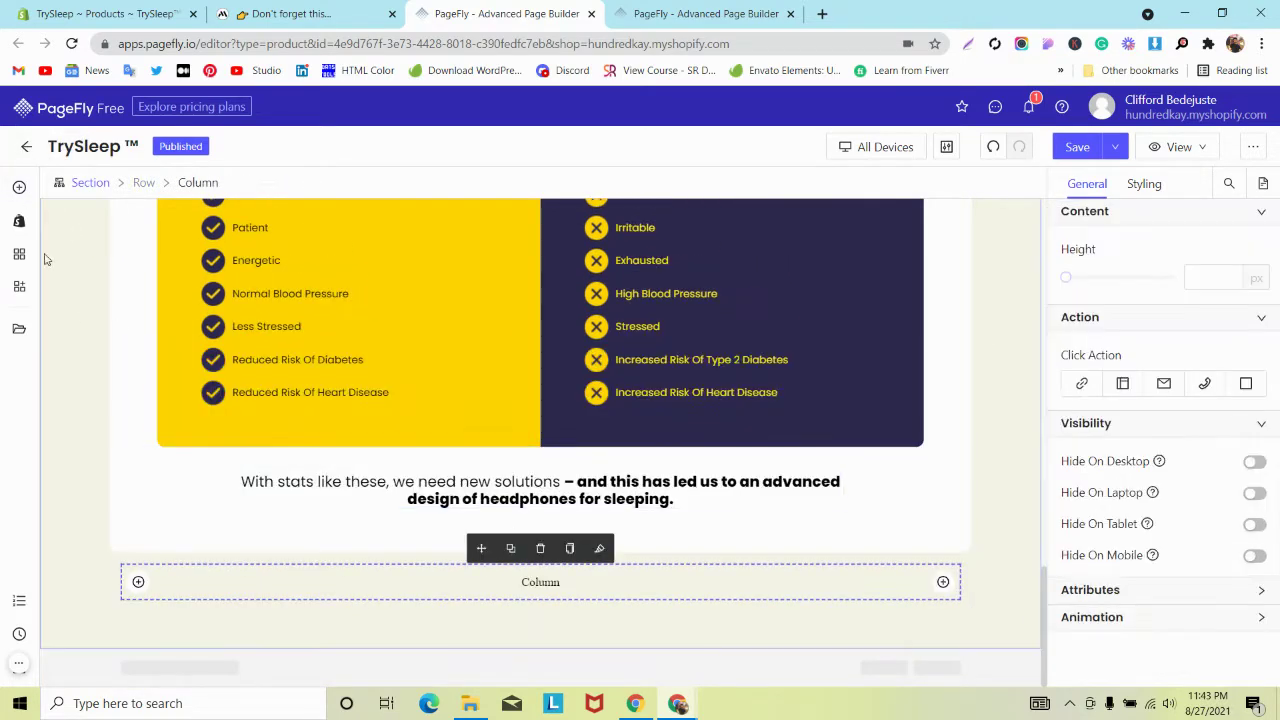
click(19, 187)
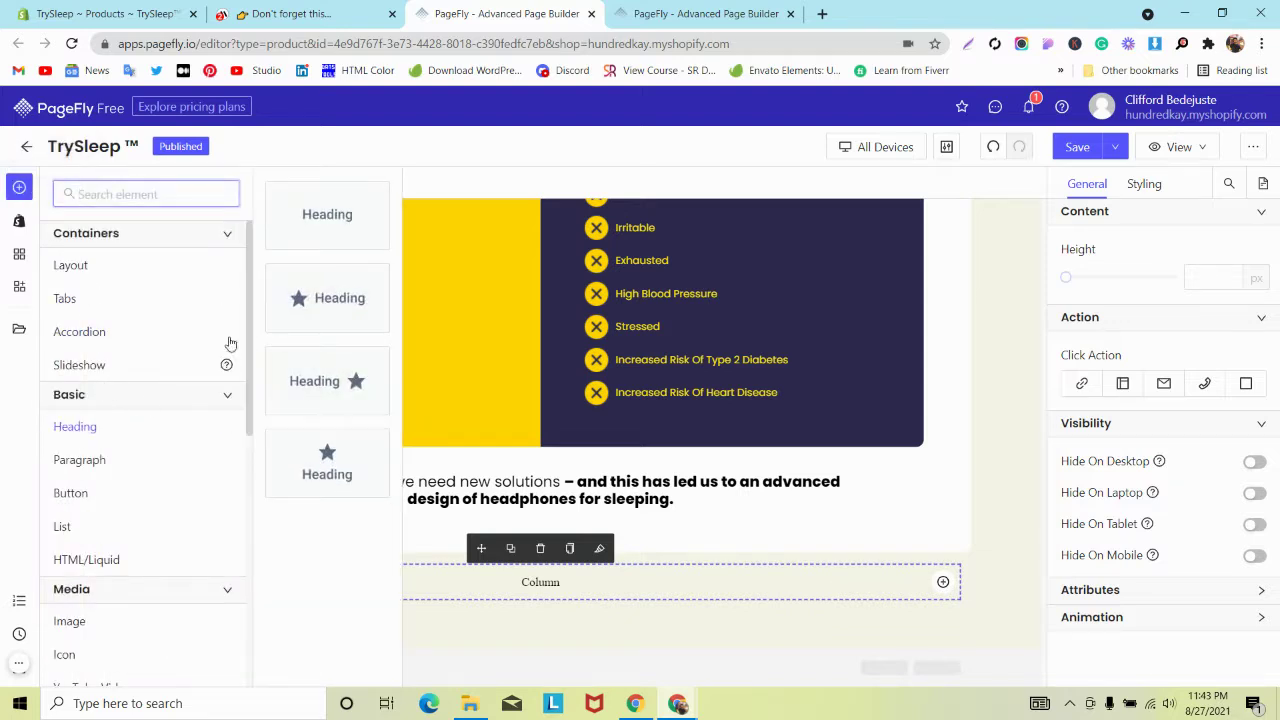
drag(289, 230, 400, 582)
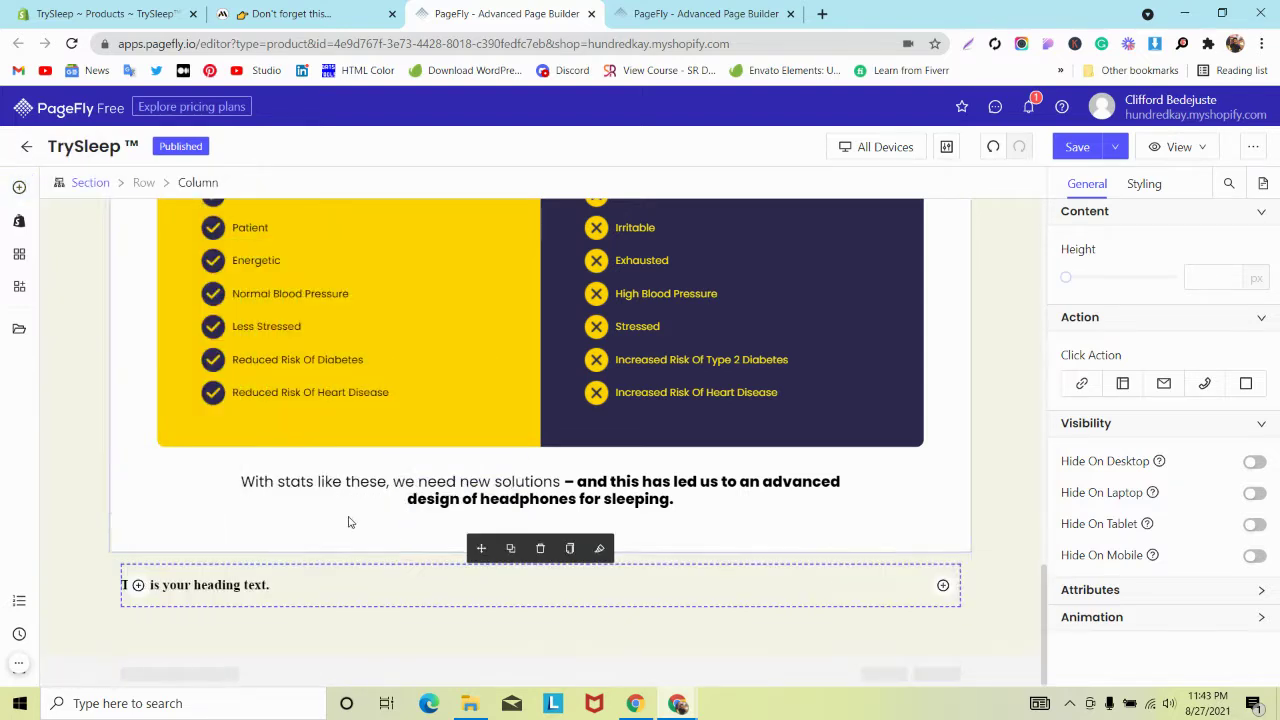
Style the new heading with the Poppins font family, a 42 px font size and the bold text style
click(1146, 185)
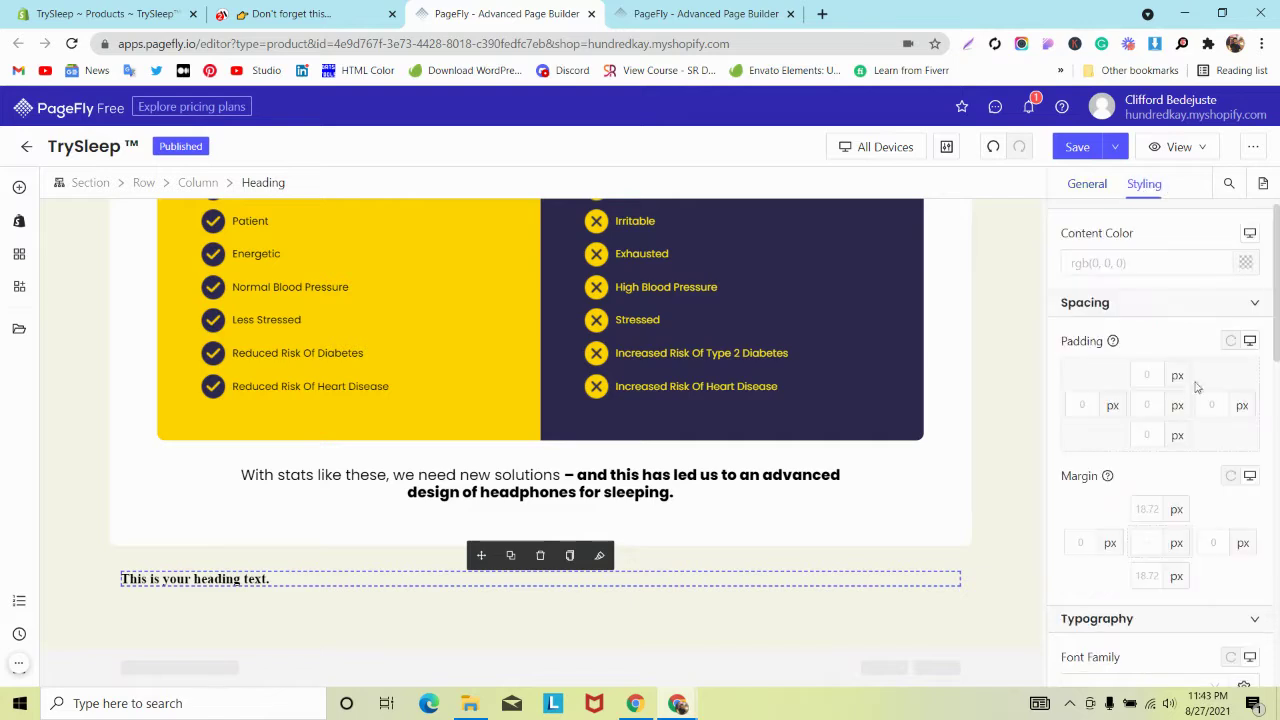
scroll(1174, 383, down, 3)
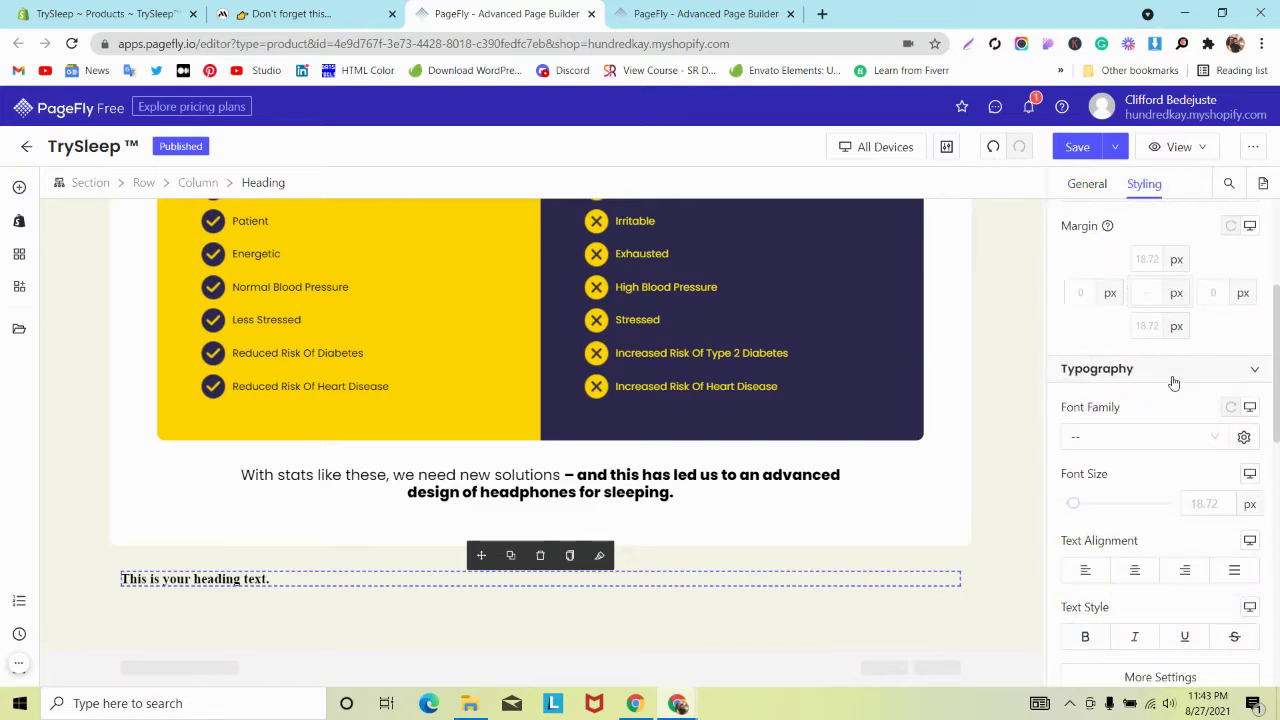
click(1140, 437)
click(1100, 494)
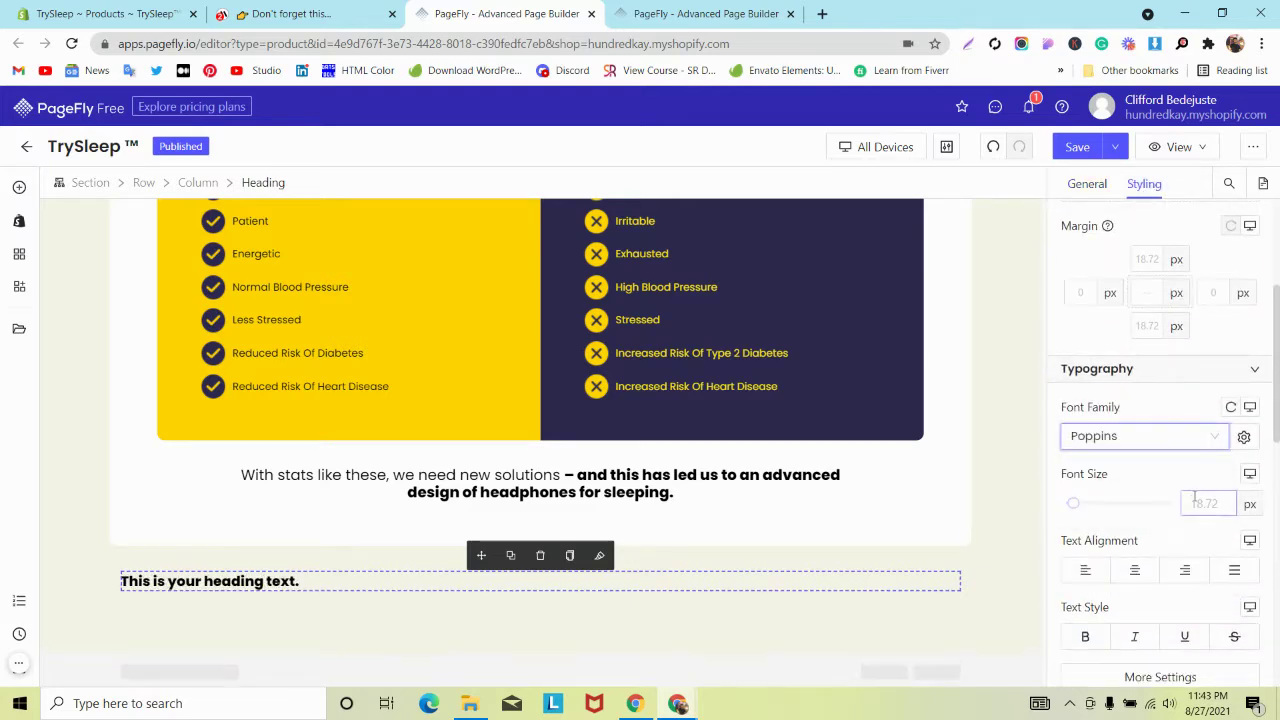
click(1193, 502)
text(42)
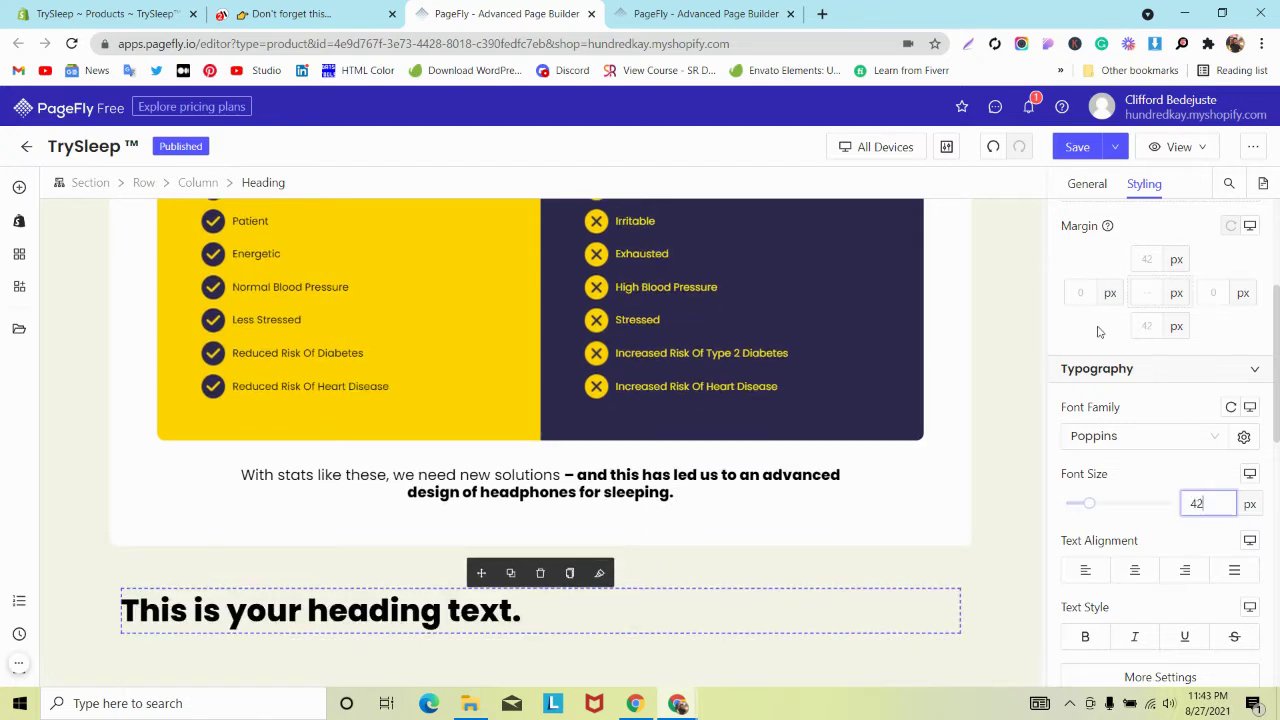
scroll(1097, 400, down, 2)
click(1087, 472)
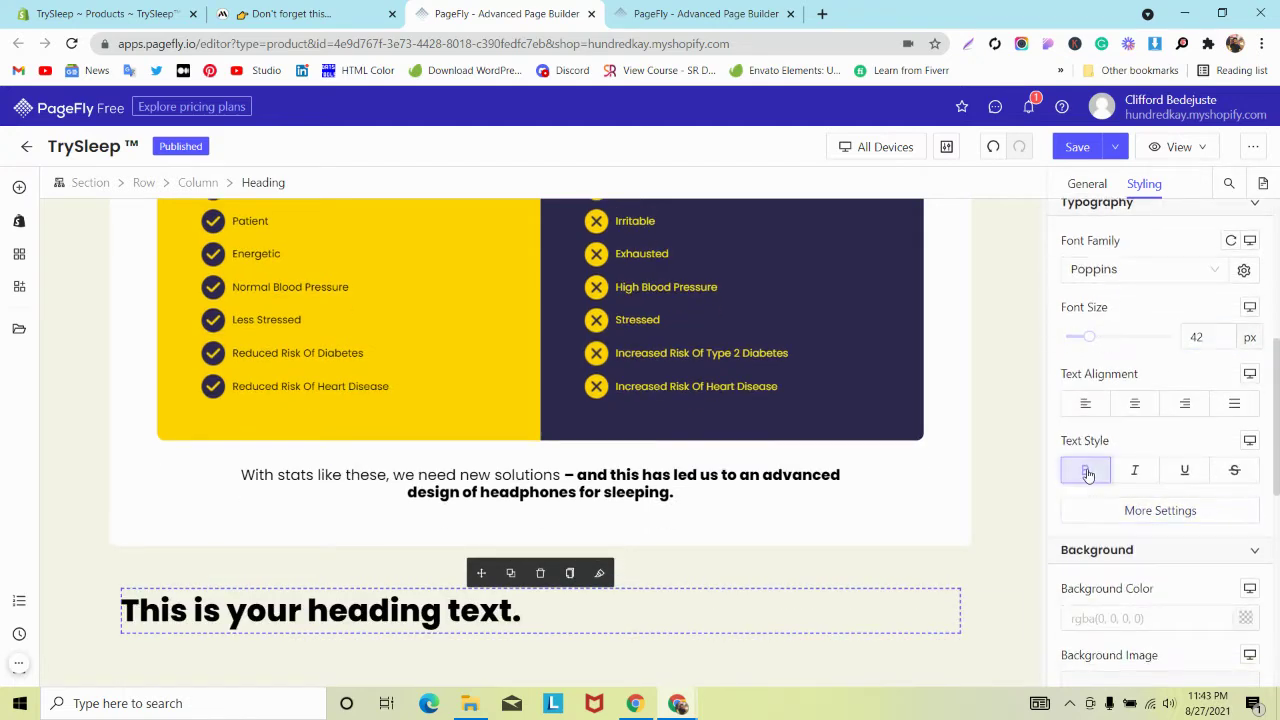
Replace the new heading's placeholder text with the copied "Start Sleeping Soundly With Your Advanced Audio Aid All Night Long"
click(1087, 184)
scroll(1093, 310, up, 2)
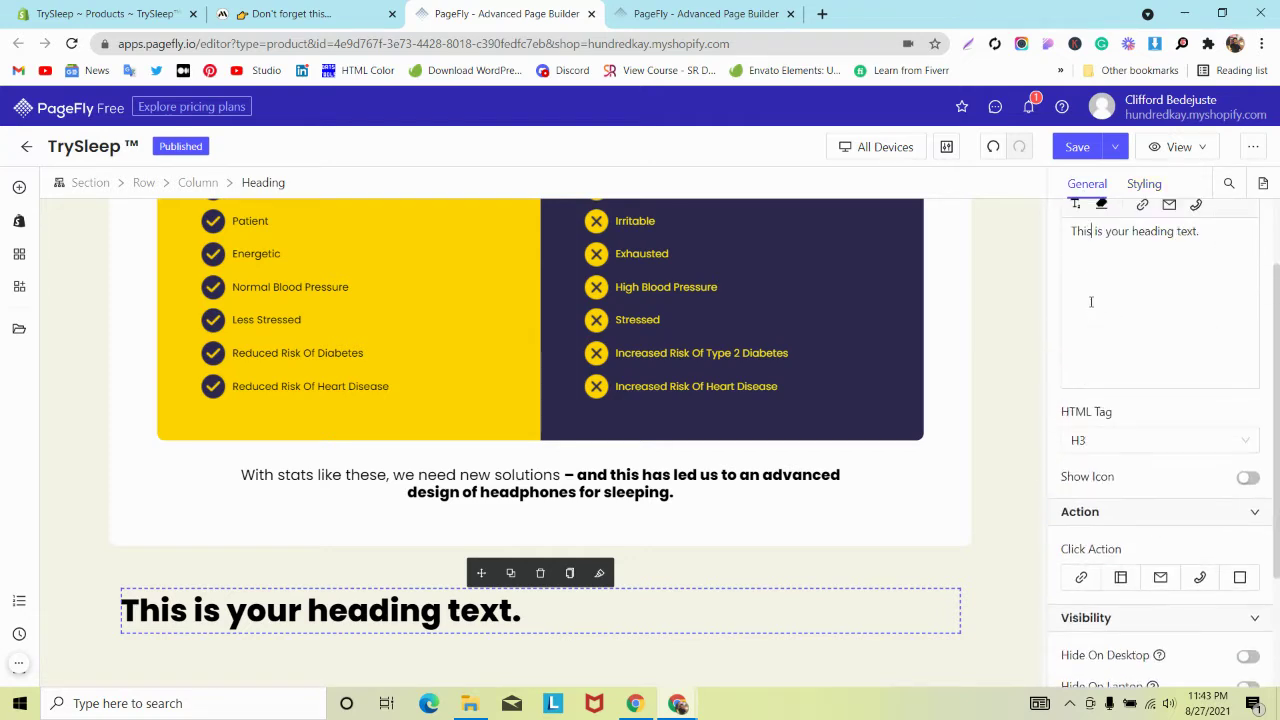
key(ctrl+a)
key(super+v)
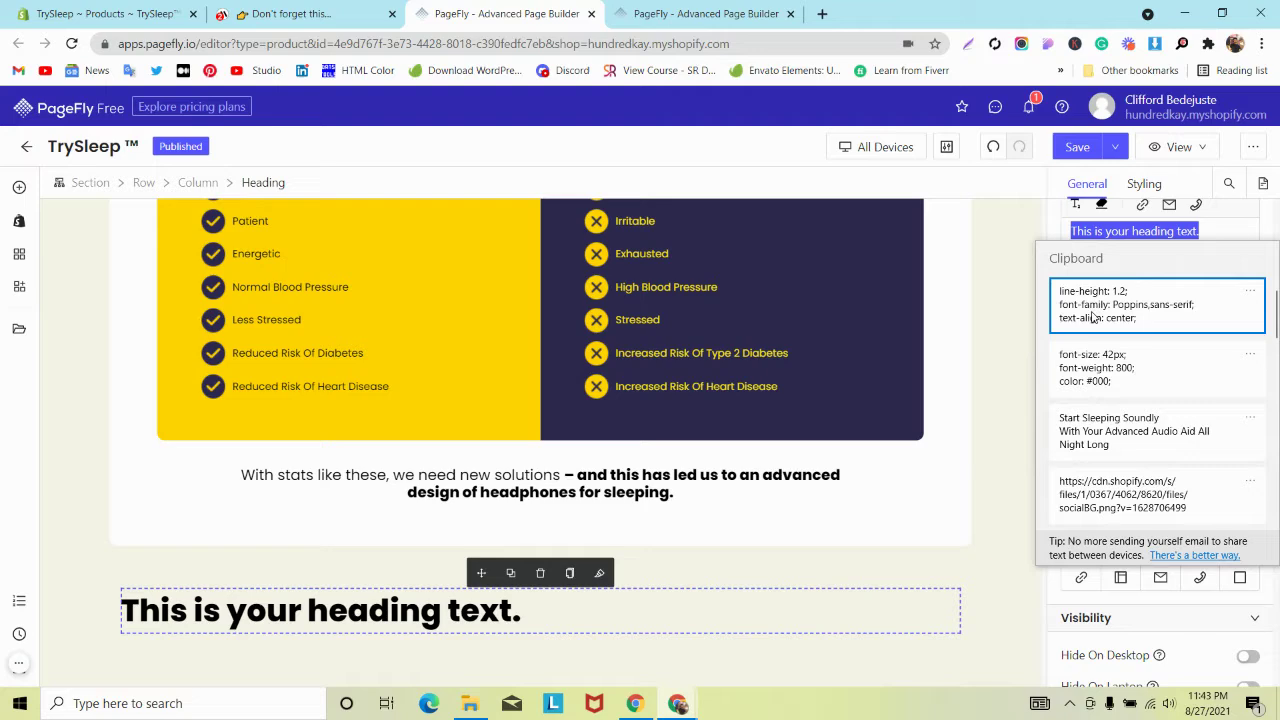
click(1106, 438)
scroll(1110, 412, down, 1)
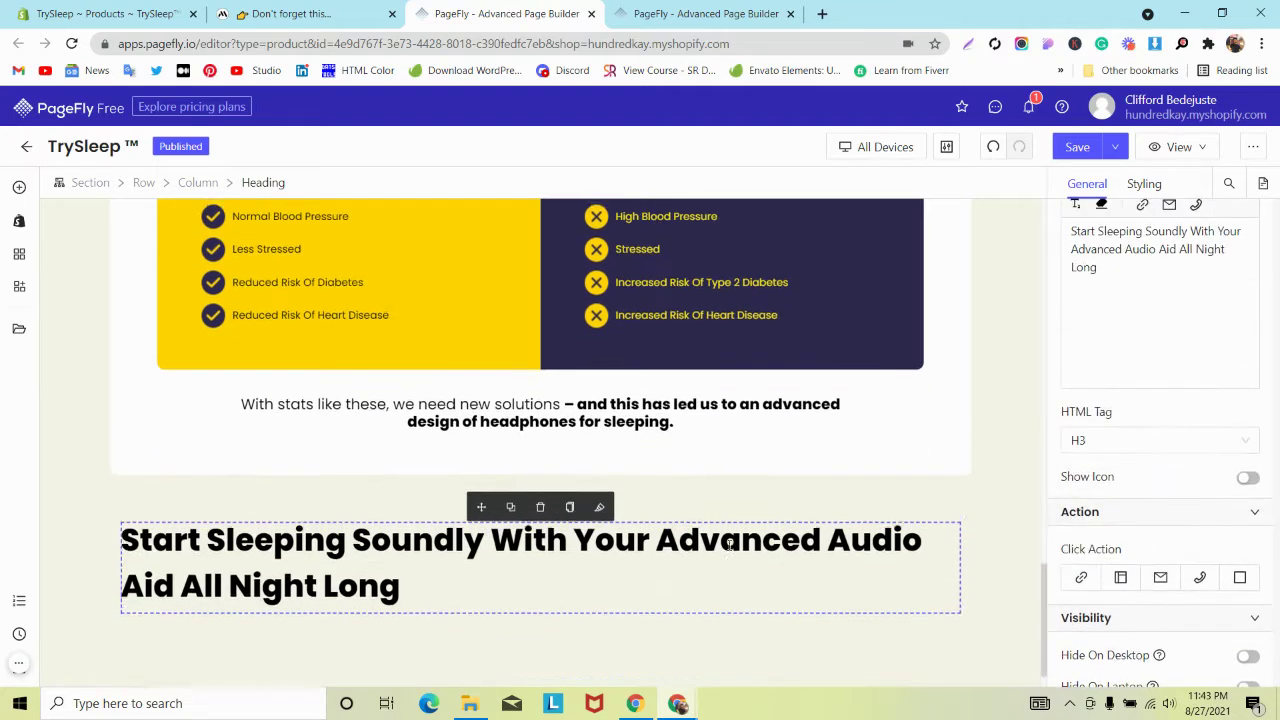
Center-align the "Start Sleeping Soundly With Your Advanced Audio Aid All Night Long" heading
scroll(1155, 235, down, 2)
click(1145, 184)
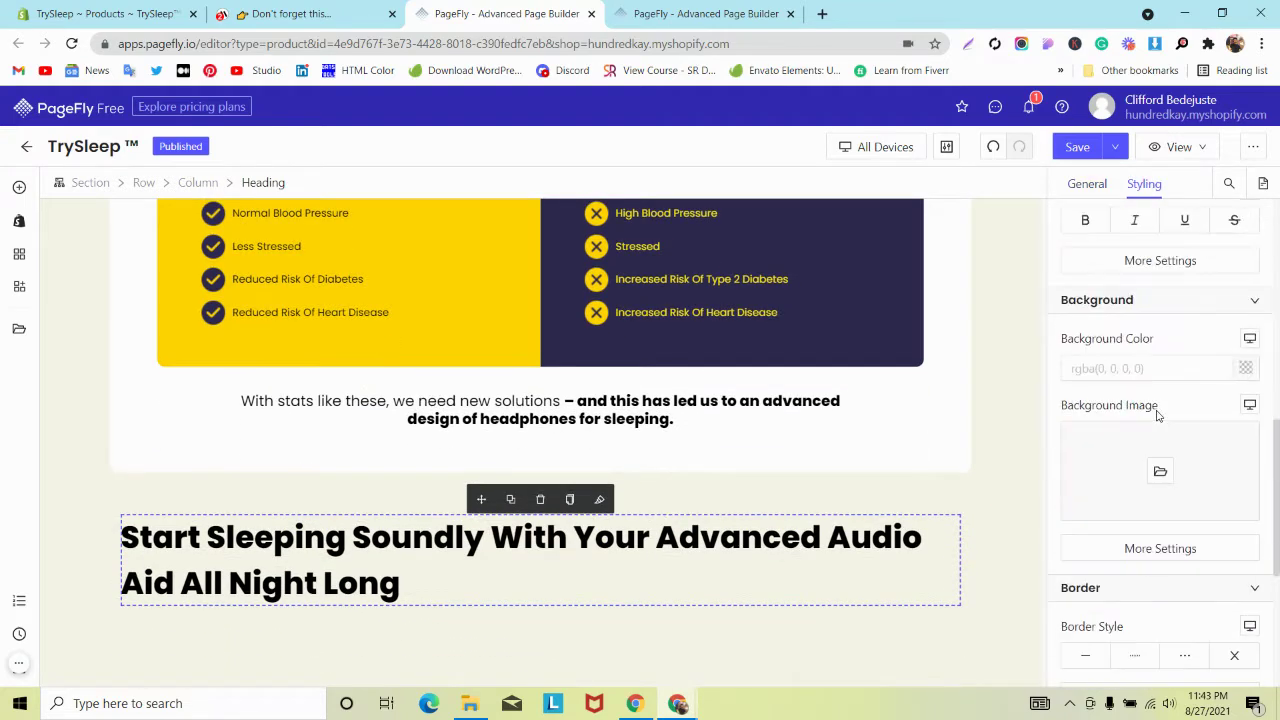
click(1140, 320)
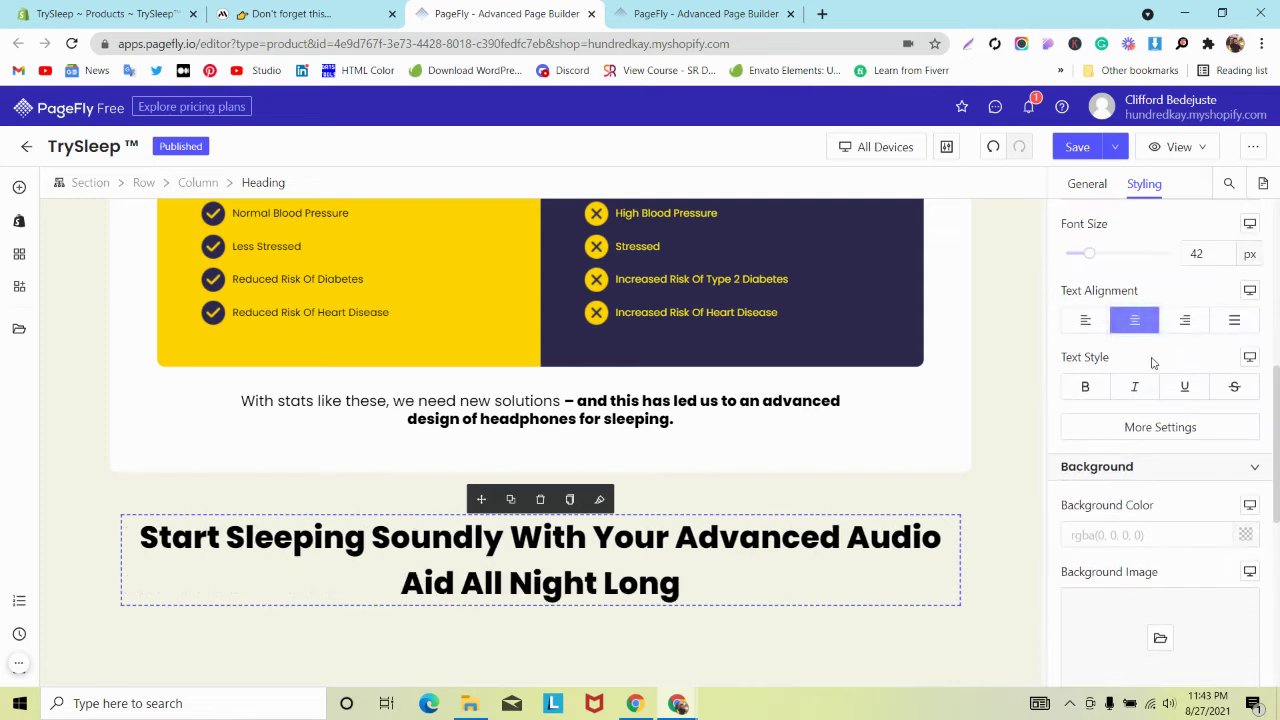
Change the font-weight value in the heading's CSS code to 400
scroll(1152, 363, down, 3)
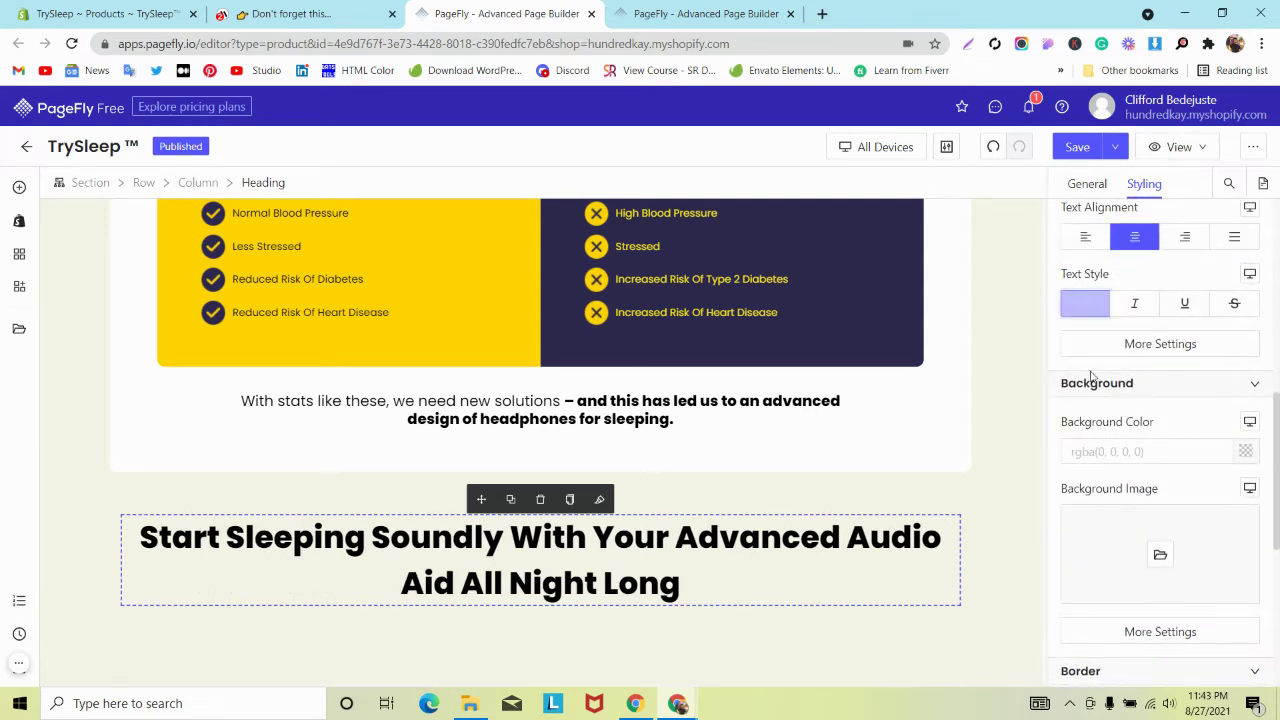
scroll(1110, 416, down, 4)
double_click(1151, 569)
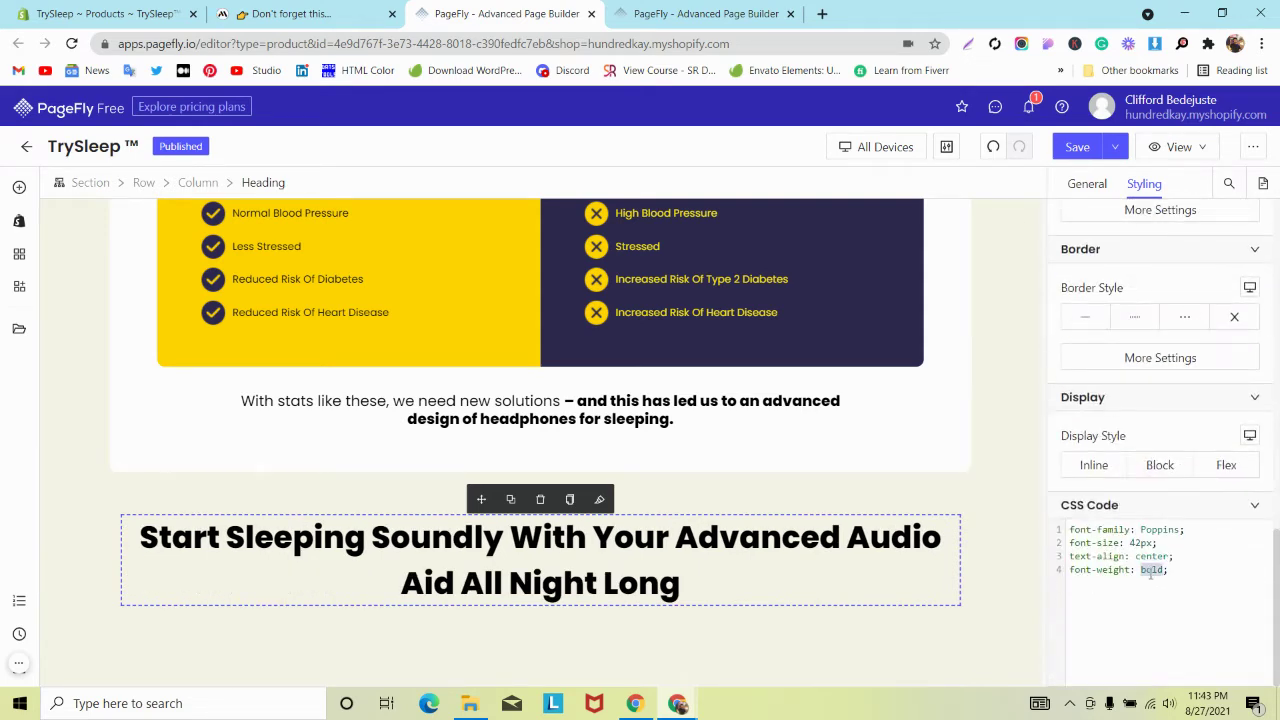
text(300)
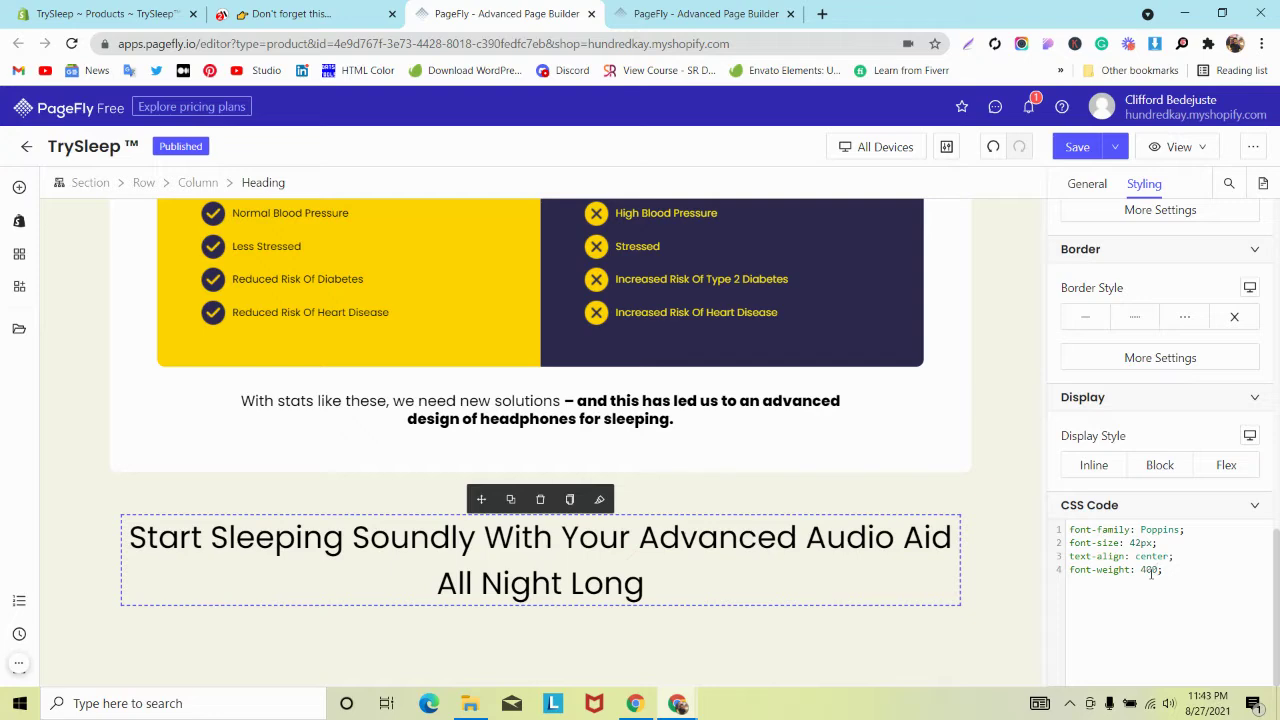
Check the heading on the MindBand page and bold only the words "Start Sleeping Soundly" in the TrySleep heading text
click(291, 14)
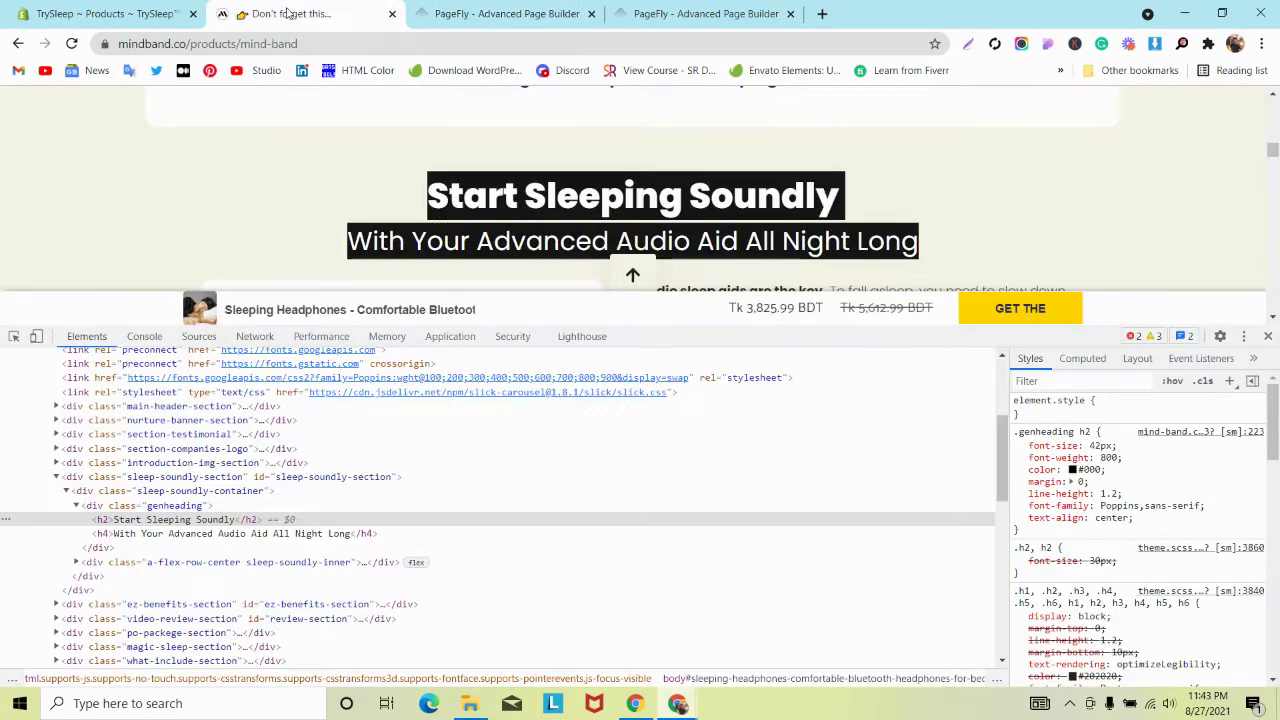
click(490, 10)
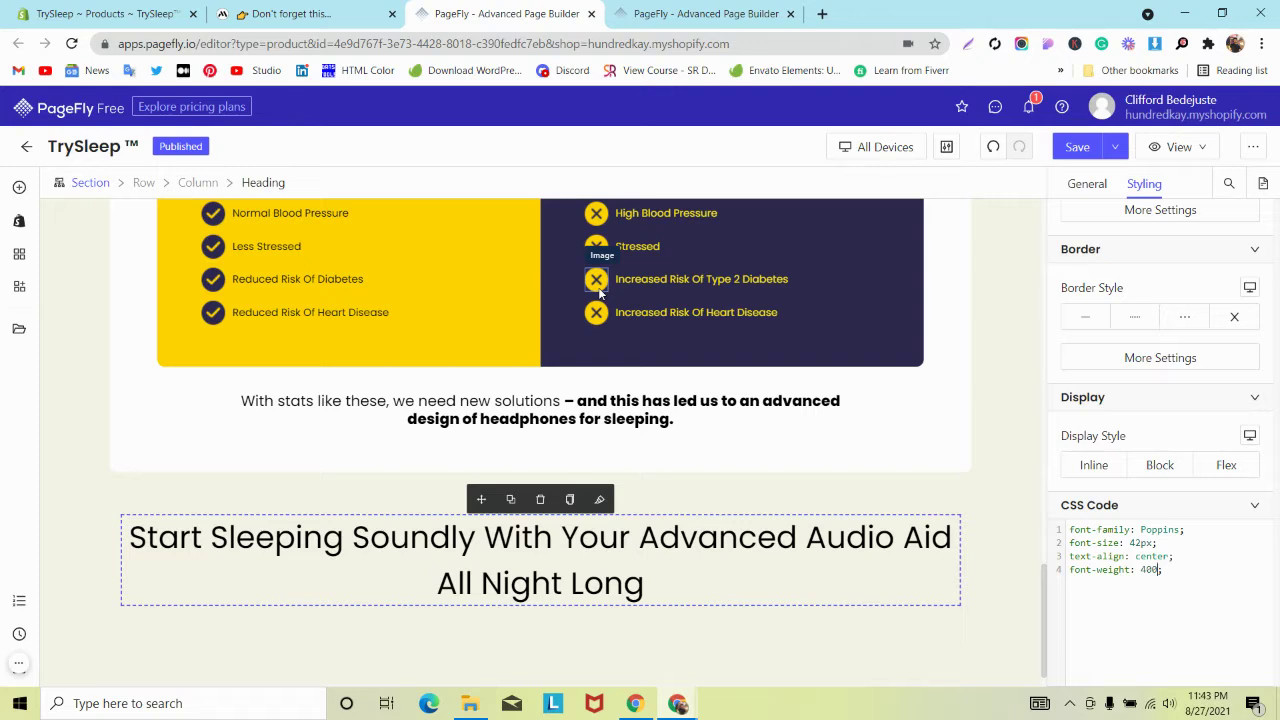
click(1087, 183)
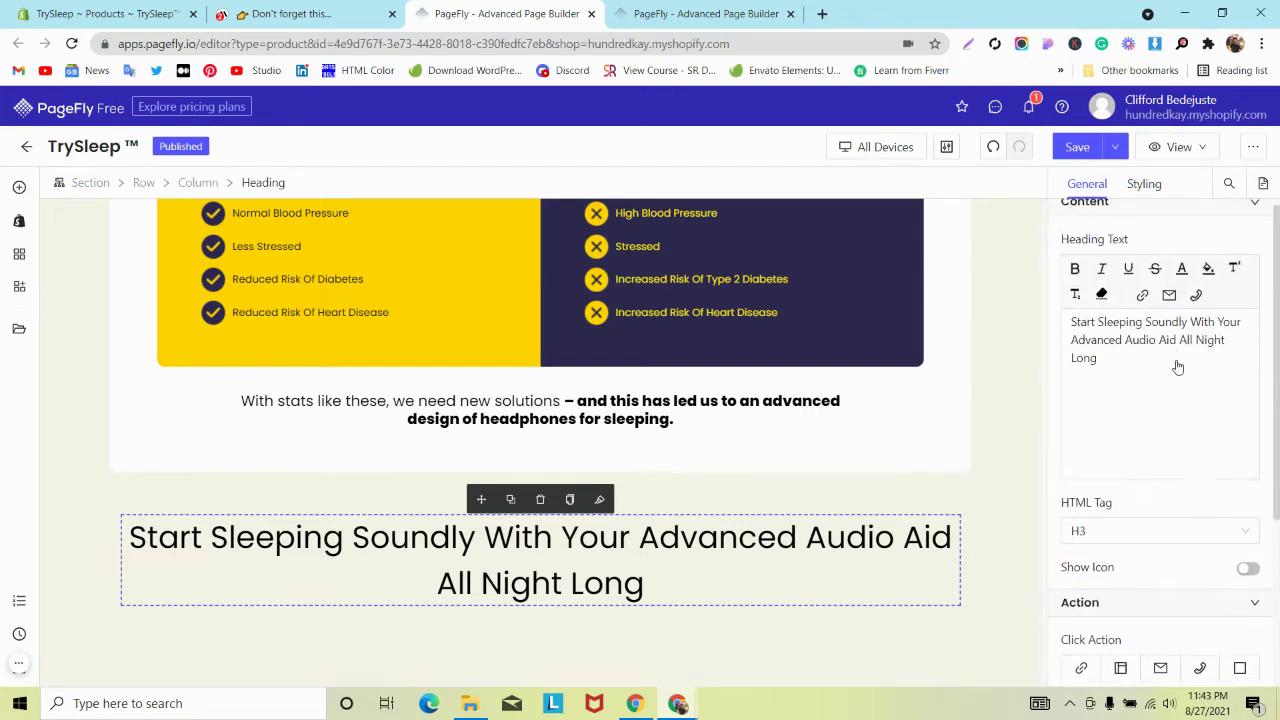
drag(1073, 331, 1176, 333)
click(1075, 278)
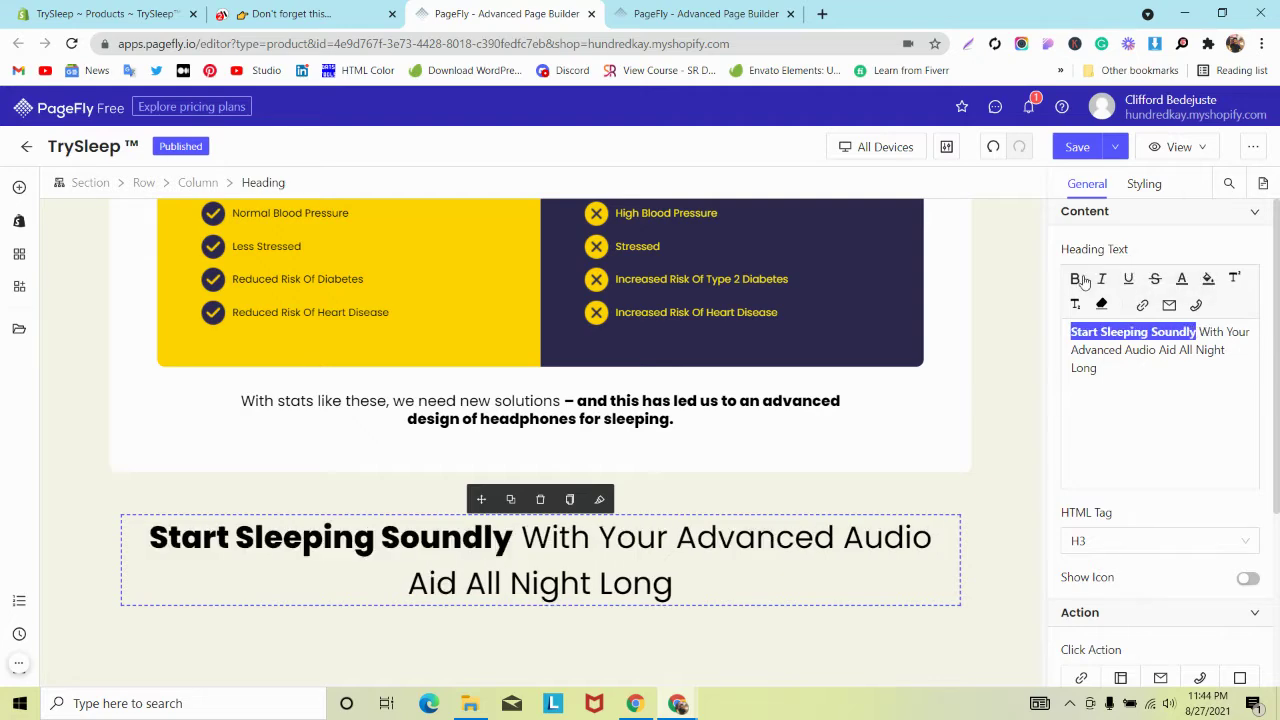
Insert a line break before "With Your Advanced Audio Aid All Night Long" in the heading, matching the MindBand page
click(365, 8)
click(507, 13)
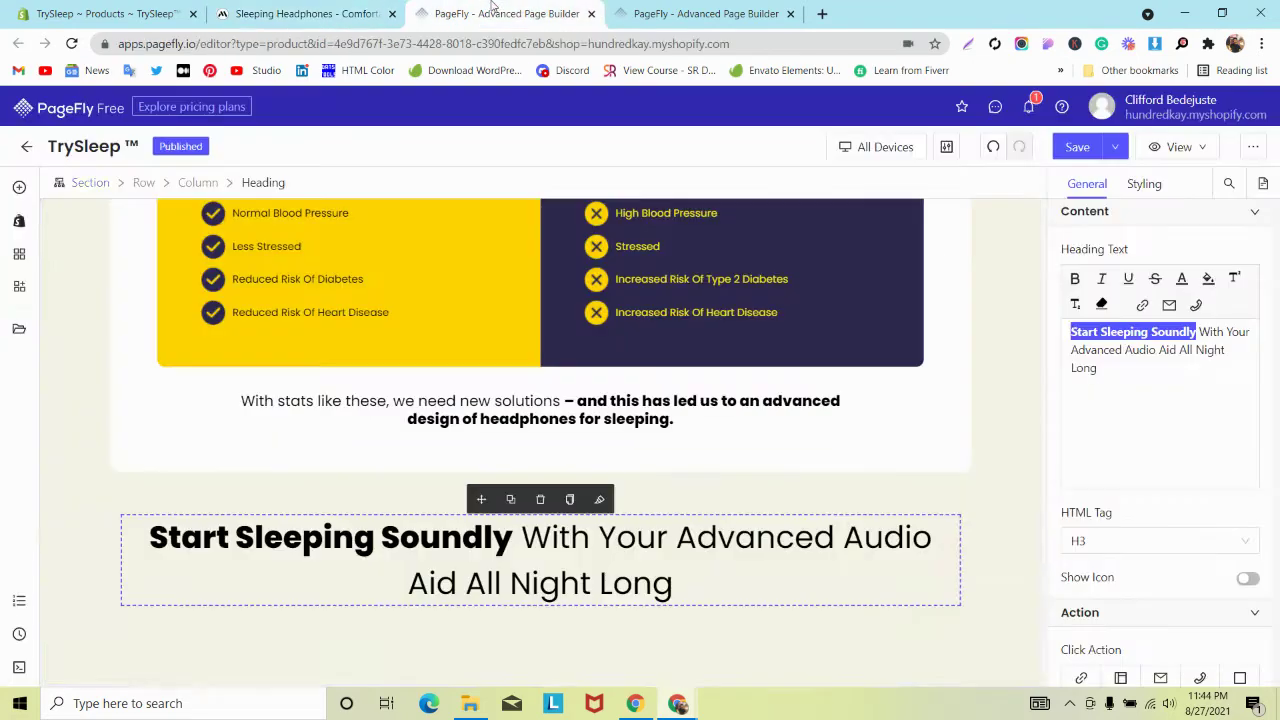
click(1201, 331)
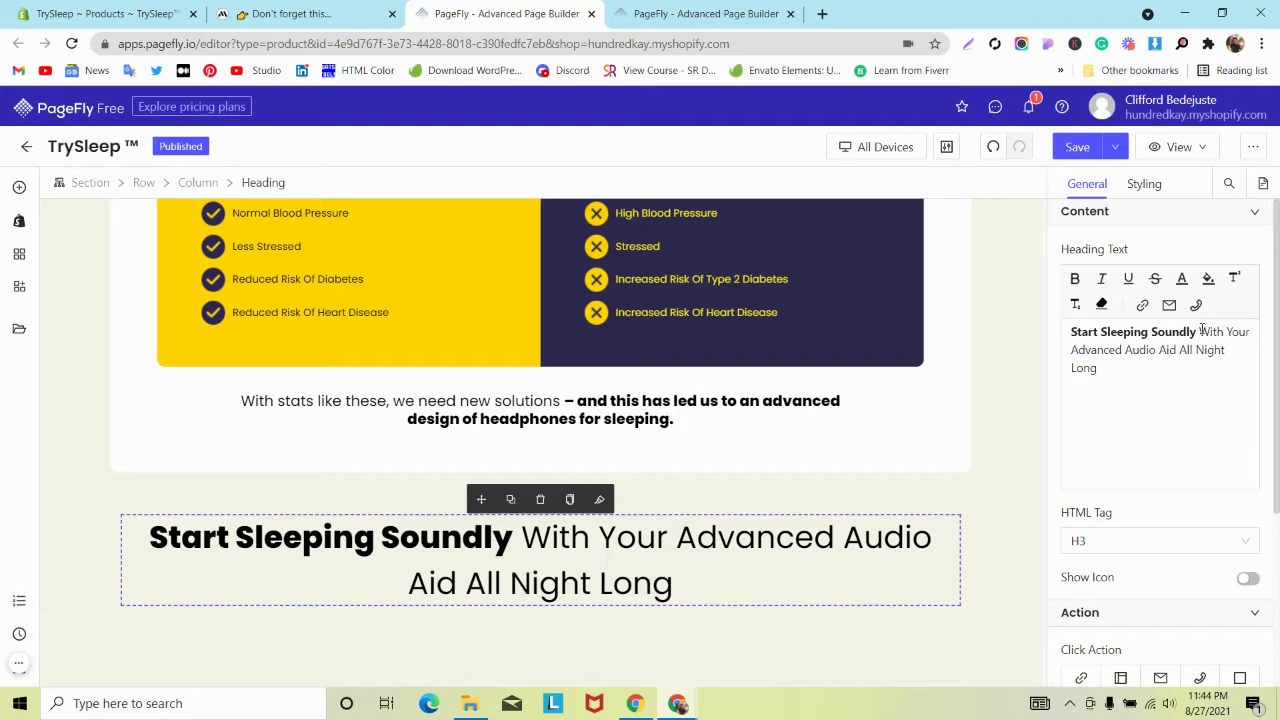
key(Return)
click(74, 468)
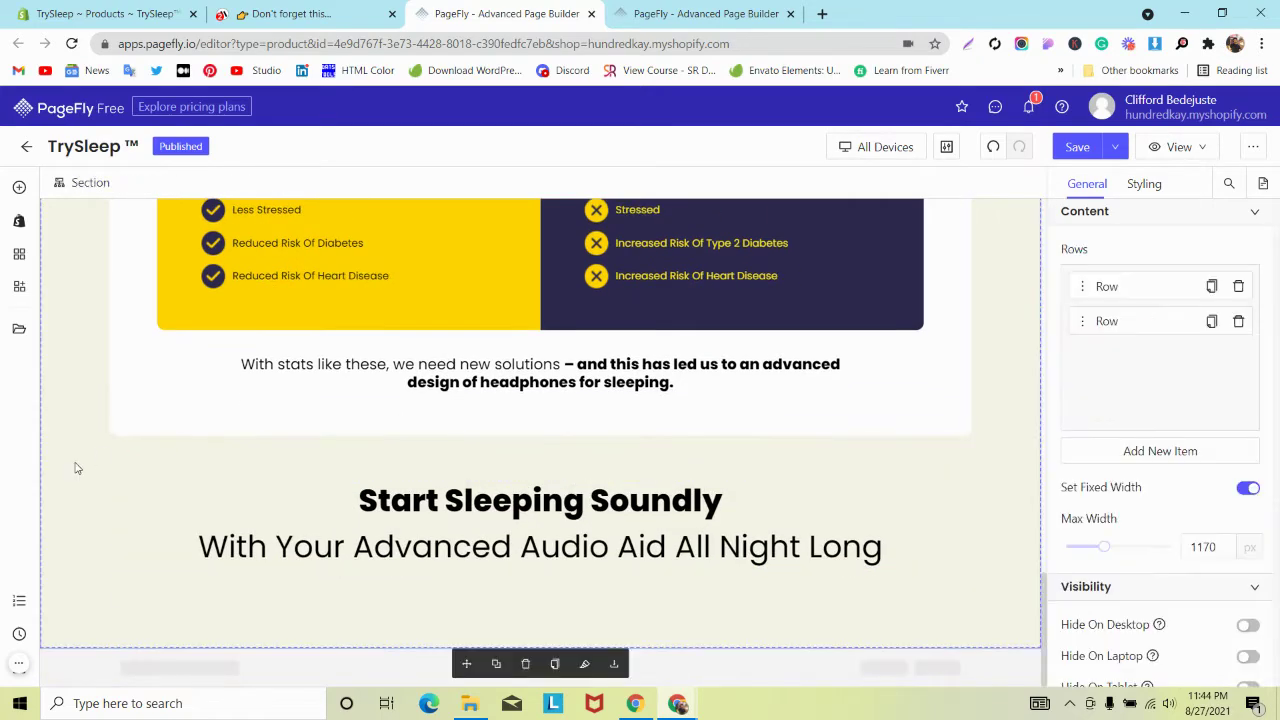
Close the developer tools on the MindBand page and examine the layout of the content below the "Start Sleeping Soundly" heading
click(300, 13)
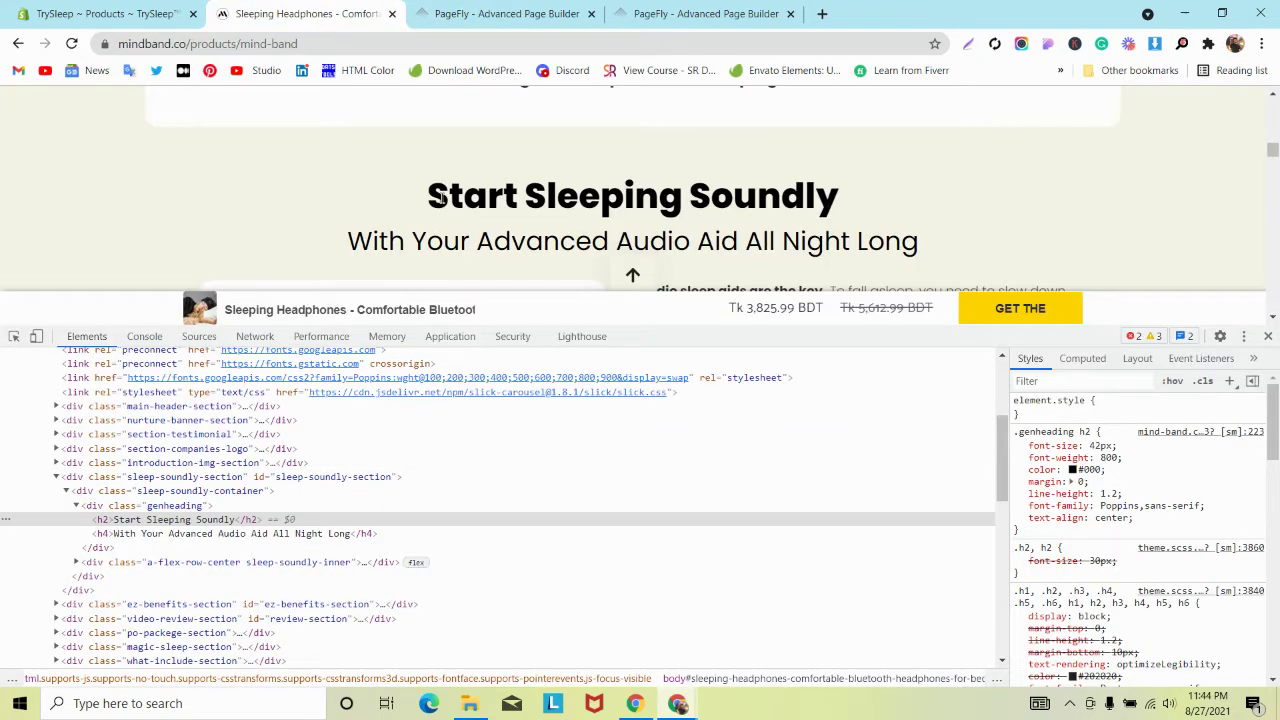
scroll(434, 213, down, 1)
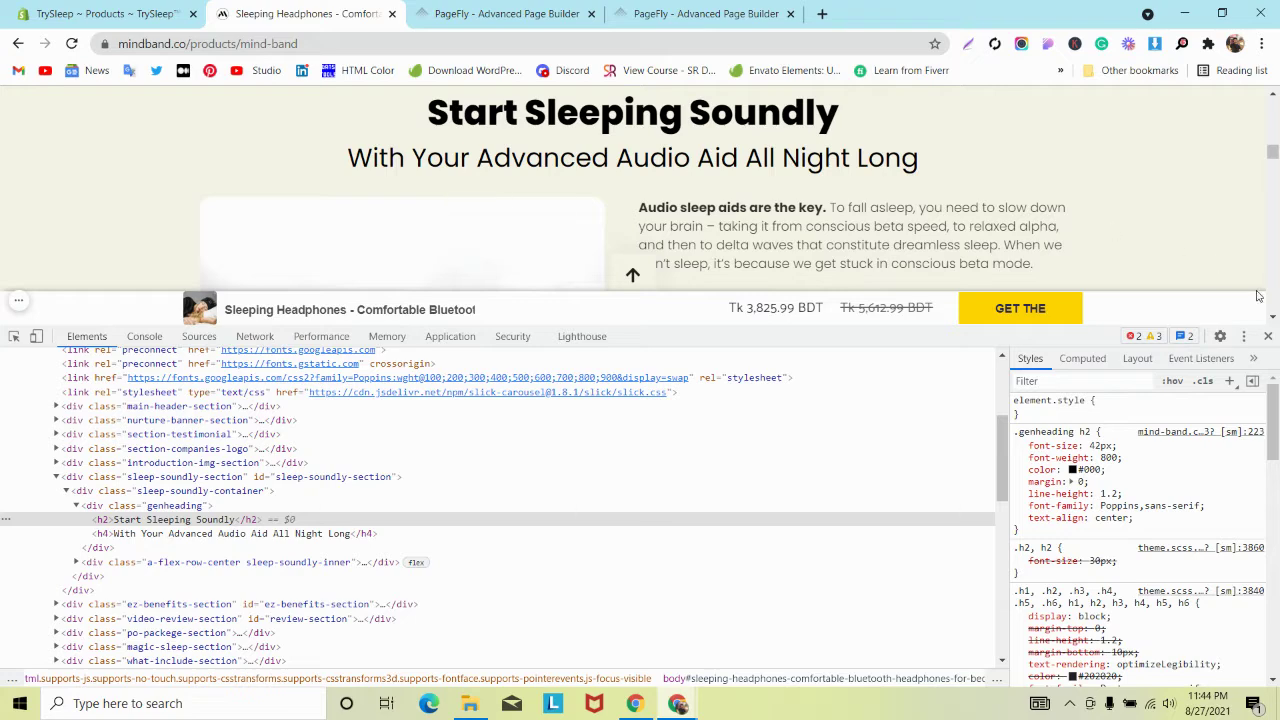
click(1268, 336)
scroll(860, 300, down, 2)
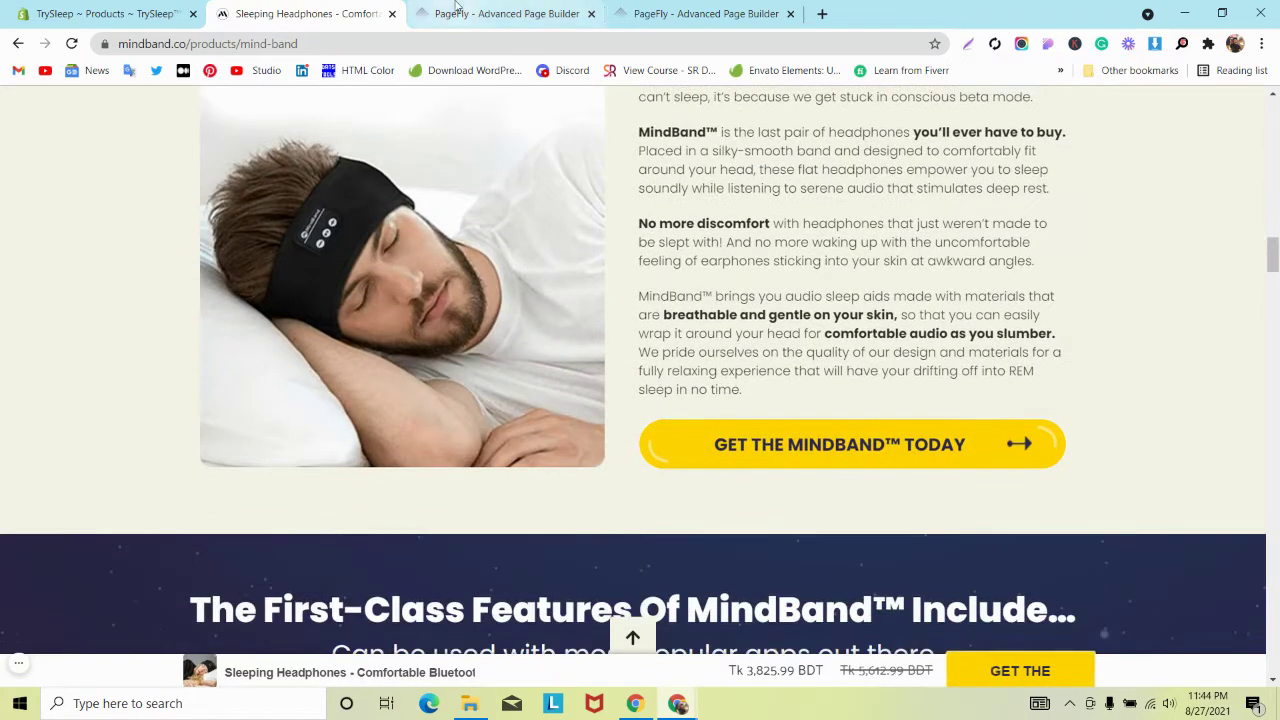
Return to the PageFly editor and add a 1/2 + 1/2 two-column layout row below the heading
click(455, 10)
click(19, 187)
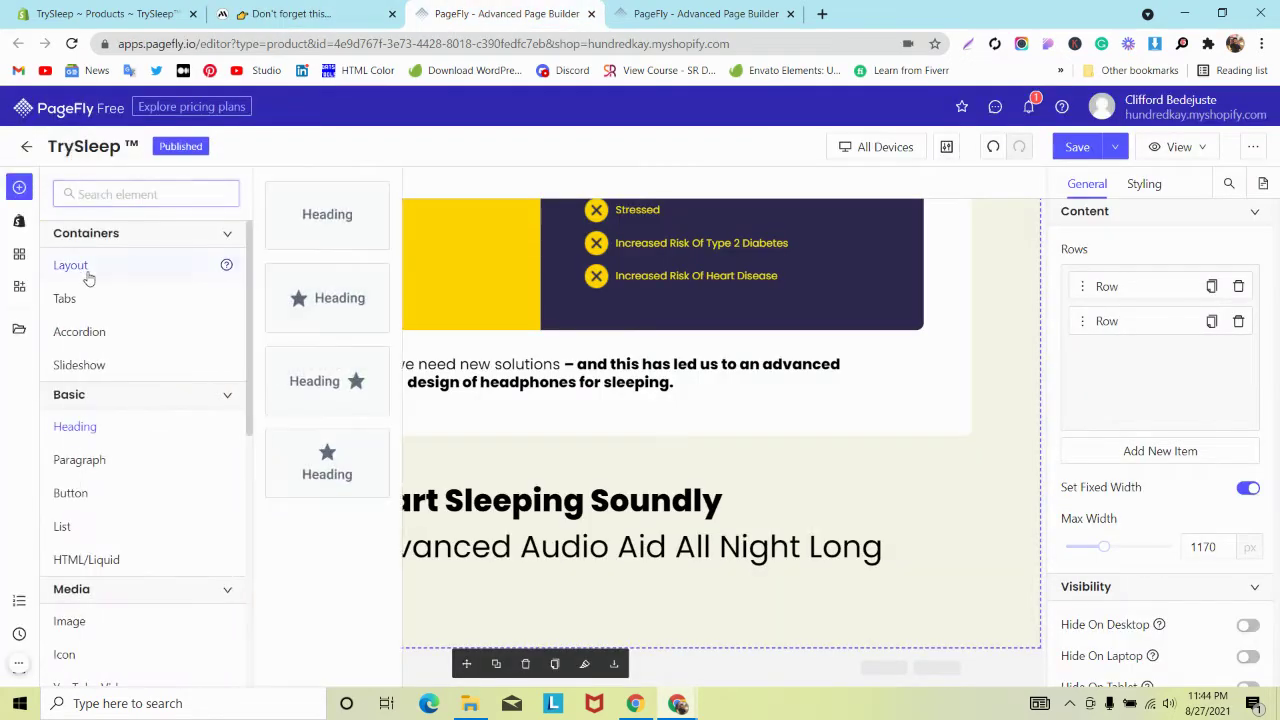
mouse_move(88, 278)
drag(309, 294, 385, 560)
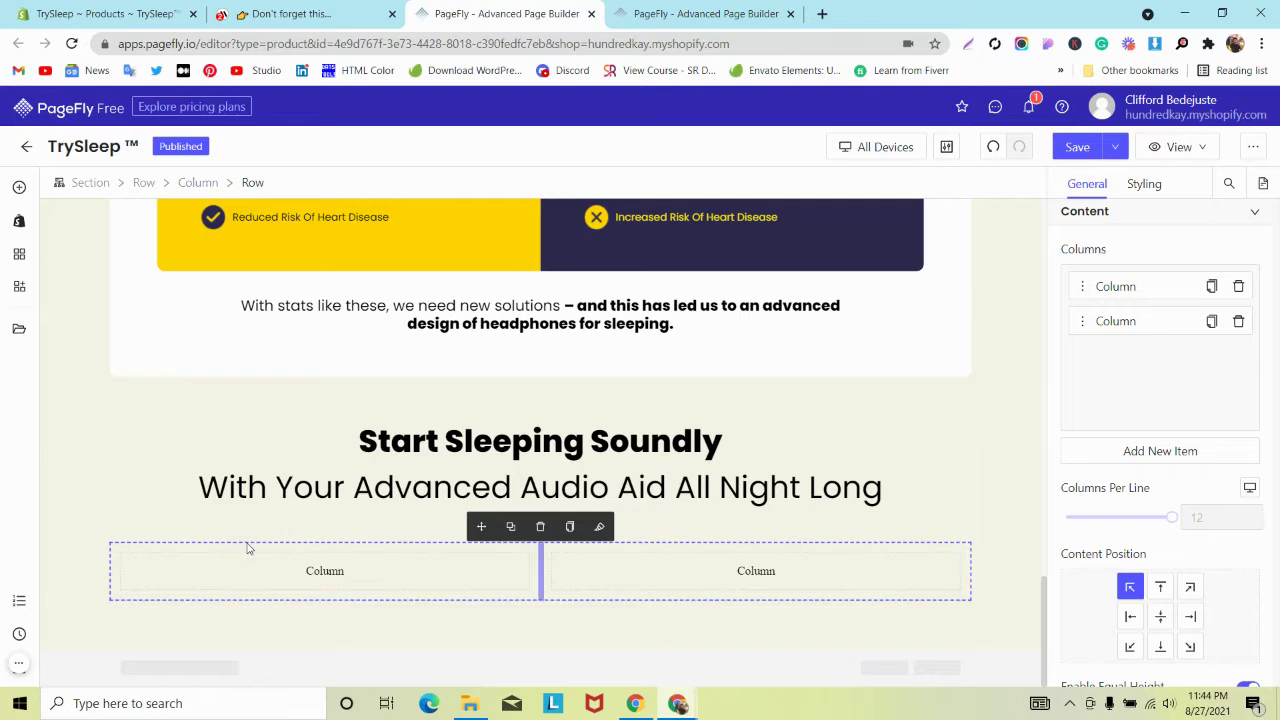
scroll(1131, 352, down, 2)
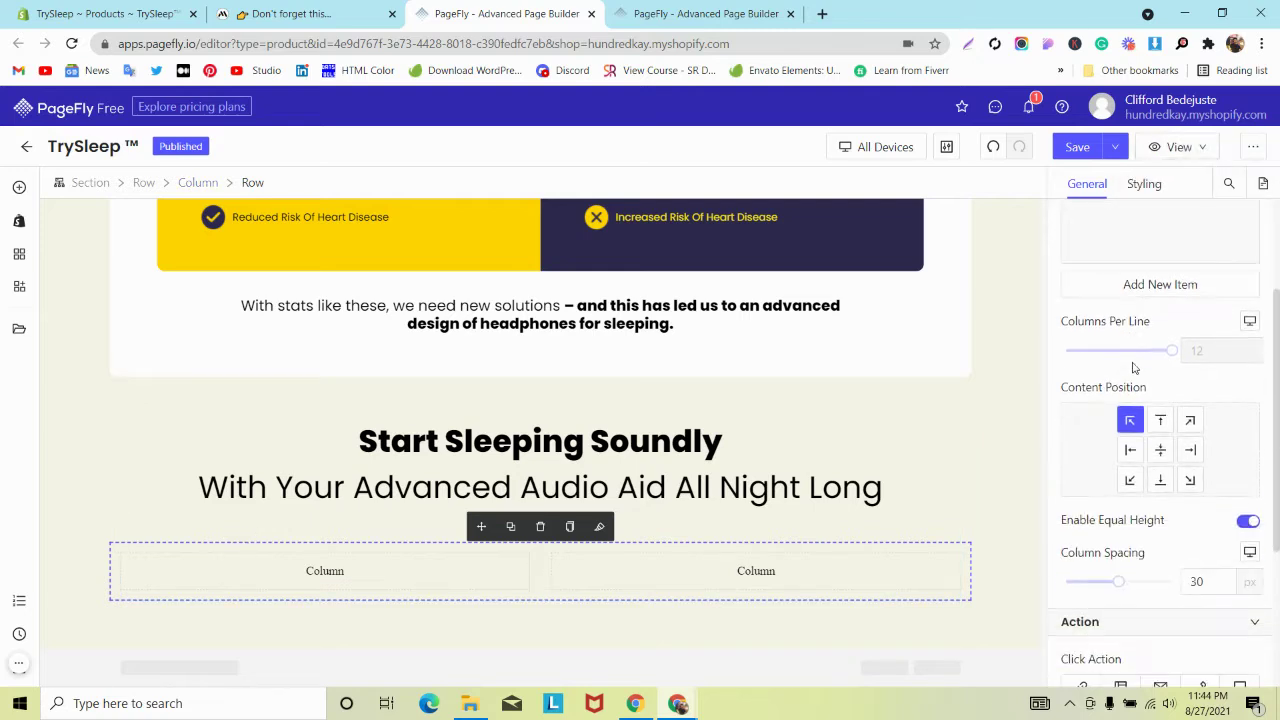
Find the Image element and place it in the first column of the new row
click(18, 188)
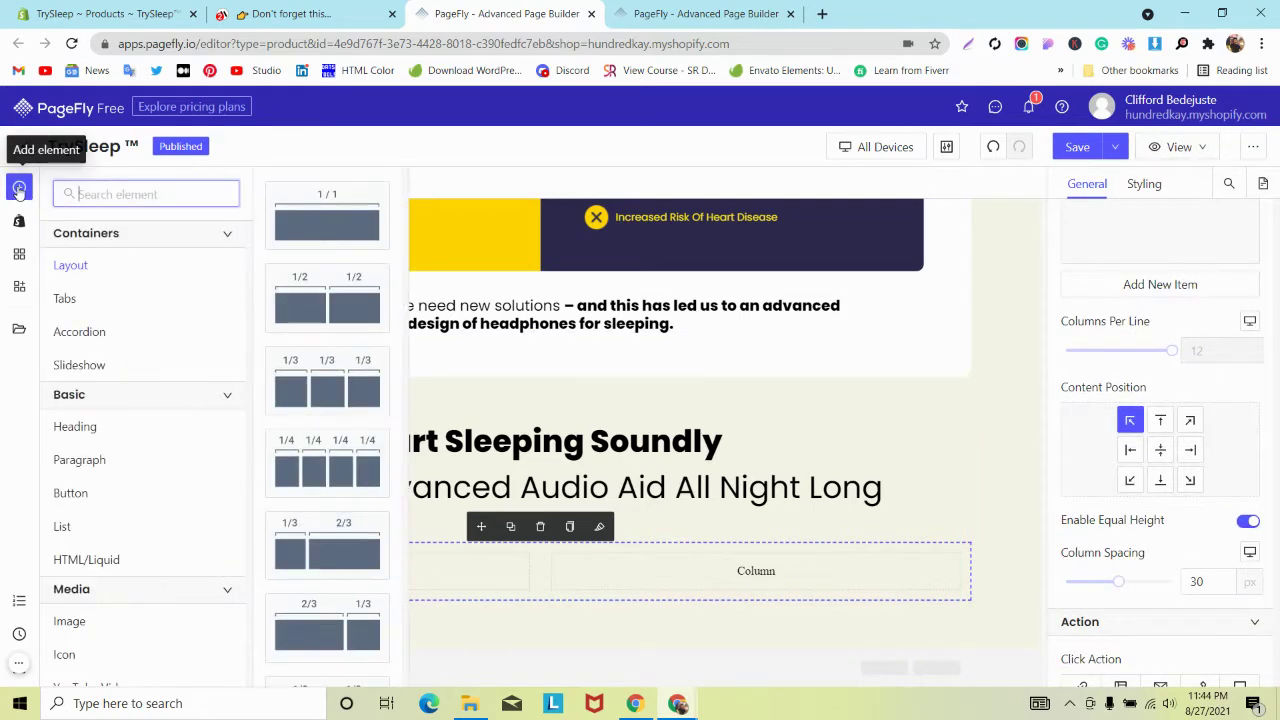
text(im)
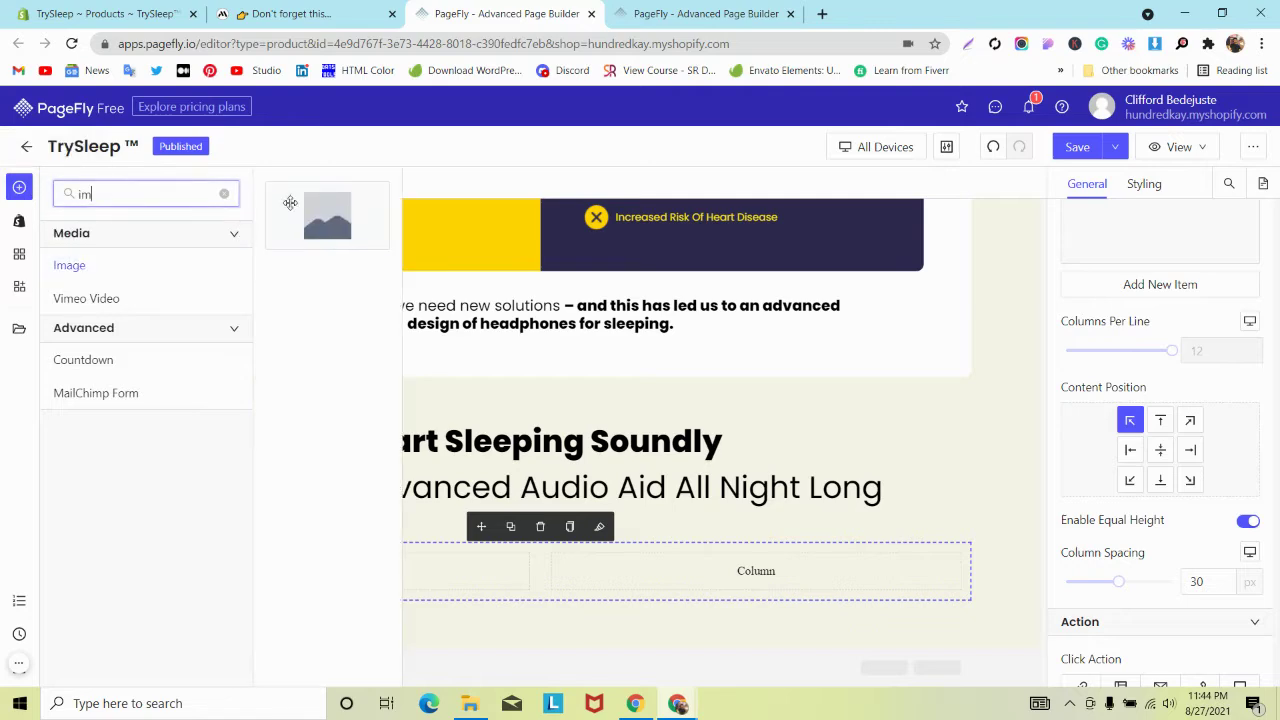
drag(80, 263, 274, 571)
scroll(266, 551, down, 1)
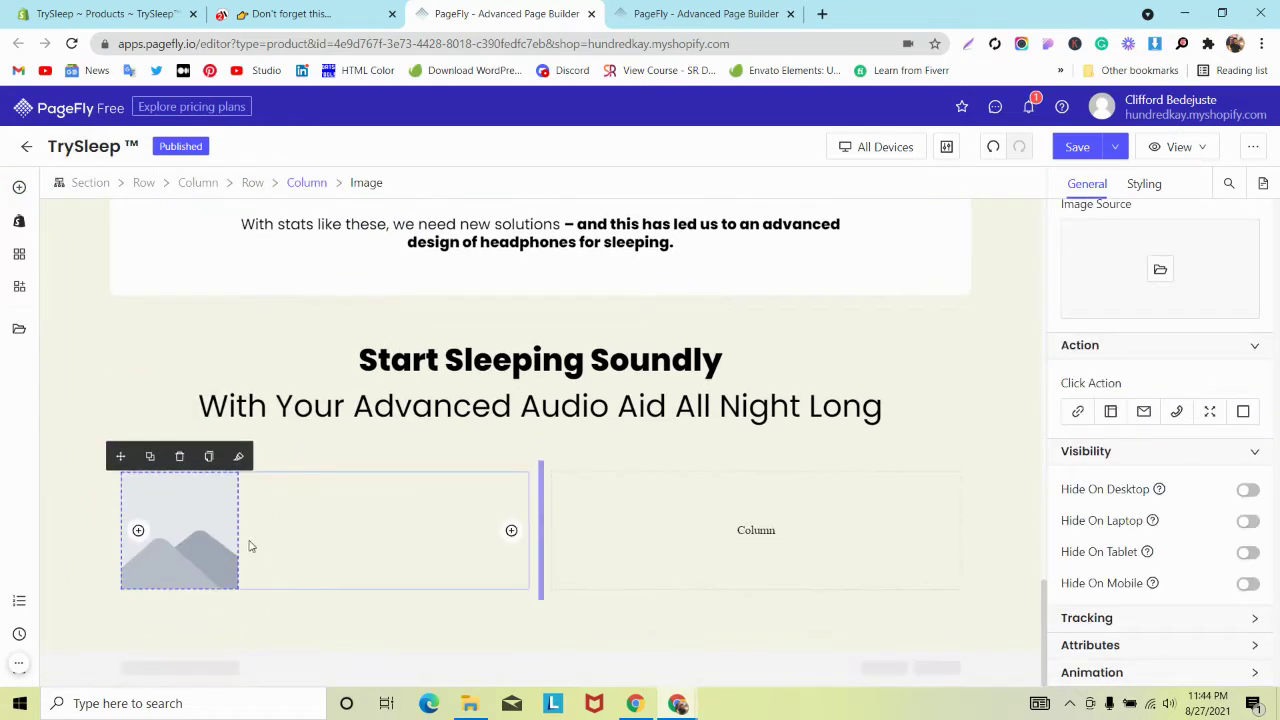
Upload rsz_sleep-soundly from the Project folder on New Volume (G:) and use it as the image's source
click(1160, 269)
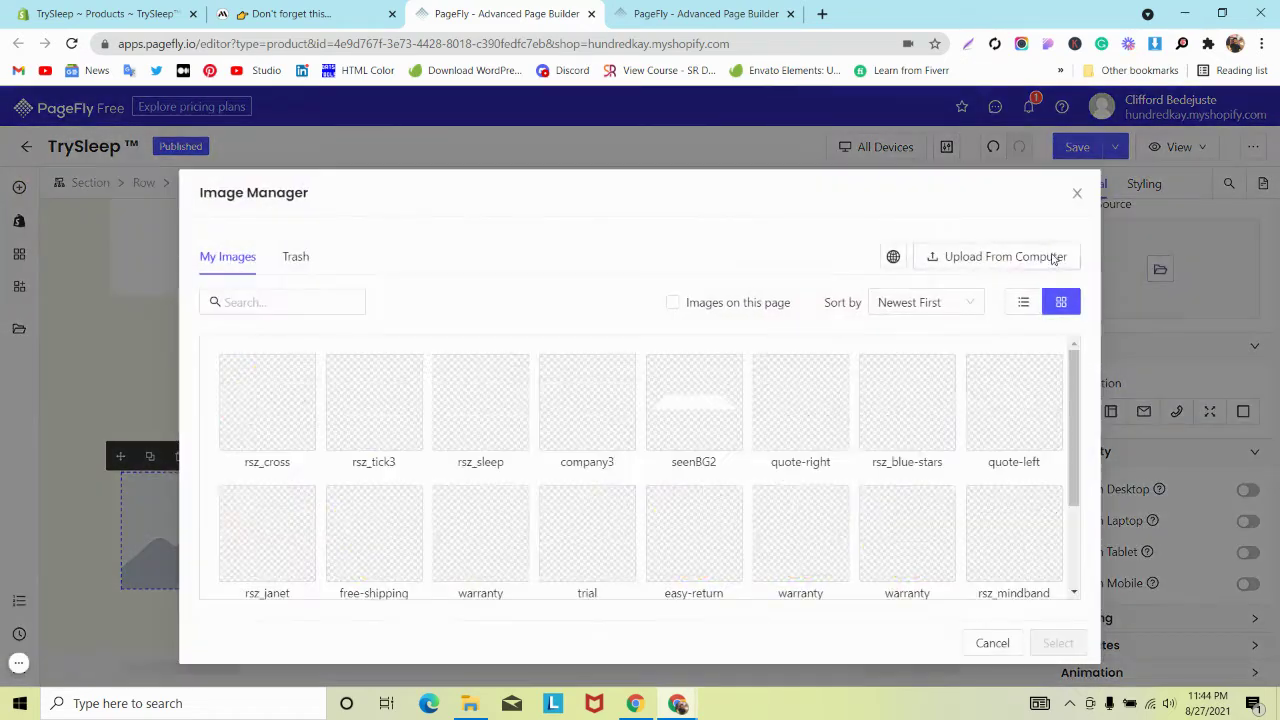
click(1053, 257)
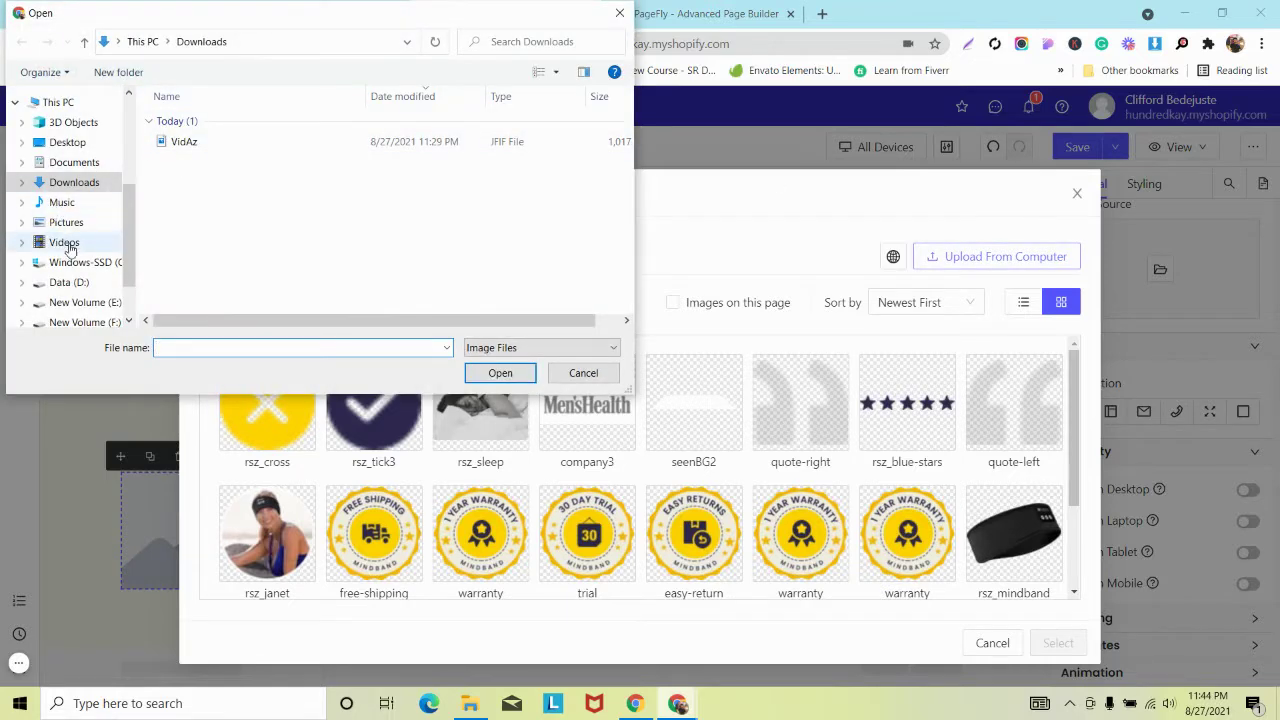
scroll(63, 245, down, 2)
click(72, 274)
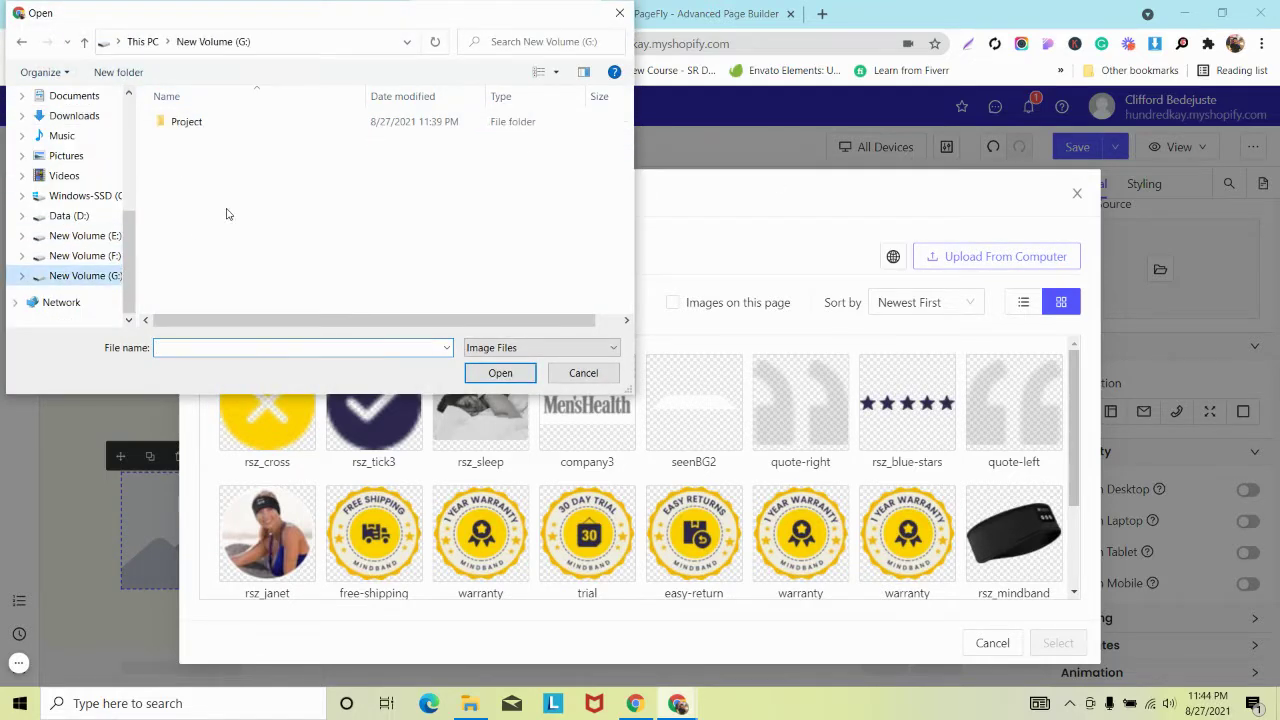
double_click(228, 136)
scroll(358, 210, down, 5)
click(200, 150)
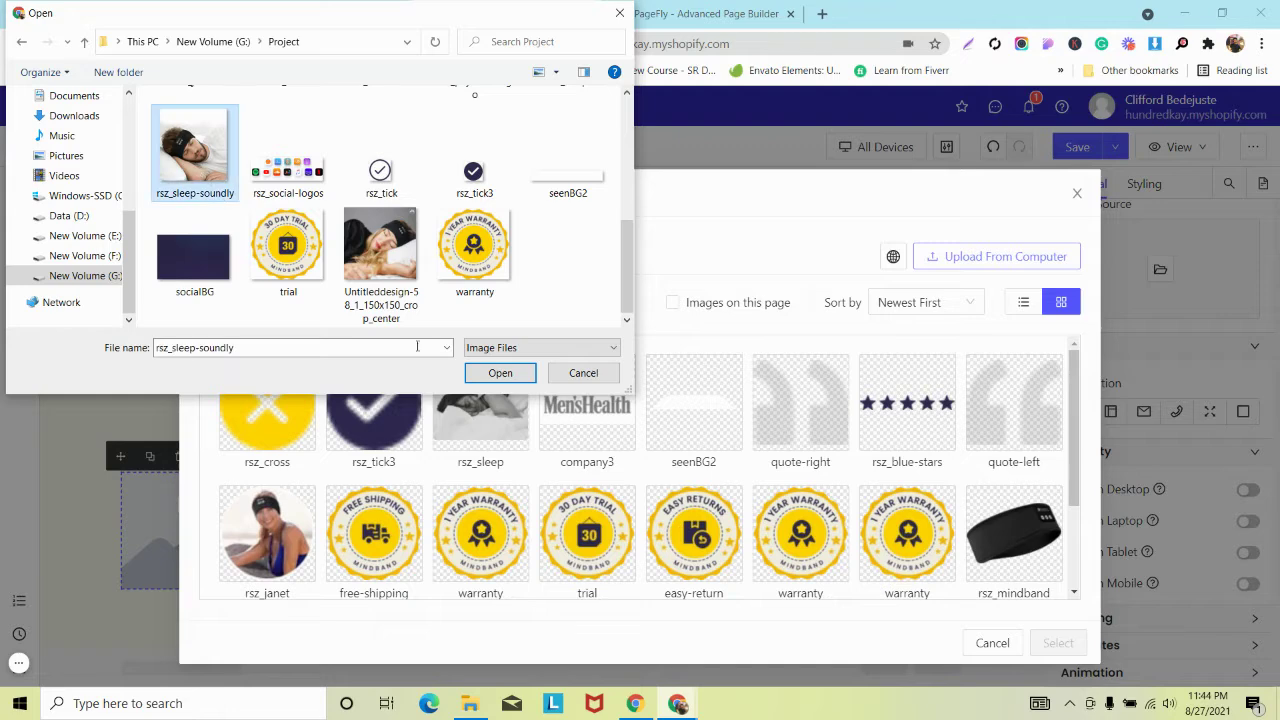
click(500, 372)
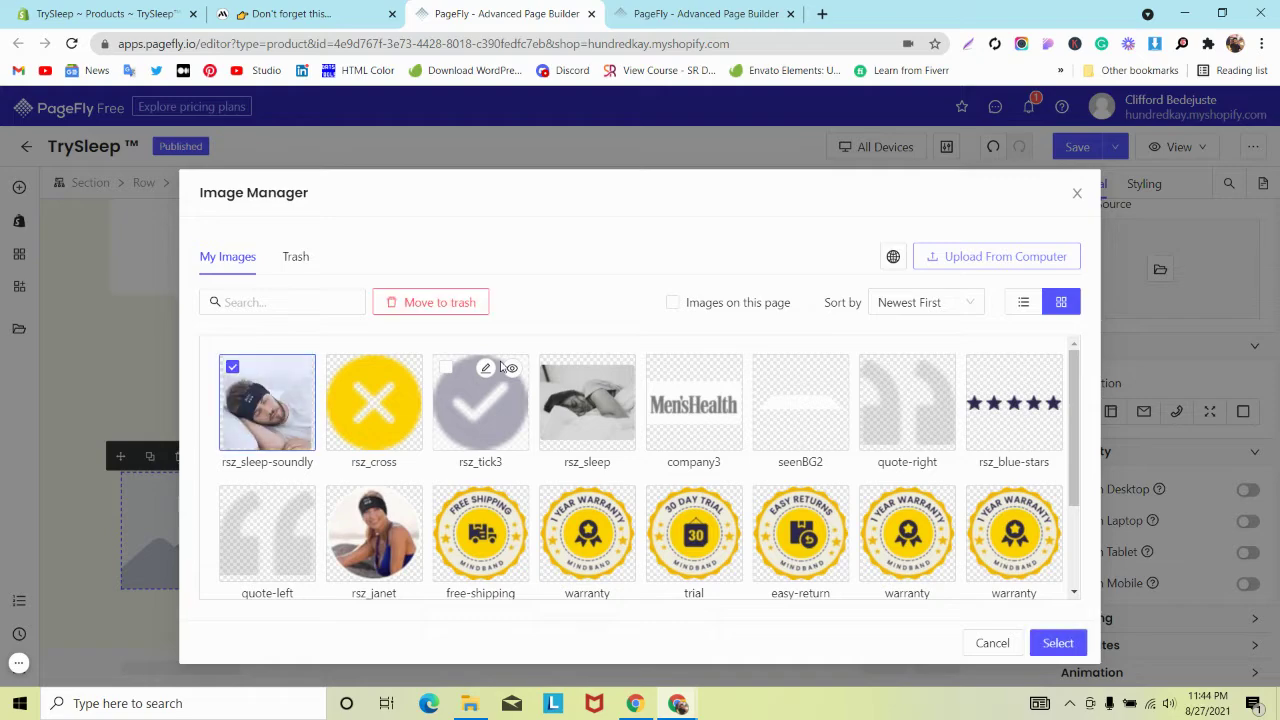
click(1045, 643)
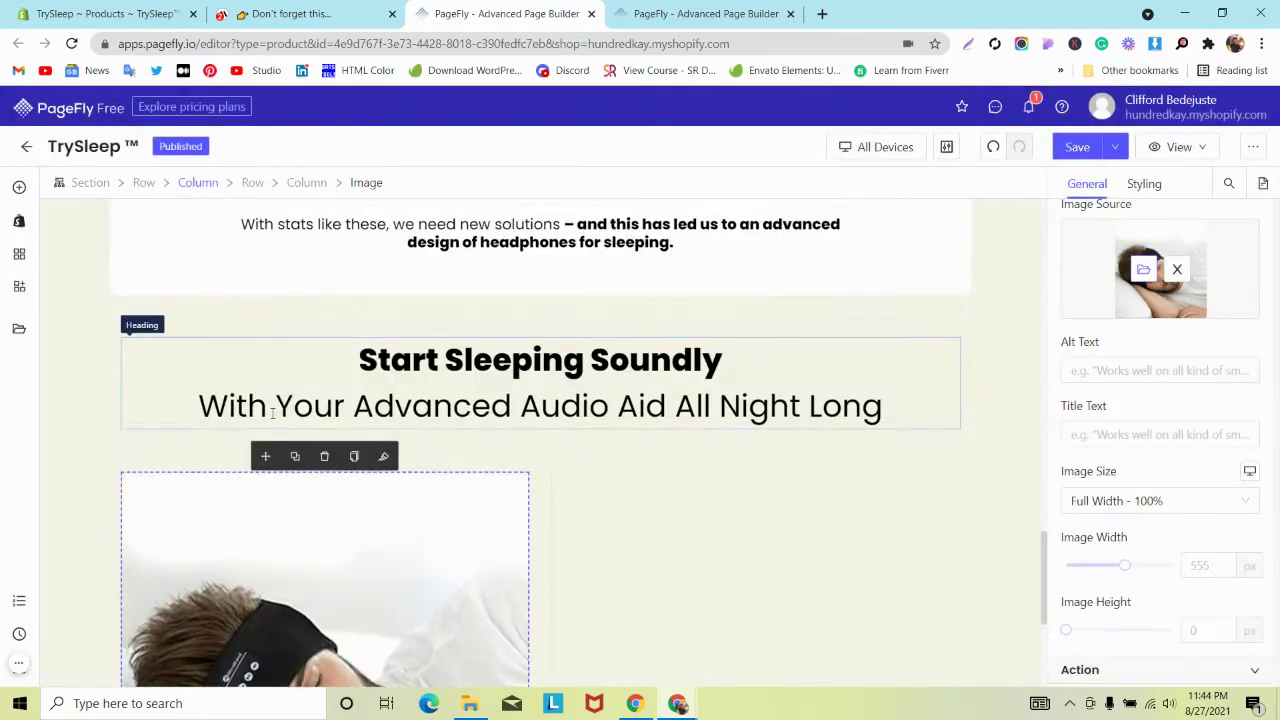
Inspect the placed image and the column settings of the row that contains it
scroll(322, 402, down, 4)
scroll(530, 372, up, 2)
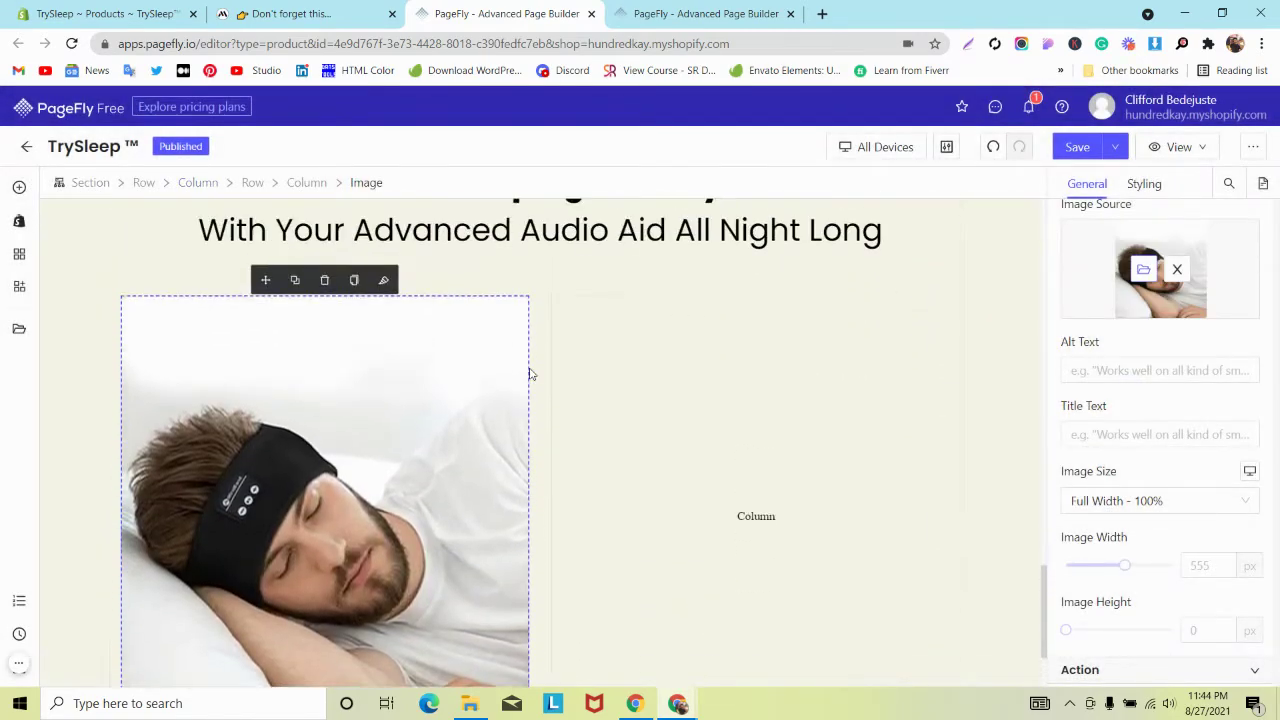
click(535, 297)
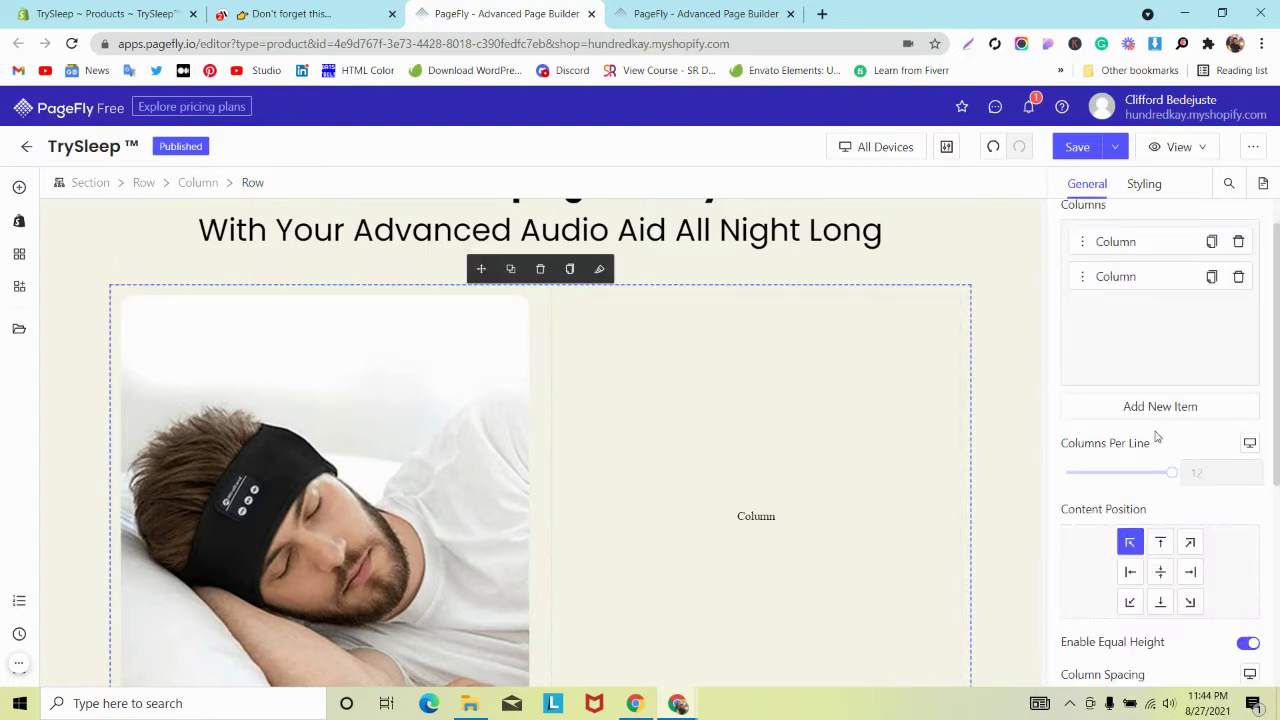
scroll(593, 488, down, 2)
scroll(593, 488, up, 3)
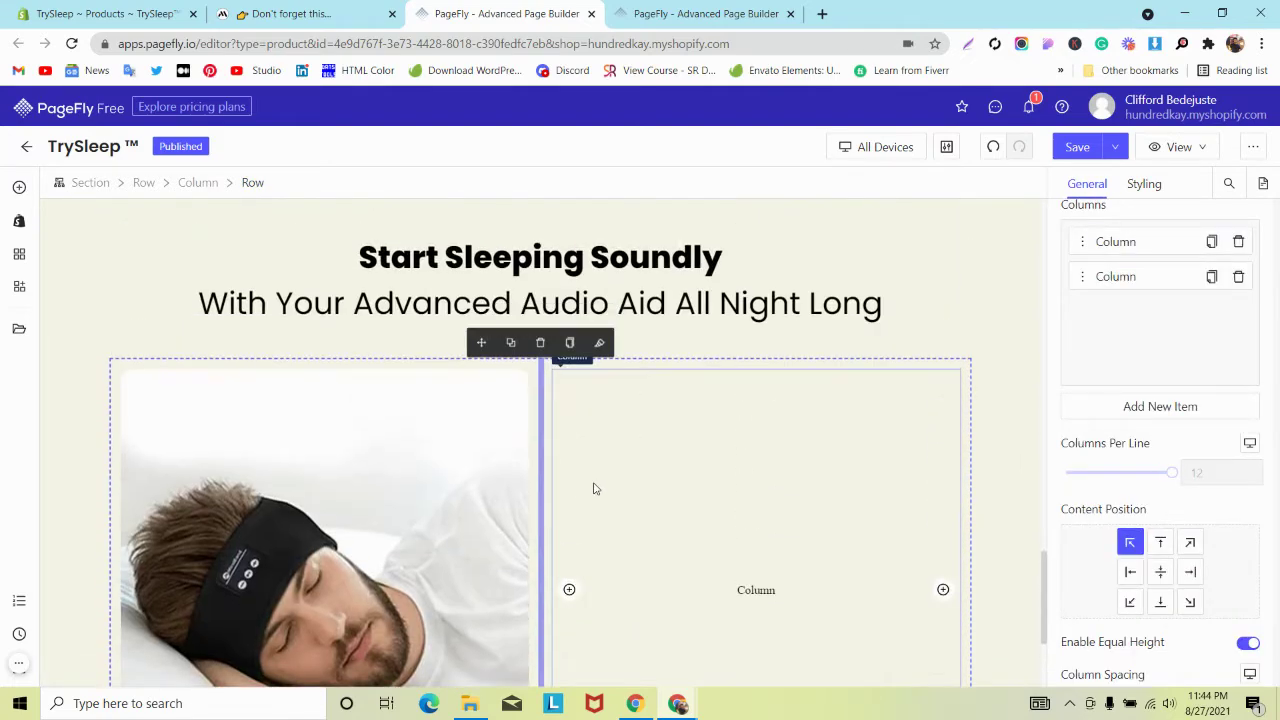
Examine the image, paragraphs and "GET THE MINDBAND™ TODAY" button in the MindBand page's "Start Sleeping Soundly" section
key(ctrl+shift+Tab)
scroll(428, 216, up, 2)
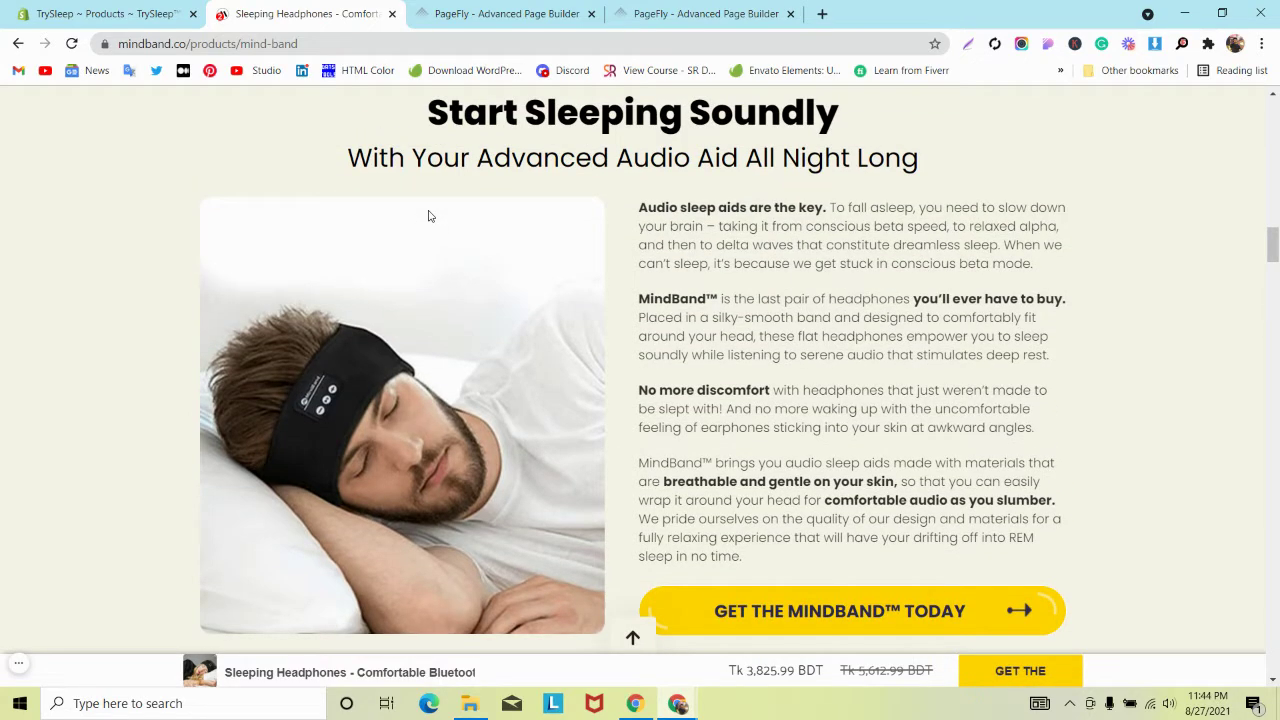
scroll(428, 216, down, 2)
scroll(428, 228, up, 2)
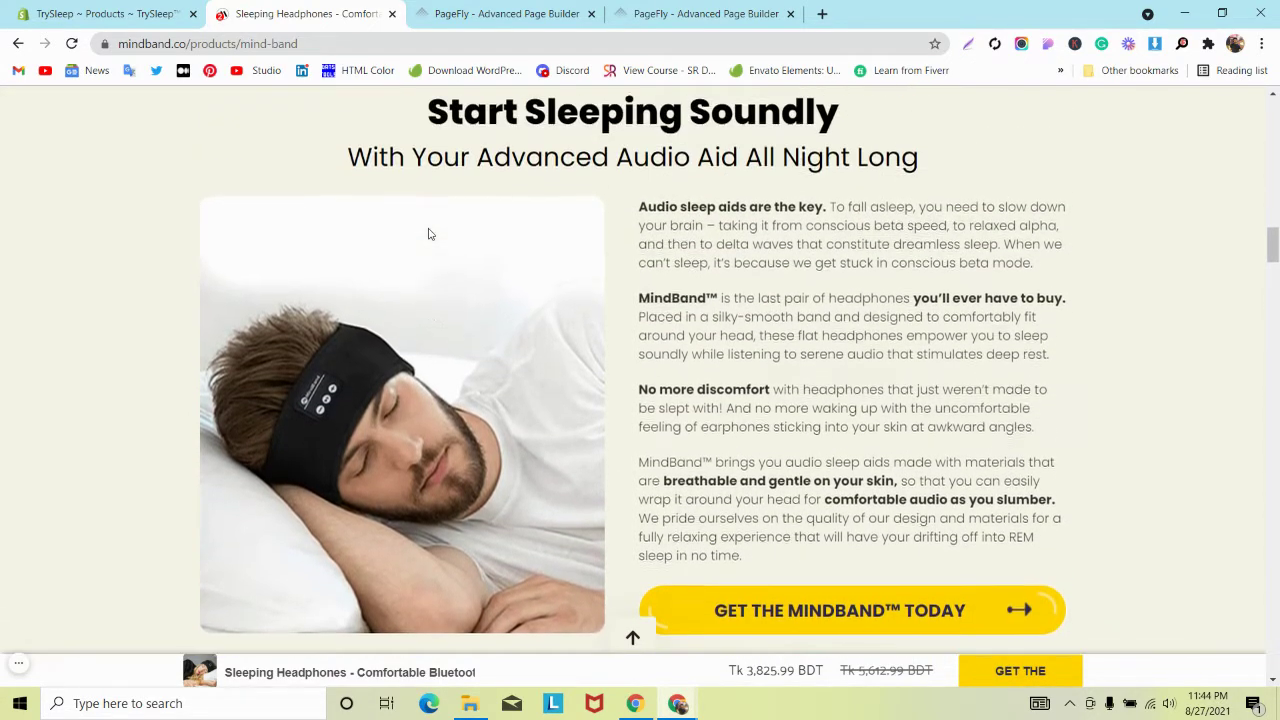
scroll(429, 235, down, 2)
scroll(428, 235, up, 2)
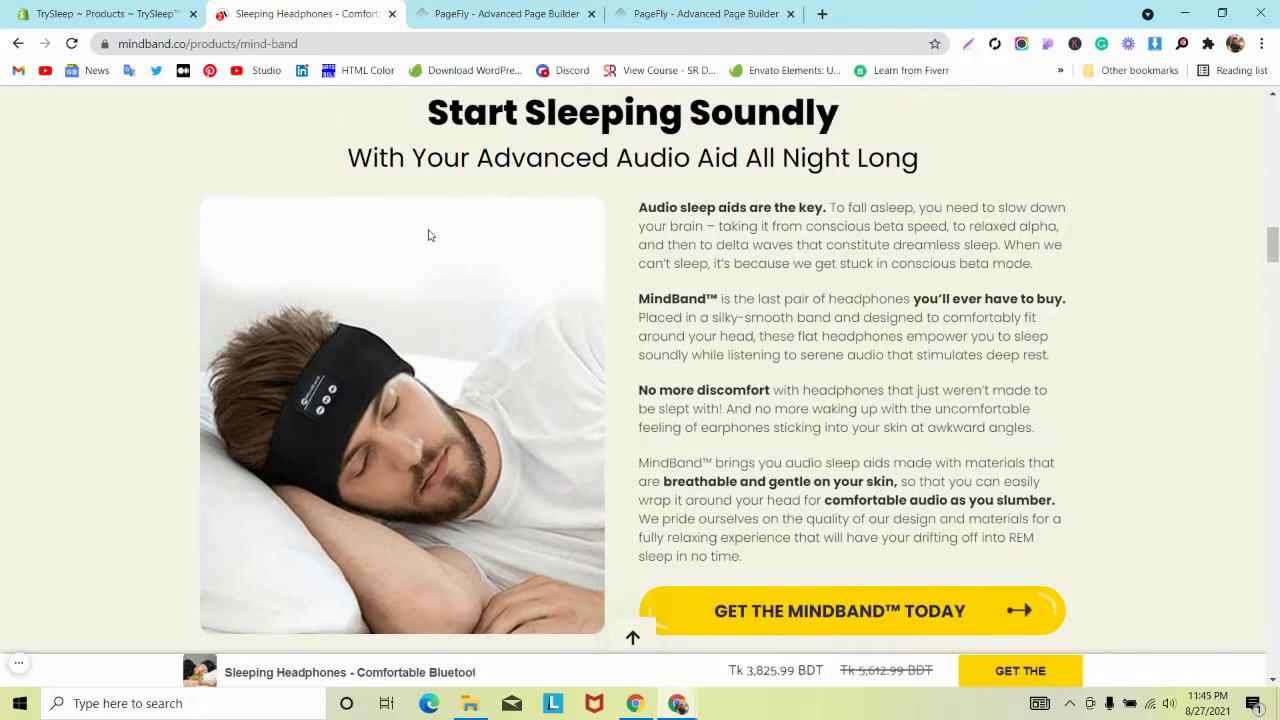
scroll(428, 235, down, 2)
scroll(428, 240, up, 2)
scroll(429, 241, down, 2)
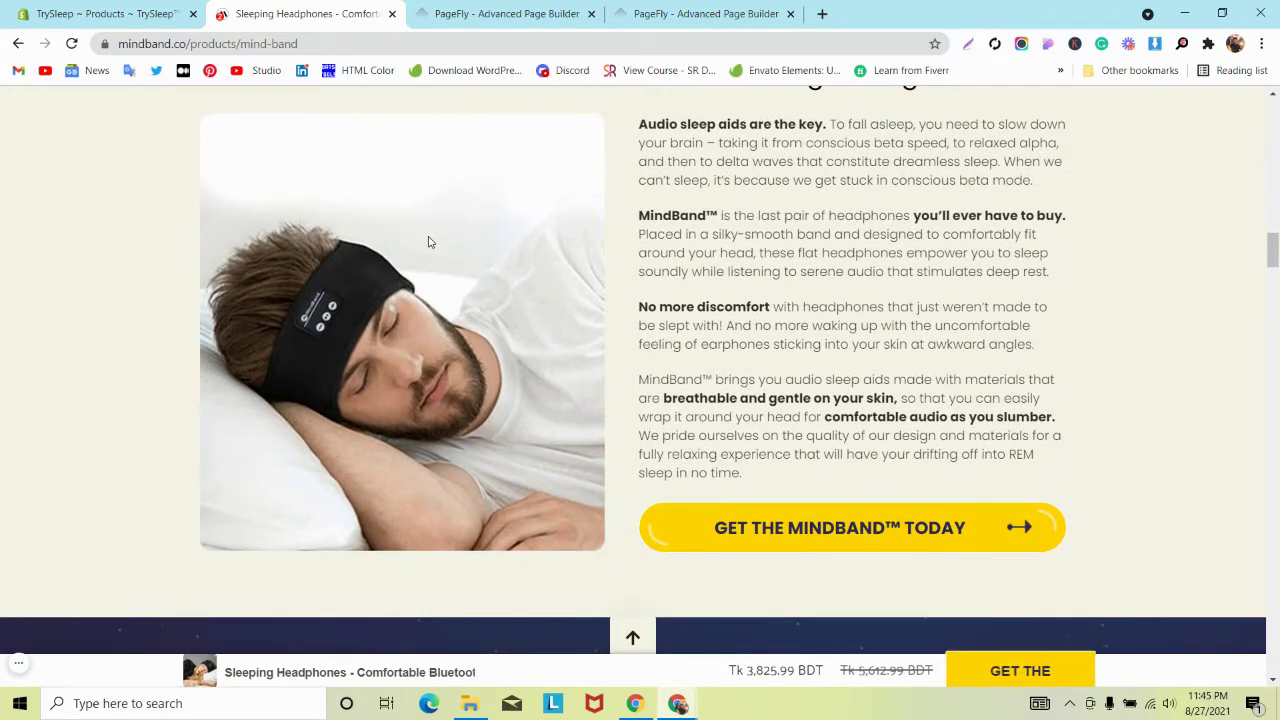
scroll(429, 241, up, 2)
scroll(429, 238, down, 2)
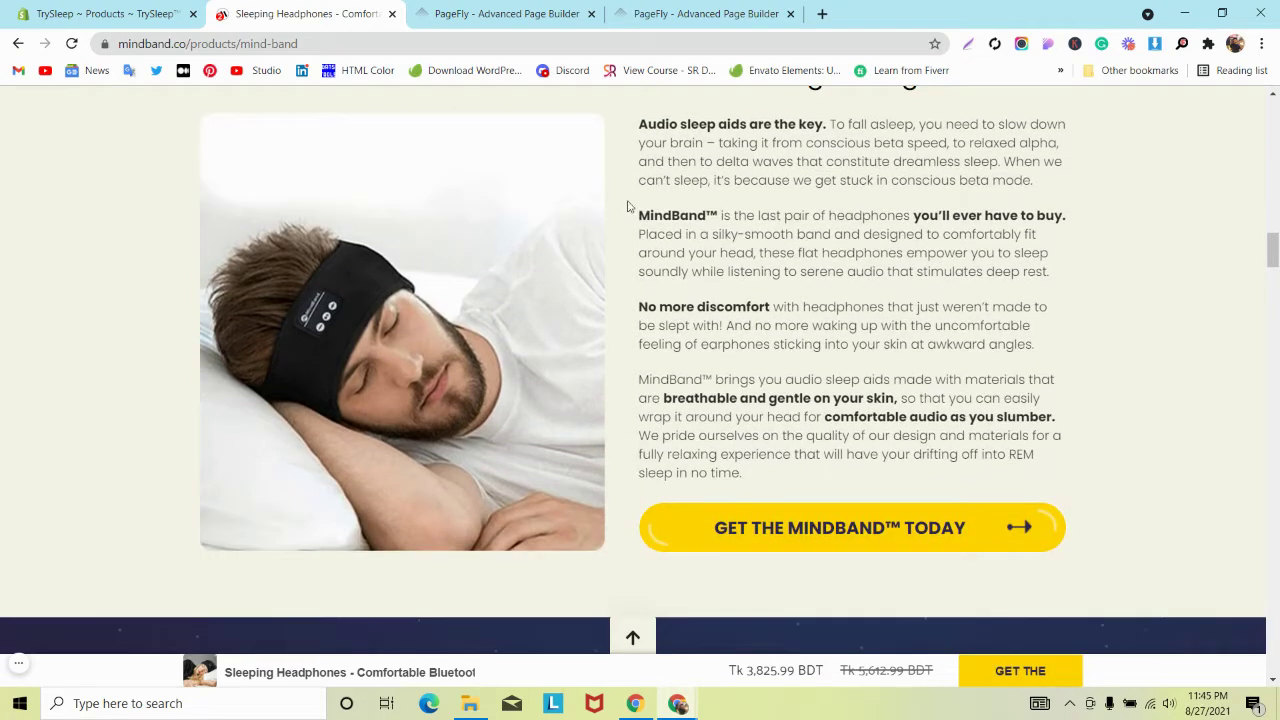
Inspect the typeface and box properties of the "Start Sleeping Soundly" text on the MindBand page with the page inspector
scroll(699, 185, up, 2)
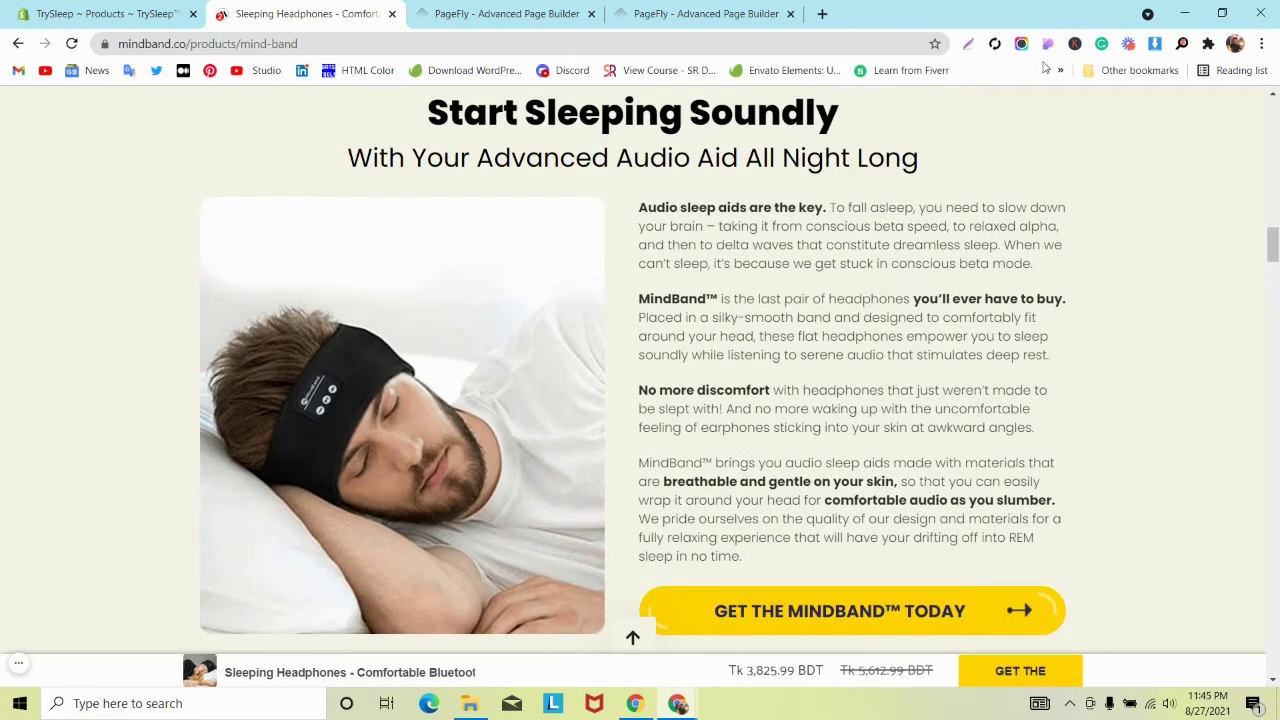
click(1048, 43)
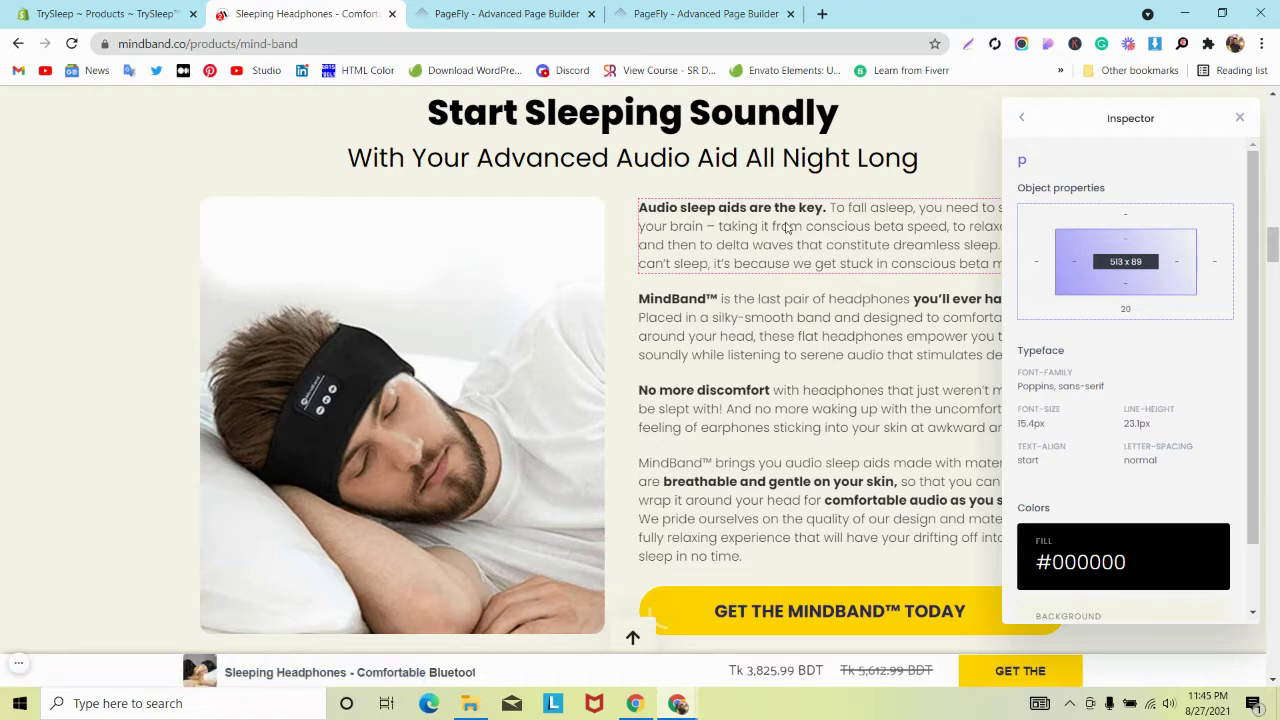
double_click(788, 227)
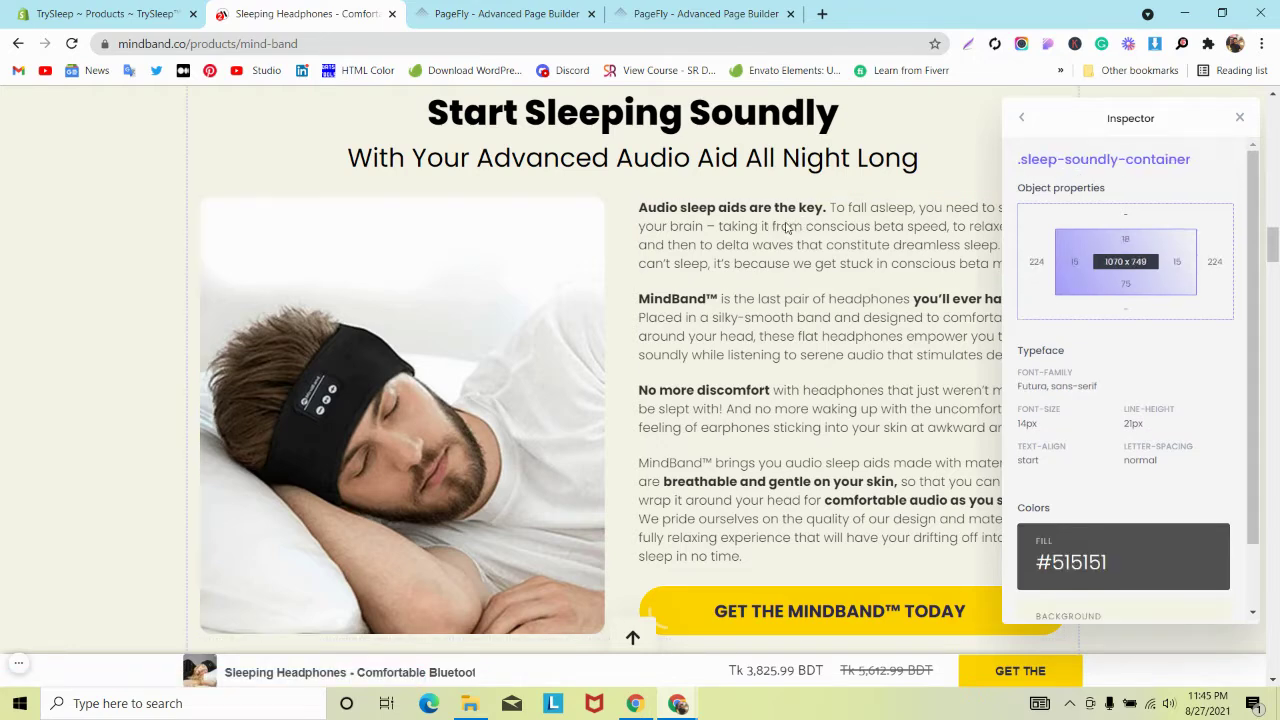
drag(760, 337, 787, 354)
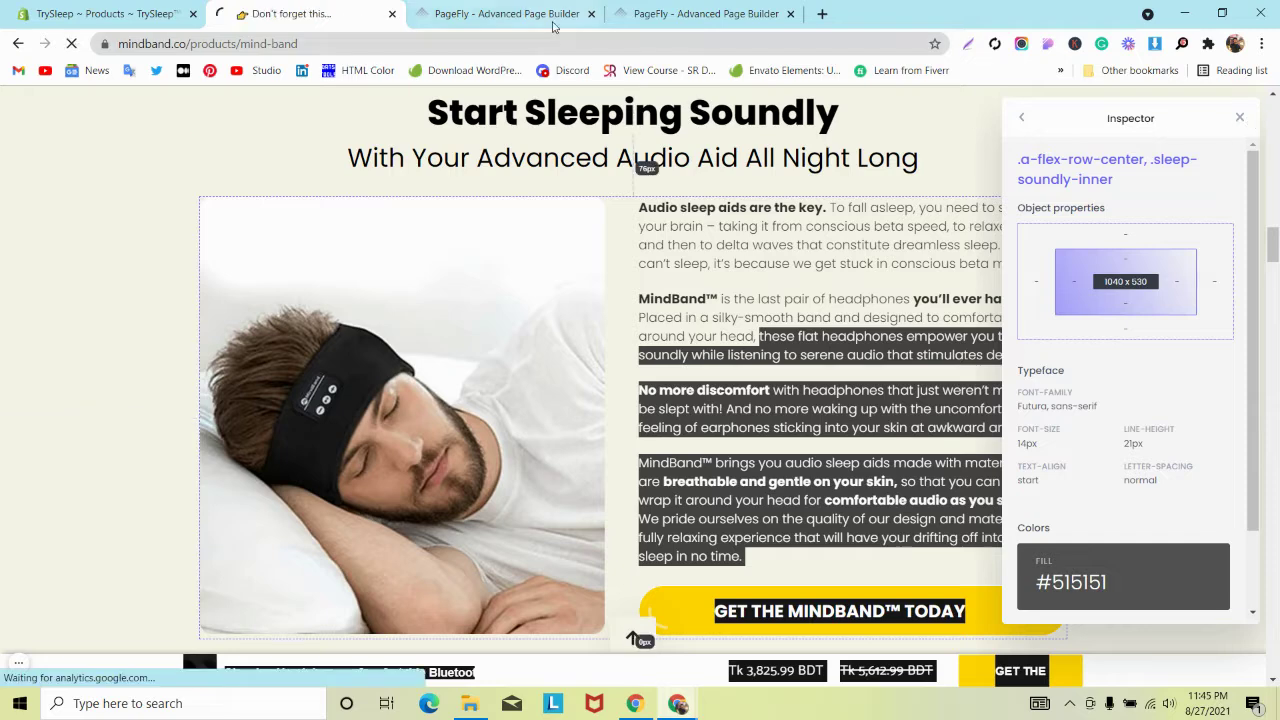
Switch to the PageFly editor and add a Paragraph element to the empty second column beside the image
key(ctrl+Tab)
click(19, 188)
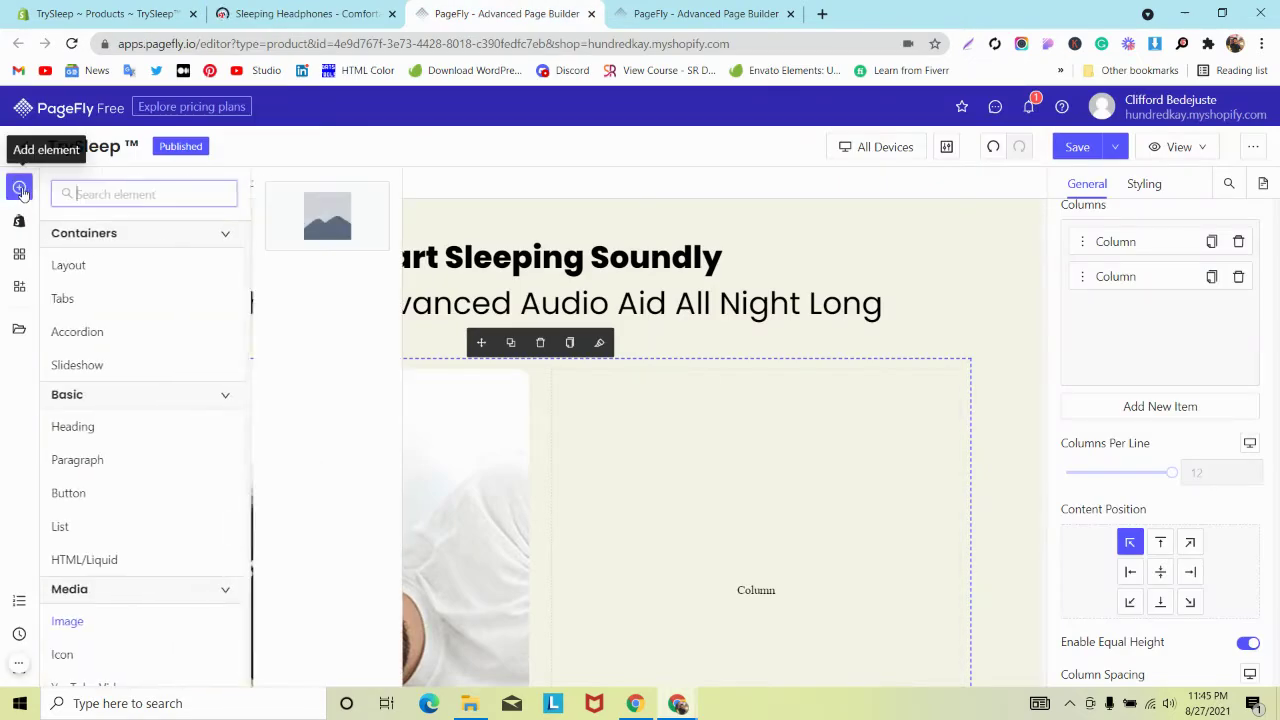
mouse_move(110, 464)
drag(327, 214, 600, 410)
Copy the "Audio sleep aids are the key." paragraph from the MindBand page and replace the new paragraph's placeholder text with it
key(ctrl+shift+Tab)
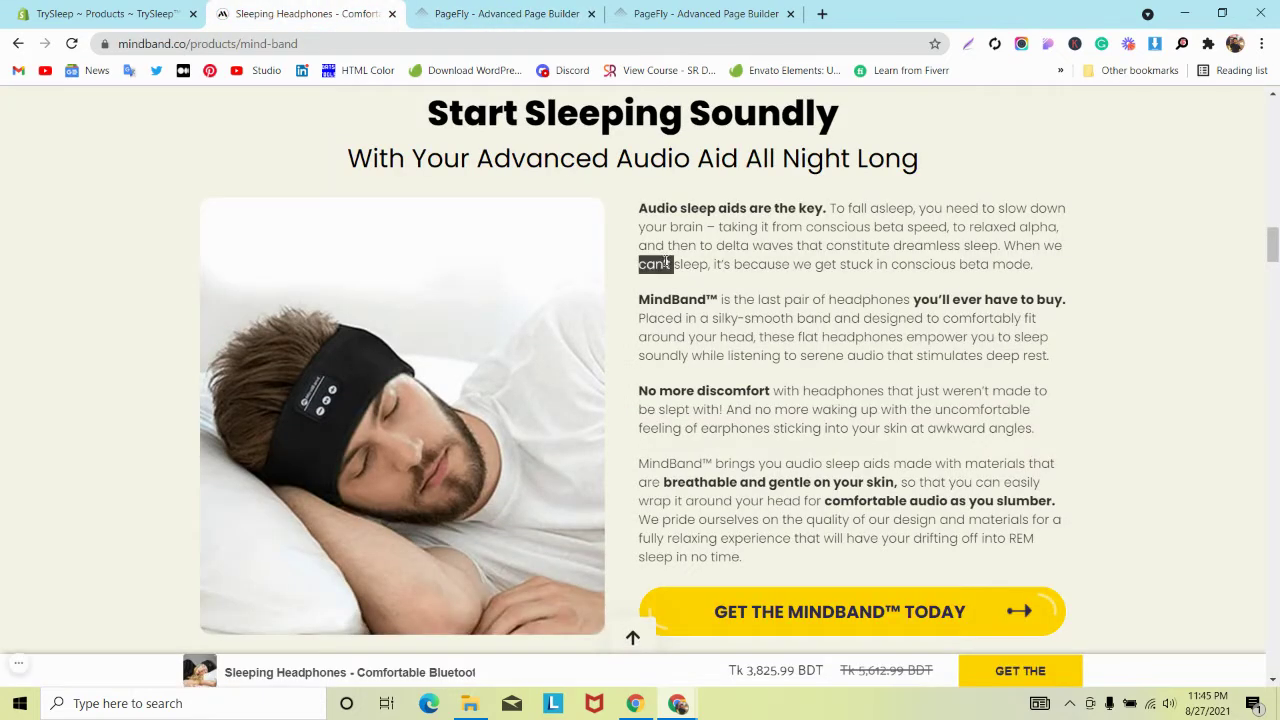
triple_click(667, 262)
key(ctrl+c)
key(ctrl+Tab)
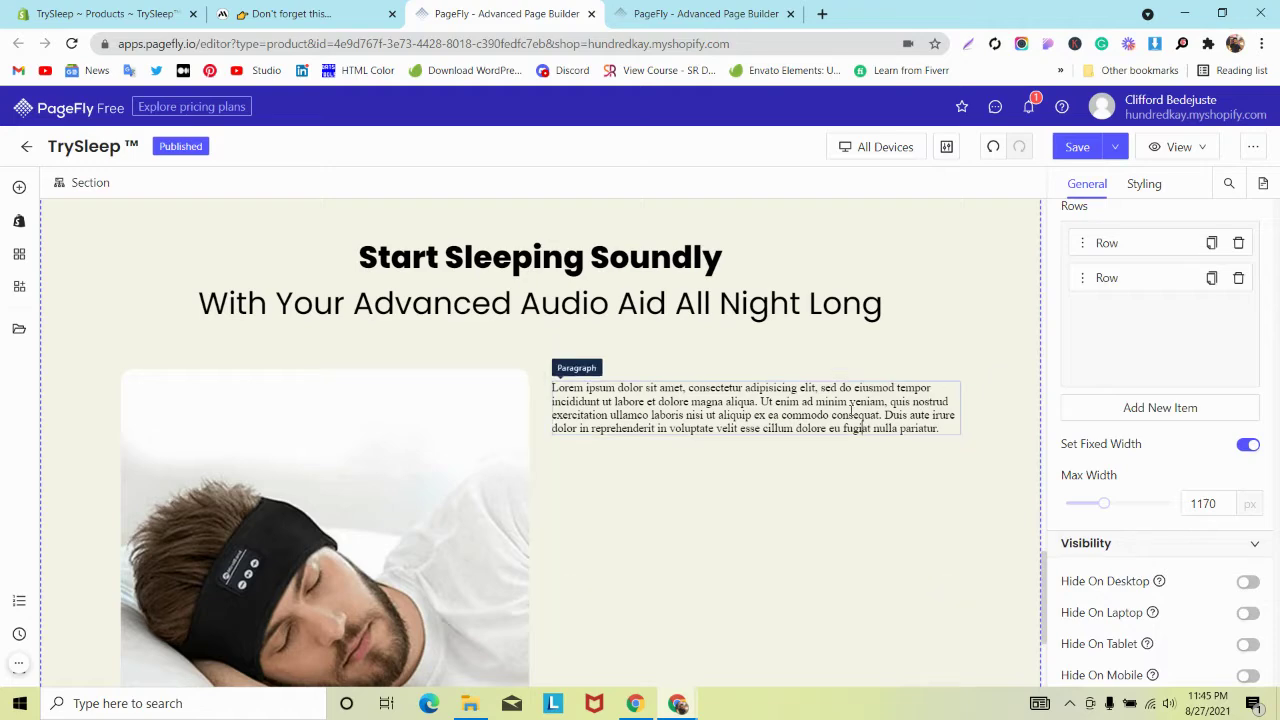
click(700, 410)
triple_click(1073, 358)
key(ctrl+v)
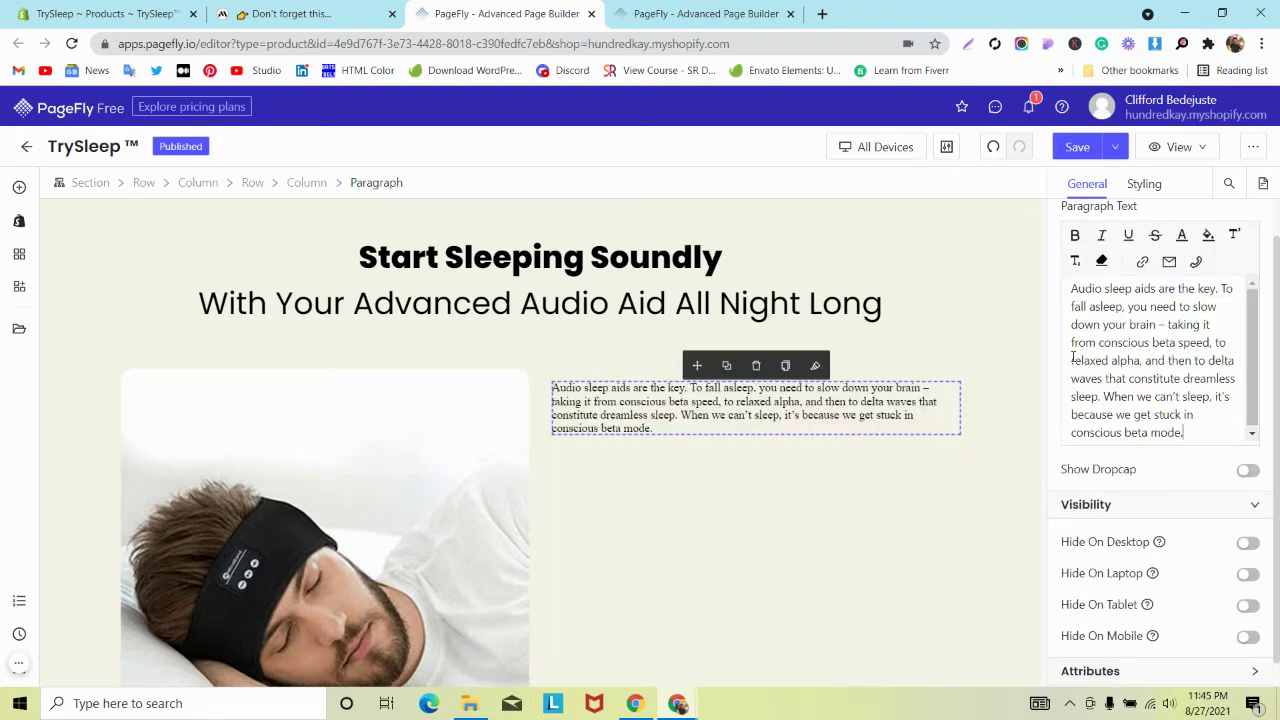
Make the paragraph's opening sentence "Audio sleep aids are the key." bold, following the MindBand page
key(ctrl+shift+Tab)
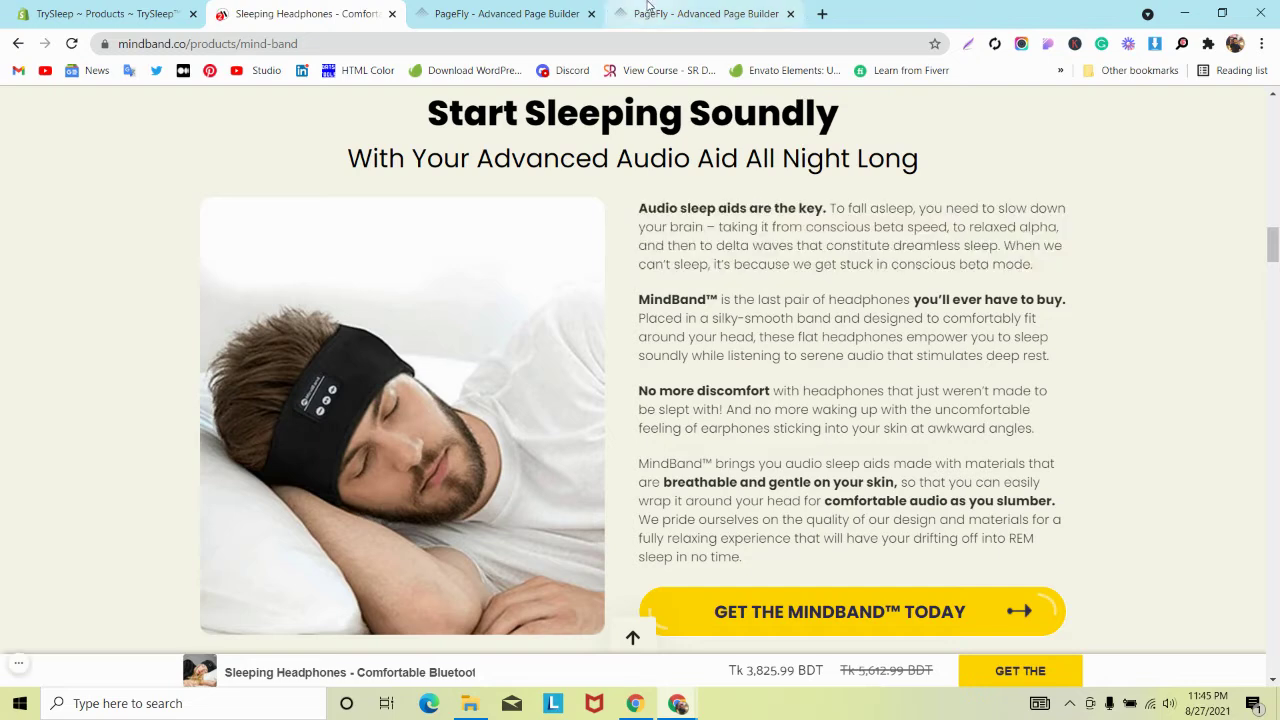
click(648, 8)
key(ctrl+shift+Tab)
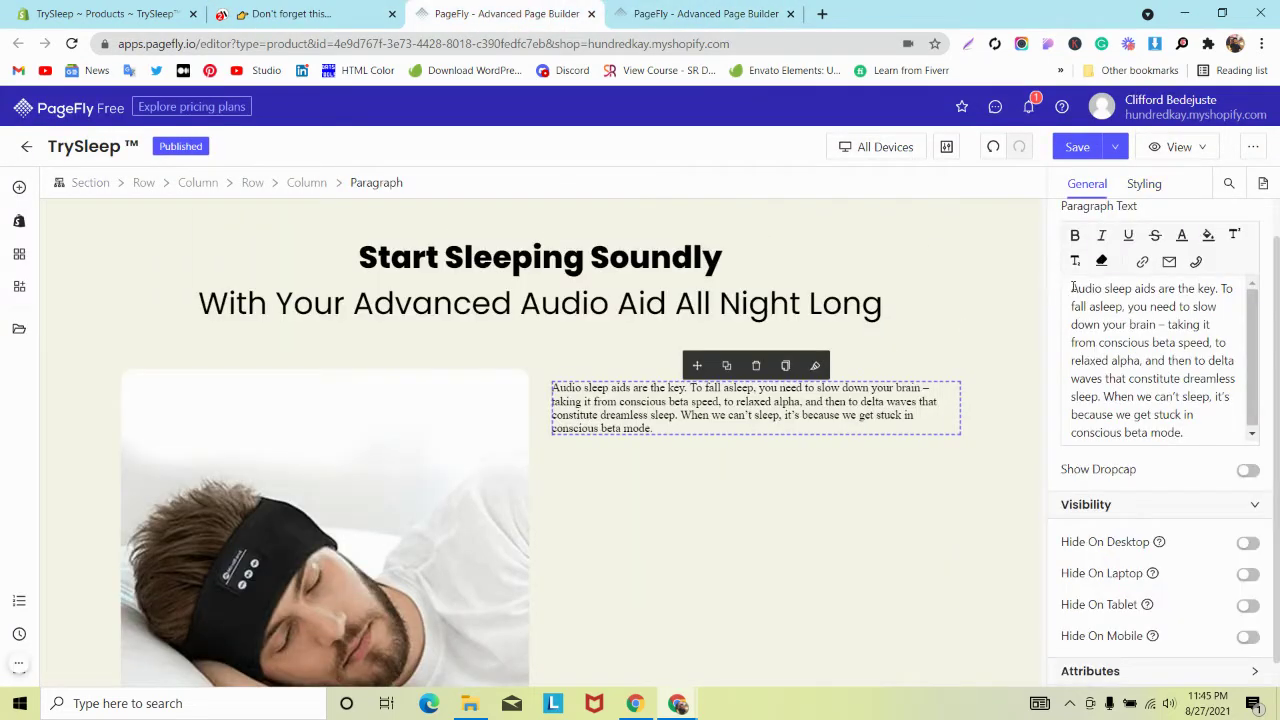
drag(1086, 289, 1196, 289)
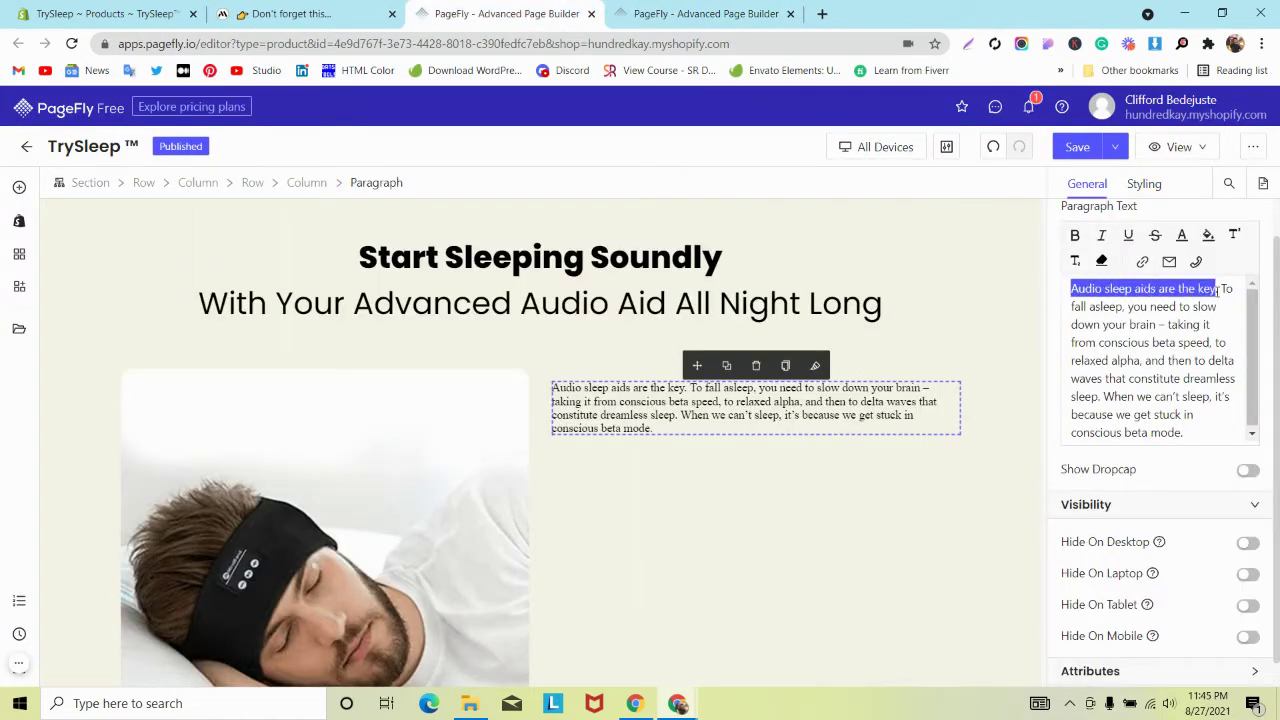
click(1075, 235)
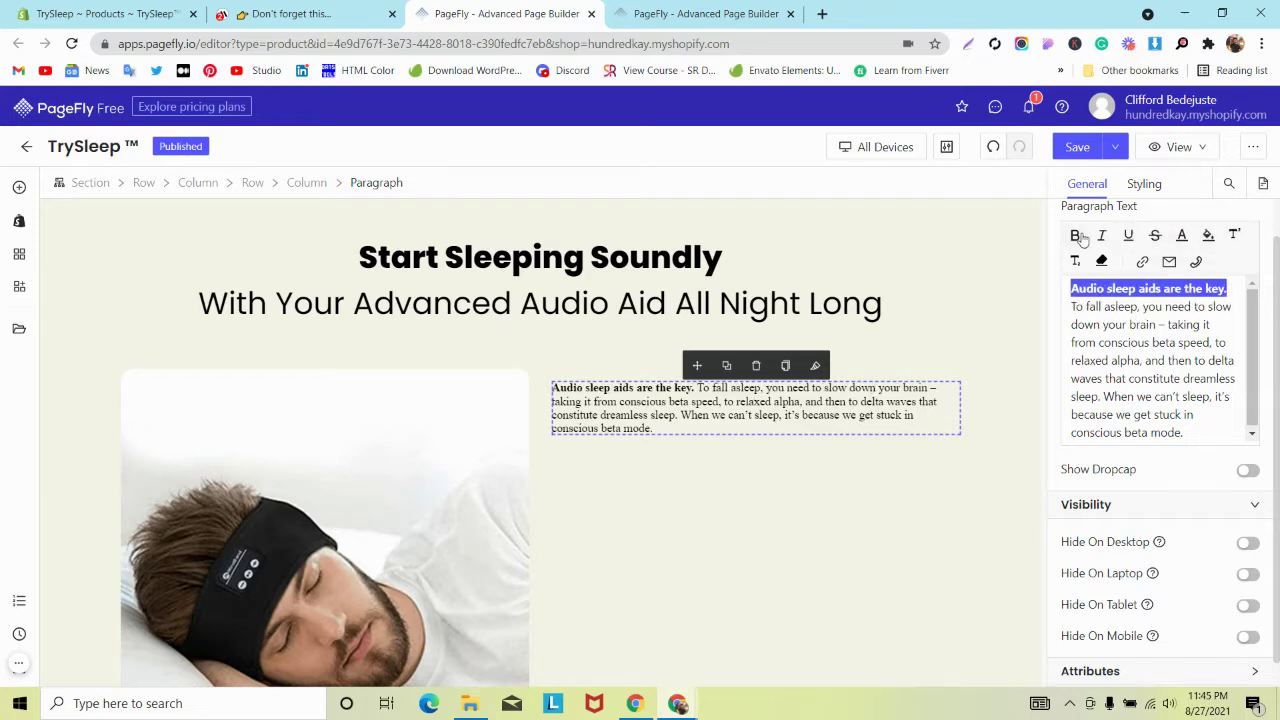
Set the paragraph's font family to Poppins
click(1144, 183)
scroll(1174, 409, down, 2)
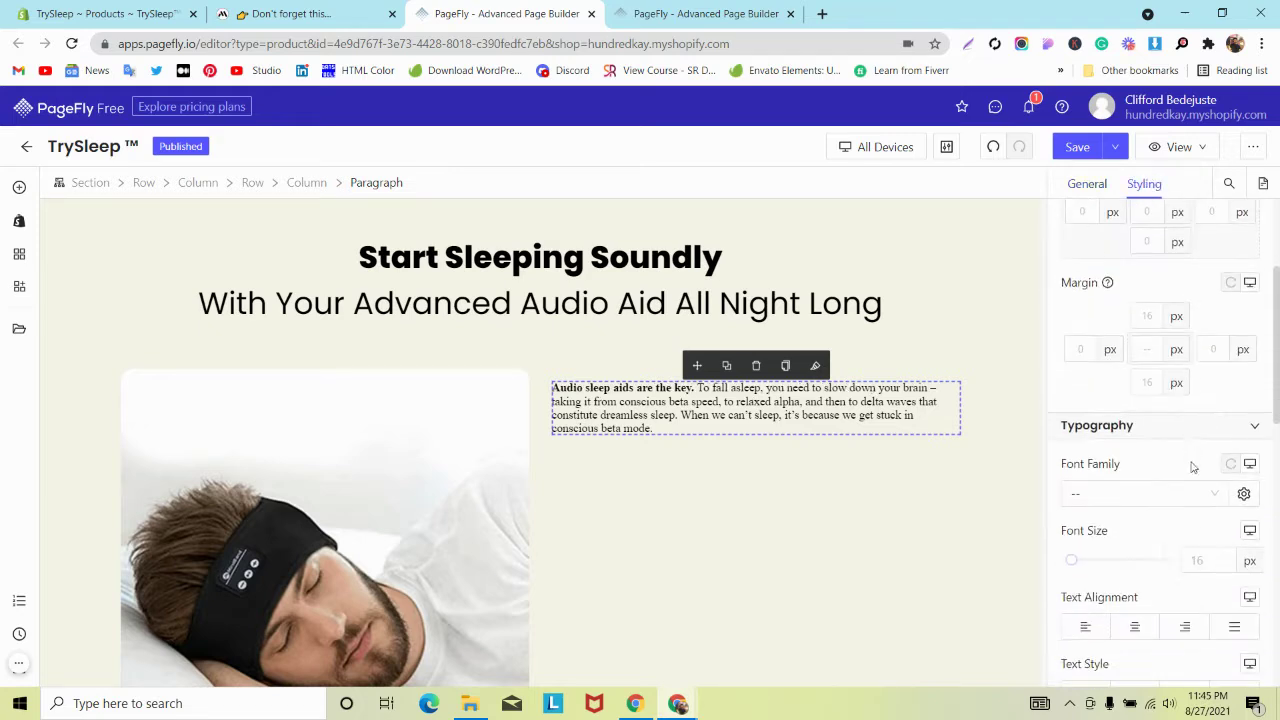
click(1210, 560)
click(1180, 500)
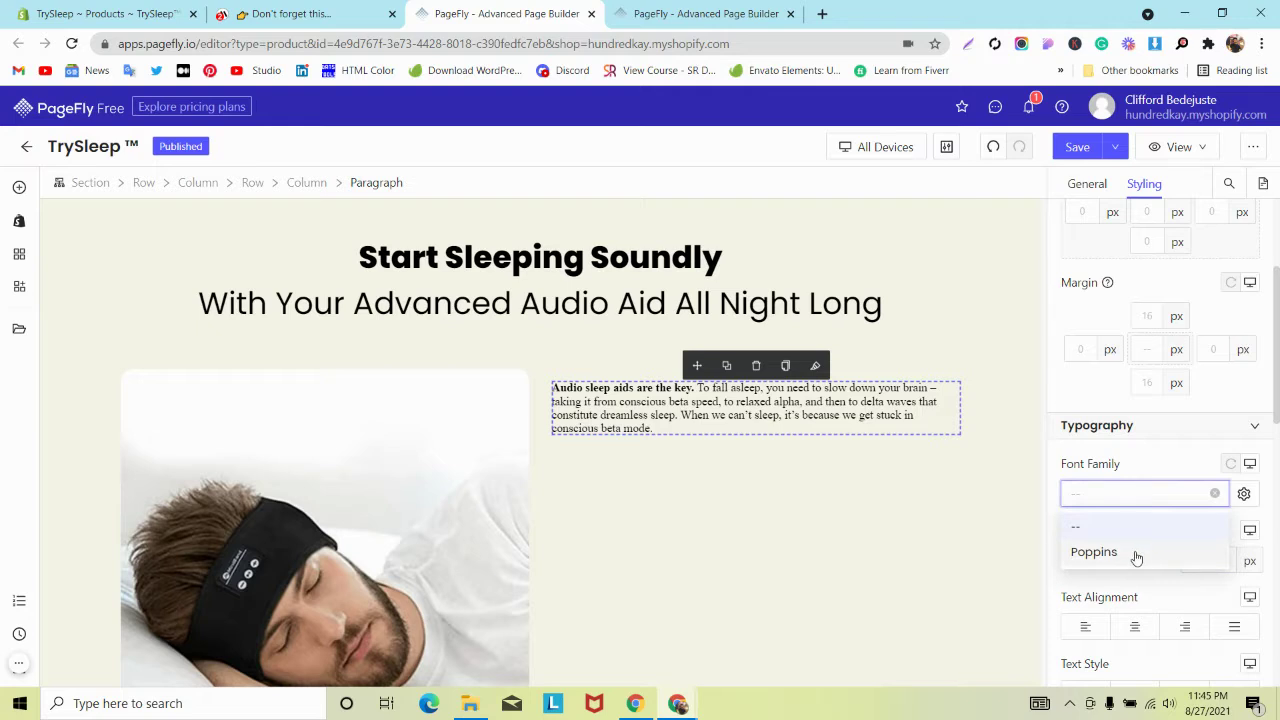
click(1136, 555)
click(1208, 562)
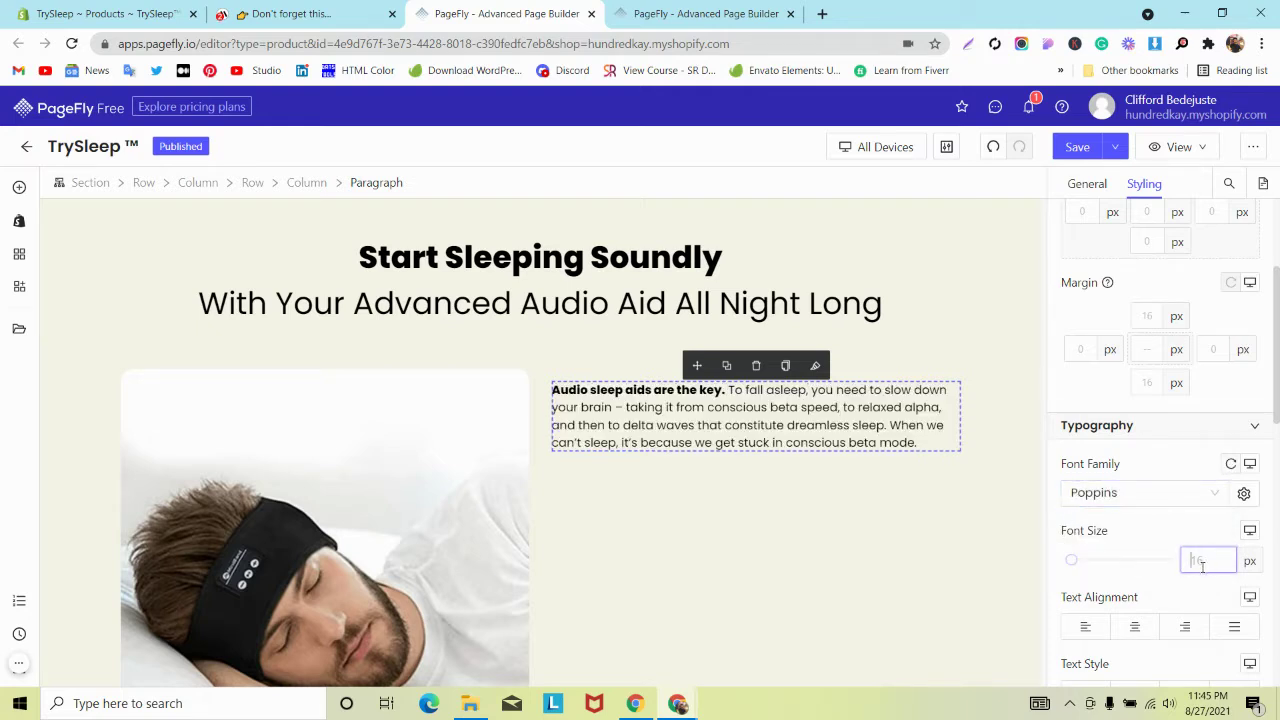
Duplicate the styled paragraph twice so that the second column holds three copies
scroll(641, 440, down, 1)
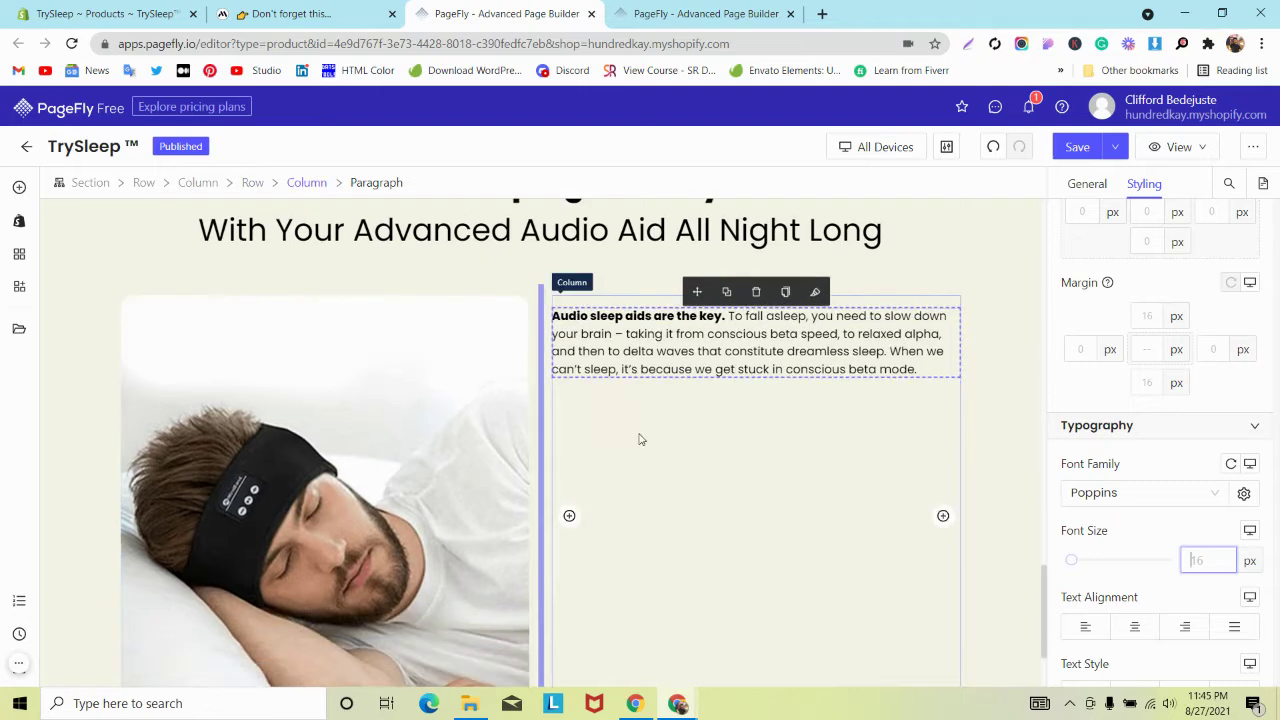
scroll(641, 440, up, 5)
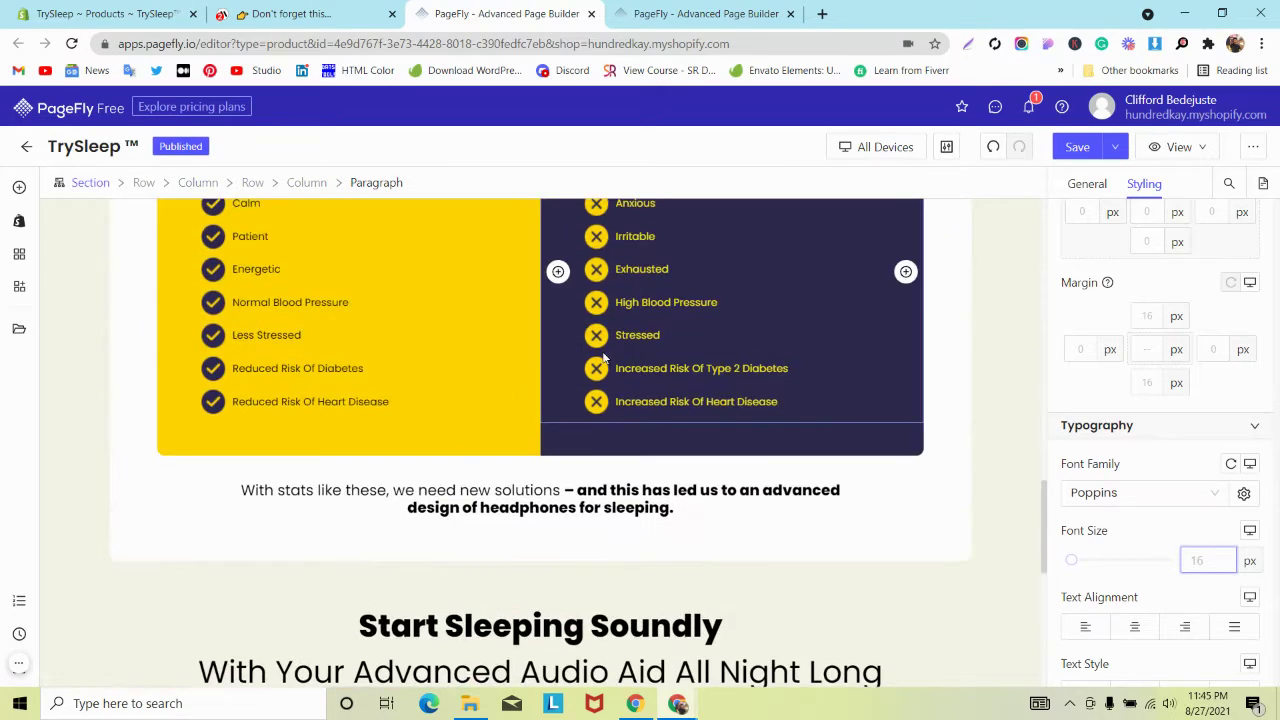
scroll(603, 358, down, 5)
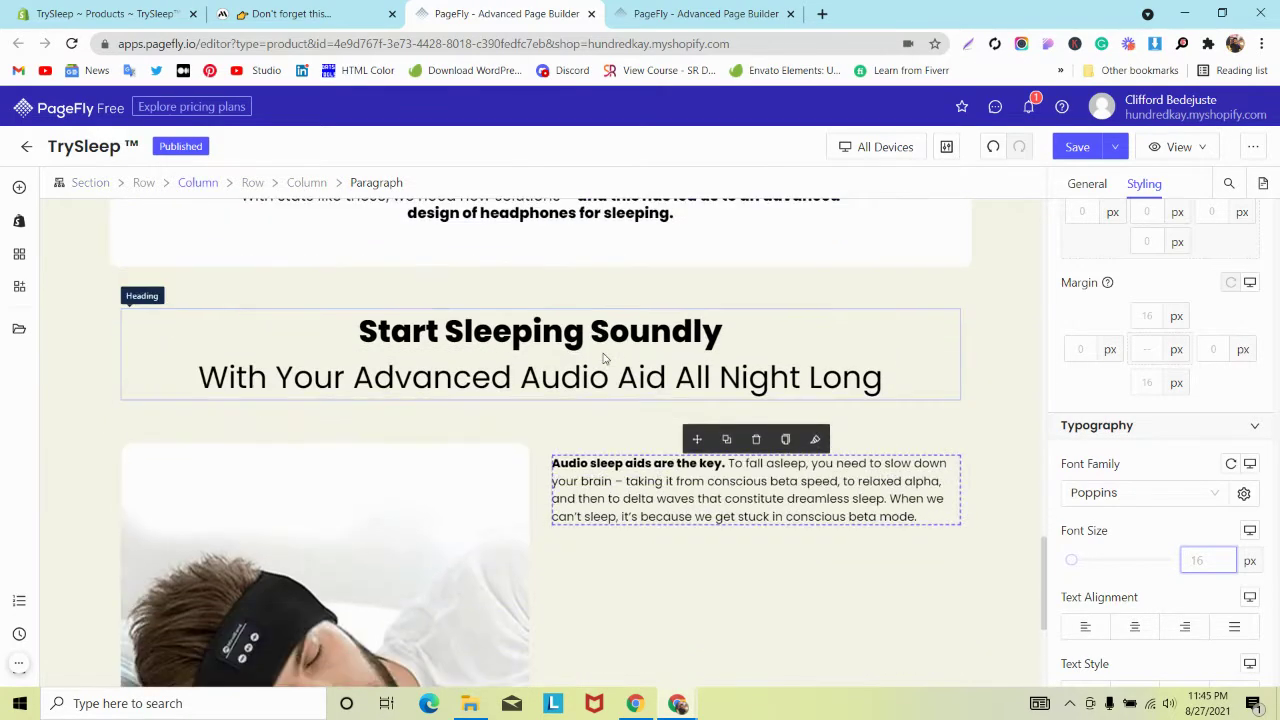
scroll(603, 358, down, 1)
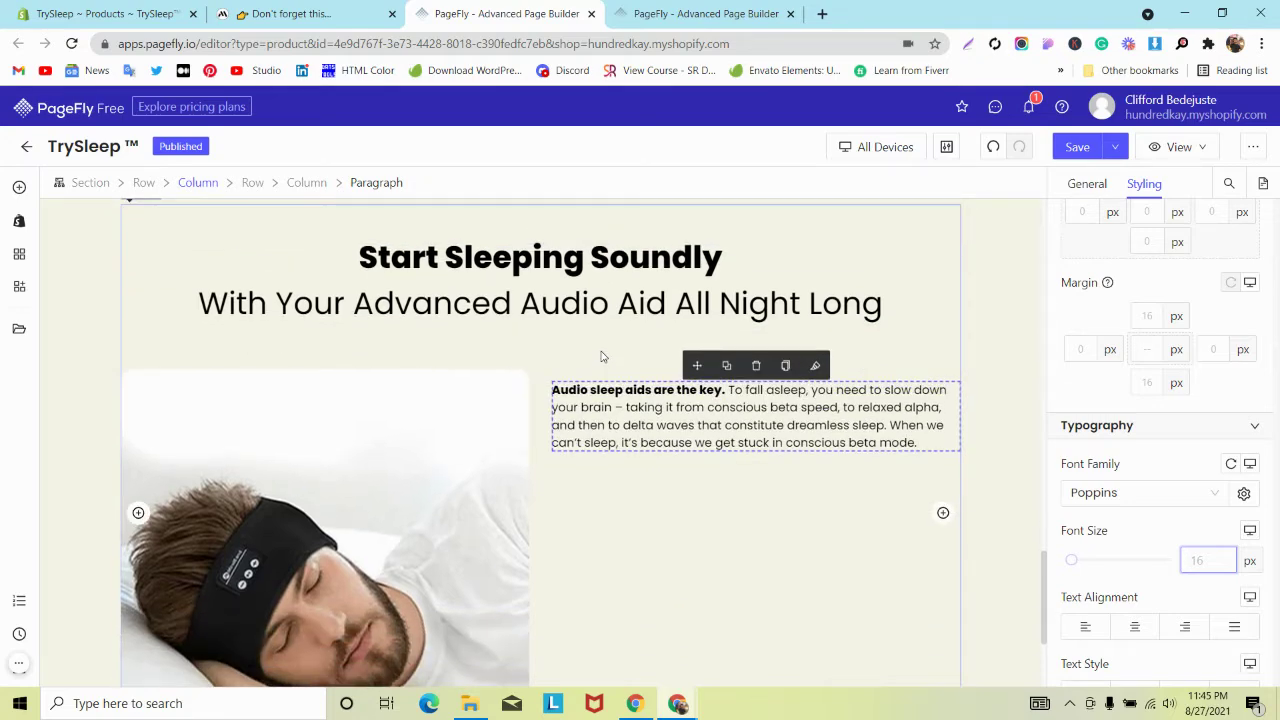
scroll(602, 356, down, 1)
scroll(602, 356, down, 1)
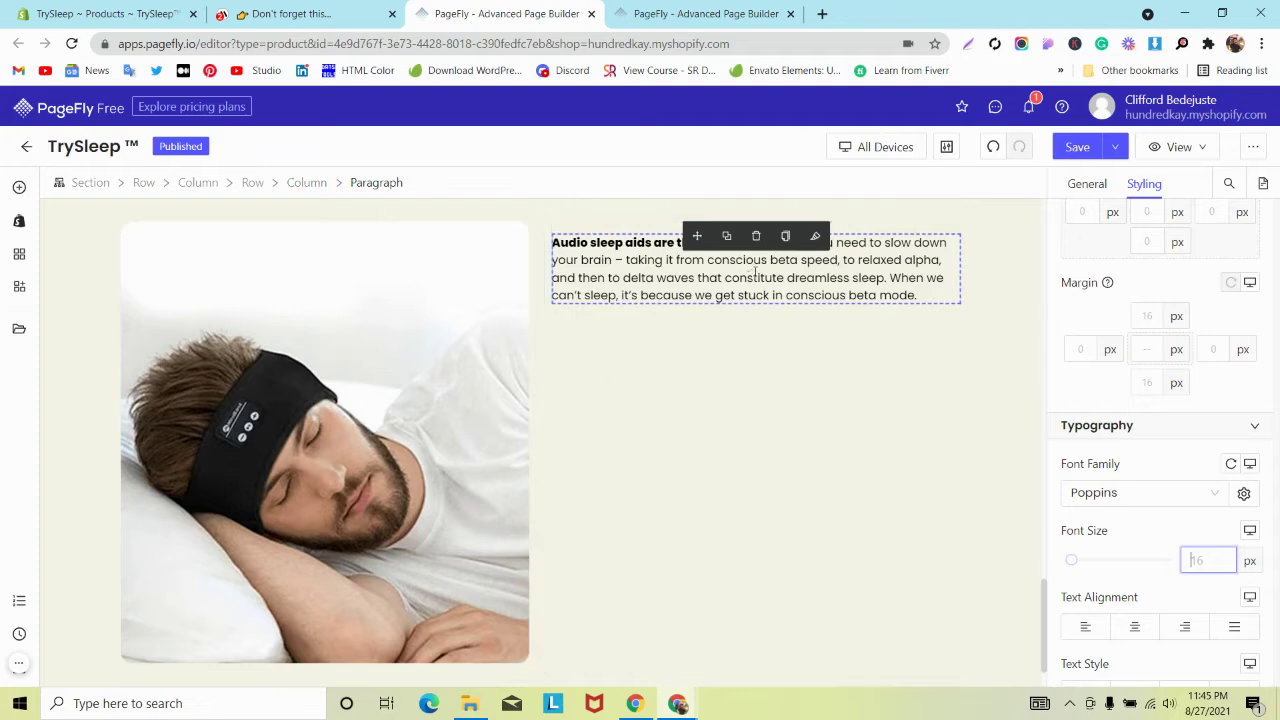
click(726, 237)
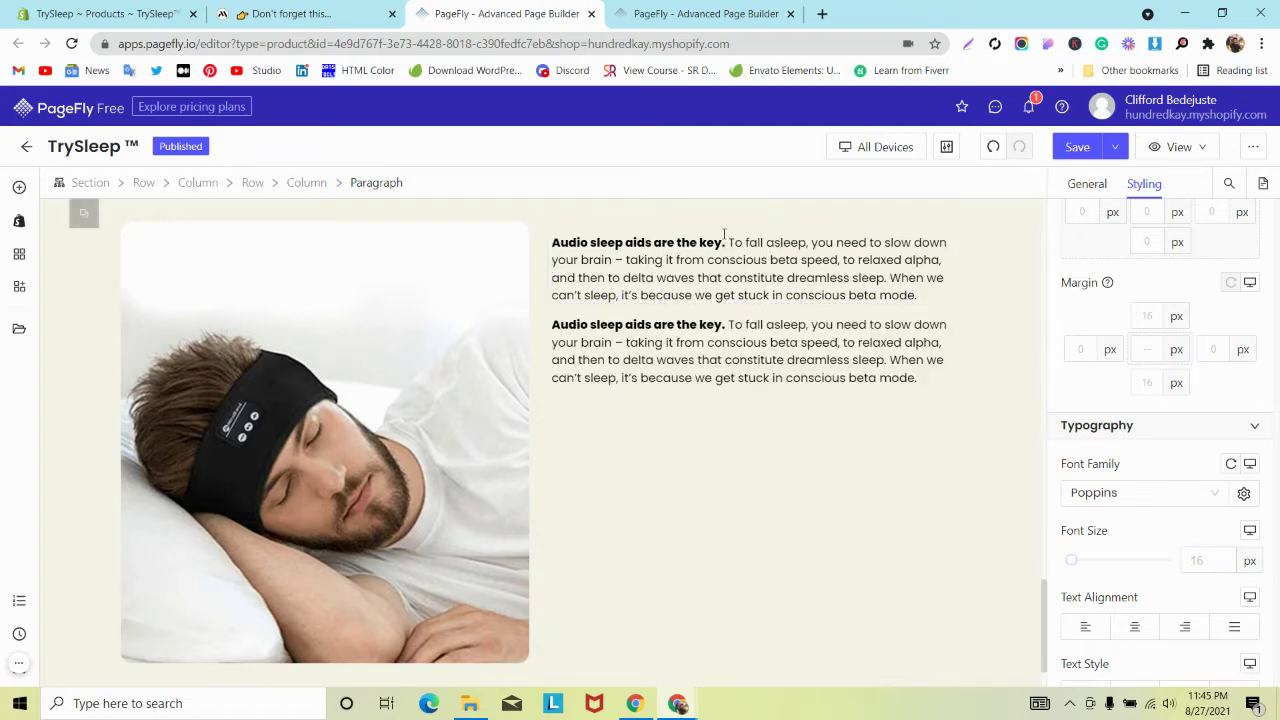
click(752, 306)
click(993, 147)
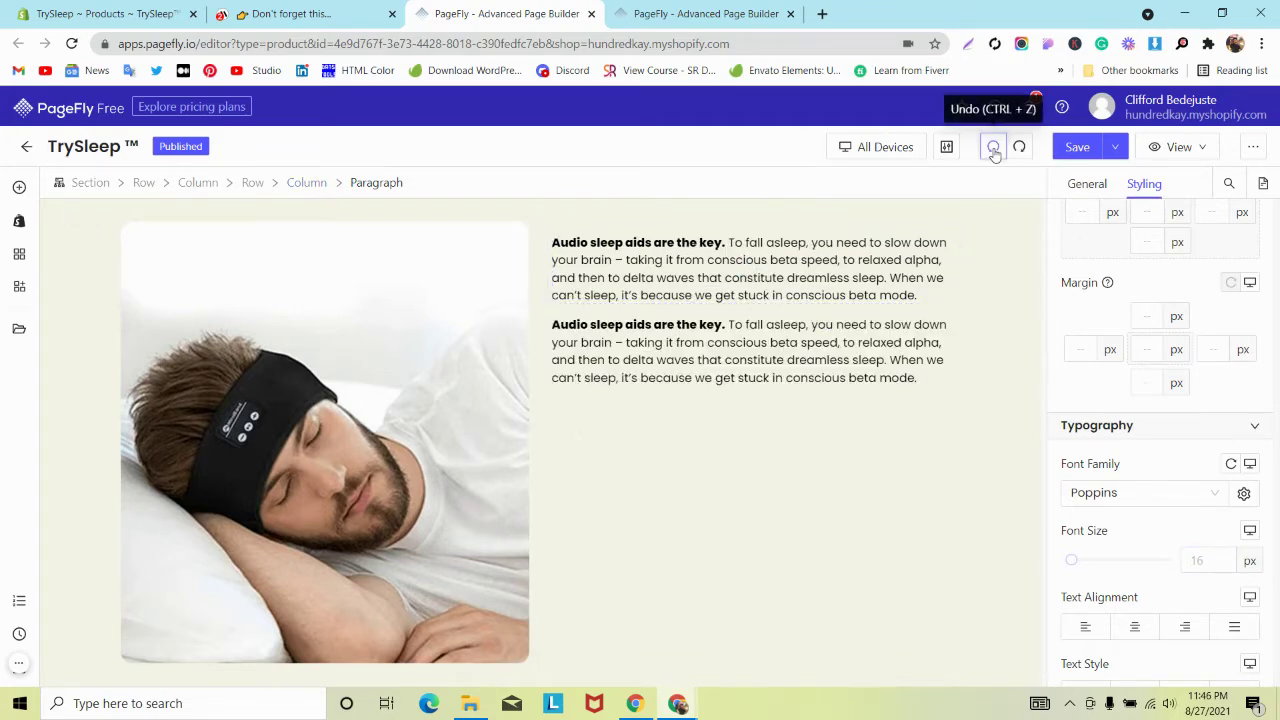
click(768, 342)
click(726, 300)
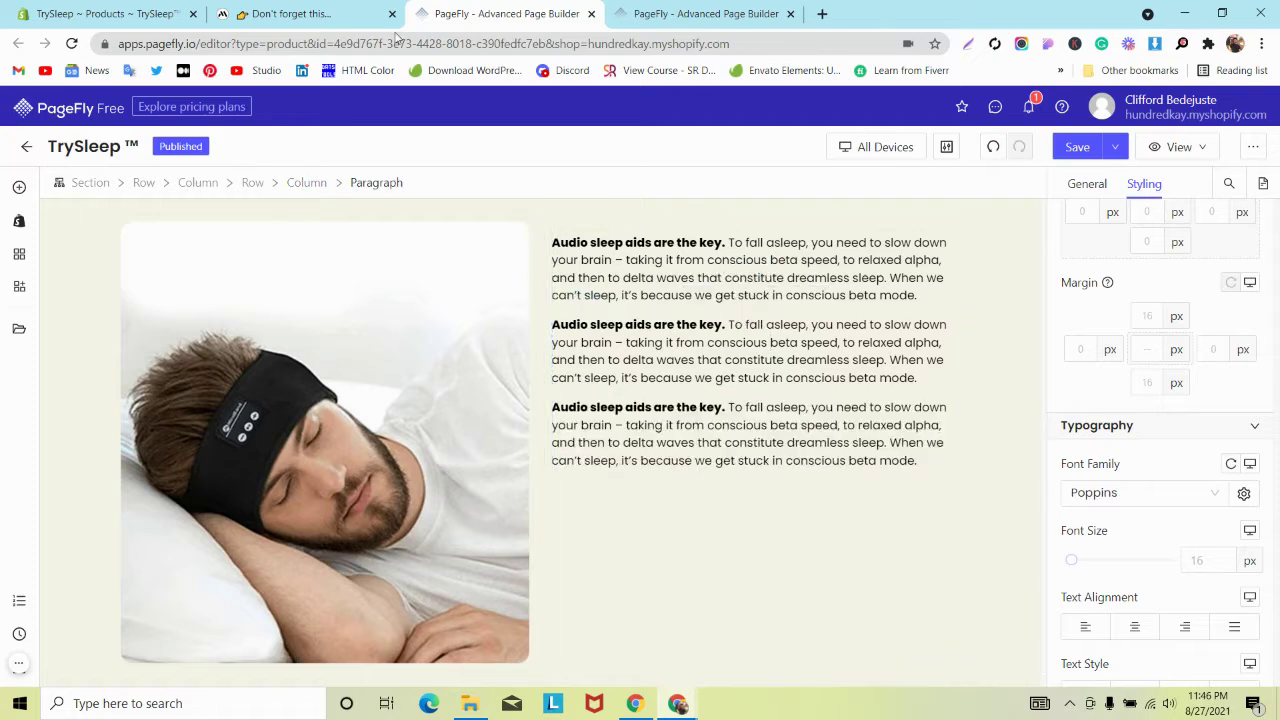
Check the MindBand page's paragraphs and add a fourth copy of the paragraph to the second column
click(300, 14)
scroll(655, 248, down, 1)
click(540, 14)
click(745, 410)
key(ctrl+v)
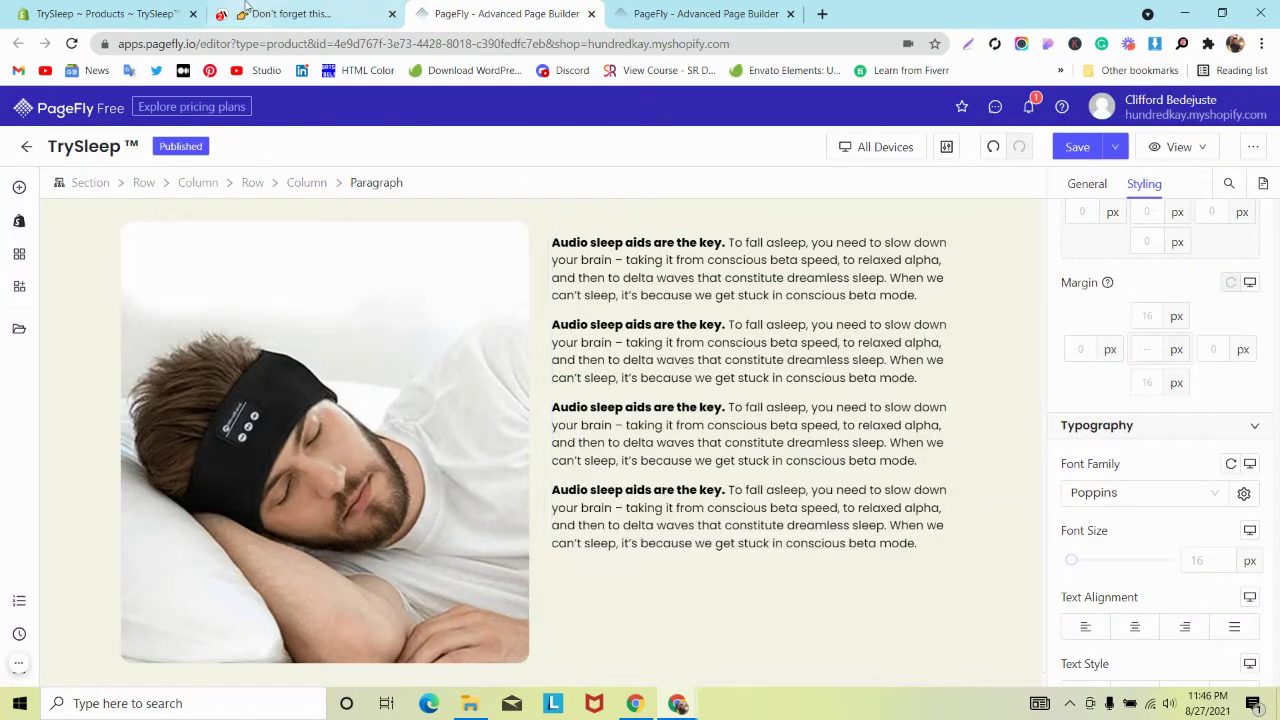
Replace the second paragraph's text with the "MindBand™ is the last pair of headphones" paragraph copied from the MindBand page
key(ctrl+shift+Tab)
triple_click(683, 237)
key(ctrl+c)
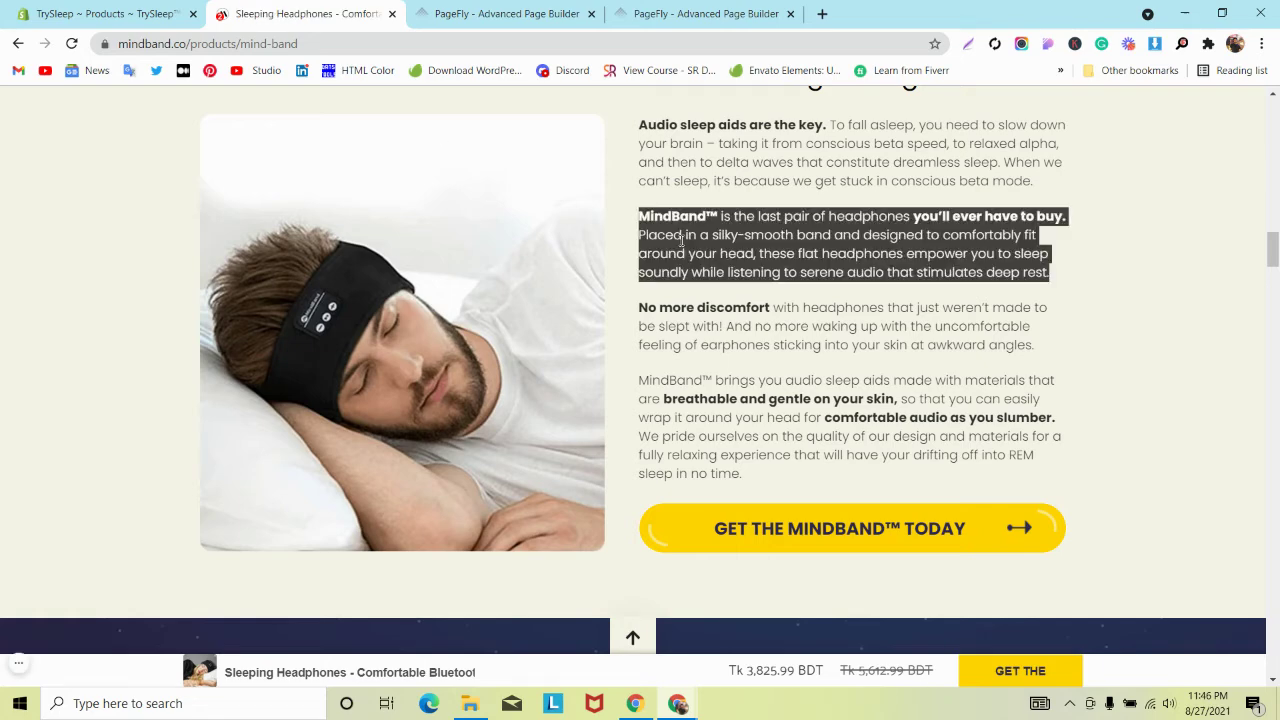
key(ctrl+Tab)
click(690, 352)
triple_click(690, 352)
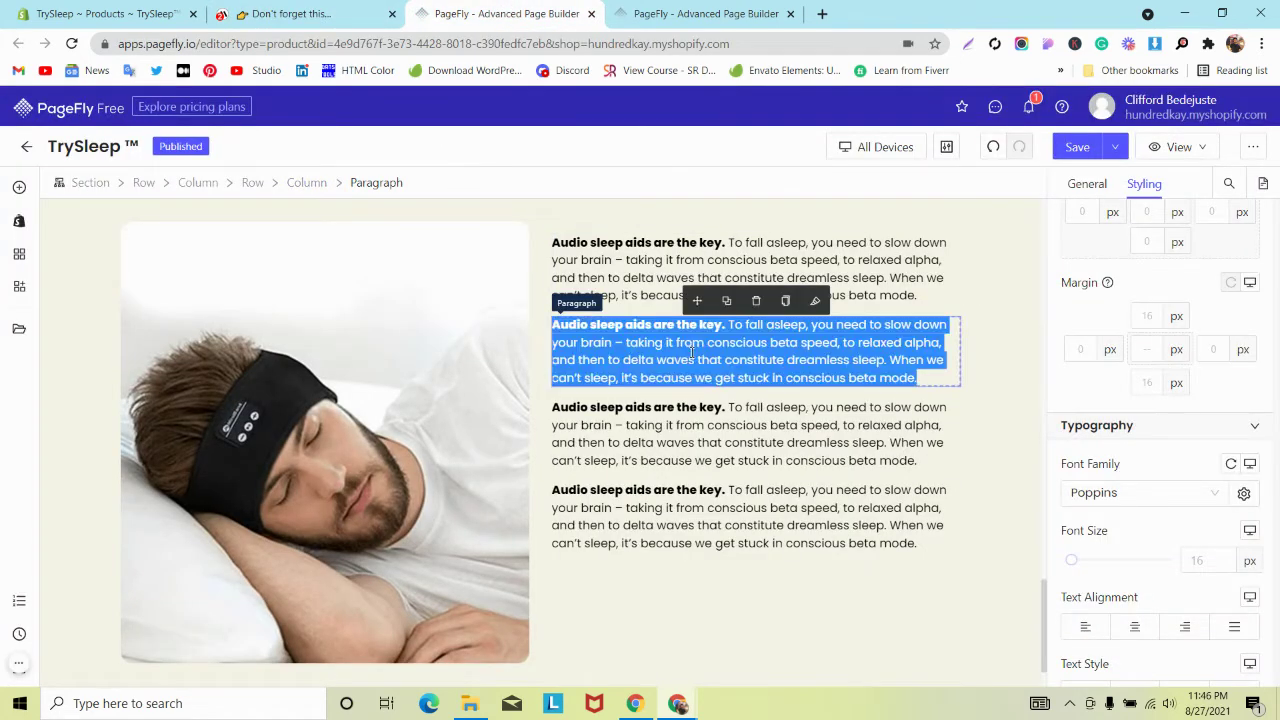
key(ctrl+v)
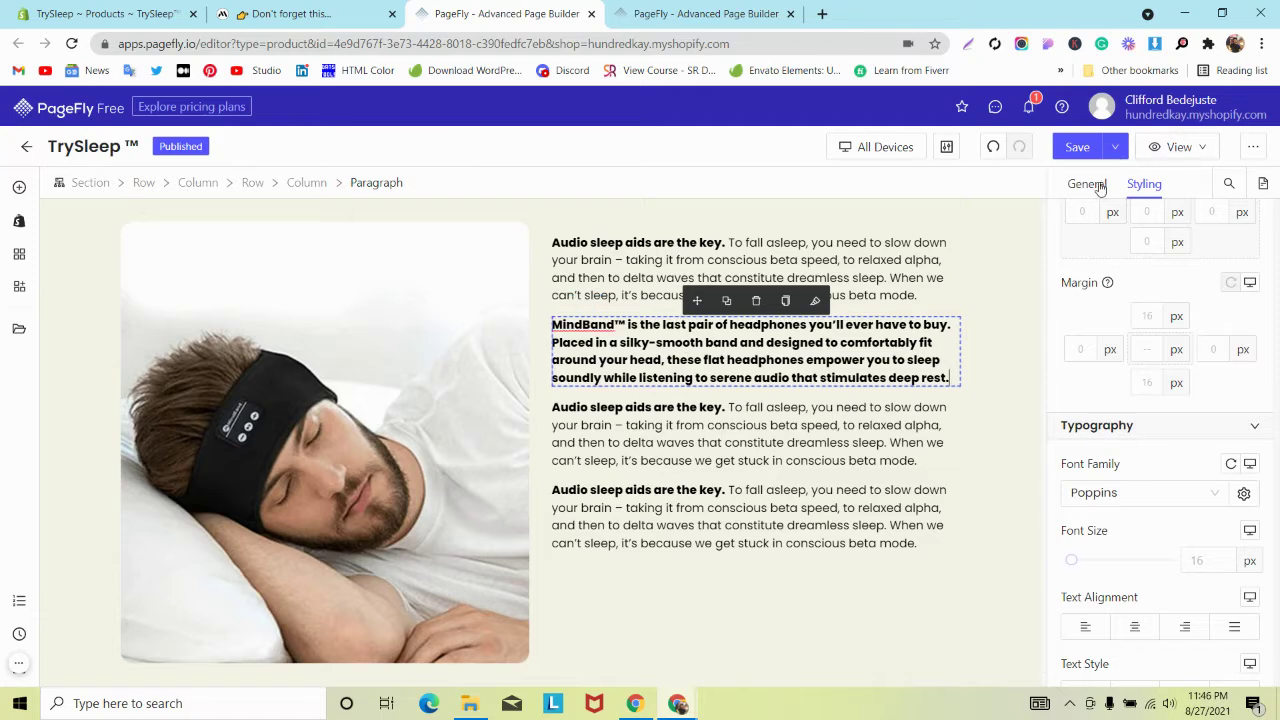
Remove the bold formatting from the whole second paragraph
click(1087, 183)
triple_click(1123, 347)
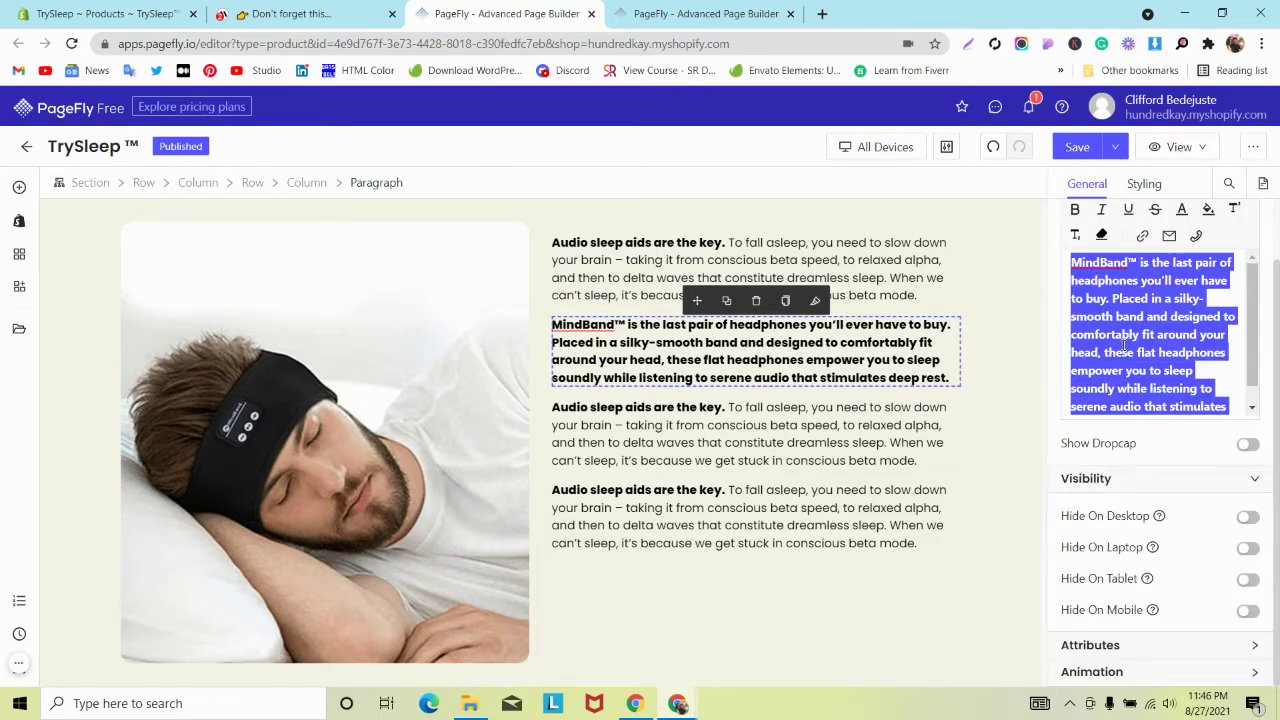
click(1074, 209)
click(1122, 273)
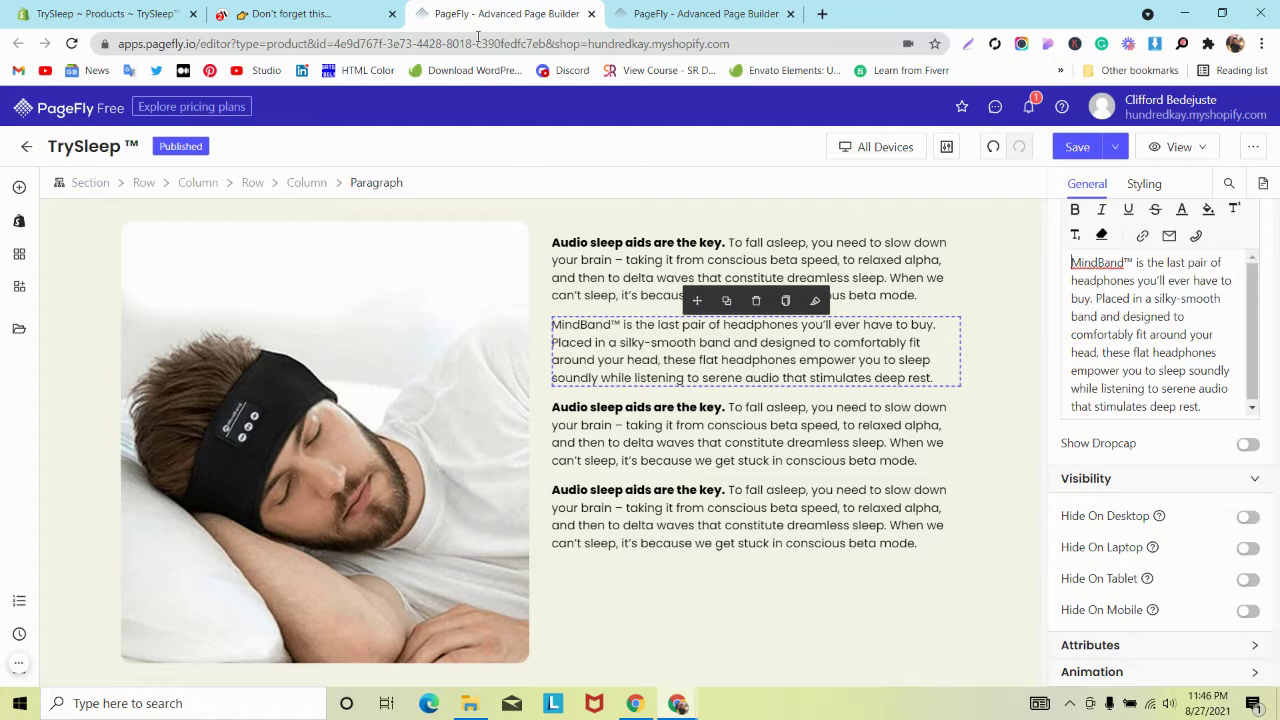
Make "MindBand™" at the start of the second paragraph bold, comparing it with the MindBand page
click(330, 12)
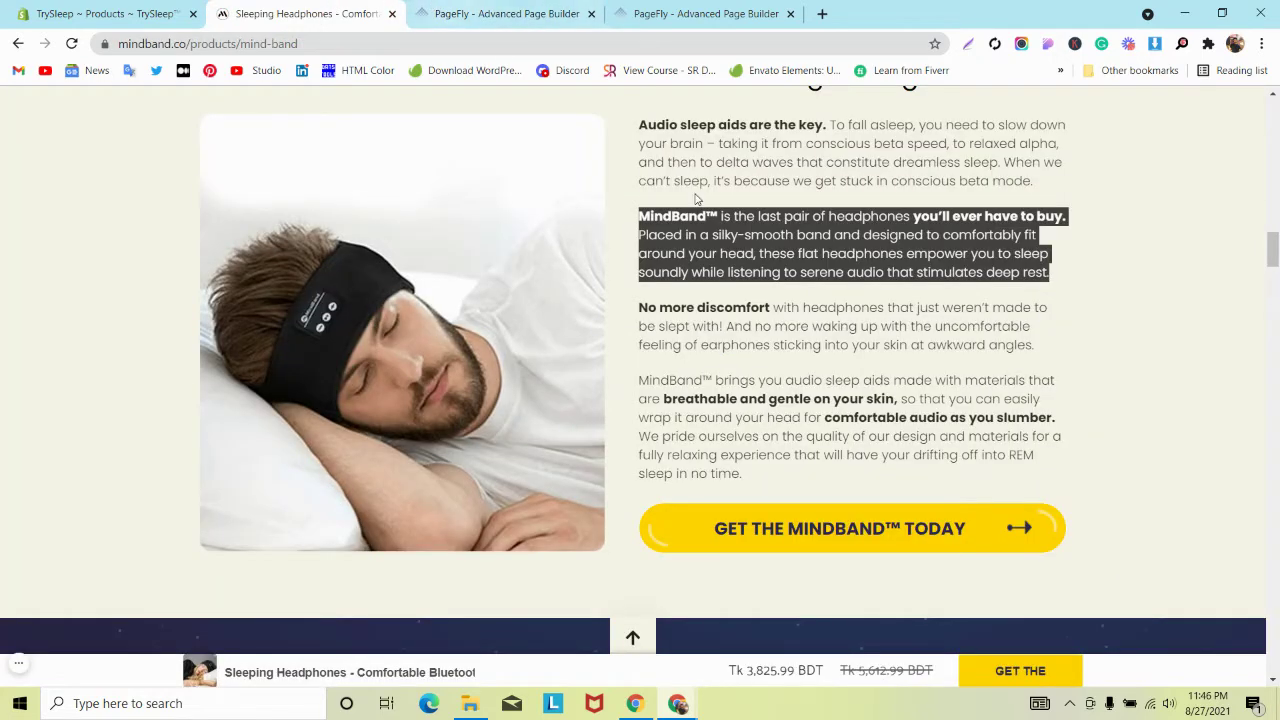
click(767, 329)
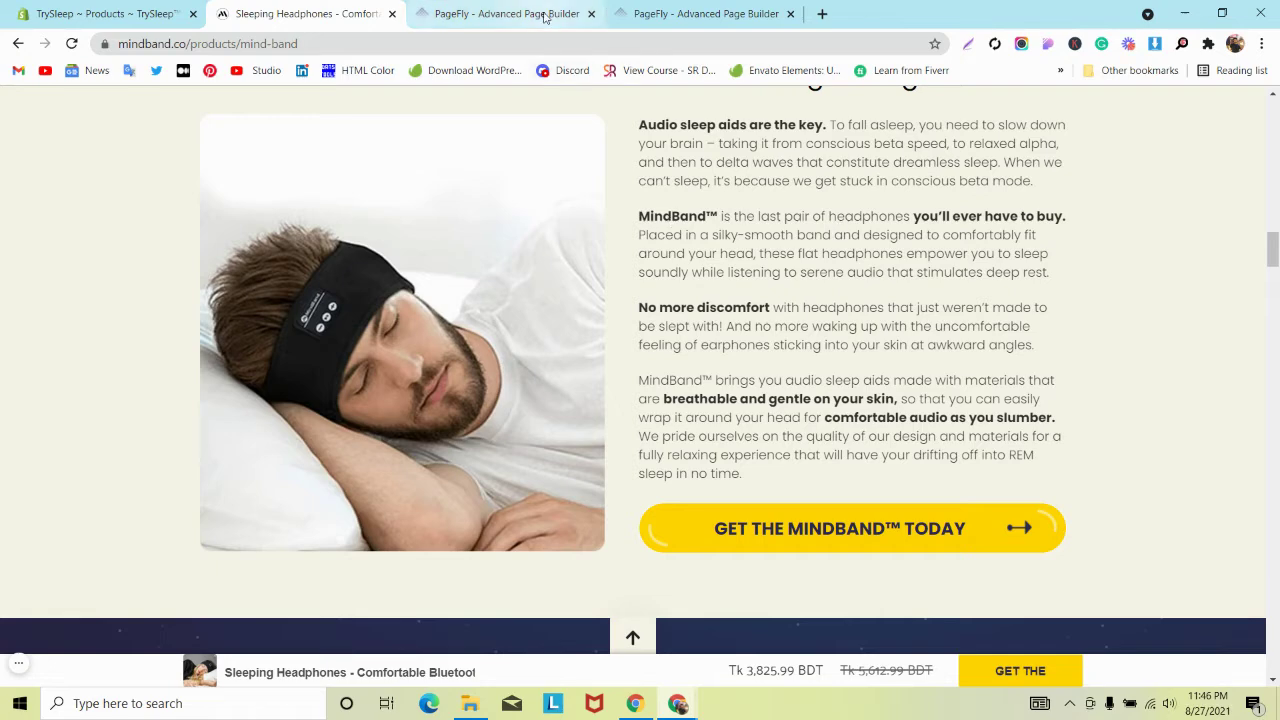
click(505, 14)
drag(1071, 262, 1127, 262)
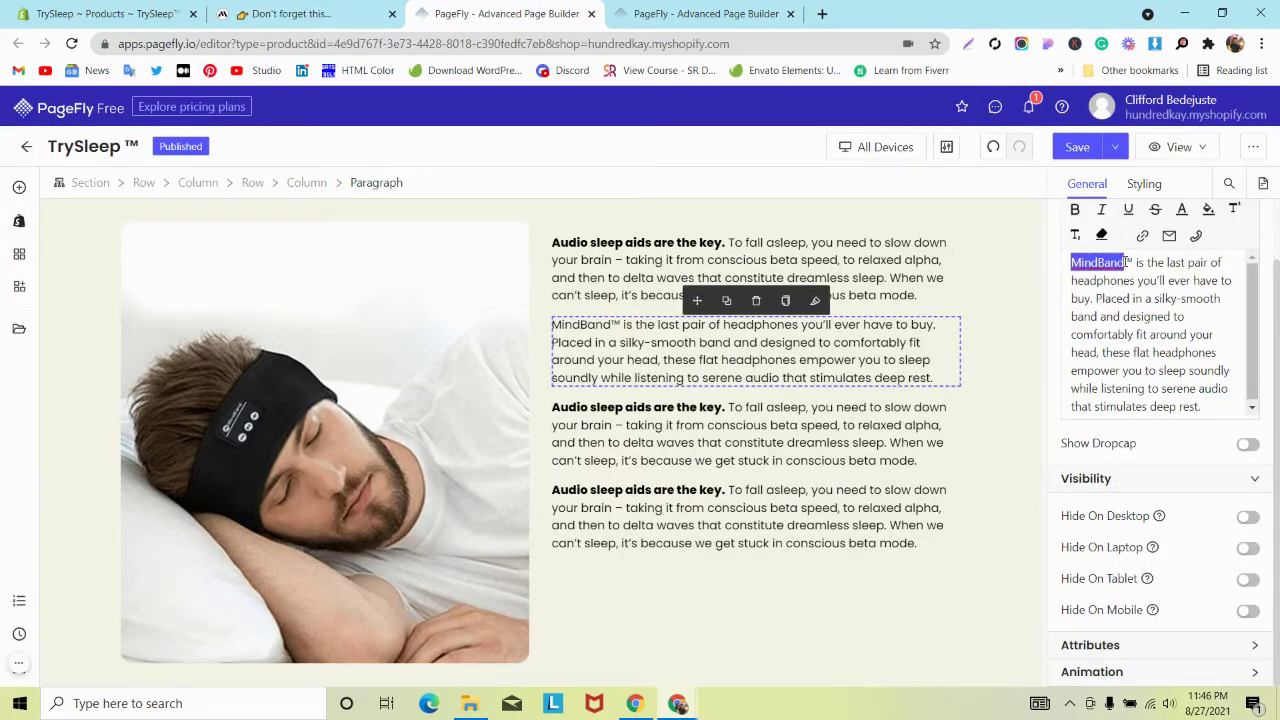
click(1077, 211)
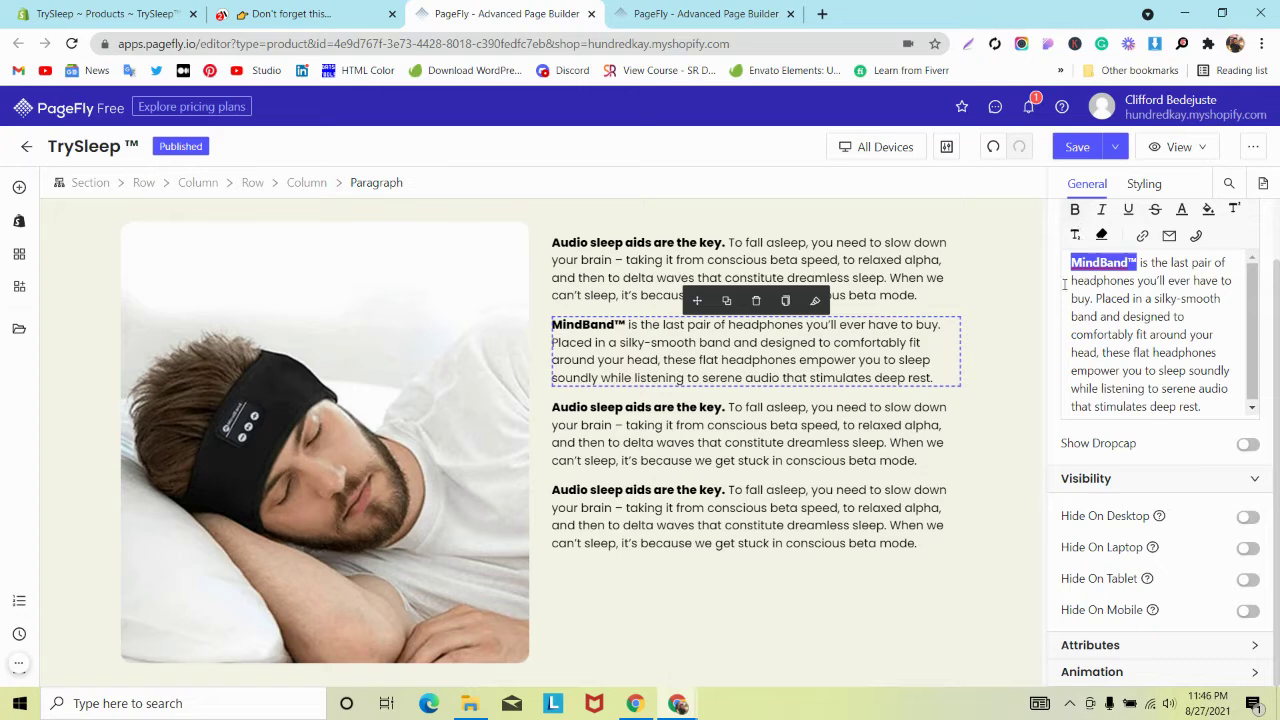
click(300, 14)
click(638, 8)
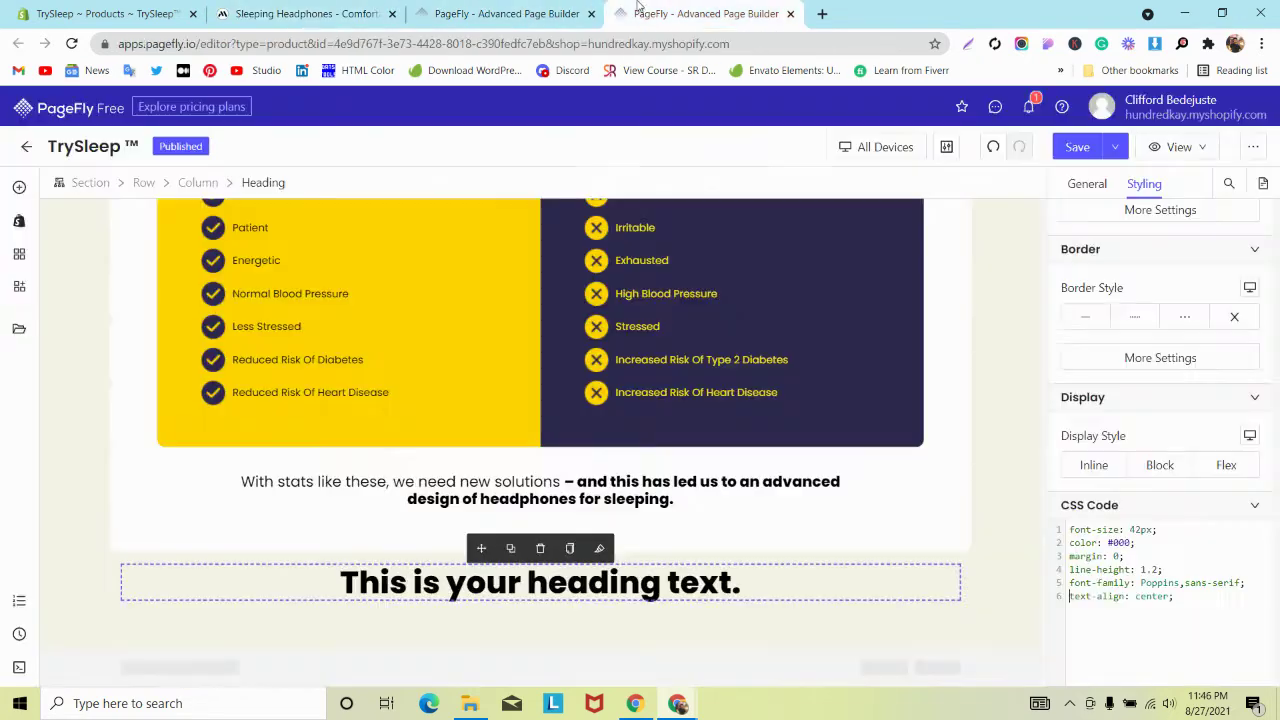
click(505, 14)
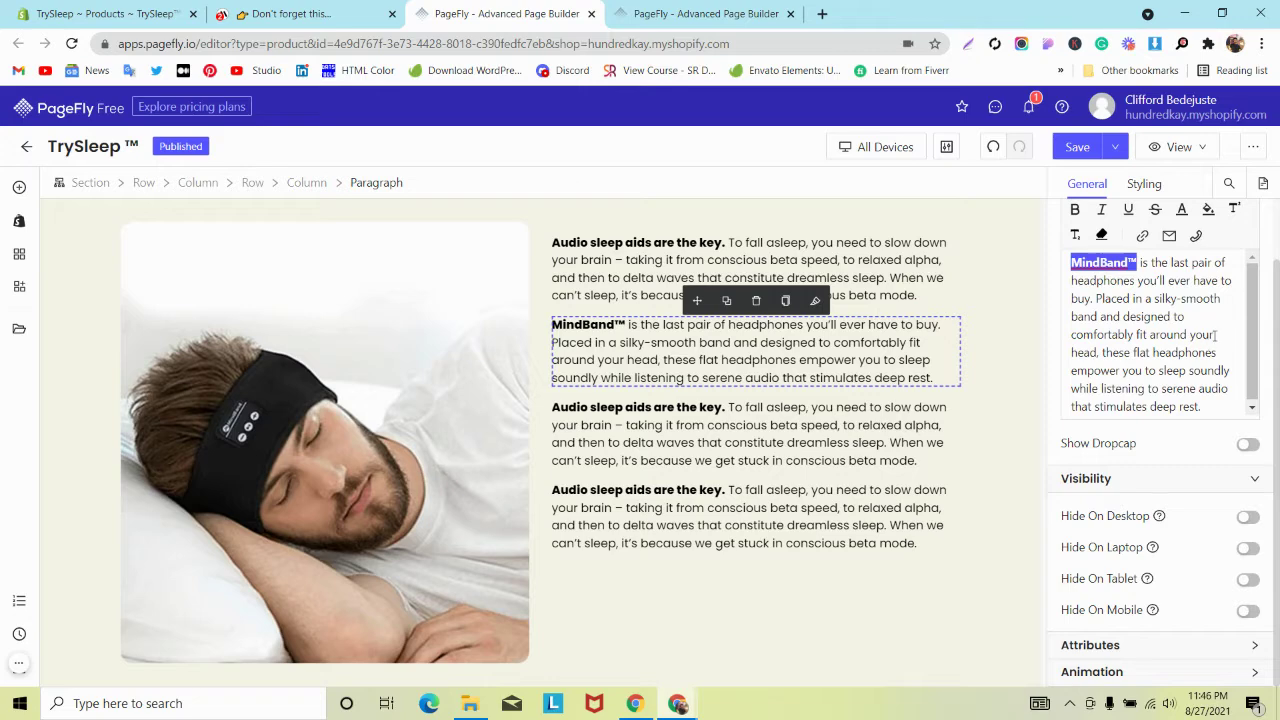
Close the duplicate PageFly editor tab and return to the TrySleep editor with the two-column section
click(723, 8)
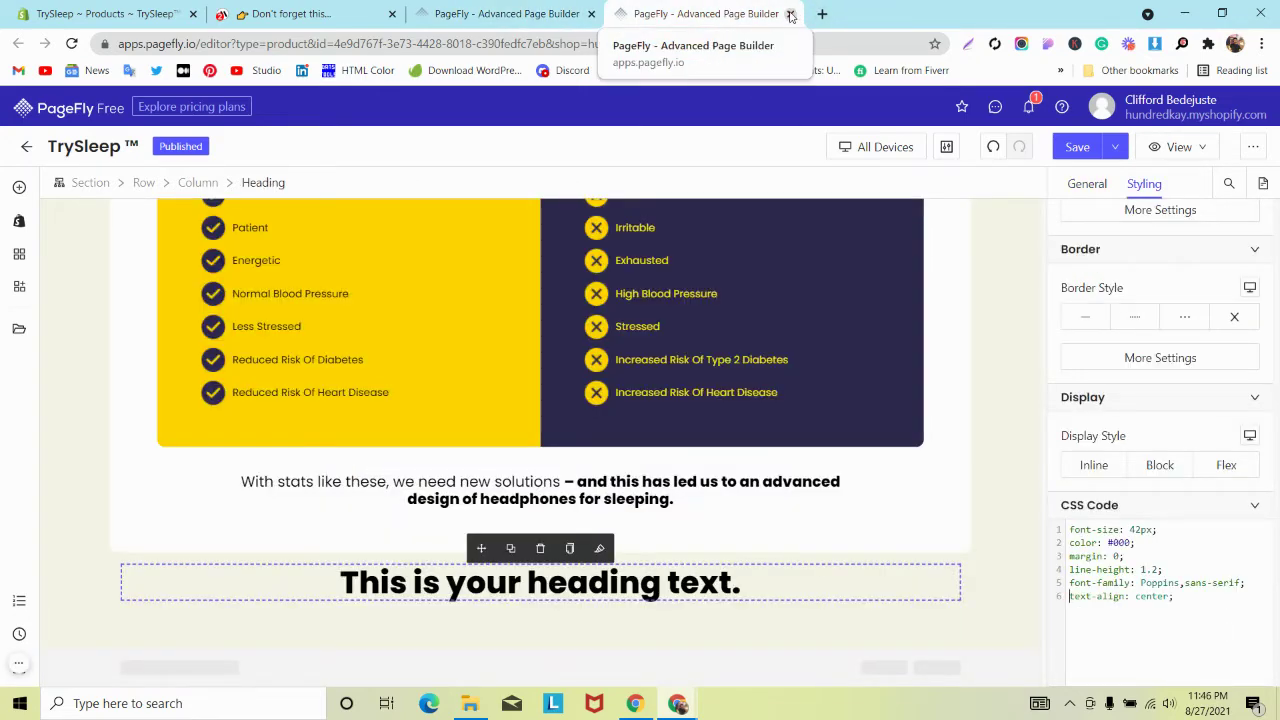
click(585, 10)
click(678, 10)
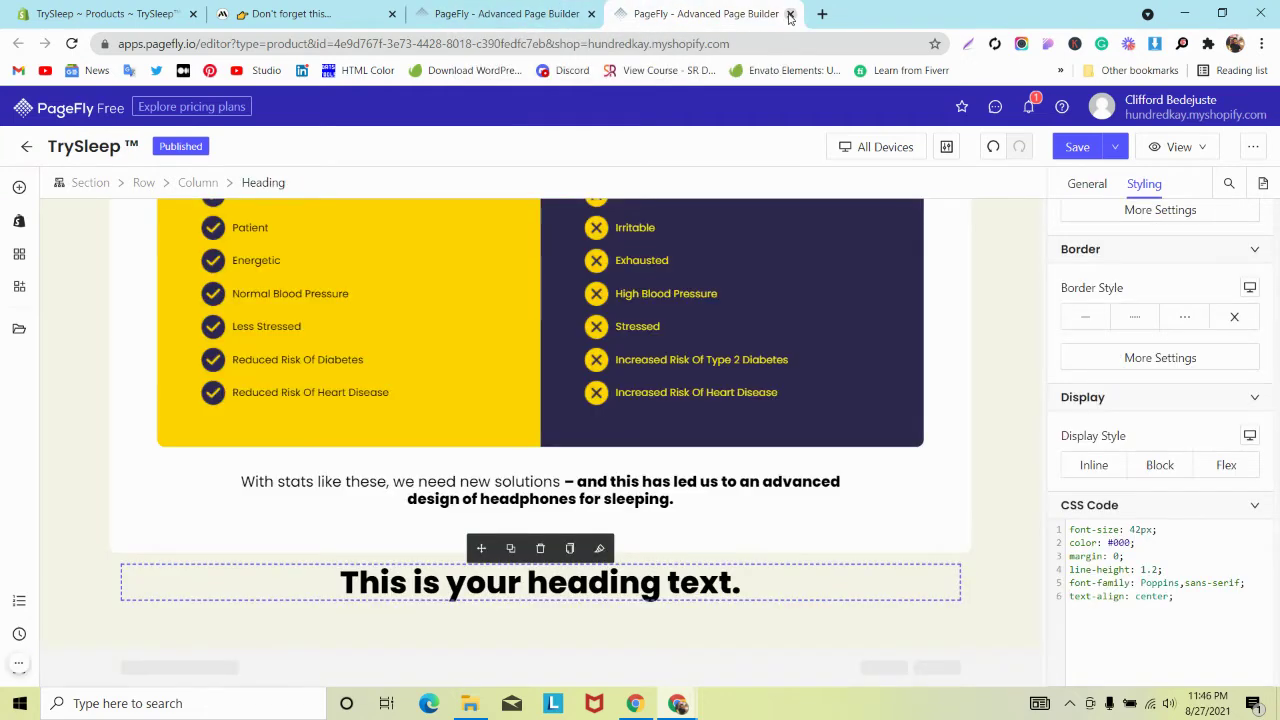
click(789, 14)
click(722, 138)
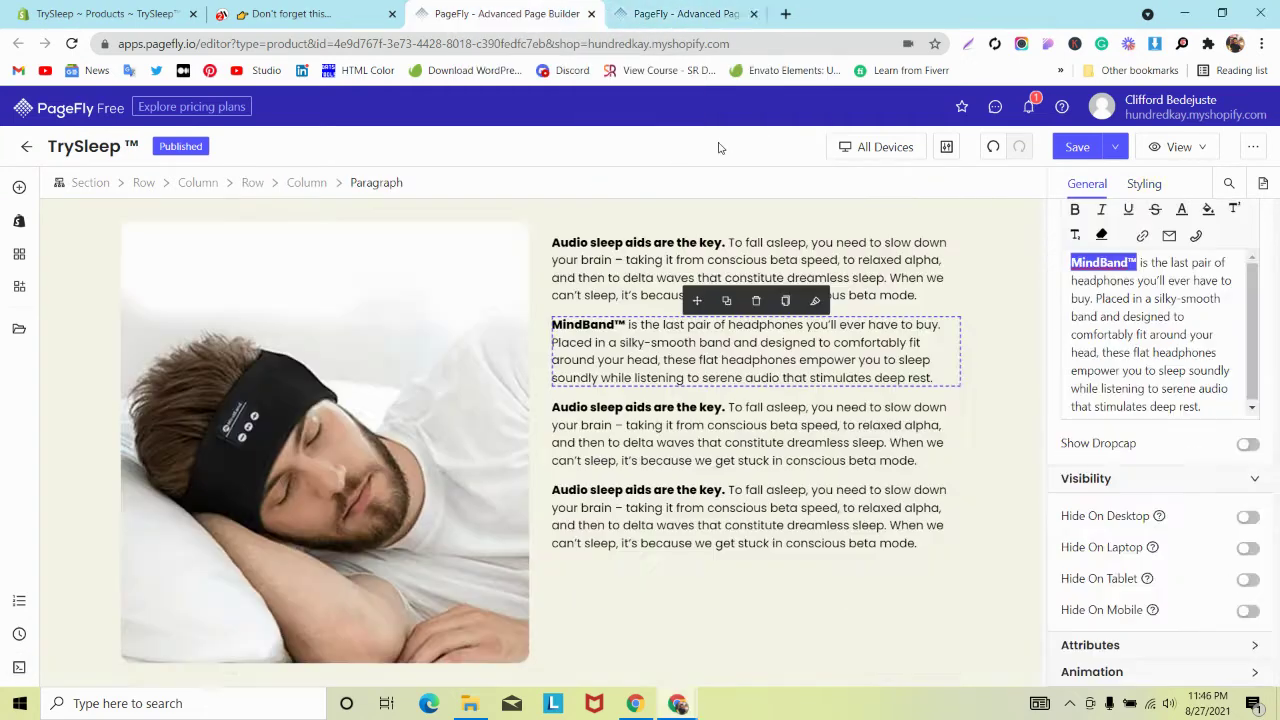
Make the phrase "you'll ever have to buy" in the second paragraph bold
scroll(583, 220, up, 3)
scroll(583, 220, down, 3)
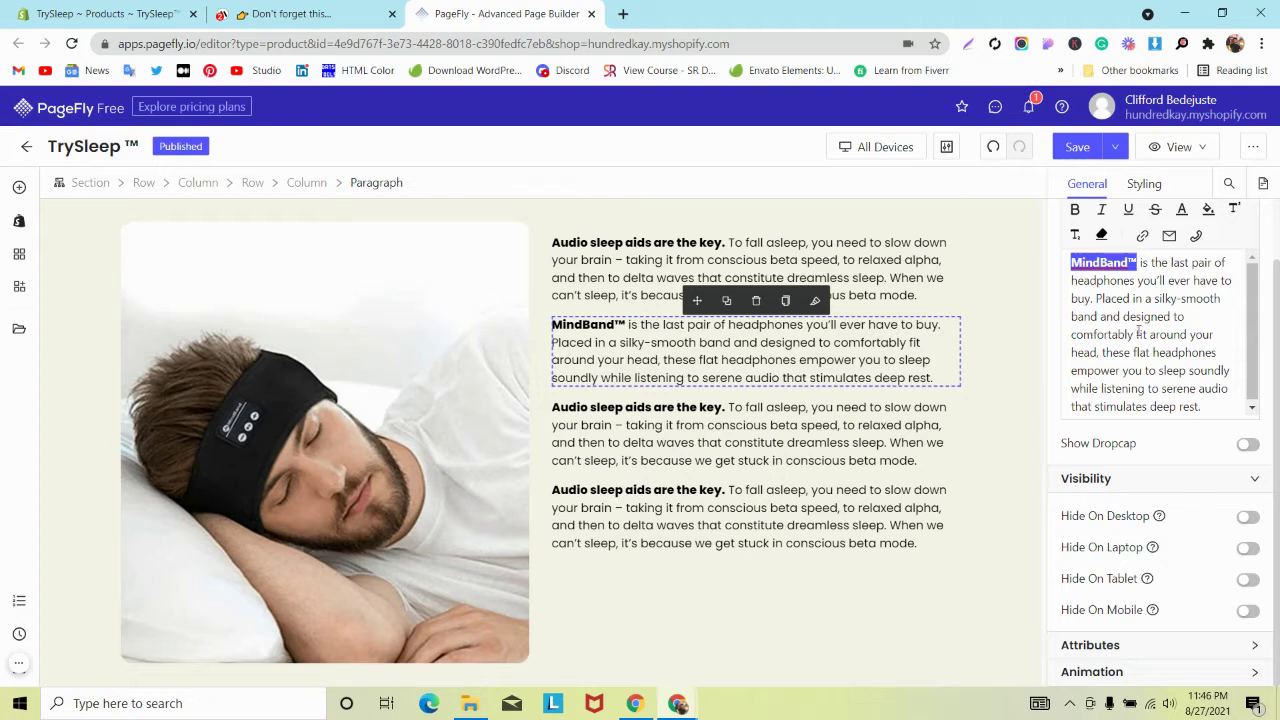
drag(1138, 281, 1091, 296)
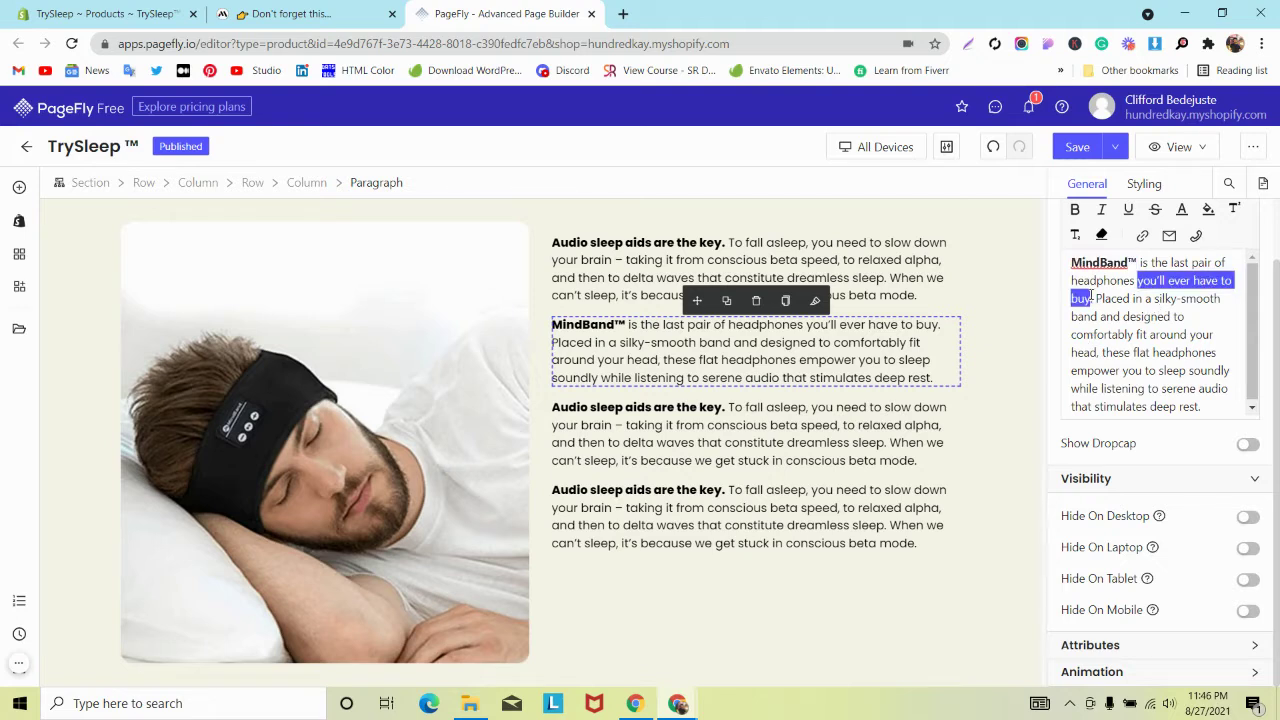
click(1075, 210)
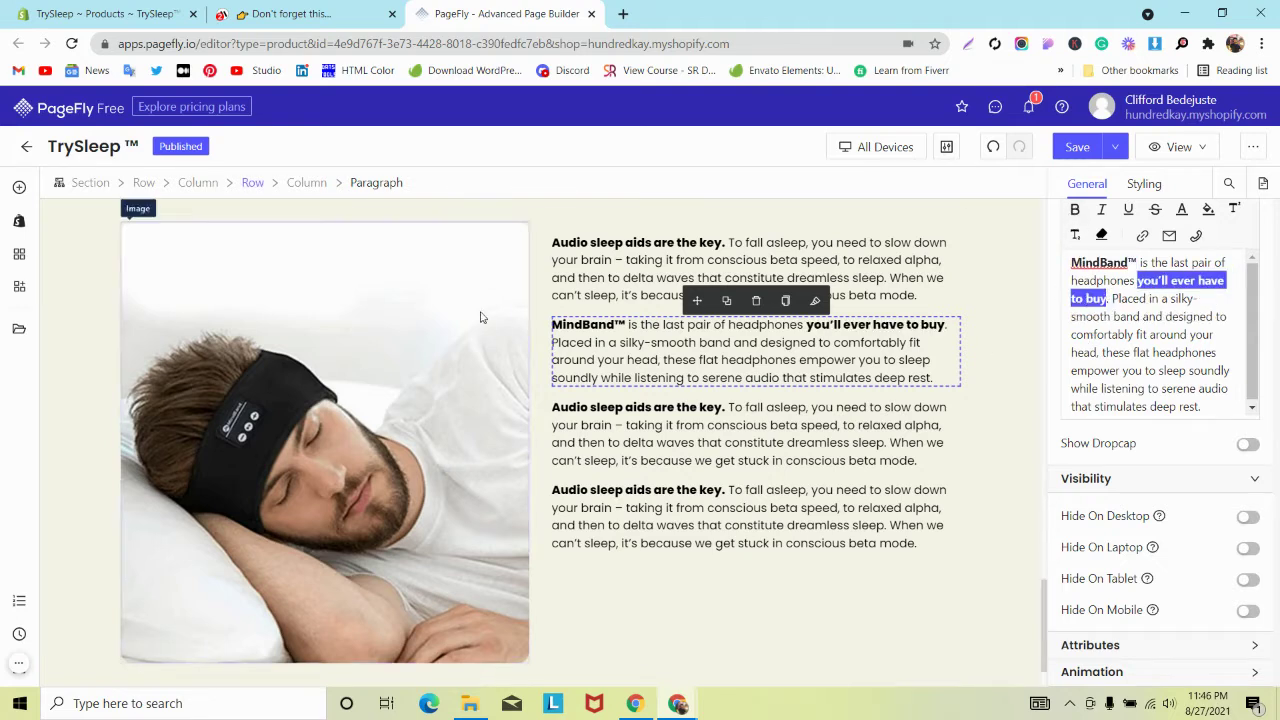
Replace the third paragraph's text with the "No more discomfort with headphones" paragraph copied from the MindBand page
click(300, 14)
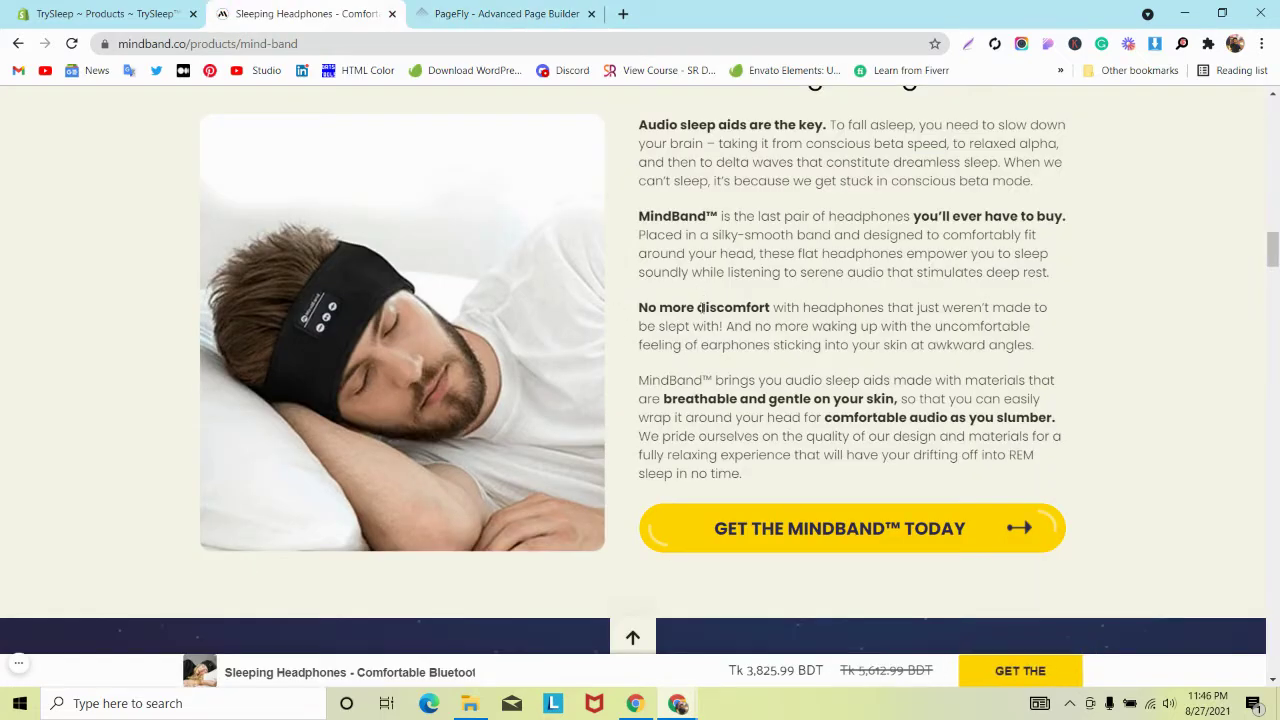
drag(639, 307, 1052, 346)
key(super+c)
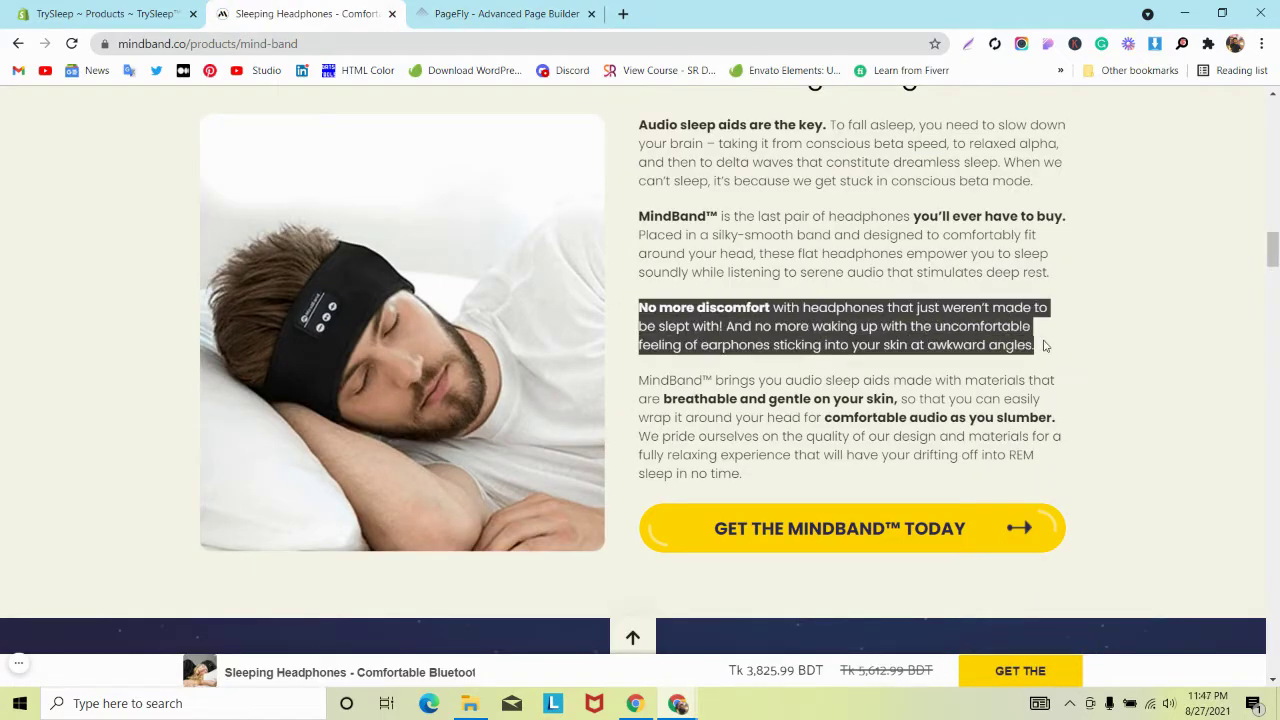
drag(656, 380, 755, 474)
click(550, 12)
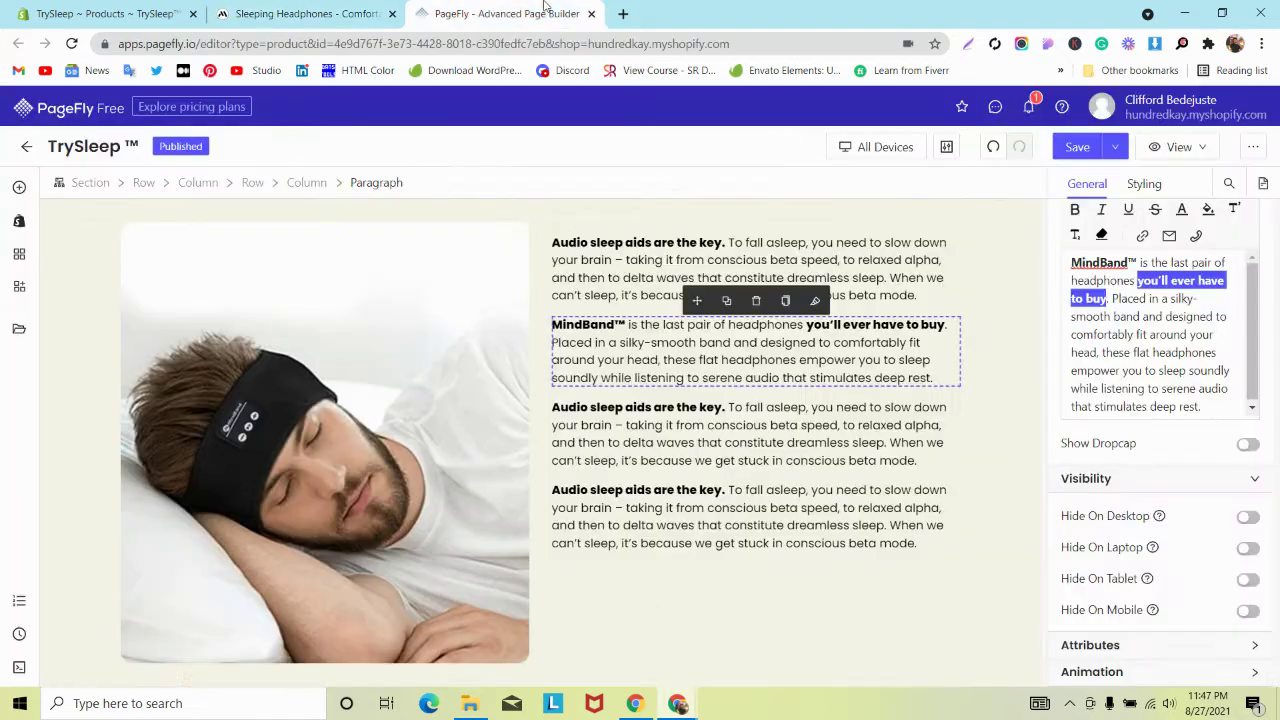
click(757, 458)
key(ctrl+a)
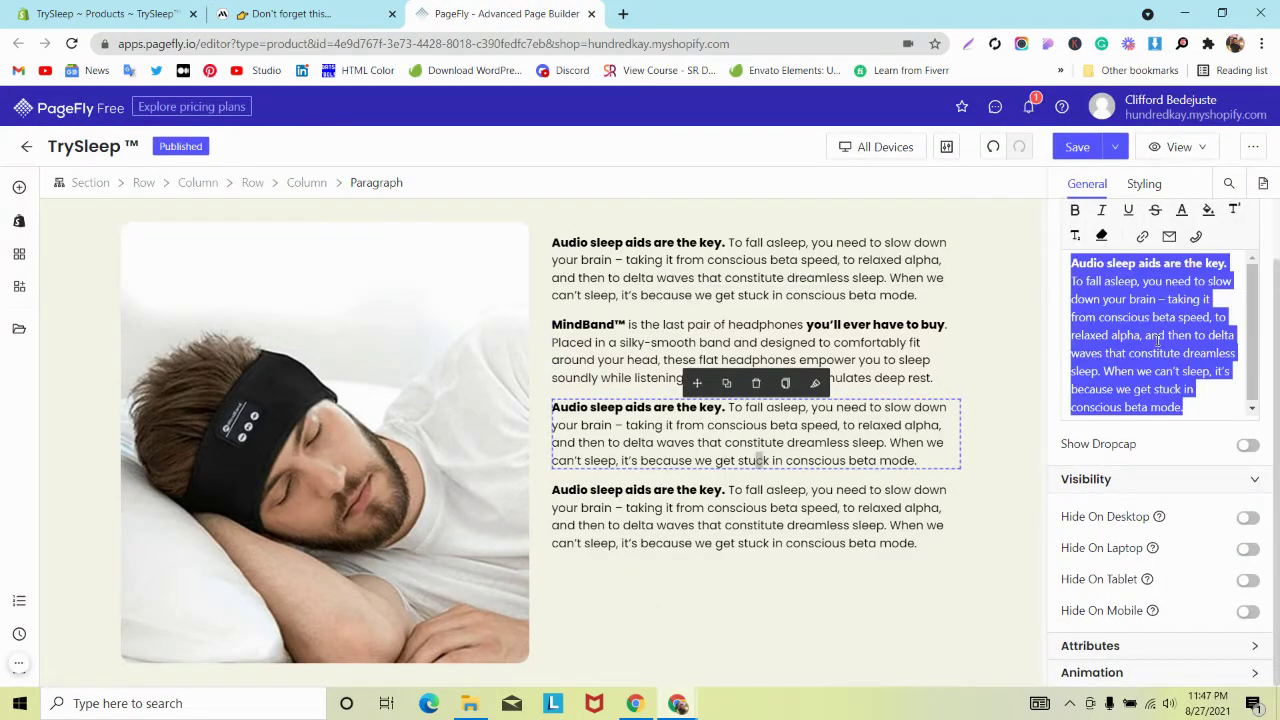
key(super+v)
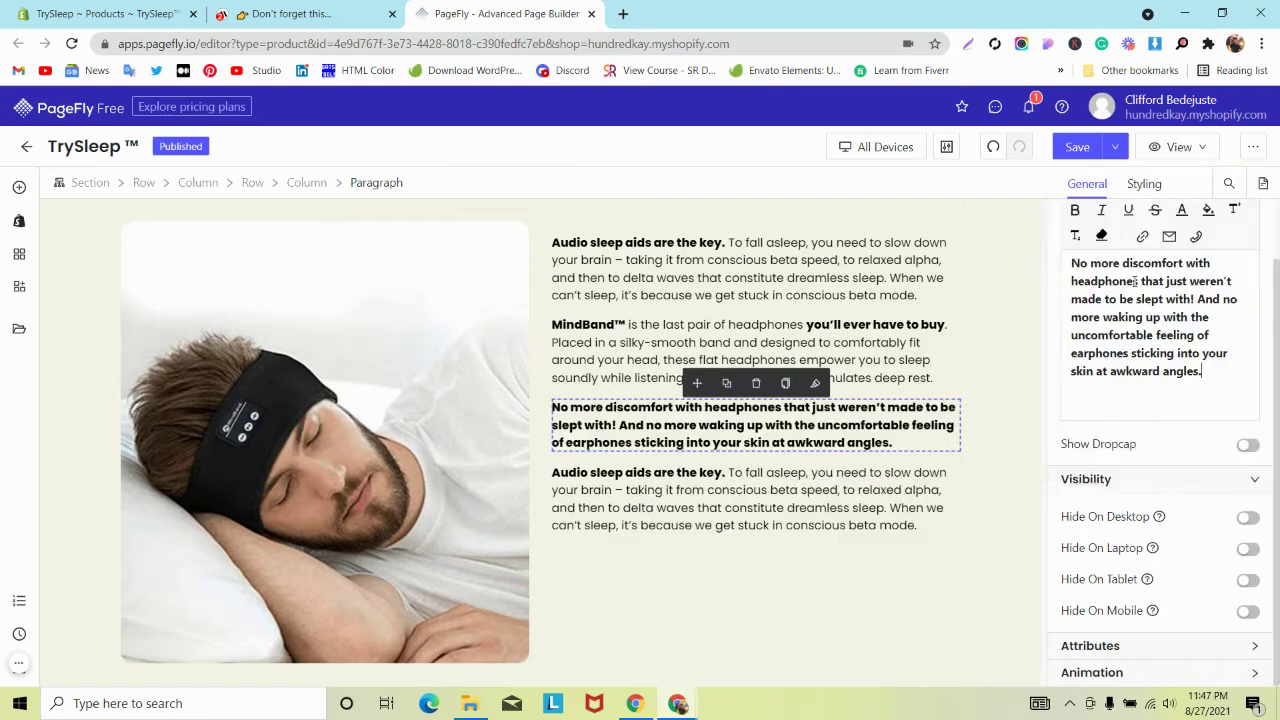
click(1150, 295)
Try to replace the fourth paragraph's text with the text copied from the MindBand page
click(743, 519)
click(1119, 390)
key(ctrl+a)
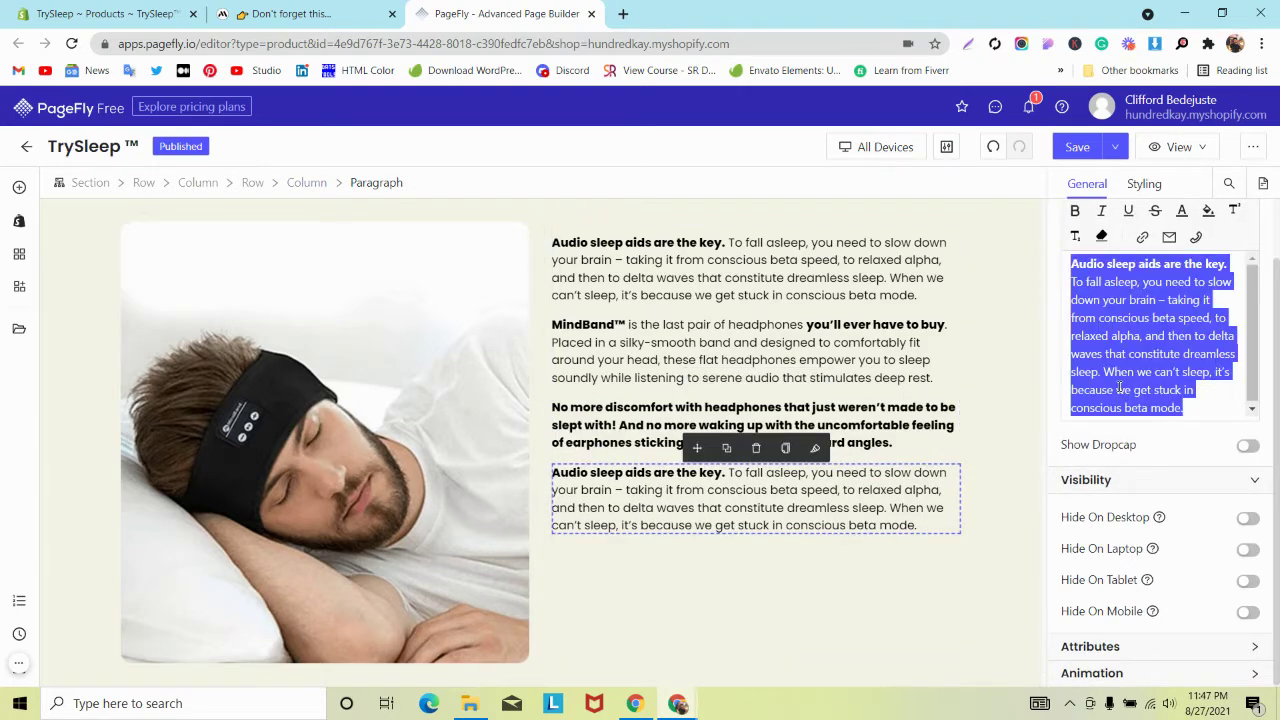
key(super+v)
click(1096, 250)
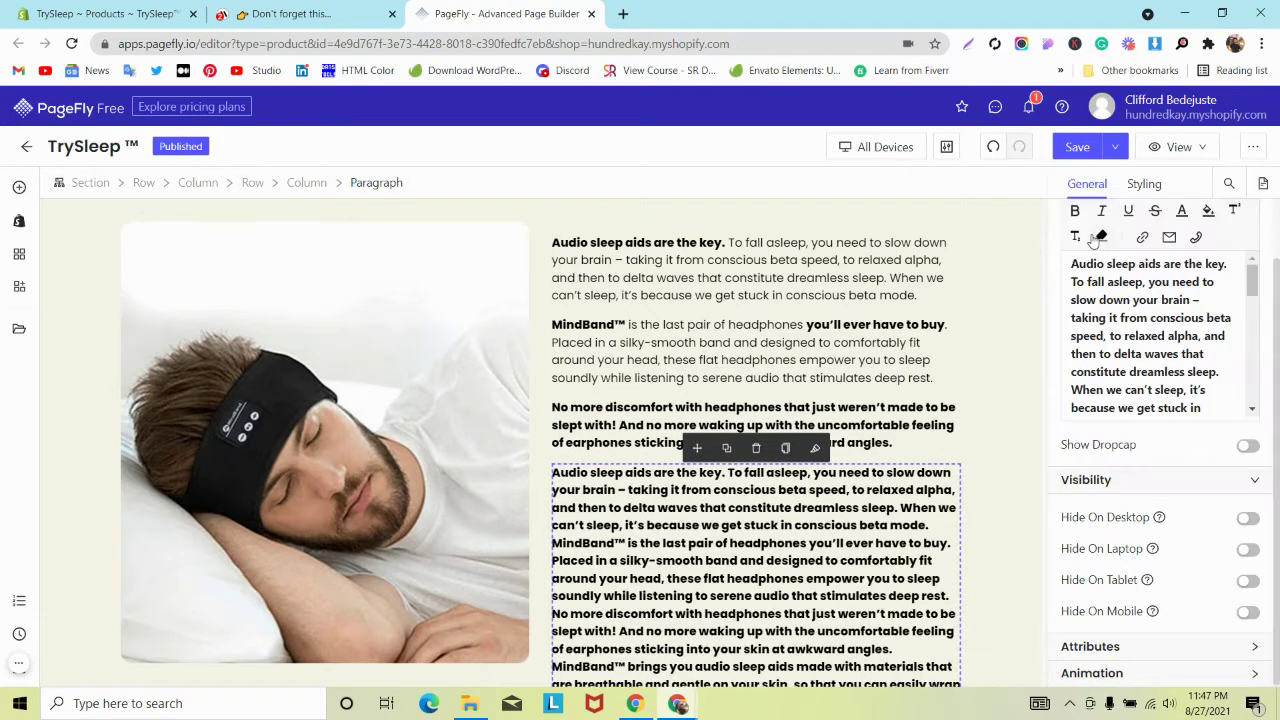
Remove the bold formatting from the whole third paragraph
click(921, 428)
click(1130, 375)
key(ctrl+a)
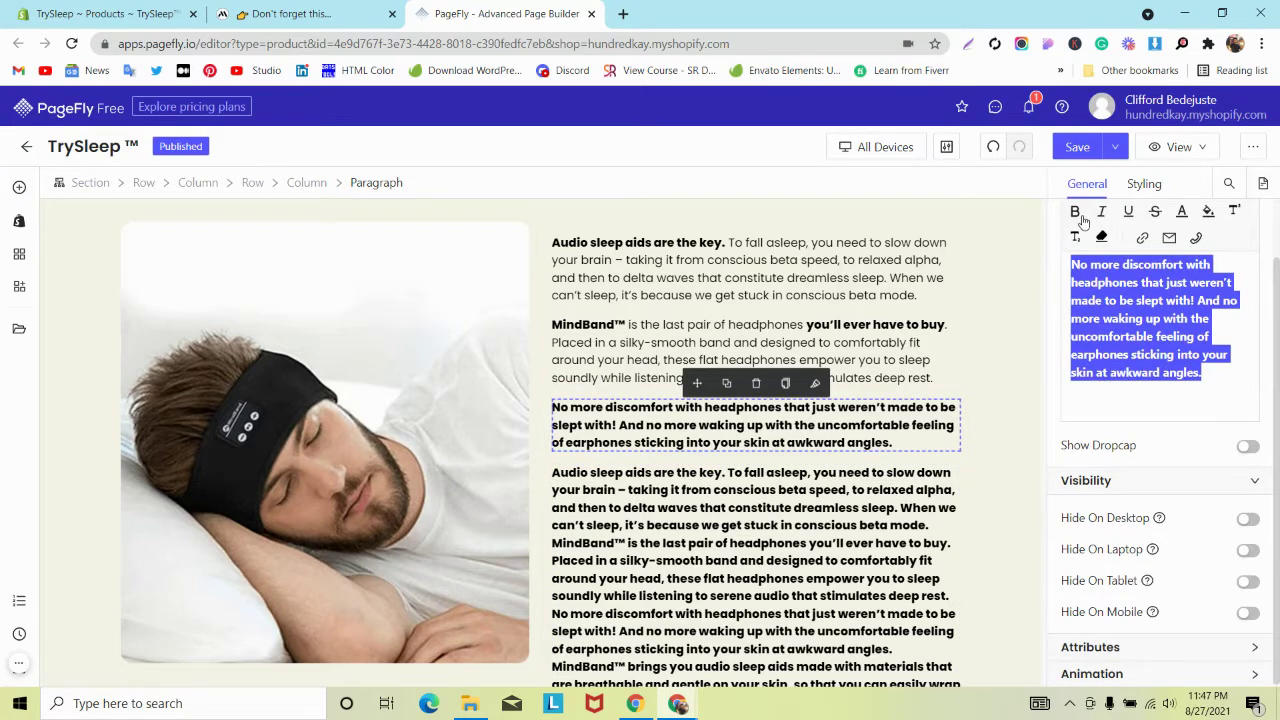
click(1076, 213)
Make "No more discomfort" at the start of the third paragraph bold, matching the MindBand page
click(352, 8)
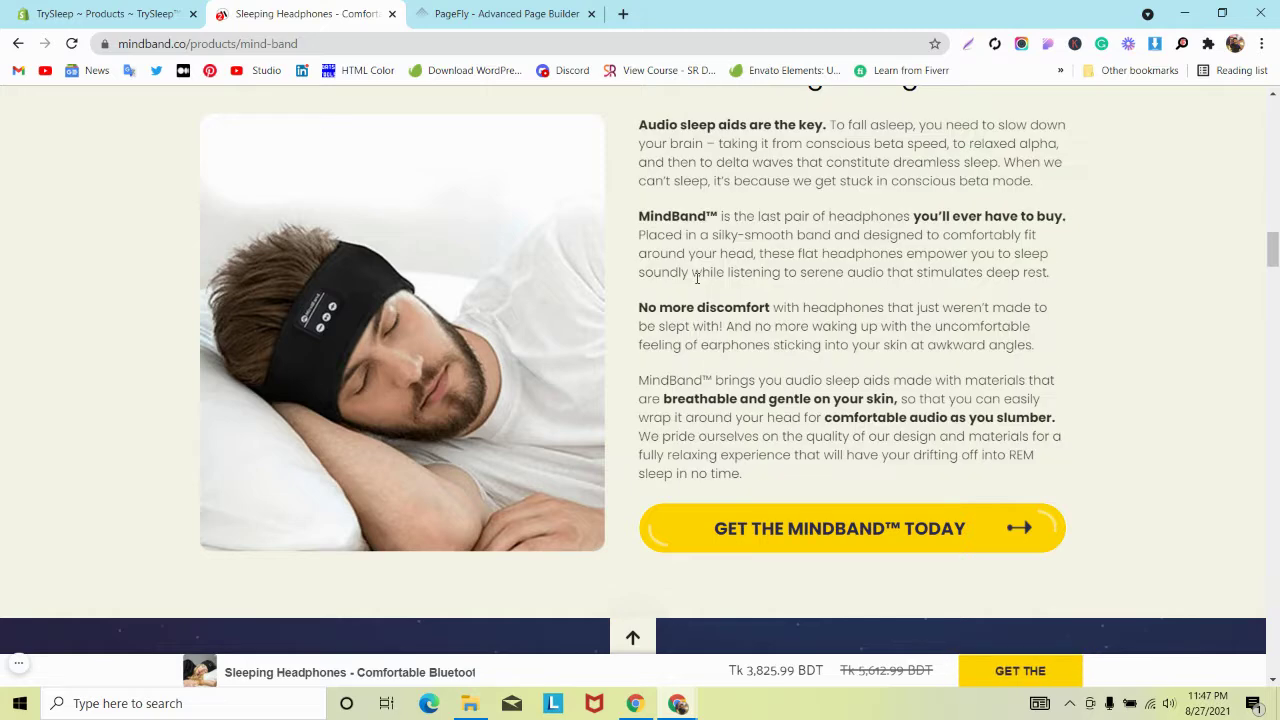
click(516, 5)
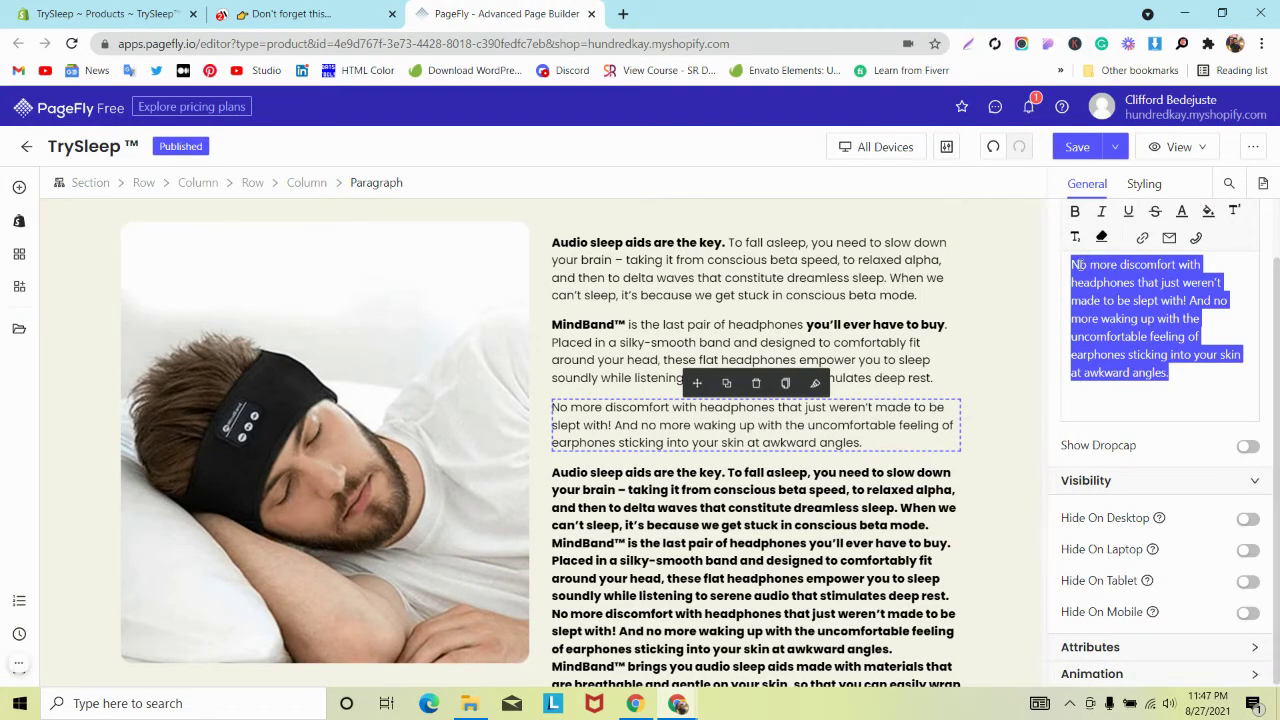
click(1078, 263)
drag(1088, 264, 1163, 264)
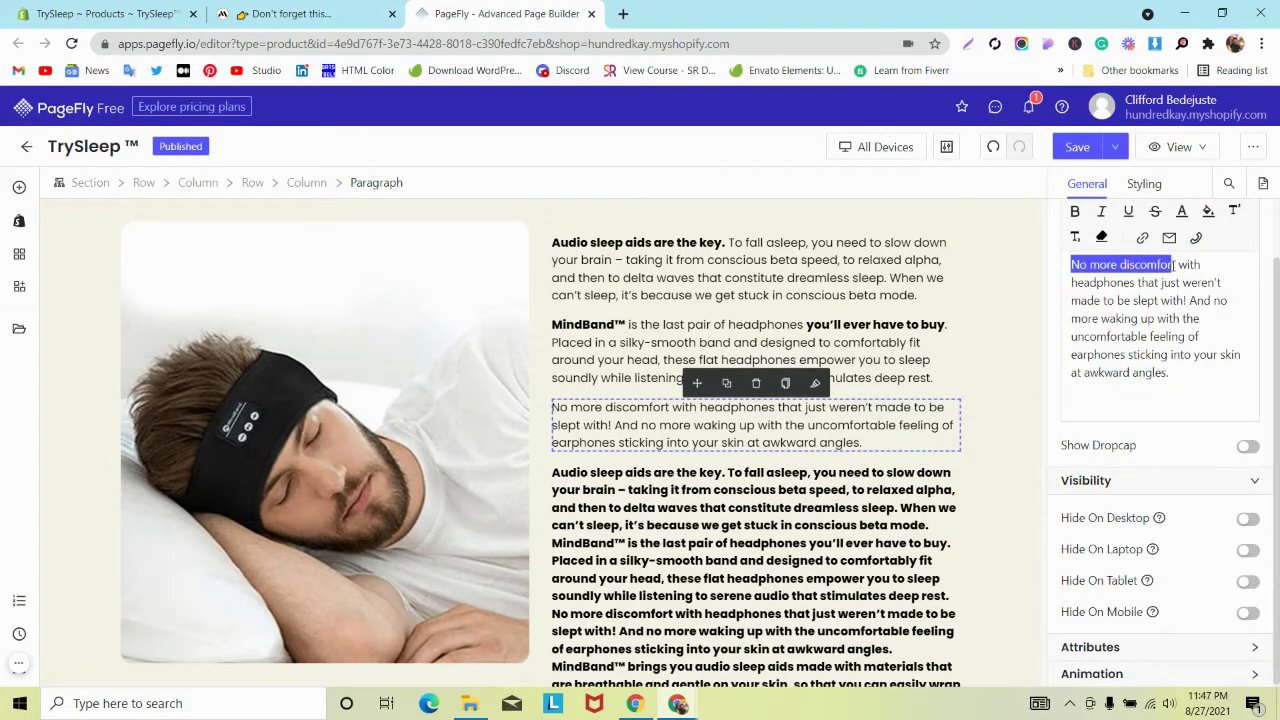
click(1075, 211)
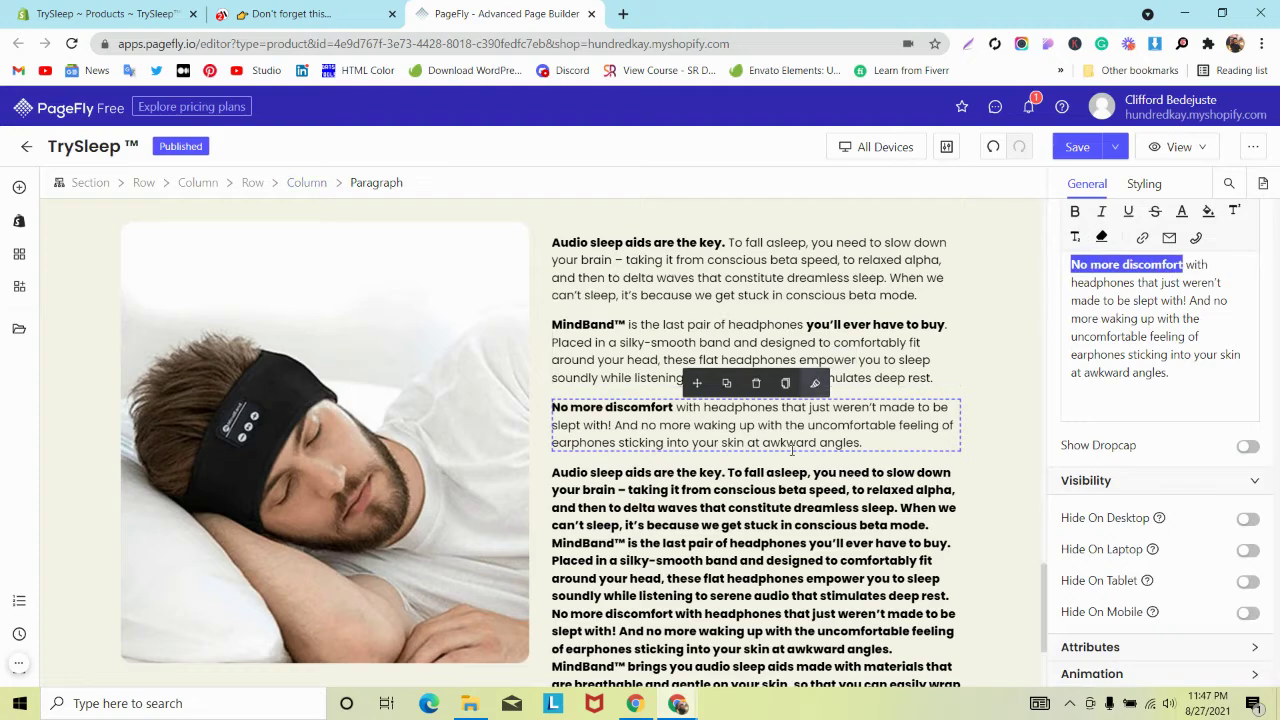
Remove the bold formatting from the whole fourth paragraph
click(778, 488)
key(ctrl+a)
click(1130, 318)
key(ctrl+a)
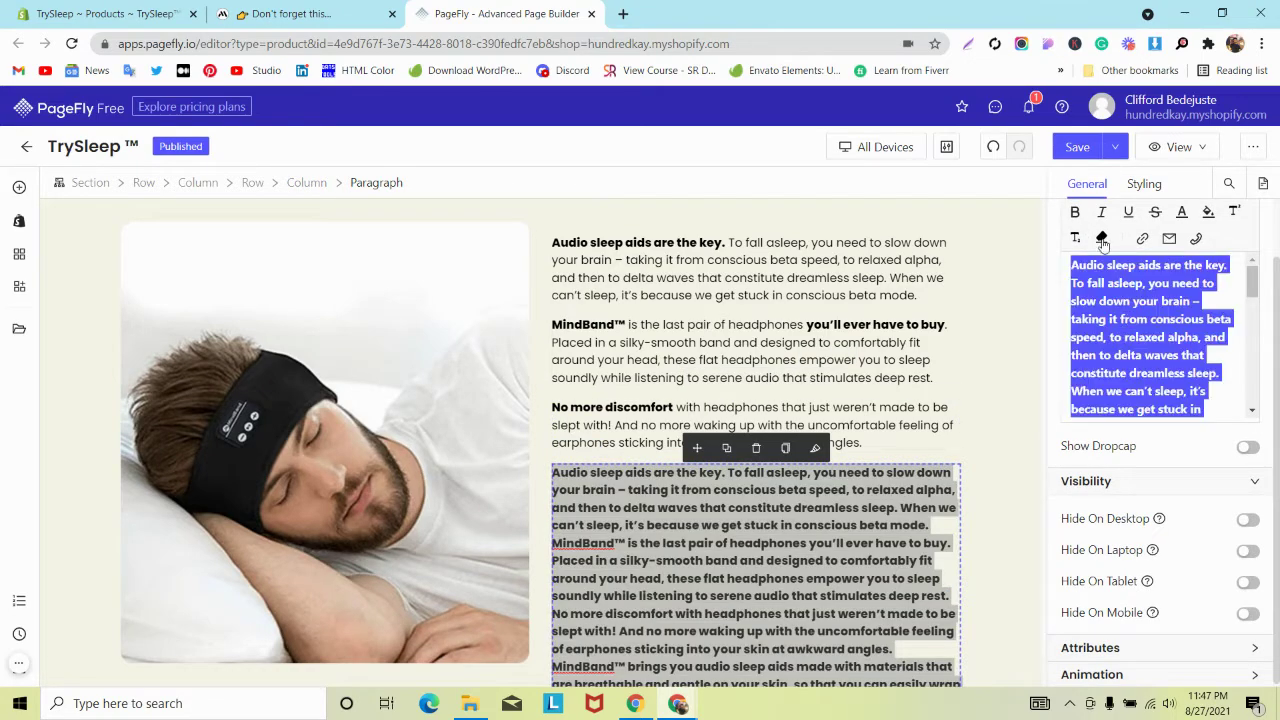
click(1077, 212)
scroll(760, 350, down, 1)
Replace the fourth paragraph's text with the "MindBand™ brings you audio sleep aids" paragraph copied from the MindBand page
click(300, 14)
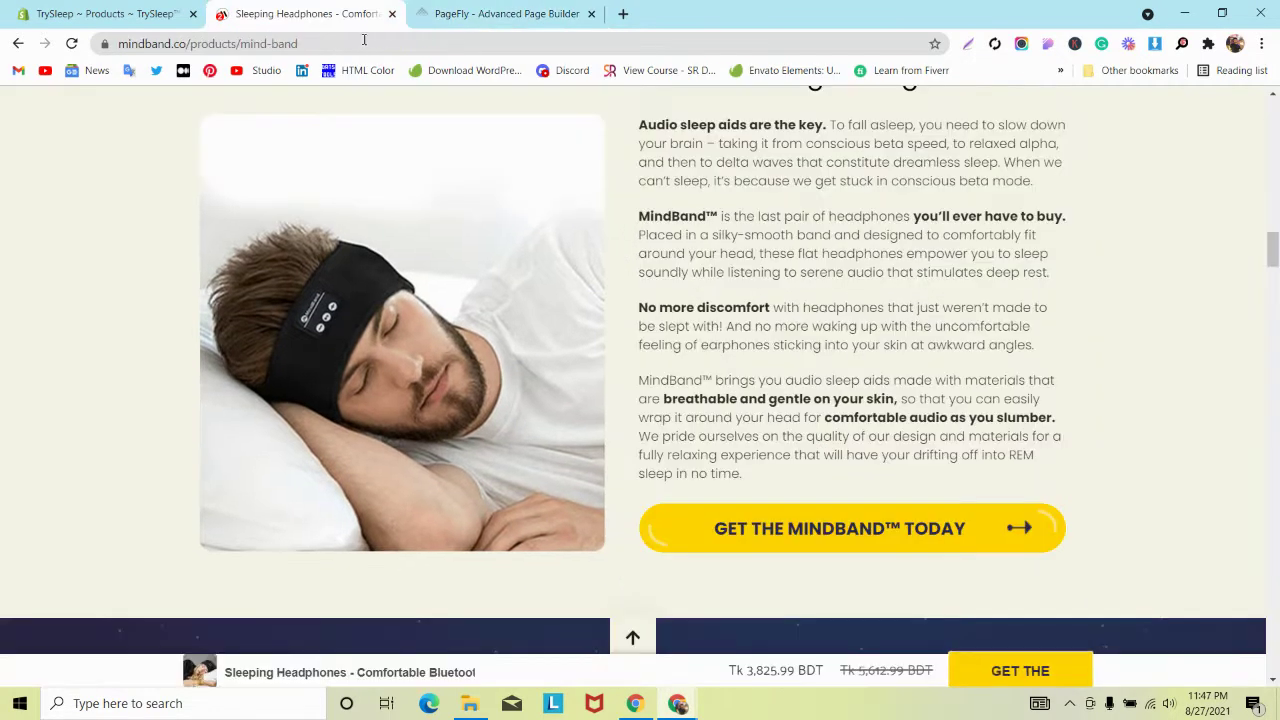
key(ctrl+Tab)
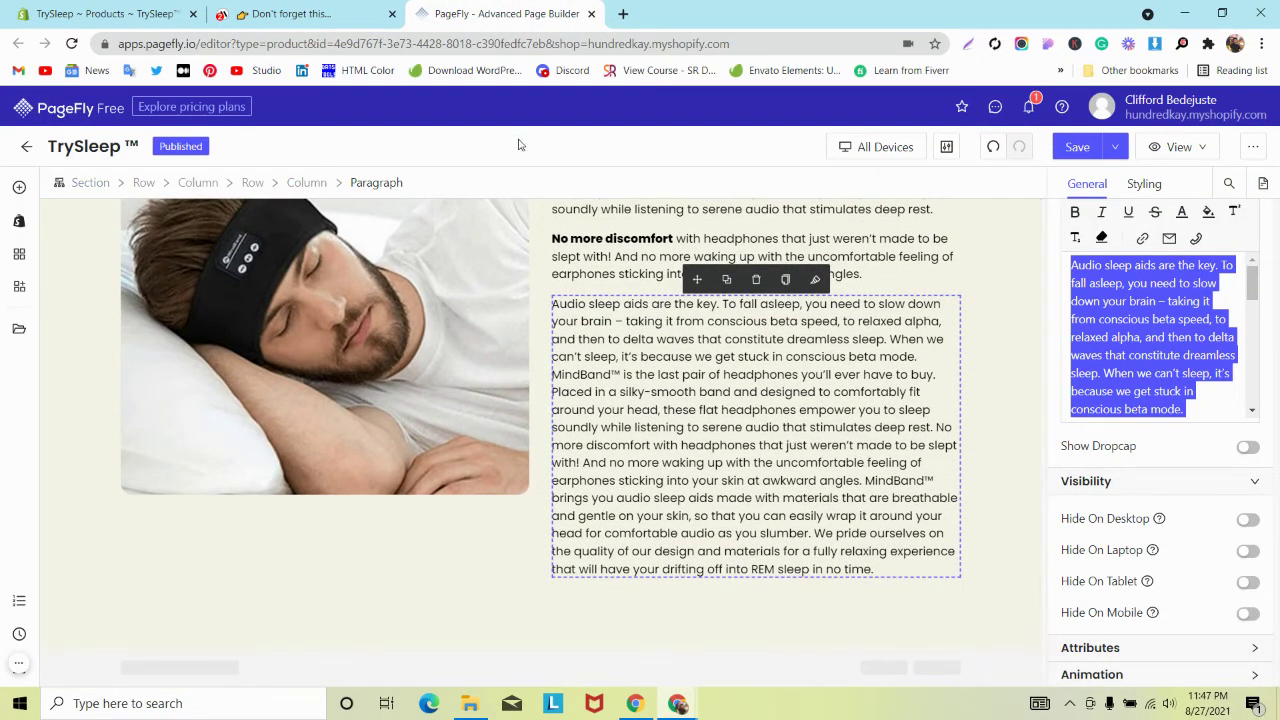
click(354, 14)
triple_click(722, 417)
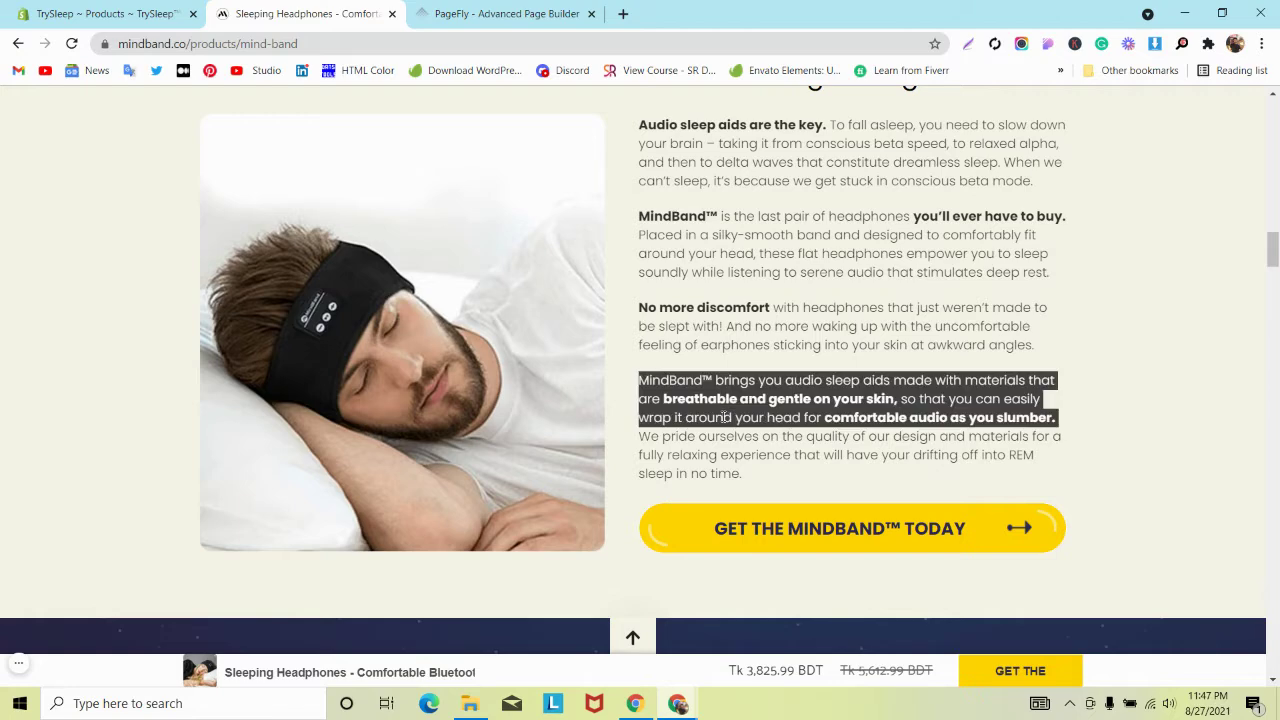
click(731, 432)
drag(640, 380, 767, 476)
key(ctrl+c)
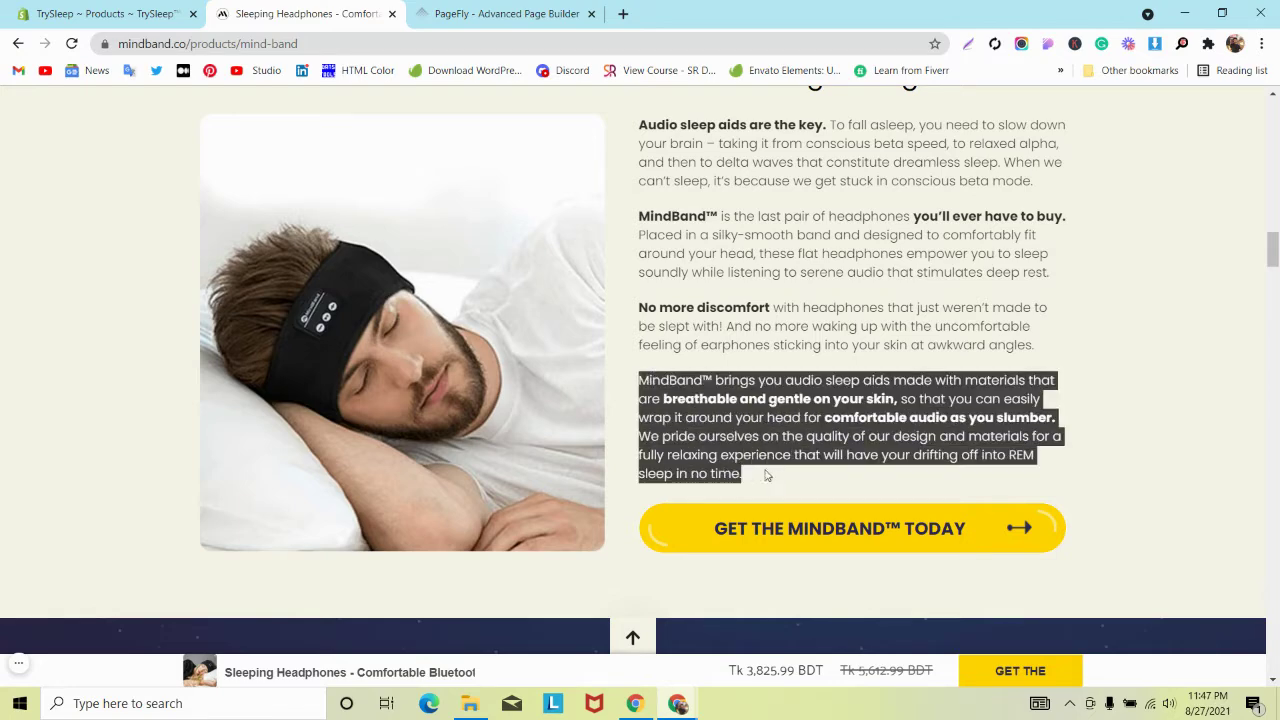
click(500, 14)
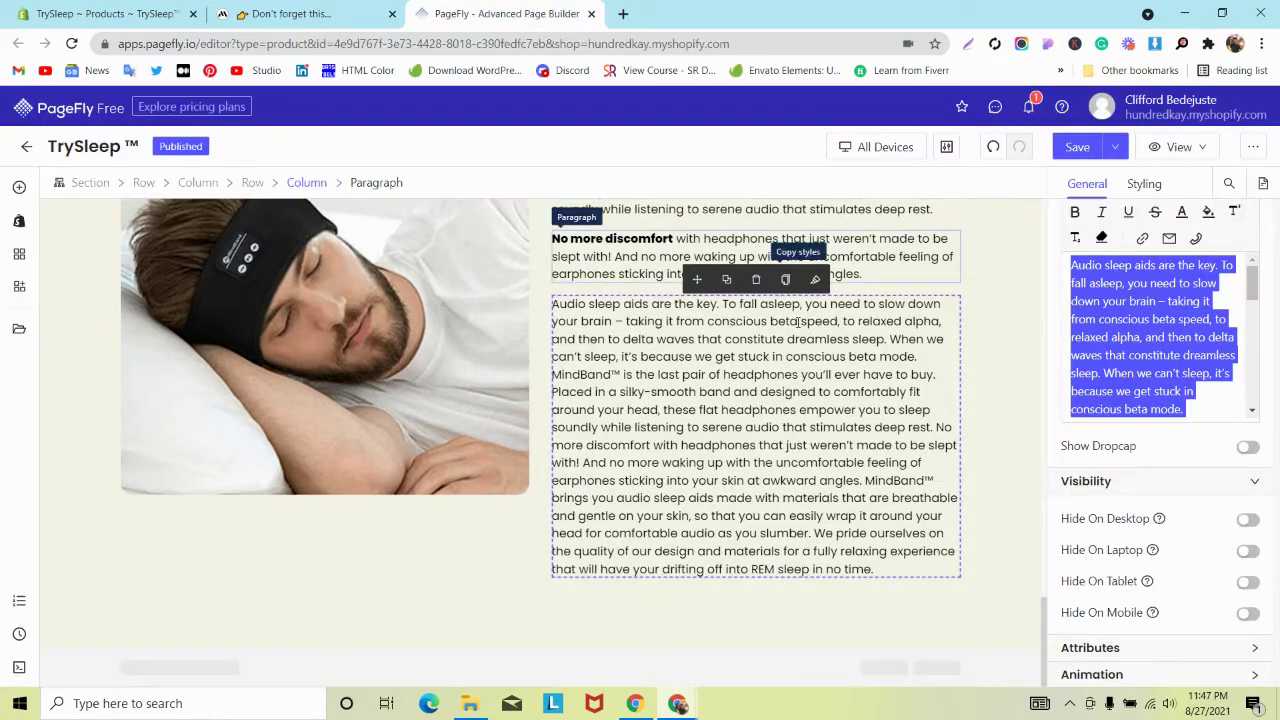
double_click(1092, 337)
key(ctrl+a)
key(ctrl+v)
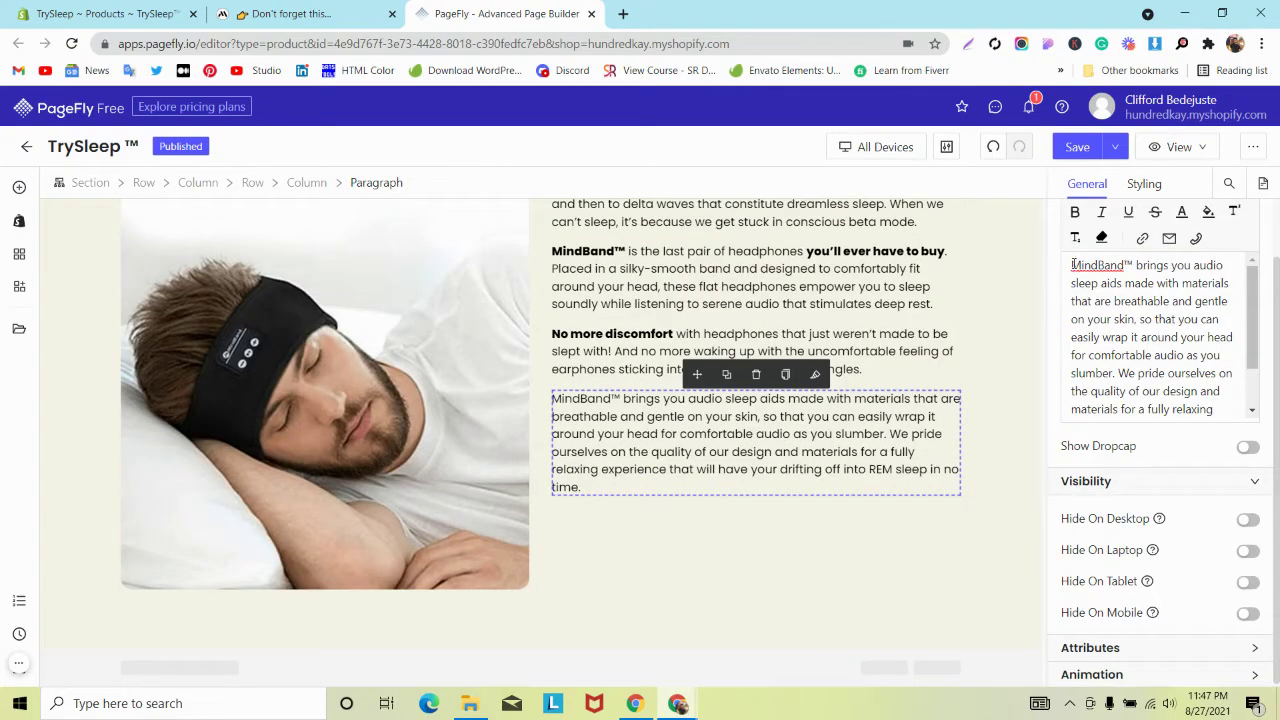
Make "MindBand™" at the start of the fourth paragraph bold and compare the paragraph with the MindBand page
drag(1072, 265, 1127, 266)
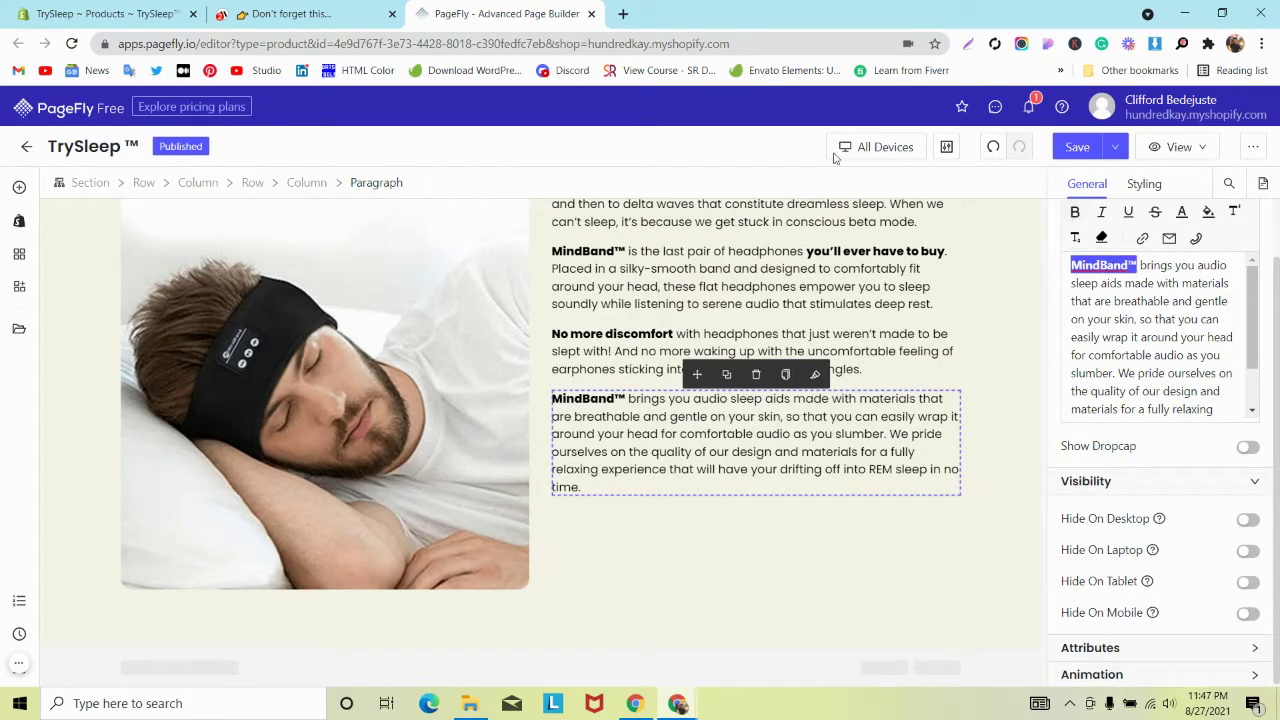
click(330, 14)
click(742, 373)
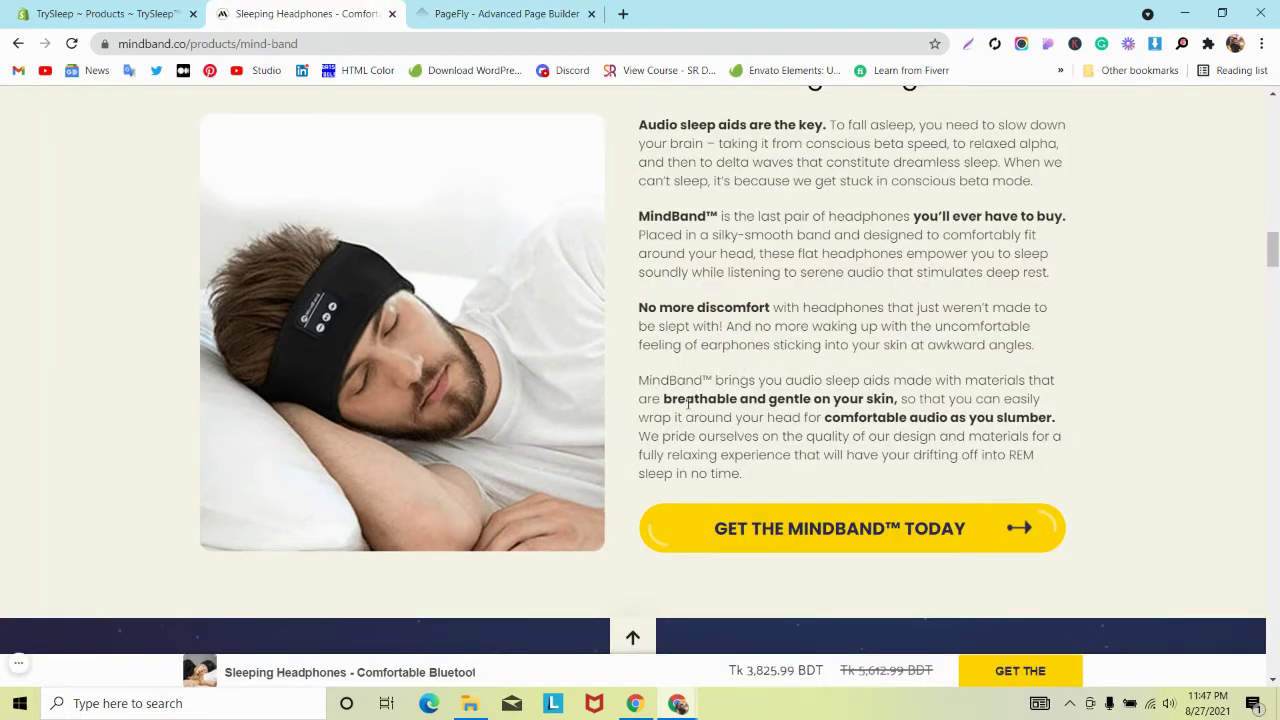
click(500, 14)
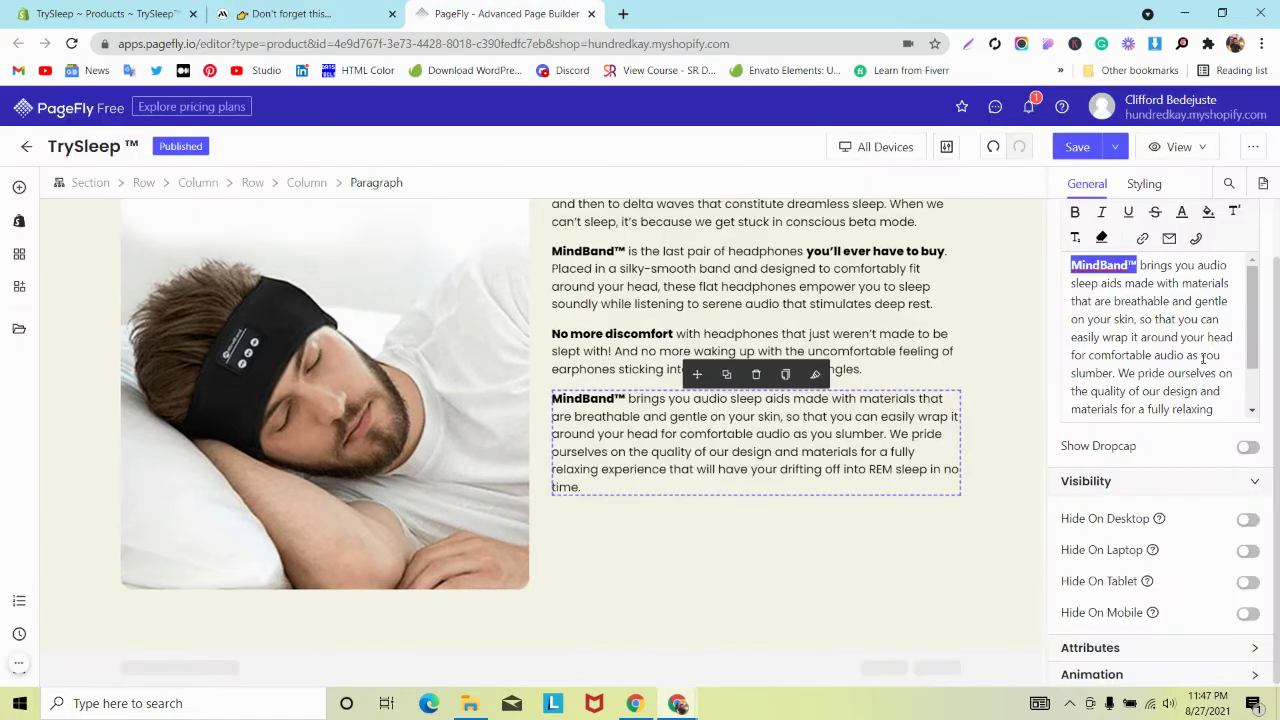
Make the phrase "breathable and gentle on your skin" in the fourth paragraph bold
scroll(1157, 337, down, 2)
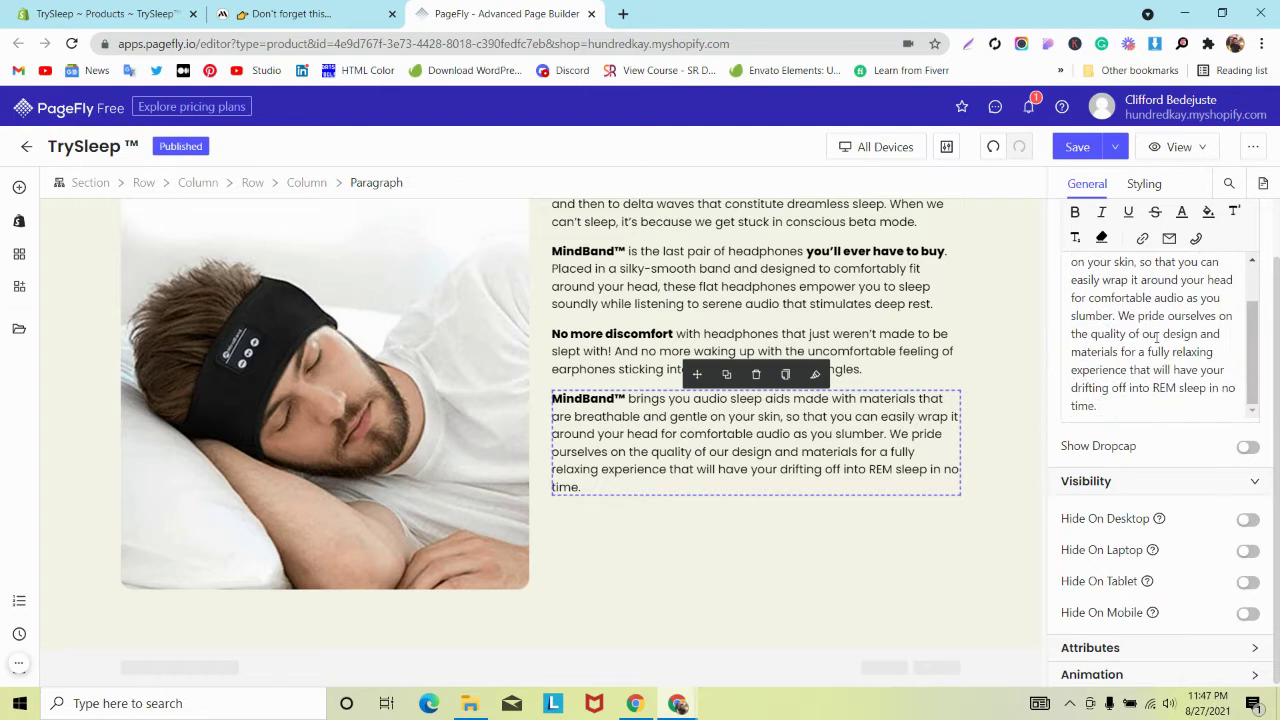
scroll(1157, 337, up, 2)
scroll(1157, 337, down, 2)
scroll(1157, 337, up, 2)
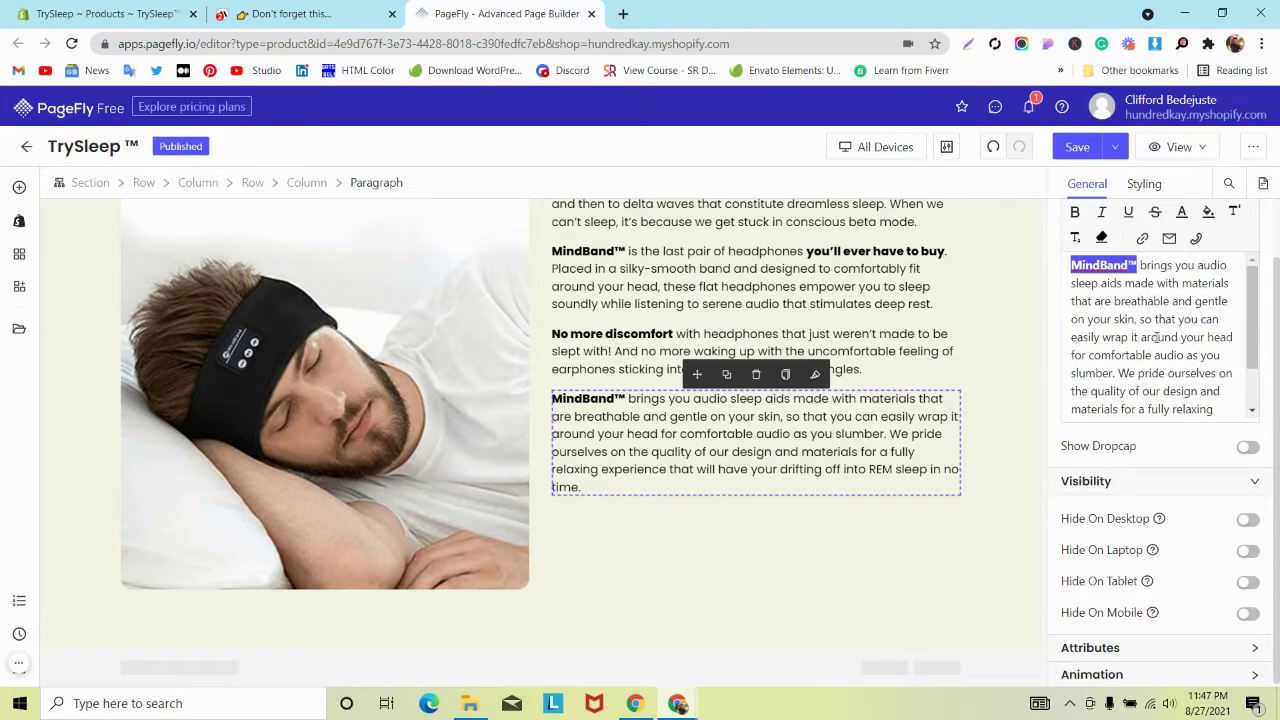
drag(1116, 301, 1133, 318)
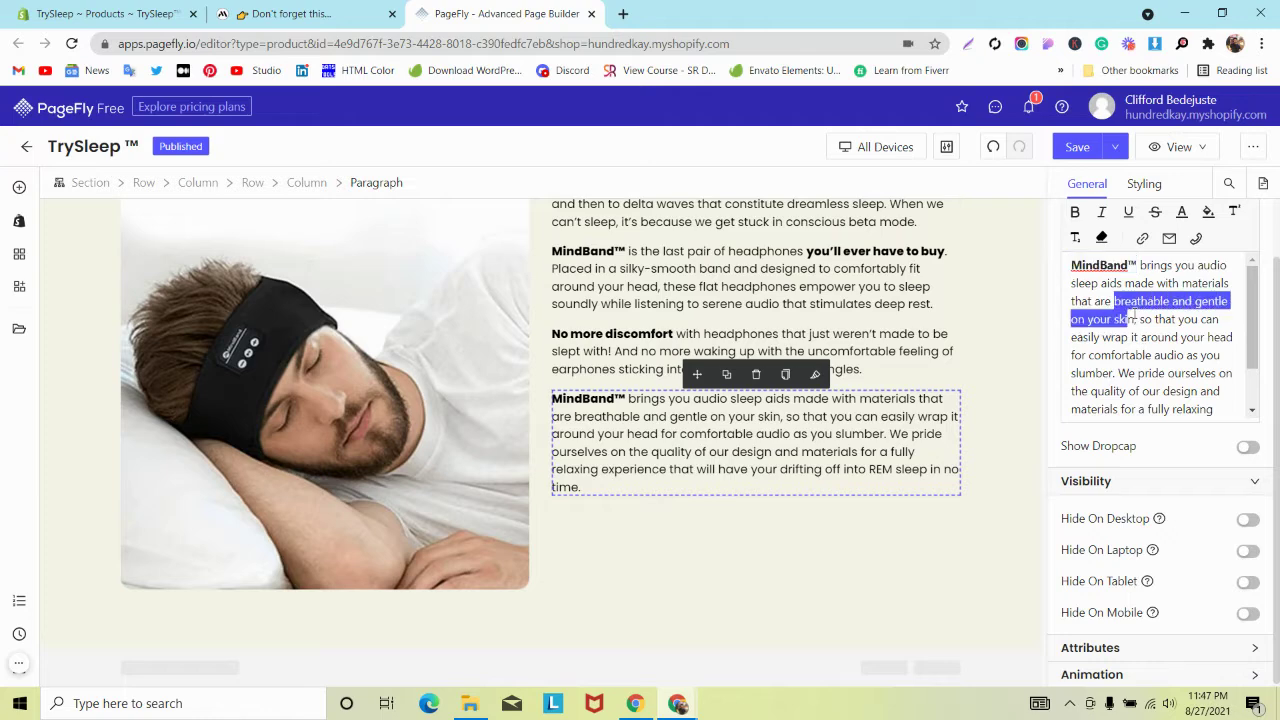
click(1075, 214)
Make the phrase "comfortable audio as you slumber" in the fourth paragraph bold and compare the paragraph with the MindBand page
scroll(1130, 334, down, 1)
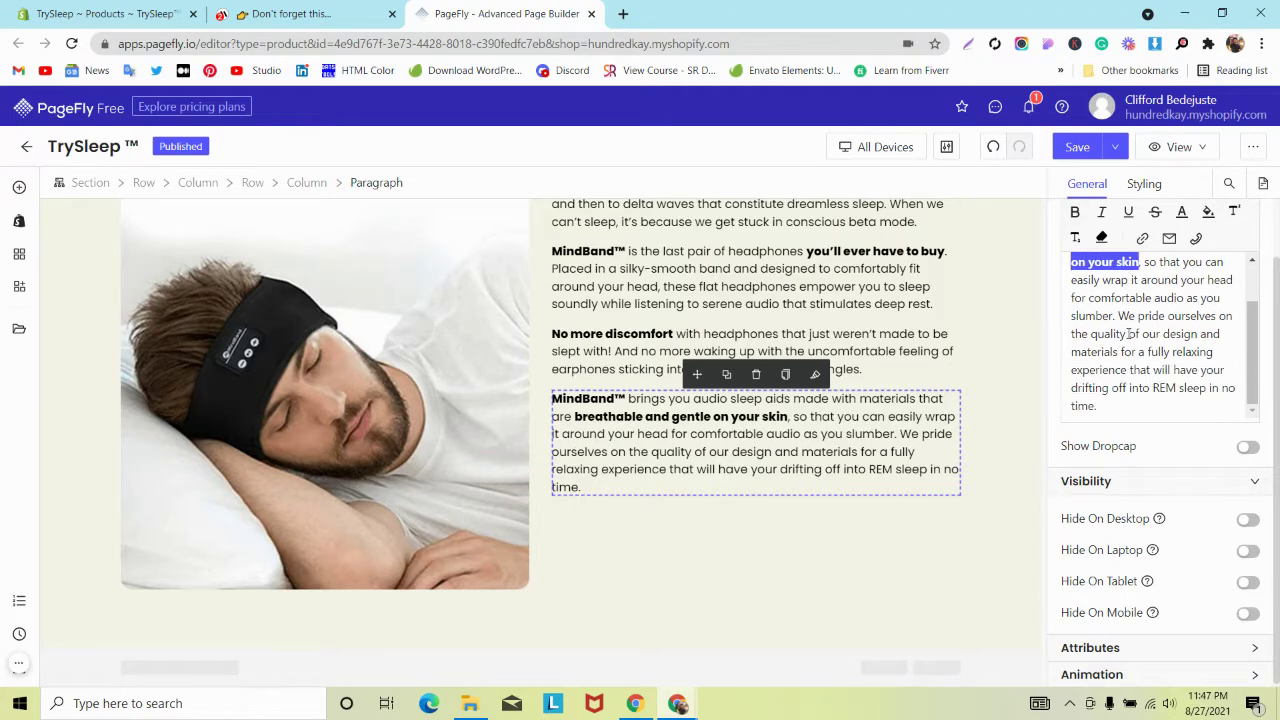
click(369, 8)
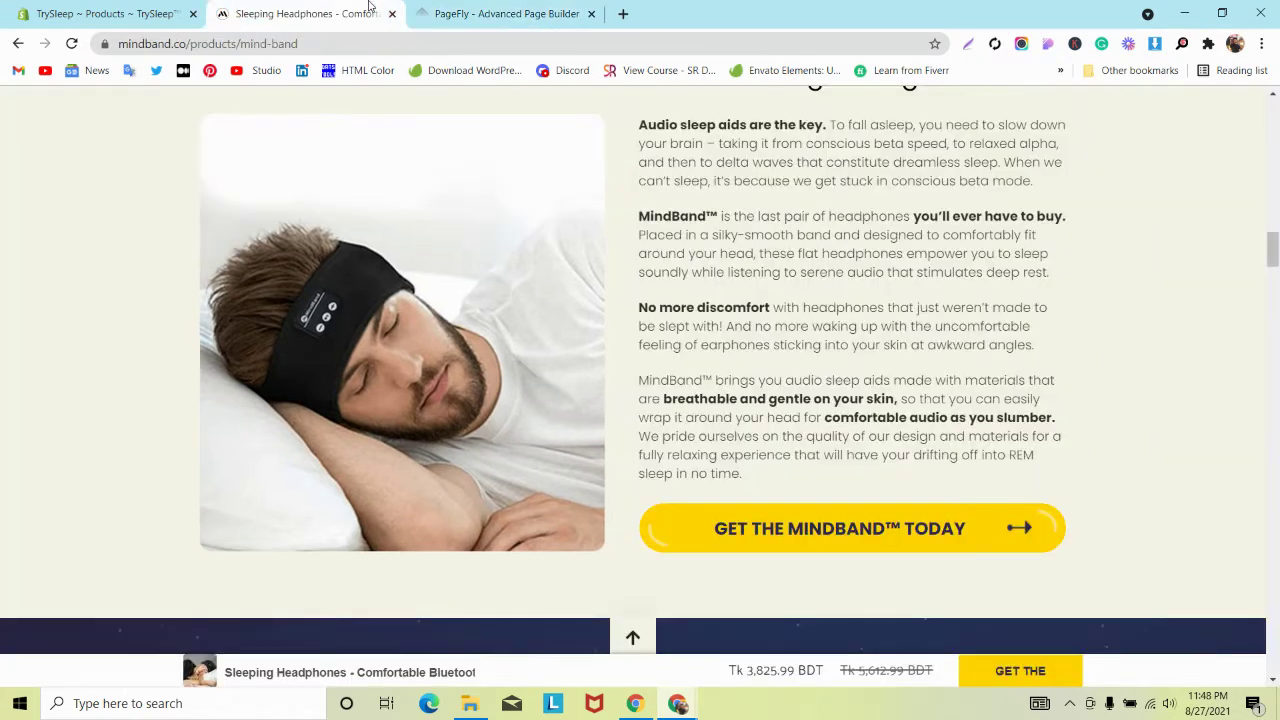
click(441, 6)
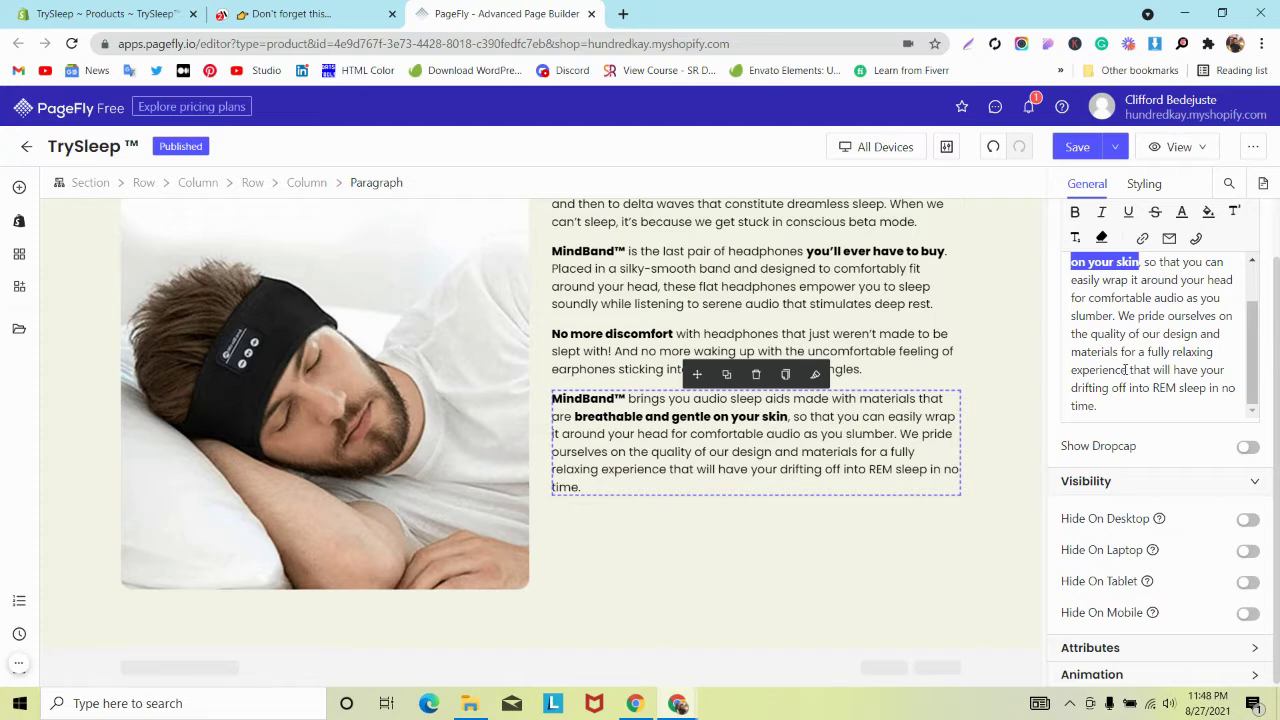
click(280, 9)
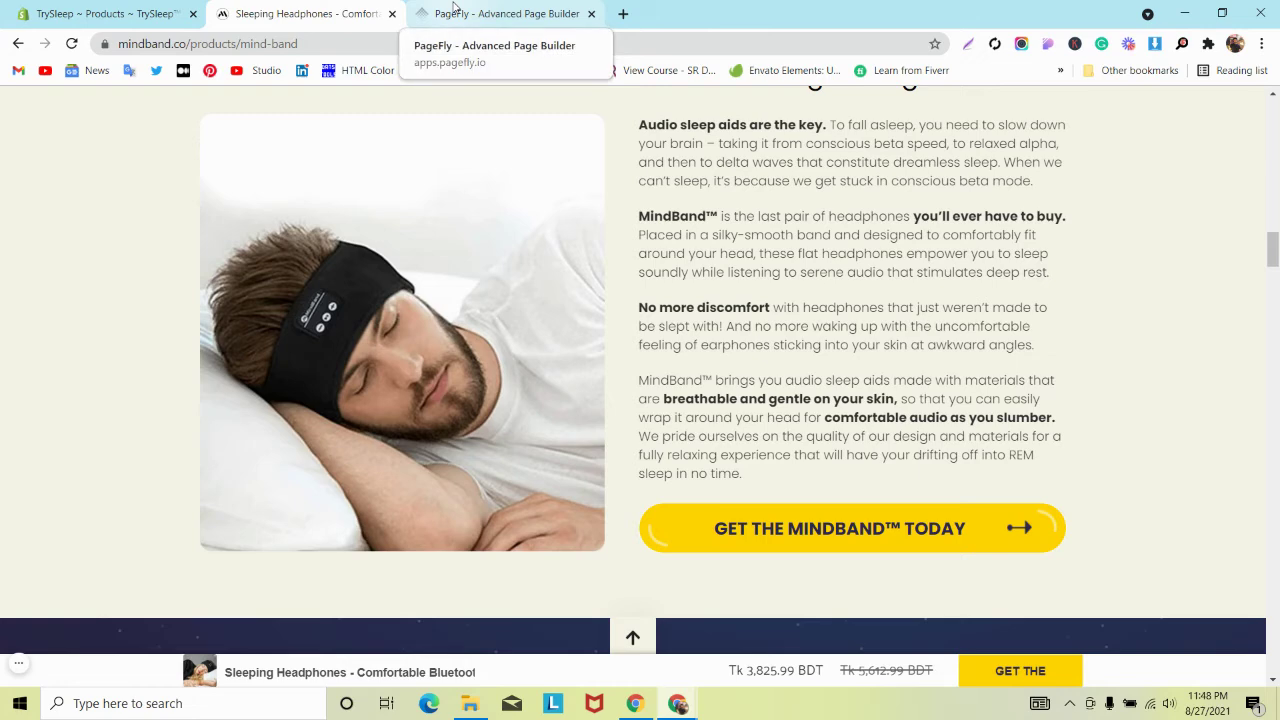
click(453, 8)
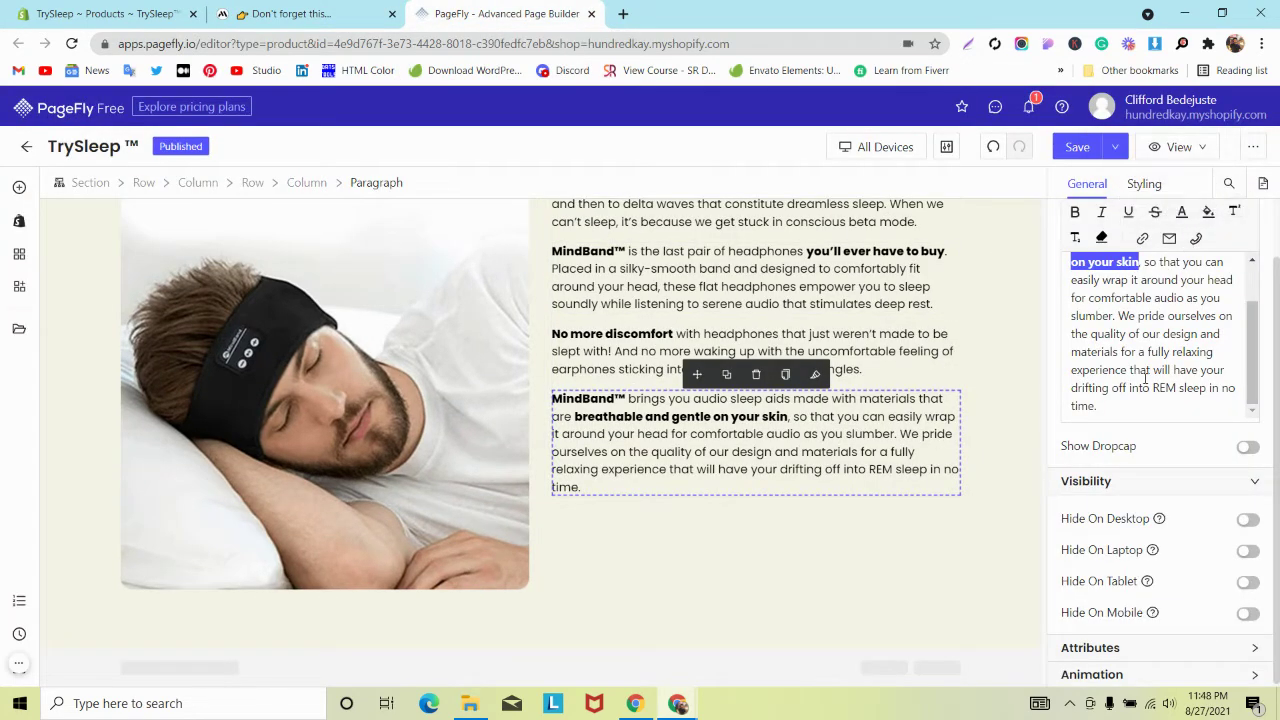
scroll(1145, 378, down, 1)
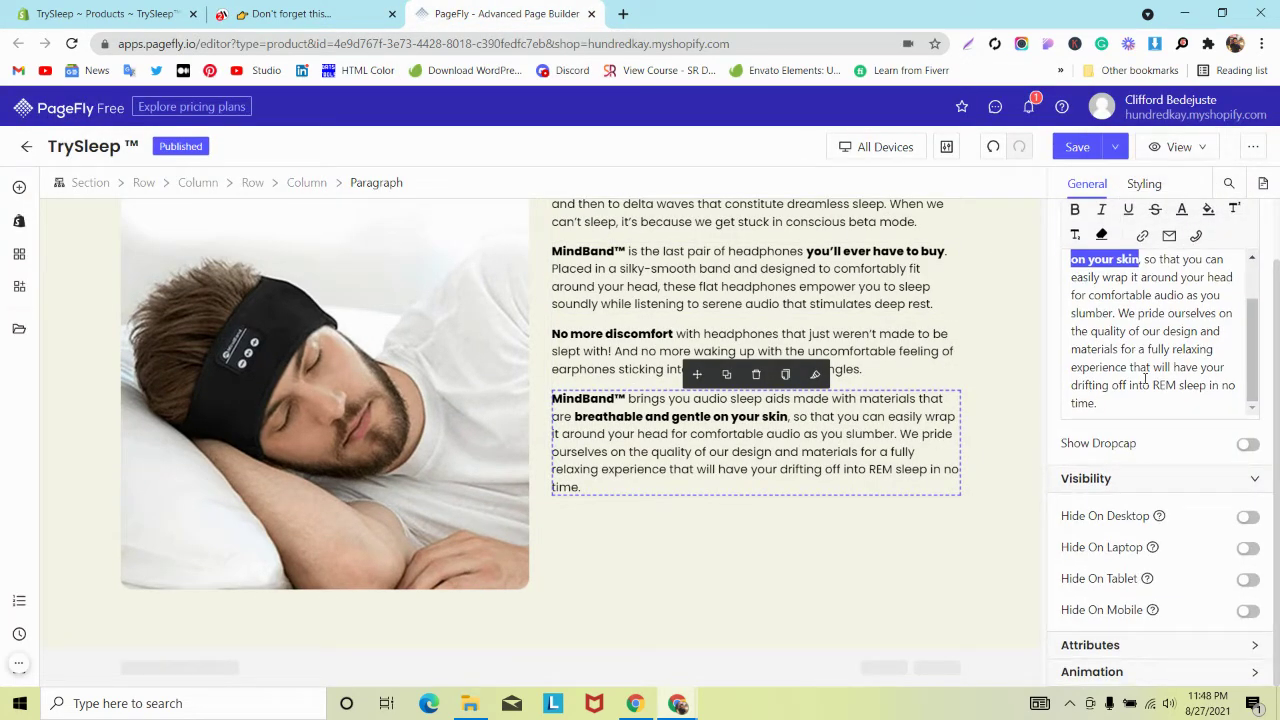
scroll(1145, 378, up, 1)
scroll(1145, 378, down, 1)
click(1145, 378)
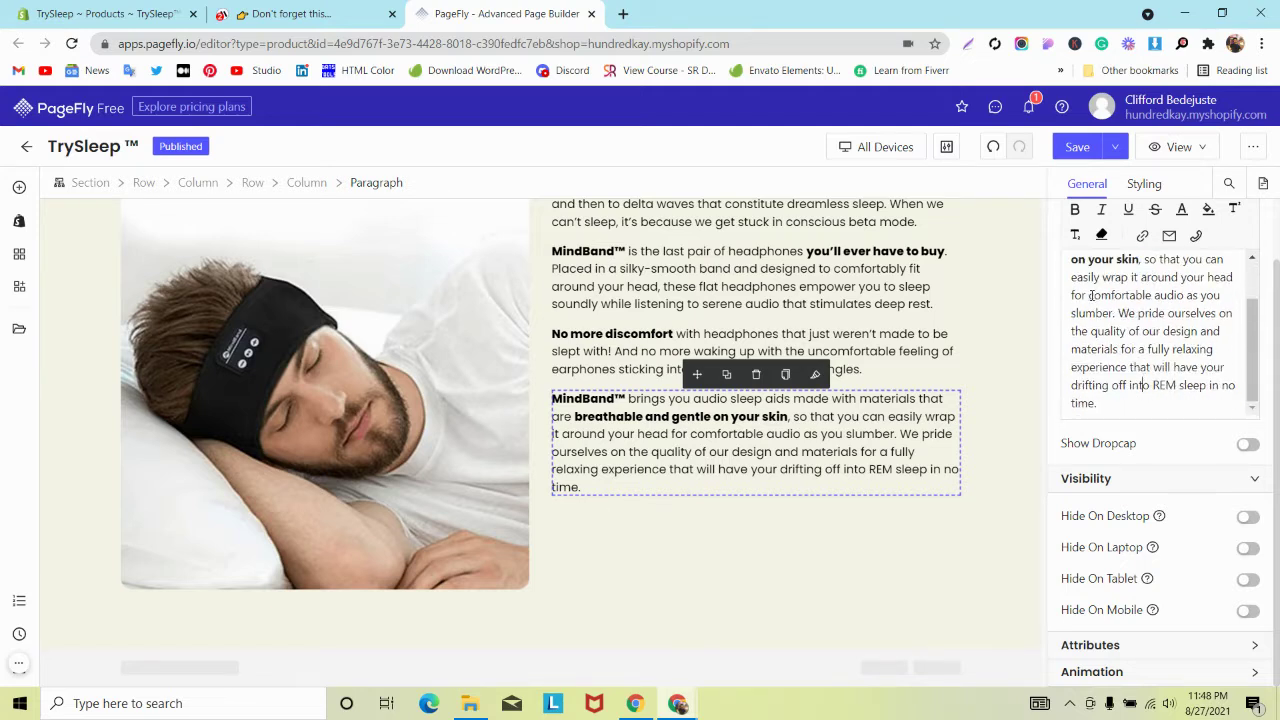
drag(1100, 299, 1110, 313)
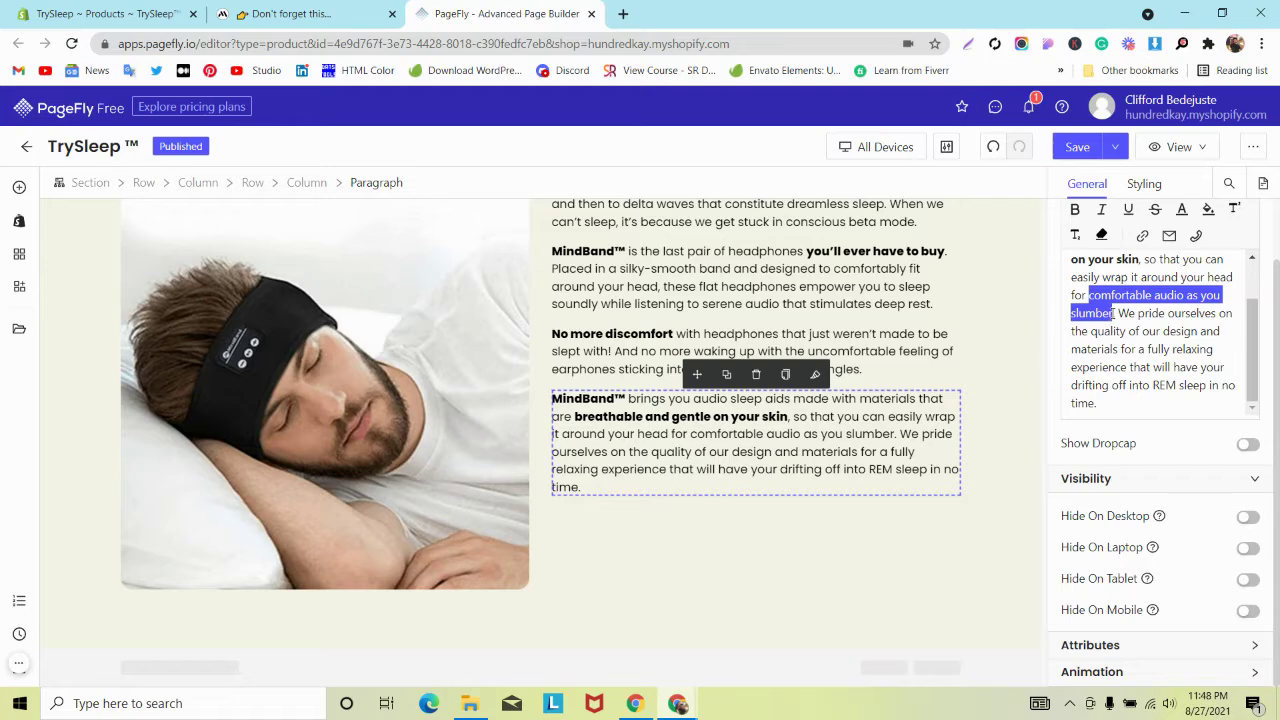
click(1076, 208)
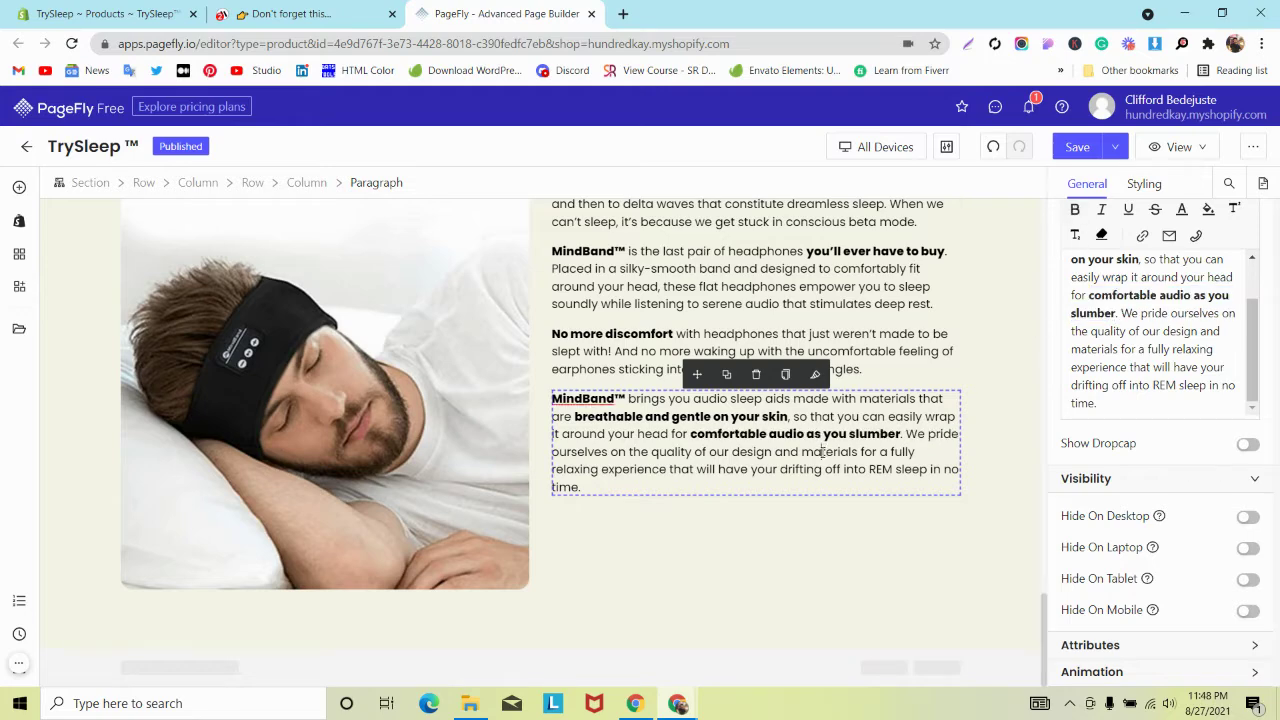
click(280, 18)
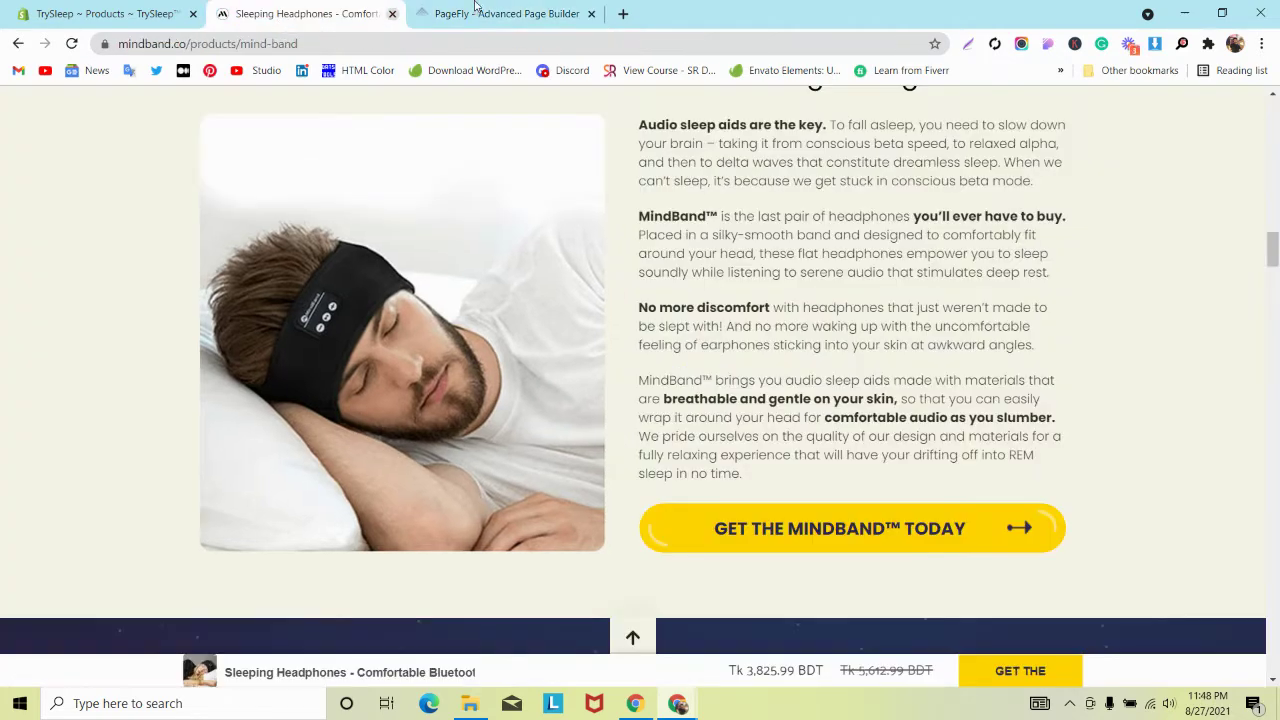
click(483, 10)
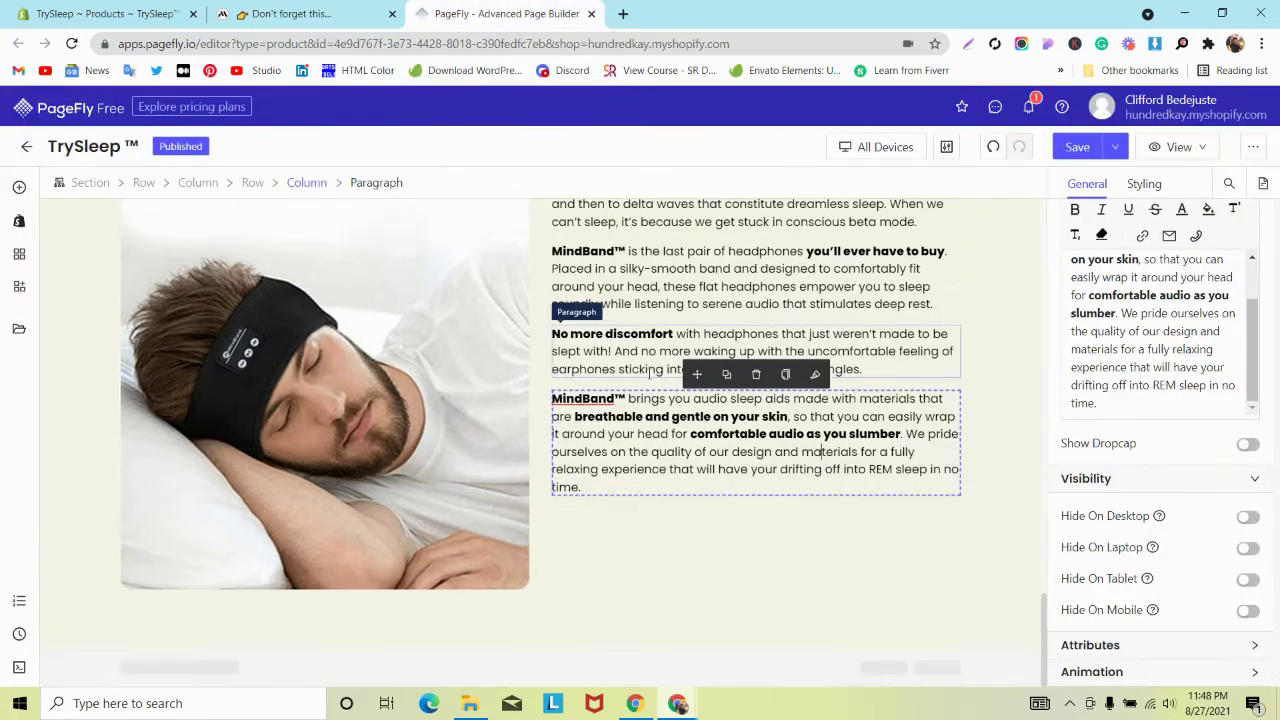
Find the Button element and add it directly below the fourth paragraph in the text column
click(17, 188)
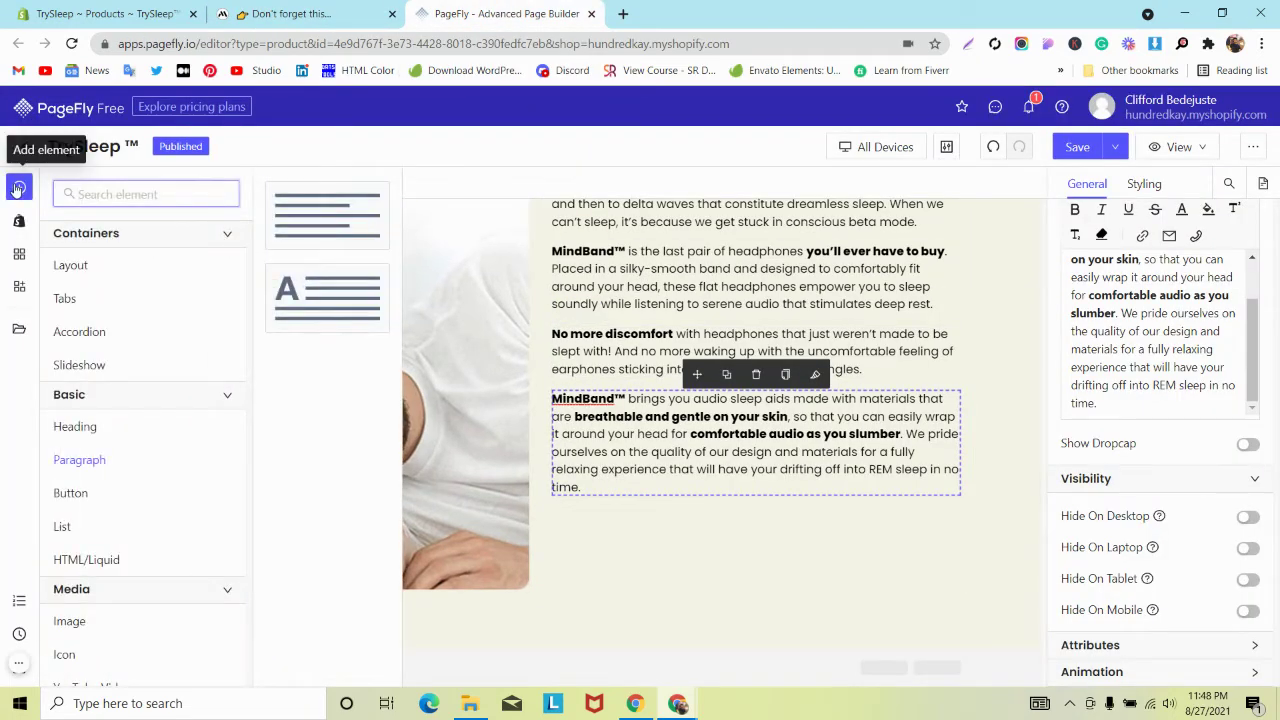
text(bun)
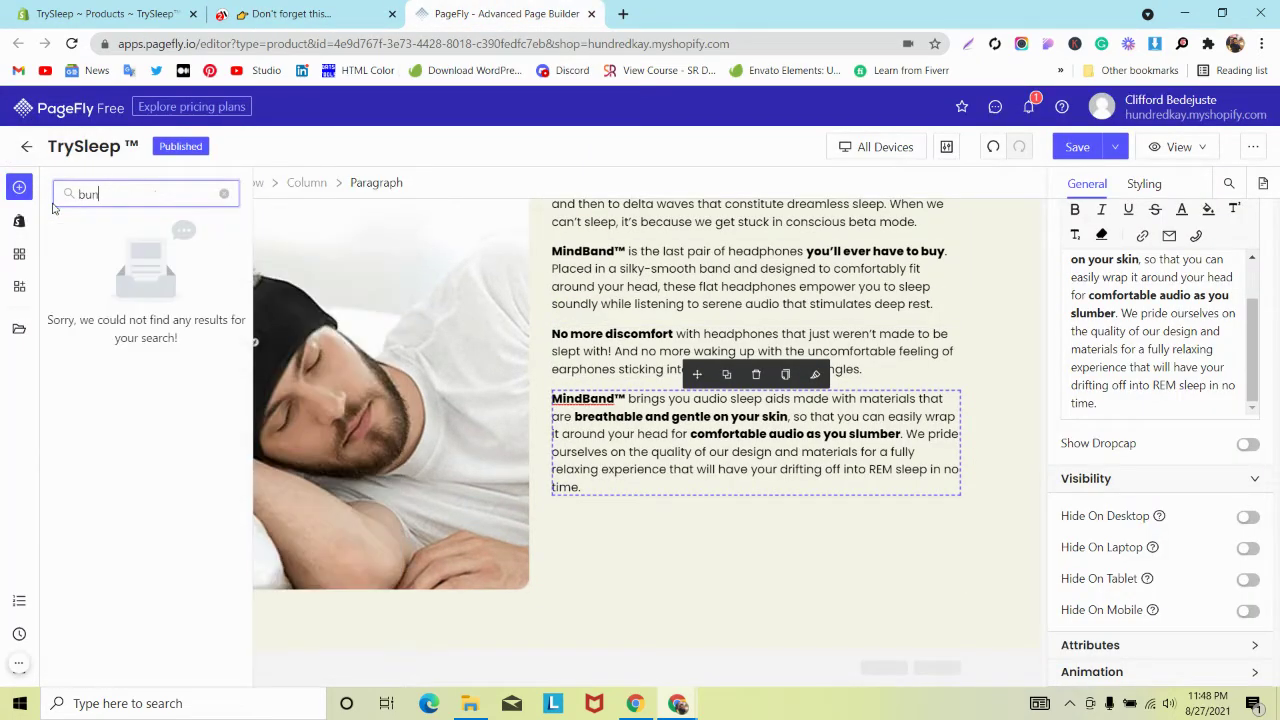
key(BackSpace)
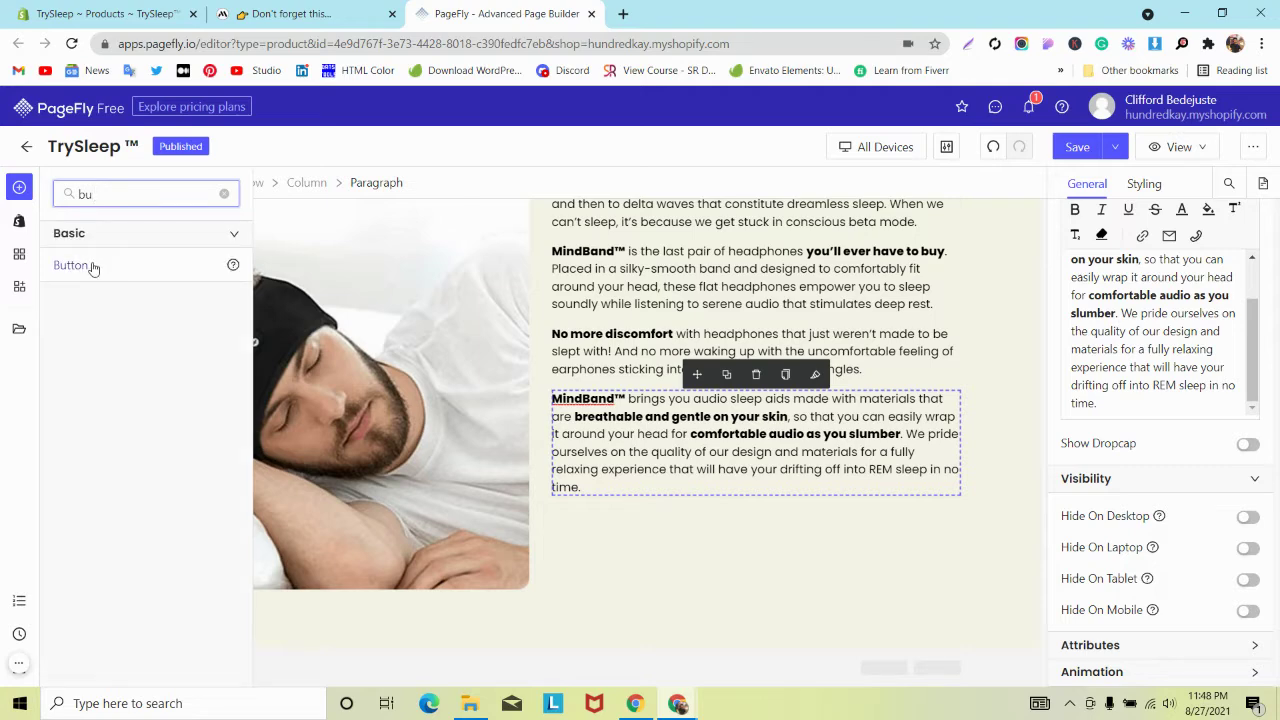
mouse_move(92, 268)
drag(363, 471, 636, 493)
Copy the styles of the "GET THE HEADPHONES TODAY" add-to-cart button and apply them to the new button below the fourth paragraph
scroll(423, 343, up, 3)
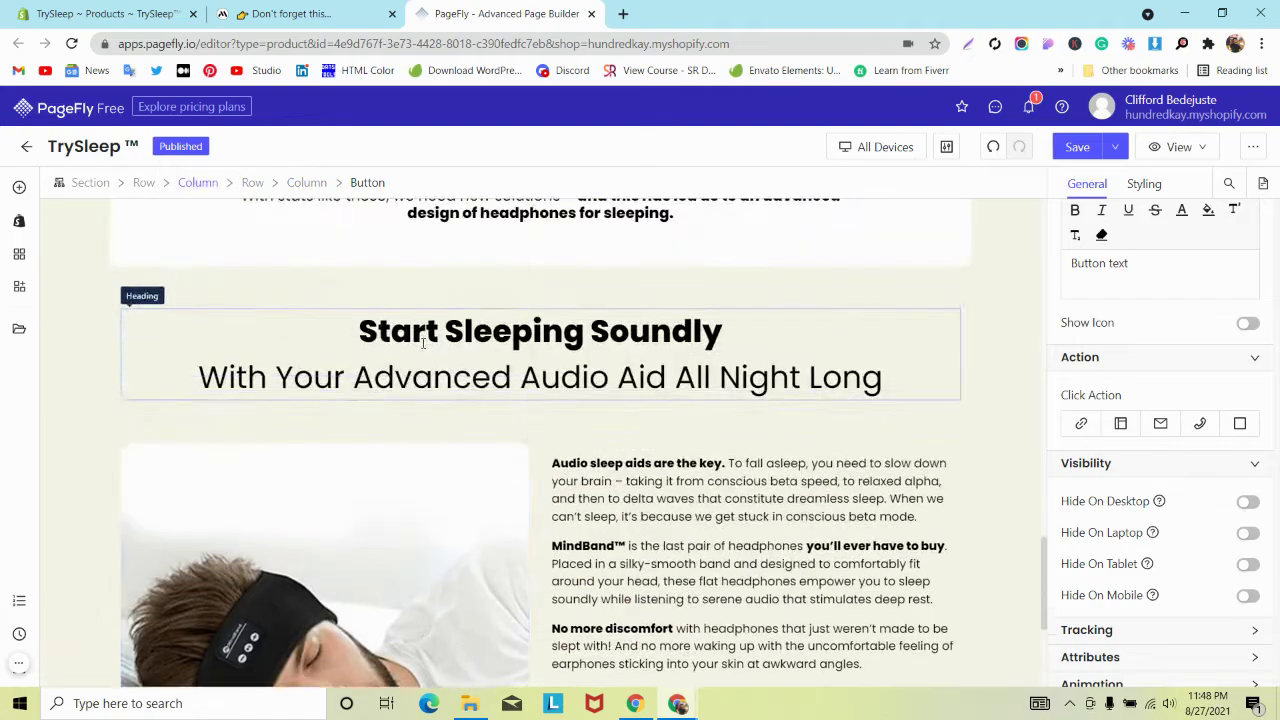
scroll(423, 343, up, 15)
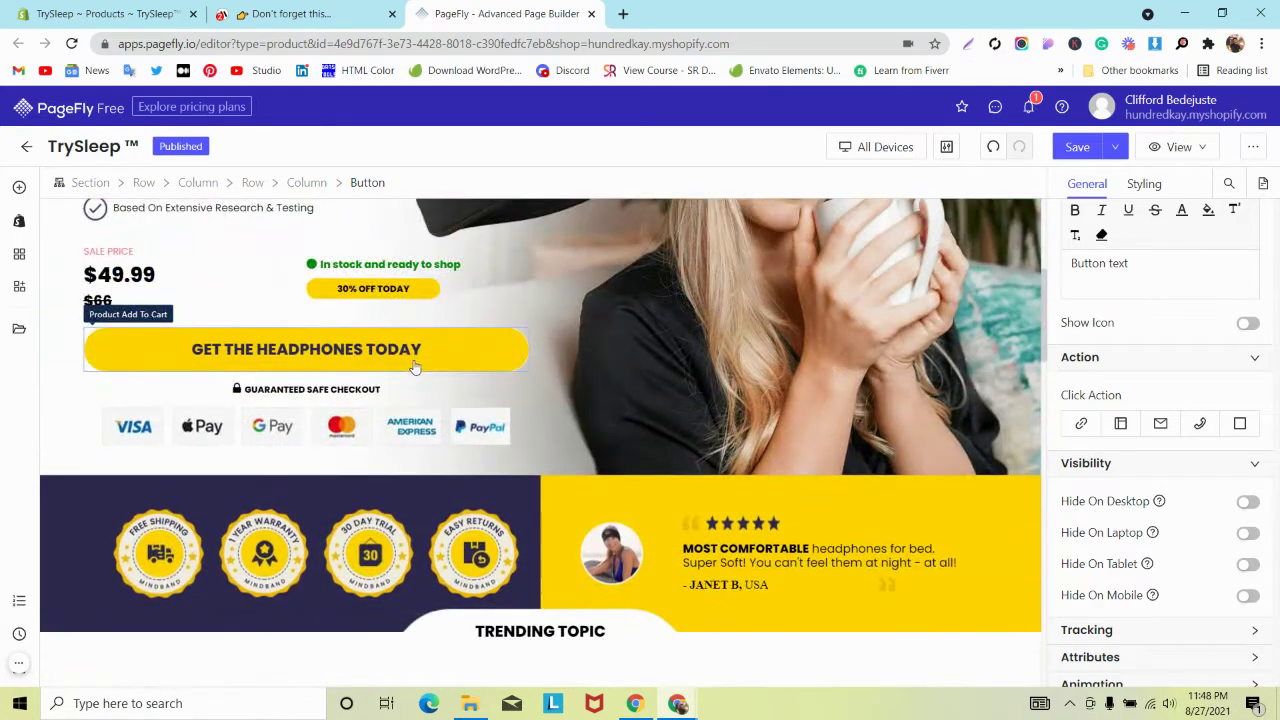
click(415, 367)
click(337, 309)
scroll(440, 413, down, 15)
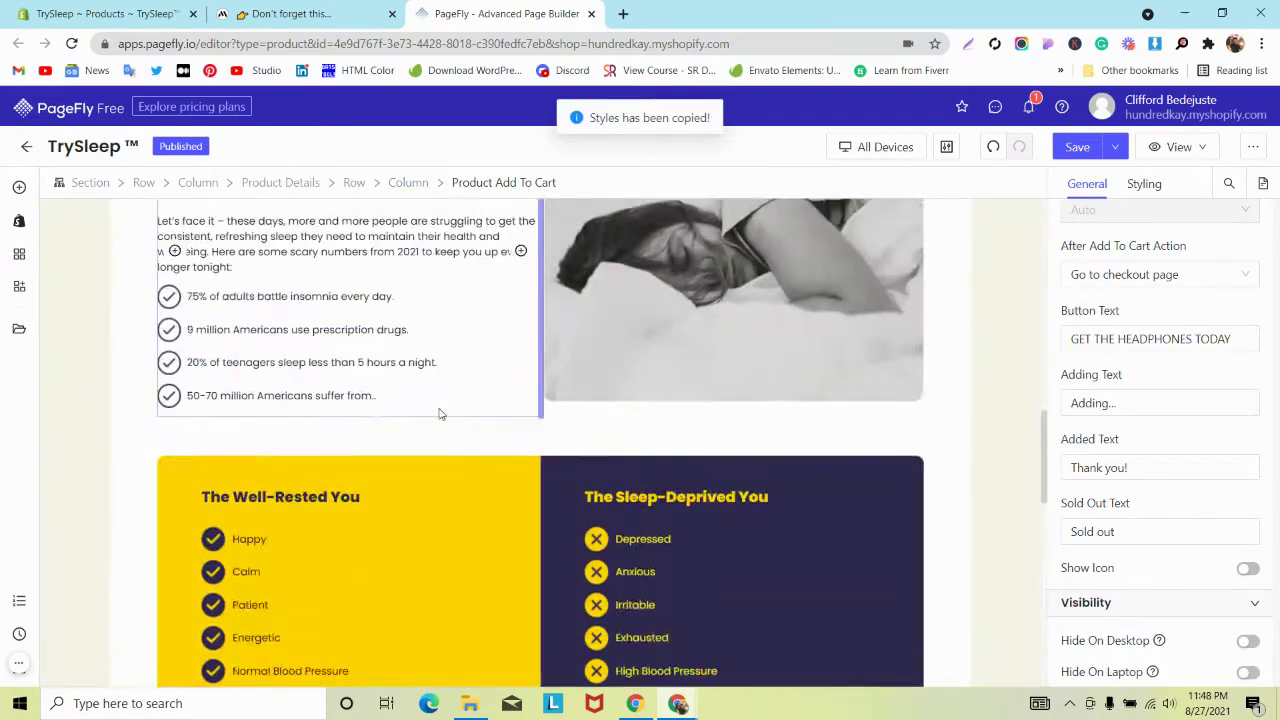
scroll(440, 413, down, 10)
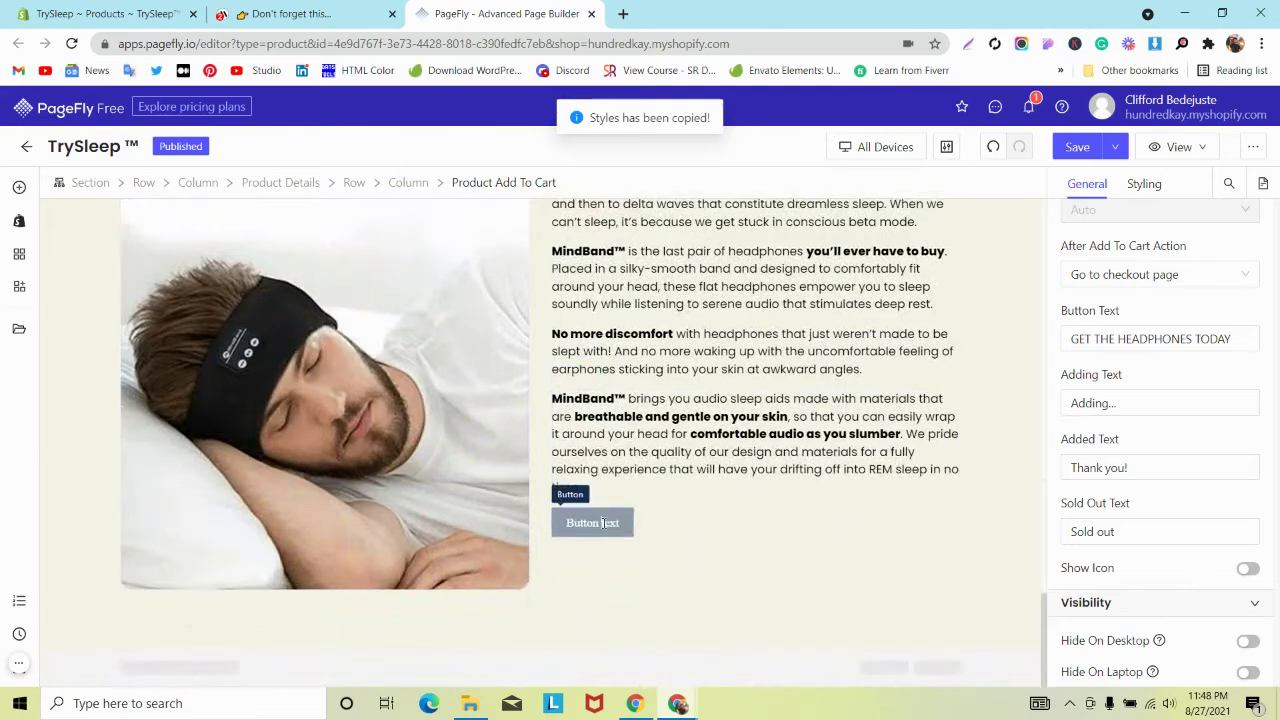
click(602, 522)
click(651, 492)
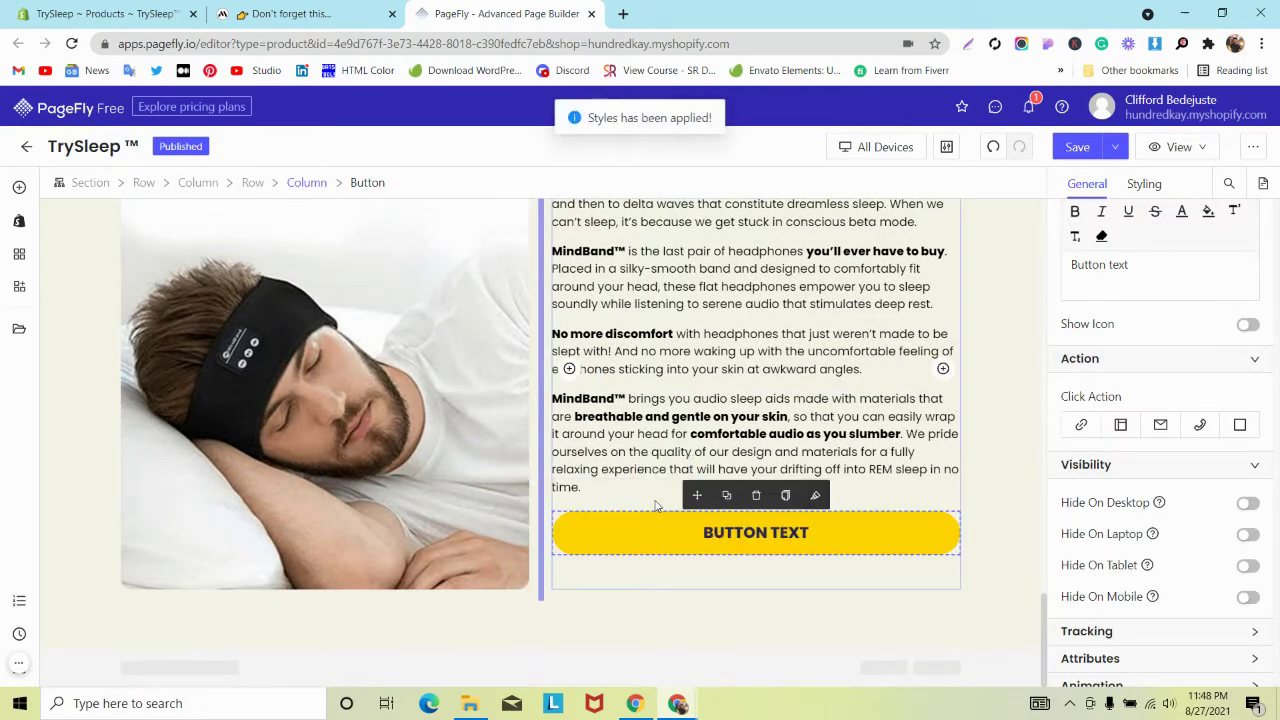
Check the button on the MindBand page and copy the text "GET THE HEADPHONES TODAY" from the add-to-cart button in PageFly
click(326, 9)
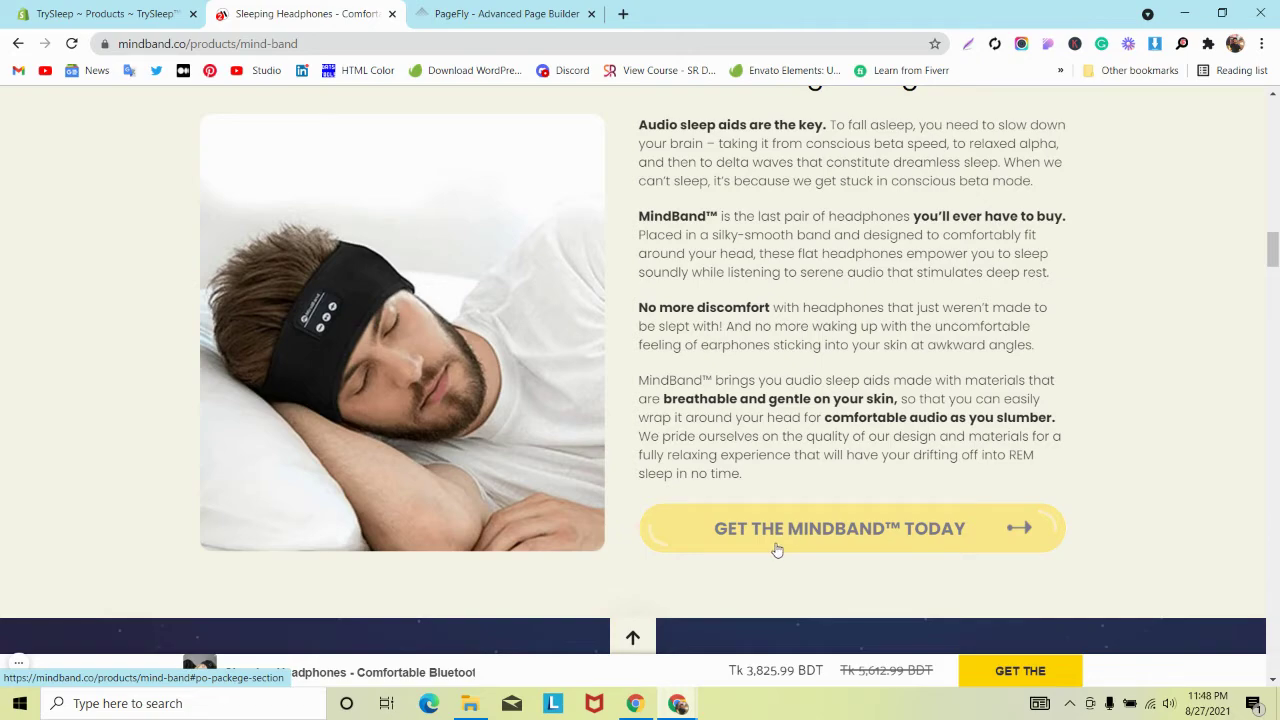
click(505, 13)
scroll(371, 296, up, 10)
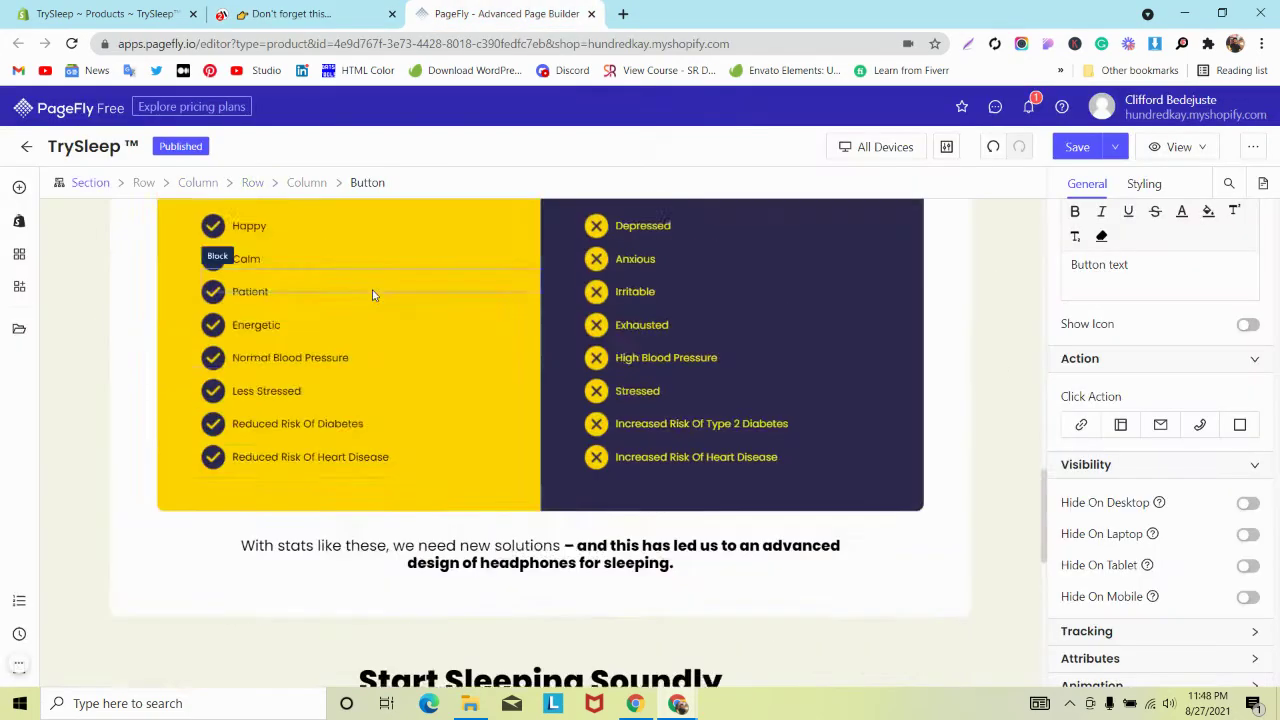
scroll(371, 296, up, 8)
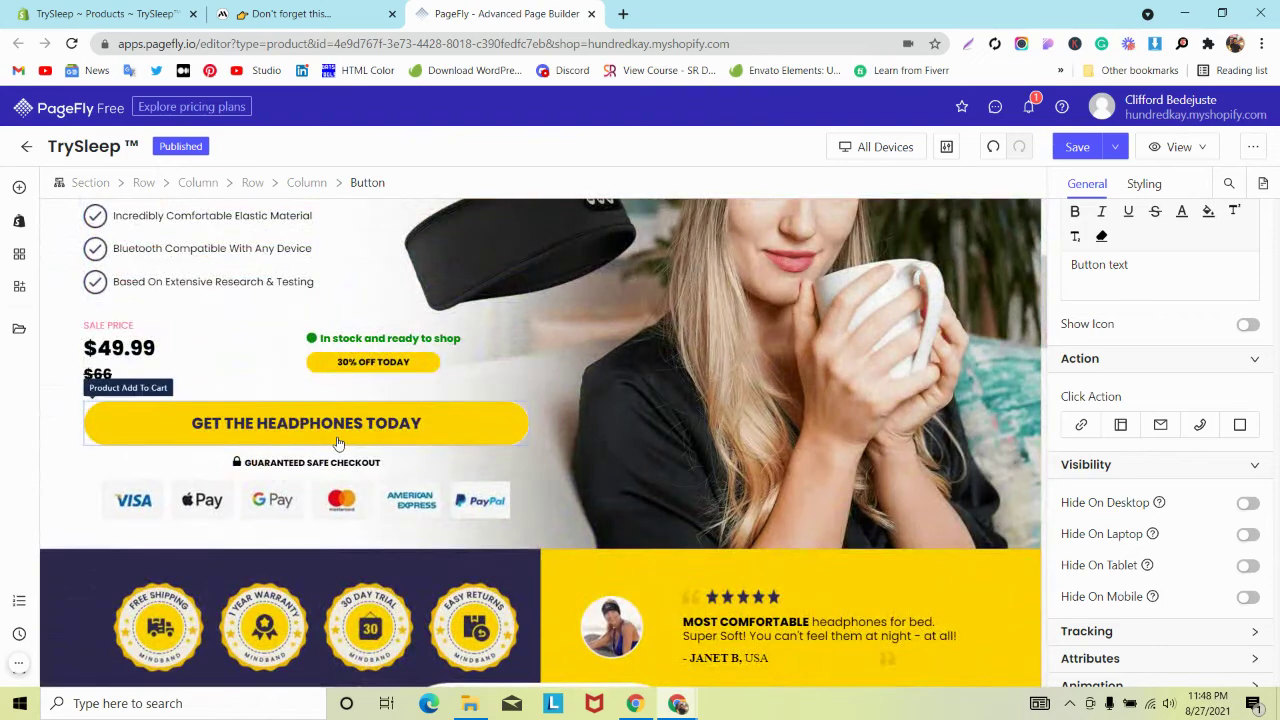
click(337, 443)
click(1123, 340)
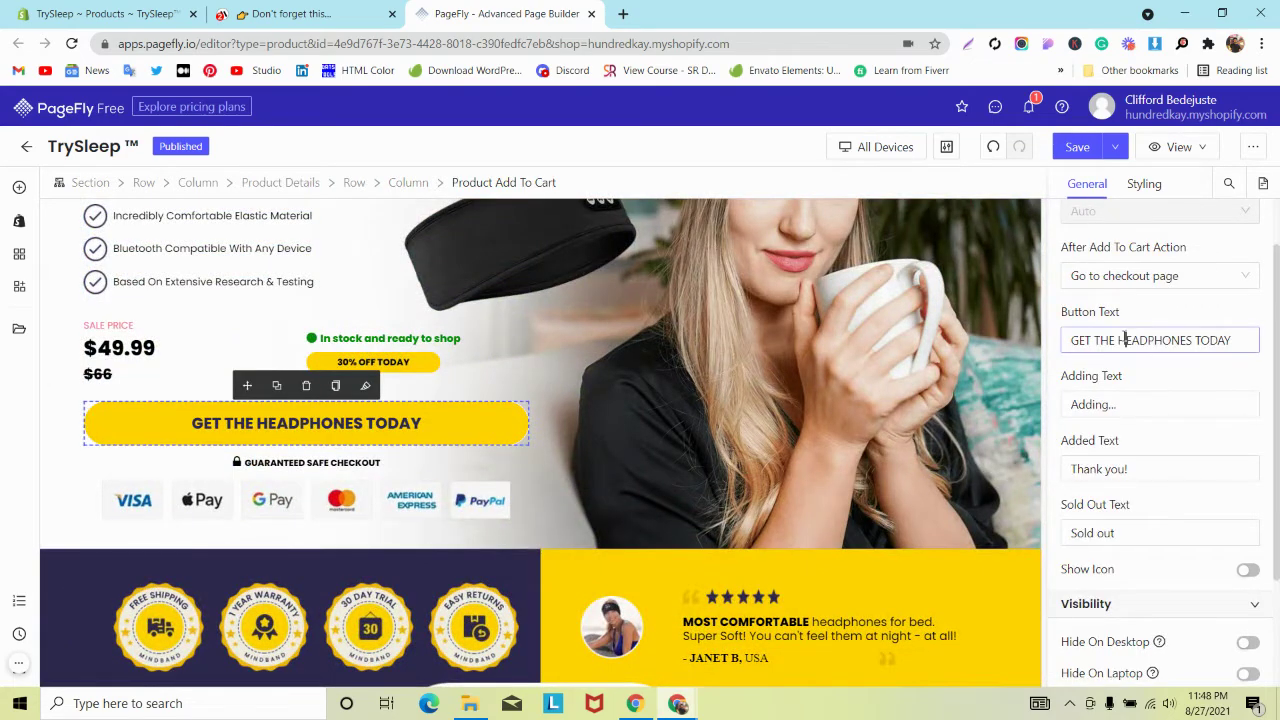
double_click(1123, 340)
triple_click(1123, 340)
key(ctrl+c)
Undo the new button's move above the fourth paragraph and replace its text with the copied "GET THE HEADPHONES TODAY"
scroll(684, 338, down, 10)
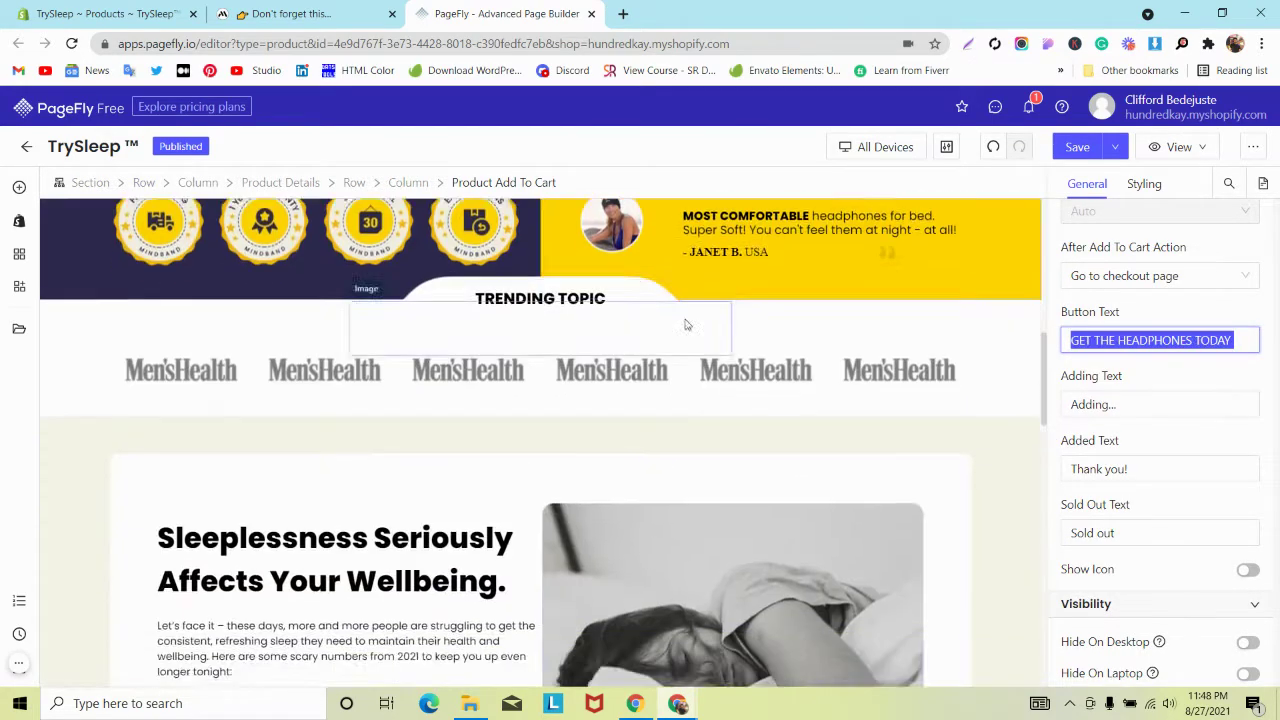
scroll(684, 337, down, 6)
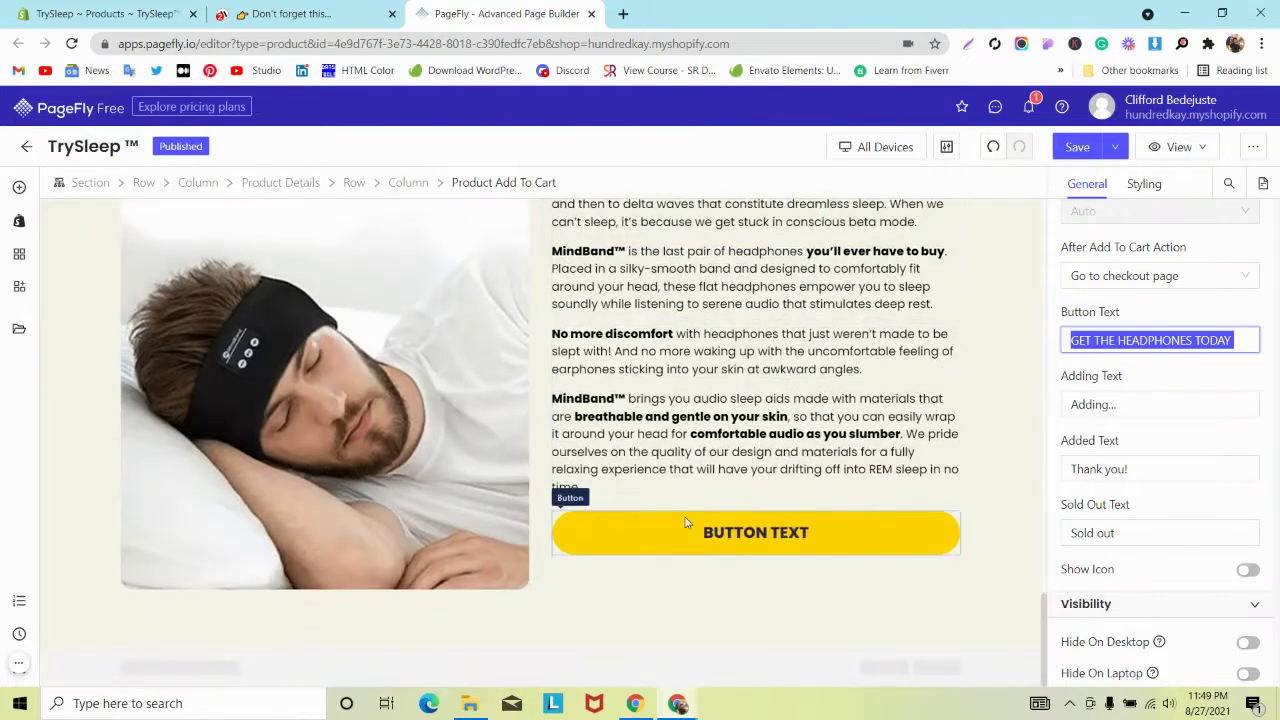
click(900, 418)
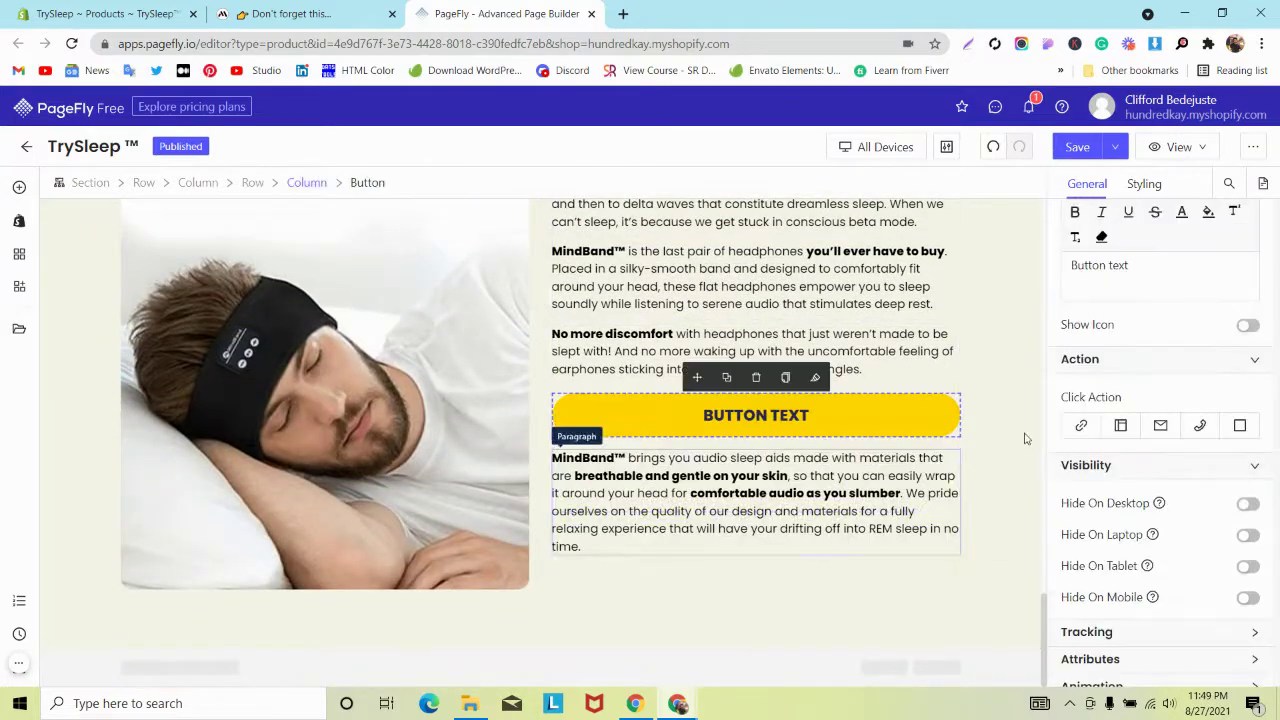
click(993, 147)
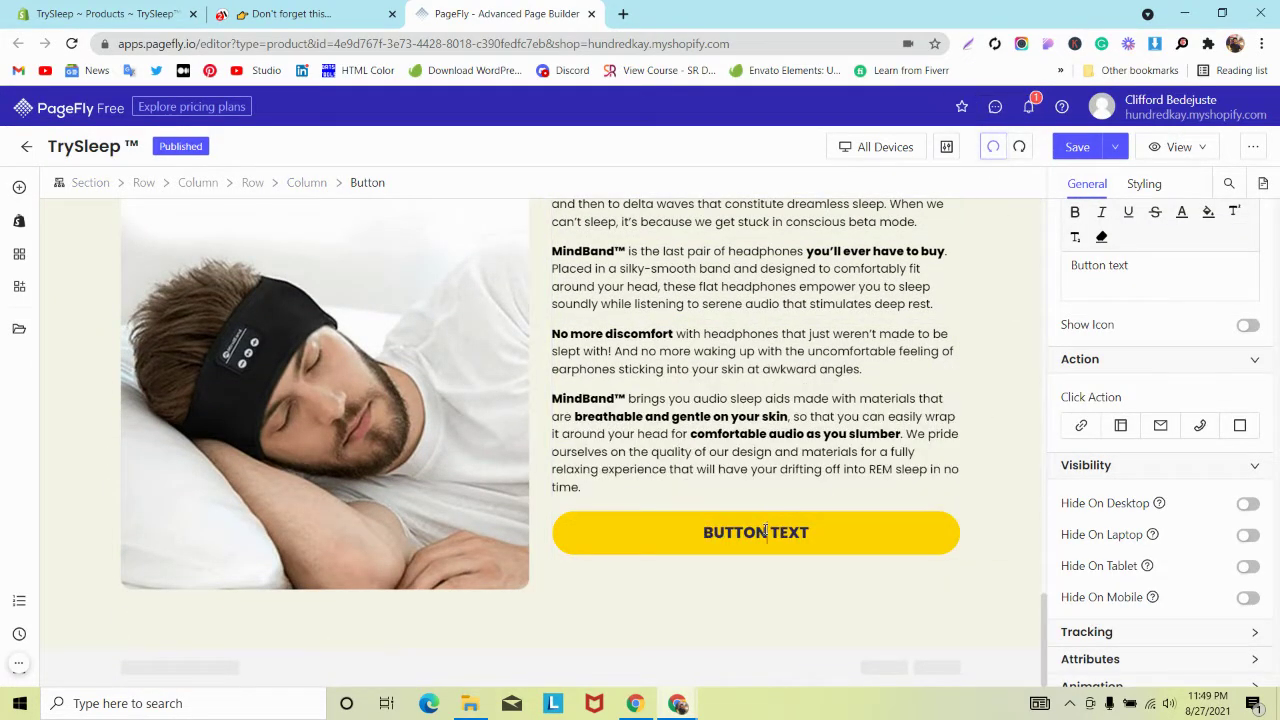
triple_click(1094, 265)
key(ctrl+v)
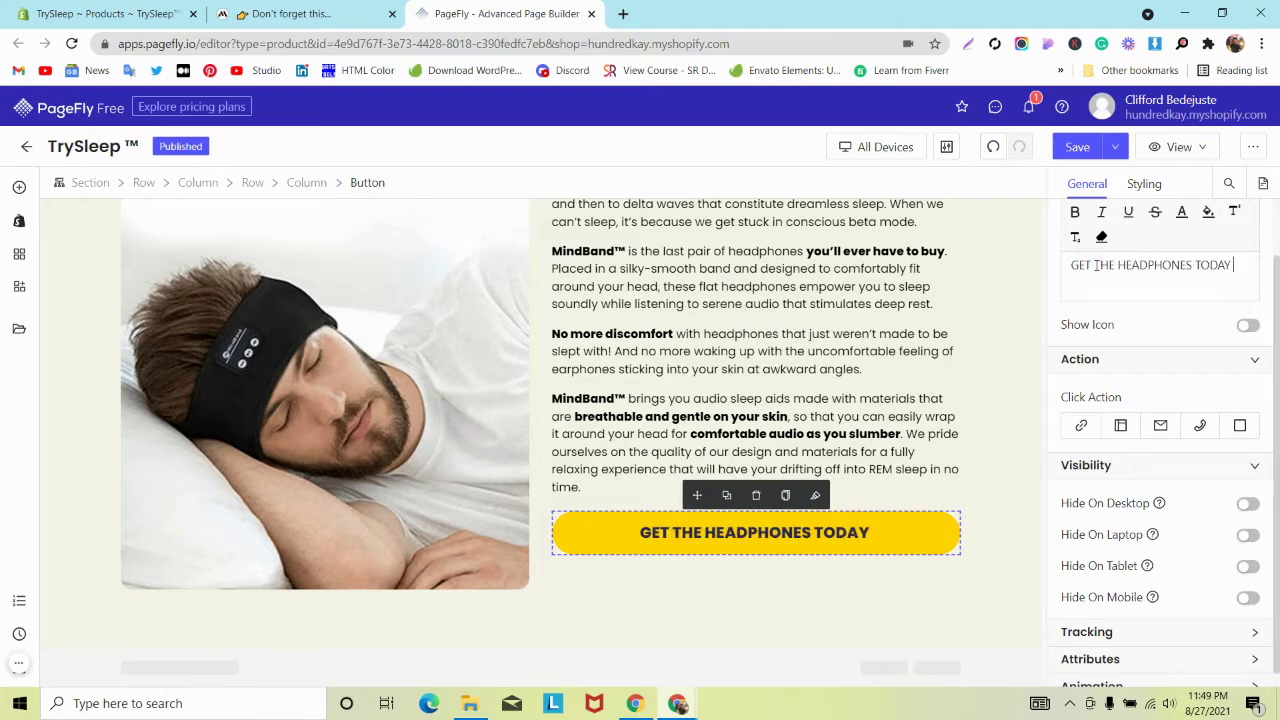
Set the content position of the row holding the image and paragraphs to centered both horizontally and vertically
scroll(447, 397, up, 2)
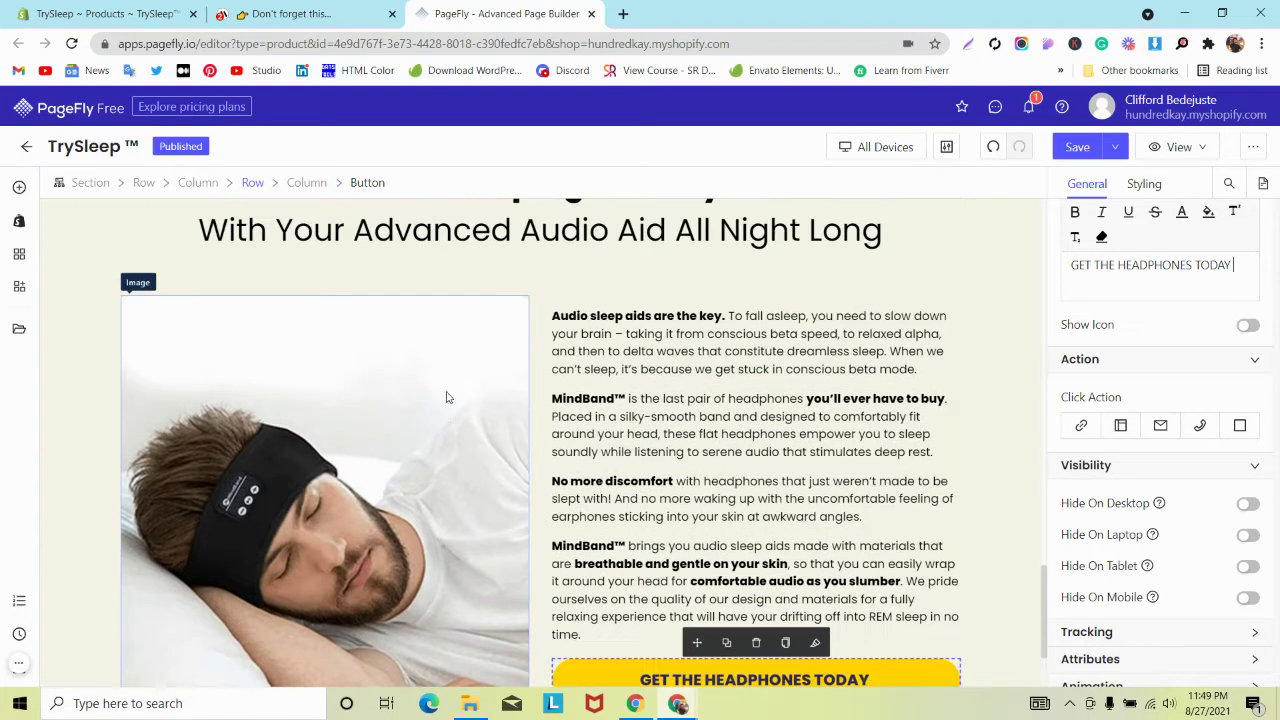
click(247, 295)
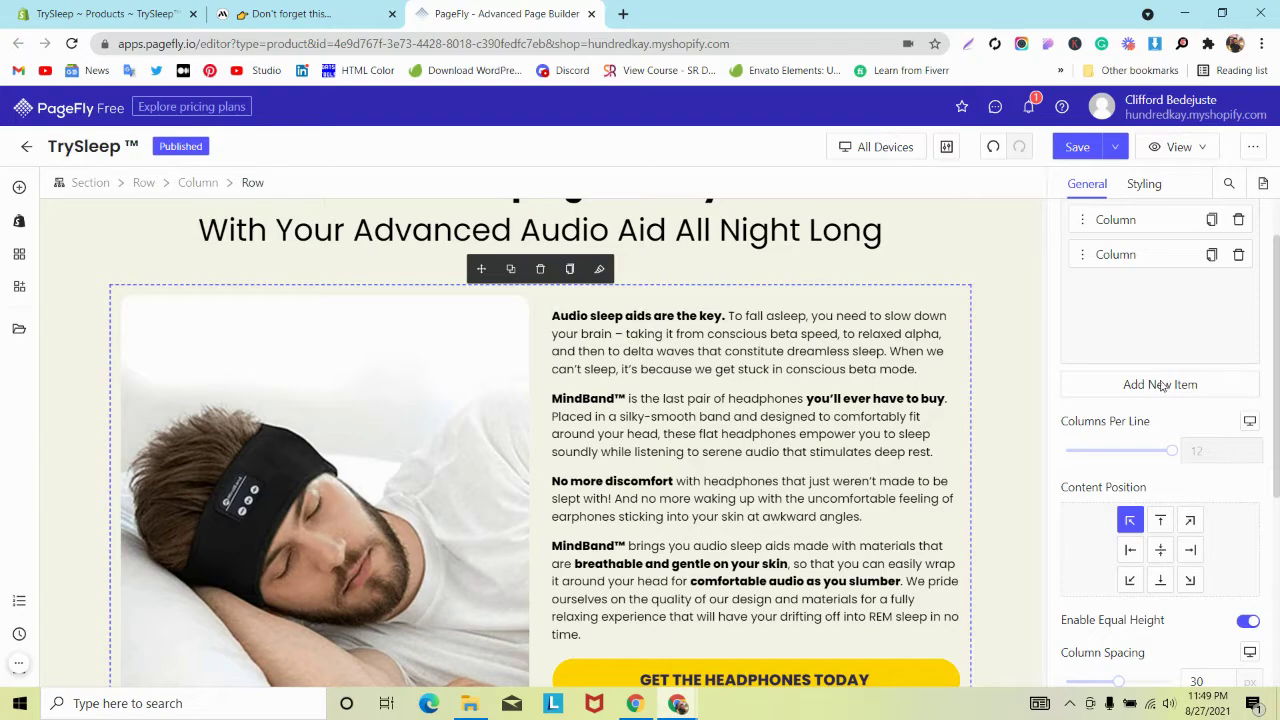
click(1160, 549)
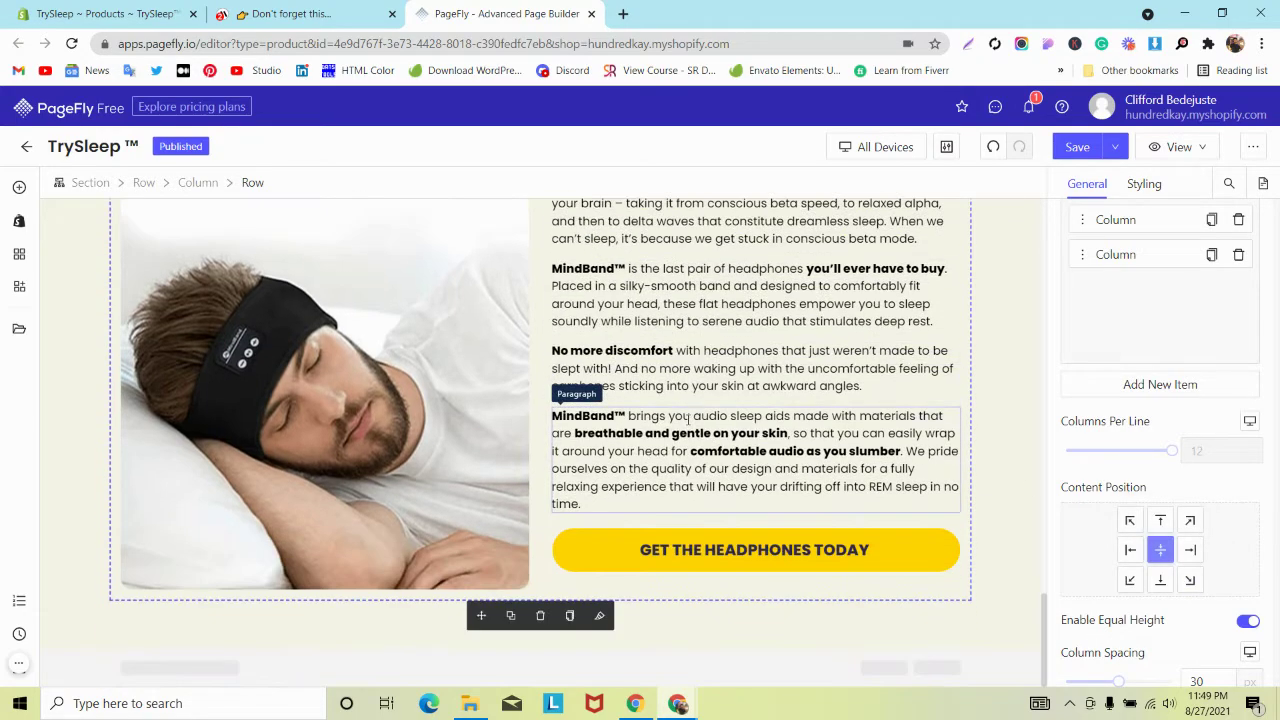
Compare the section's layout with the MindBand page and set the image and text row's column spacing to 40 px
click(300, 13)
scroll(414, 185, up, 2)
scroll(428, 200, down, 3)
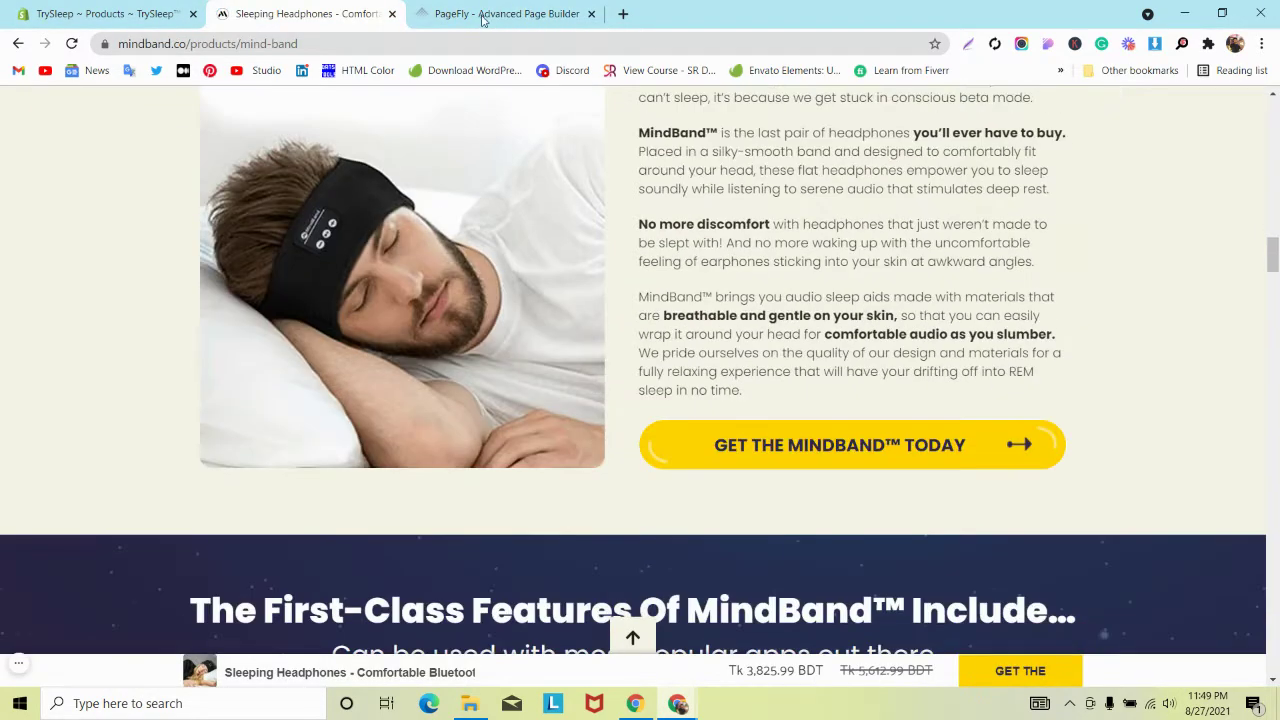
click(480, 14)
scroll(320, 266, up, 3)
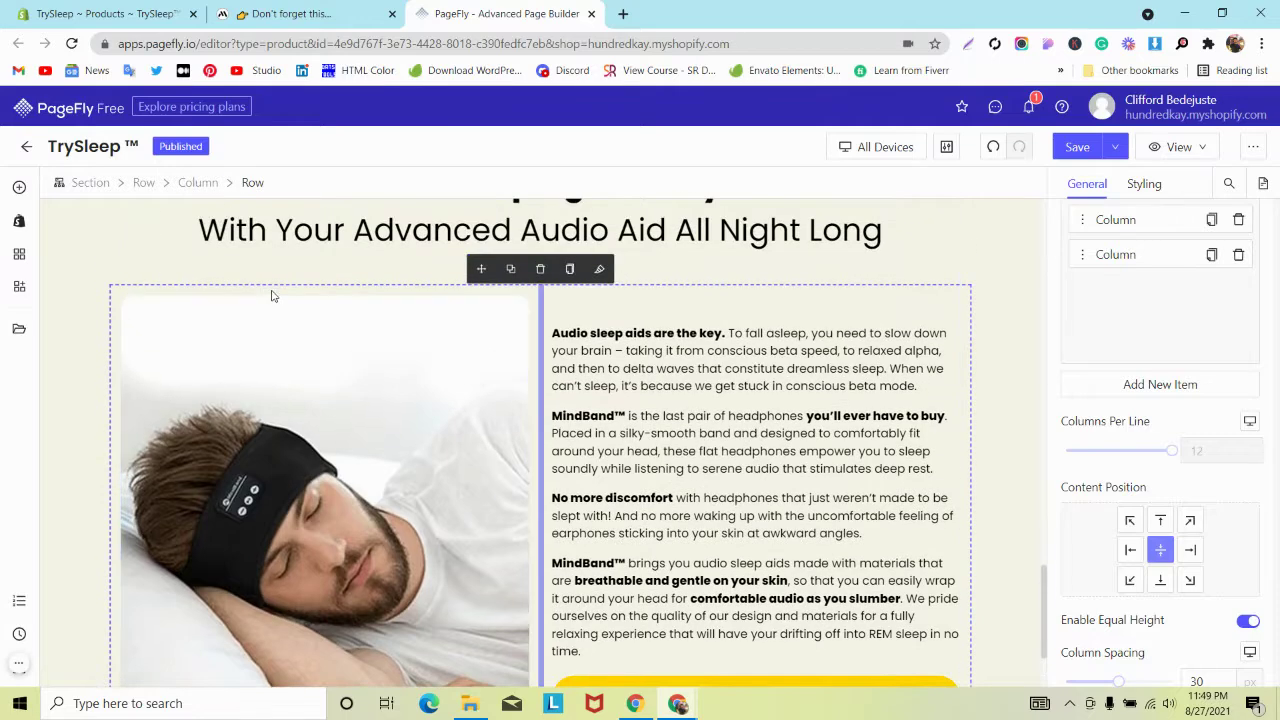
scroll(1171, 473, down, 3)
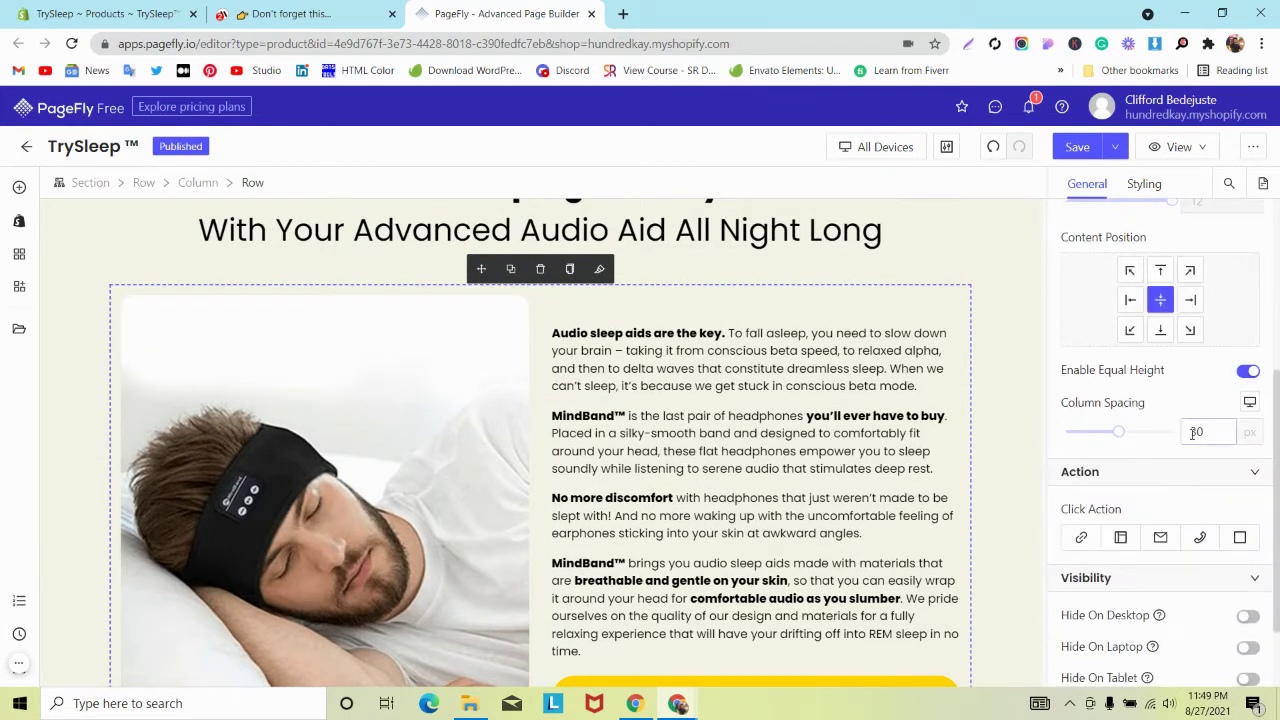
text(40)
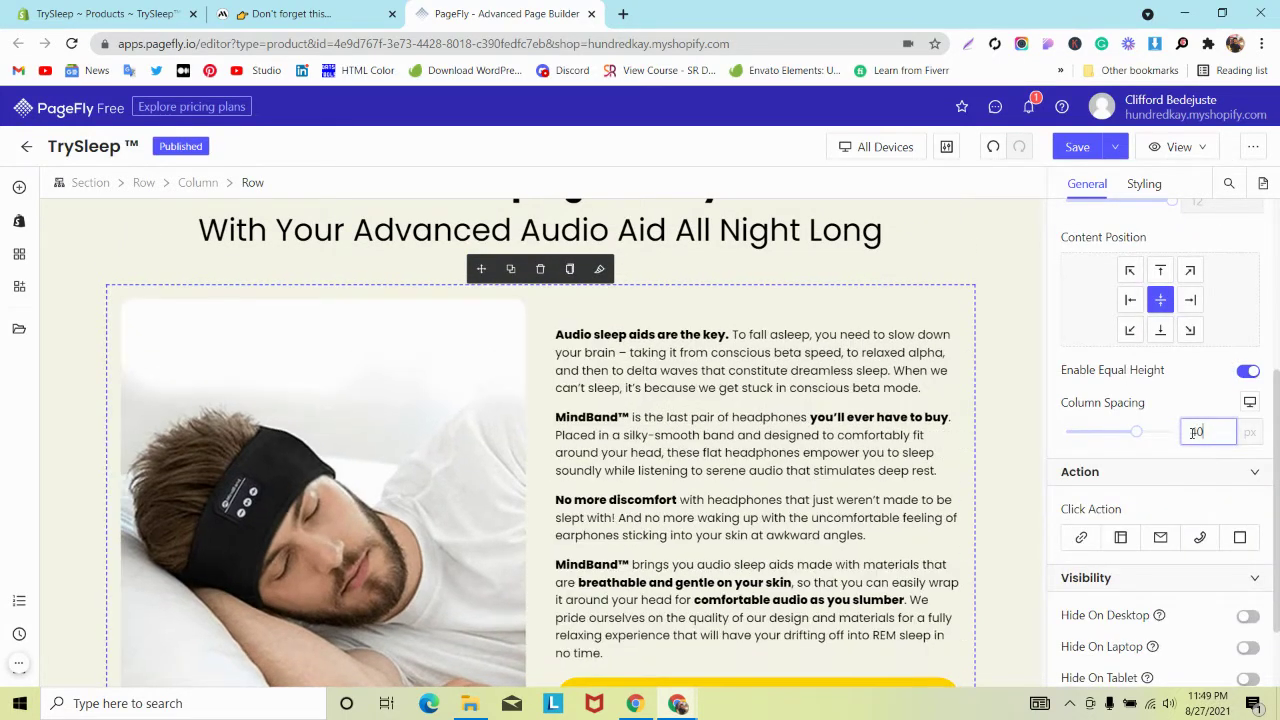
Compare the spacing of the image, paragraphs and button with the same section on the MindBand page
scroll(709, 322, down, 3)
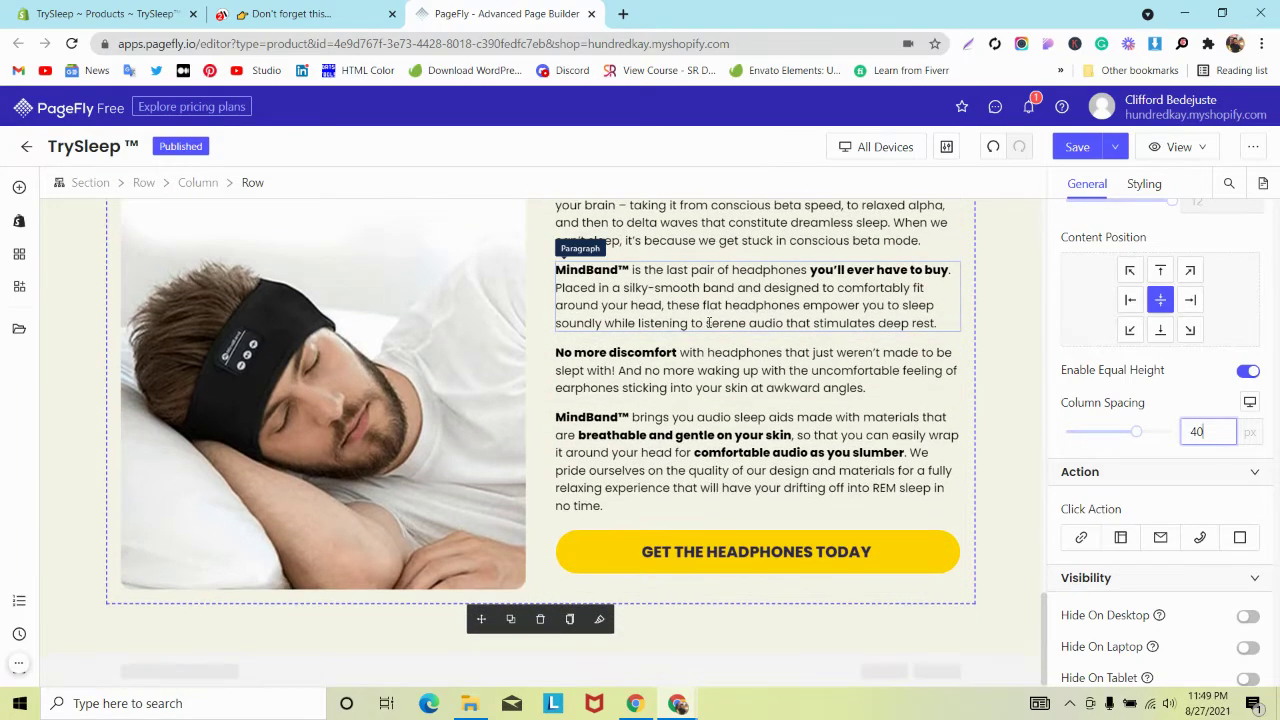
click(298, 8)
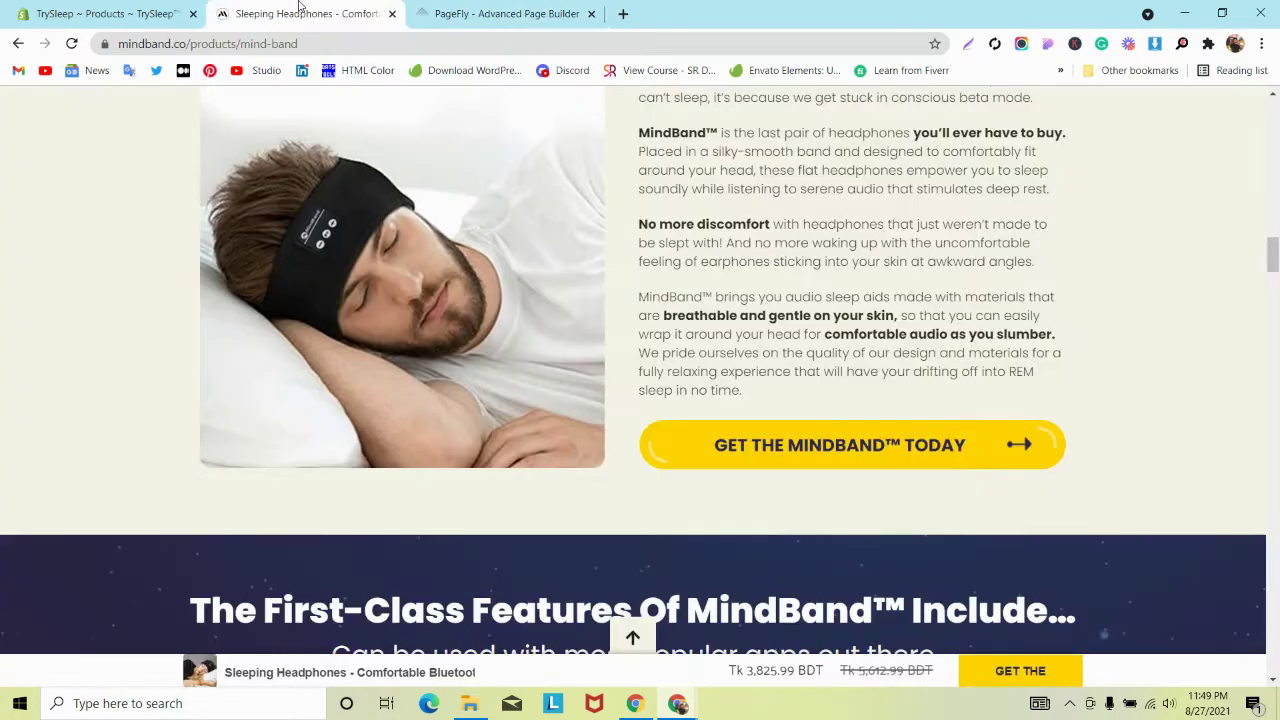
click(490, 13)
scroll(322, 238, up, 3)
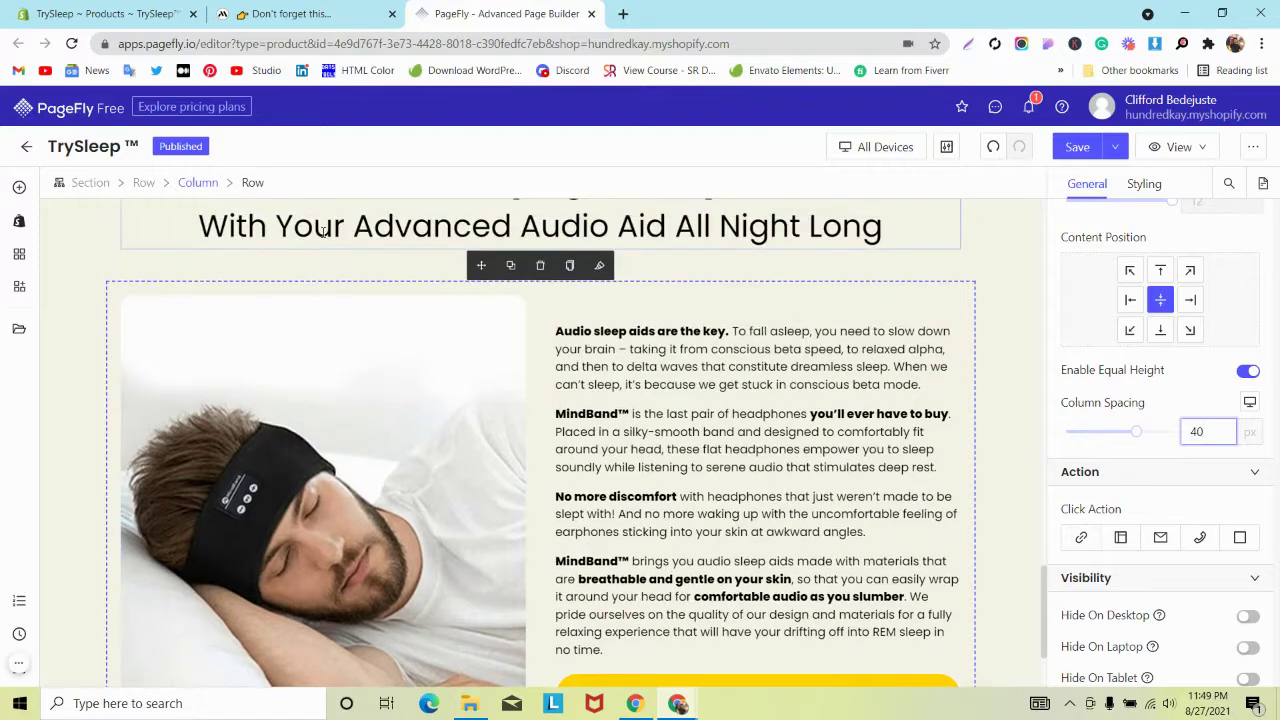
scroll(322, 238, down, 2)
scroll(322, 238, up, 2)
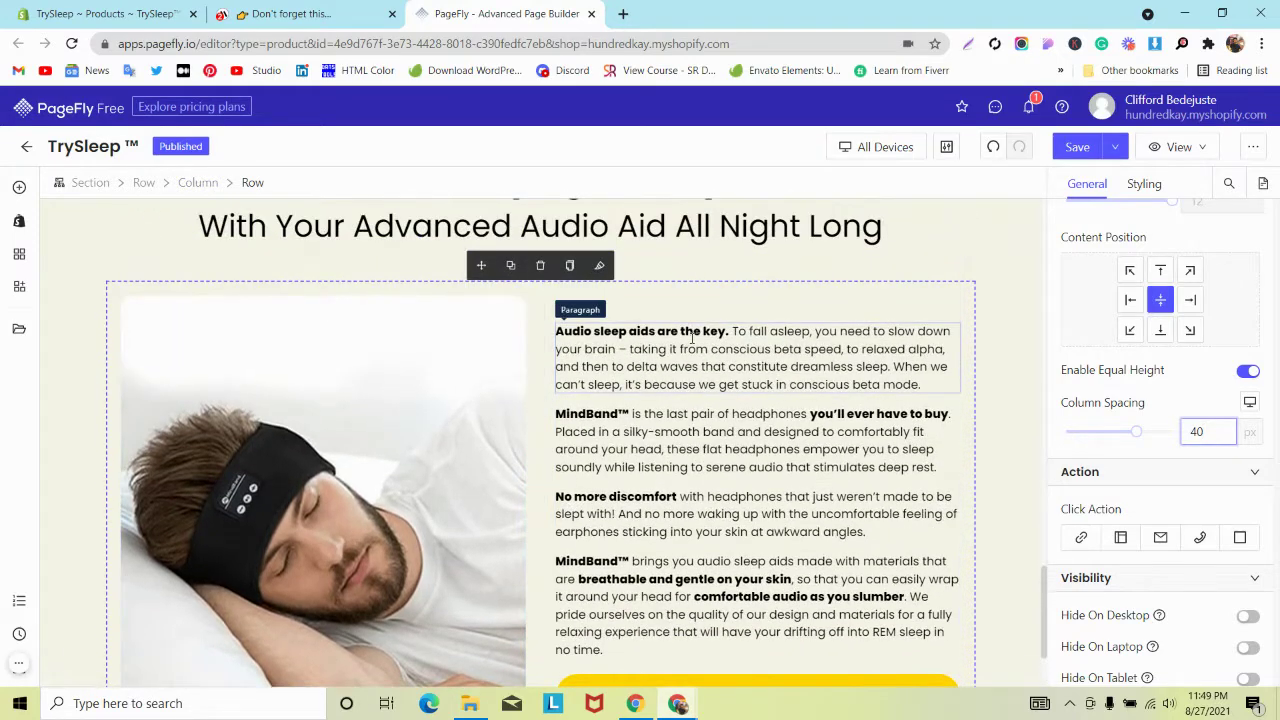
Set the font size of the first paragraph, "Audio sleep aids are the key", to 16 px
click(673, 340)
click(1144, 183)
scroll(1205, 442, down, 3)
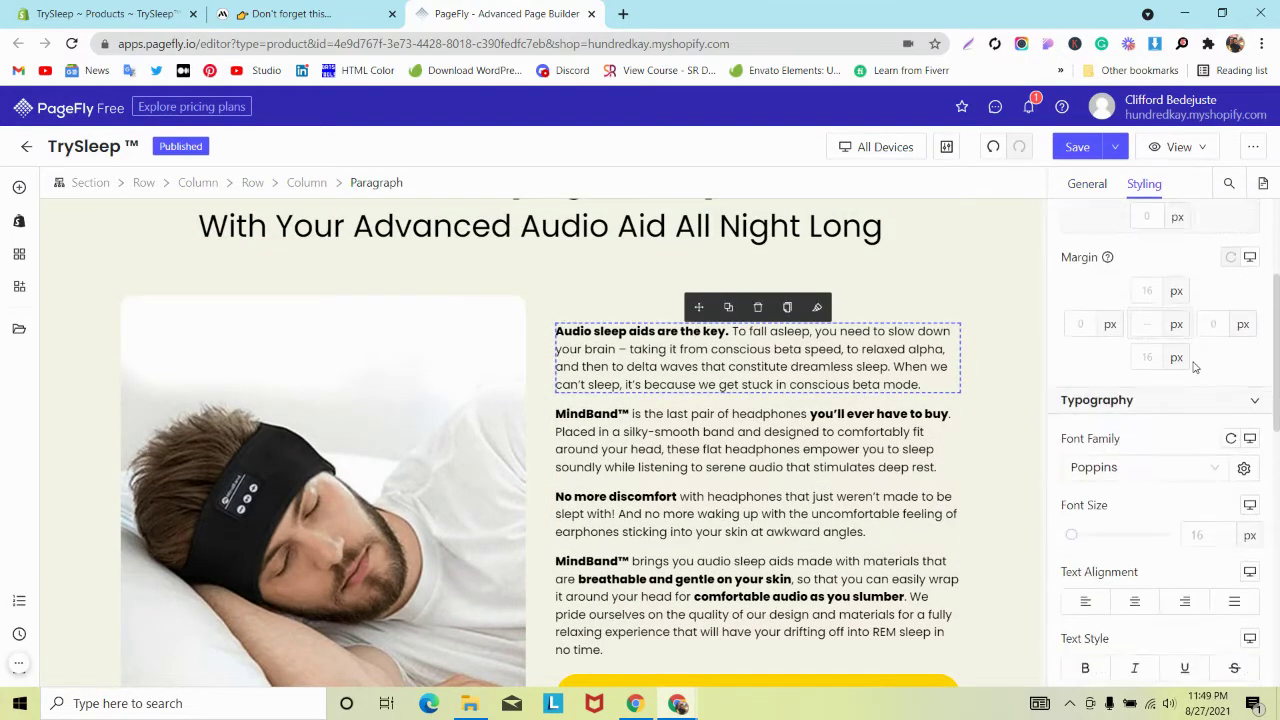
click(1204, 448)
text(16)
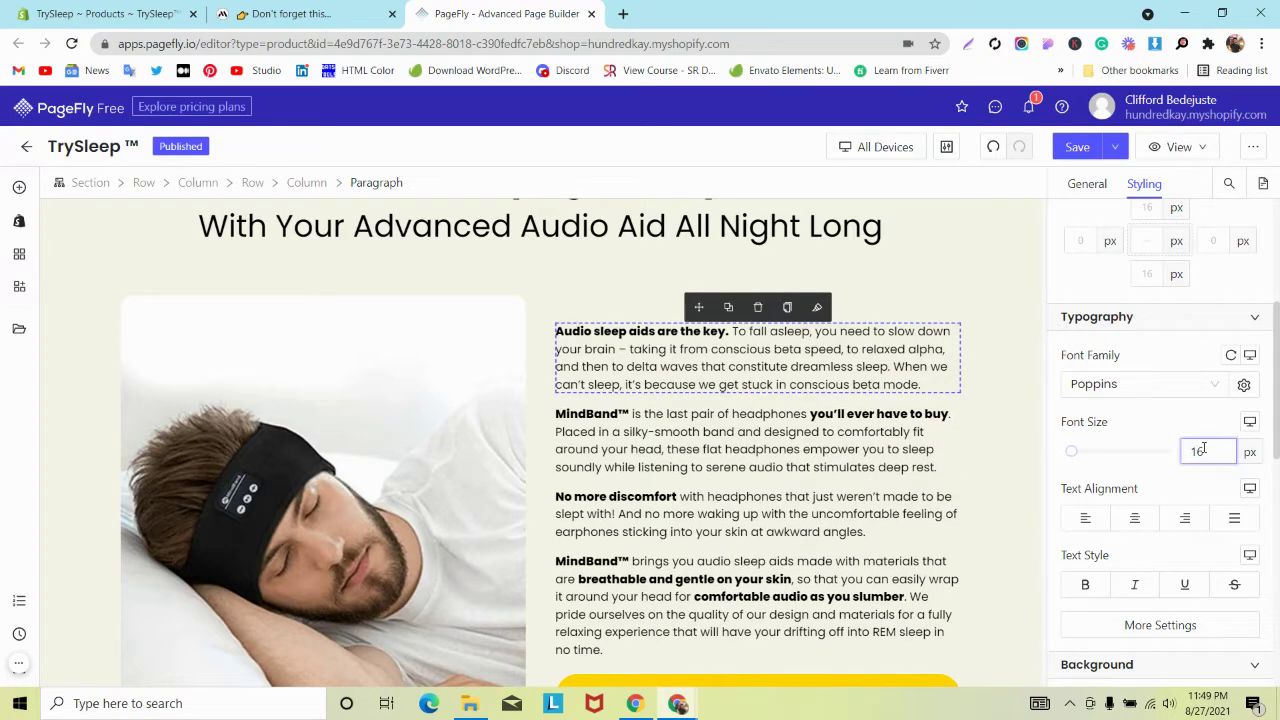
scroll(633, 241, down, 3)
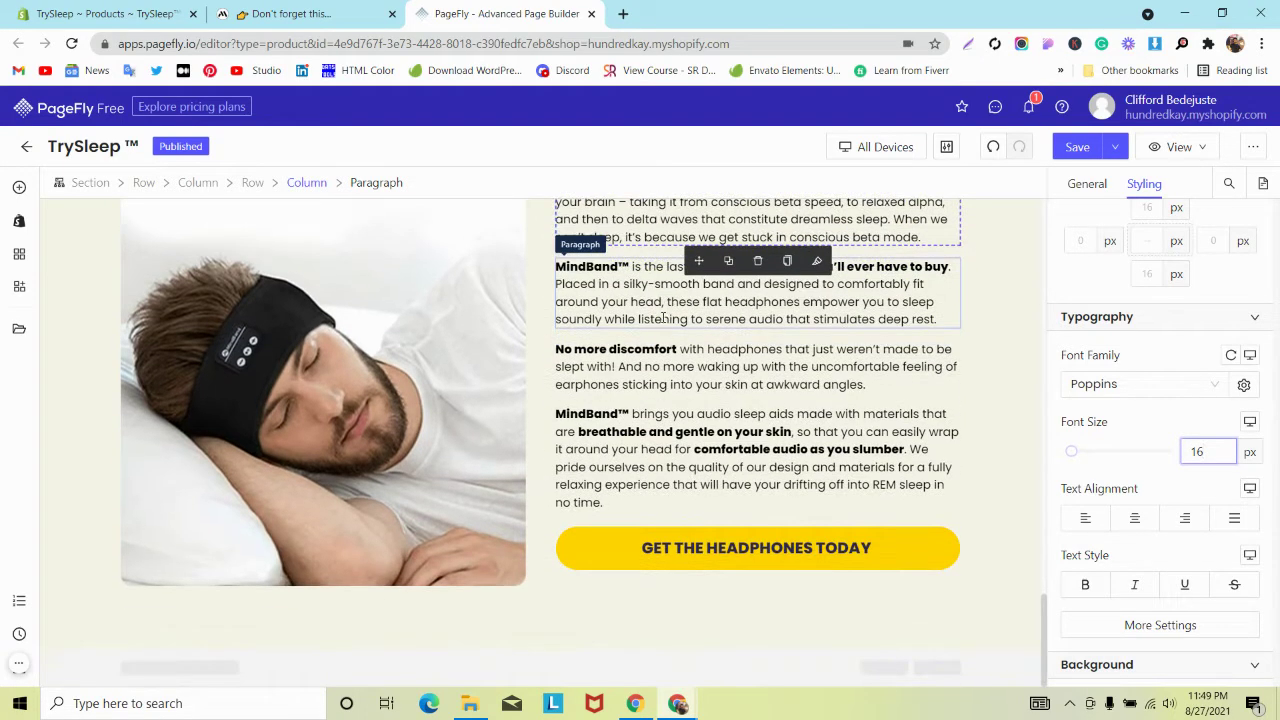
Compare the paragraphs with the MindBand page and inspect the font size and line height of its paragraph text
click(296, 13)
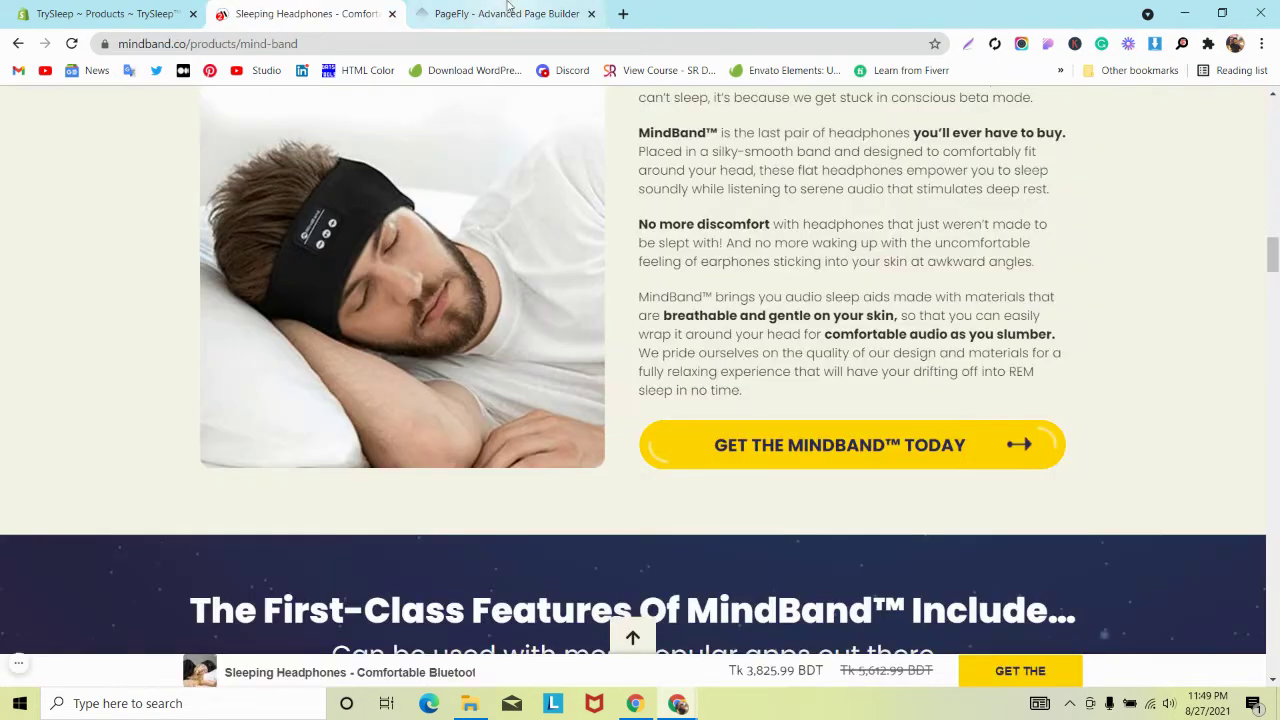
click(500, 14)
scroll(1153, 459, down, 3)
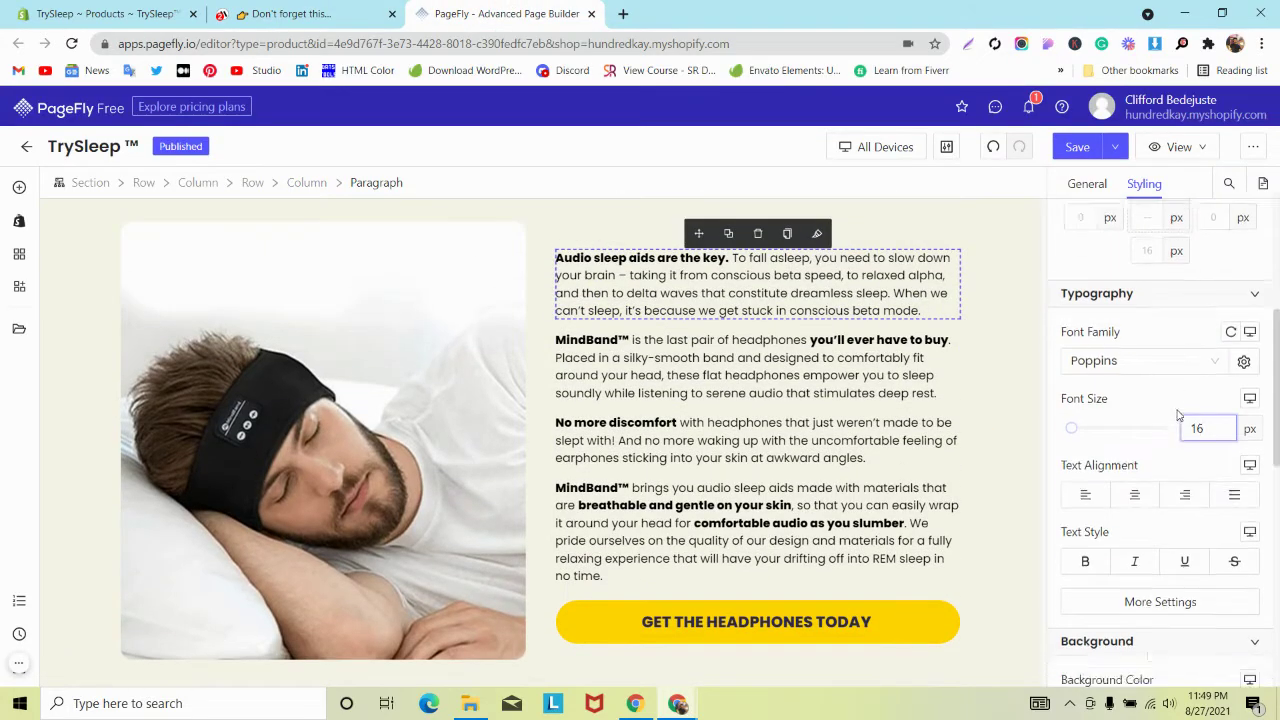
click(1153, 459)
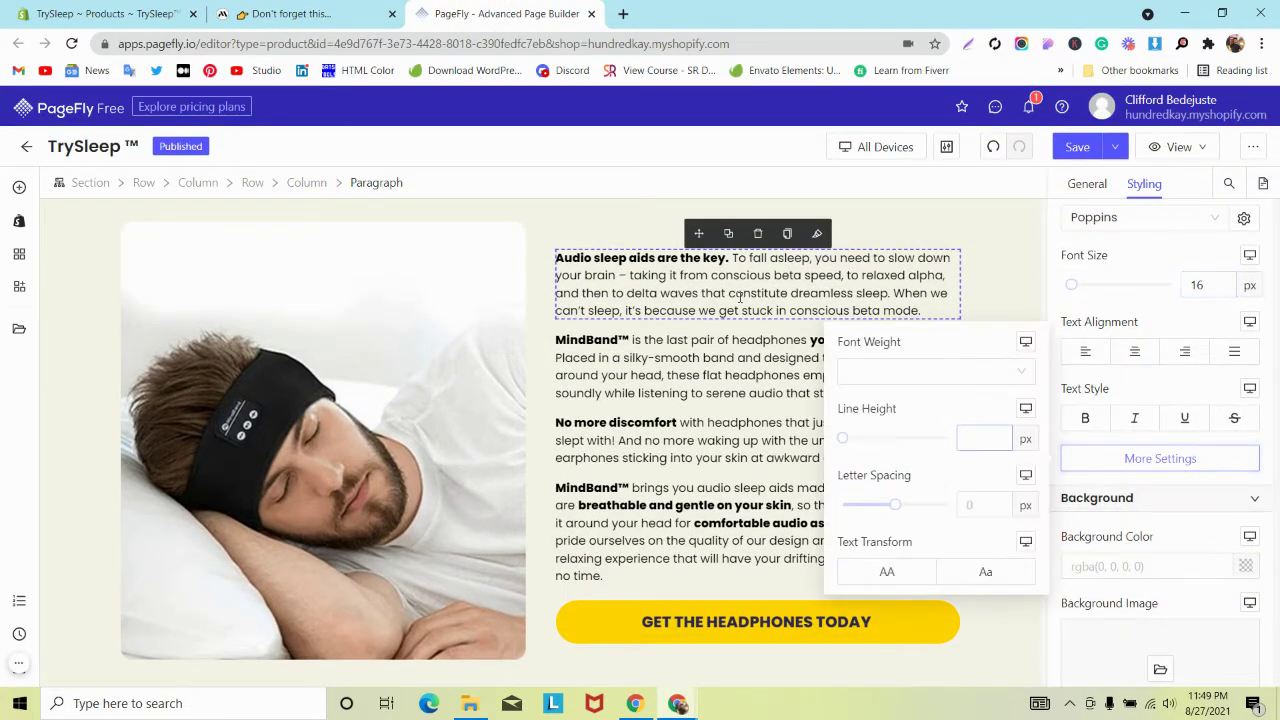
click(300, 13)
right_click(674, 307)
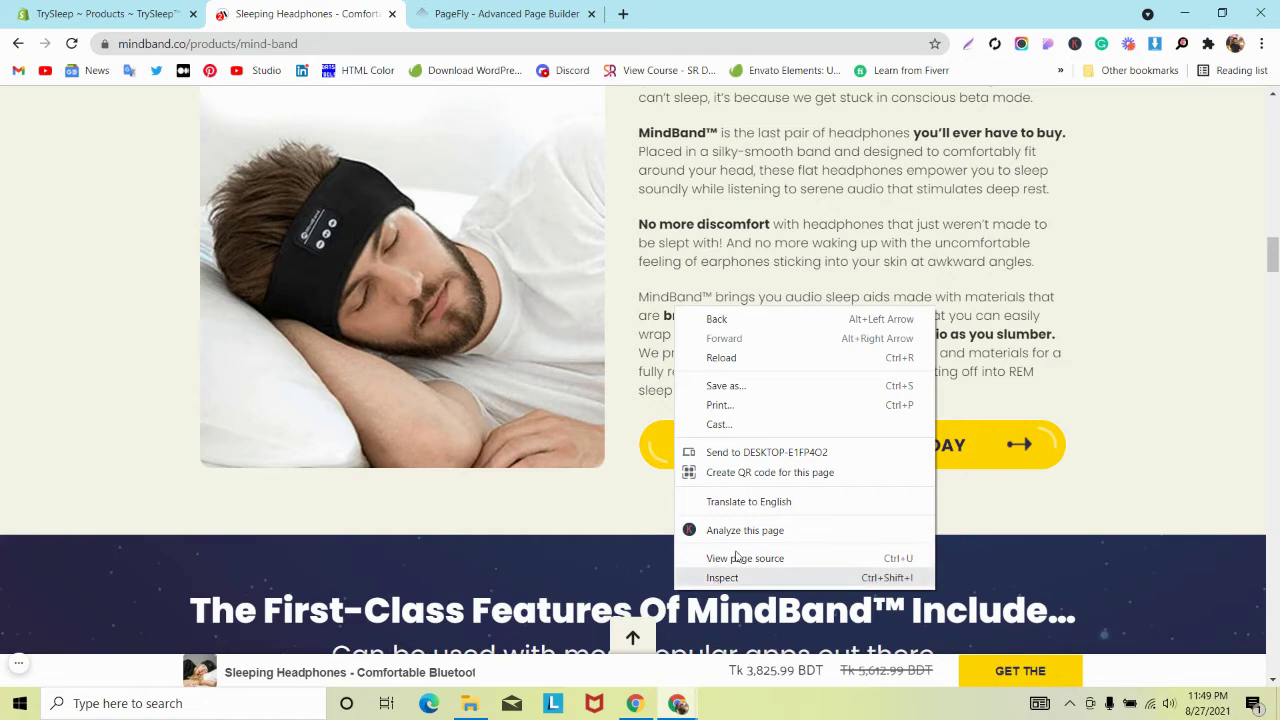
click(1145, 70)
click(1049, 45)
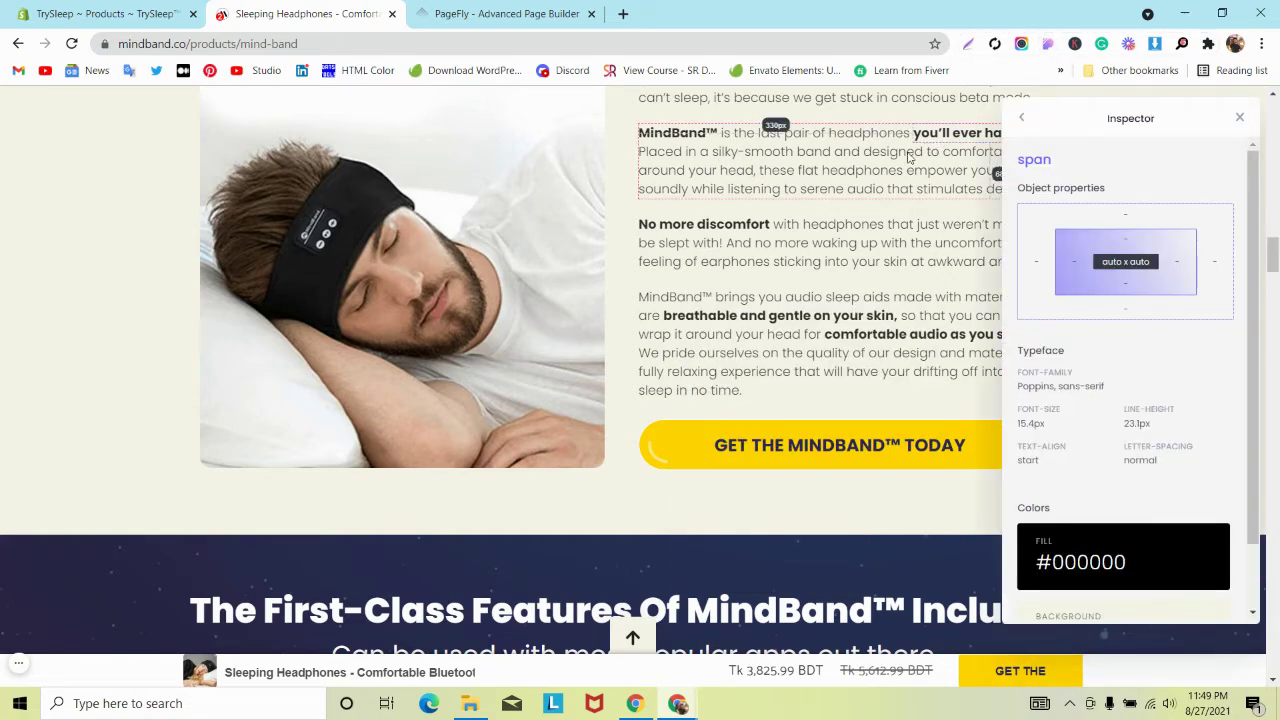
Back in PageFly, set the first paragraph's line height to 23.1 px
click(506, 13)
click(984, 438)
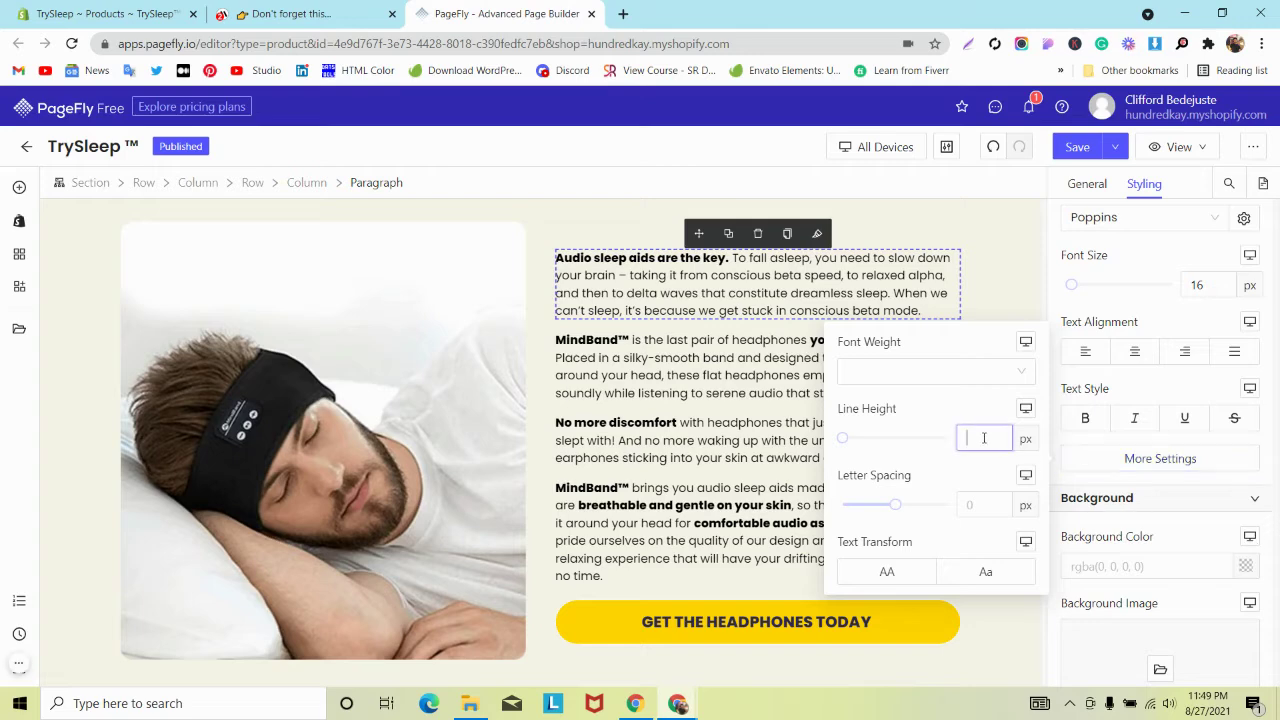
text(23.1)
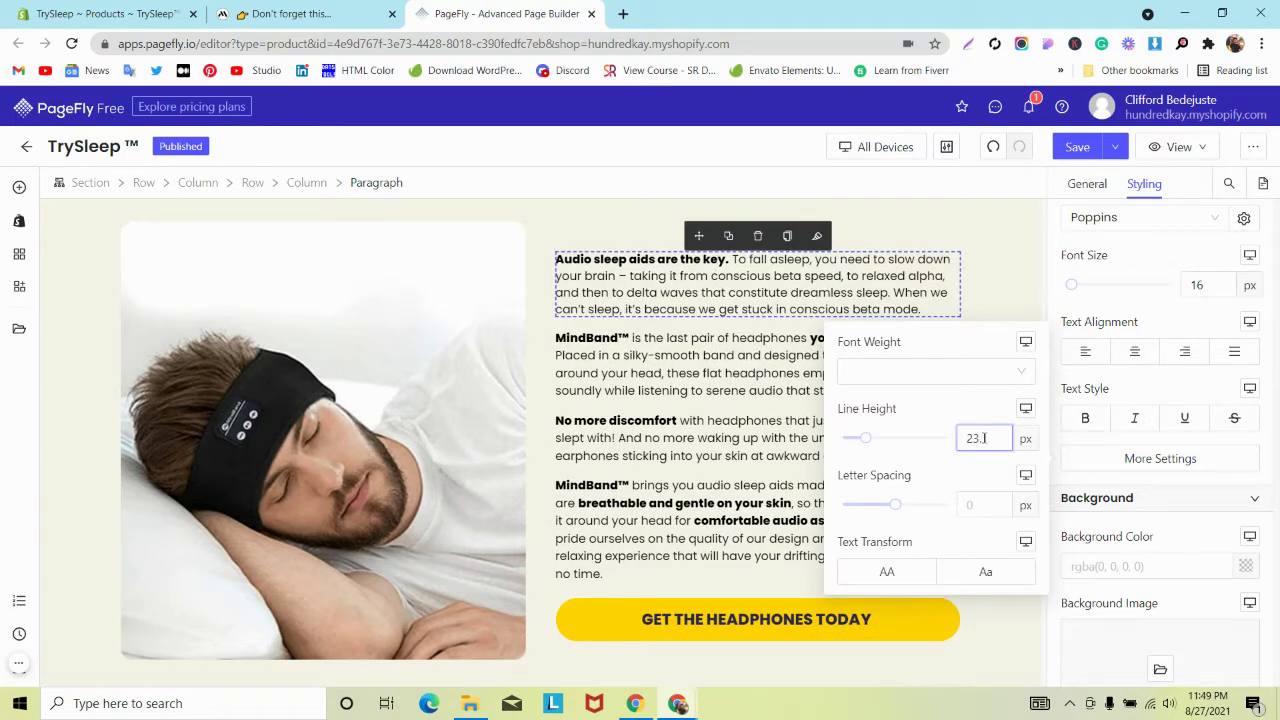
Copy the first paragraph's styles and apply them to the three paragraphs below it
click(787, 235)
click(802, 342)
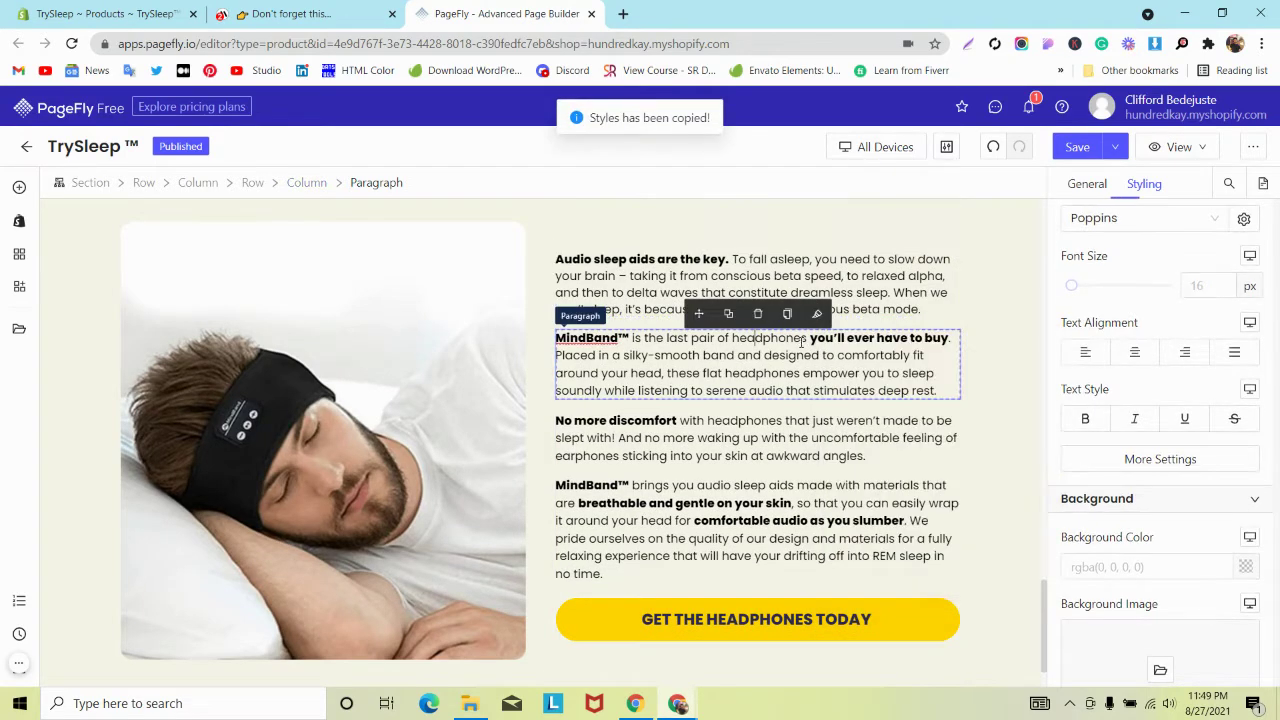
click(816, 313)
click(778, 420)
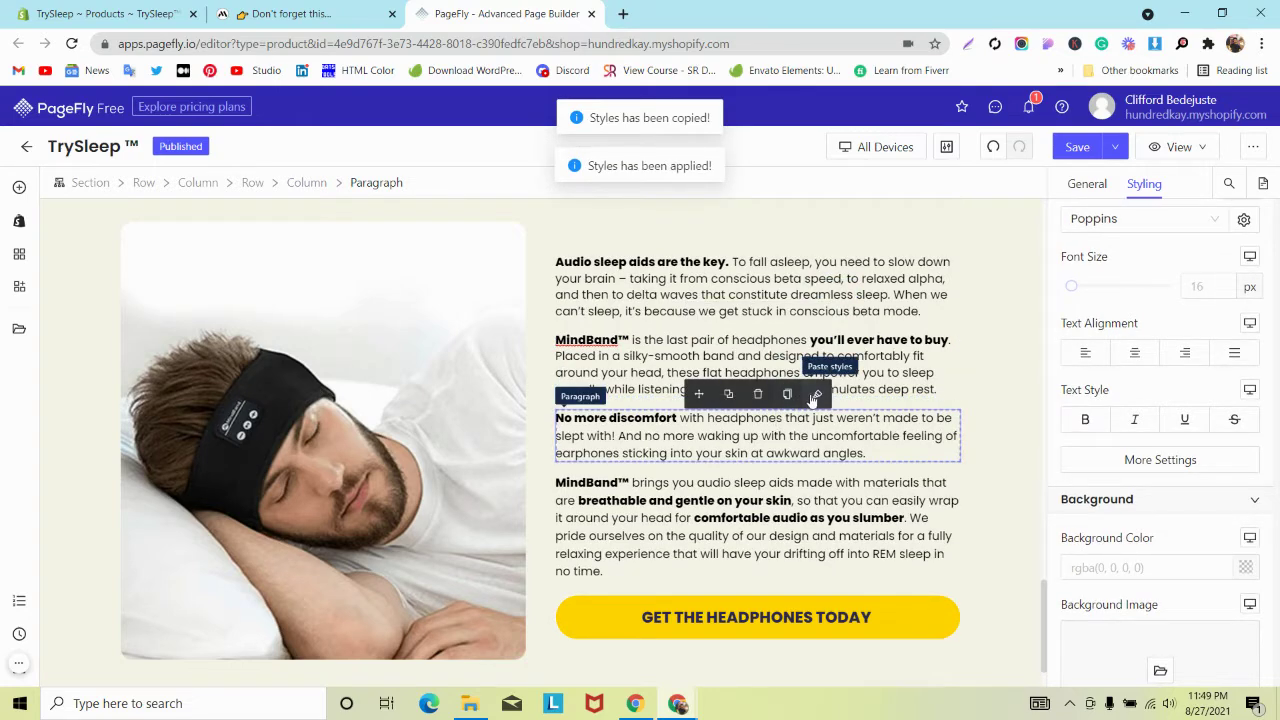
click(814, 396)
click(785, 505)
click(817, 462)
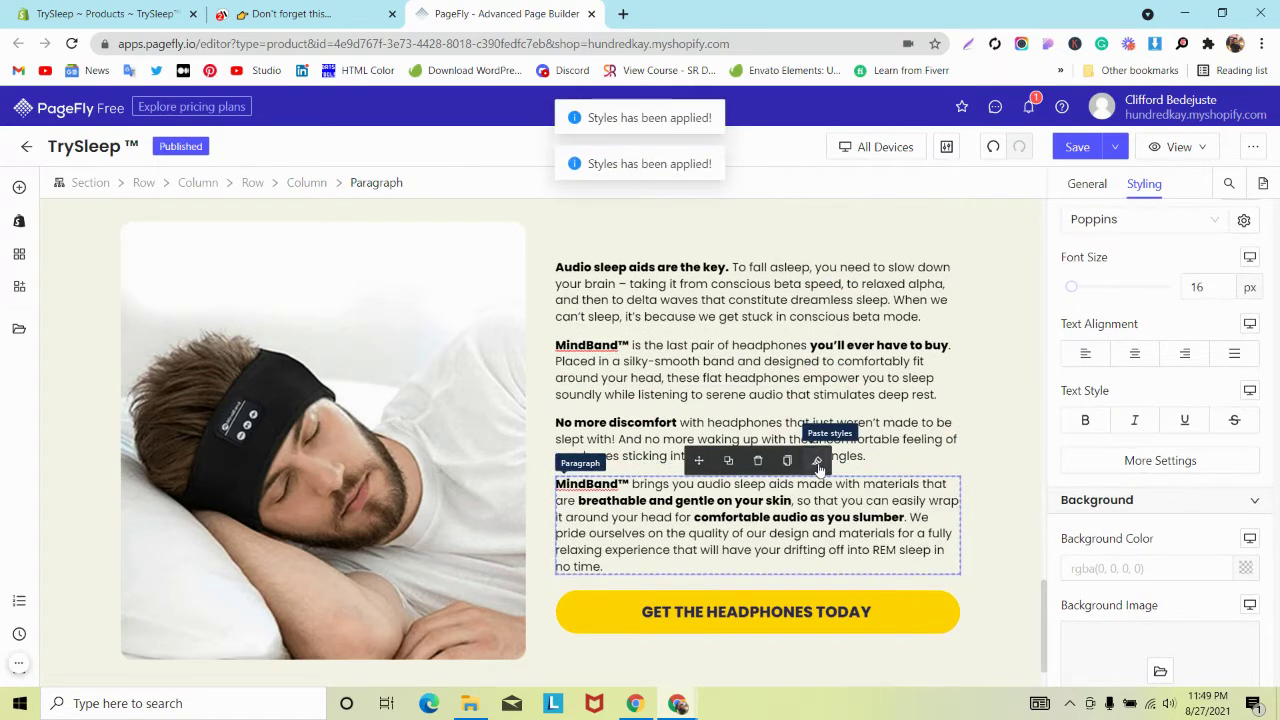
Undo the pasted paragraph styles and the first paragraph's line height, redoing its Poppins font if it is undone too
click(994, 152)
click(995, 155)
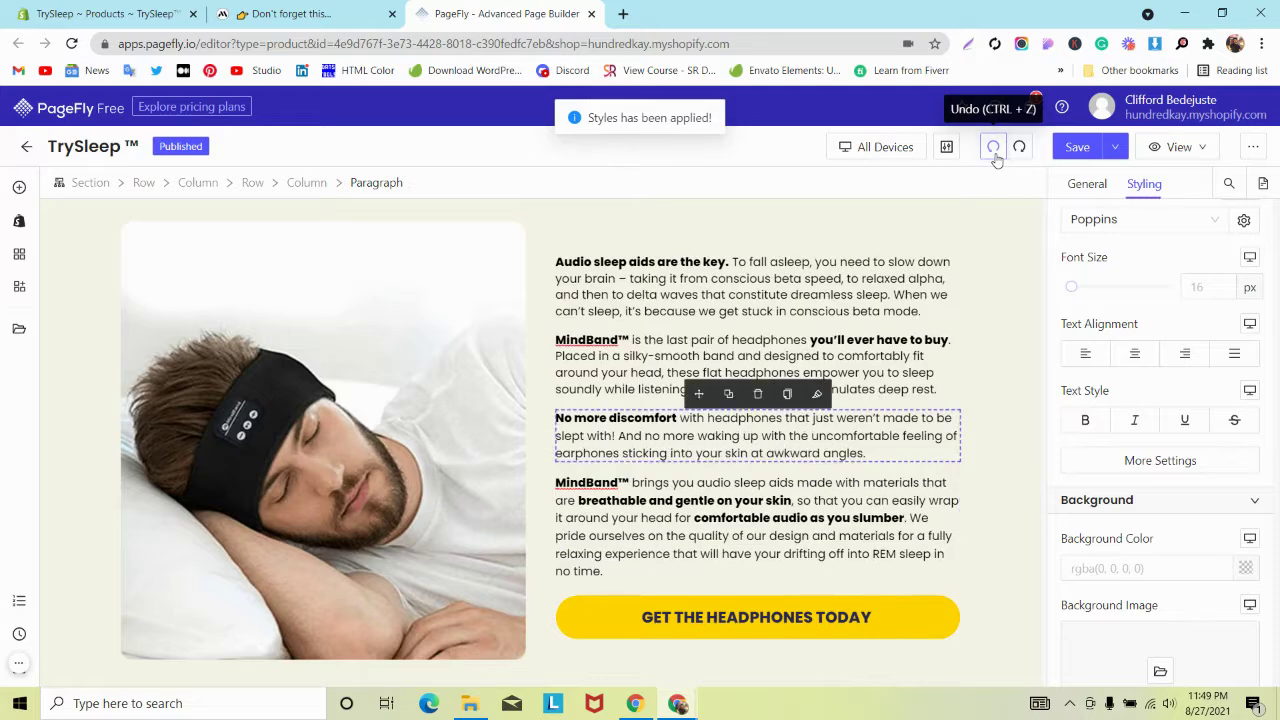
click(994, 152)
click(994, 152)
click(994, 152)
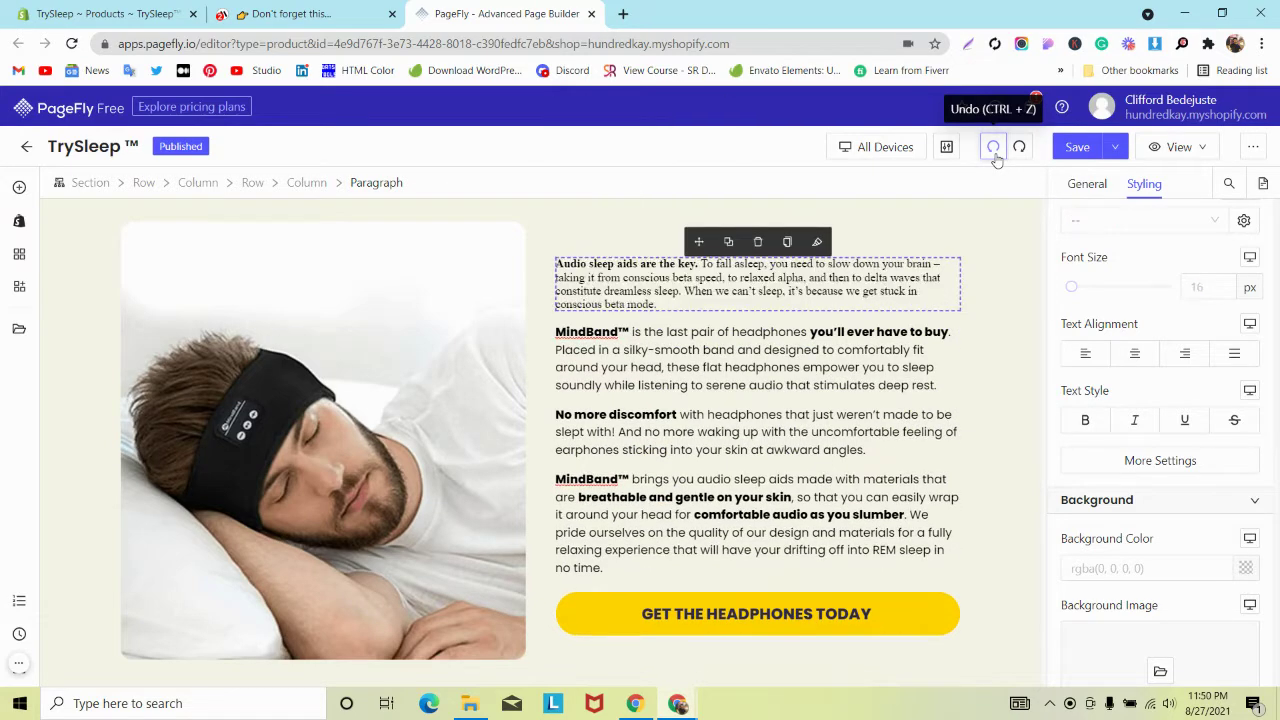
click(1019, 147)
scroll(634, 403, down, 1)
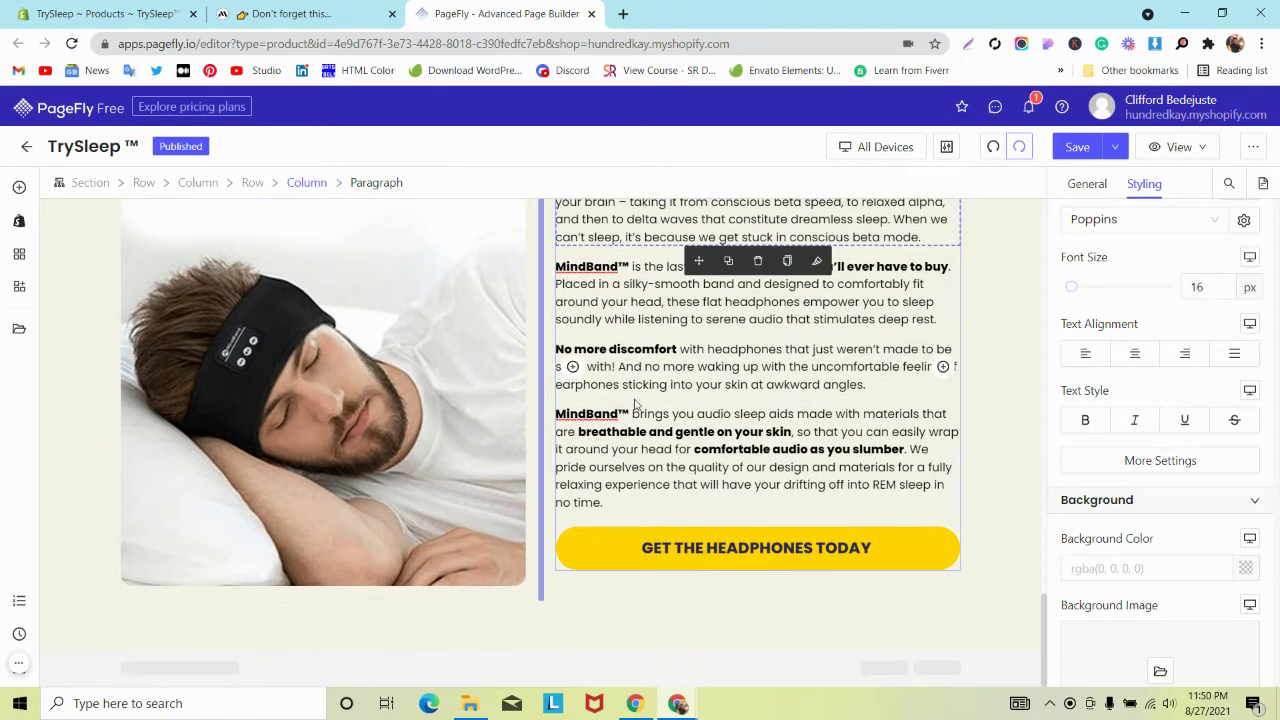
scroll(638, 406, up, 1)
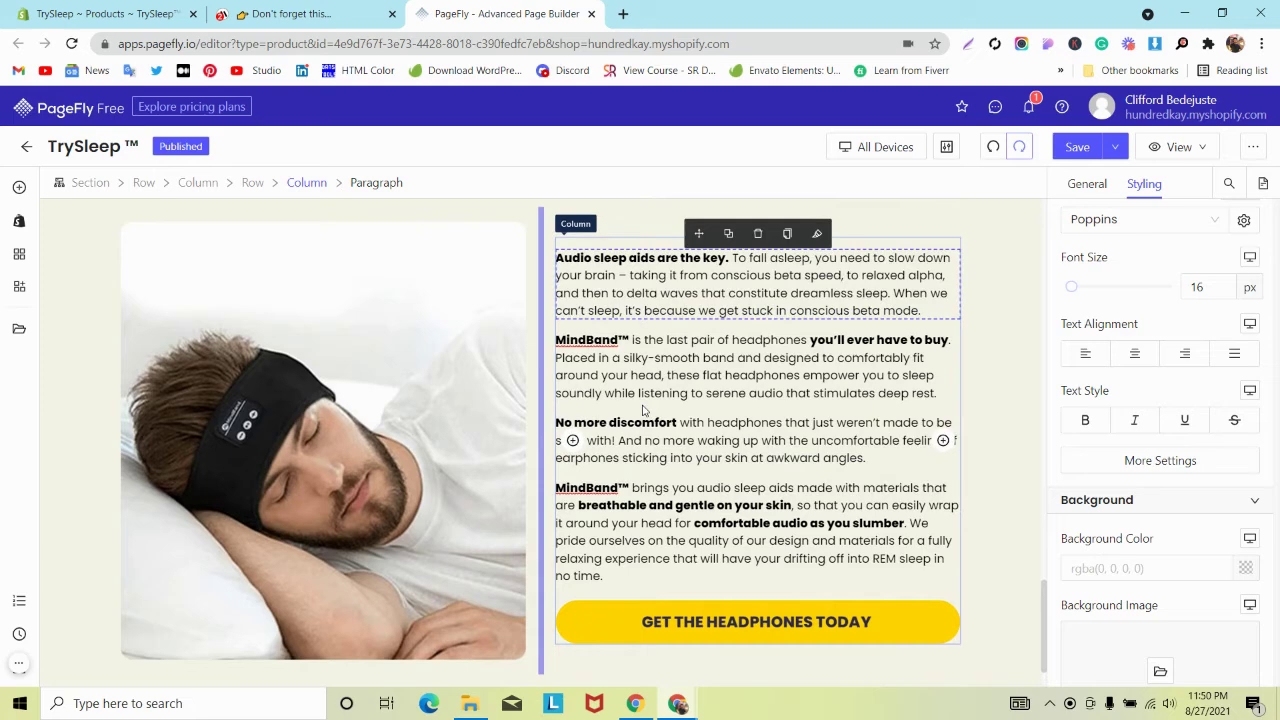
click(332, 343)
scroll(332, 343, up, 1)
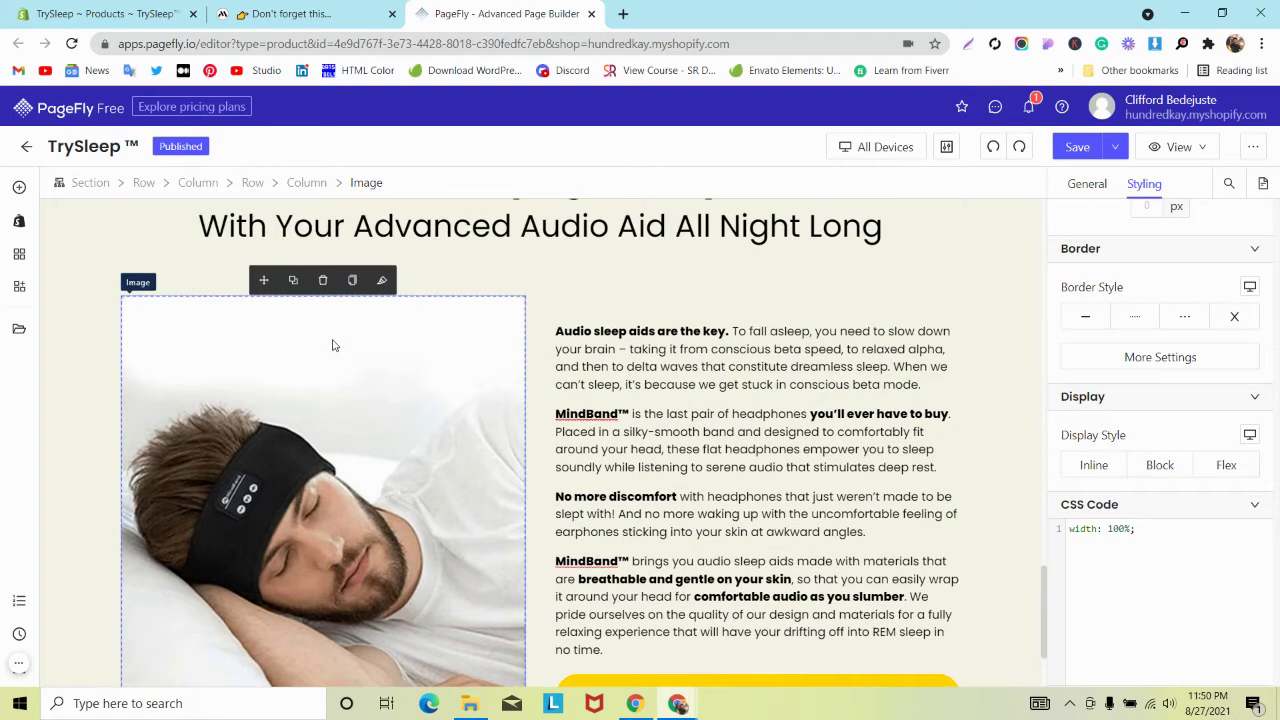
scroll(332, 345, down, 2)
scroll(332, 345, up, 2)
scroll(217, 327, down, 2)
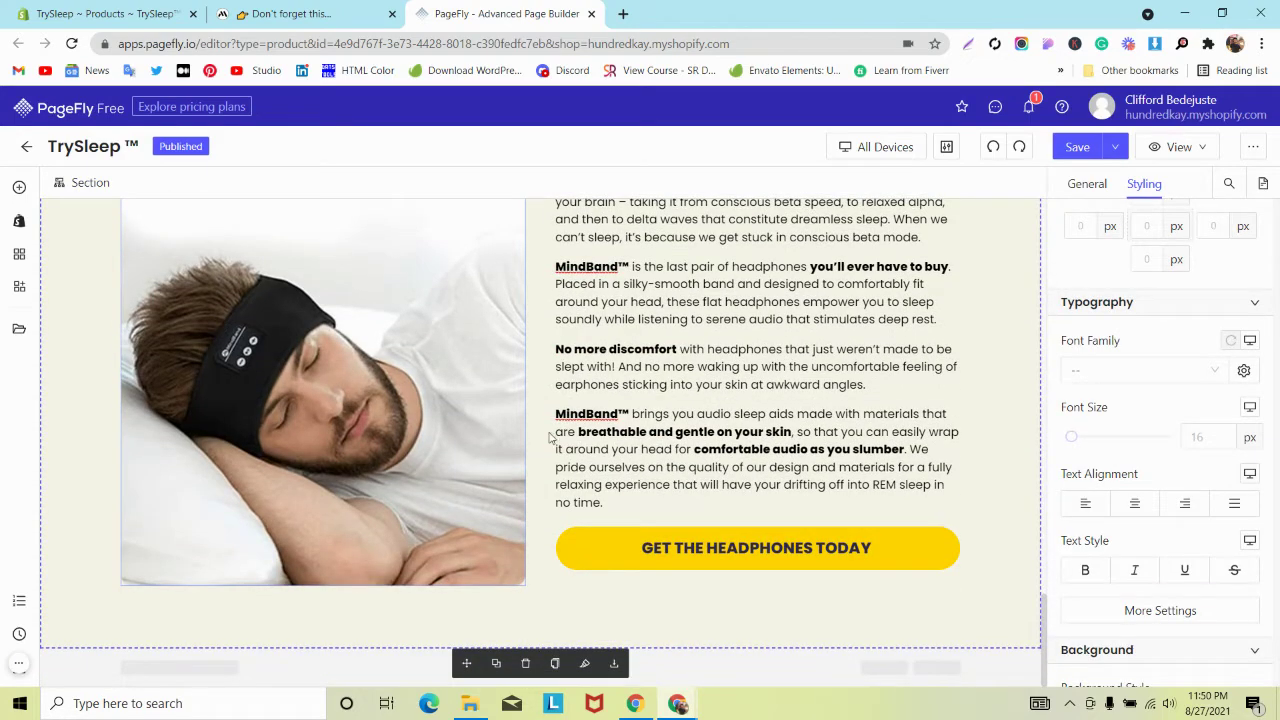
Set the top margin of the "GET THE HEADPHONES TODAY" button to 30 px and save the page
click(655, 560)
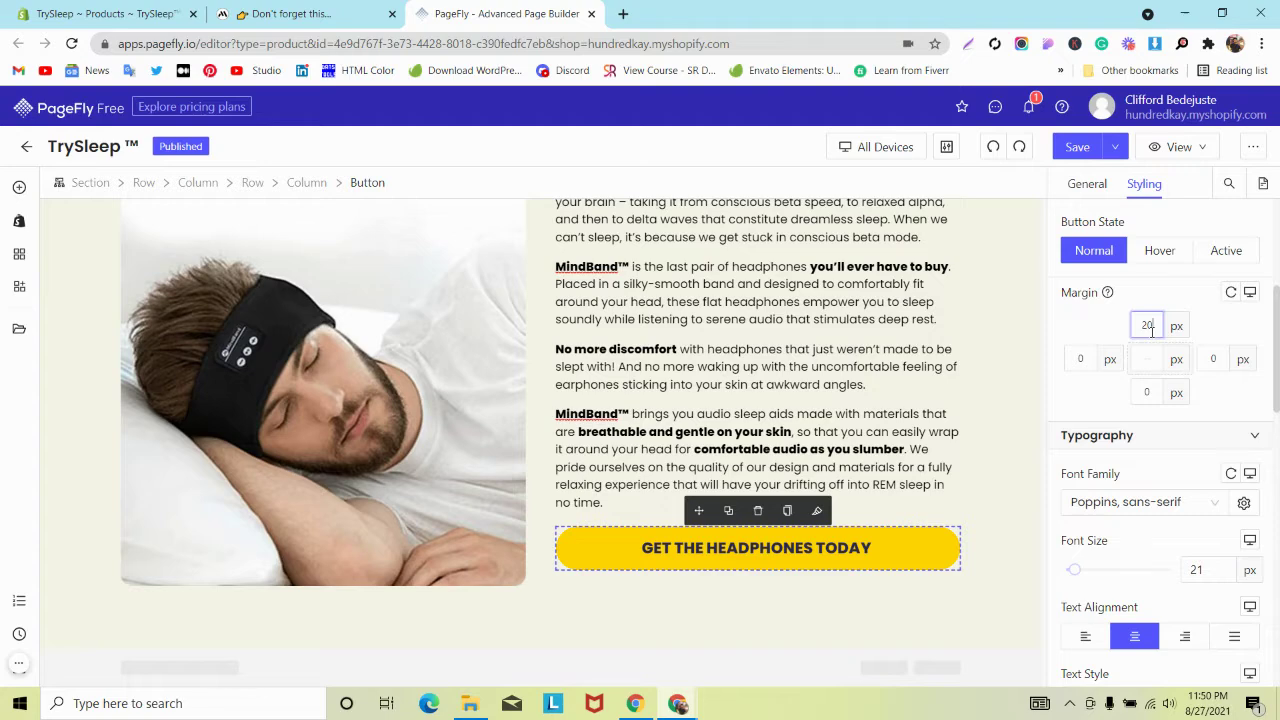
key(Up)
key(Up)
key(Up)
key(Up)
key(Up)
key(Up)
key(Up)
key(Up)
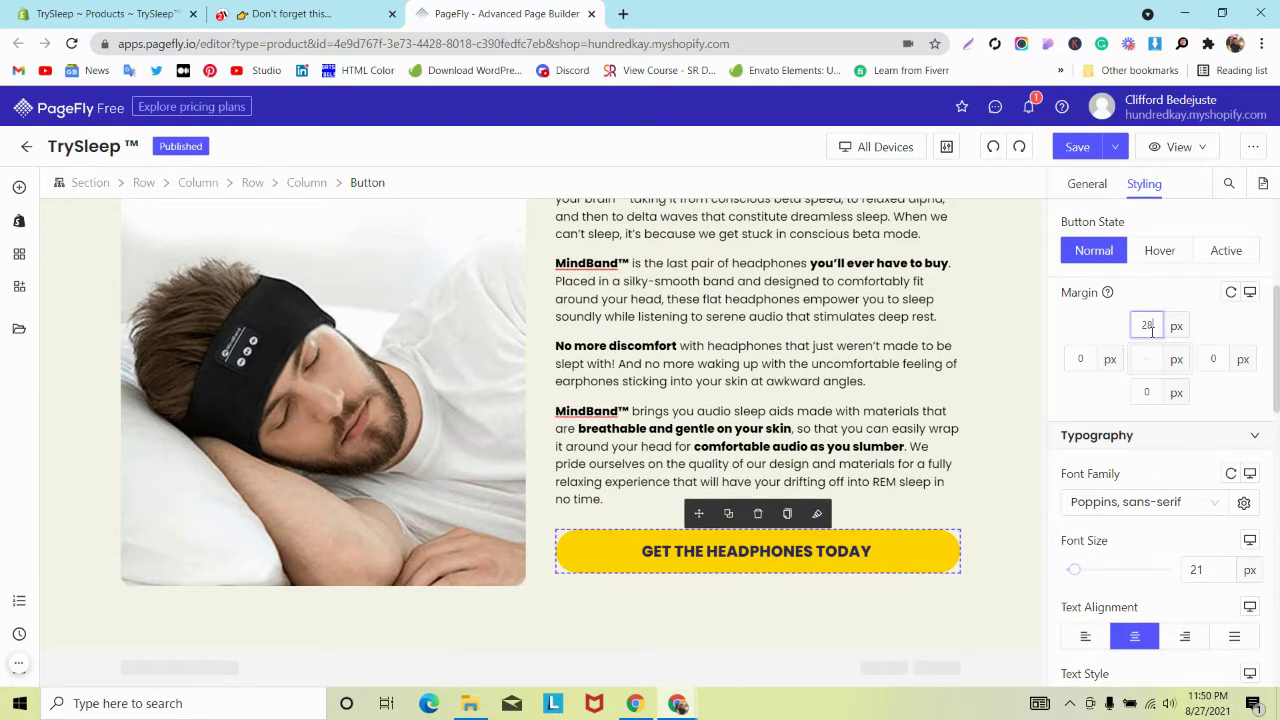
key(Up)
key(Up)
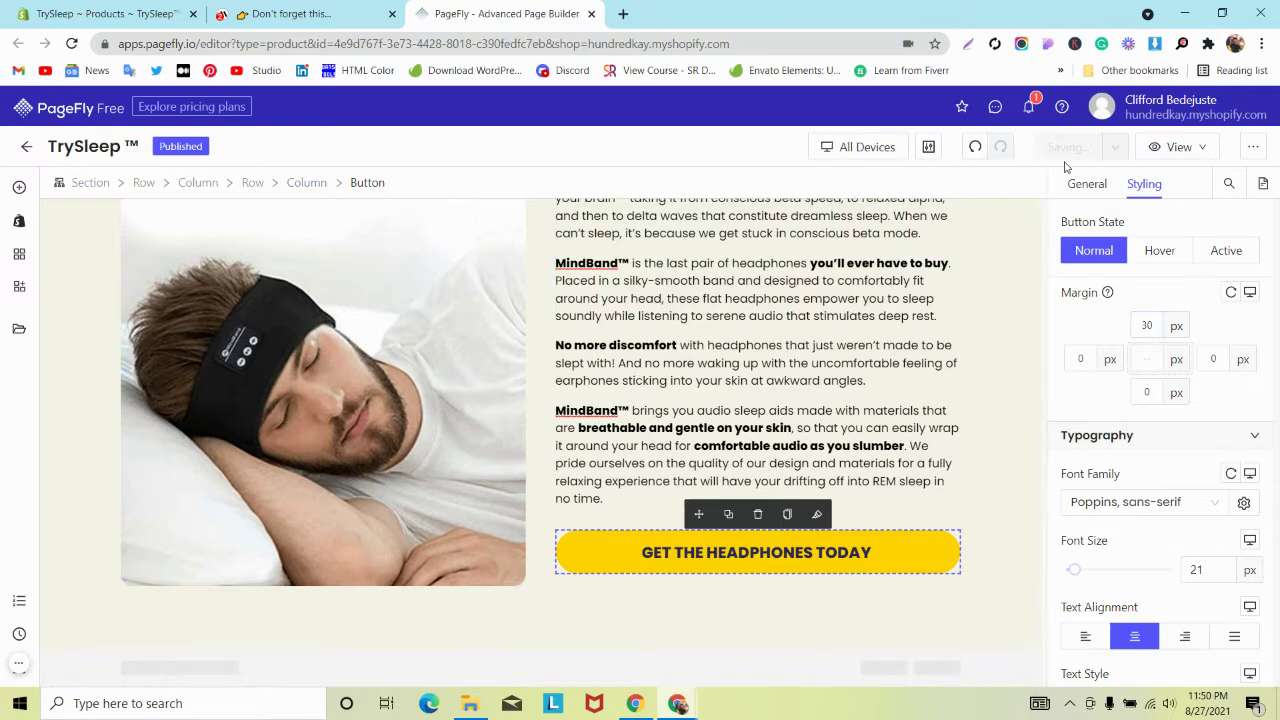
Examine the layout of the "The First-Class Features Of MindBand™ Include..." section on the MindBand page
click(286, 10)
scroll(435, 288, down, 5)
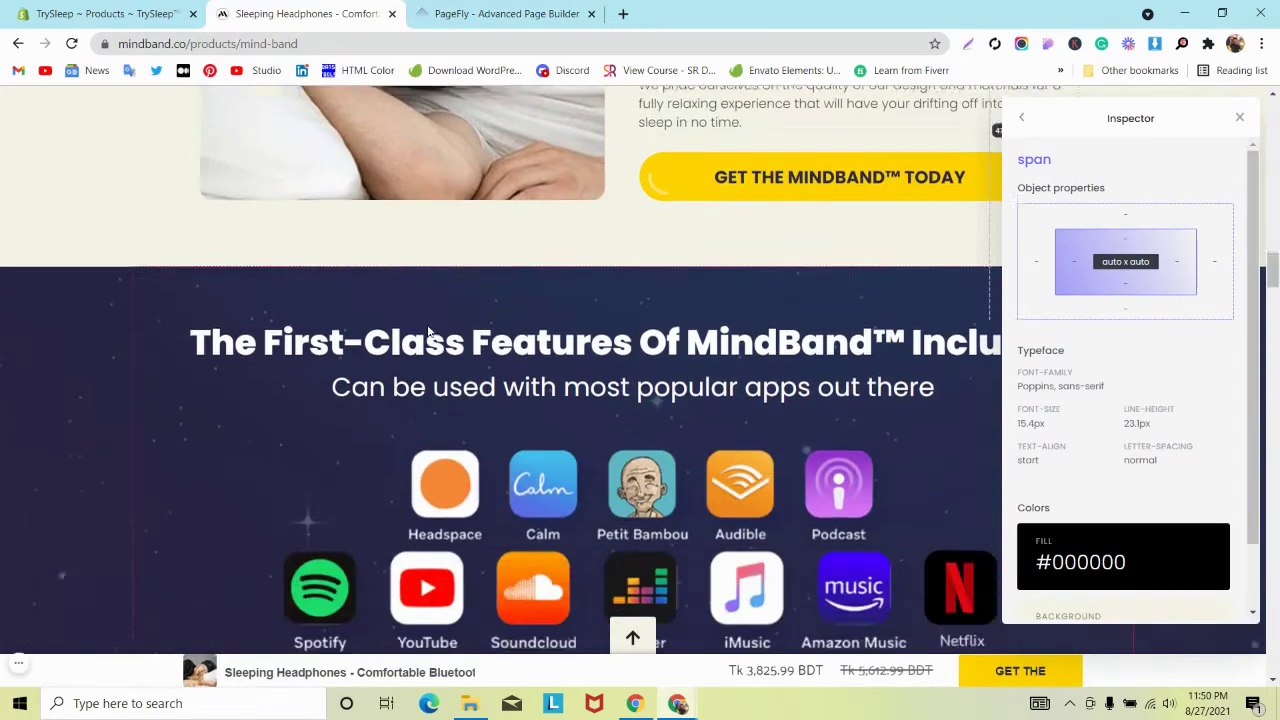
scroll(425, 320, up, 4)
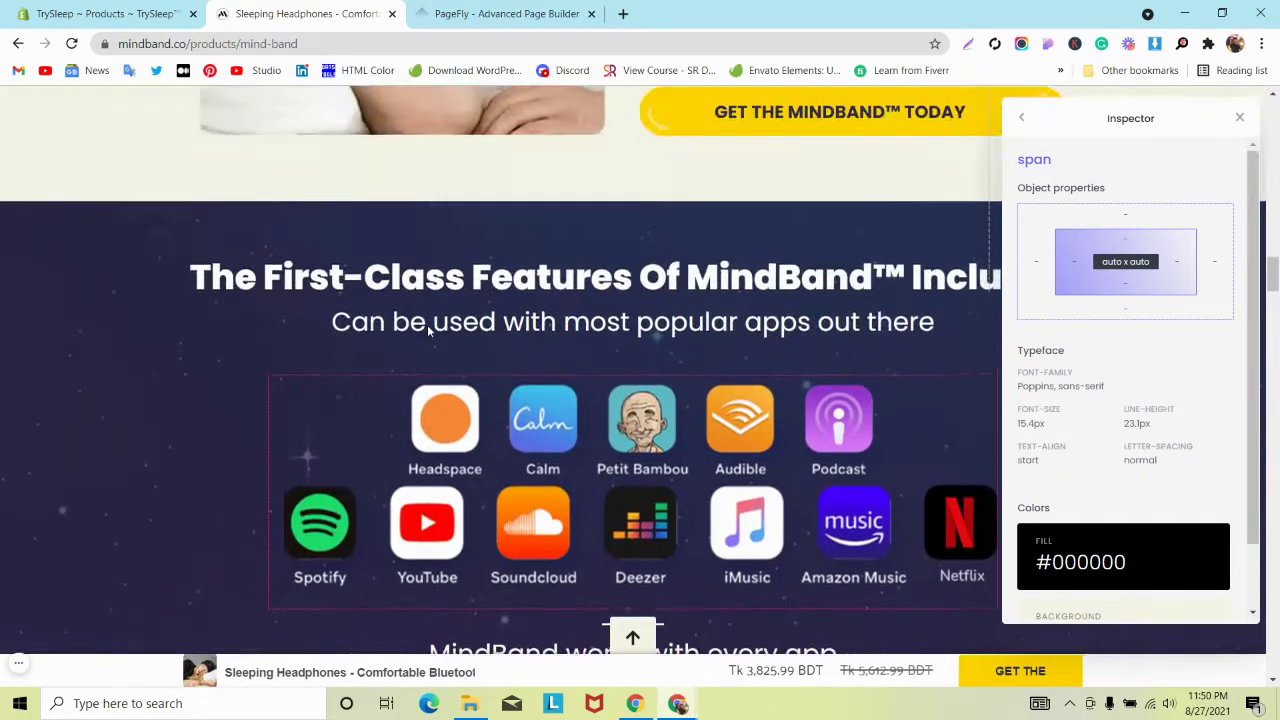
scroll(415, 260, down, 2)
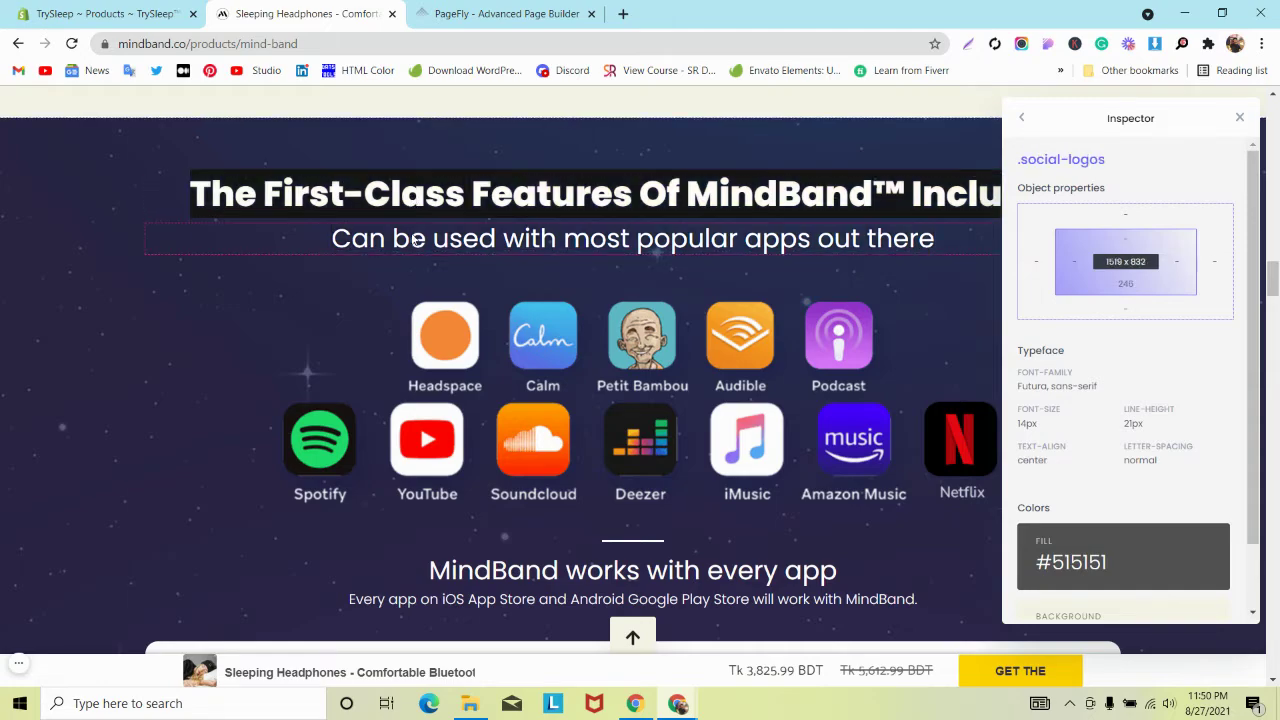
Return to PageFly and duplicate the "Start Sleeping Soundly" heading
click(480, 11)
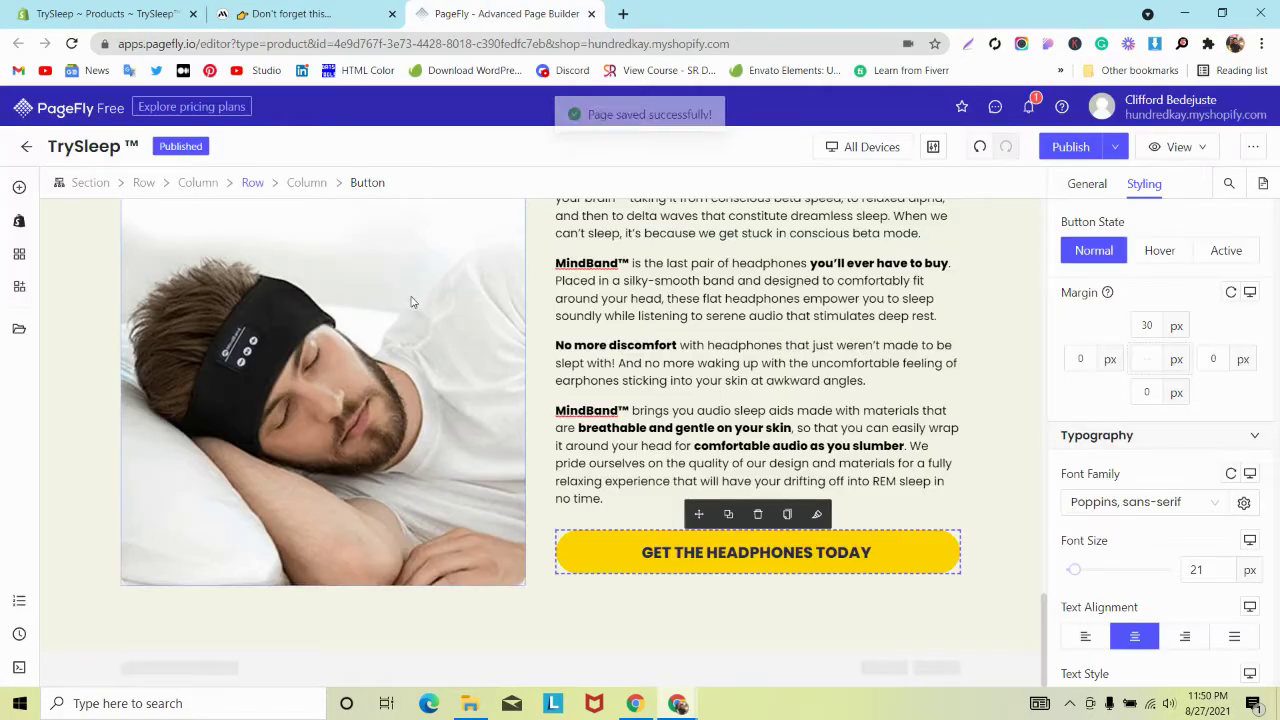
scroll(414, 298, up, 3)
click(305, 356)
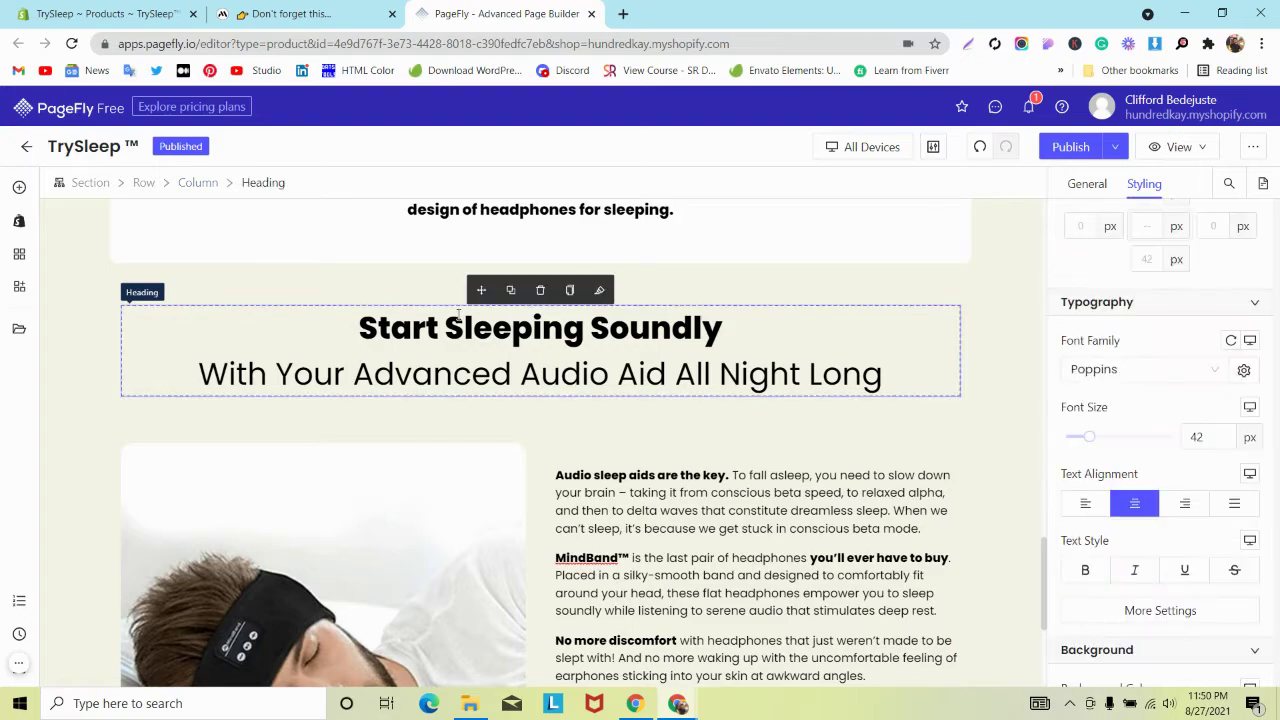
click(510, 290)
scroll(334, 408, down, 2)
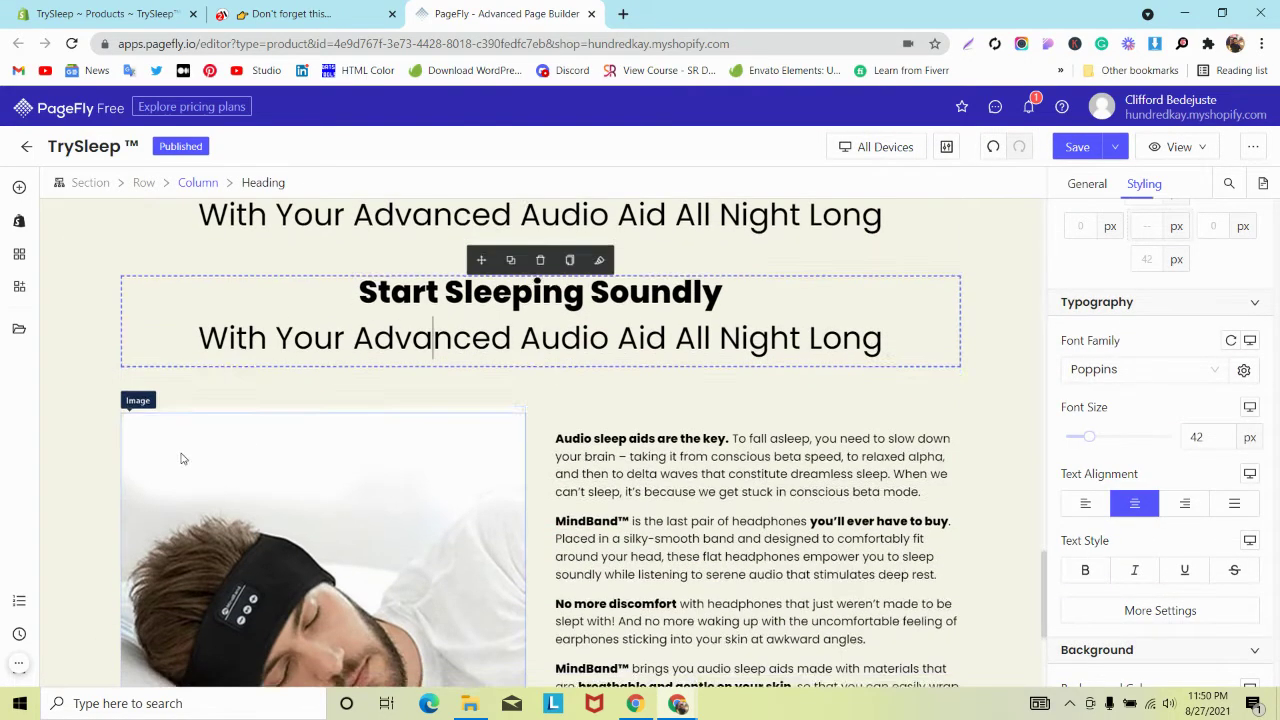
Move the duplicated heading below the row holding the image, paragraphs and button
scroll(183, 458, down, 3)
scroll(450, 252, up, 1)
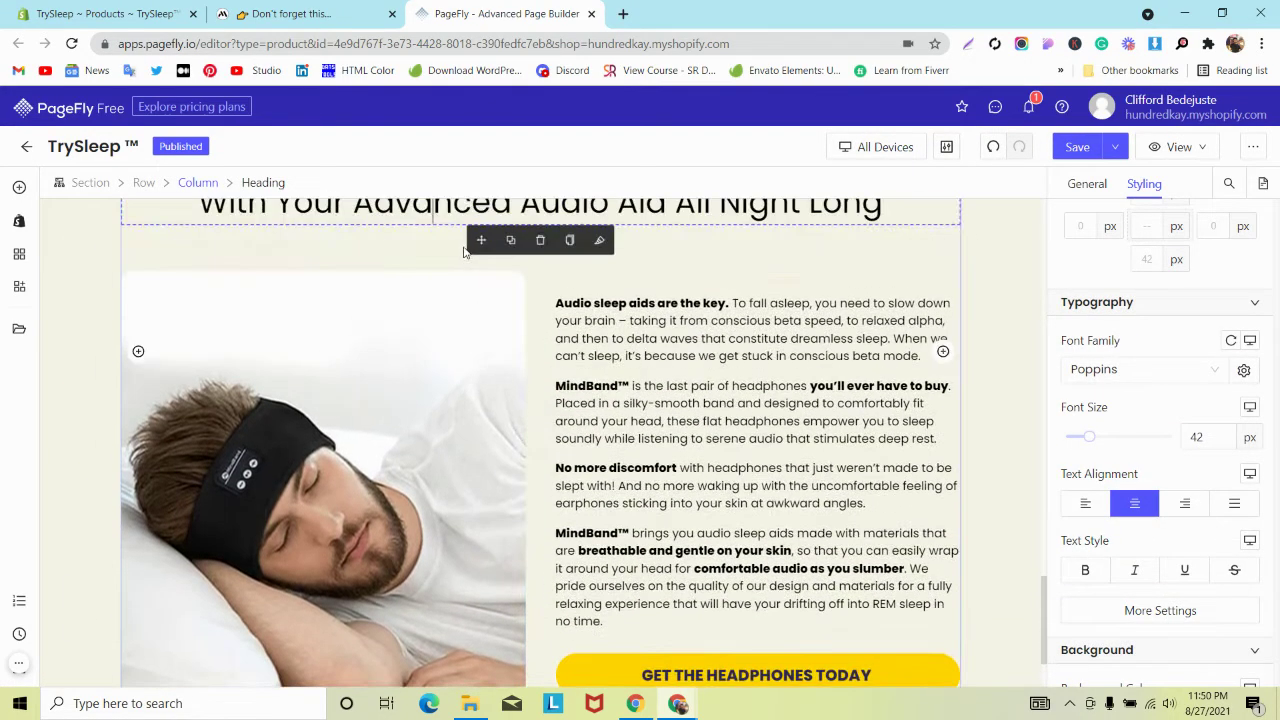
drag(477, 240, 600, 660)
scroll(488, 586, down, 2)
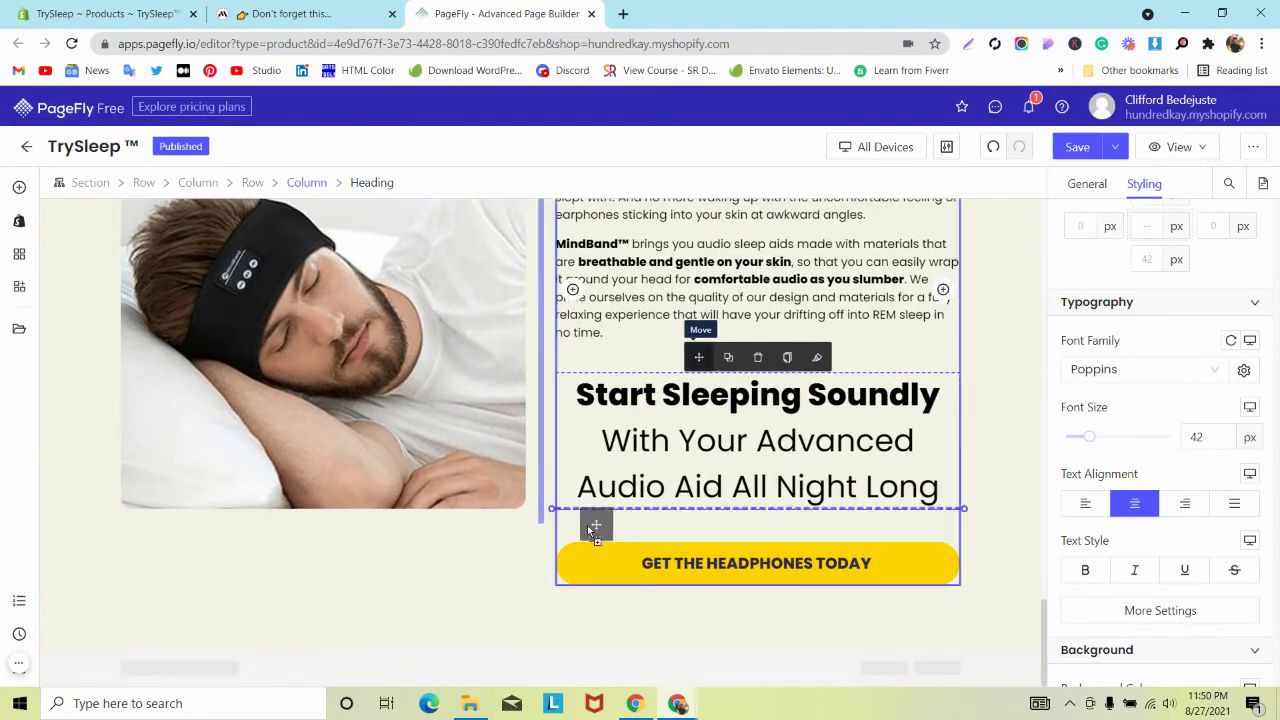
drag(545, 605, 540, 611)
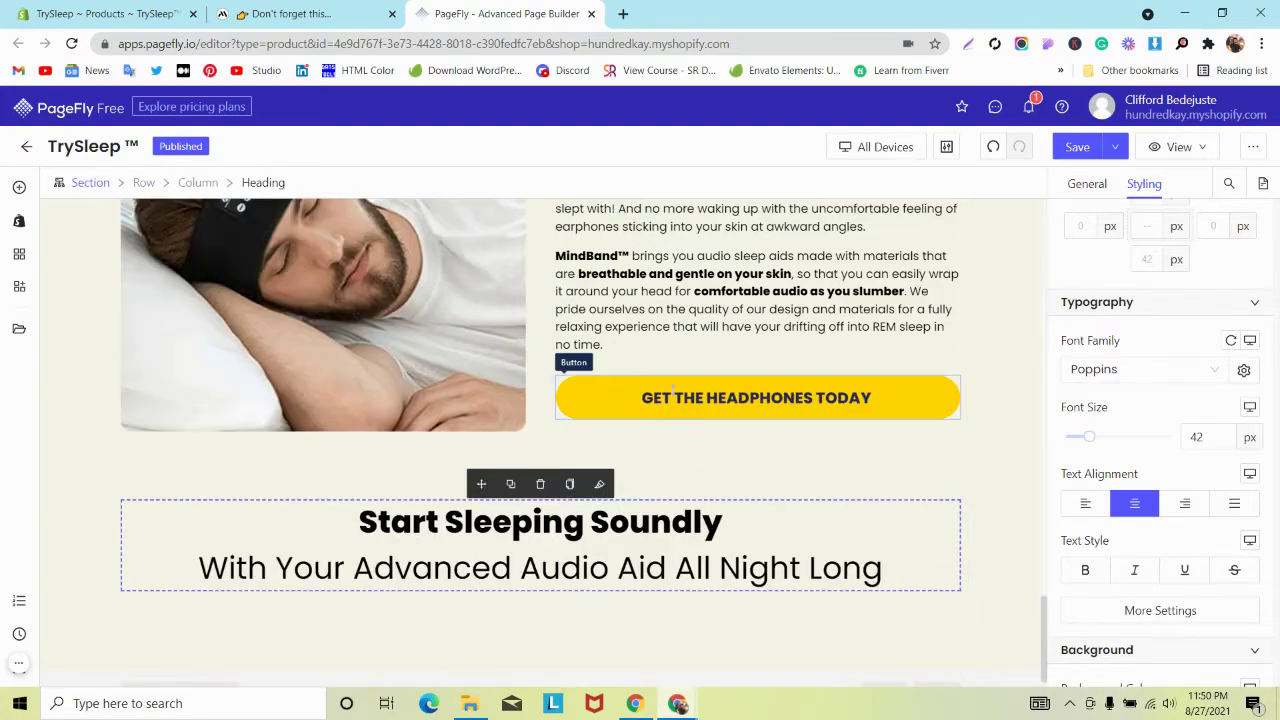
Add a one-column layout section below the "Start Sleeping Soundly" section and move the duplicated heading into it
scroll(672, 394, up, 4)
key(ctrl+shift+Tab)
scroll(344, 294, up, 4)
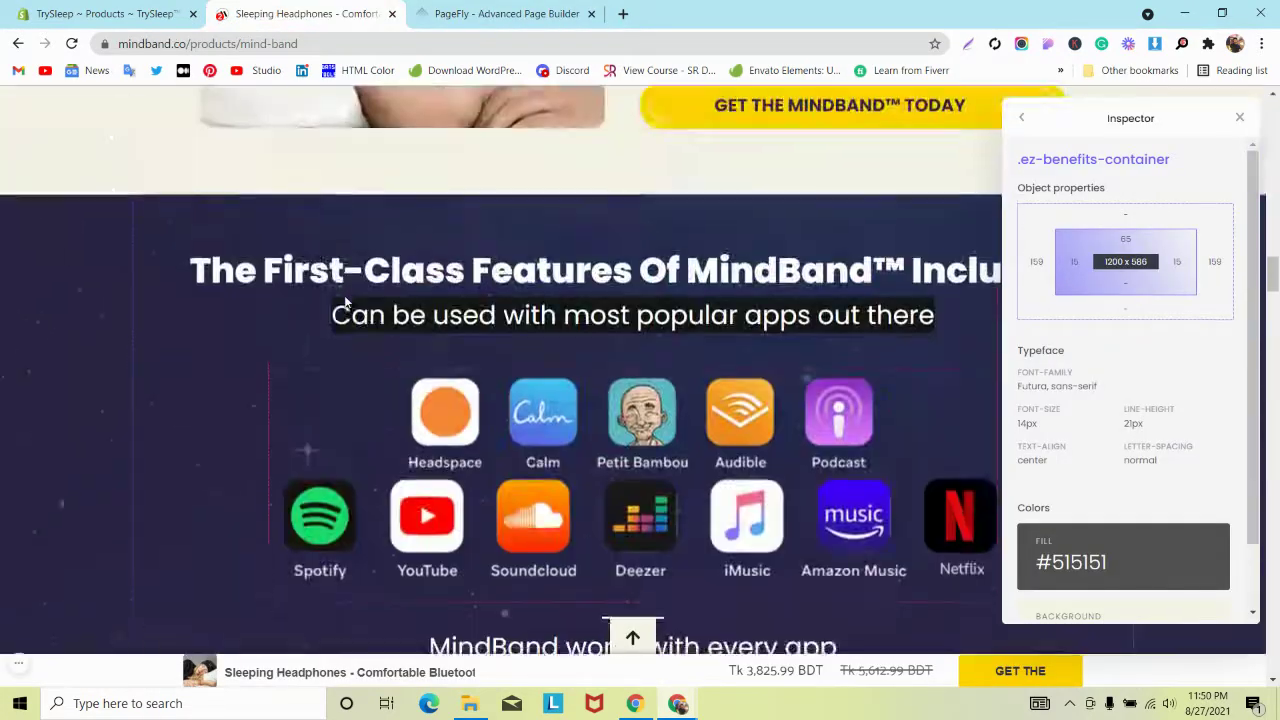
scroll(345, 302, down, 2)
key(ctrl+Tab)
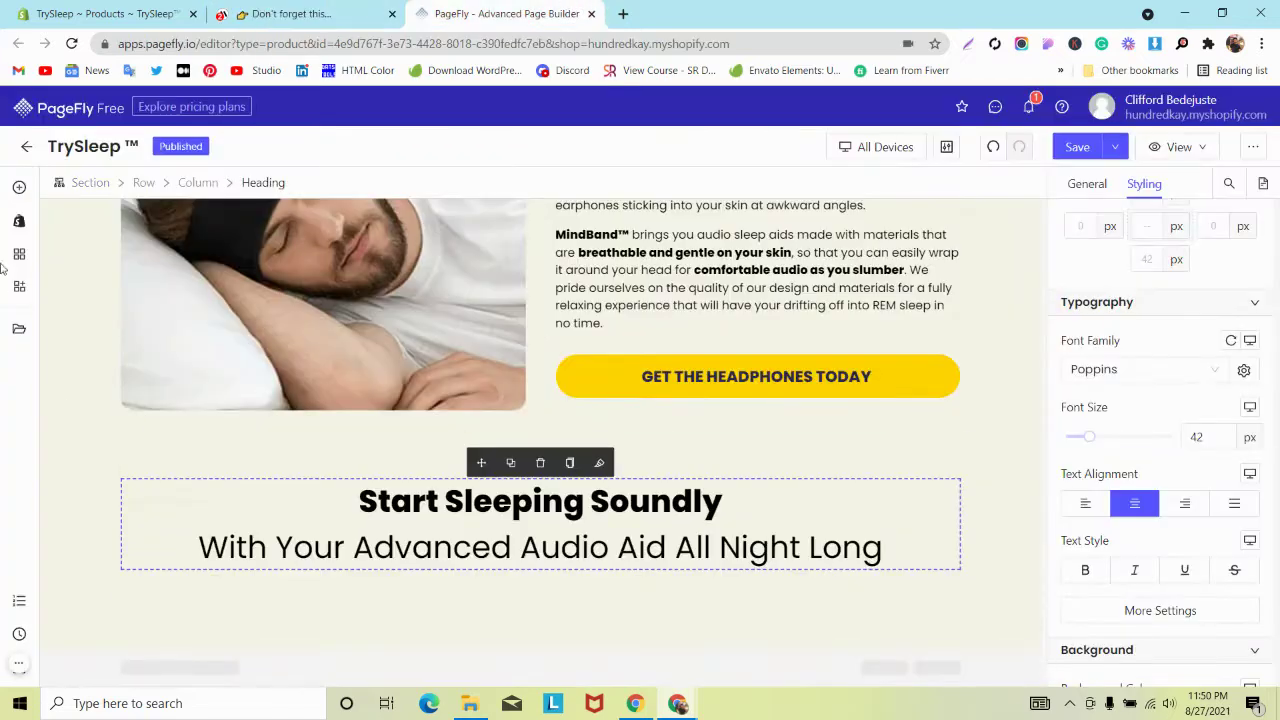
click(19, 187)
mouse_move(70, 265)
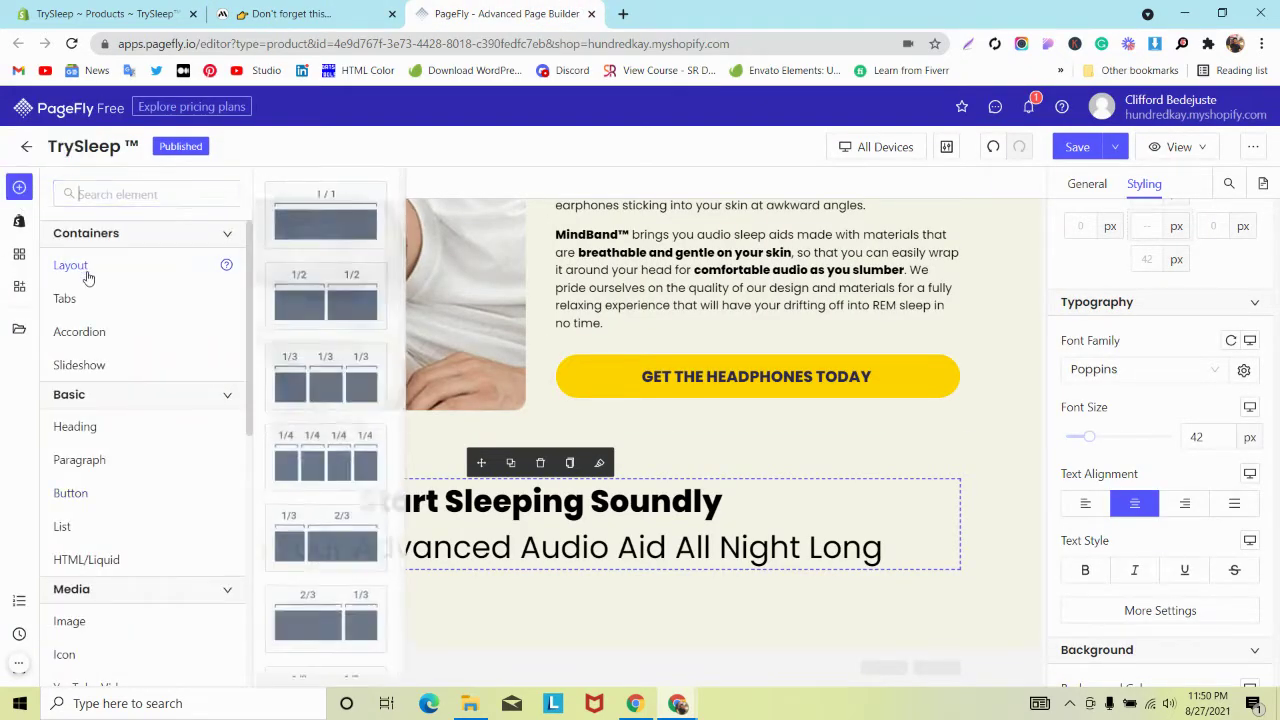
drag(320, 211, 163, 634)
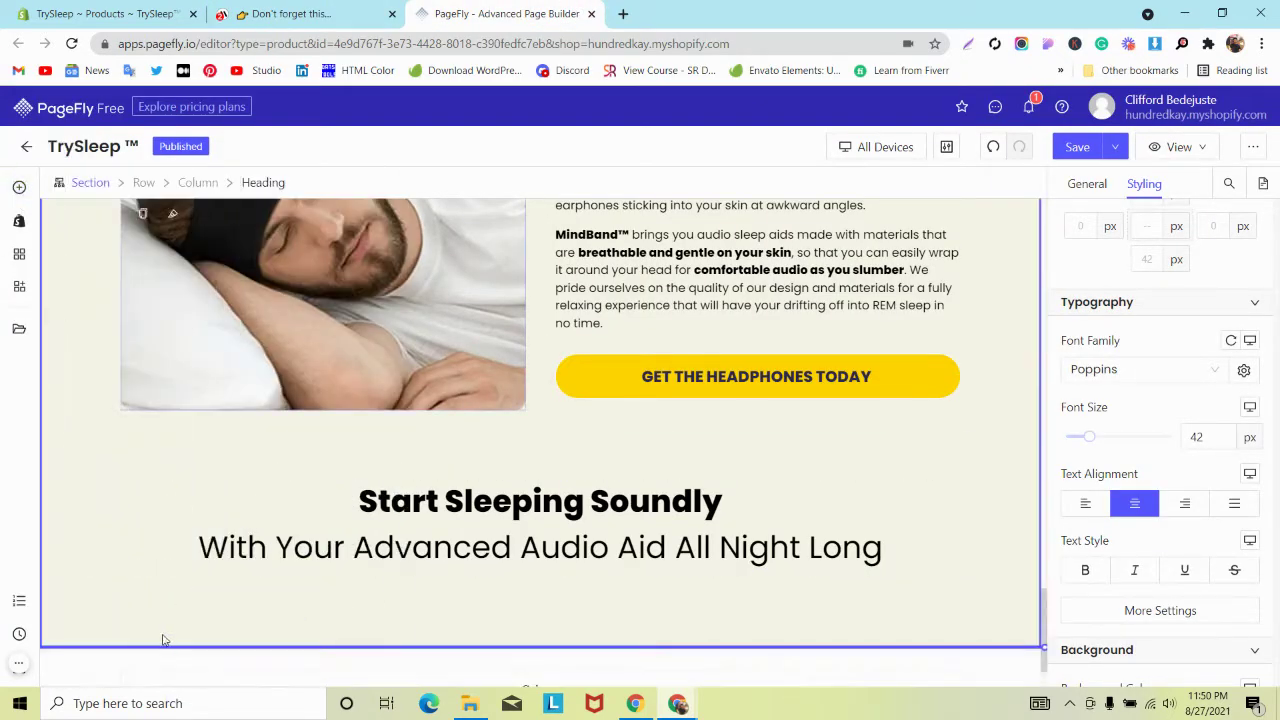
click(490, 425)
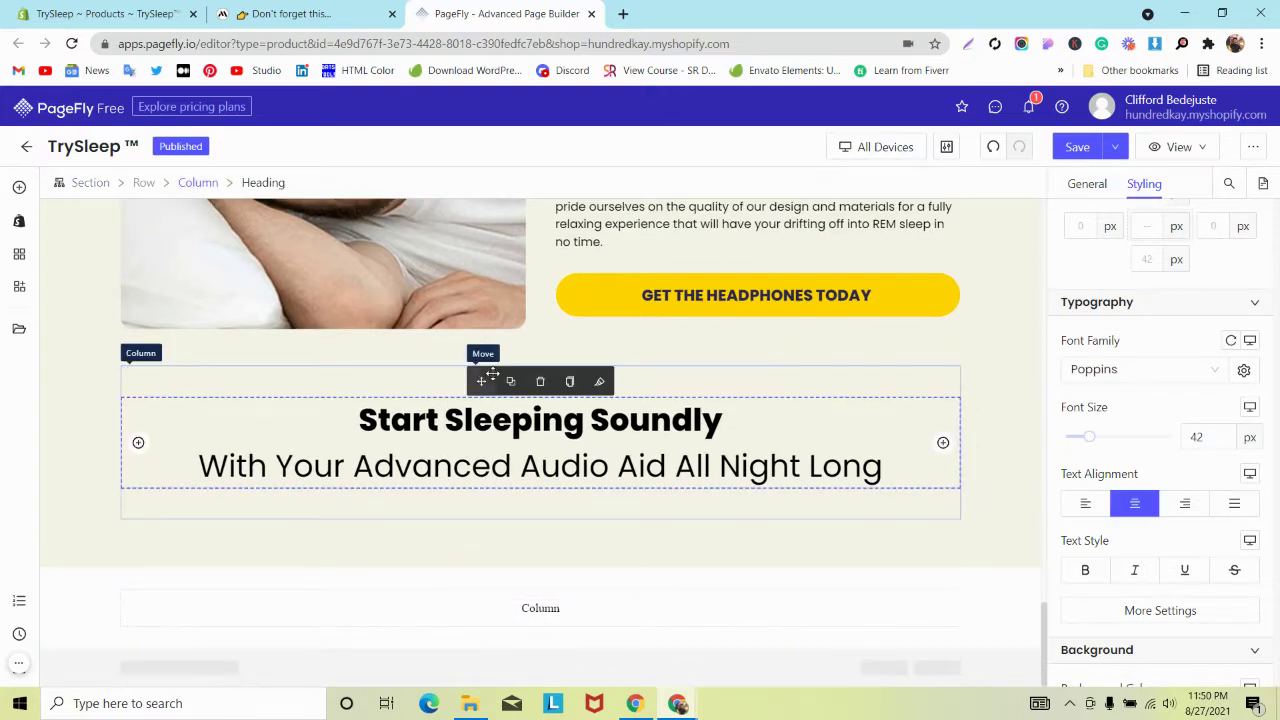
drag(482, 378, 540, 609)
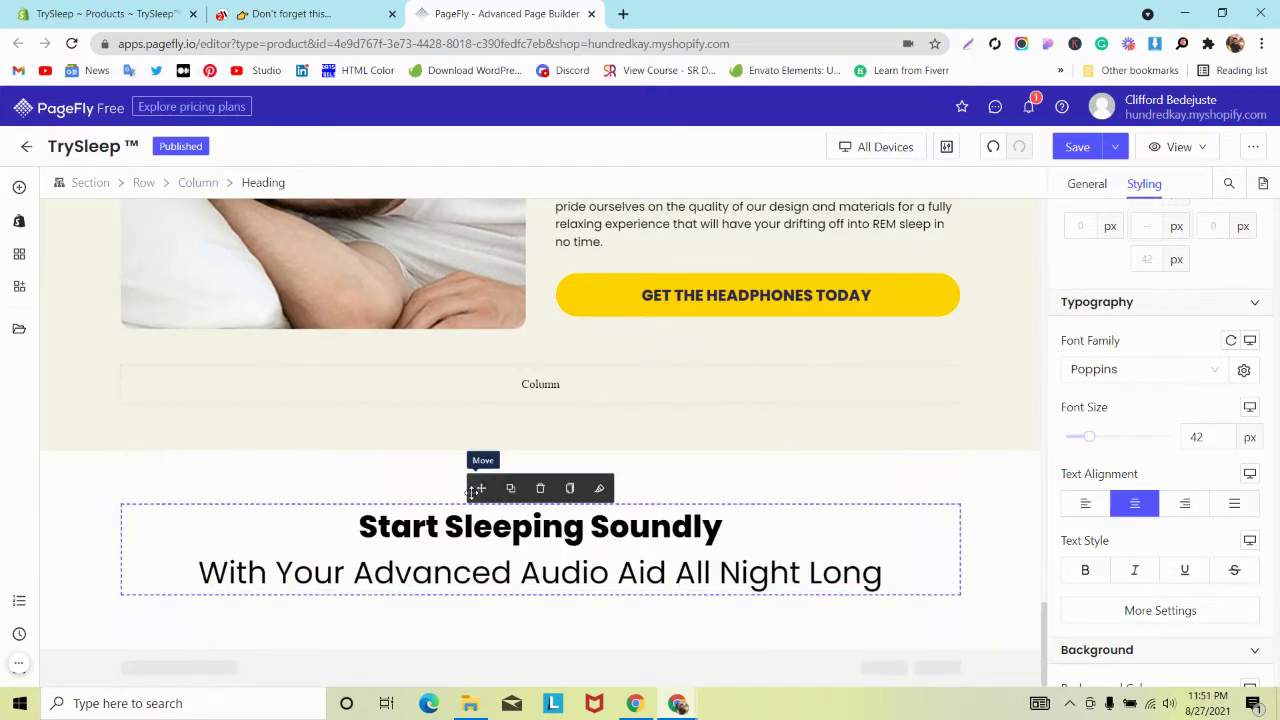
Delete the empty row left beneath the image and button row, and save the page
click(166, 386)
click(540, 349)
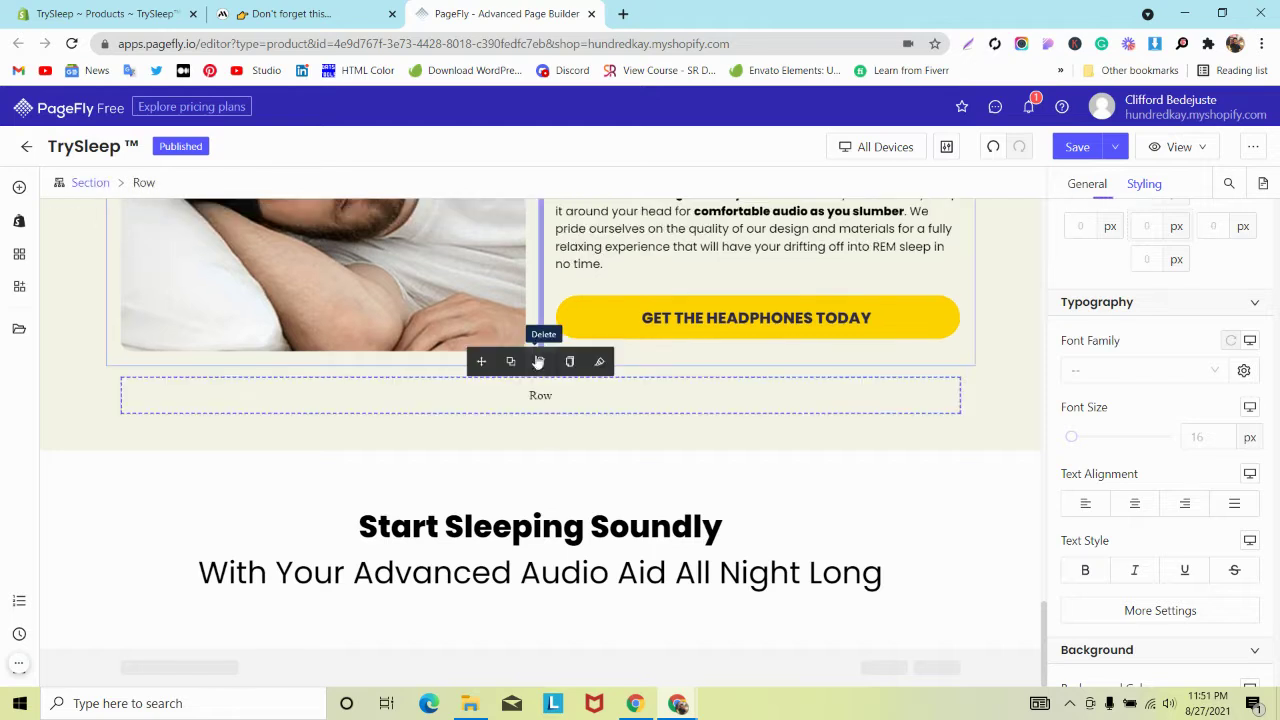
click(541, 364)
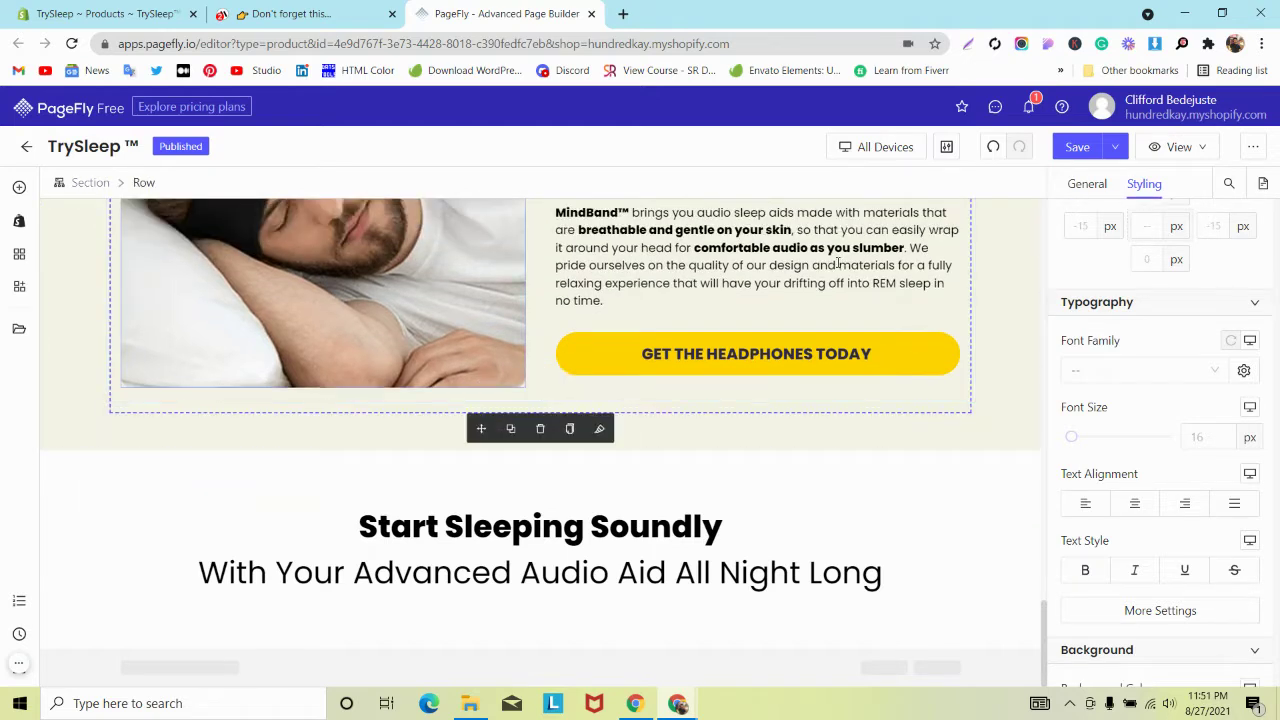
click(1077, 147)
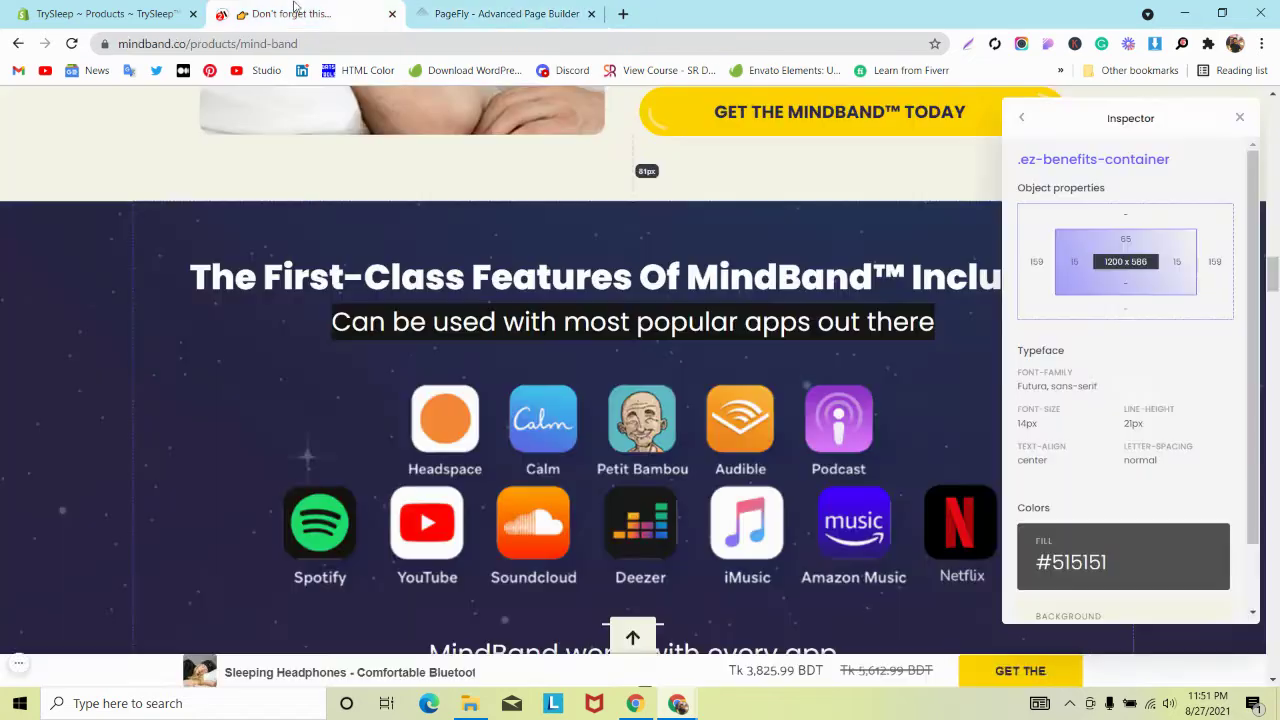
Replace the duplicated heading's bold first line with the MindBand page's title "The First-Class Features Of MindBand™ Include..."
click(300, 14)
scroll(382, 212, down, 1)
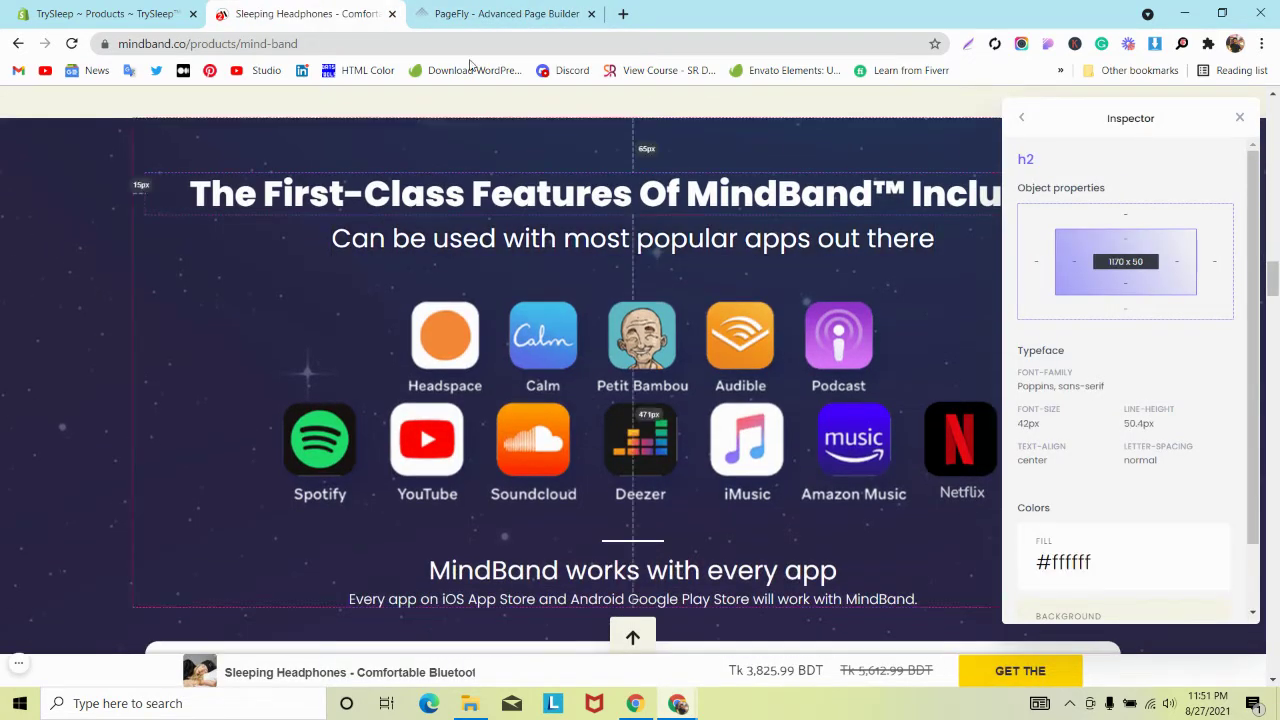
key(ctrl+Tab)
click(410, 528)
click(1087, 183)
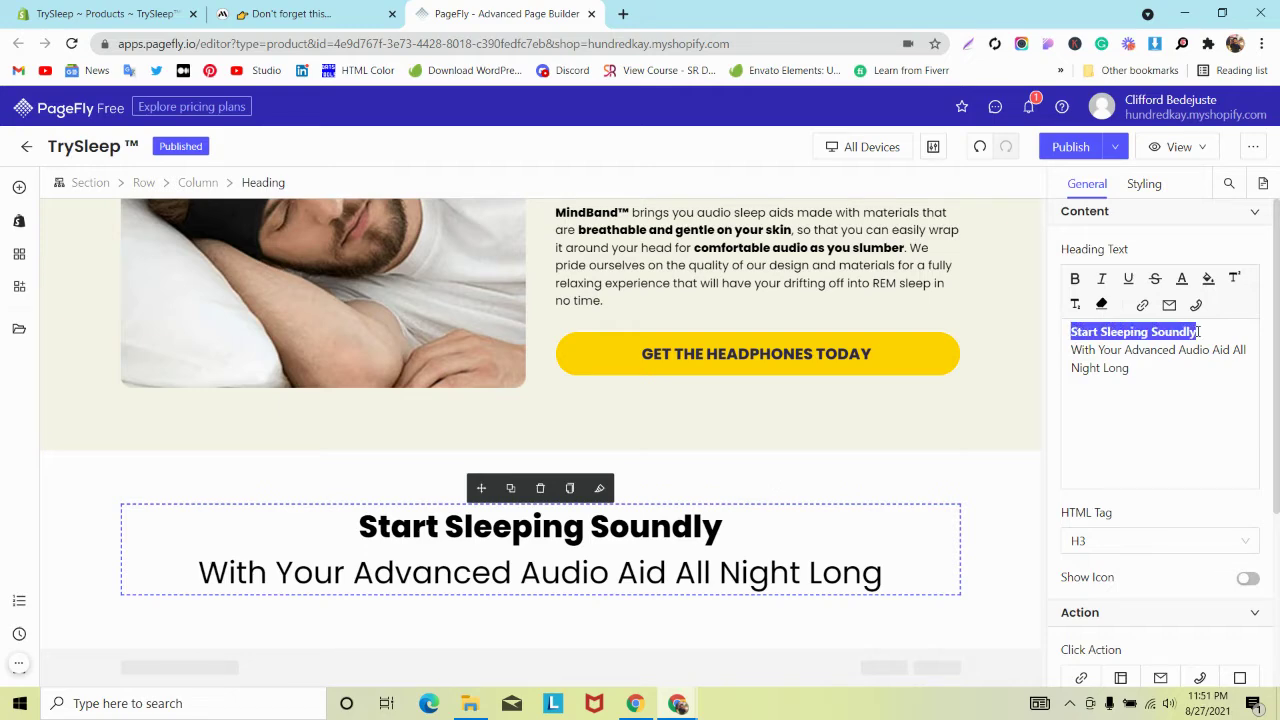
key(super+v)
click(1133, 487)
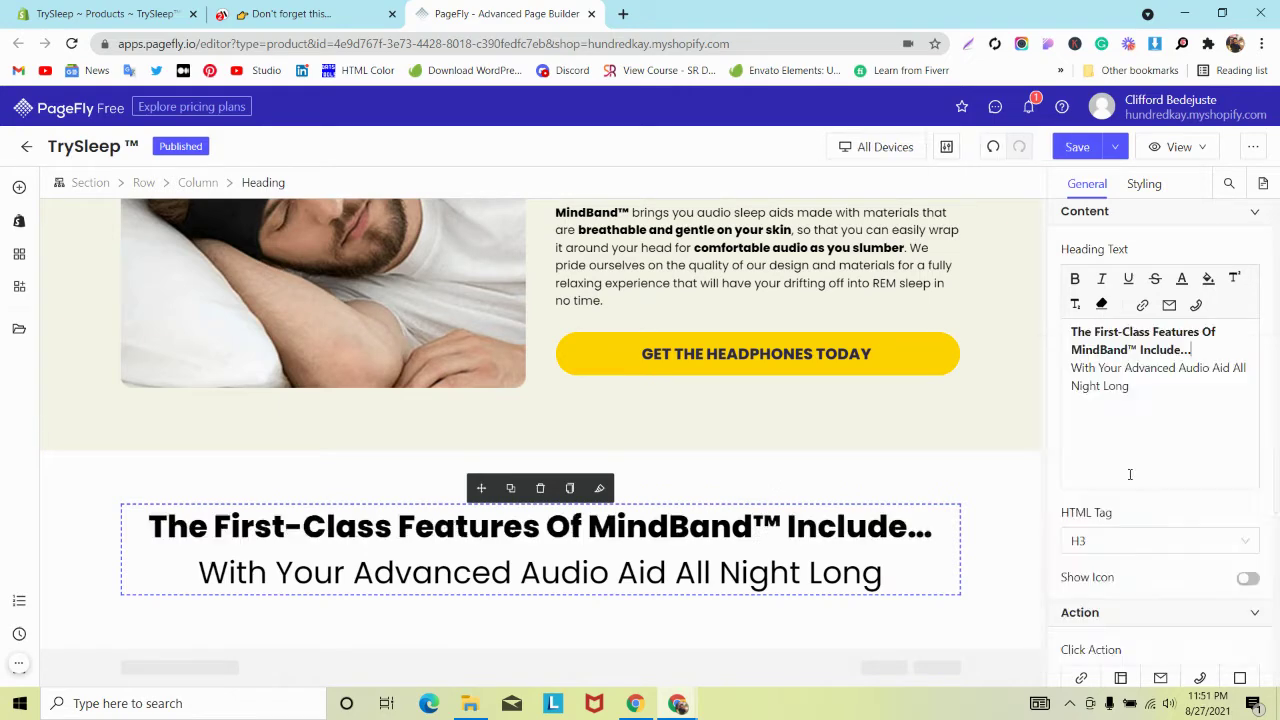
Replace the second line of the features heading with "Can be used with most popular apps out there"
click(293, 8)
click(505, 13)
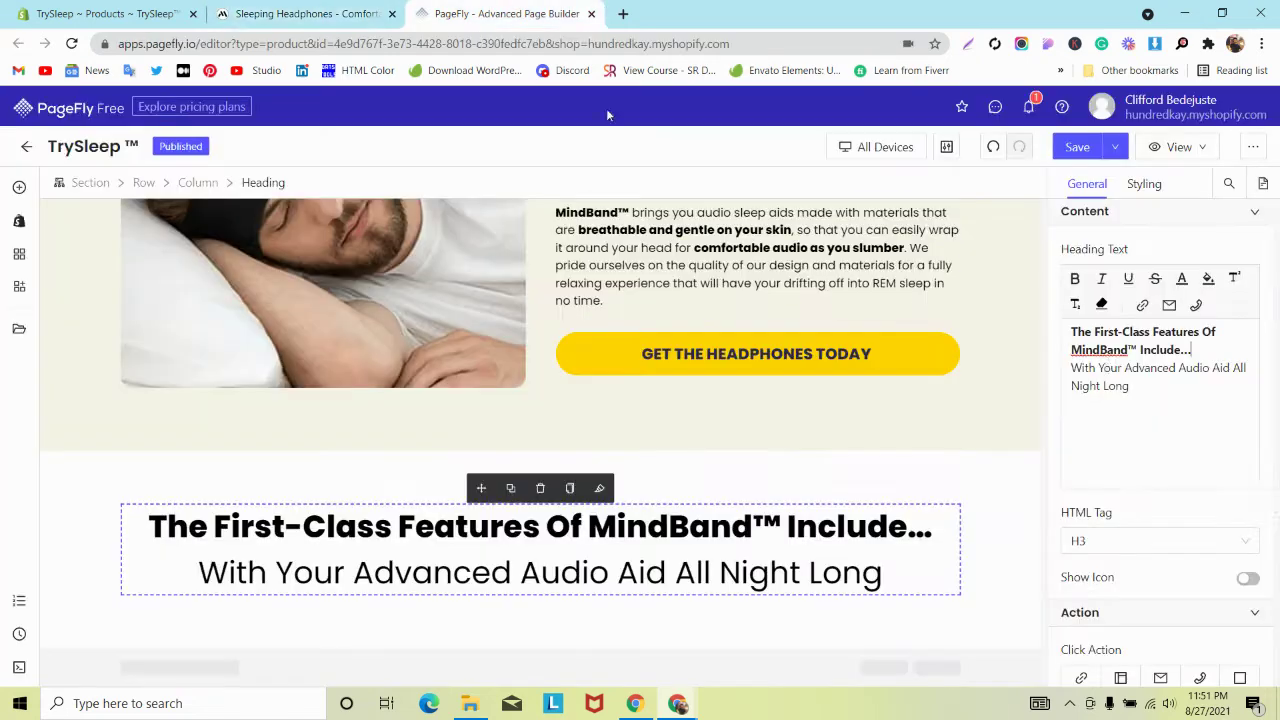
drag(1071, 368, 1133, 387)
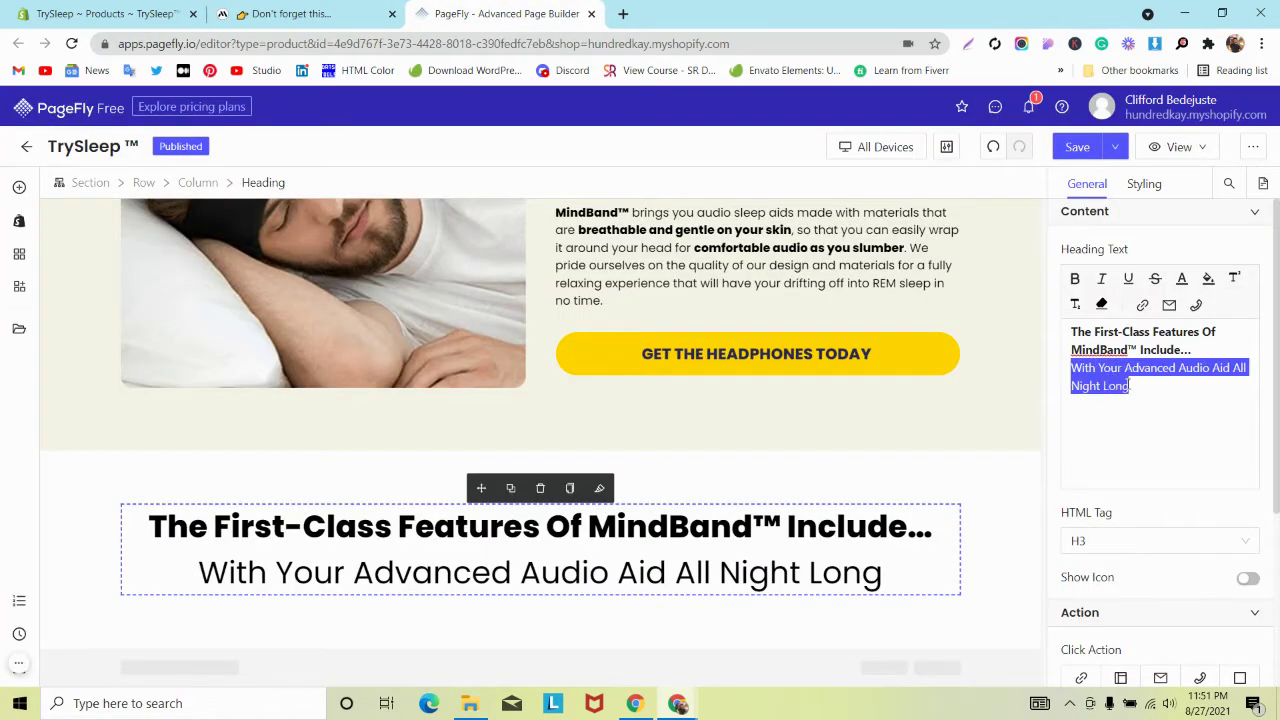
key(super+v)
click(1100, 484)
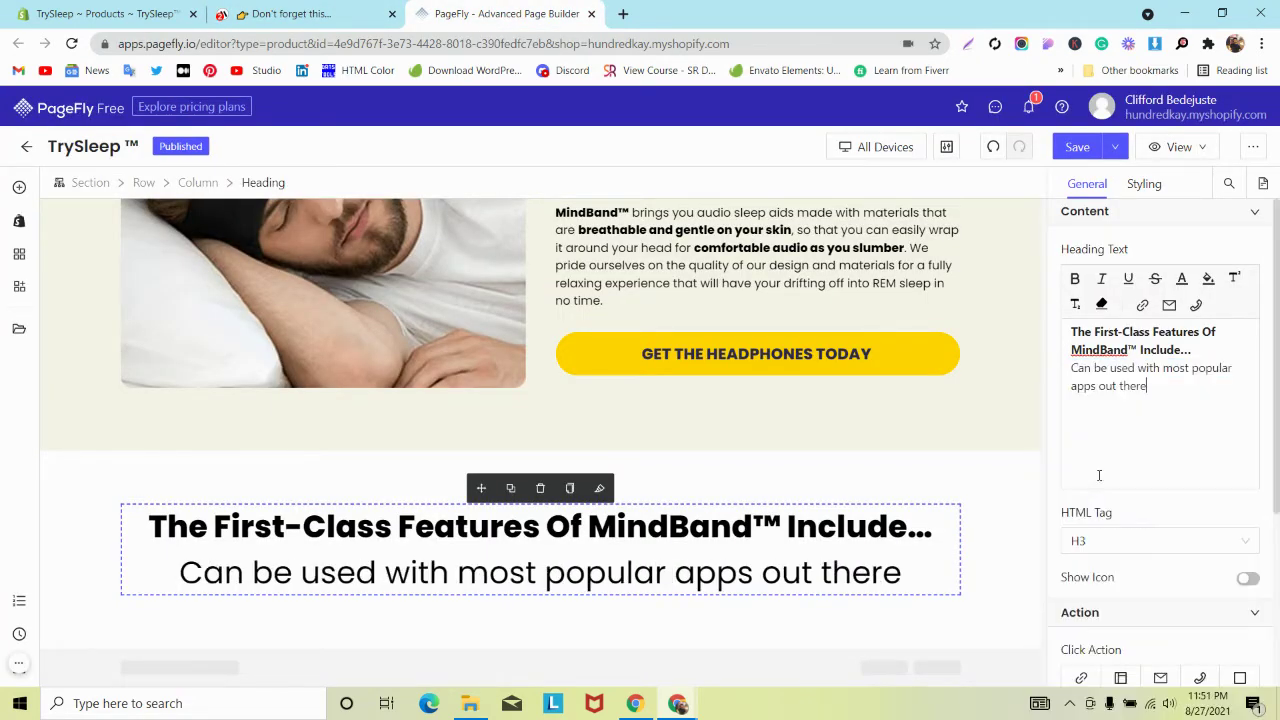
Inspect the app logos image on the MindBand page, and add an image element below the features heading in PageFly
click(93, 488)
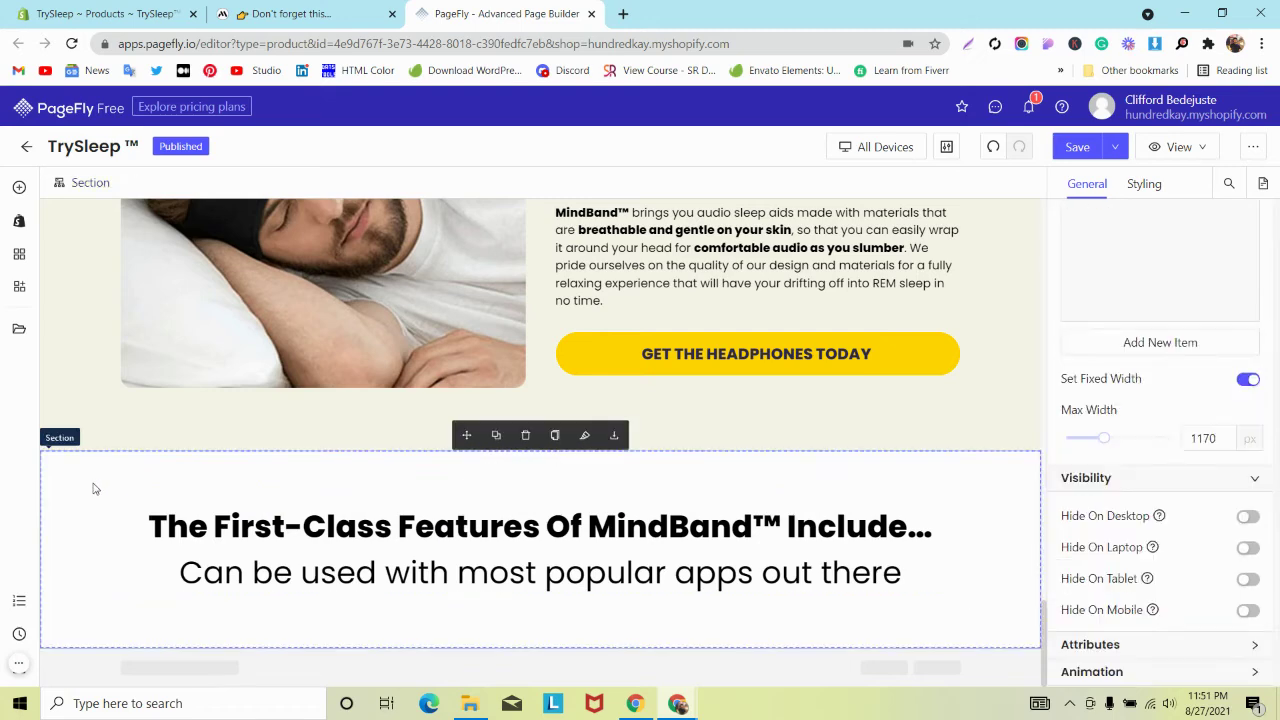
click(295, 13)
scroll(432, 267, down, 1)
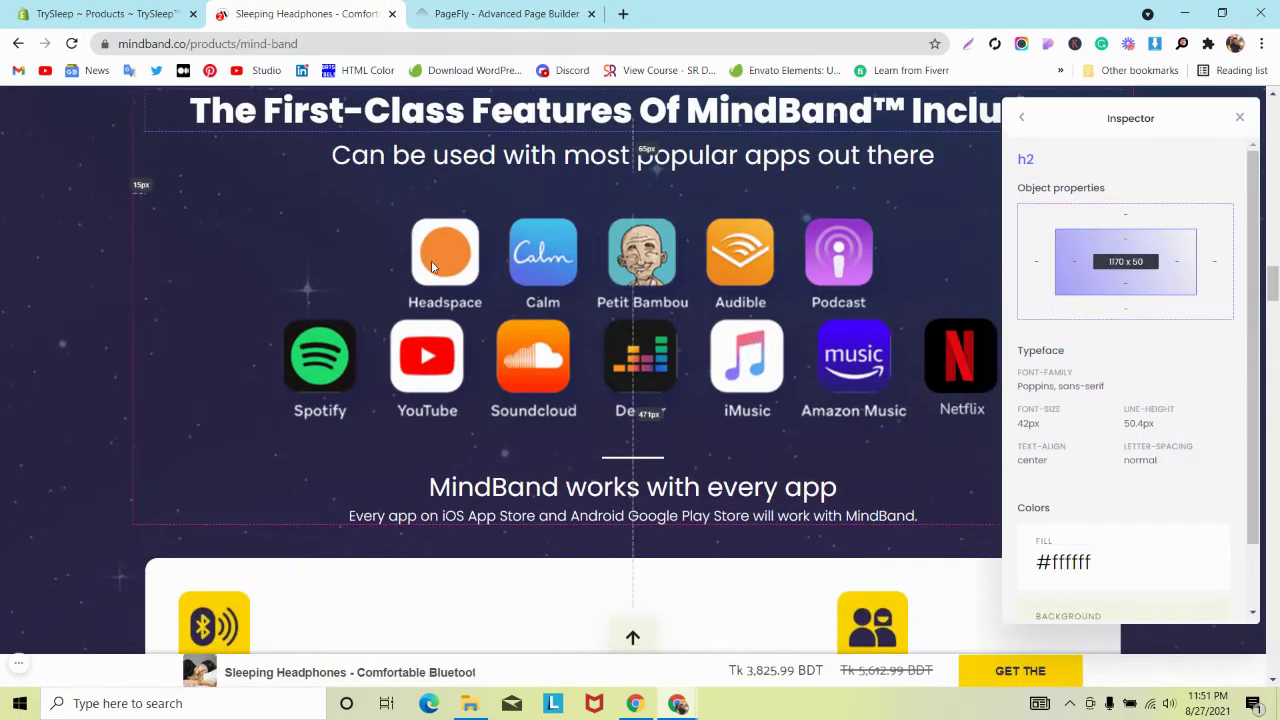
click(453, 296)
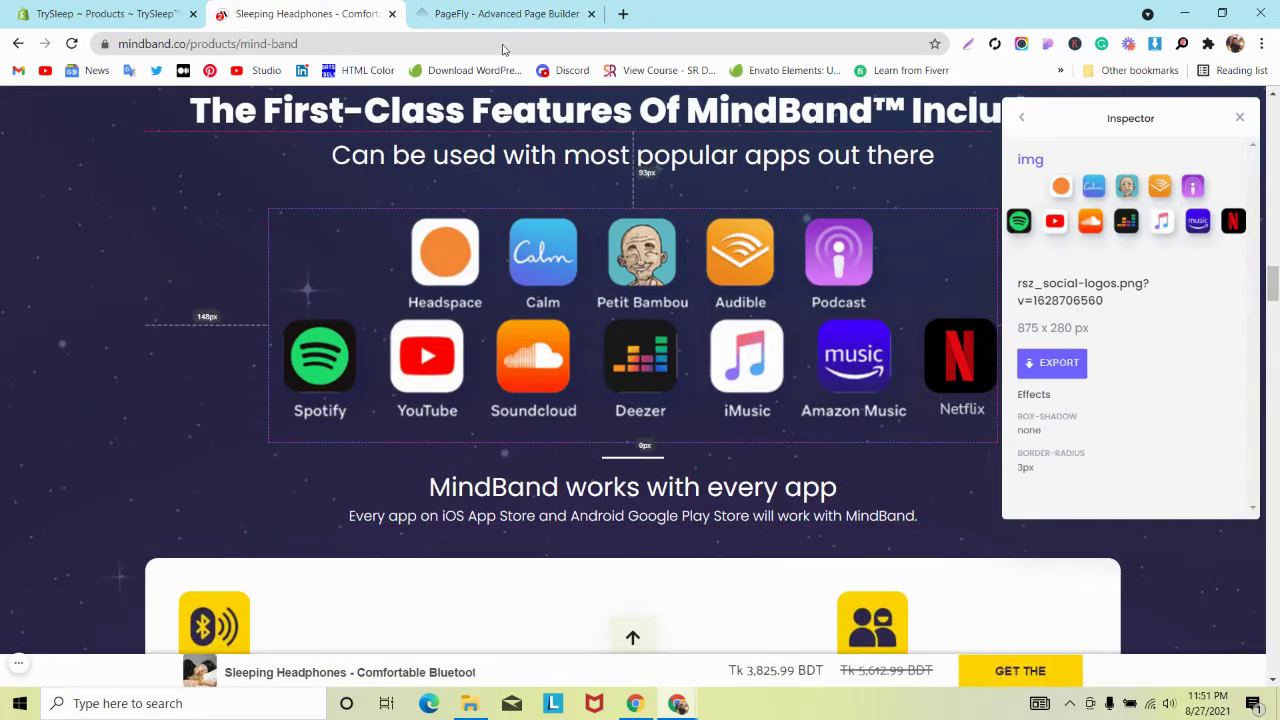
click(507, 13)
click(21, 190)
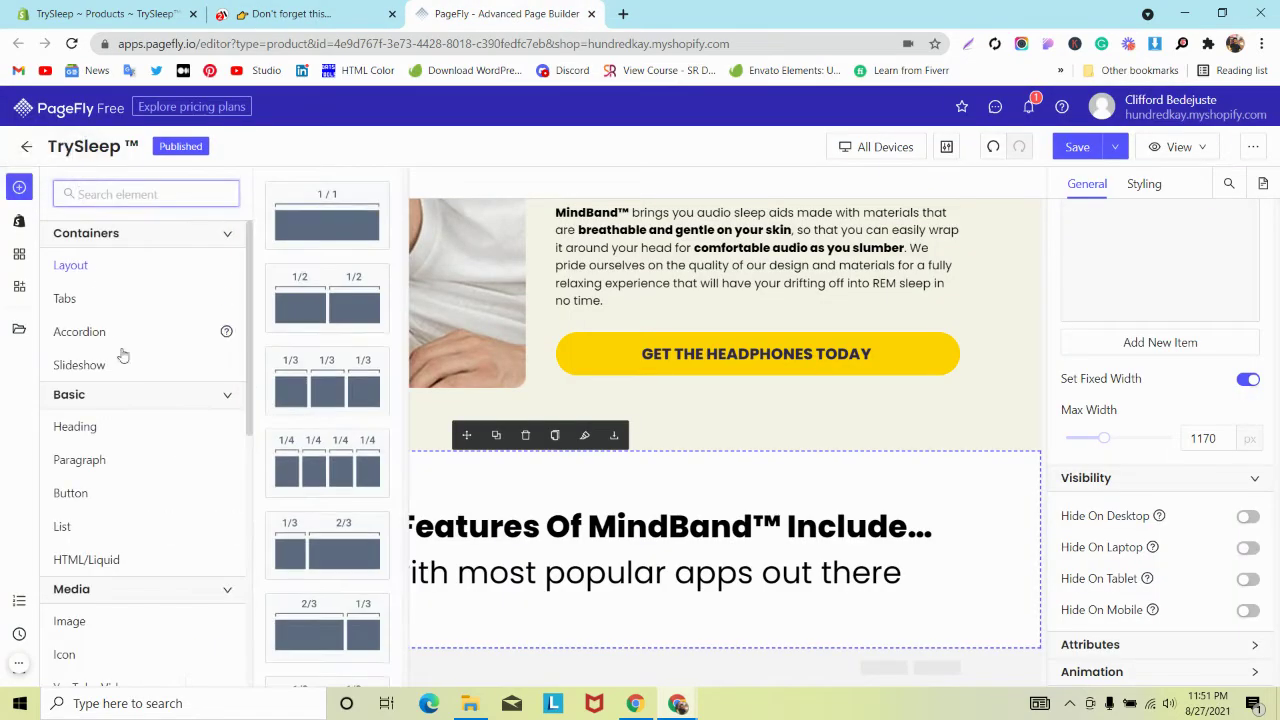
scroll(138, 449, down, 3)
mouse_move(105, 458)
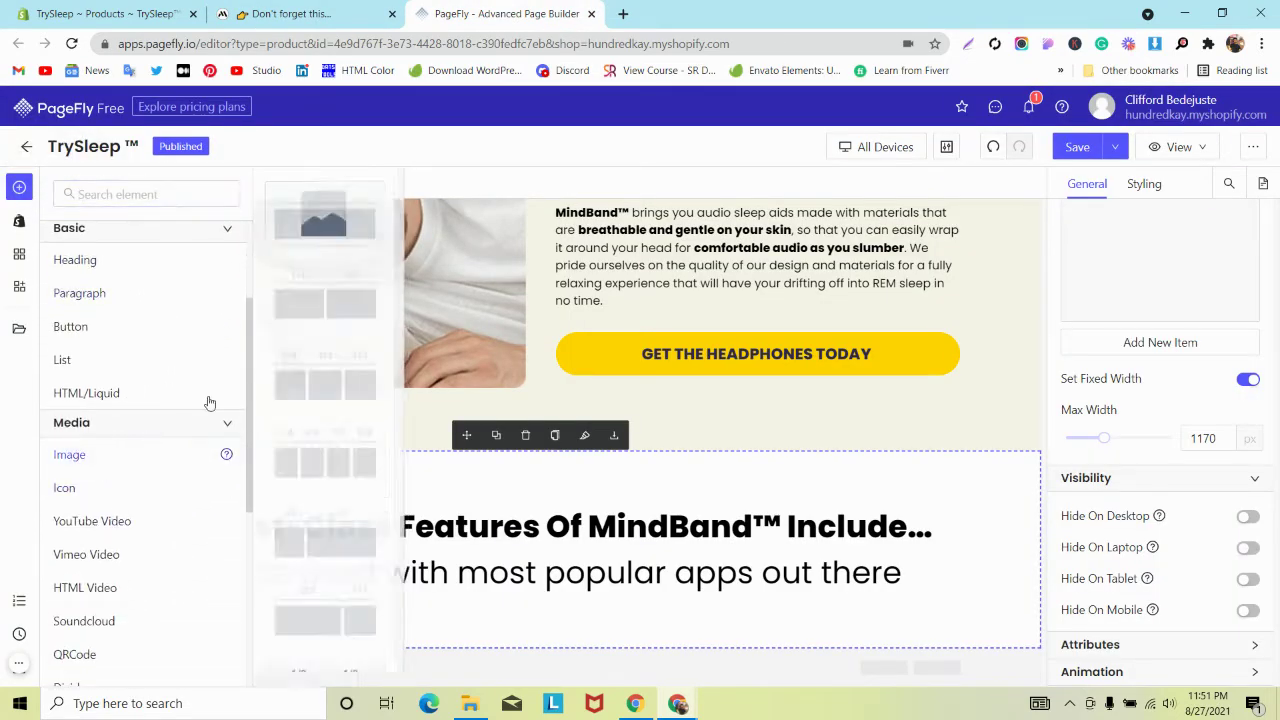
drag(321, 202, 560, 620)
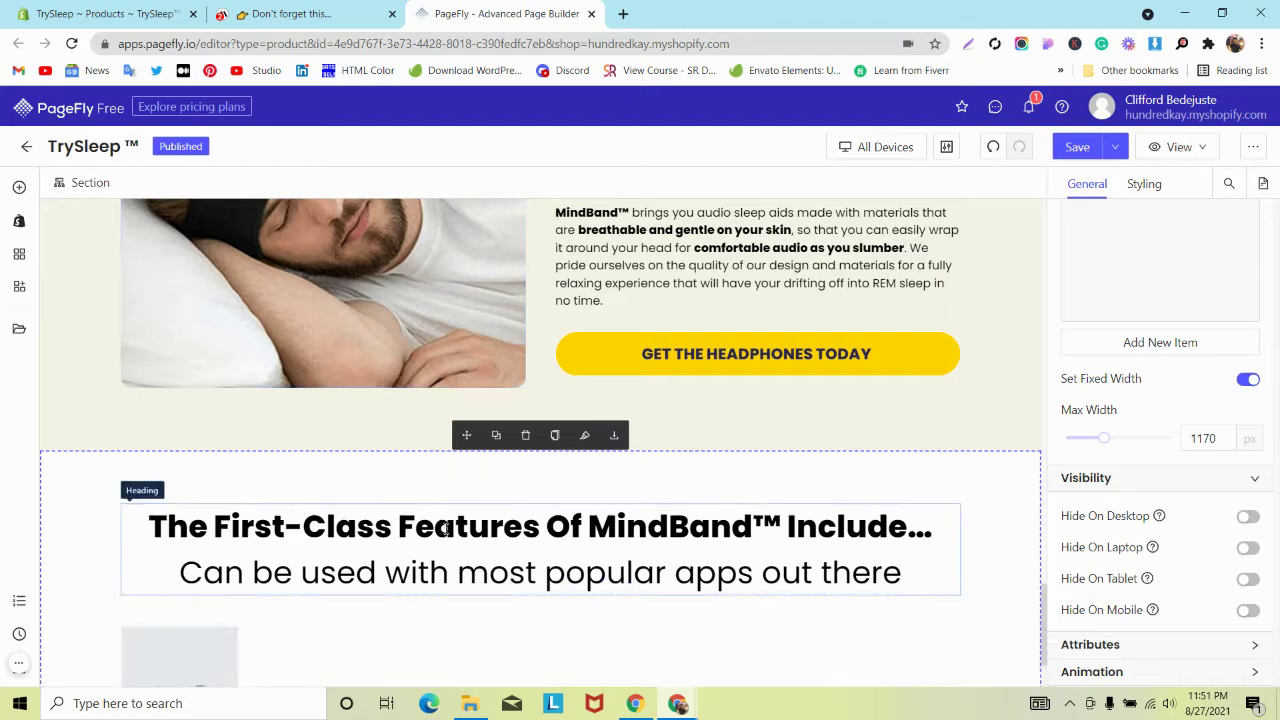
click(403, 593)
Upload rsz_social-logos from the Project folder and set it as the source of the new image element
click(191, 566)
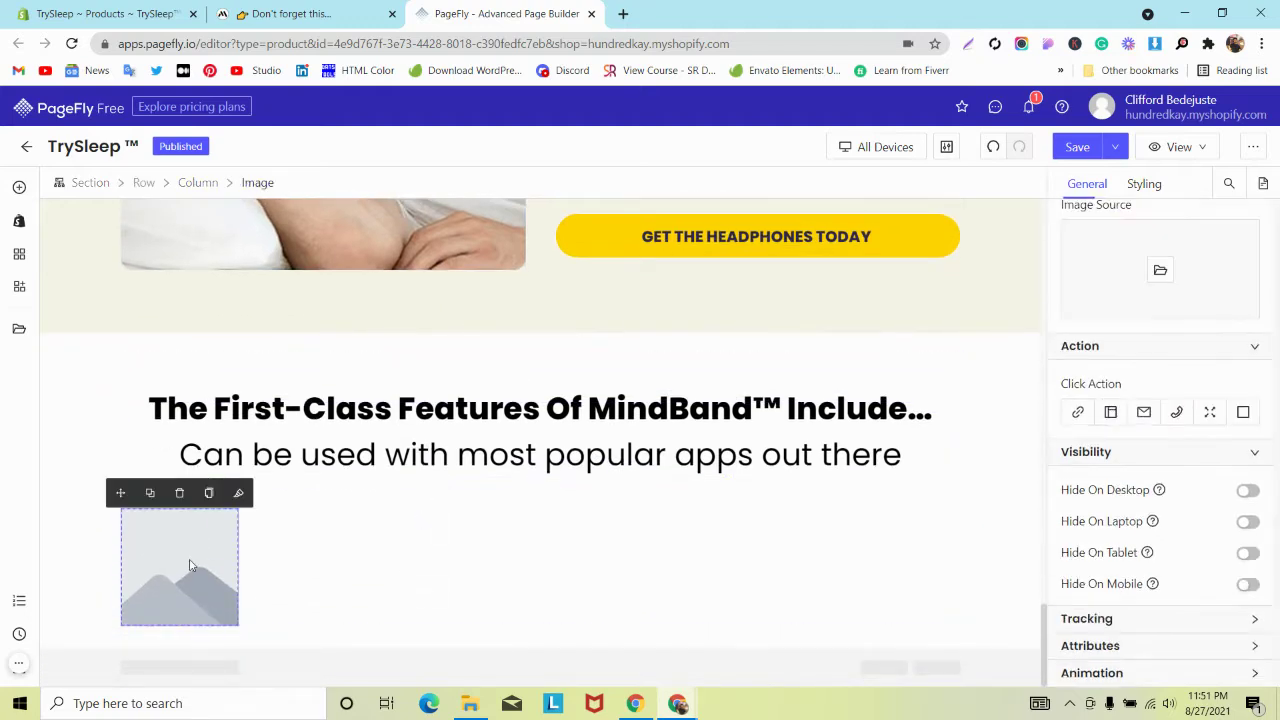
click(1160, 270)
click(990, 257)
scroll(267, 247, down, 5)
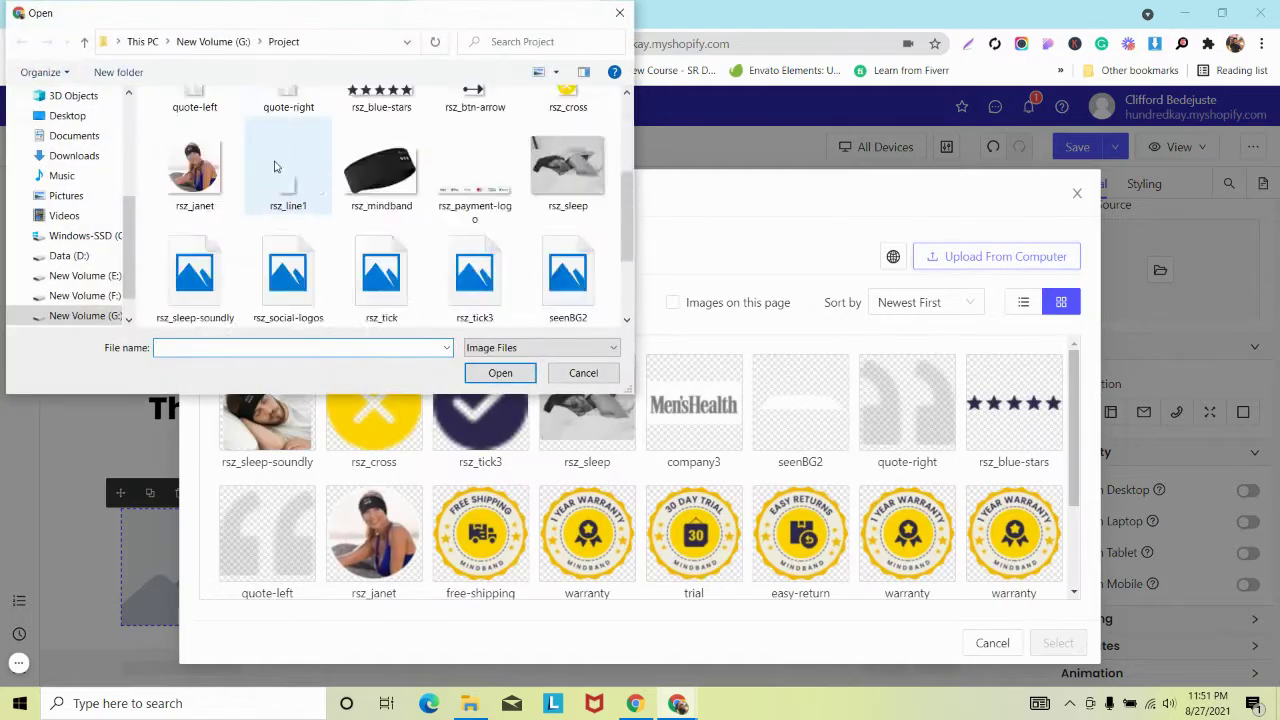
scroll(267, 247, up, 2)
click(286, 280)
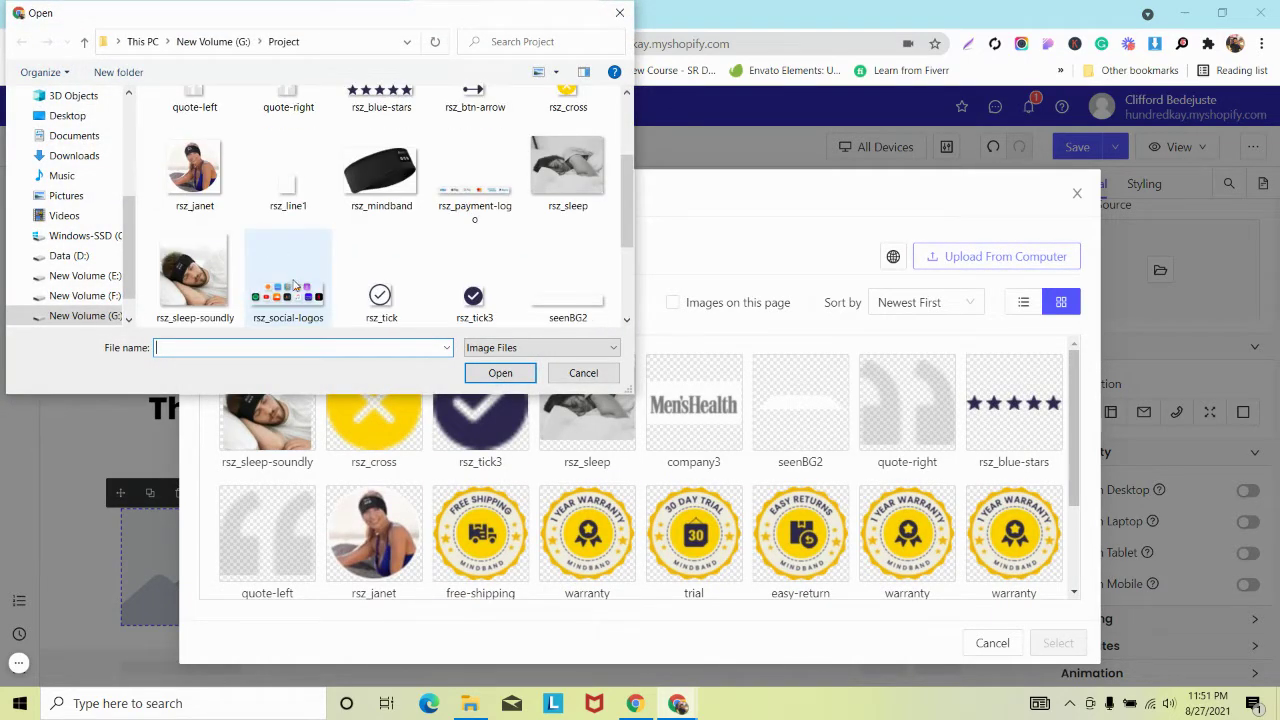
click(500, 373)
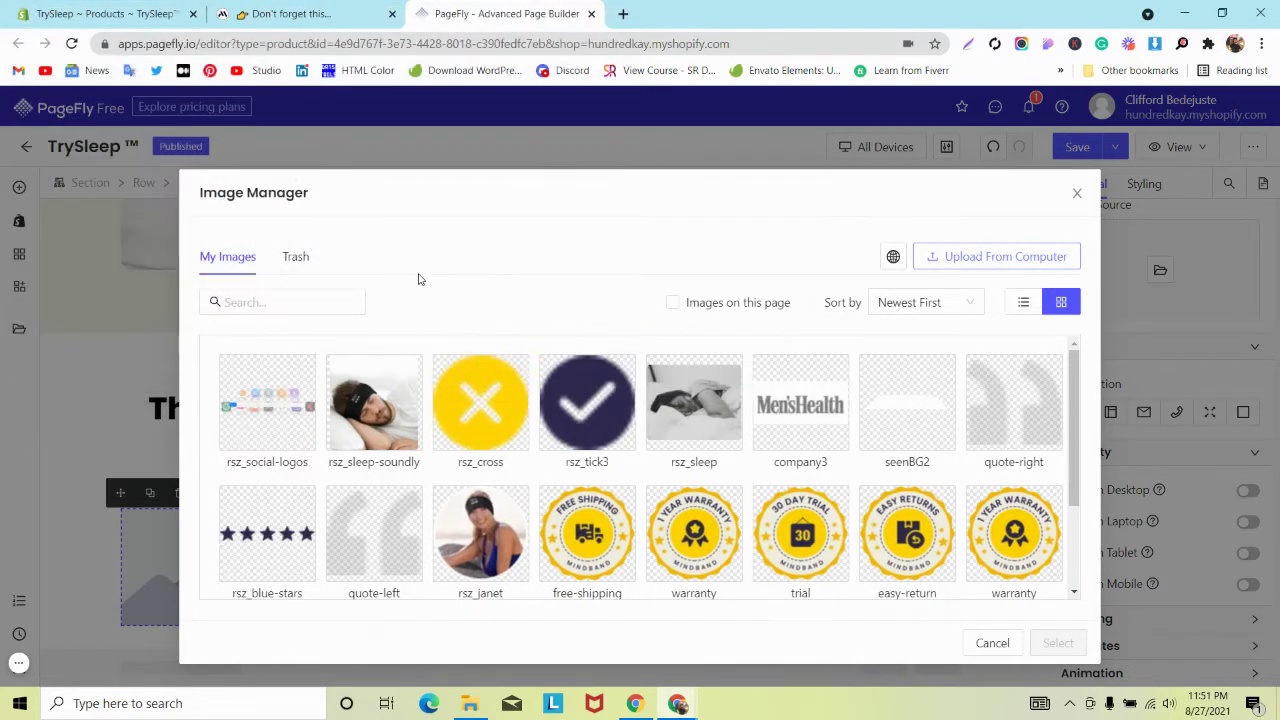
click(330, 14)
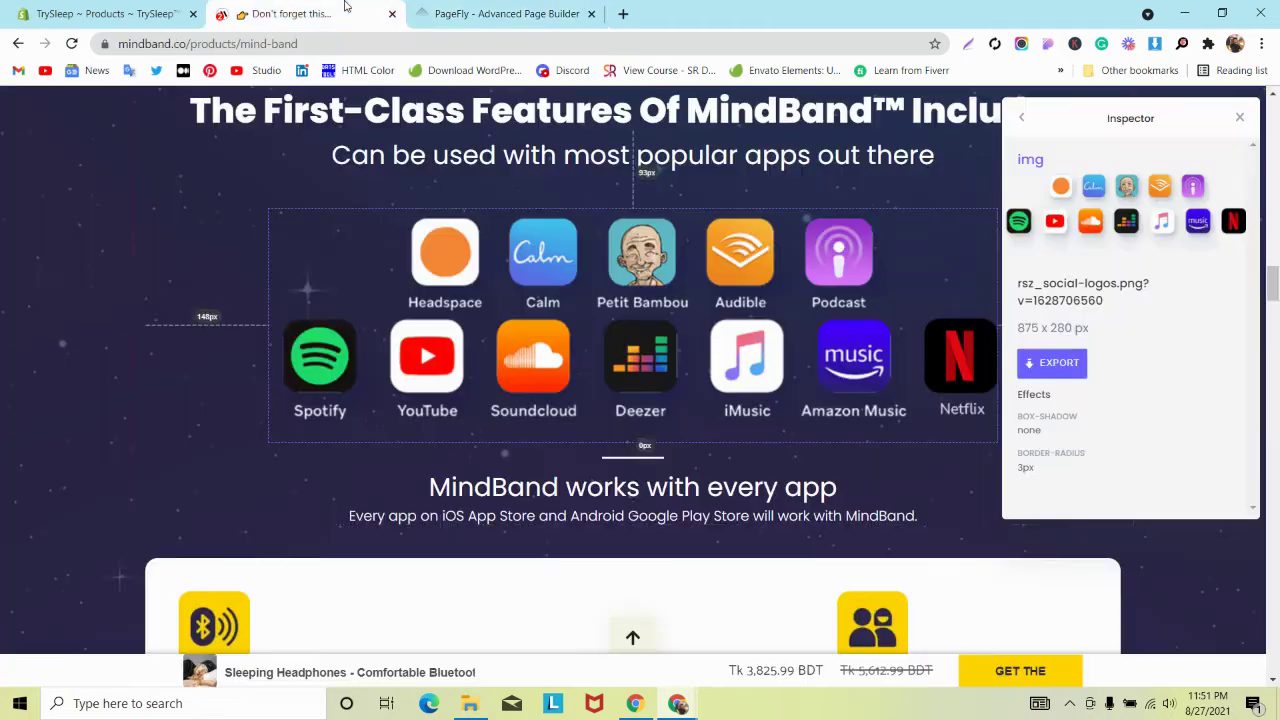
scroll(441, 227, down, 3)
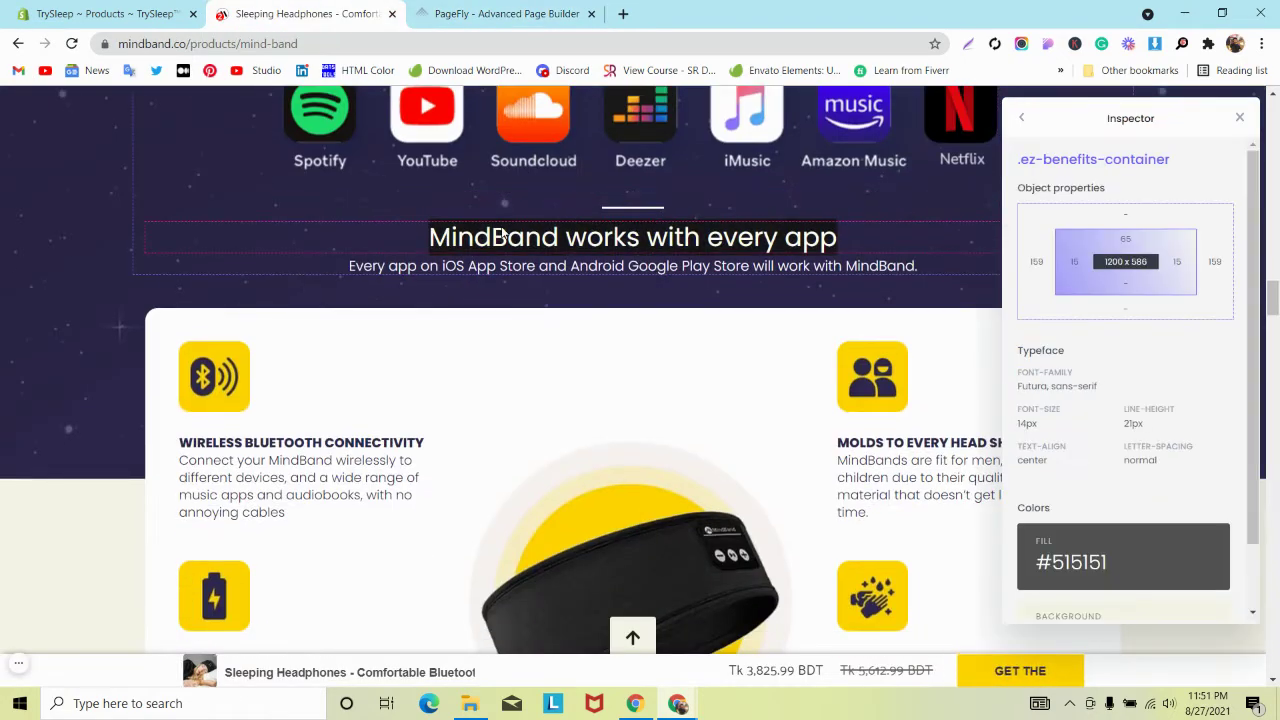
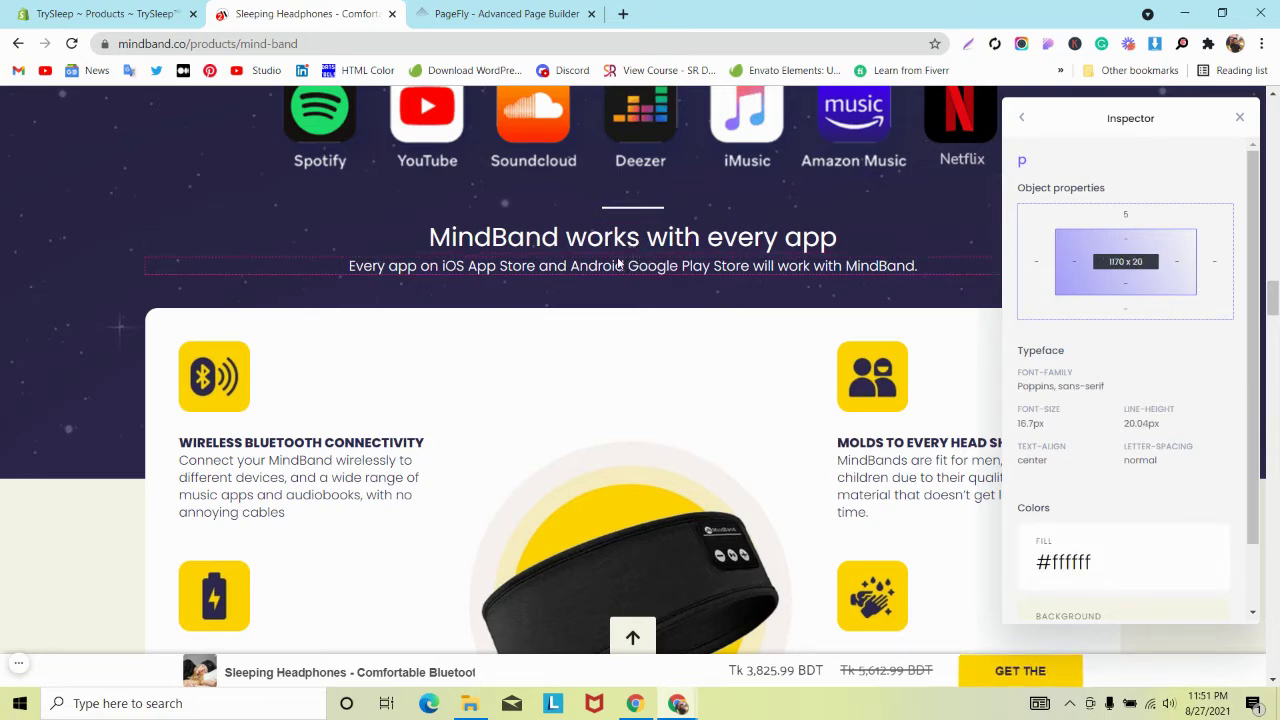
key(ctrl+Tab)
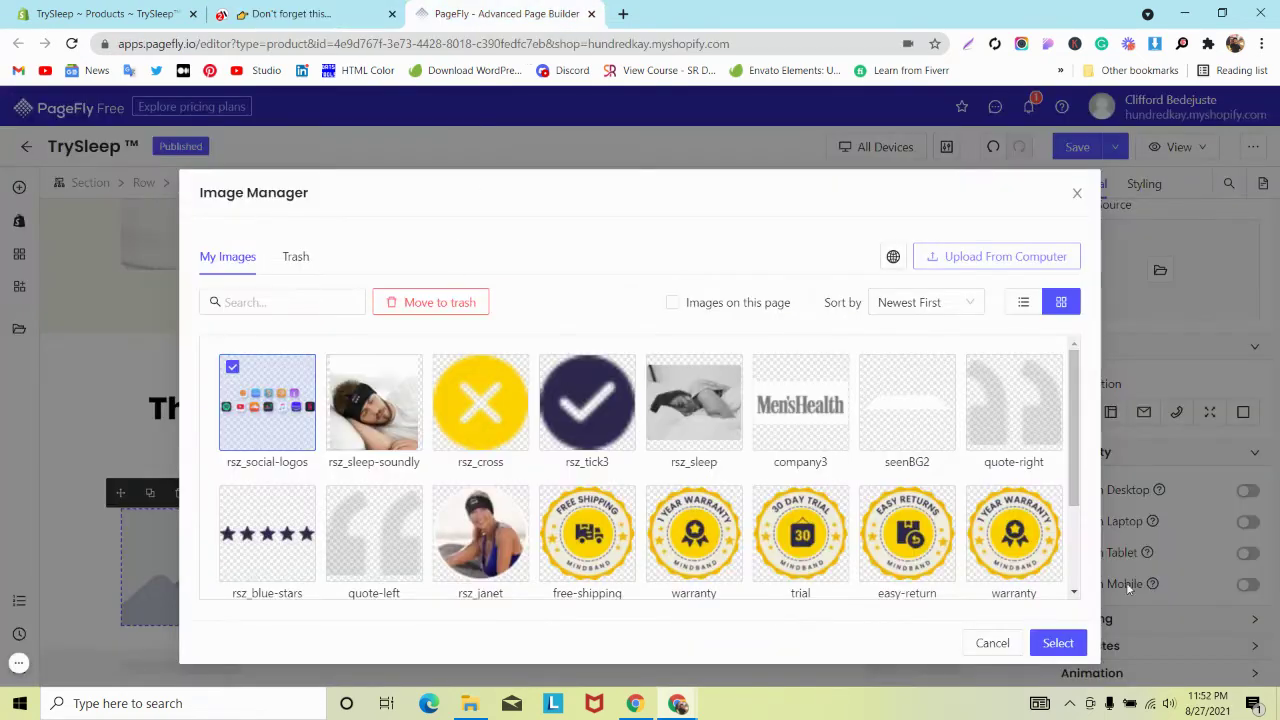
click(1058, 643)
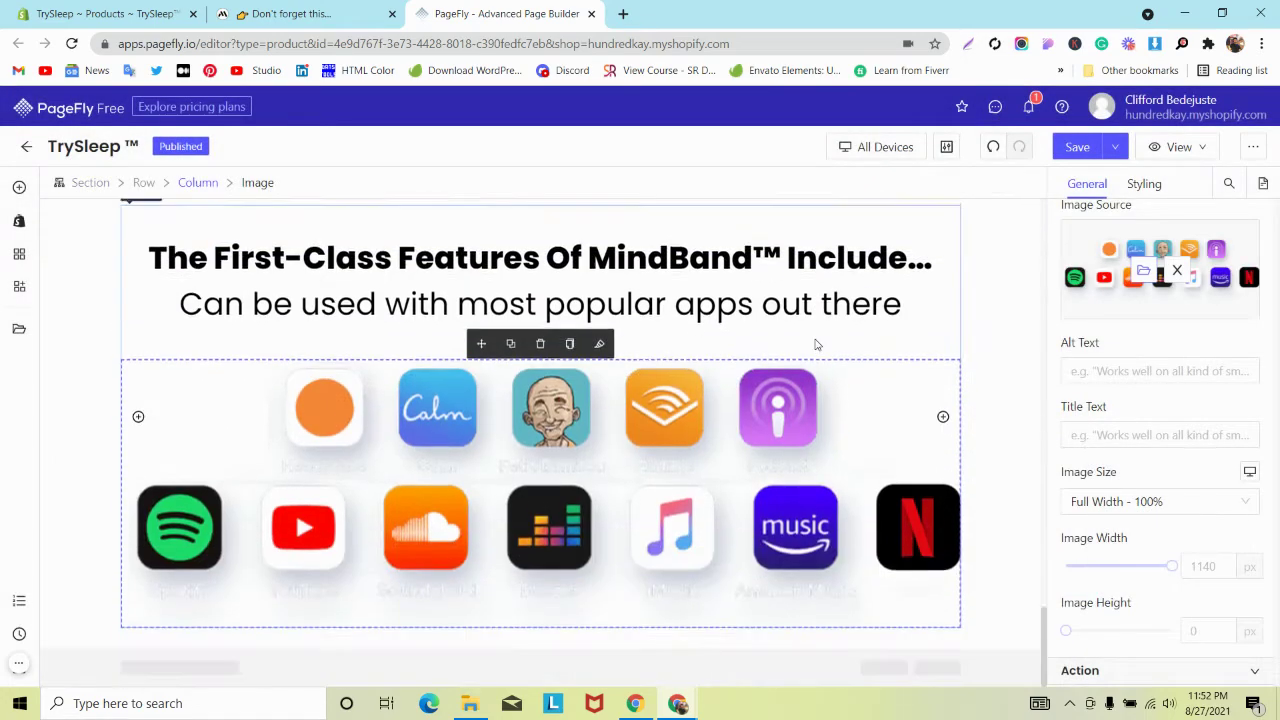
Set the text alignment of the row holding the features heading and app logos to center
click(966, 374)
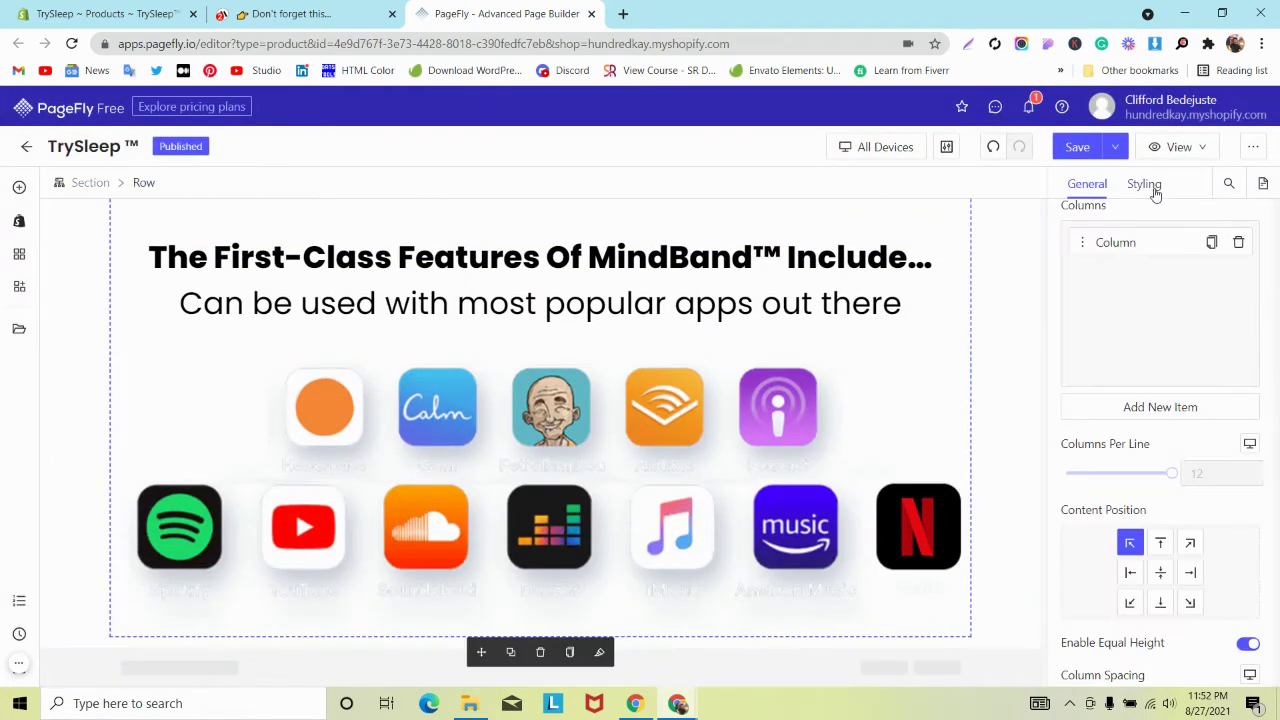
click(1144, 184)
scroll(1130, 450, down, 3)
click(1142, 464)
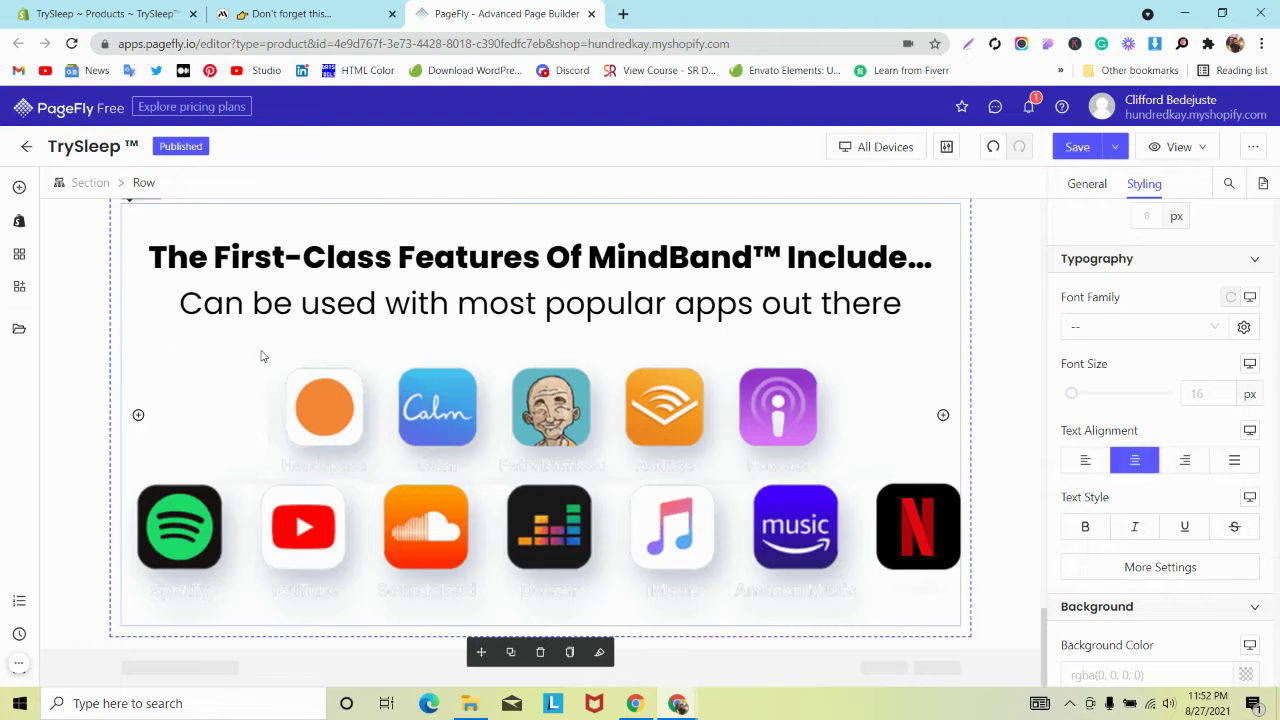
Add a heading below the app logos image, center it, and set its font to Poppins at 31 px
click(19, 187)
drag(313, 231, 437, 638)
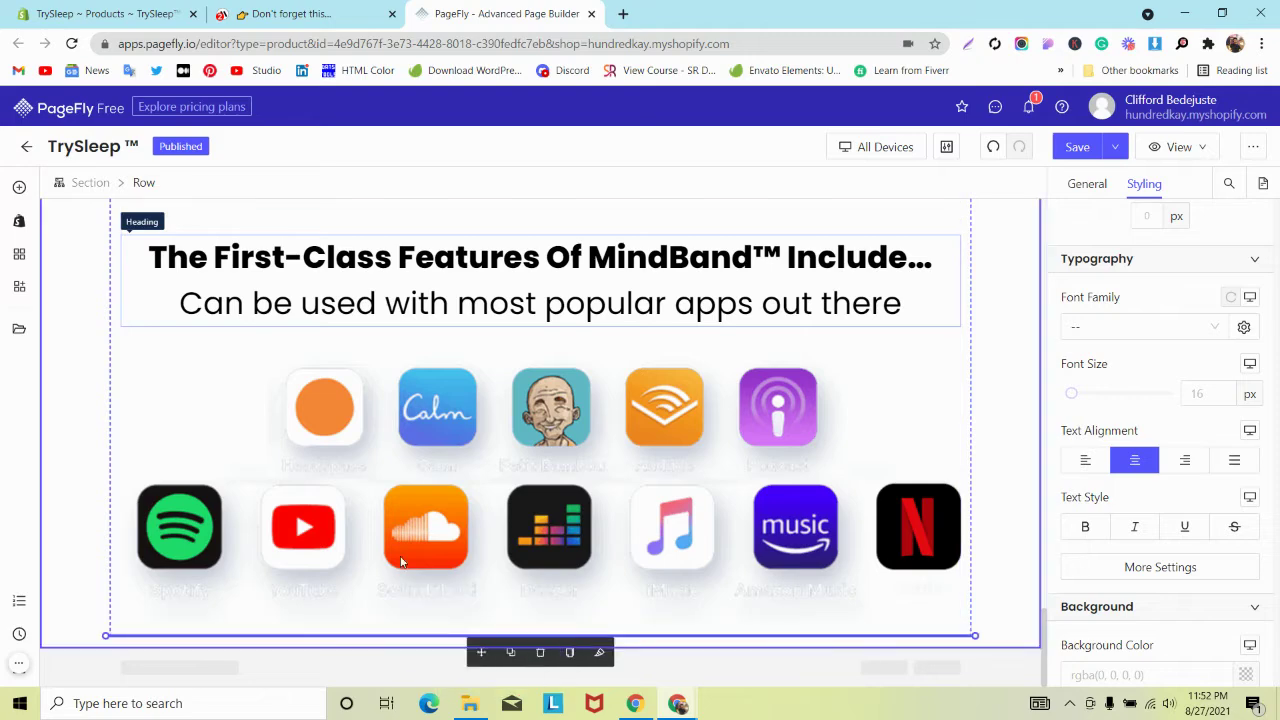
click(1136, 462)
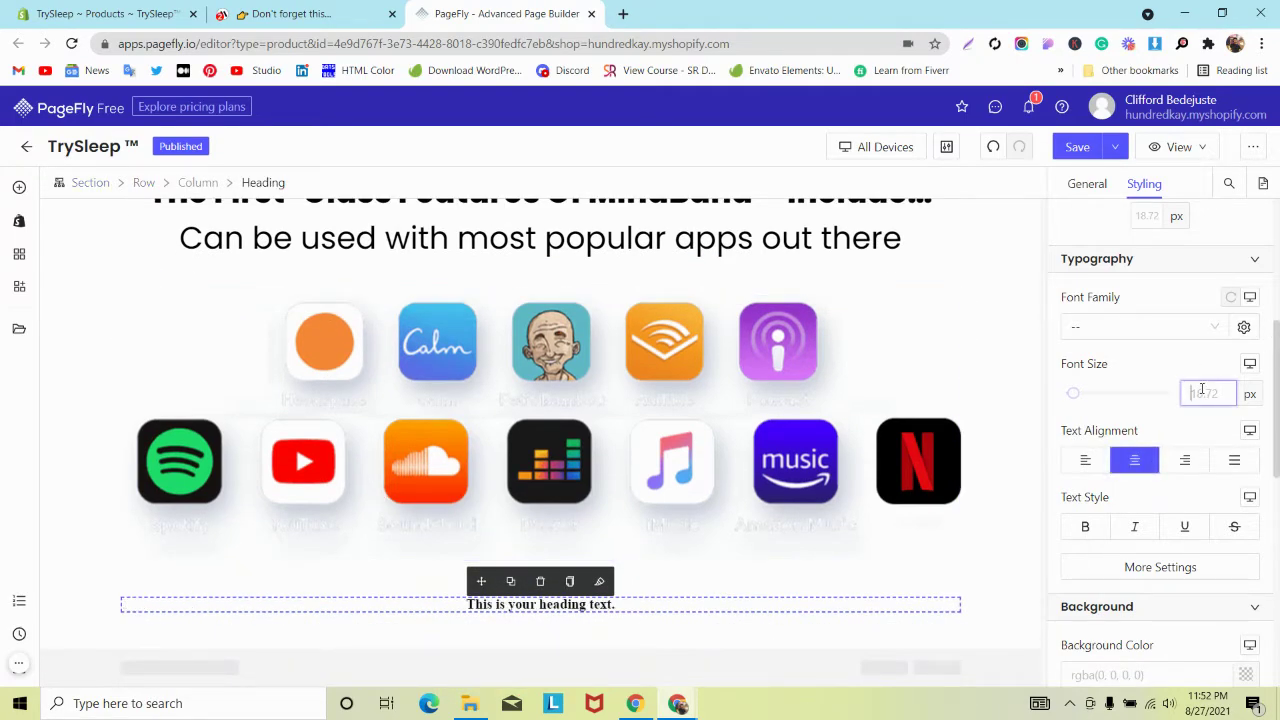
text(31)
click(1140, 328)
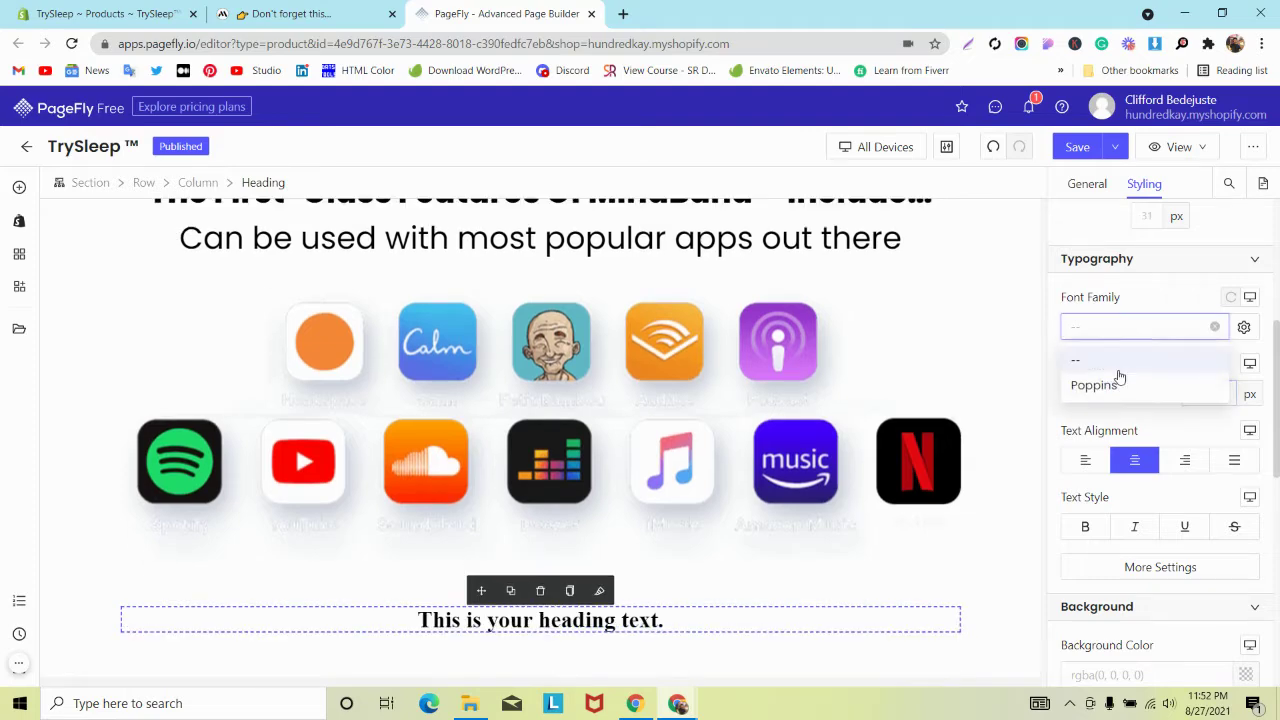
click(1095, 386)
Replace the new heading's placeholder with "MindBand works with every app" from the MindBand page
click(350, 8)
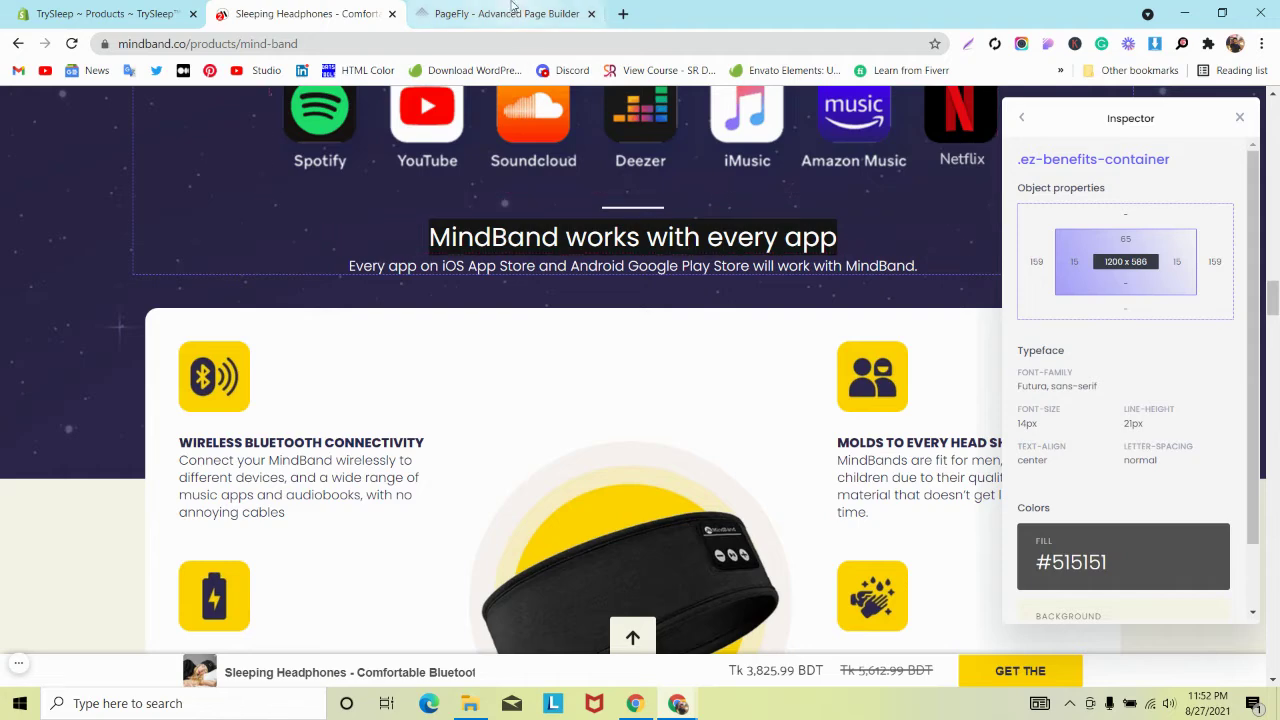
key(ctrl+Tab)
key(ctrl+a)
text(MindBand works with every app)
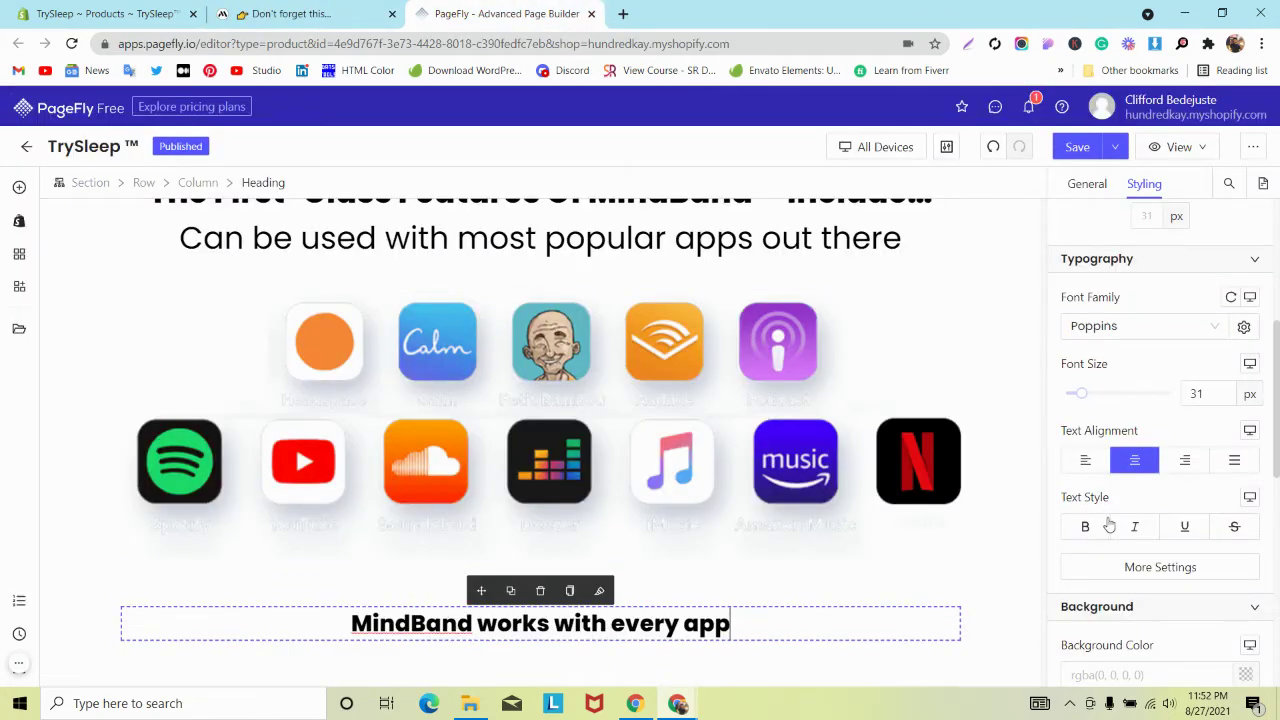
Change the font-weight in the new heading's CSS code to 400, after trying 600
scroll(1121, 467, down, 8)
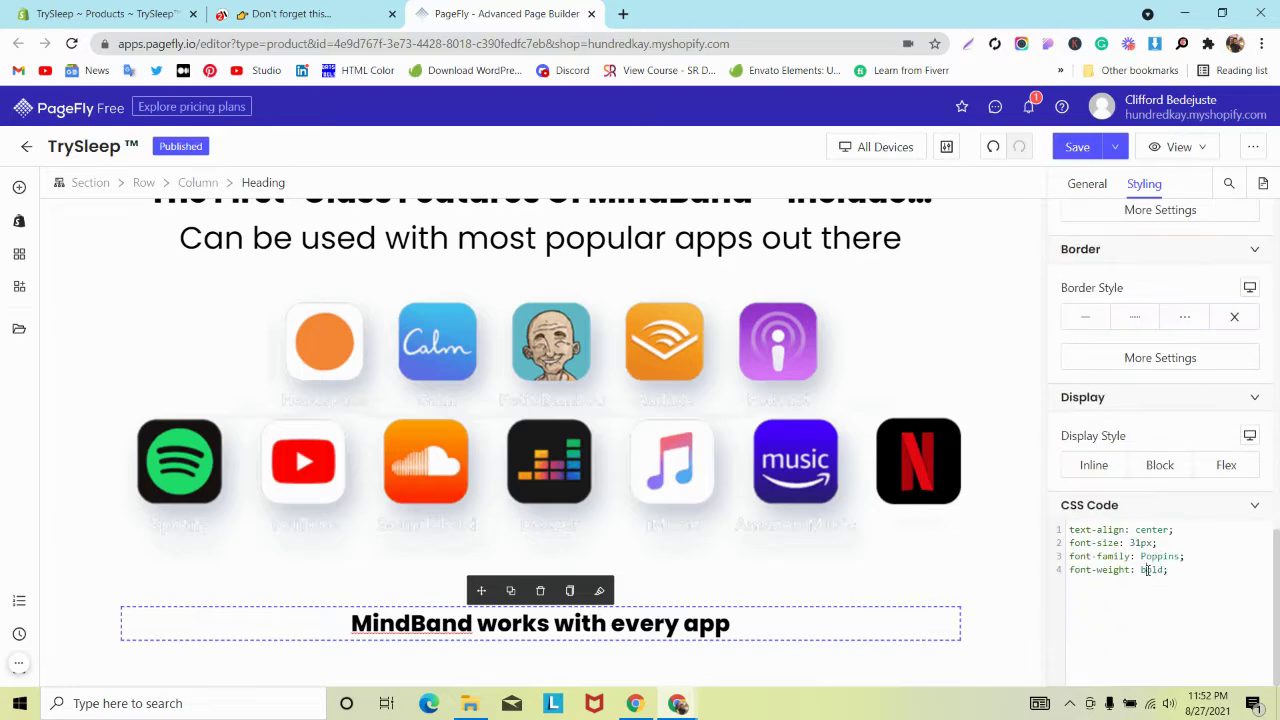
text(00;)
click(358, 8)
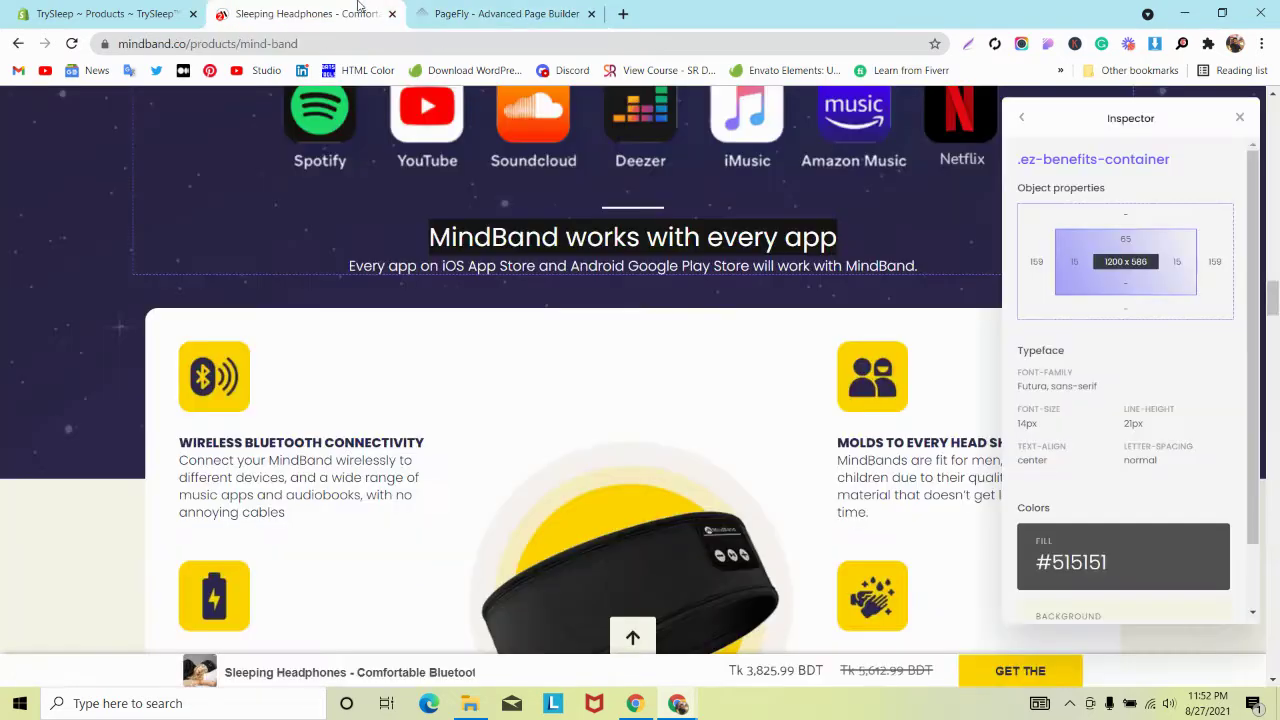
click(500, 13)
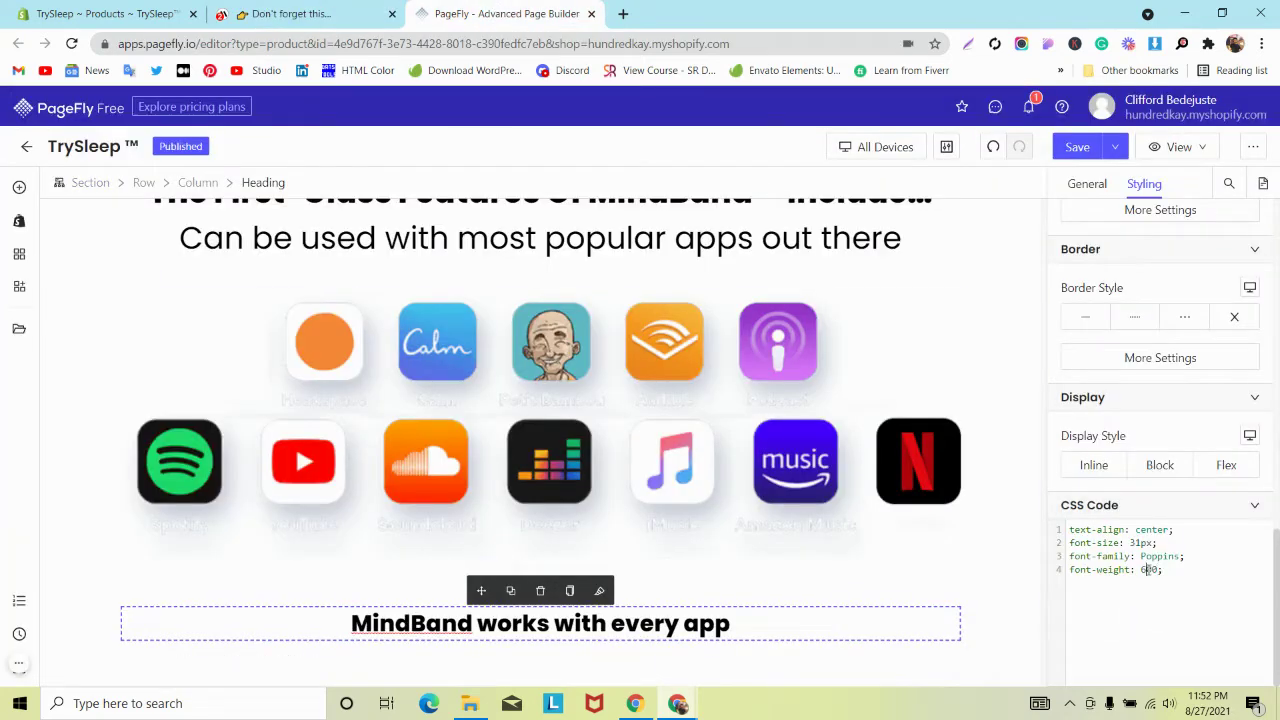
text(400;)
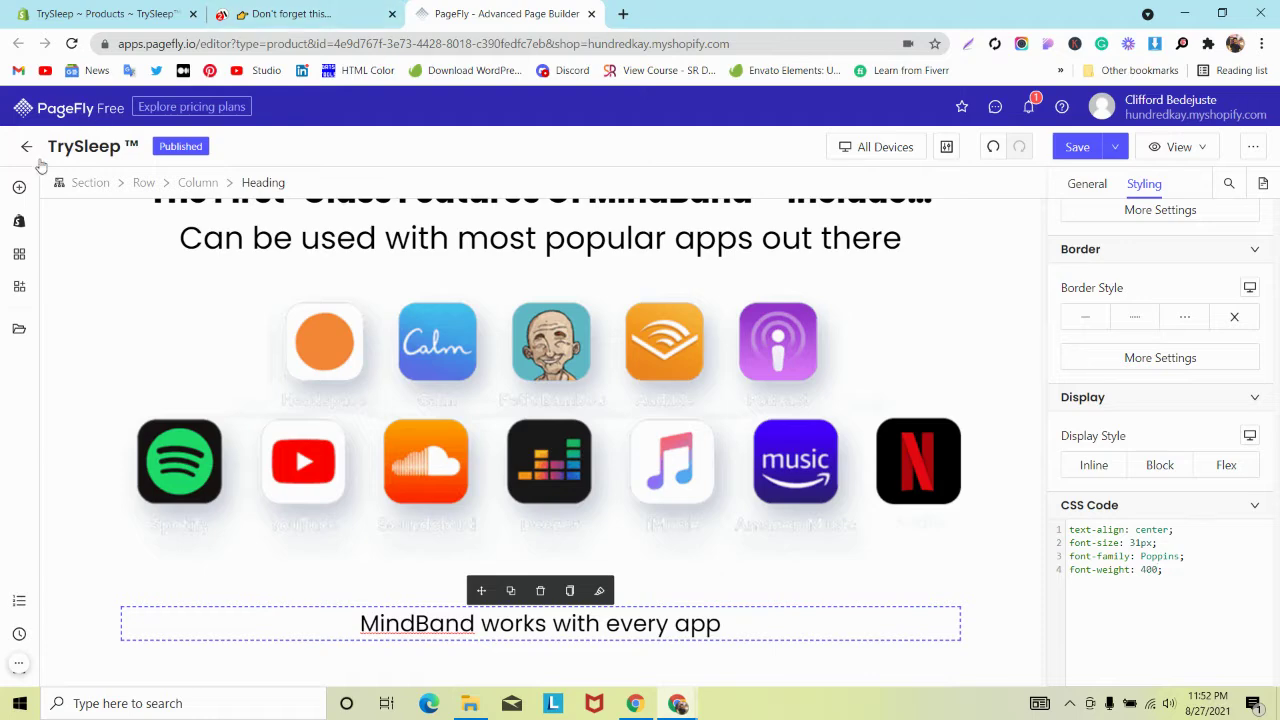
Add a paragraph below the heading reading "Every app on iOS App Store and Android Google Play Store will work with MindBand."
click(19, 187)
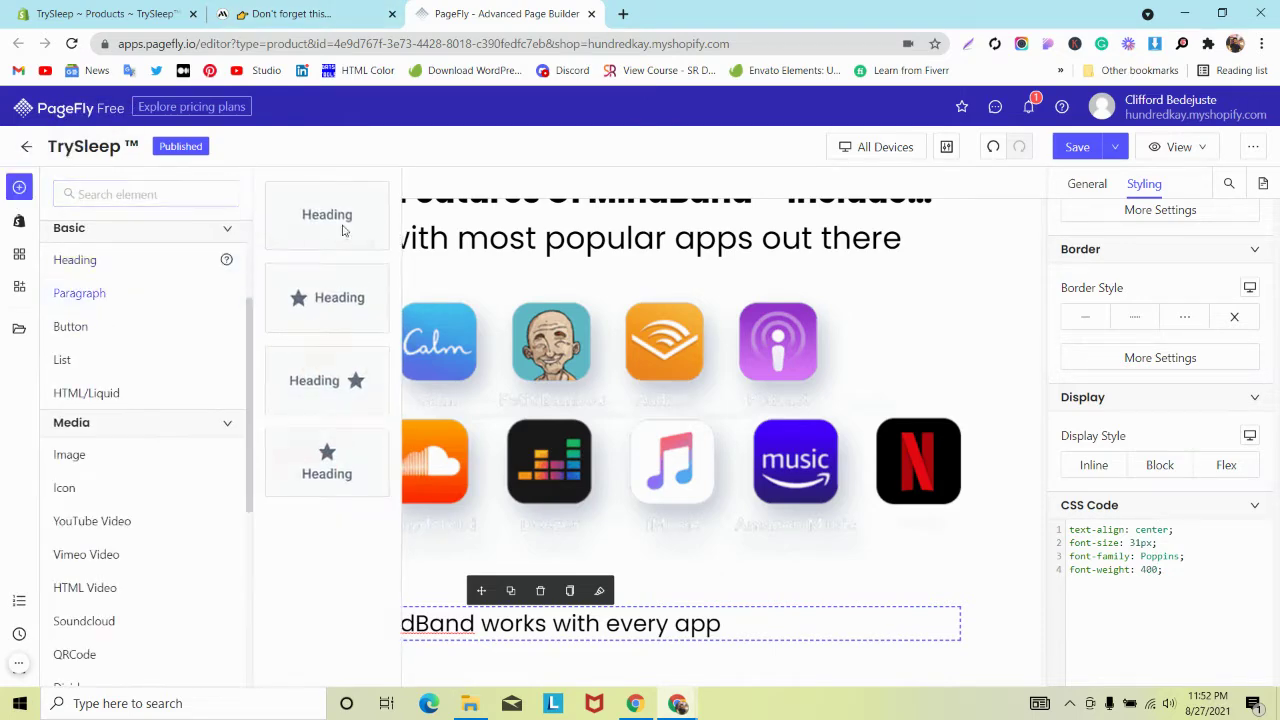
mouse_move(100, 293)
drag(326, 215, 421, 650)
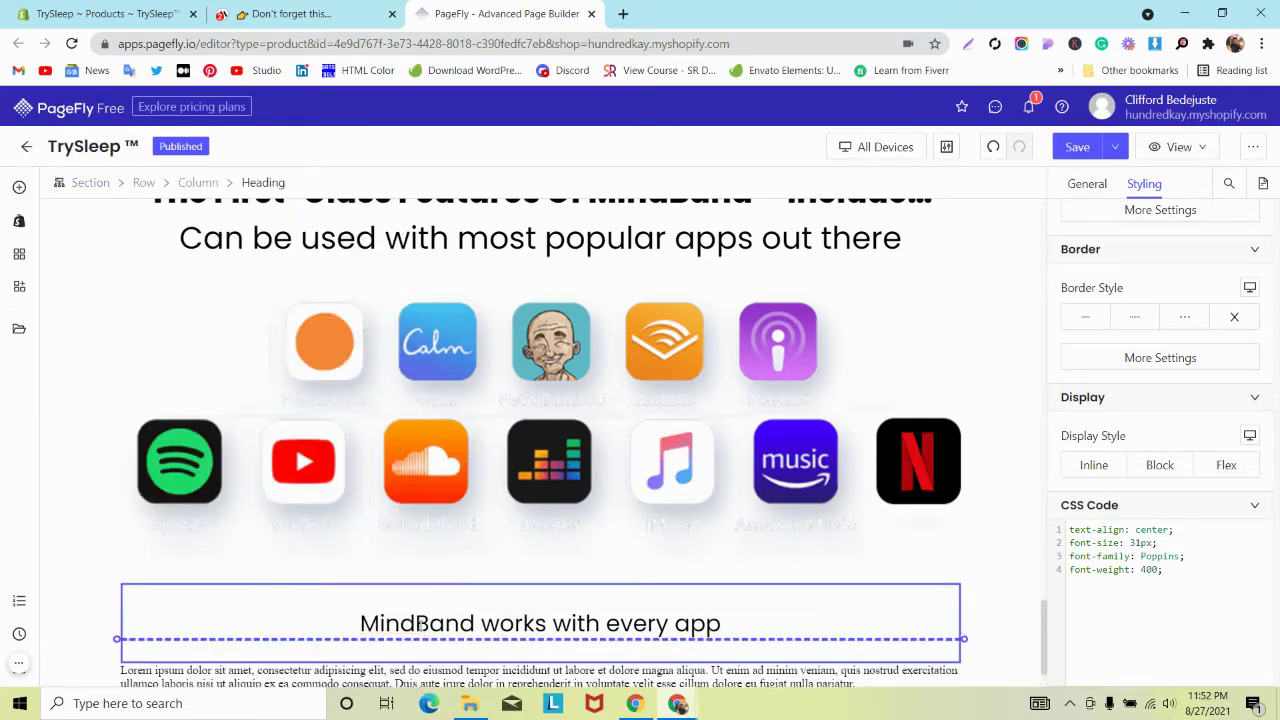
click(346, 20)
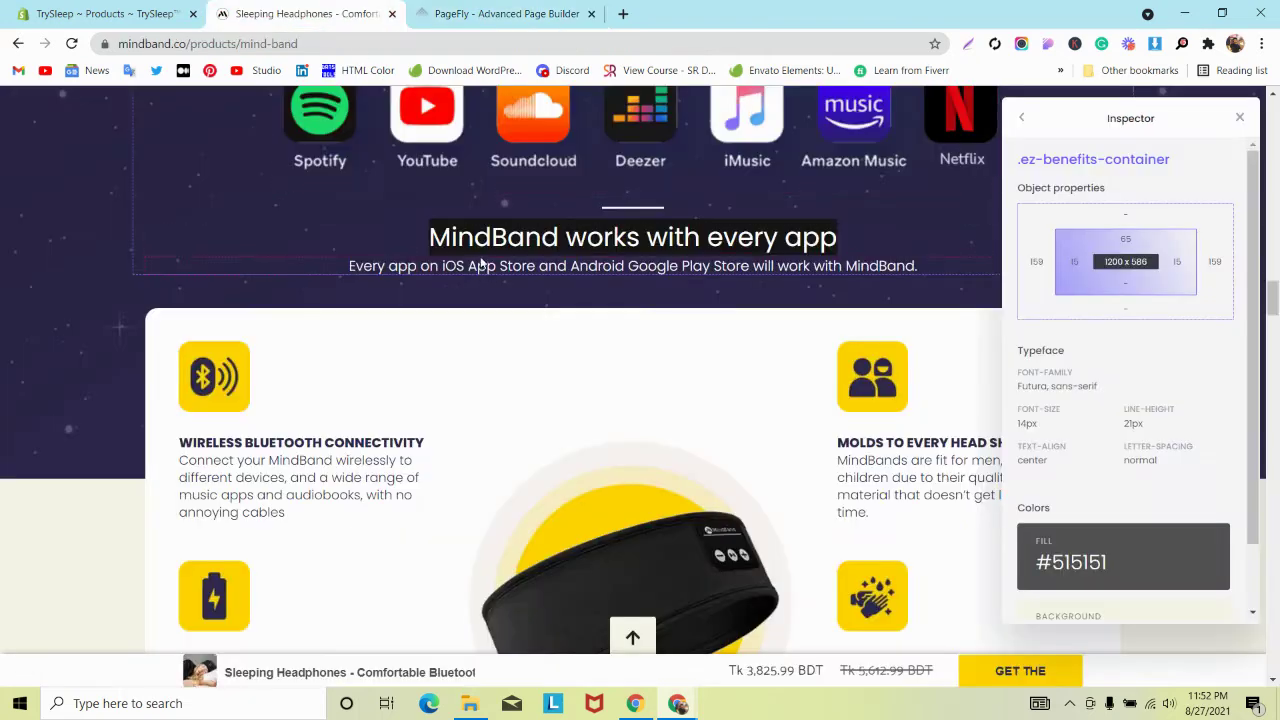
click(507, 12)
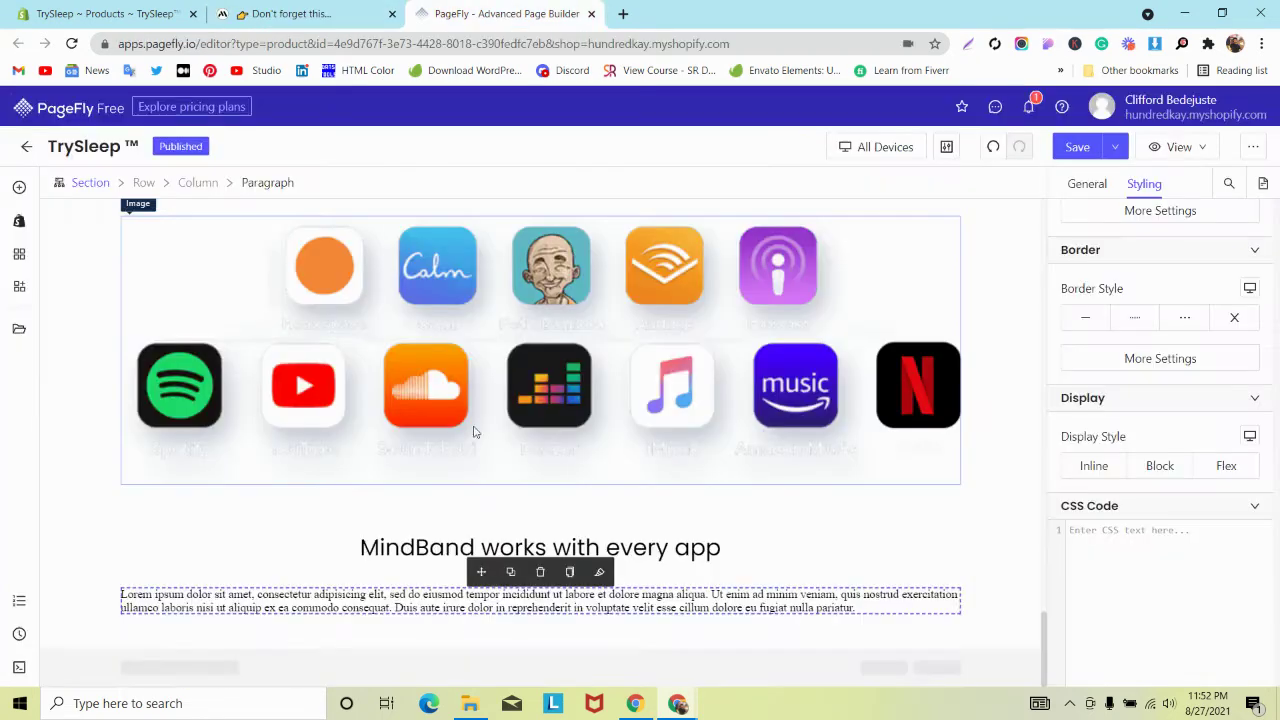
key(ctrl+a)
text(Every app on iOS App Store and Android Google Play Store will work with MindBand.)
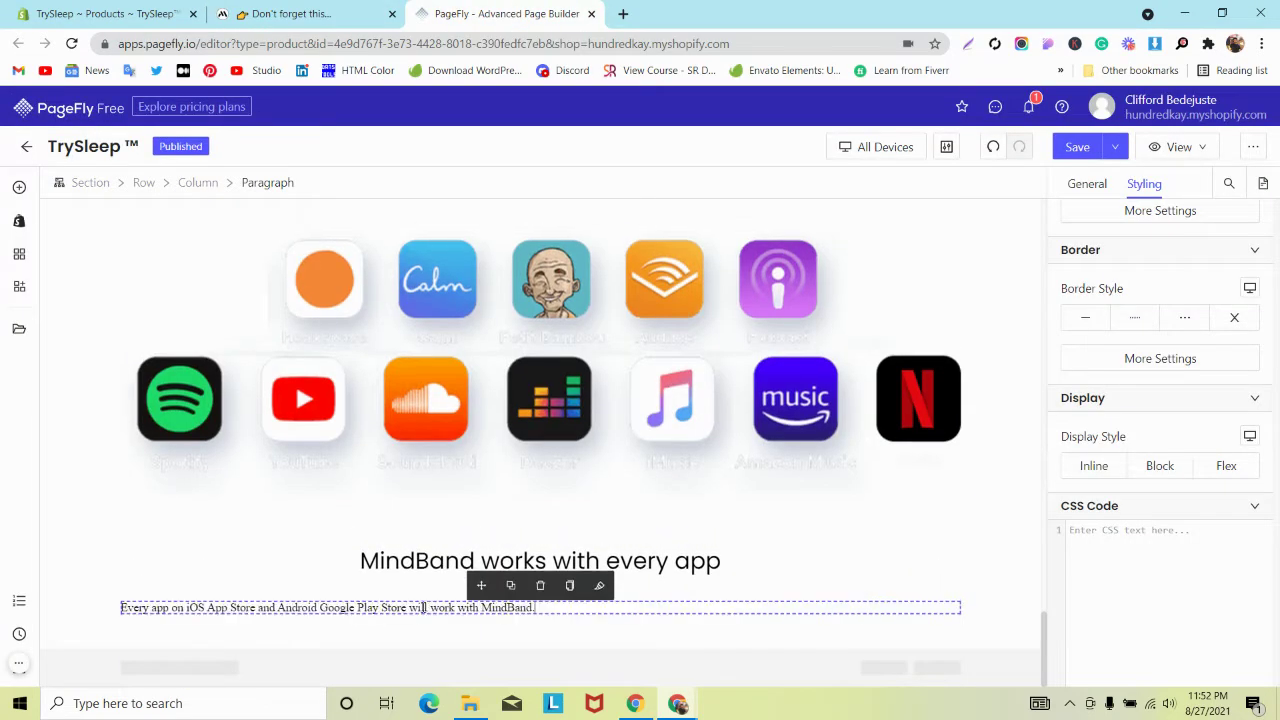
Set the text alignment of the new paragraph to center
scroll(1148, 350, up, 3)
scroll(1123, 357, down, 3)
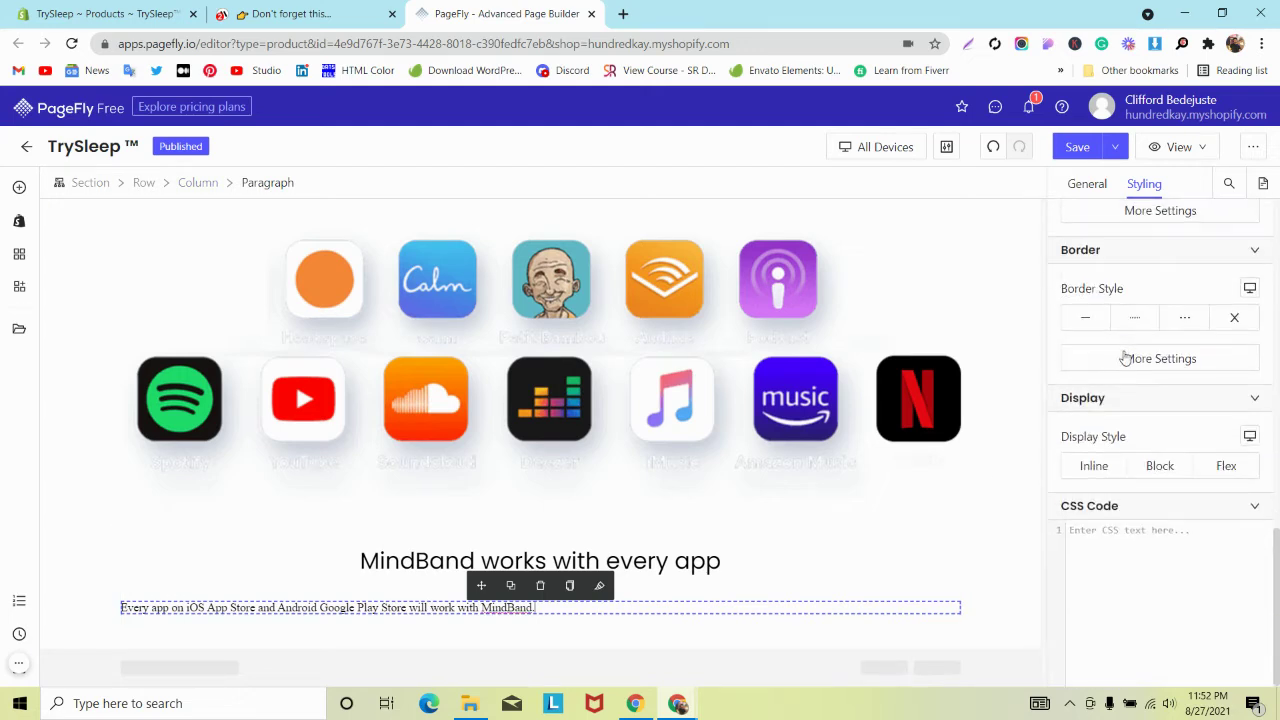
scroll(1123, 357, up, 6)
click(1136, 397)
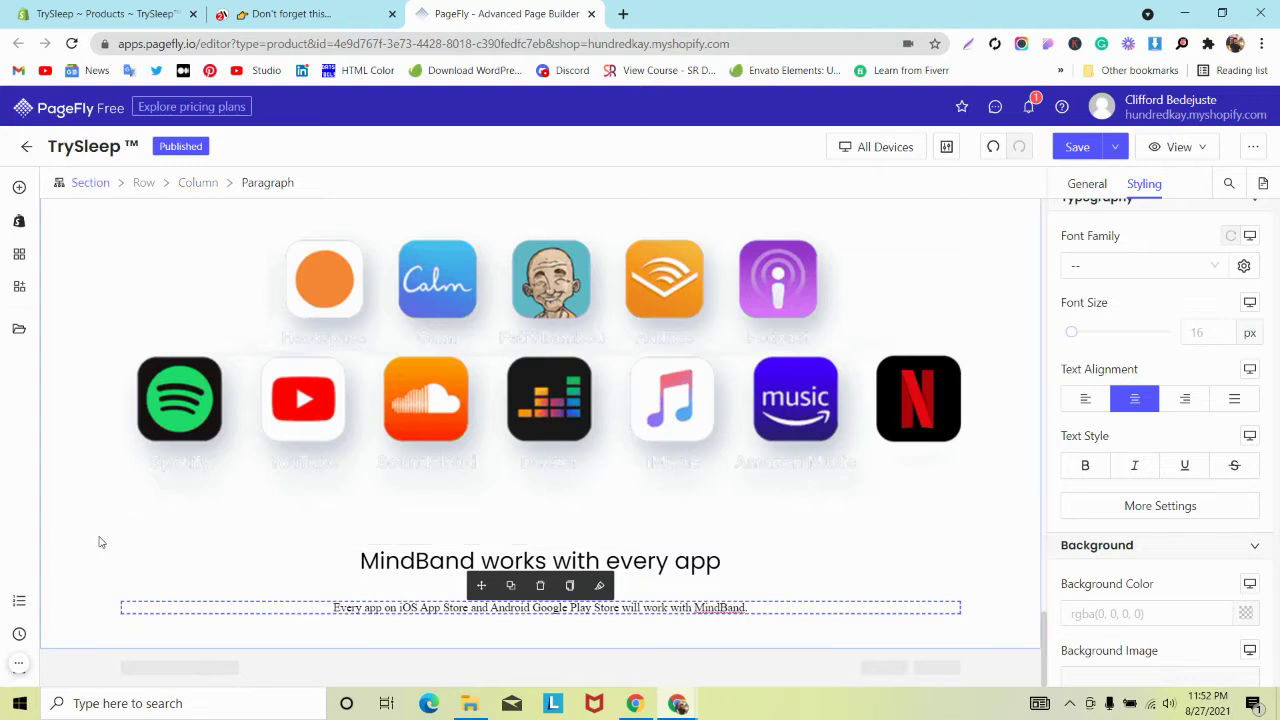
click(169, 537)
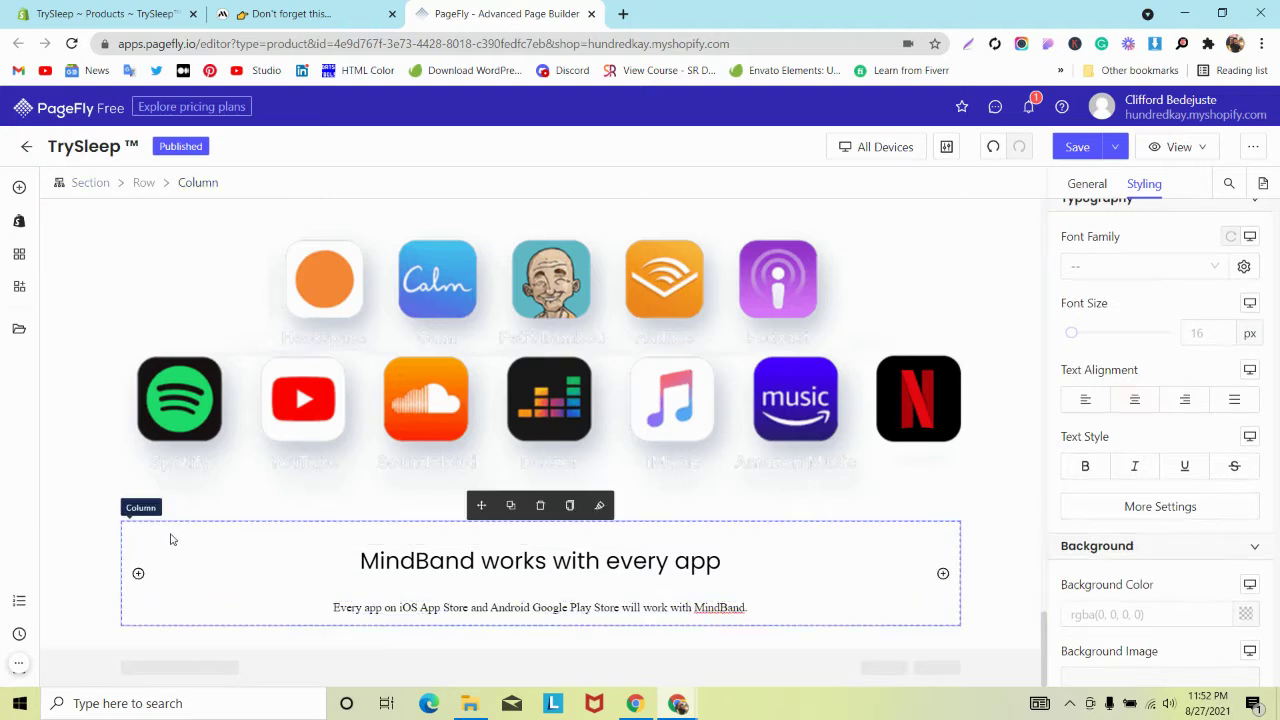
click(402, 560)
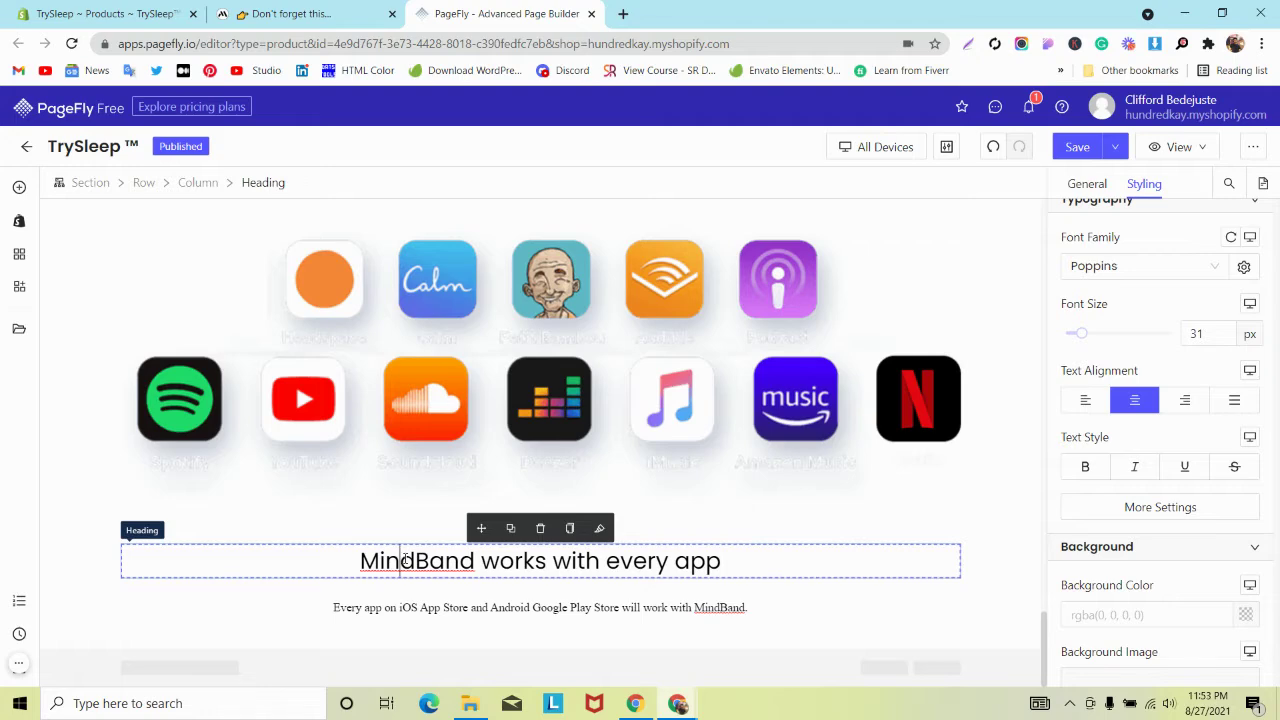
scroll(377, 447, up, 1)
scroll(377, 447, down, 1)
scroll(377, 447, up, 2)
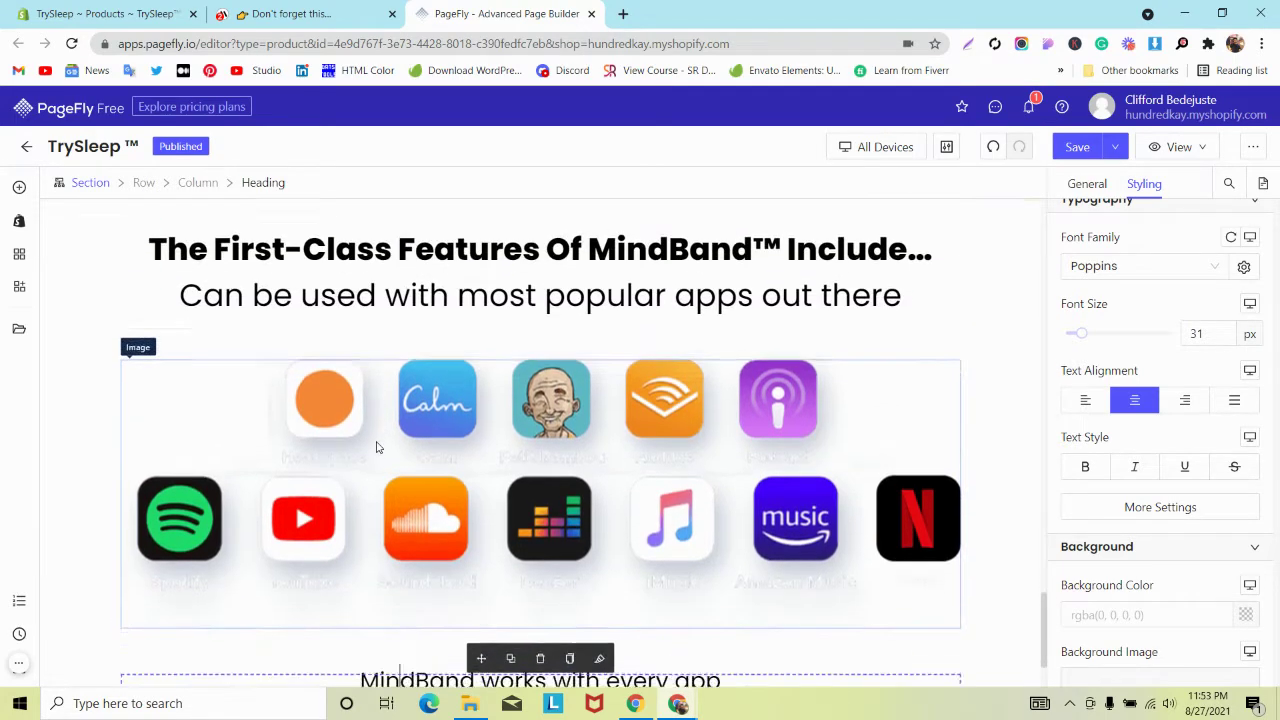
scroll(377, 447, down, 1)
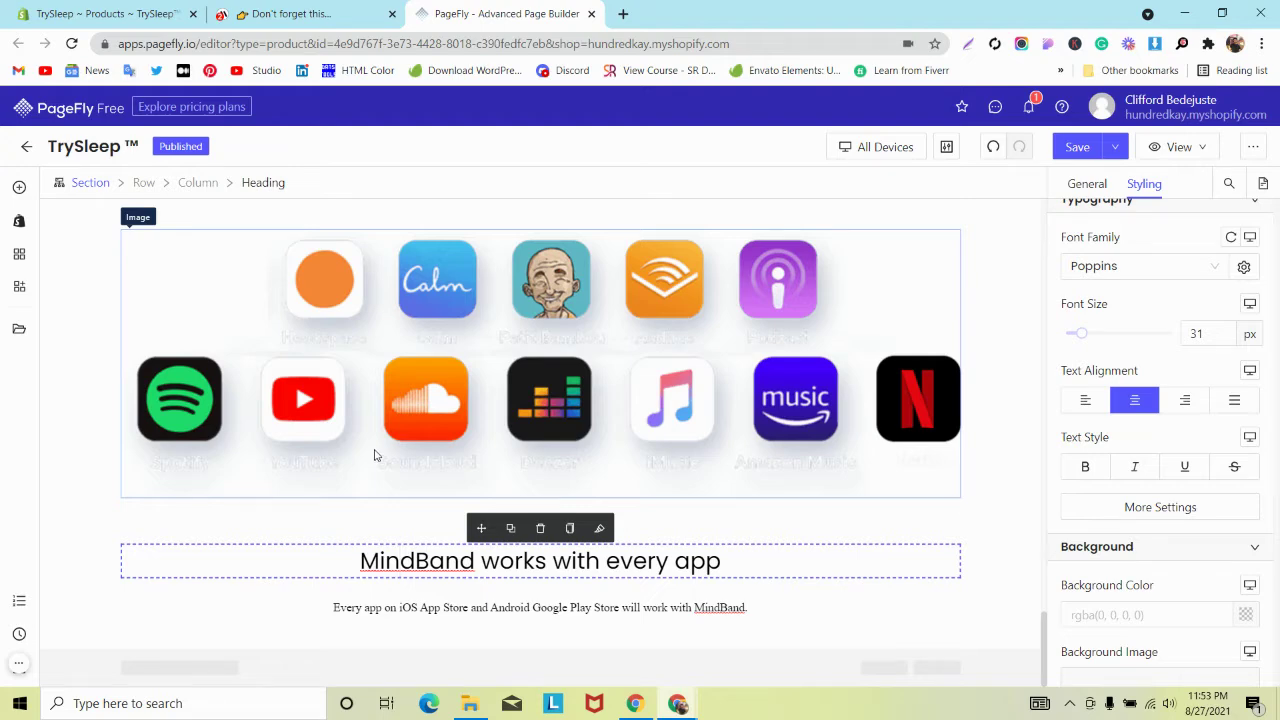
scroll(375, 455, up, 3)
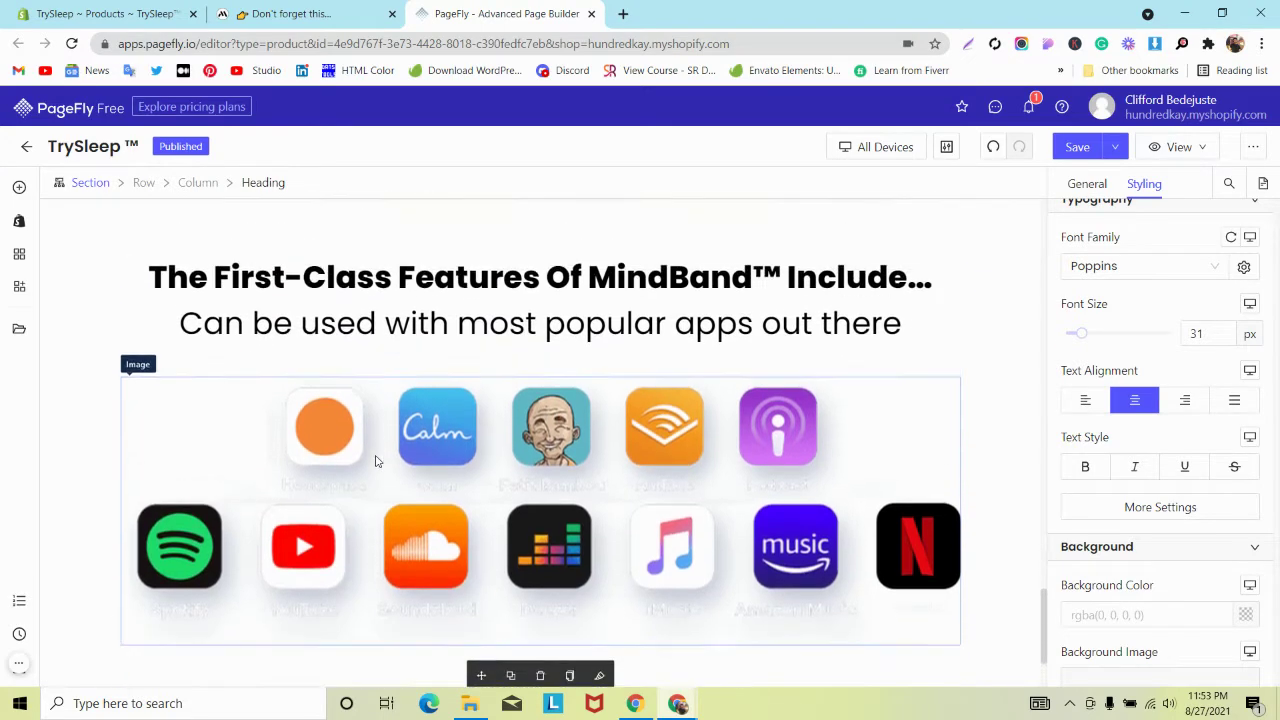
scroll(375, 455, down, 3)
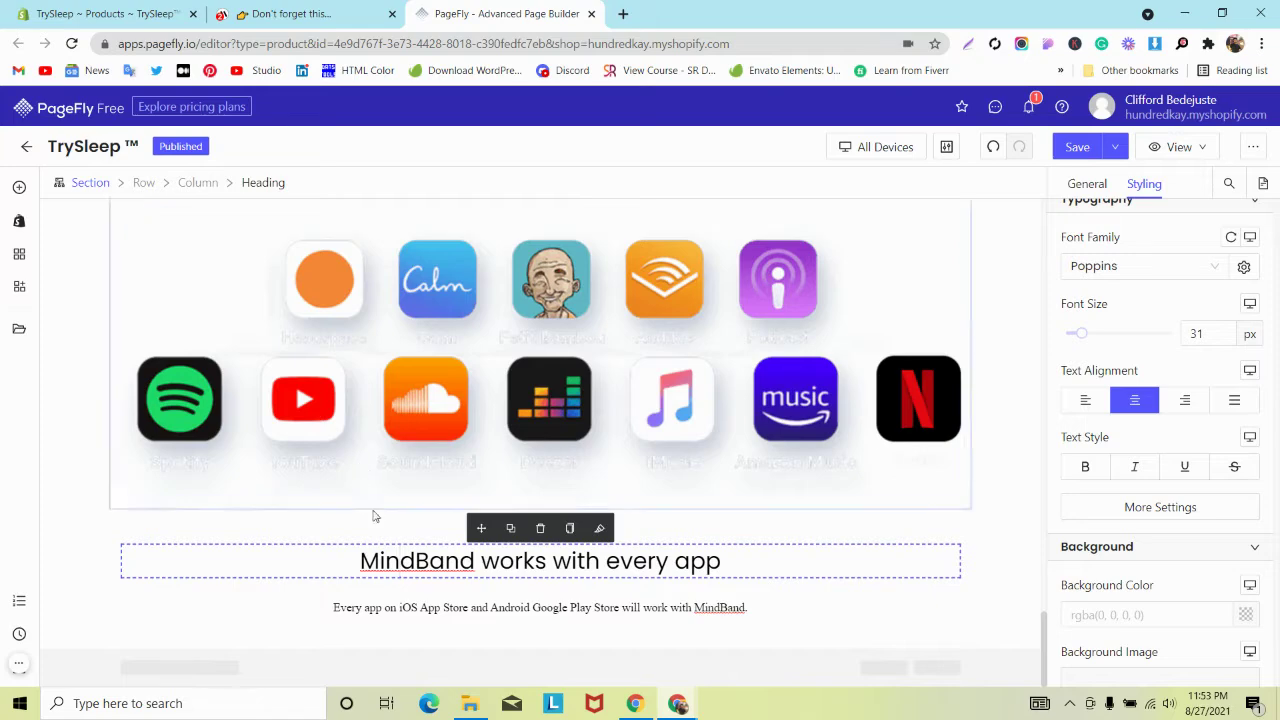
Copy the styles of the last paragraph above the "GET THE HEADPHONES TODAY" button onto the new paragraph, and center its text
click(564, 620)
click(564, 612)
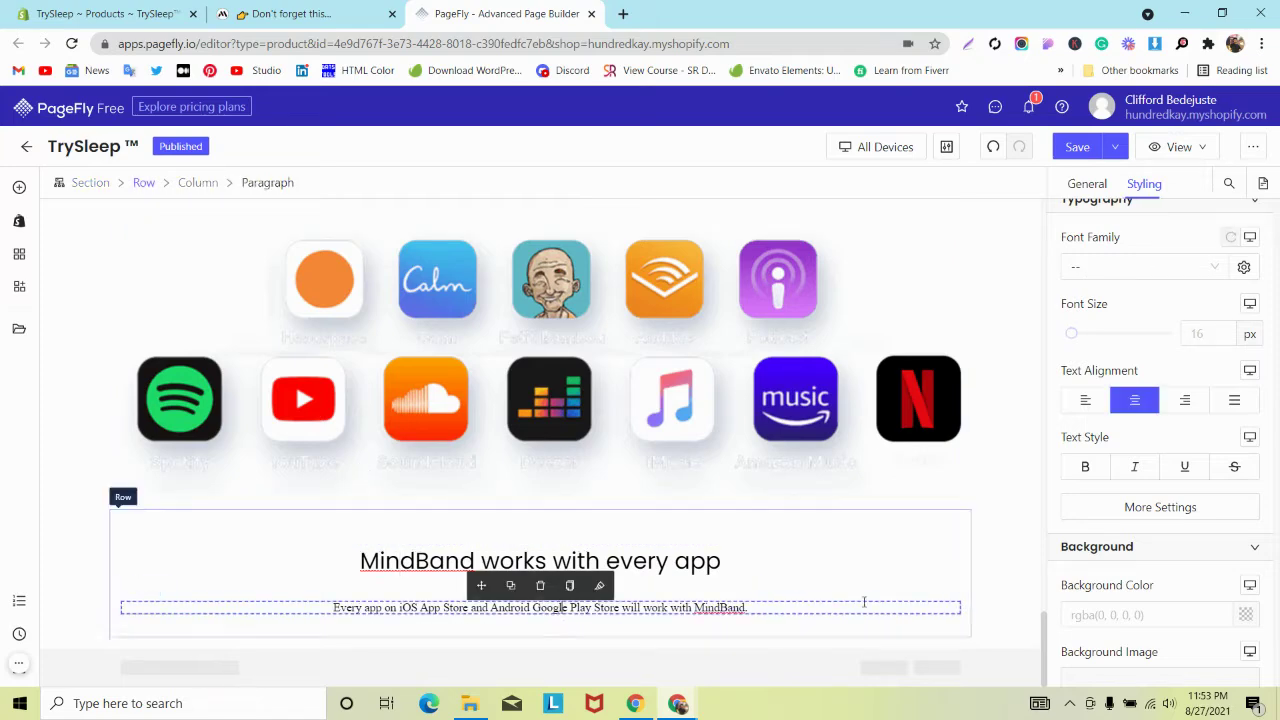
scroll(802, 500, up, 6)
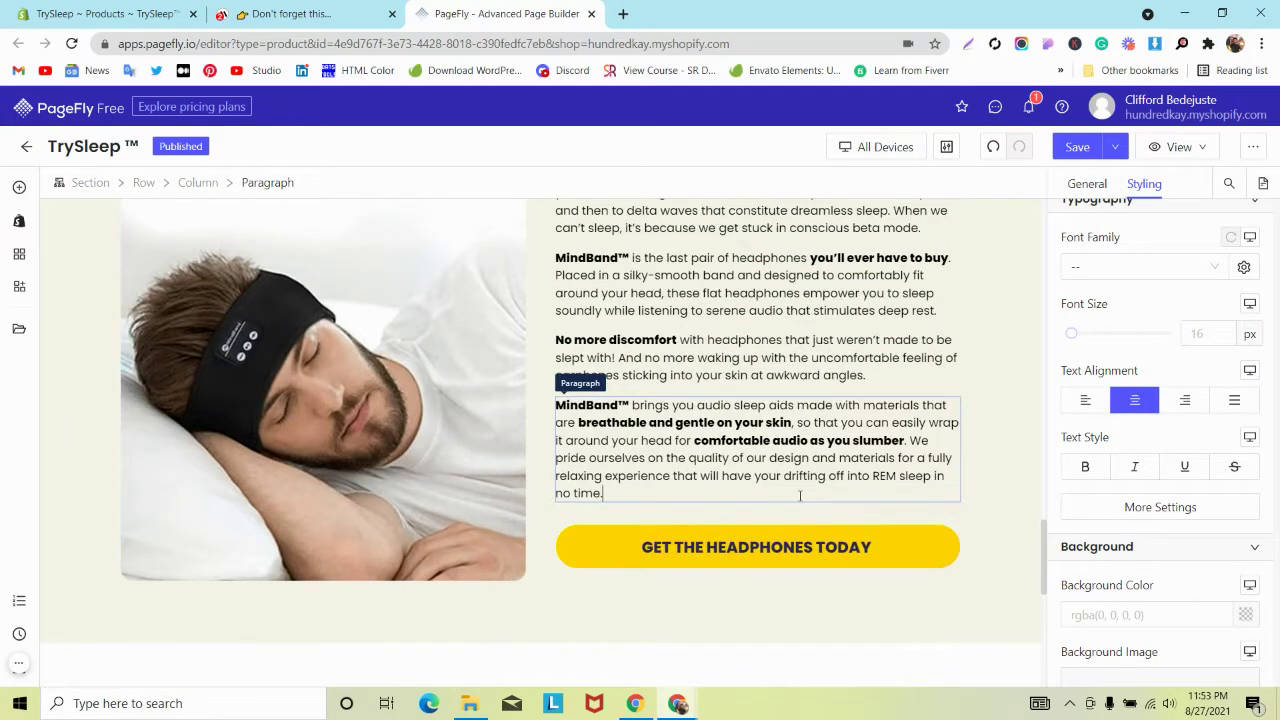
click(800, 495)
click(788, 384)
scroll(513, 508, down, 6)
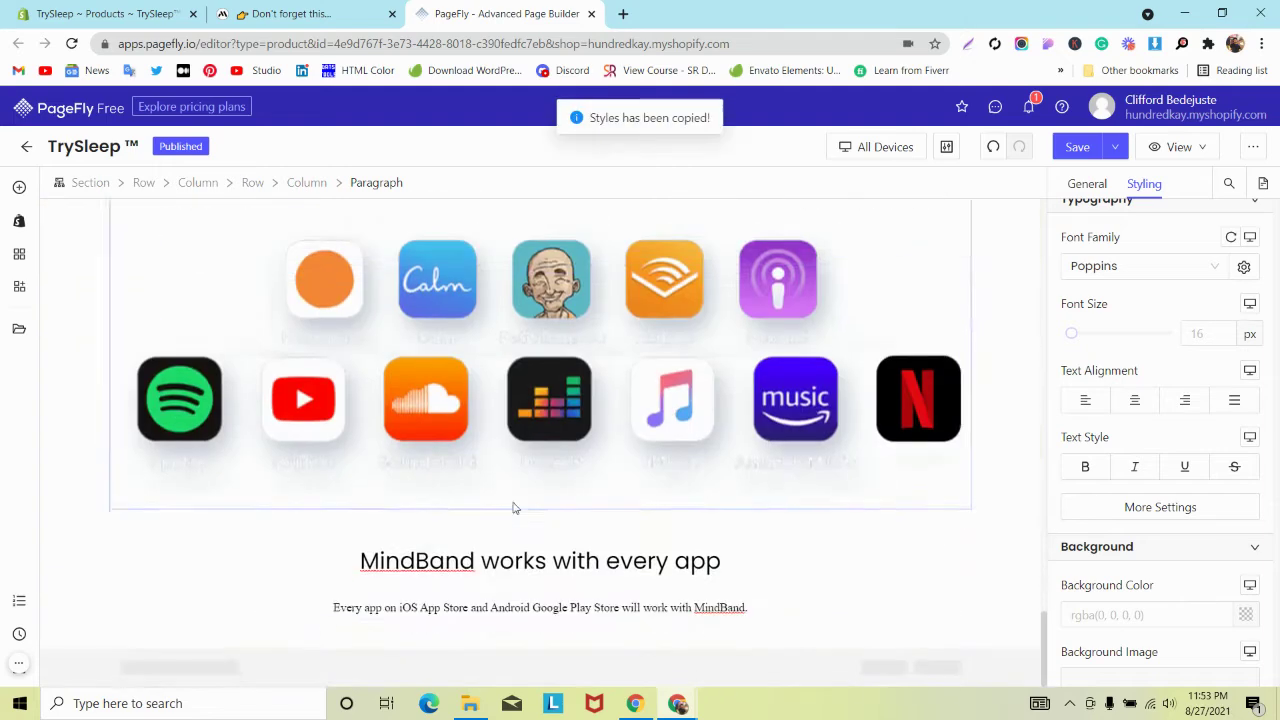
click(528, 610)
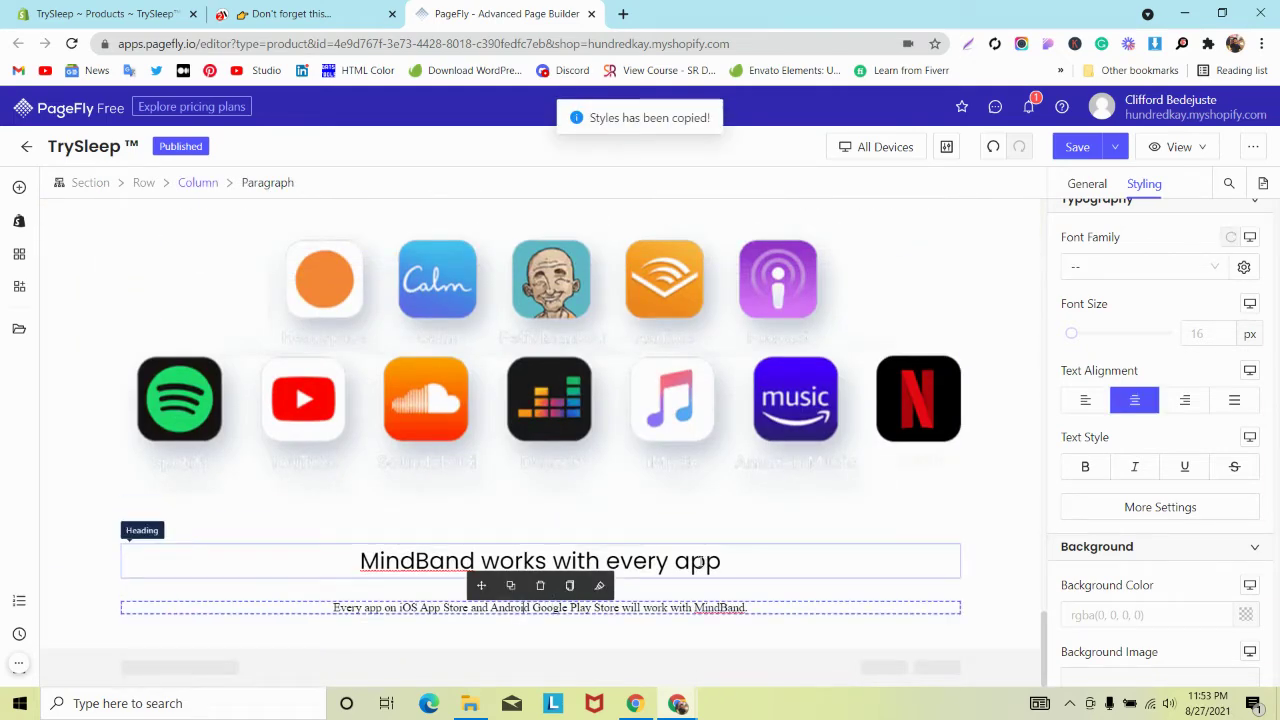
click(600, 588)
click(1133, 404)
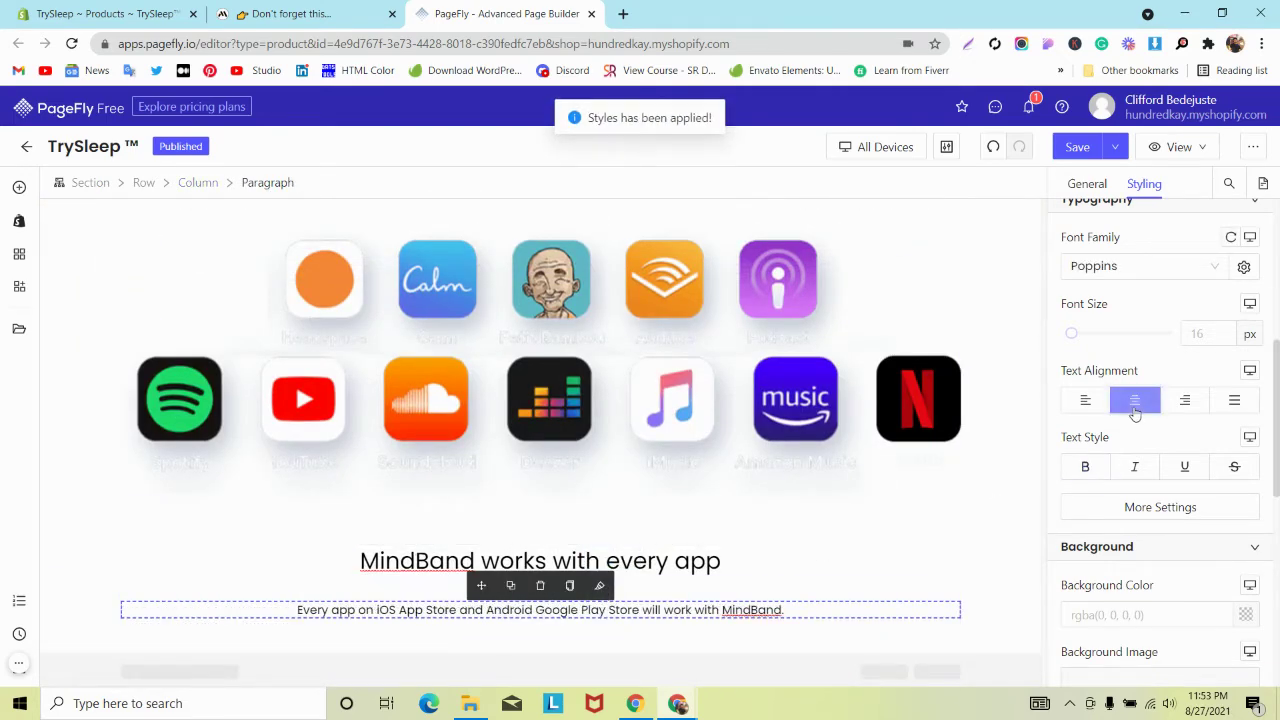
Set the content color of the "MindBand works with every app" heading and the paragraph below it to white (FFFFFF)
click(363, 568)
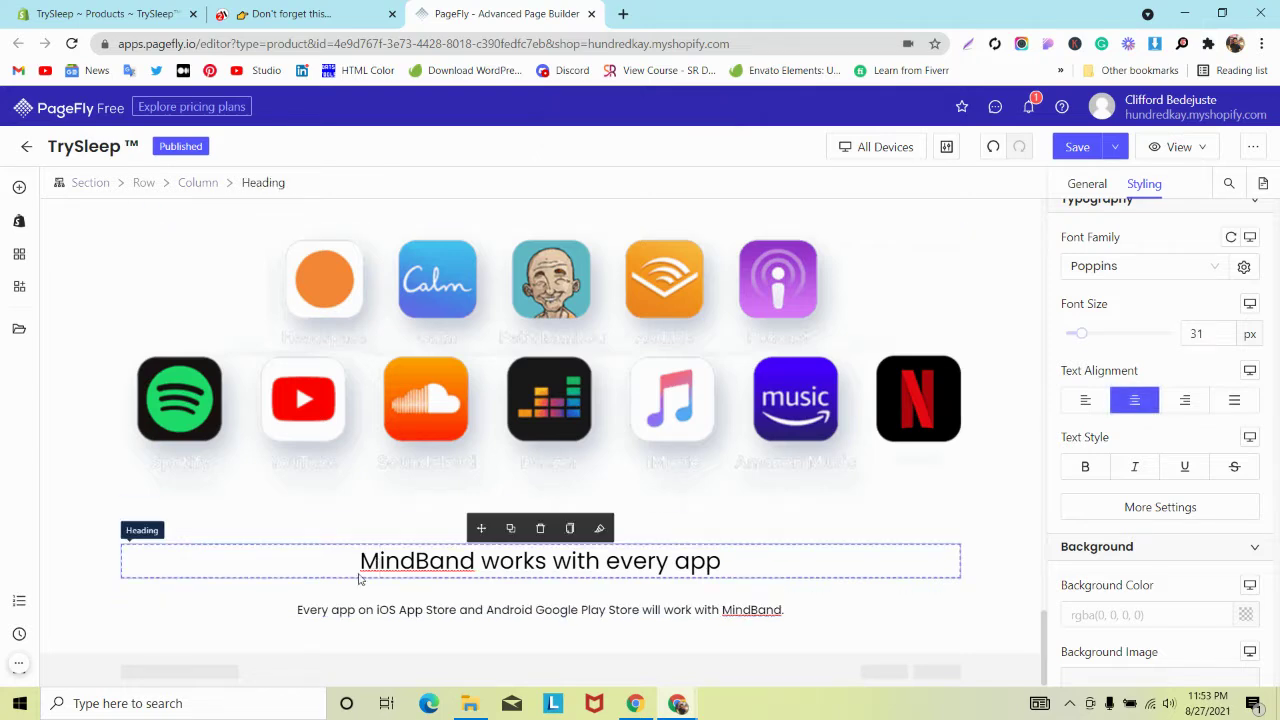
drag(1277, 440, 1246, 224)
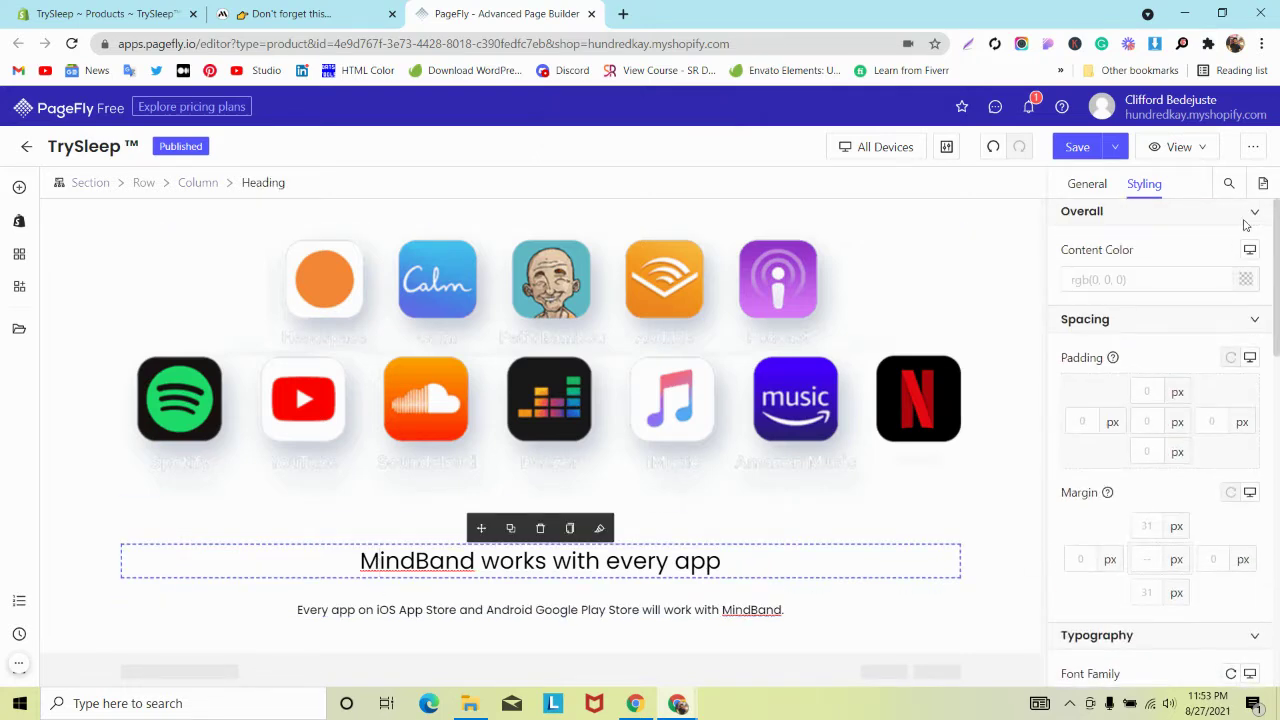
click(1246, 279)
click(1006, 388)
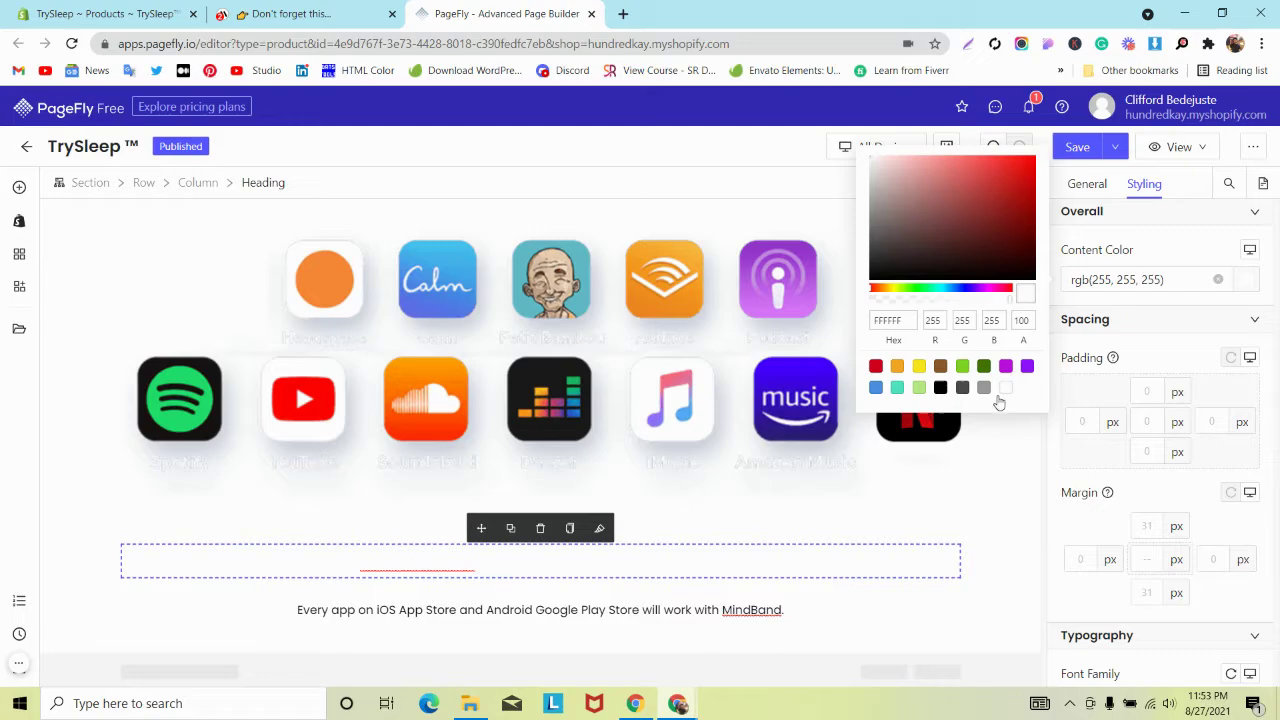
click(725, 607)
click(1246, 280)
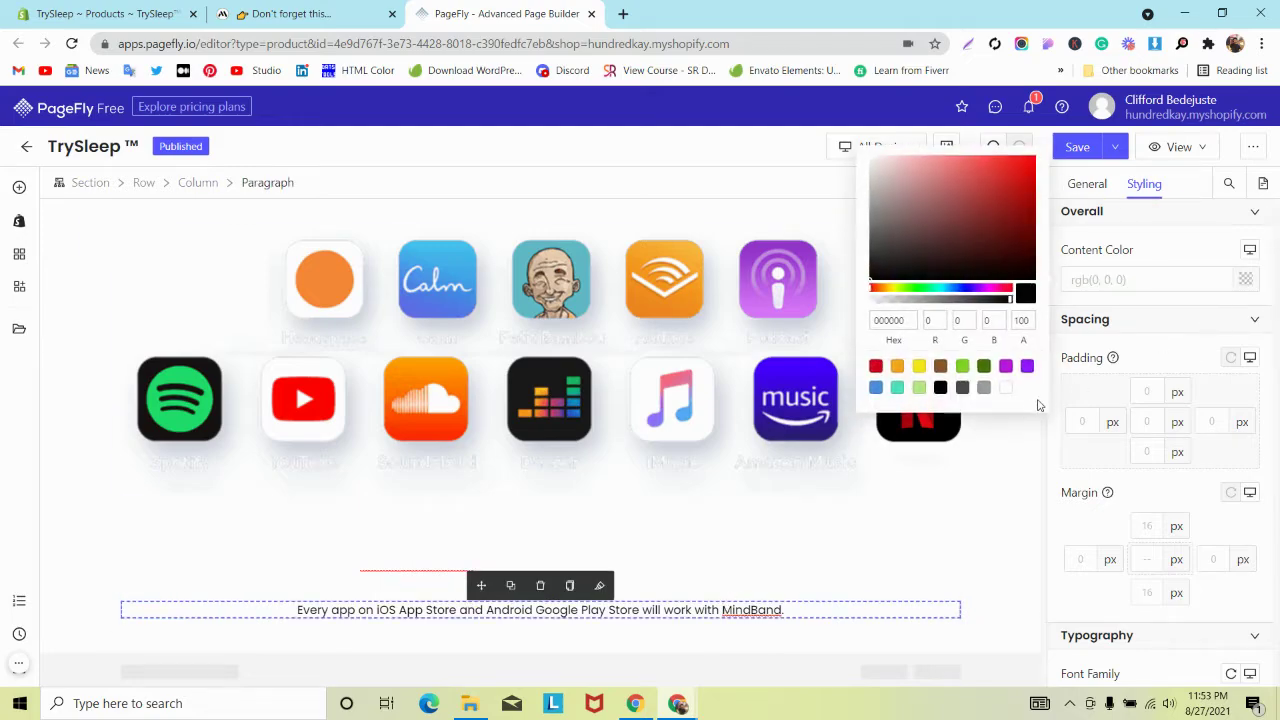
click(1006, 389)
Upload the socialBG image and set it as the background image of the "First-Class Features" section, using the MindBand page as reference
click(300, 14)
scroll(222, 194, up, 2)
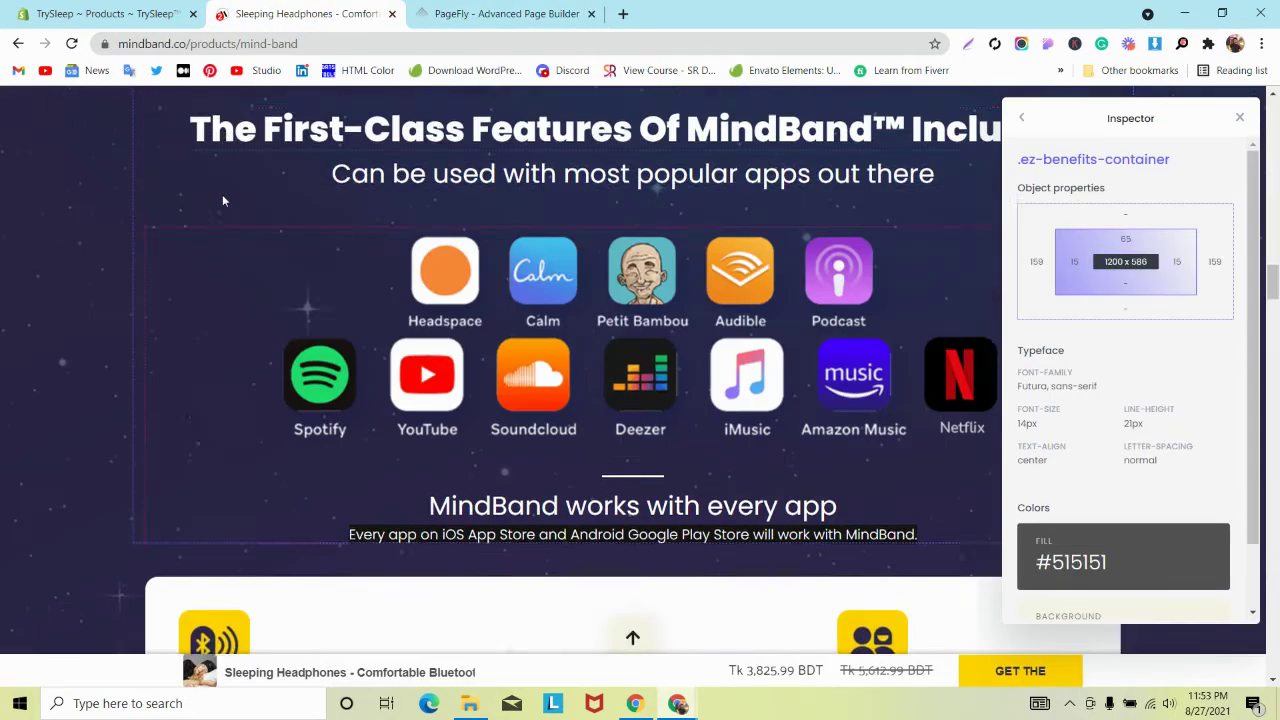
scroll(223, 201, down, 3)
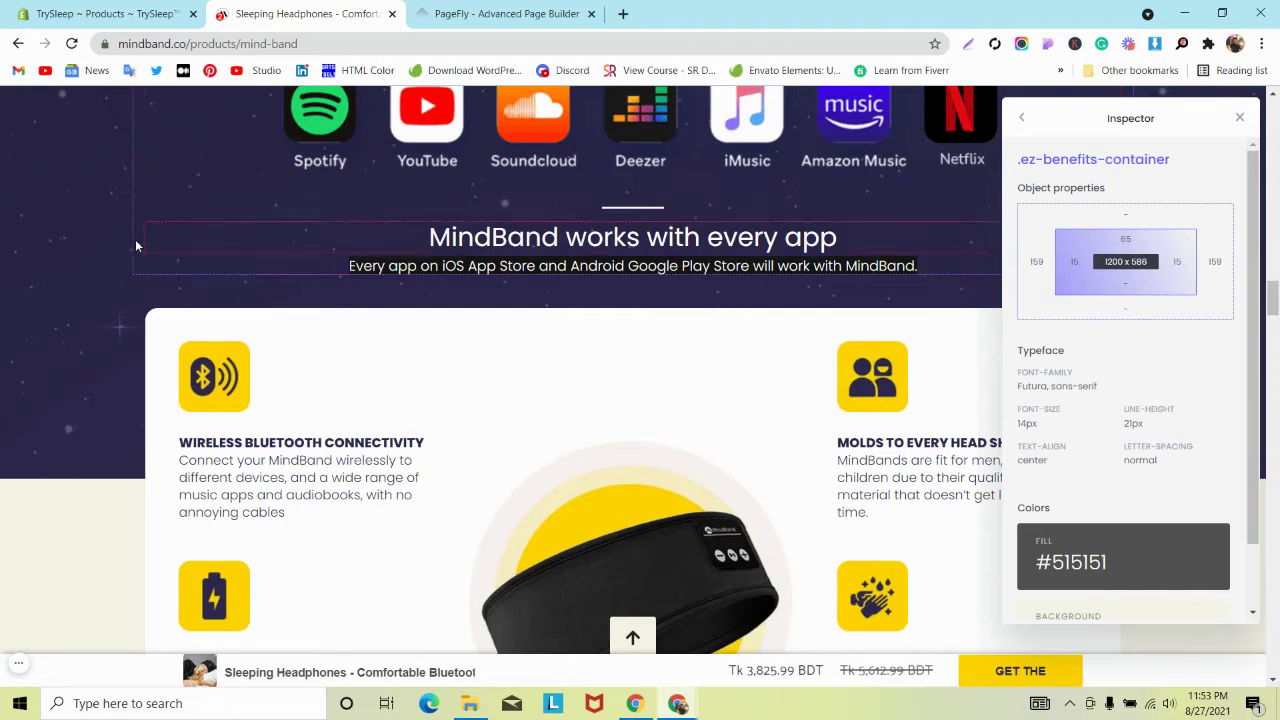
click(440, 14)
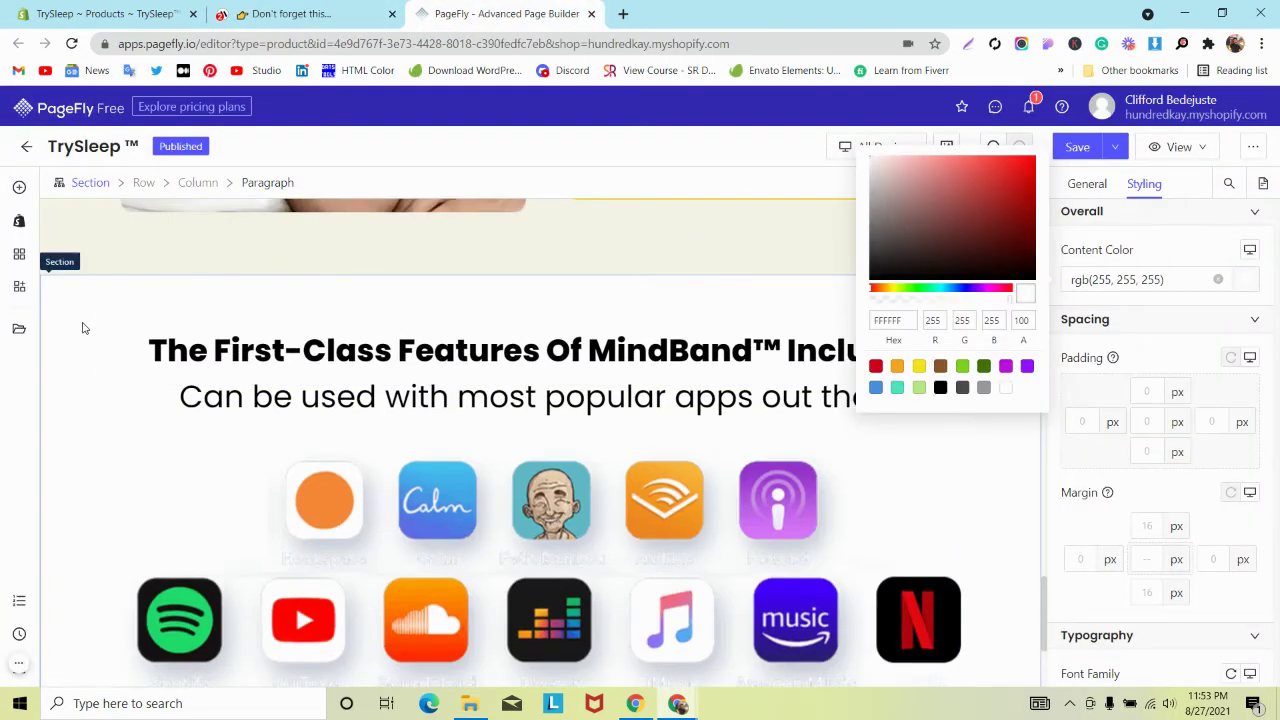
click(80, 326)
scroll(80, 326, down, 3)
scroll(1177, 347, down, 4)
scroll(1168, 462, down, 4)
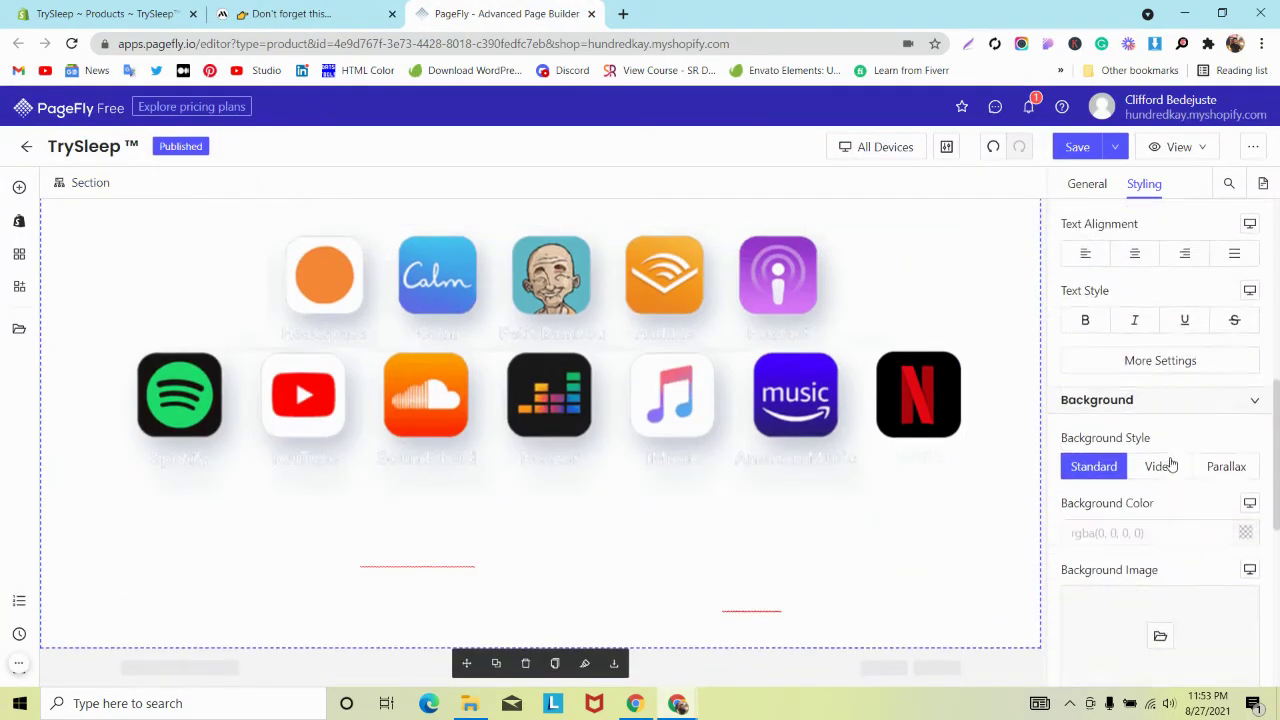
click(1160, 390)
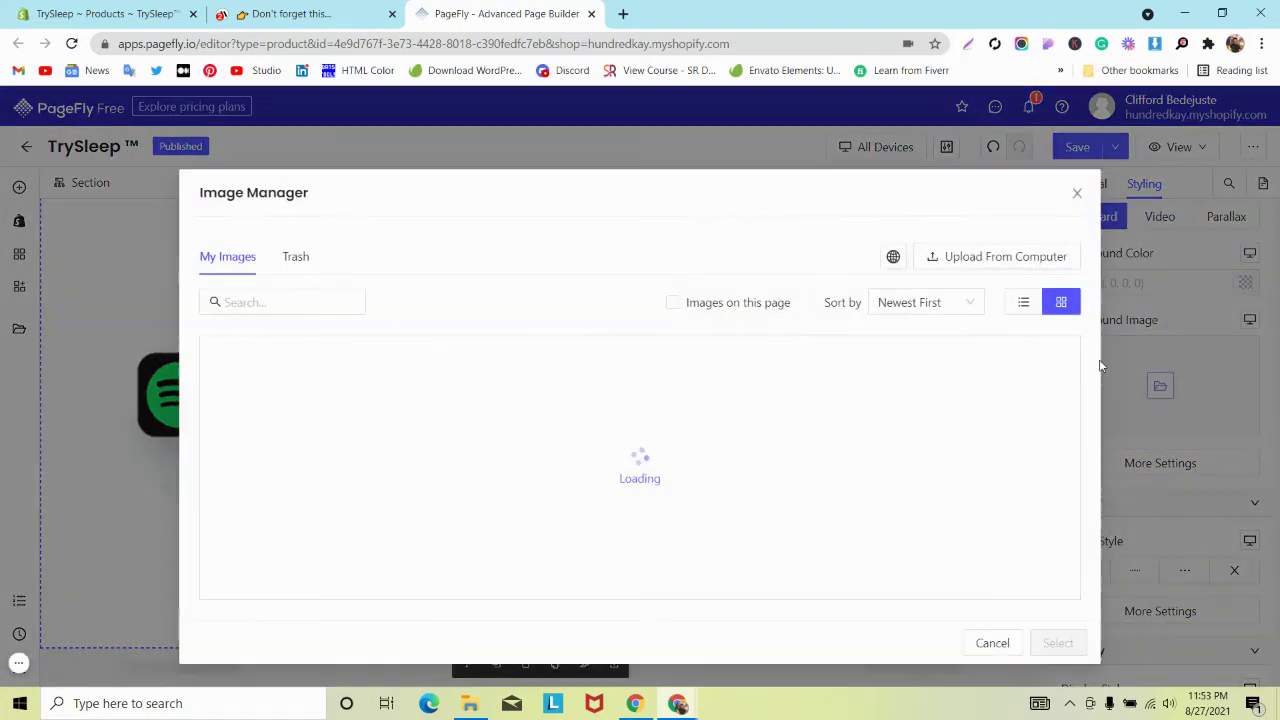
click(1003, 258)
scroll(300, 200, down, 3)
click(215, 242)
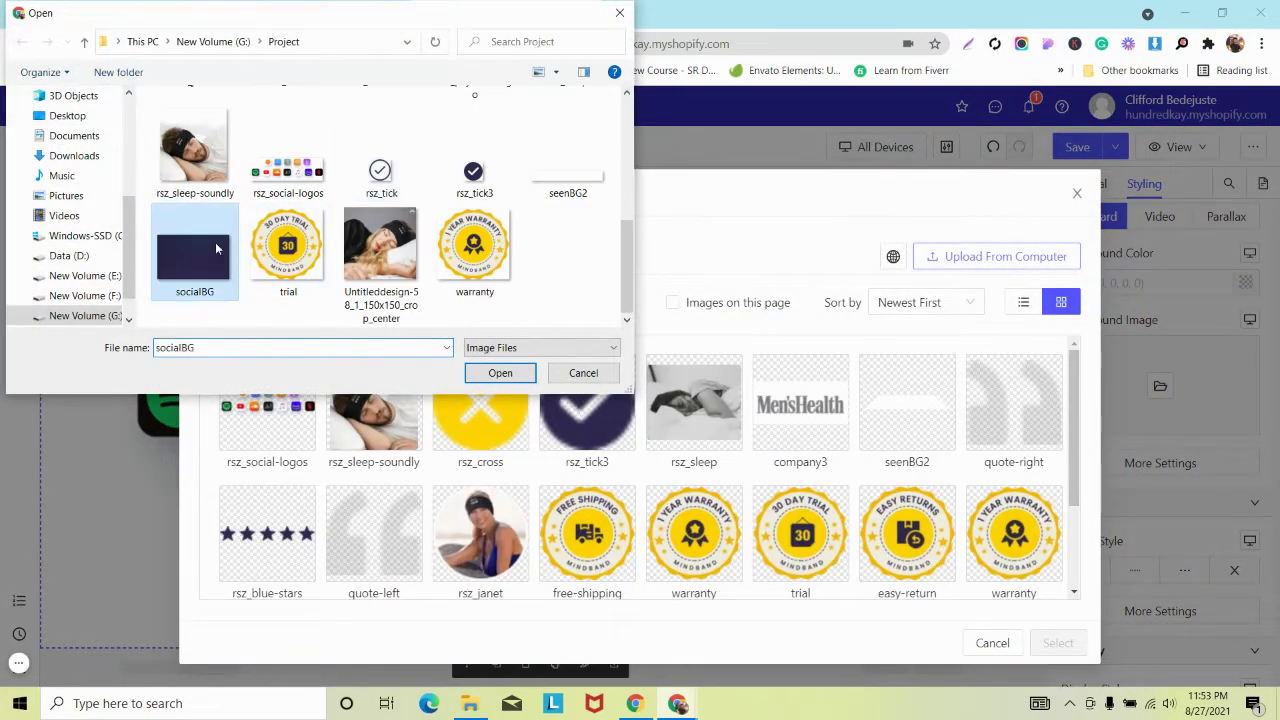
click(500, 372)
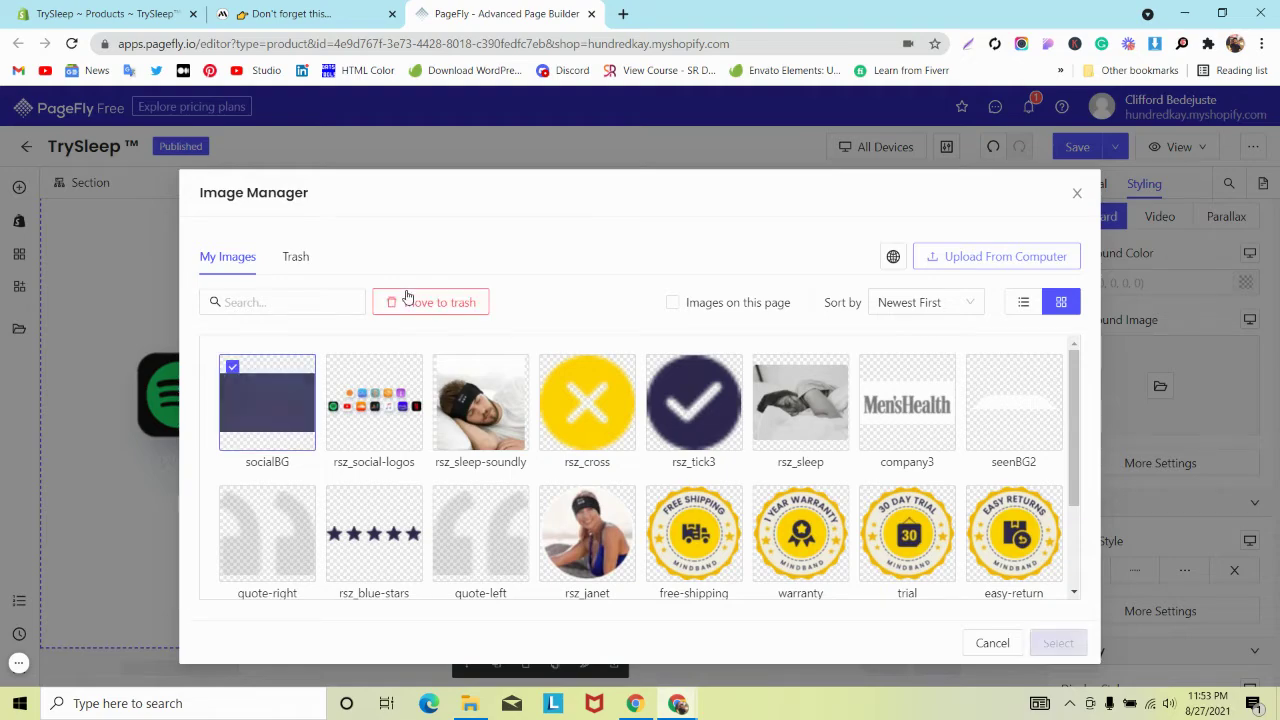
click(1057, 643)
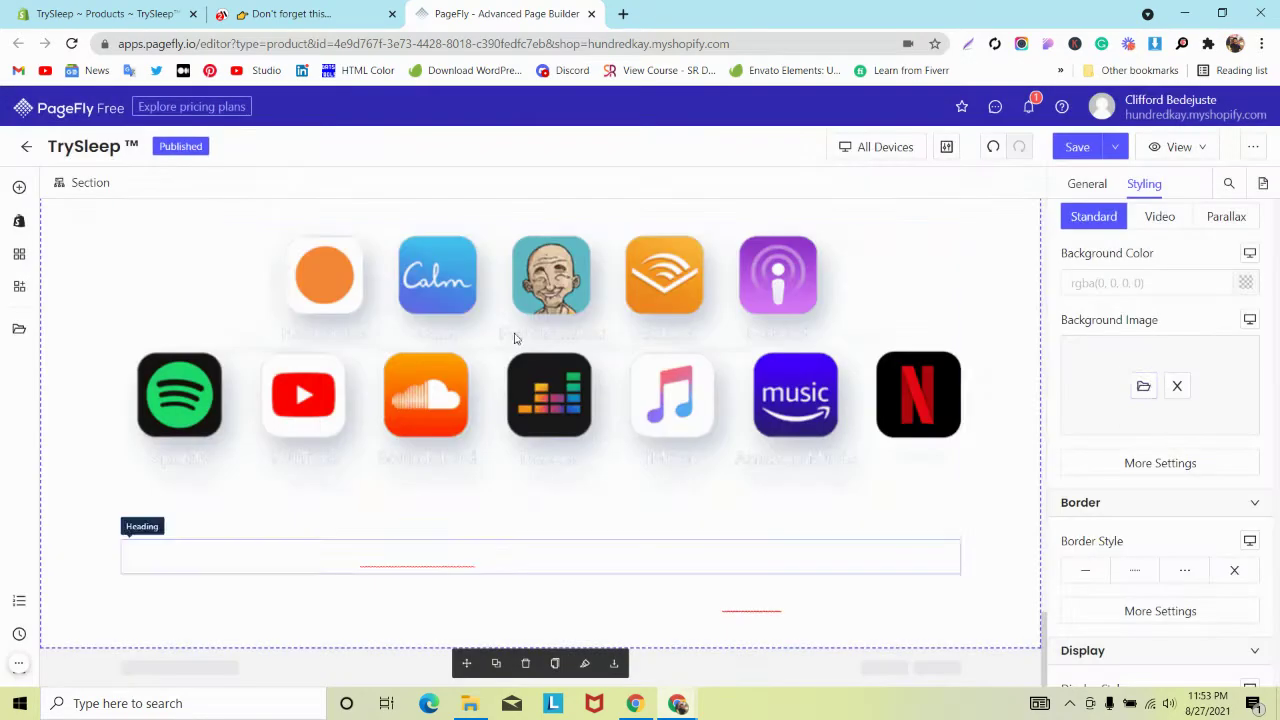
Set the section's background image to center center position, no repeat and Cover size
scroll(274, 289, up, 3)
scroll(250, 300, down, 3)
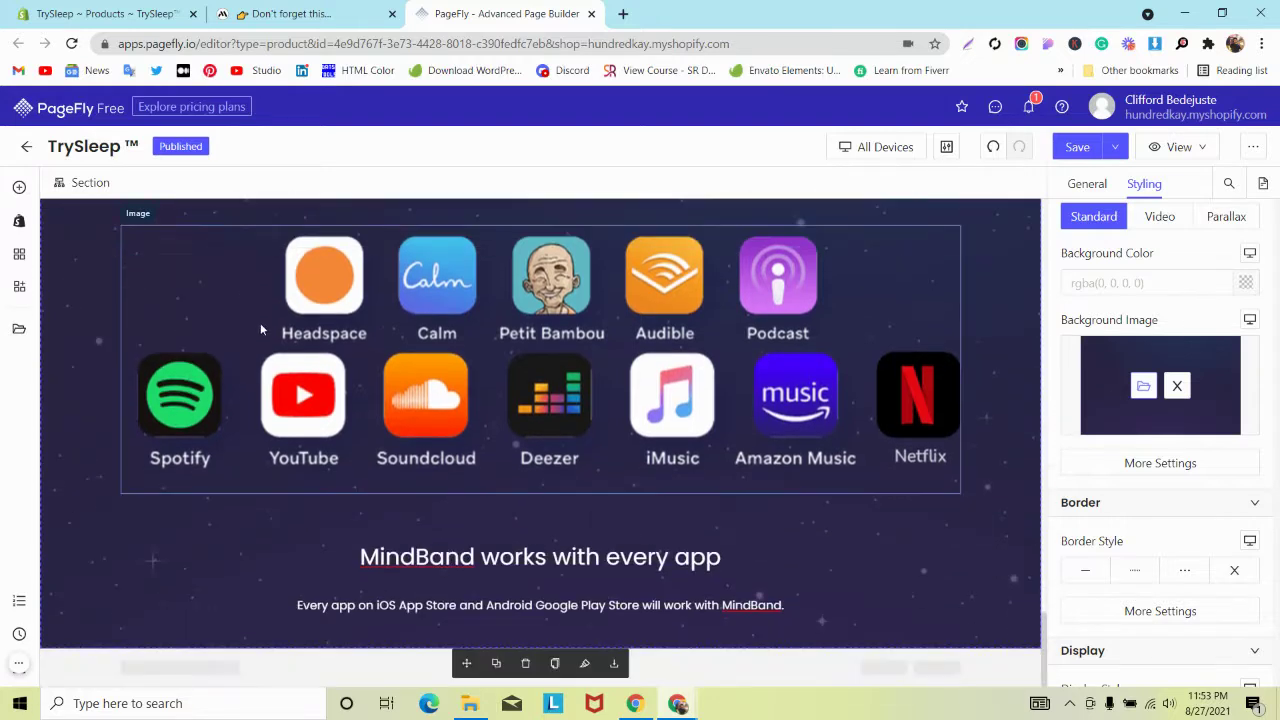
click(1165, 463)
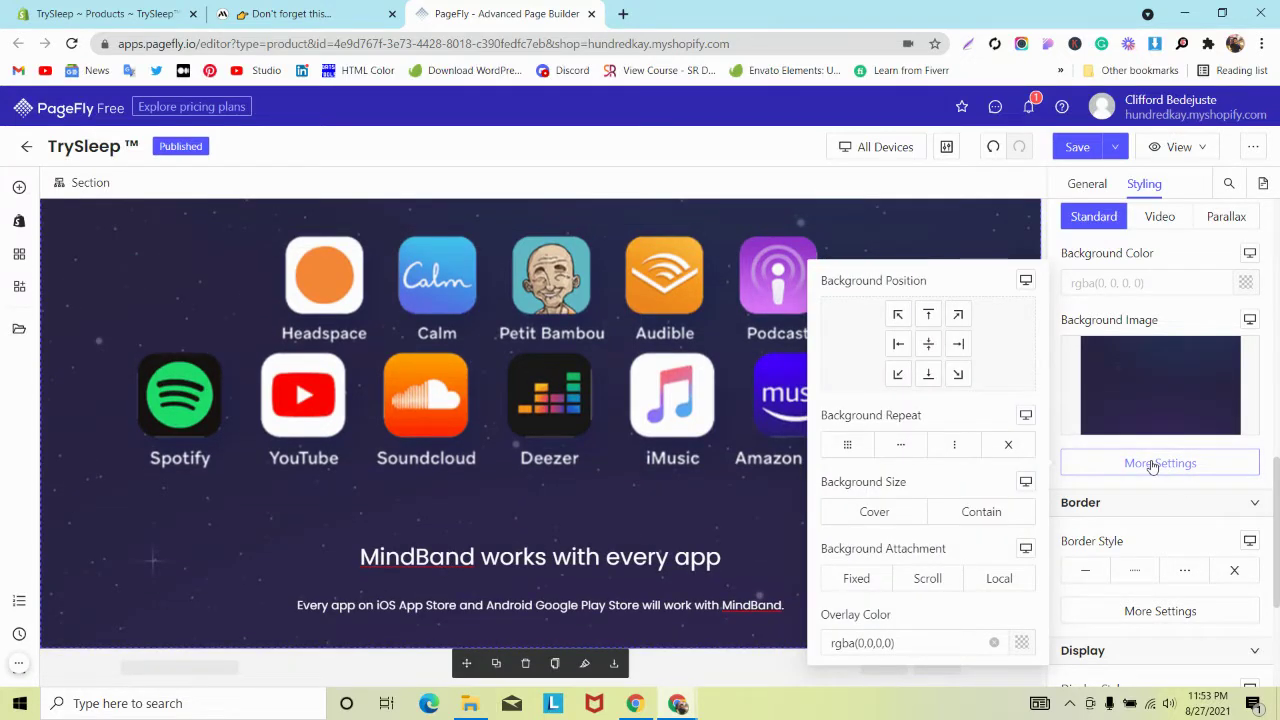
click(929, 344)
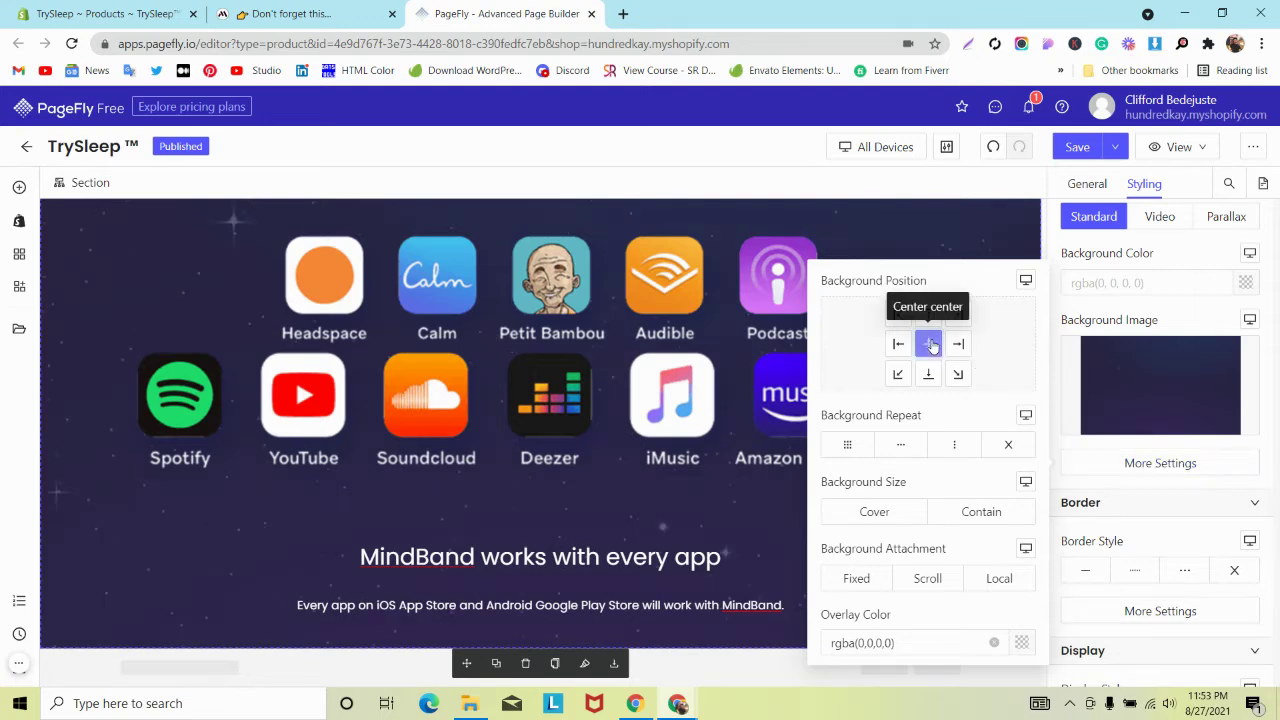
click(1007, 445)
click(885, 520)
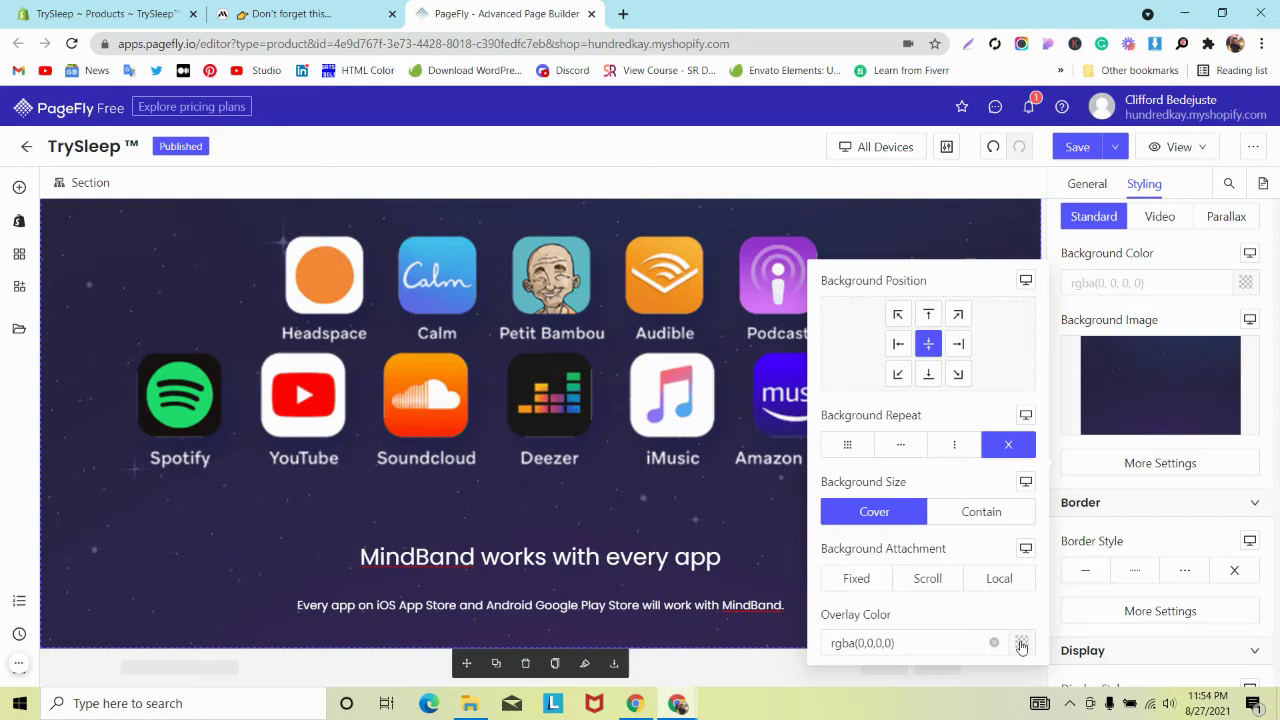
Set the content color of the "The First-Class Features Of MindBand™ Include..." heading to white
scroll(374, 477, up, 2)
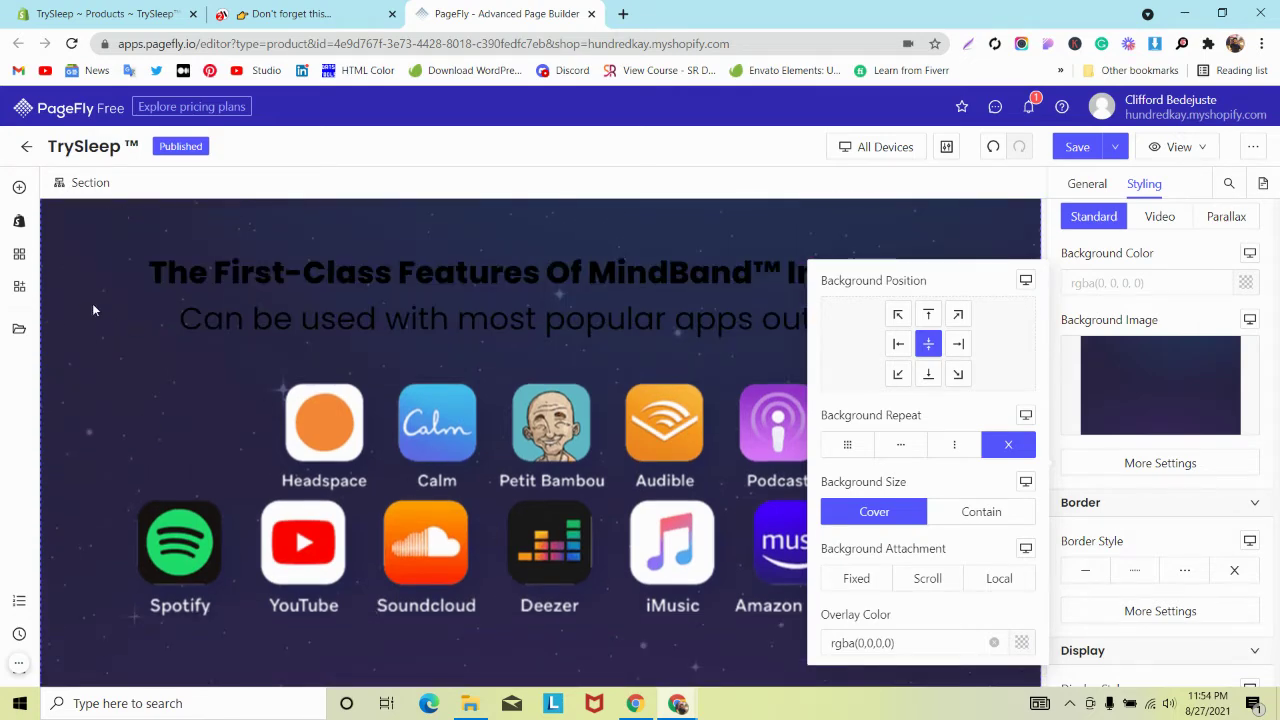
click(282, 294)
scroll(1160, 400, up, 6)
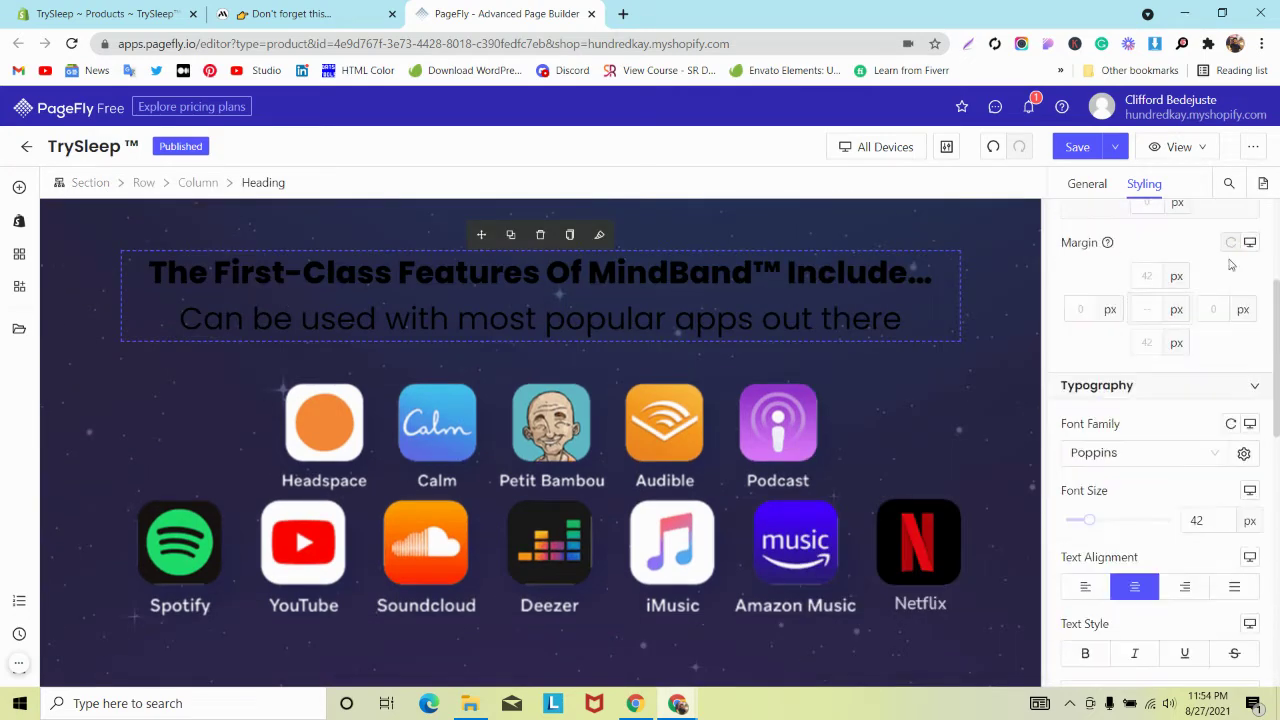
scroll(1232, 265, up, 3)
click(1246, 280)
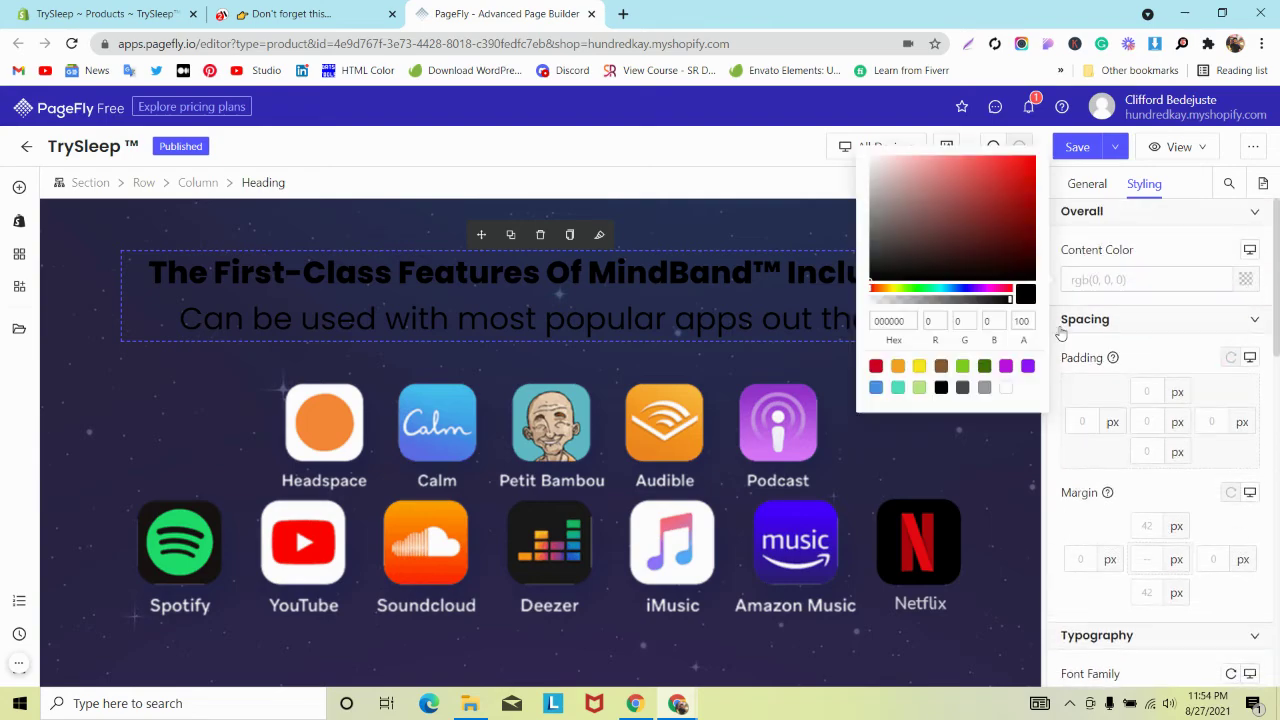
click(1006, 388)
Compare the "First-Class Features" section and its surroundings with the matching part of the original MindBand page
key(ctrl+shift+Tab)
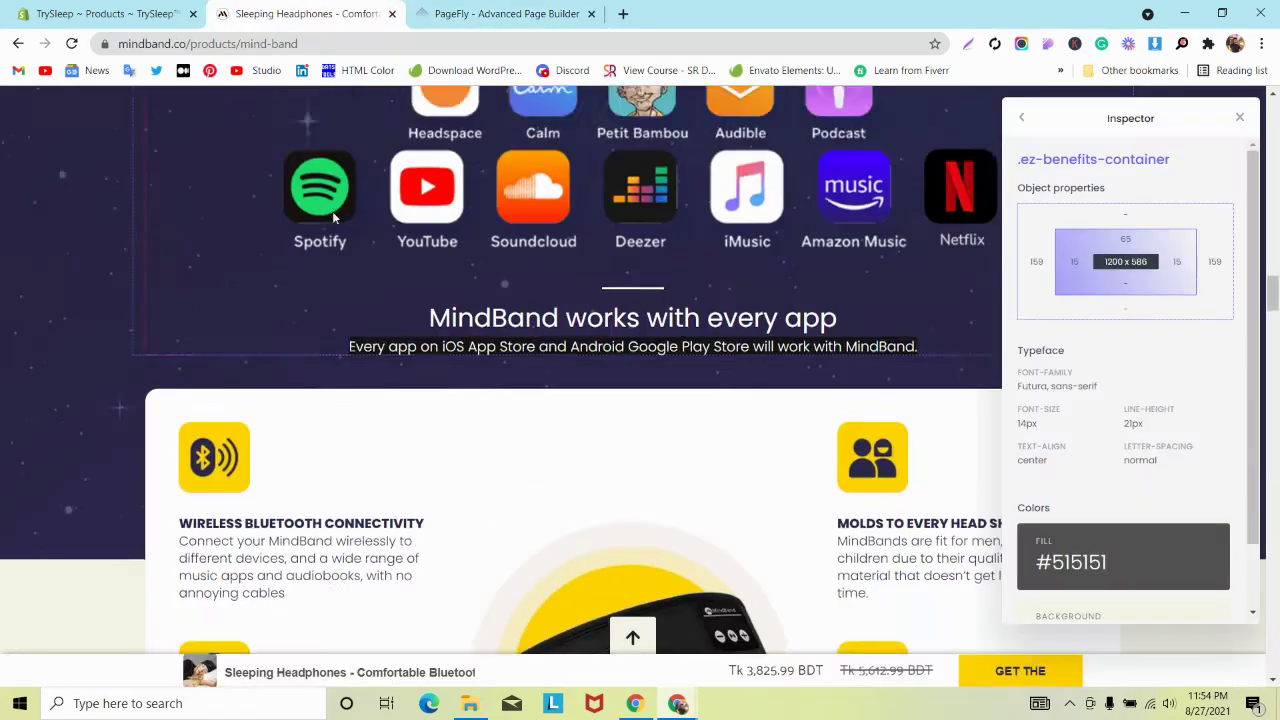
scroll(335, 215, up, 4)
scroll(352, 145, down, 5)
key(ctrl+Tab)
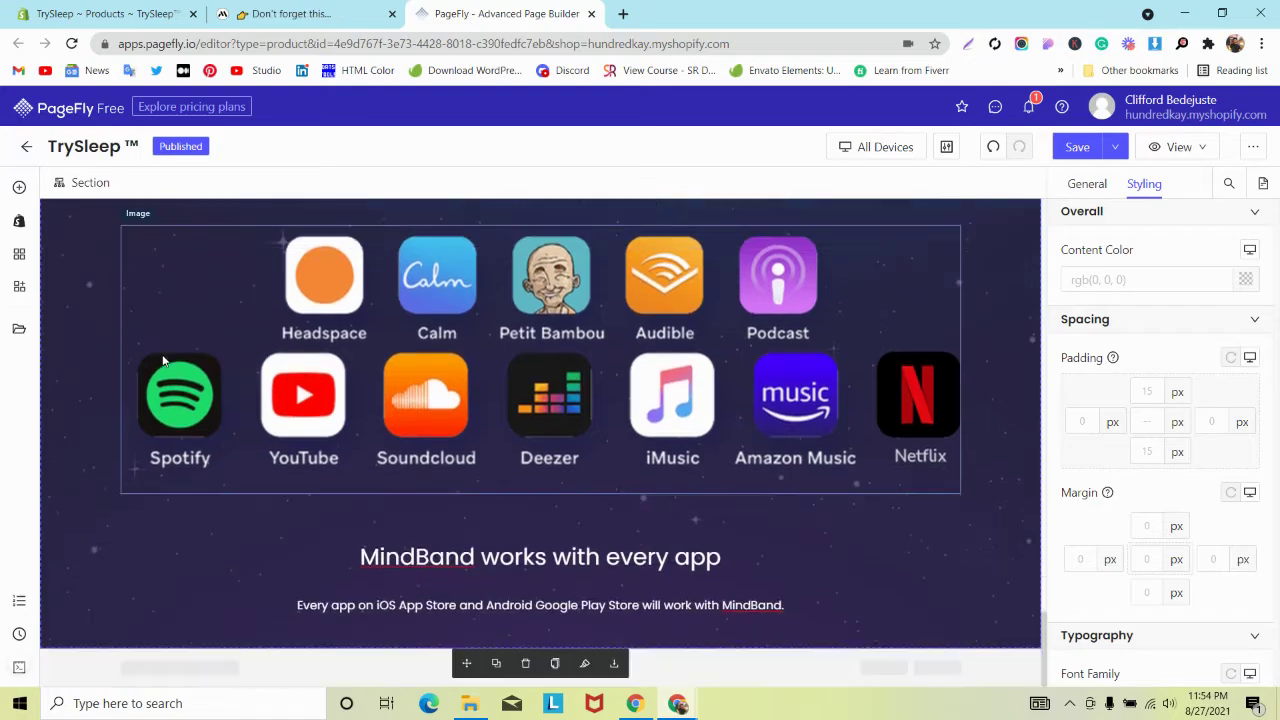
scroll(163, 360, up, 10)
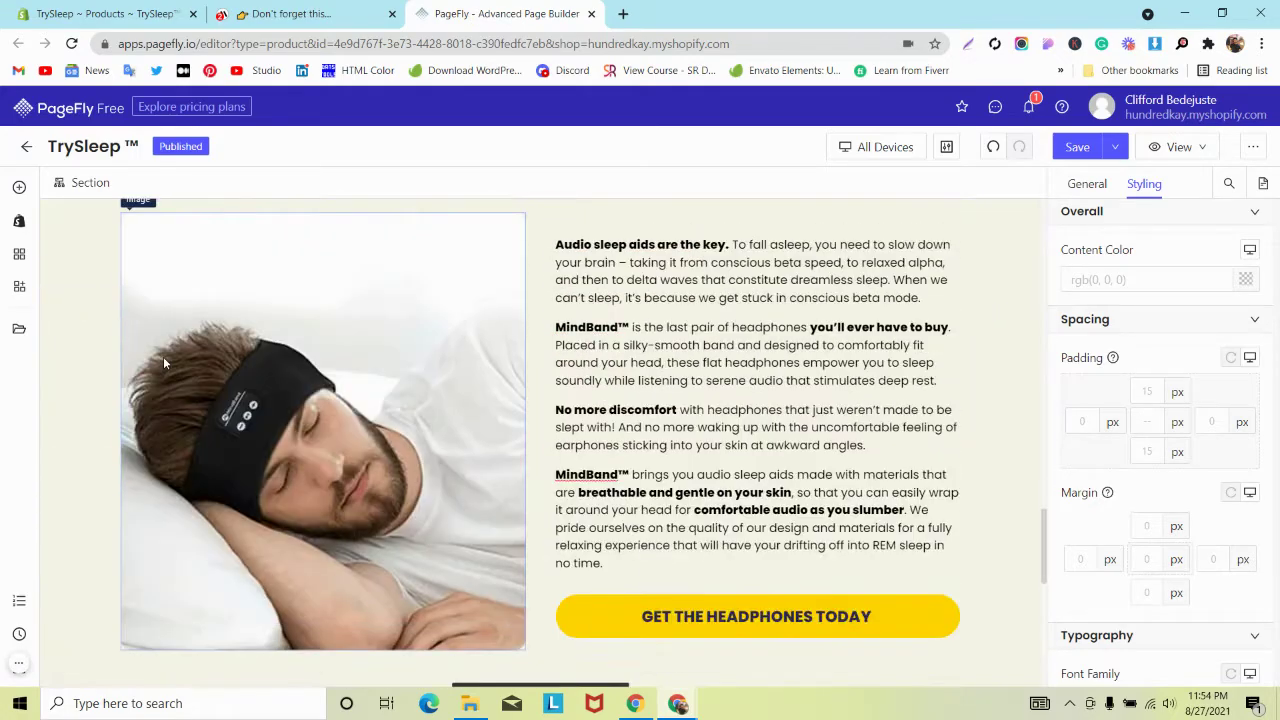
scroll(165, 363, up, 2)
scroll(162, 358, down, 5)
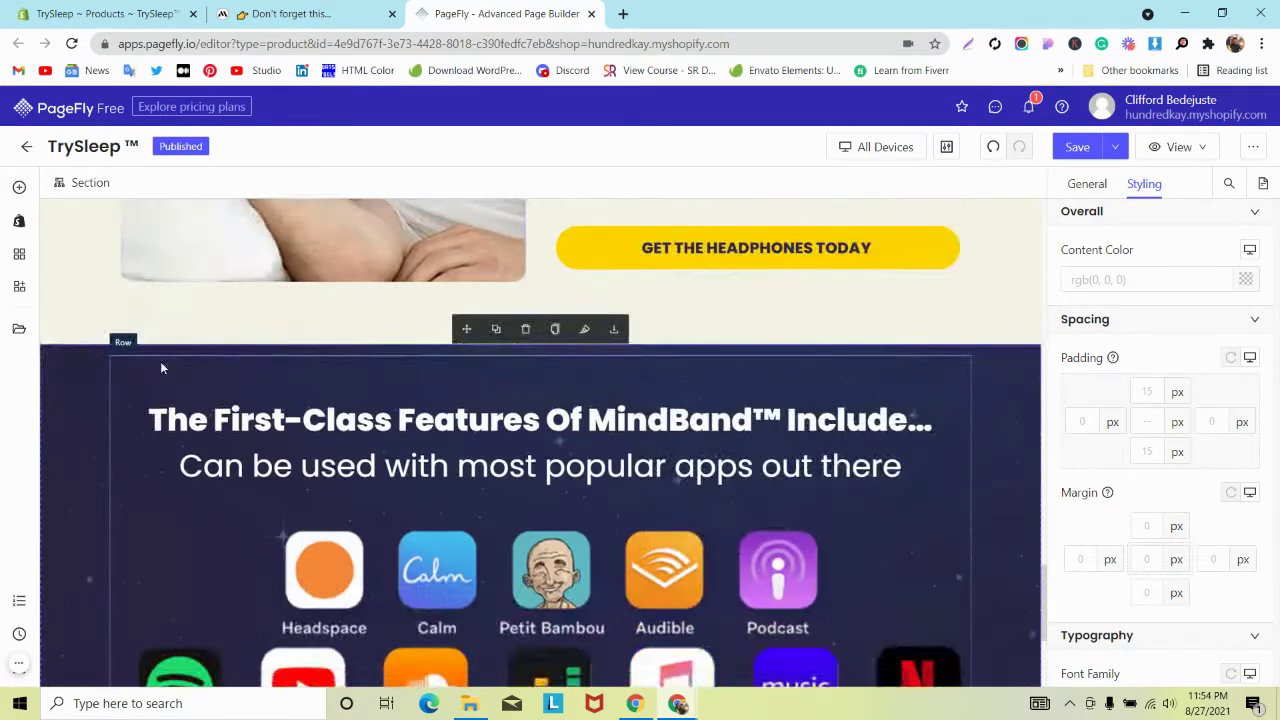
Change the editor to the Laptop device view and review the page down to the app logos section
scroll(160, 361, up, 4)
click(880, 147)
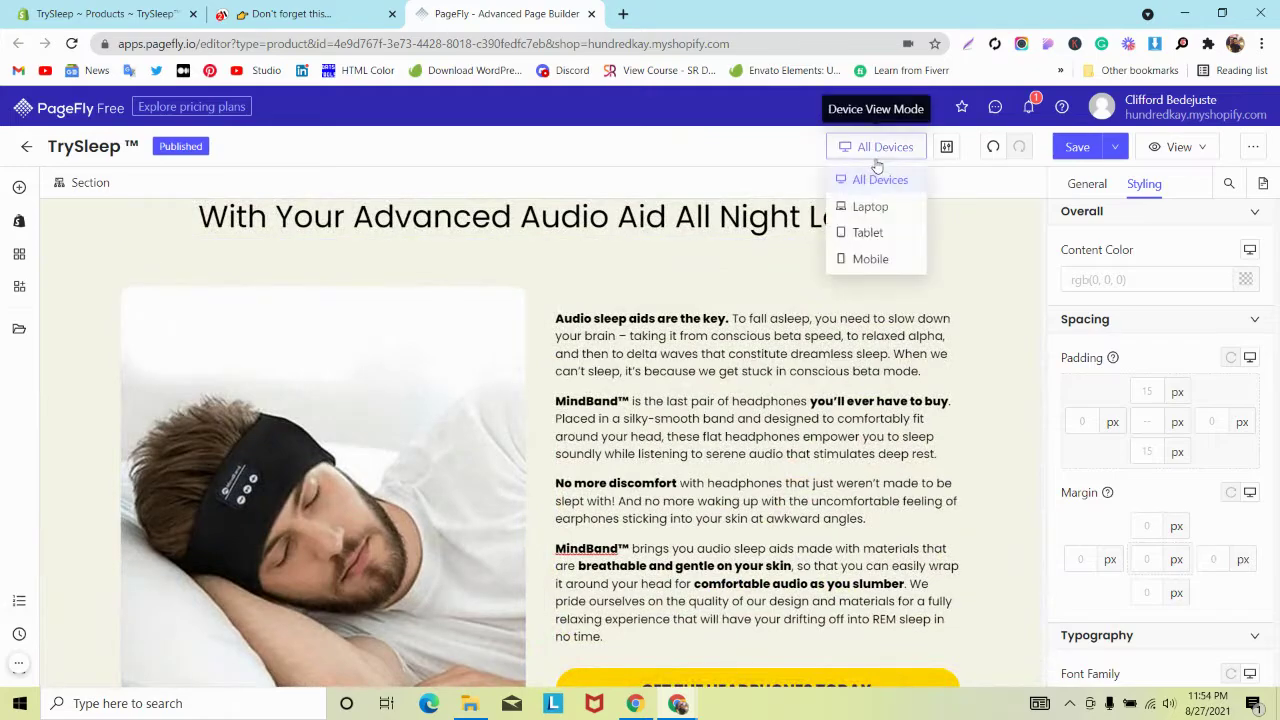
click(866, 206)
scroll(344, 406, up, 4)
scroll(344, 412, down, 17)
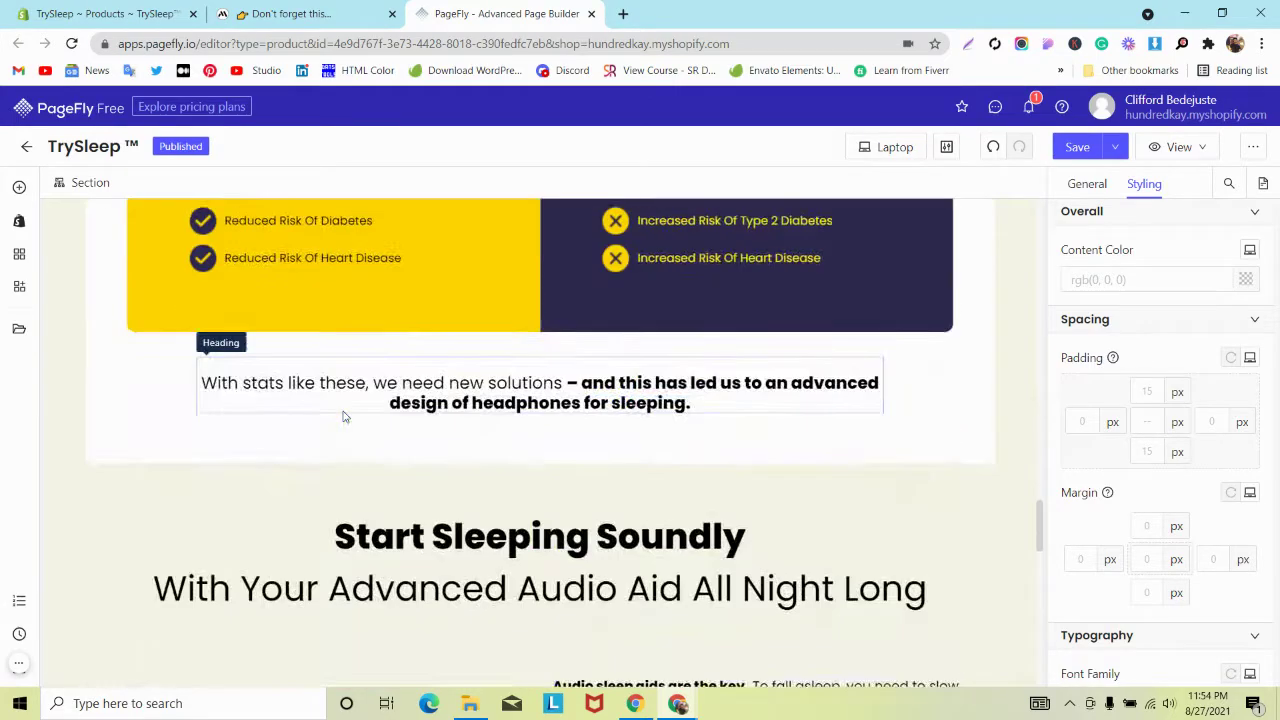
scroll(343, 416, down, 6)
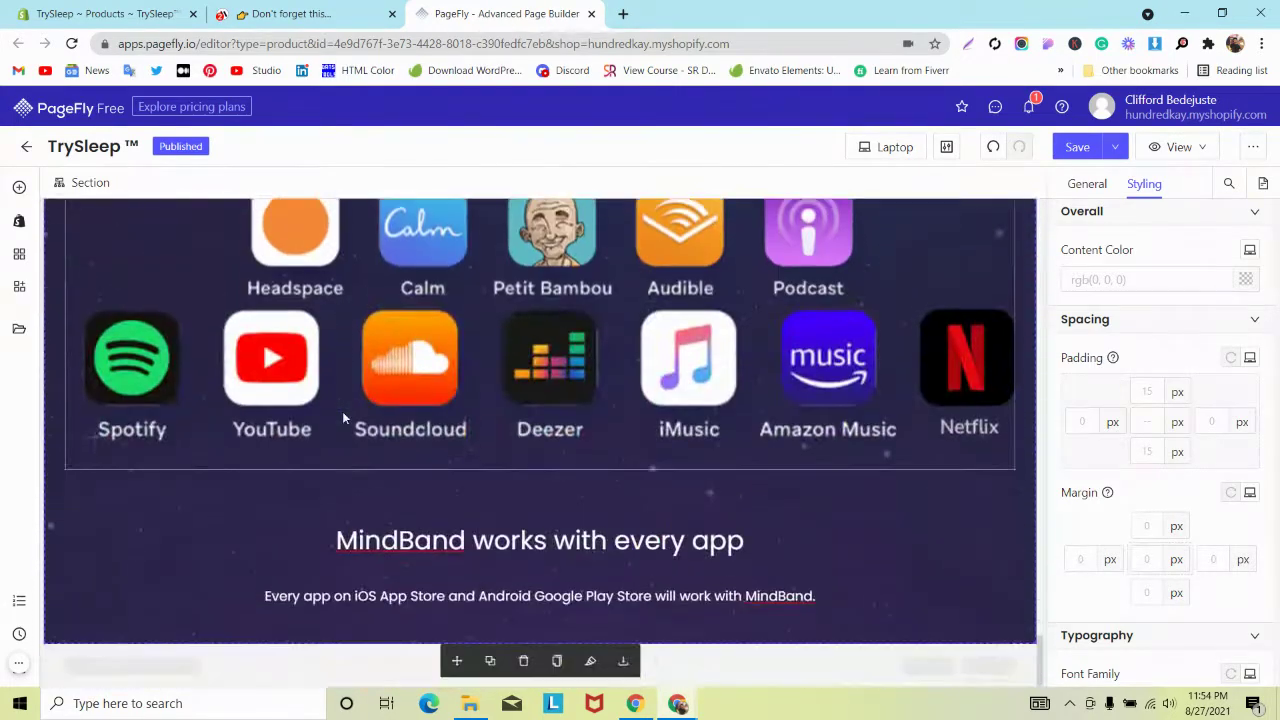
Set the bottom margin of the "MindBand works with every app" heading to 5 px and compare it with the MindBand reference page
click(410, 540)
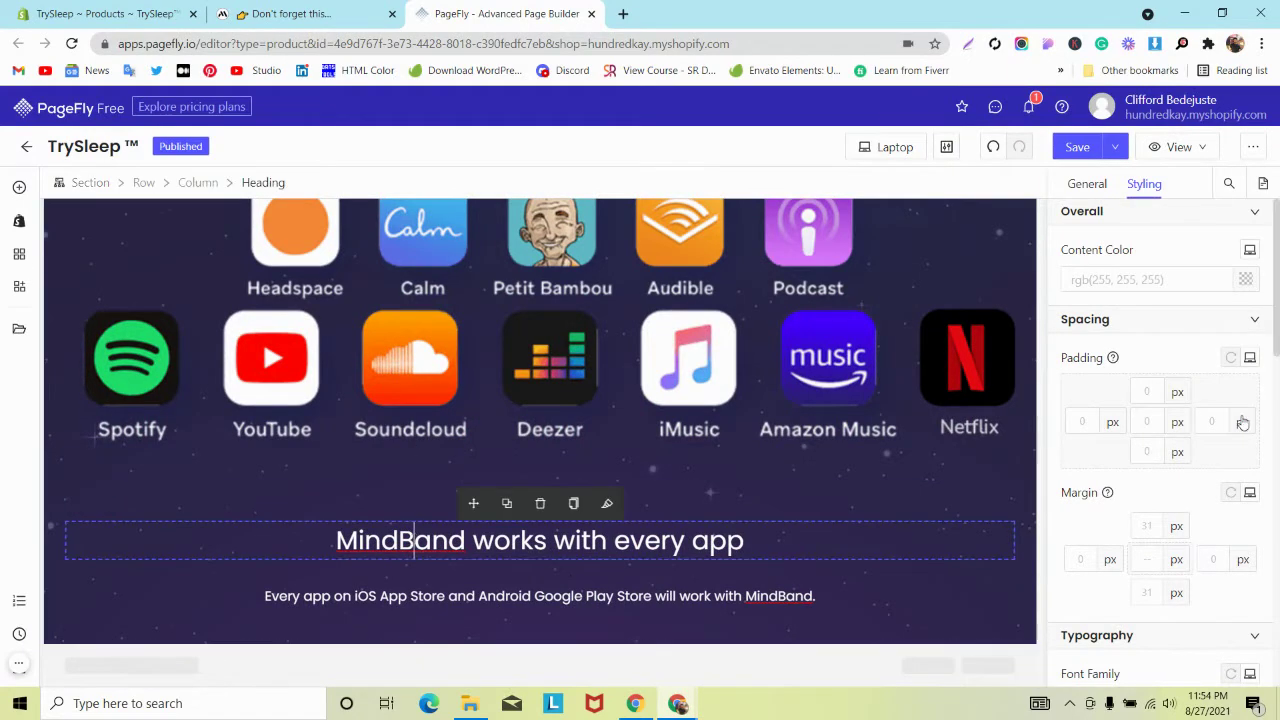
text(5)
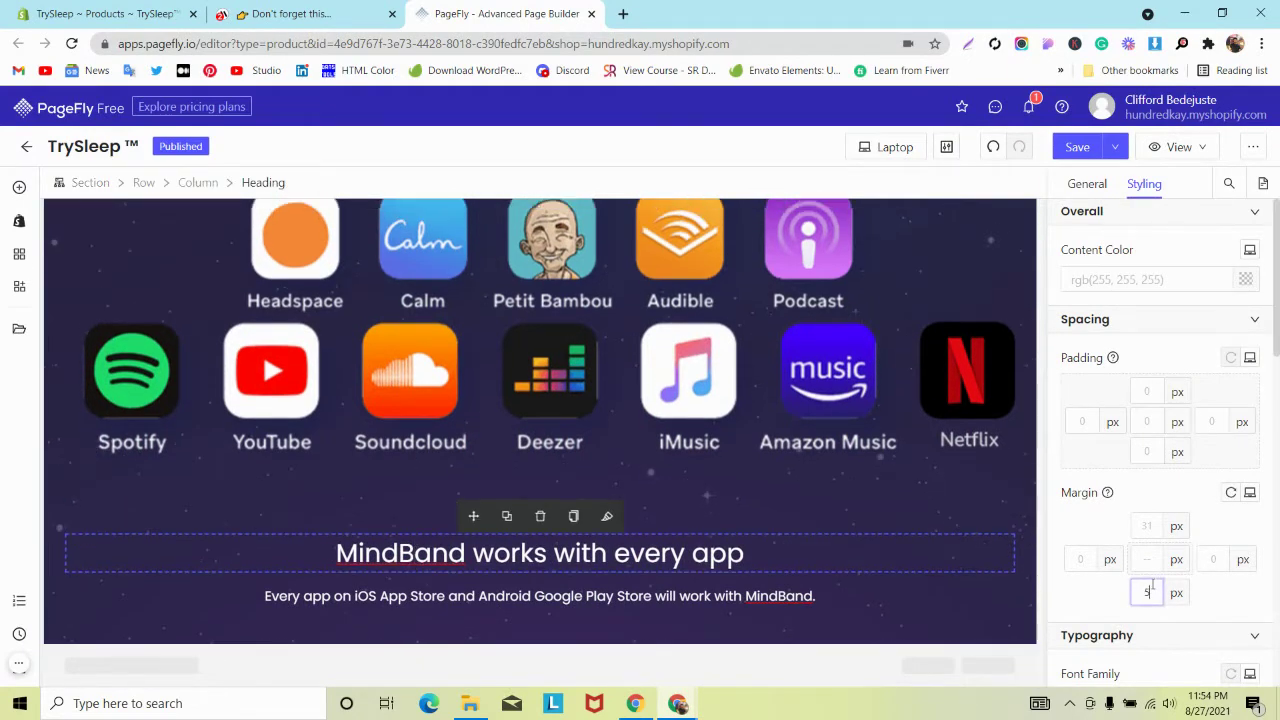
click(300, 14)
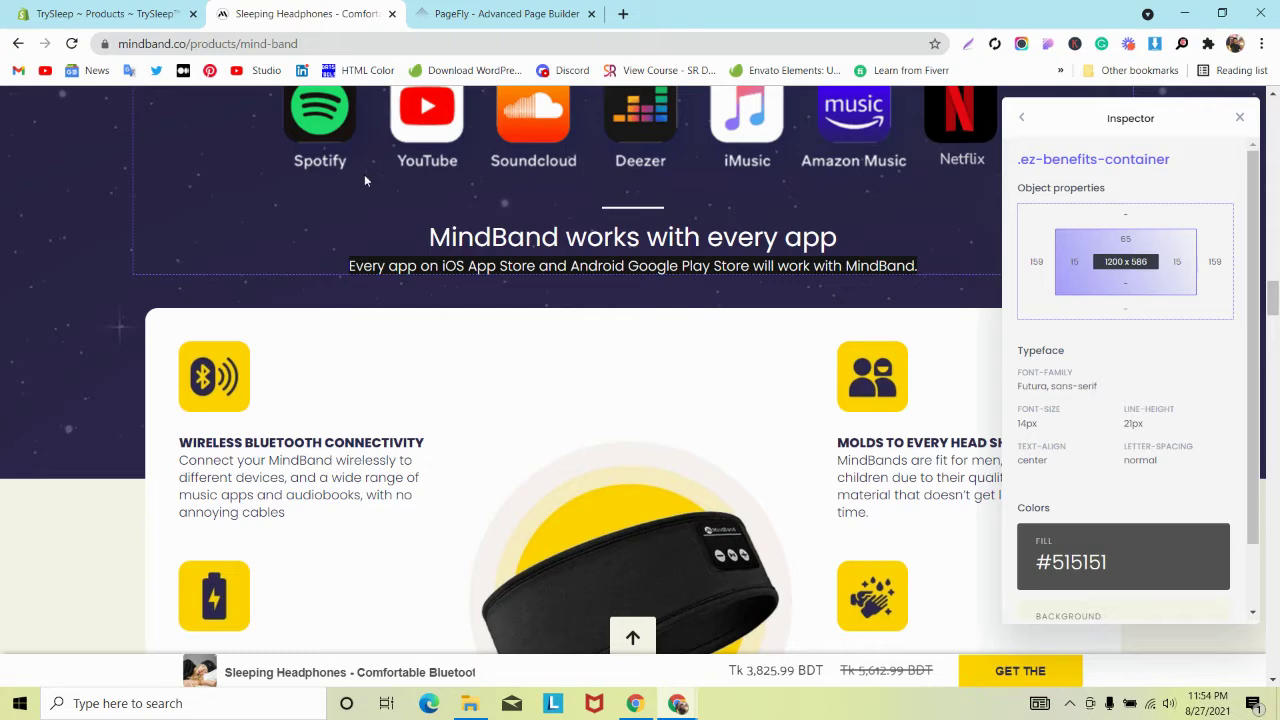
click(545, 10)
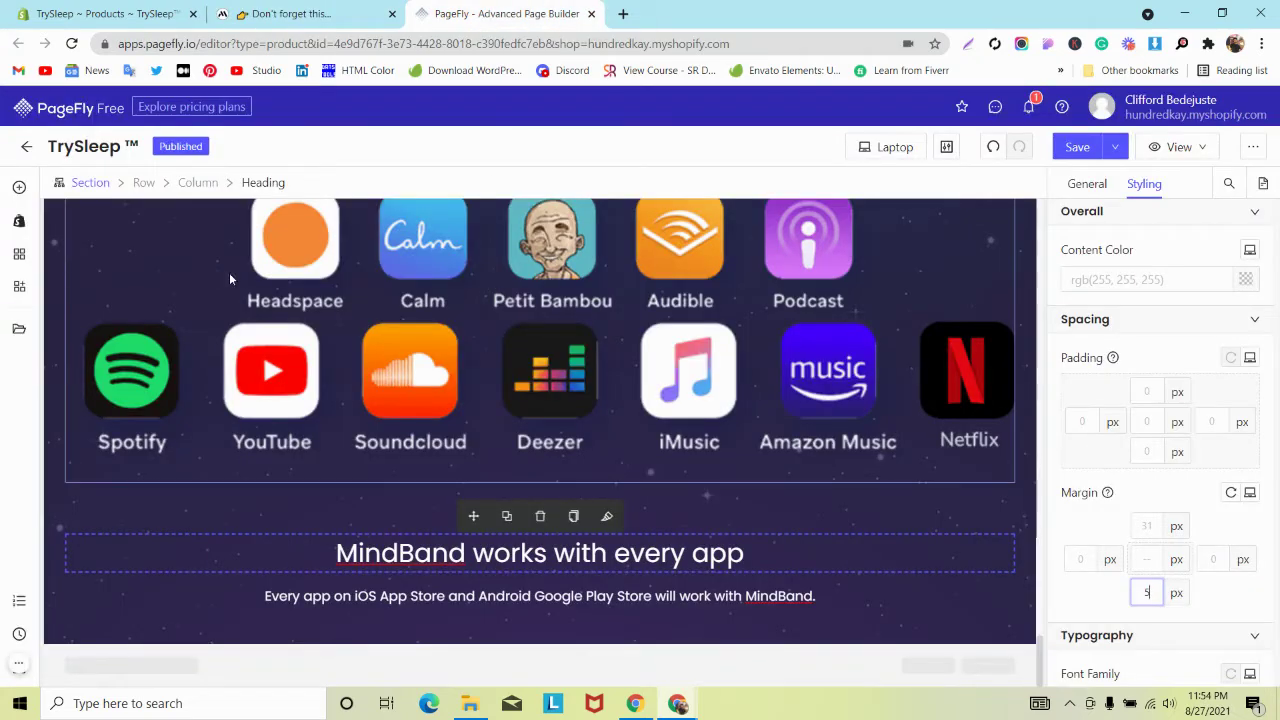
Return to the All Devices view and insert a plain line divider between the app logos image and the "MindBand works with every app" heading
click(895, 147)
click(886, 177)
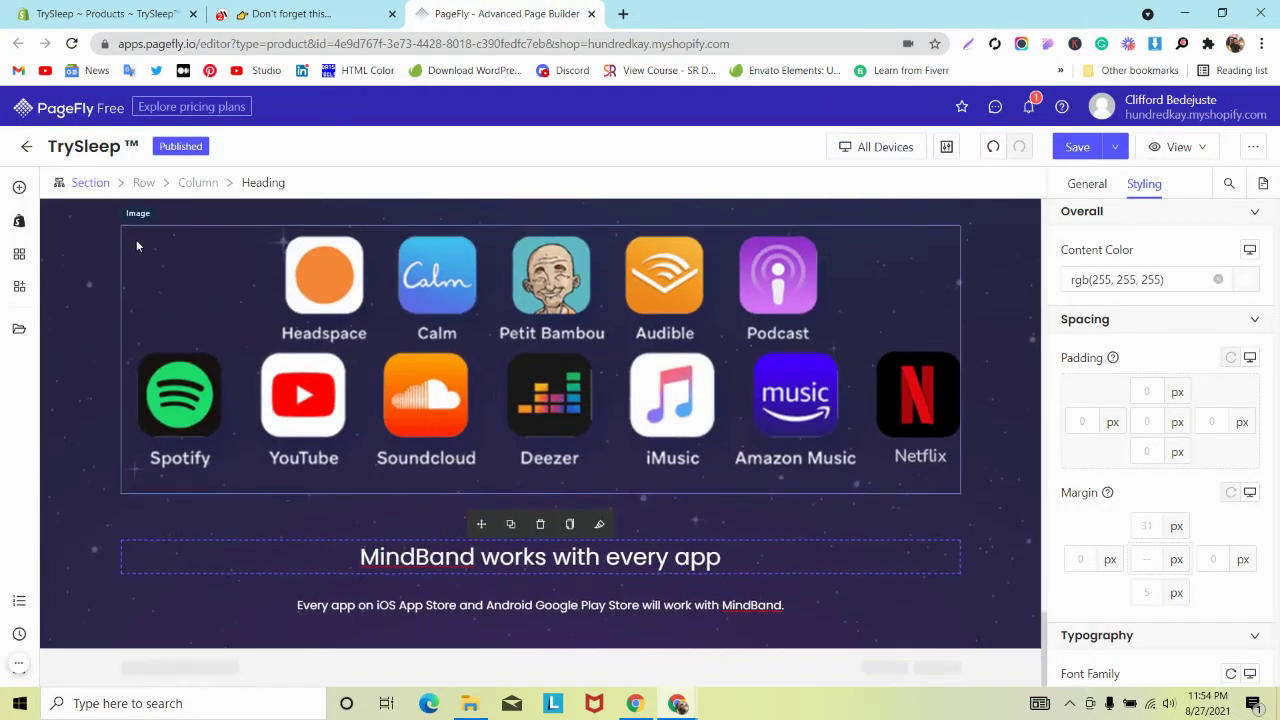
click(19, 188)
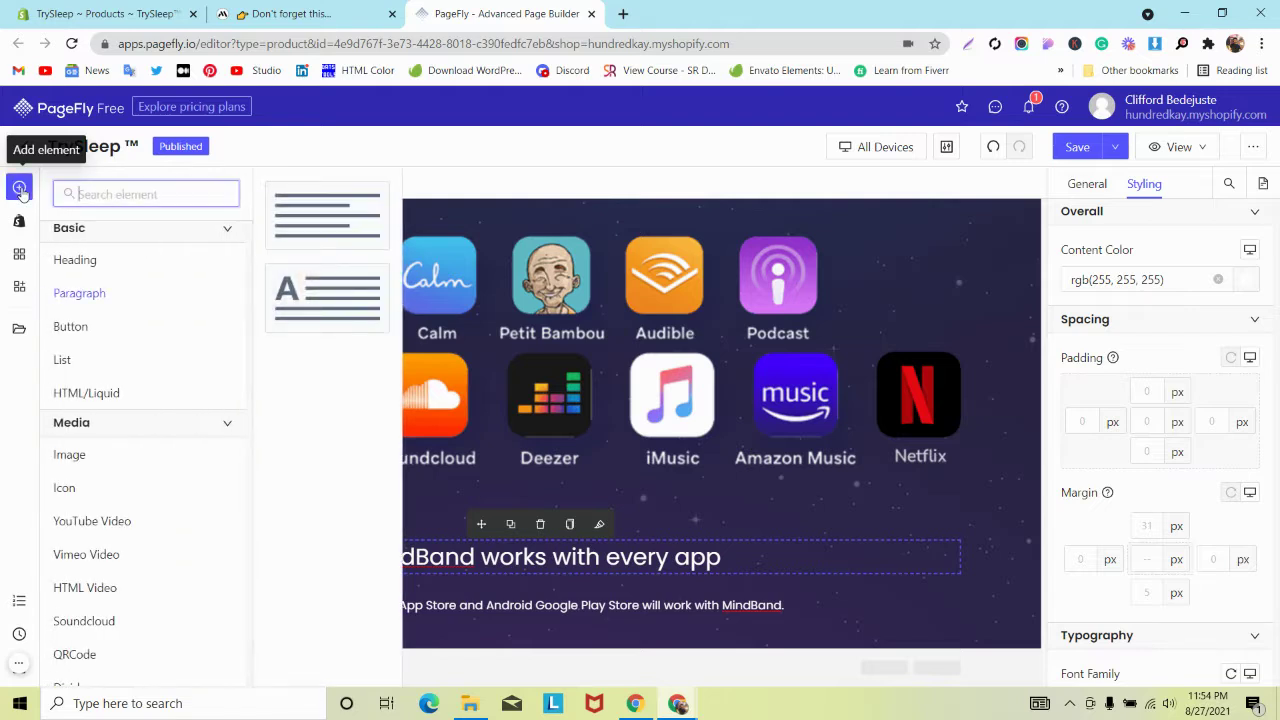
text(du)
key(BackSpace)
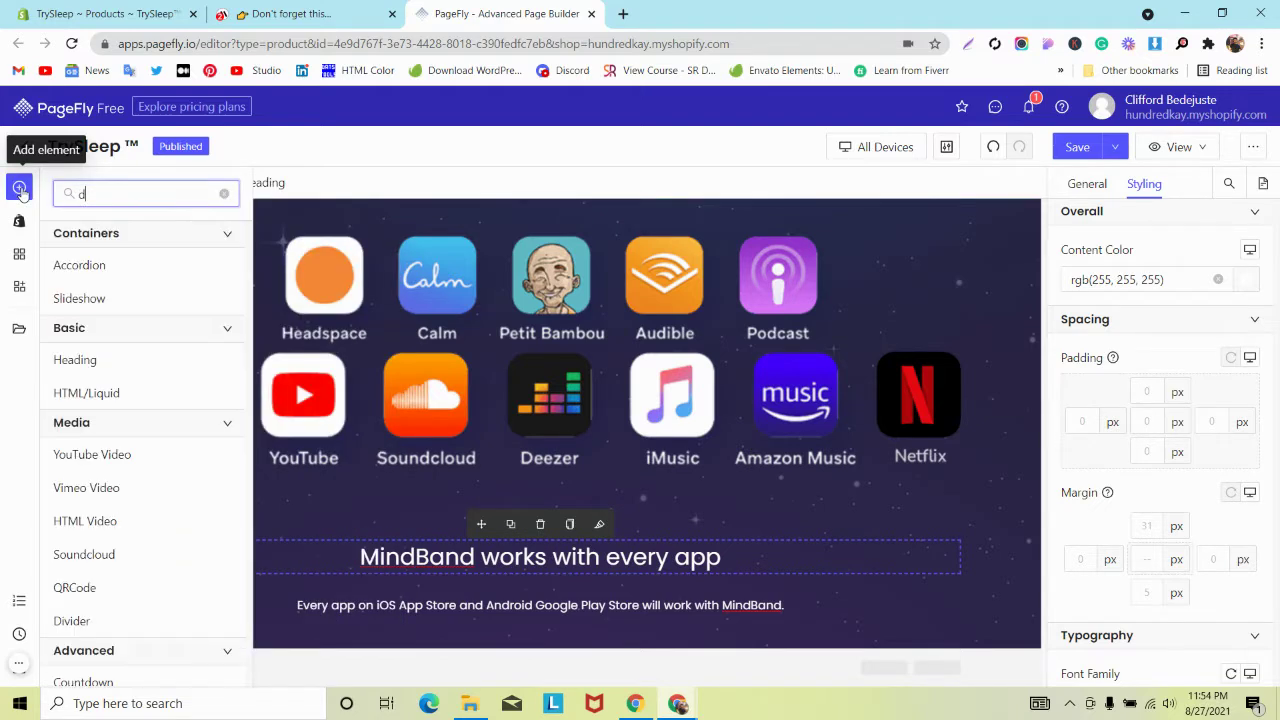
text(i)
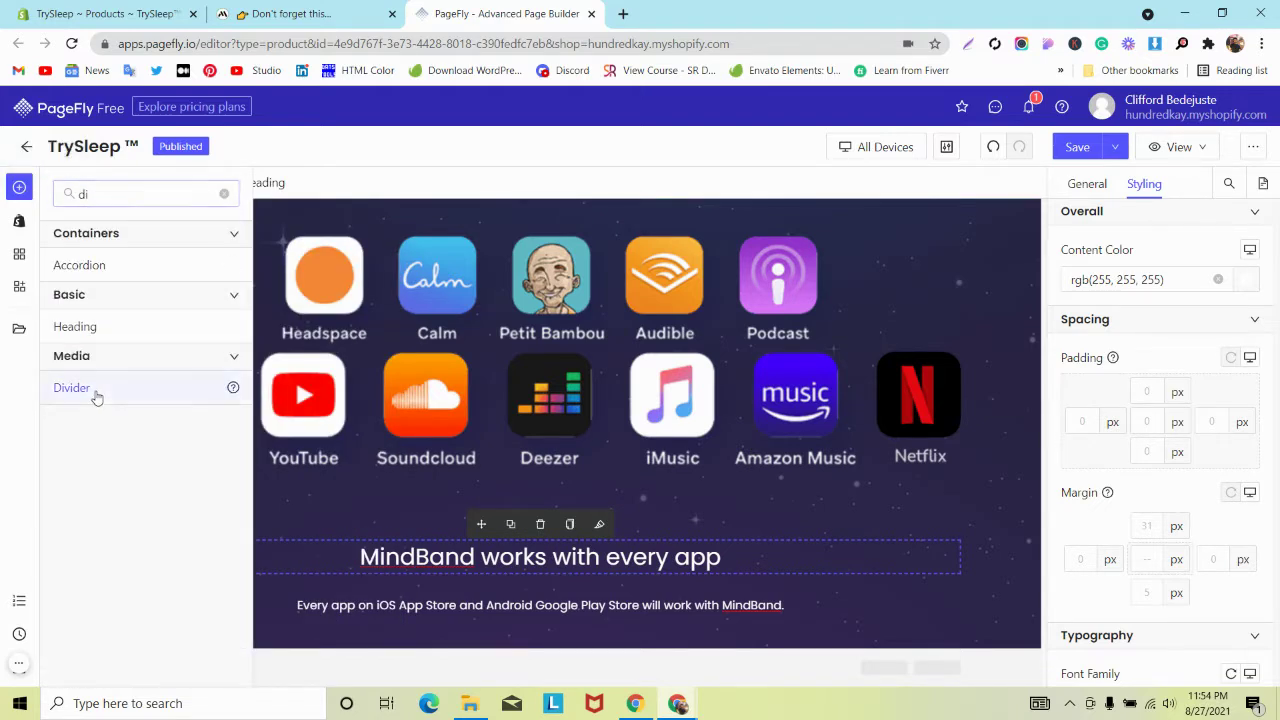
mouse_move(94, 392)
scroll(305, 300, down, 3)
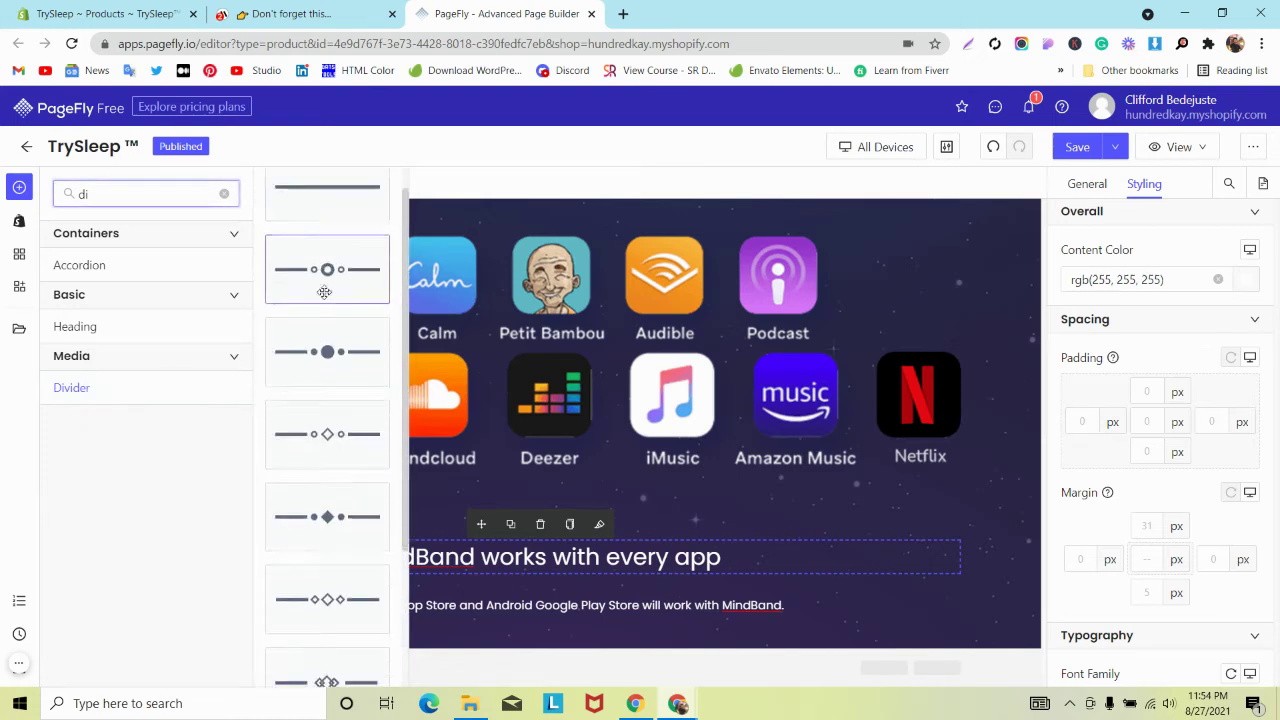
scroll(322, 307, up, 3)
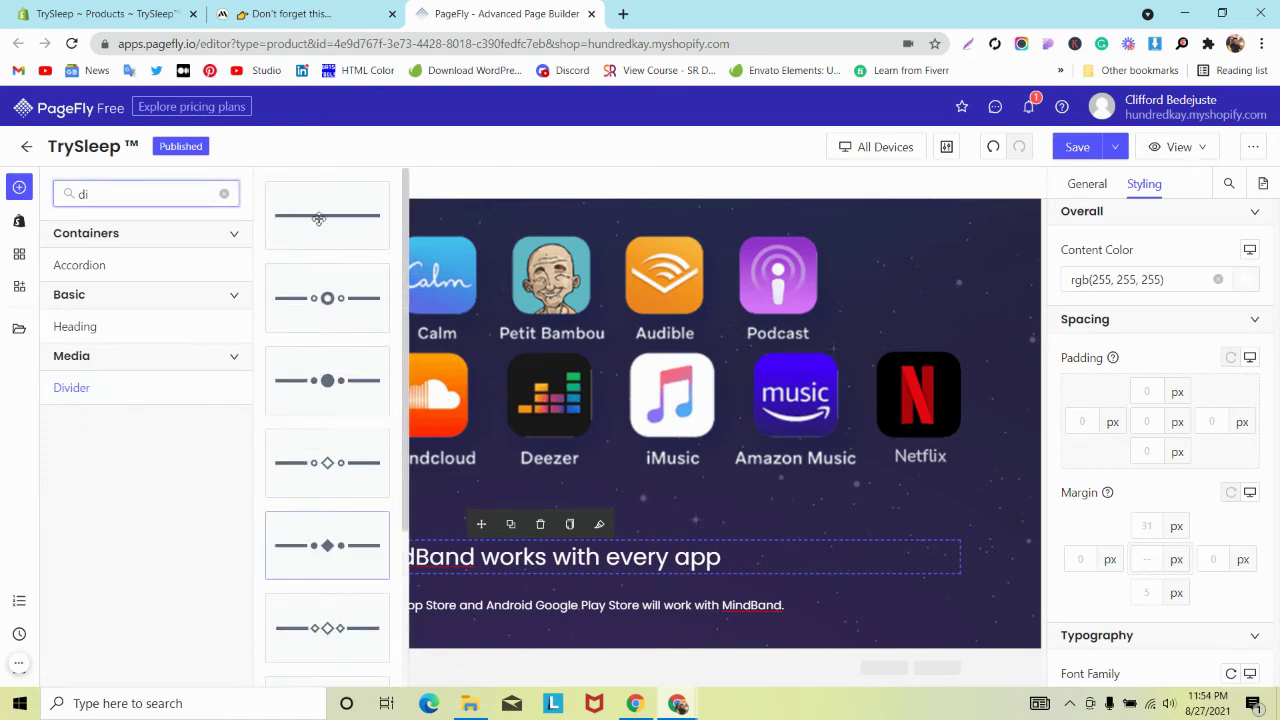
drag(309, 219, 454, 512)
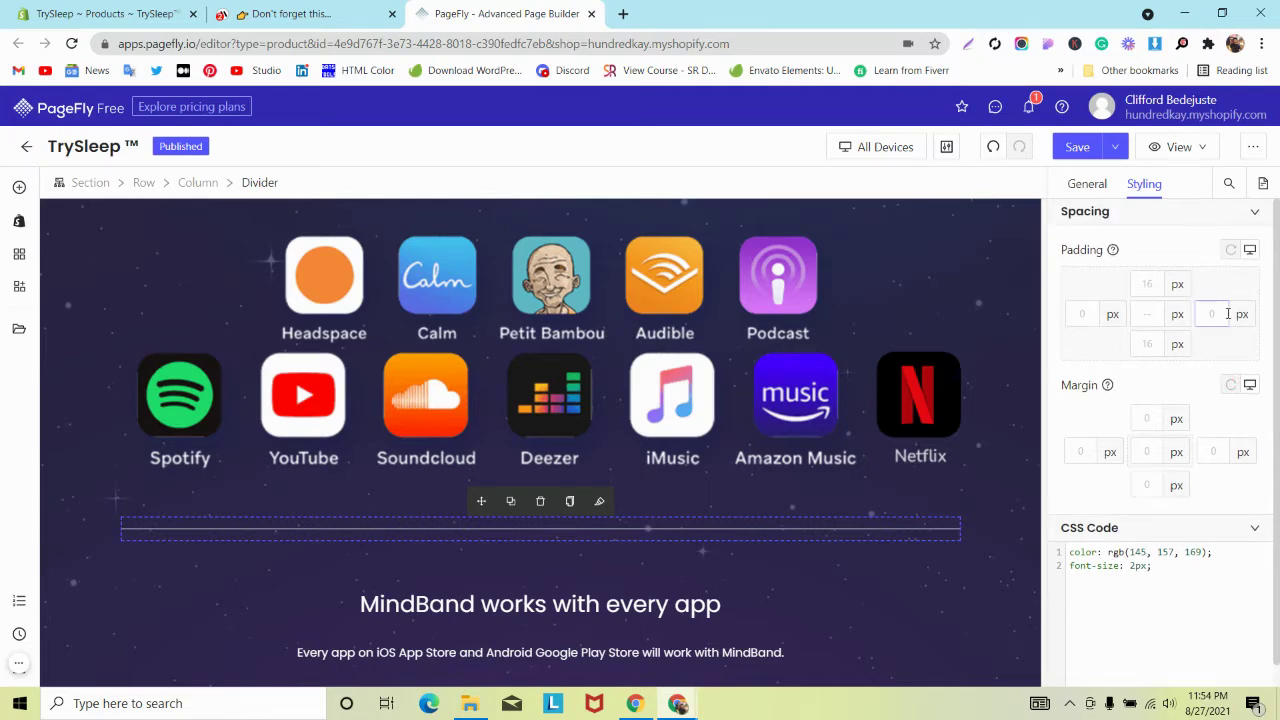
Format the divider with a white line color, rgb(255, 255, 255), and a line weight of 4 px
click(1087, 183)
click(1252, 279)
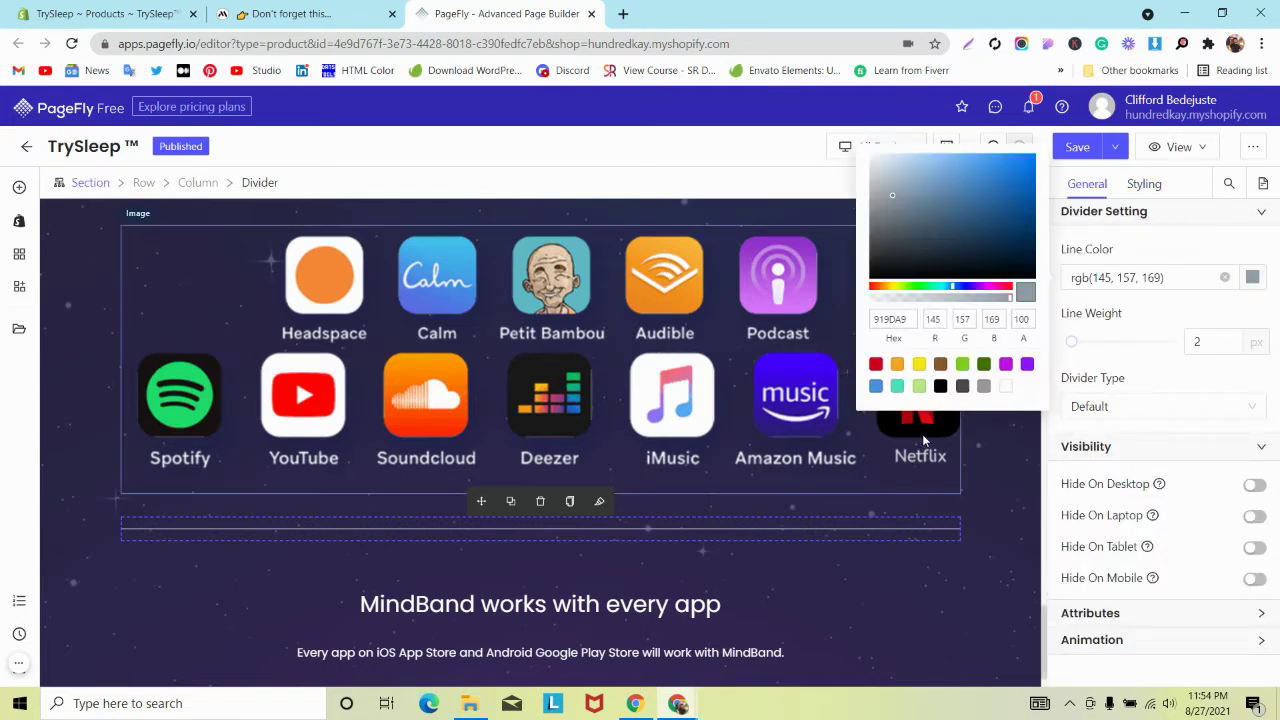
click(1006, 386)
double_click(1210, 350)
text(3)
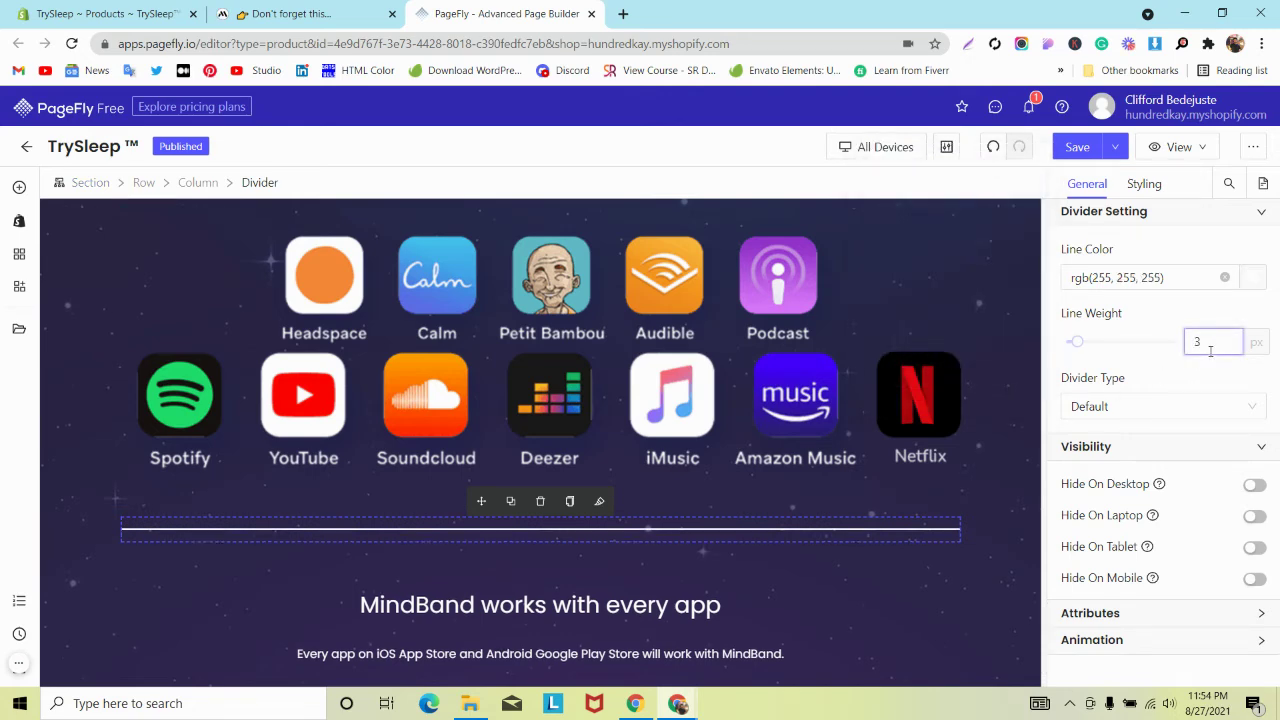
key(Up)
key(Down)
key(Up)
scroll(542, 537, down, 1)
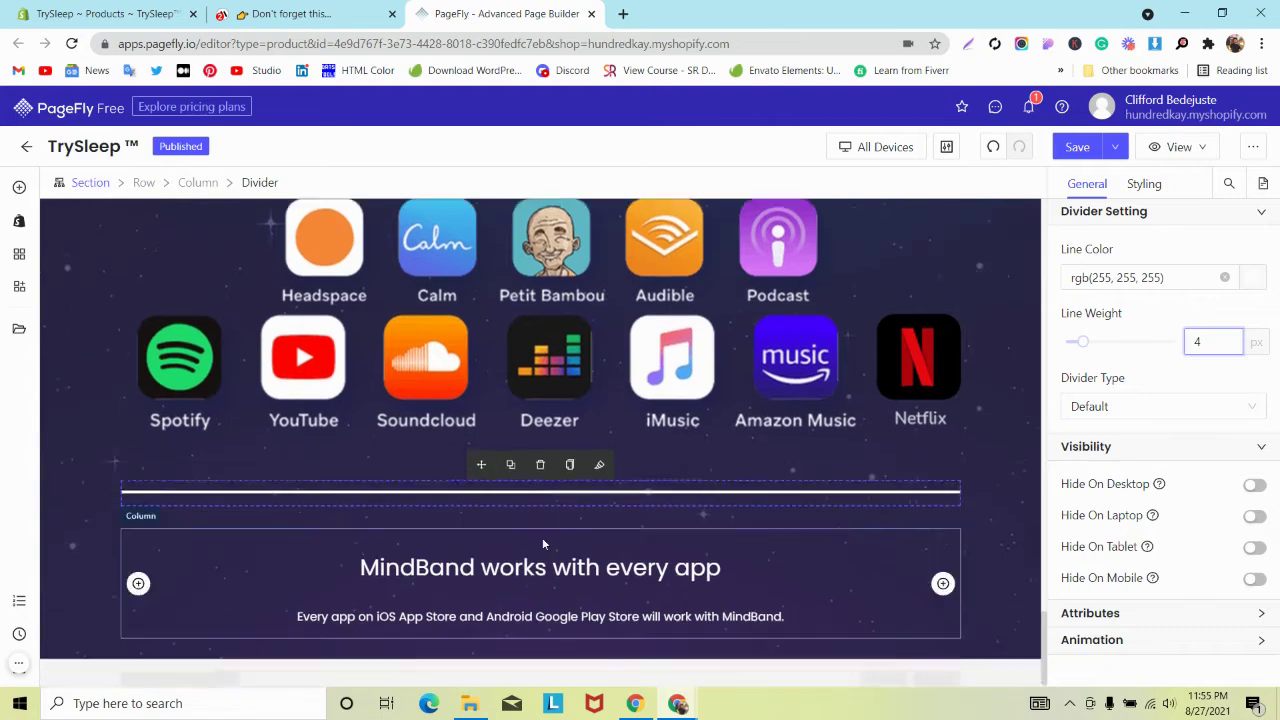
Set the top margin of the "MindBand works with every app" heading to 0 px and the divider's padding to 0 px on all sides
click(535, 556)
click(1144, 185)
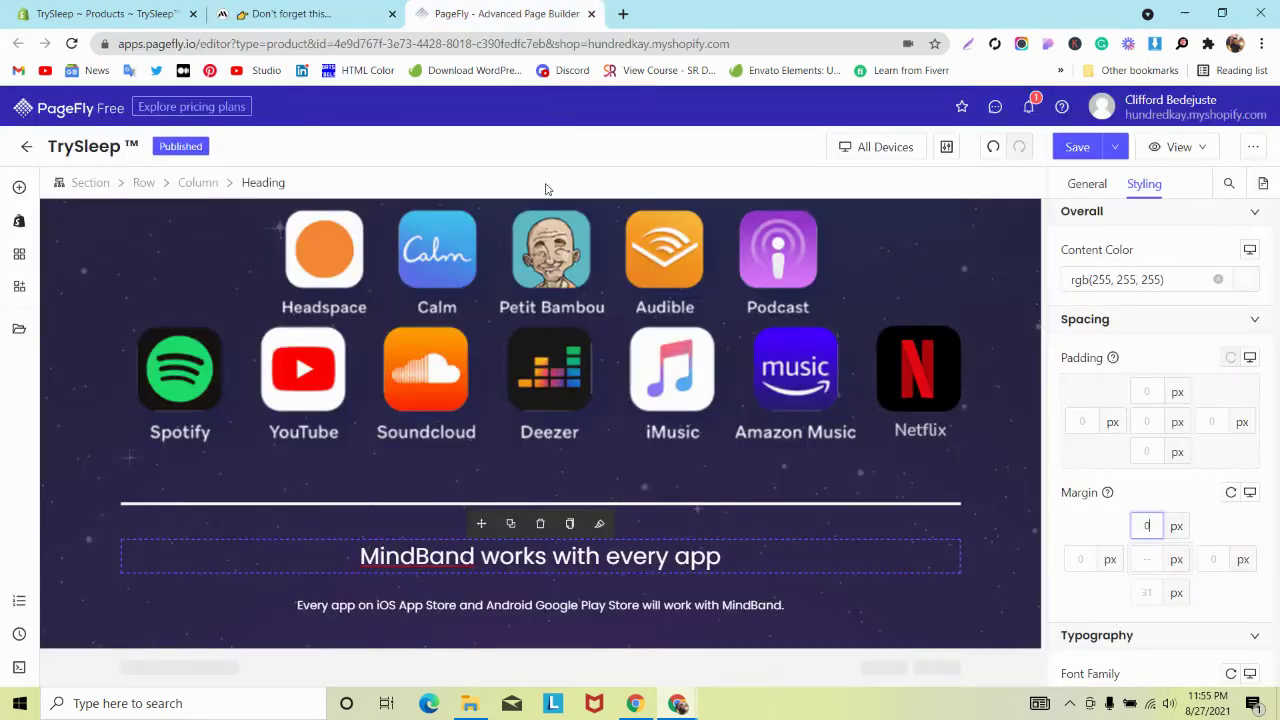
click(640, 502)
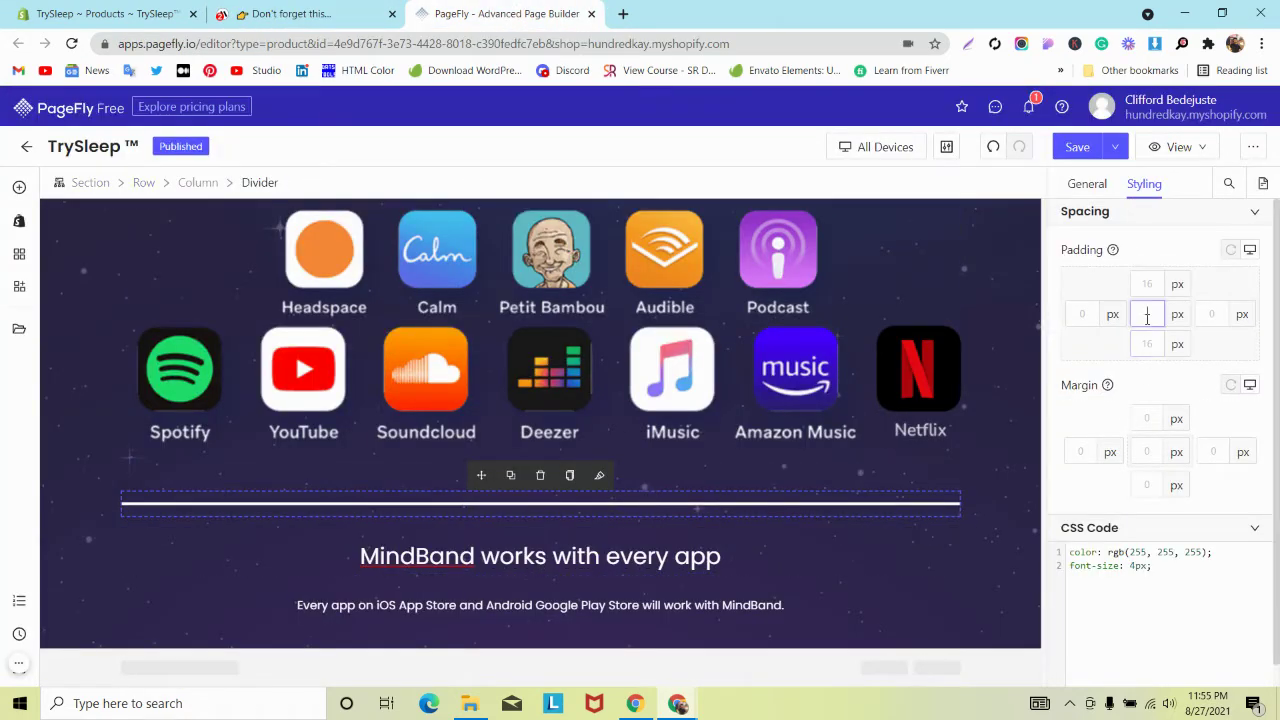
text(0)
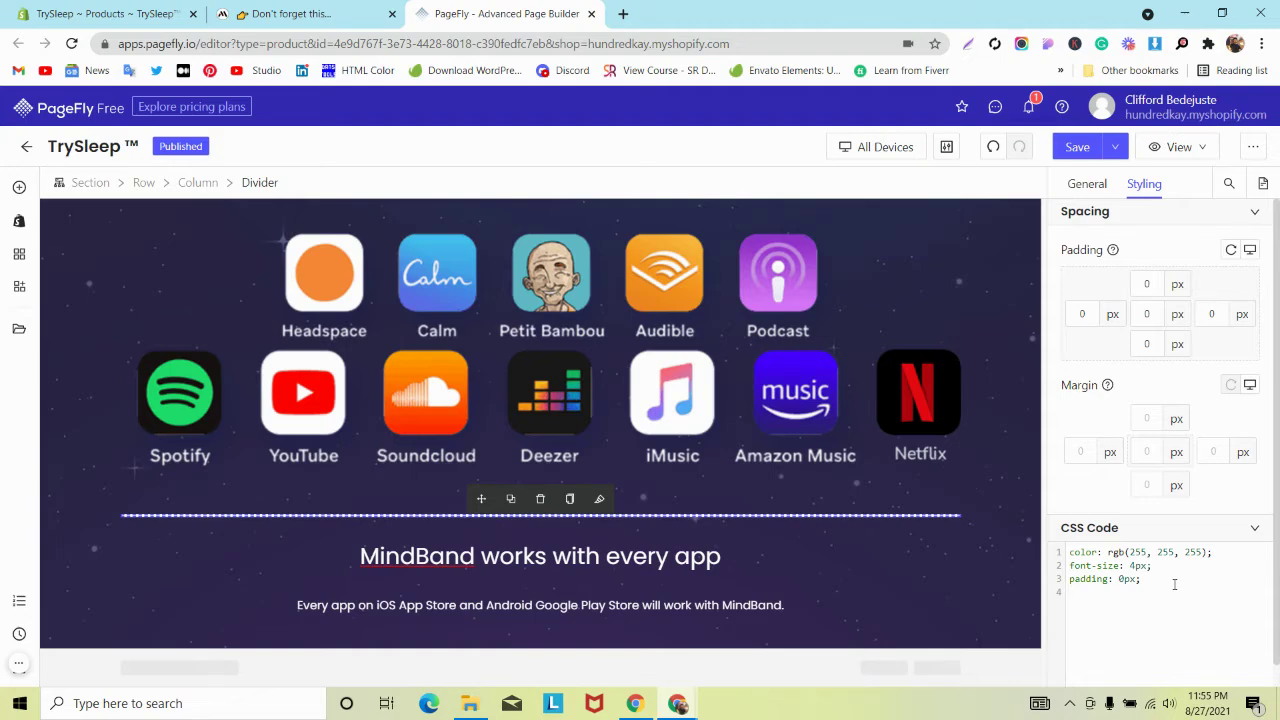
Set the top margin of the "Every app on iOS App Store" paragraph to 5 px and the bottom margin of the heading above it to 0 px
click(523, 602)
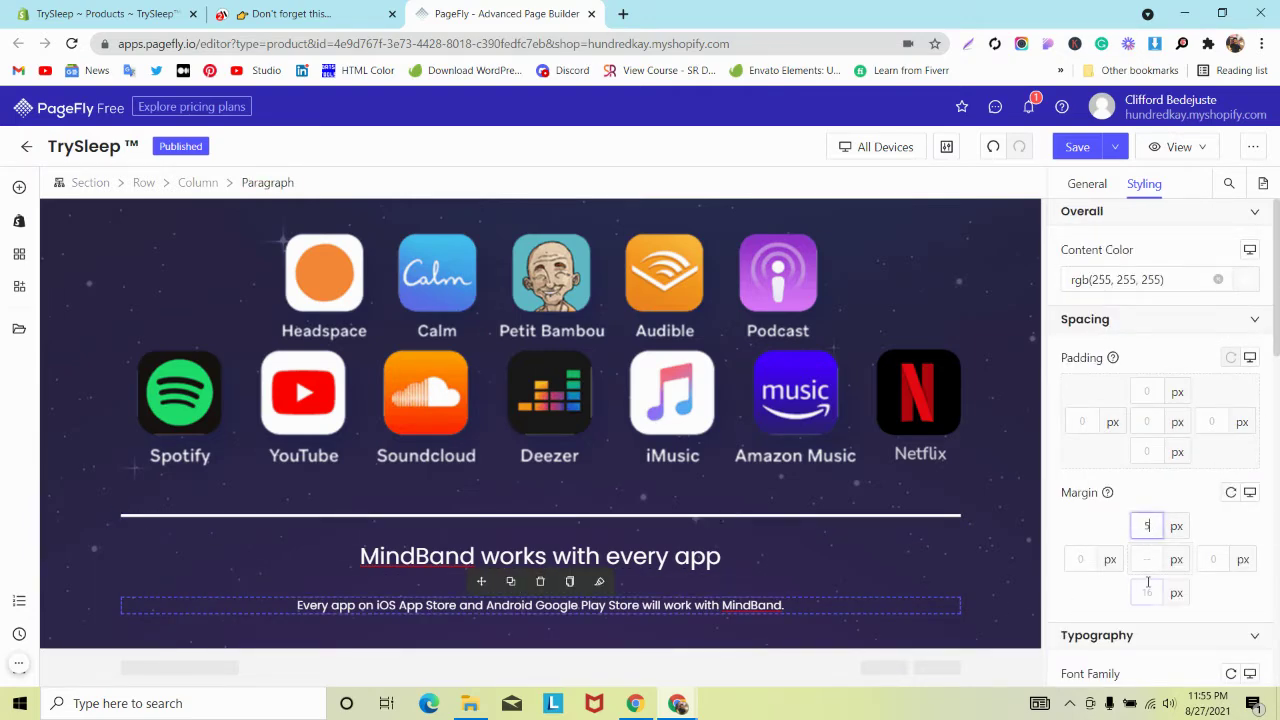
click(540, 556)
click(1146, 592)
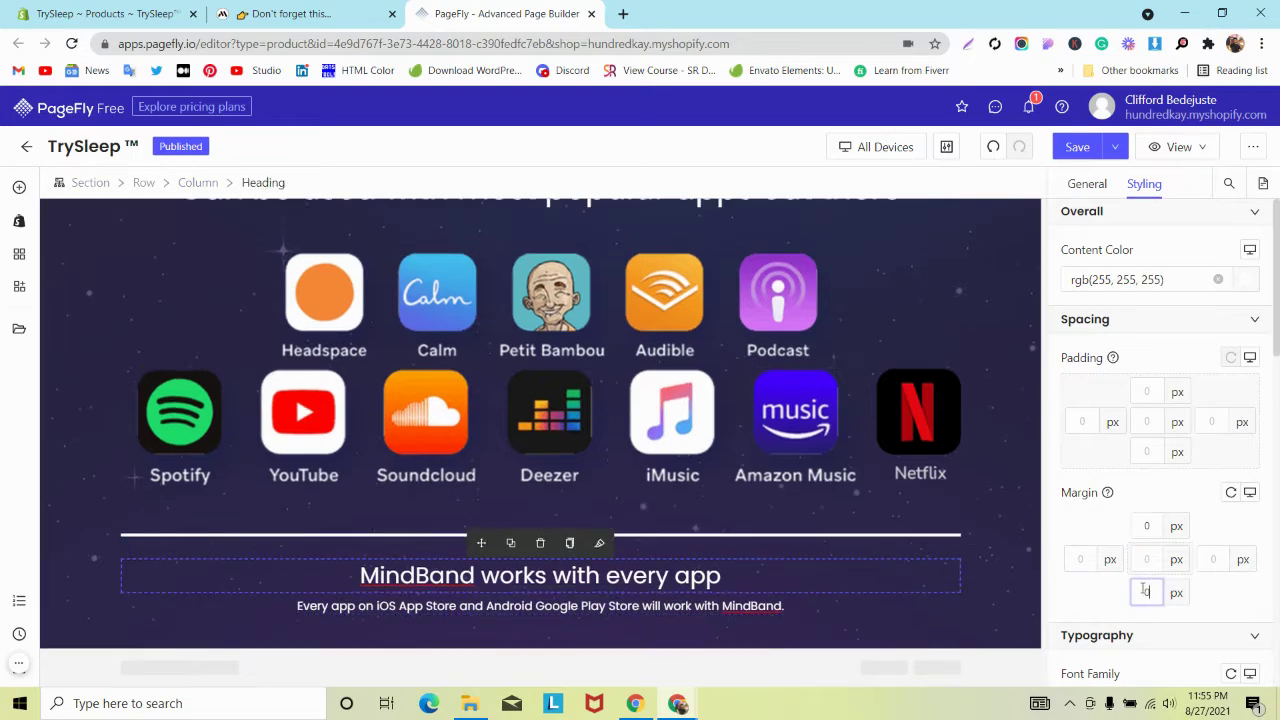
Select the app logos section and change the editor to the Mobile device view
click(52, 509)
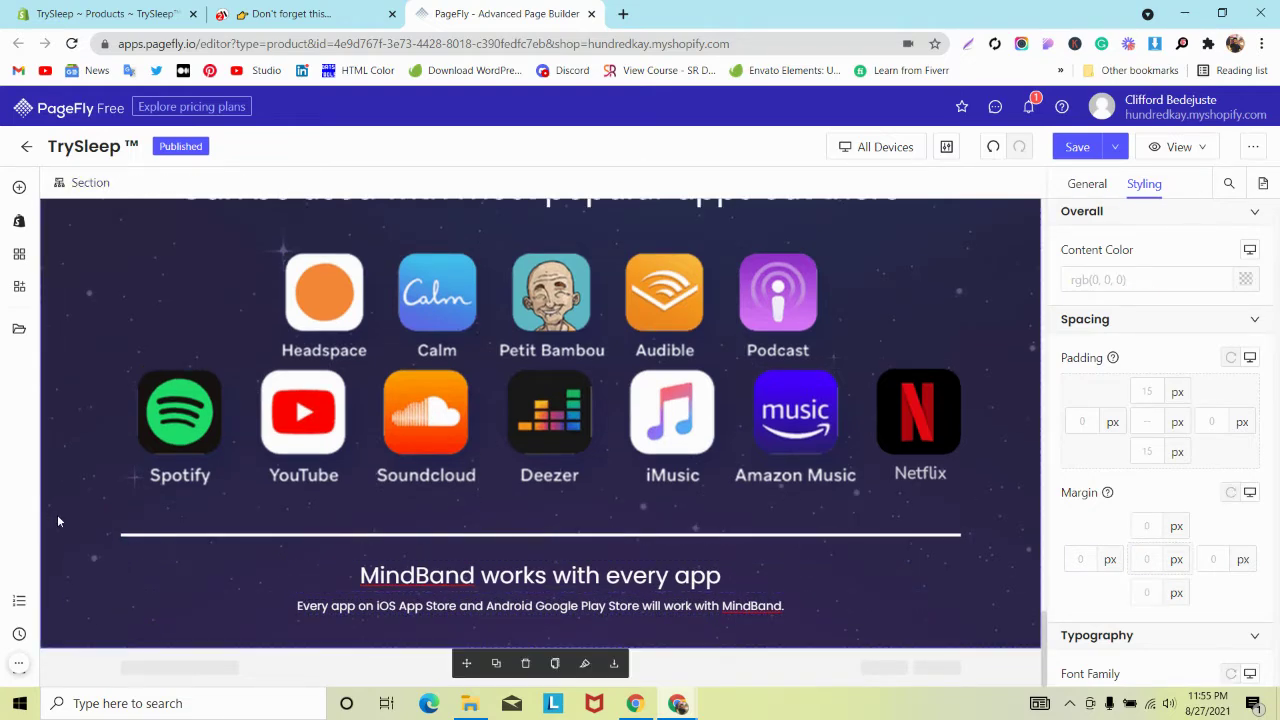
scroll(150, 429, up, 3)
click(885, 147)
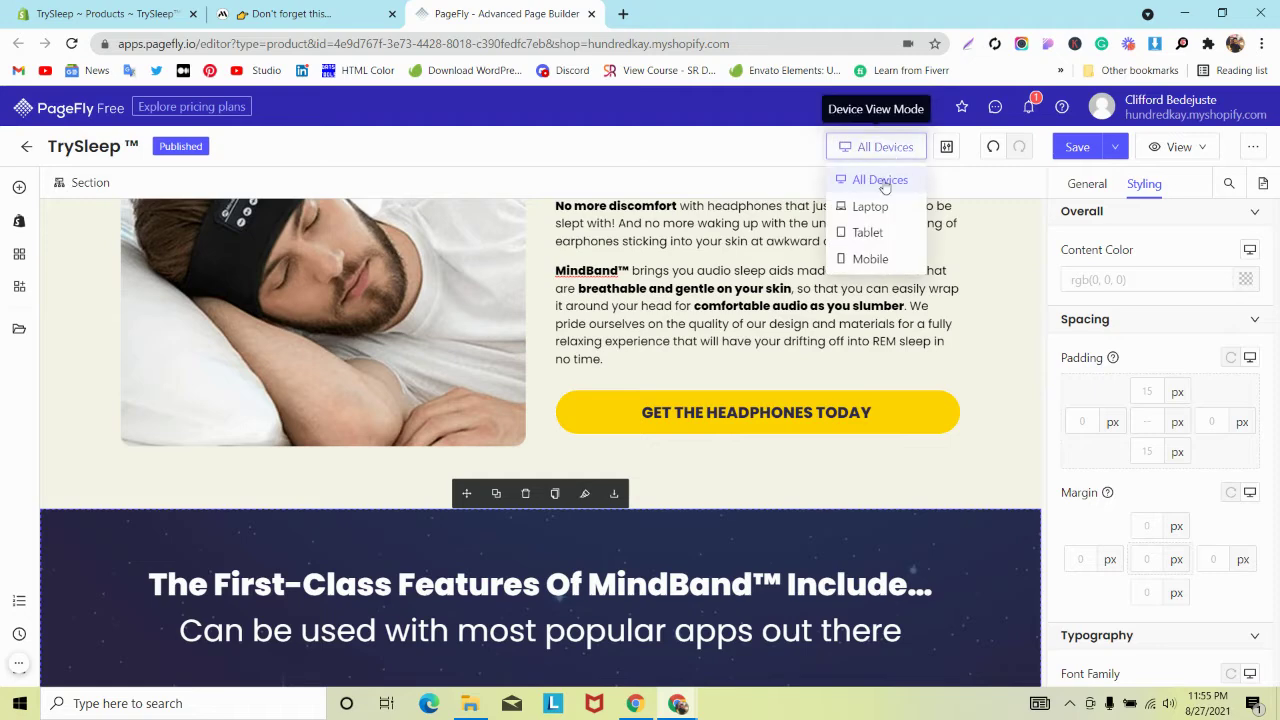
click(870, 259)
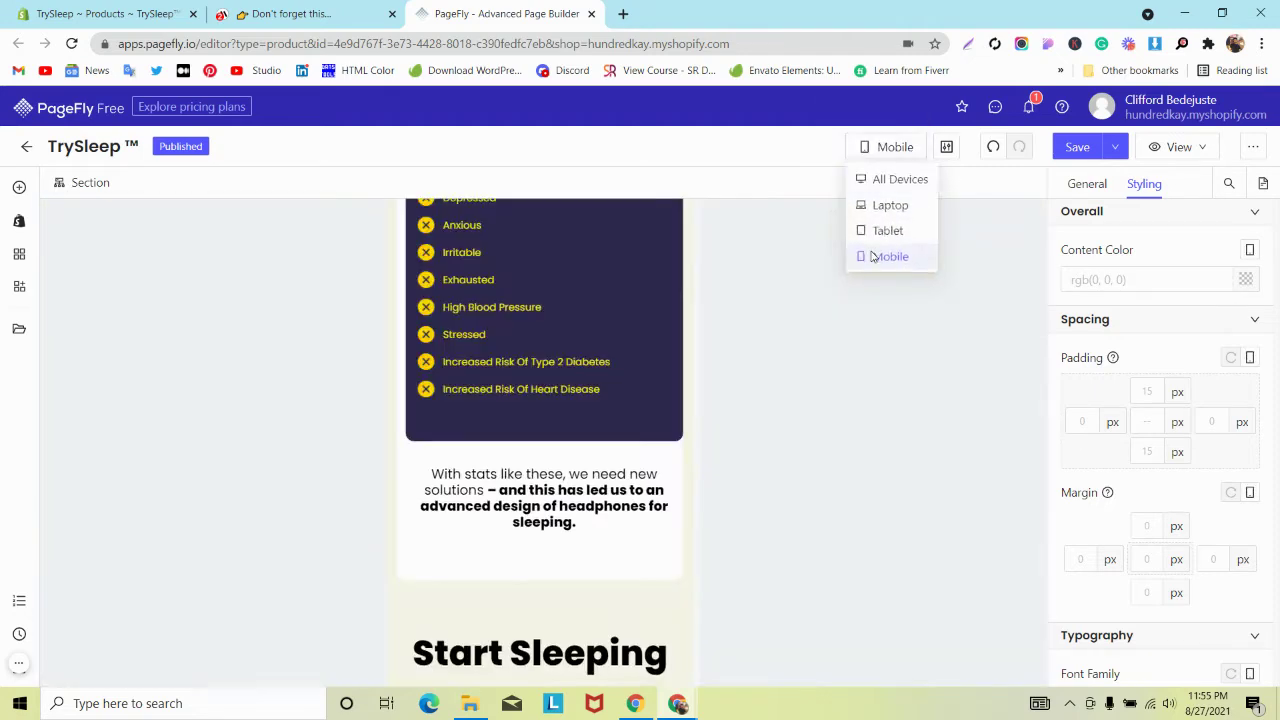
Switch to the MindBand reference page, inspect it with the developer tools docked beside the page, and turn on mobile device emulation
click(290, 14)
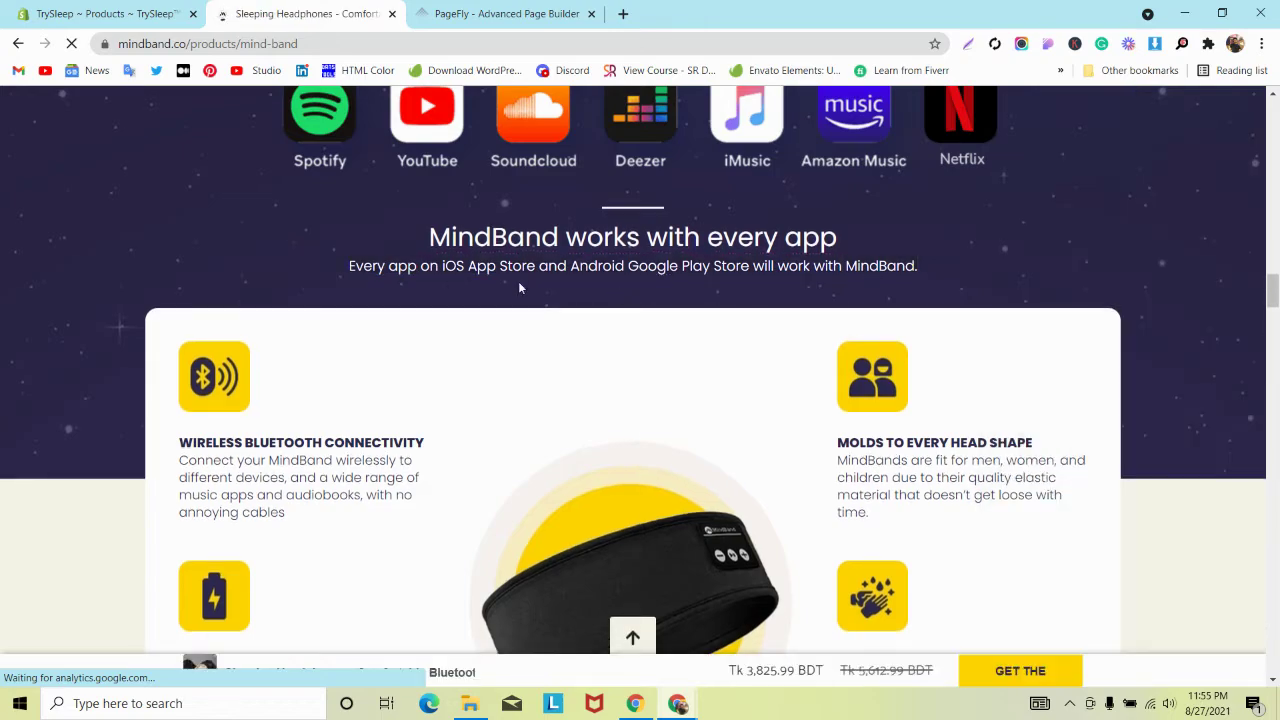
right_click(504, 283)
click(572, 554)
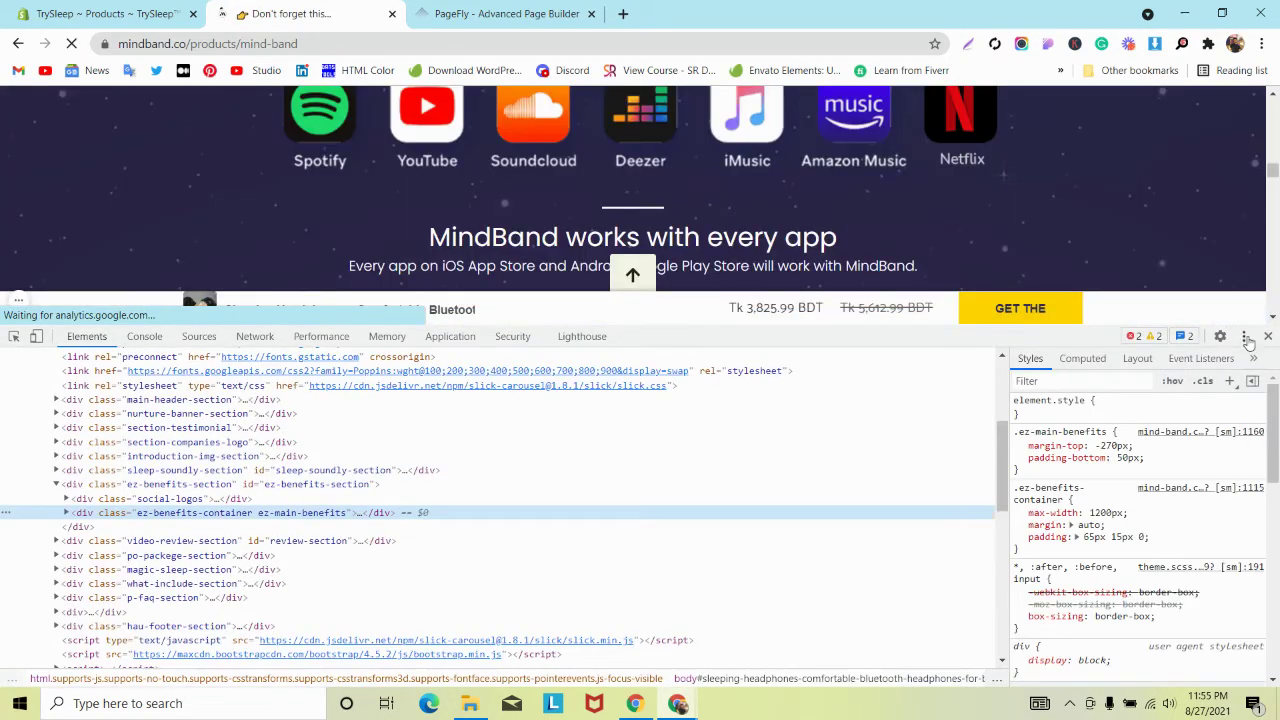
click(1245, 337)
click(1257, 366)
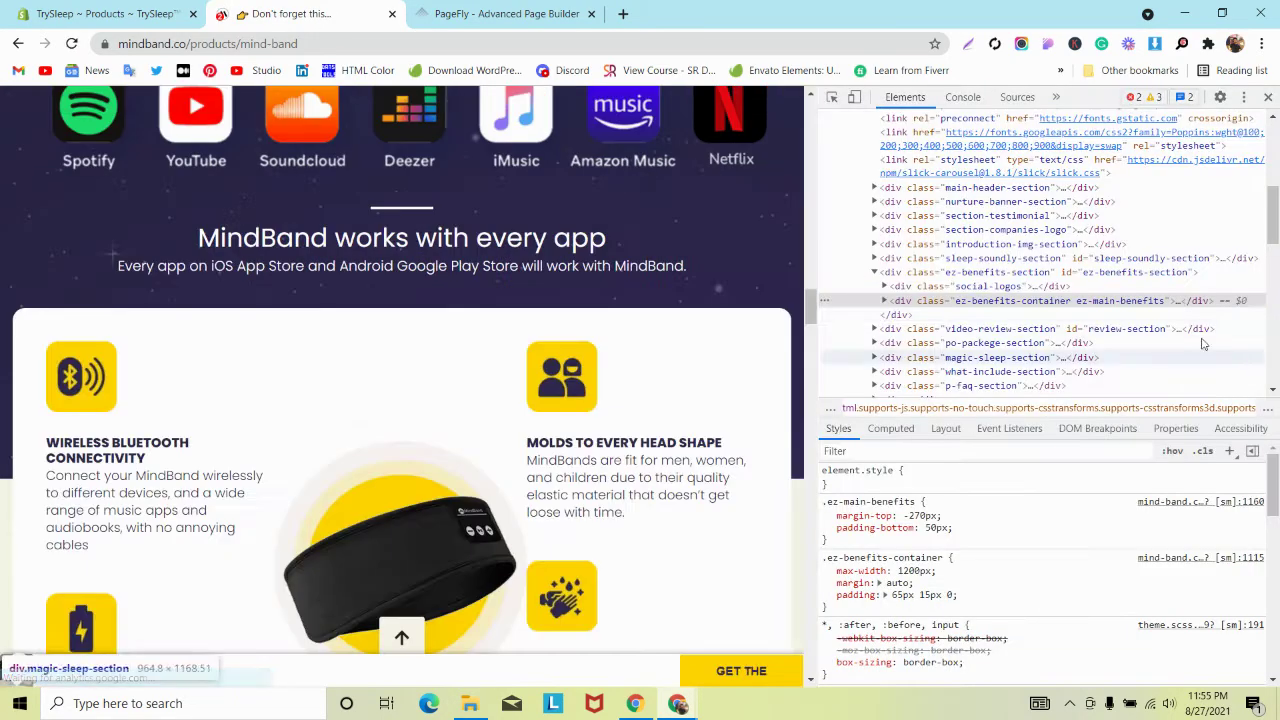
click(855, 97)
Examine the mobile layout of the reference page's "Start Sleeping Soundly" section, including its heading, image and text
scroll(472, 291, down, 3)
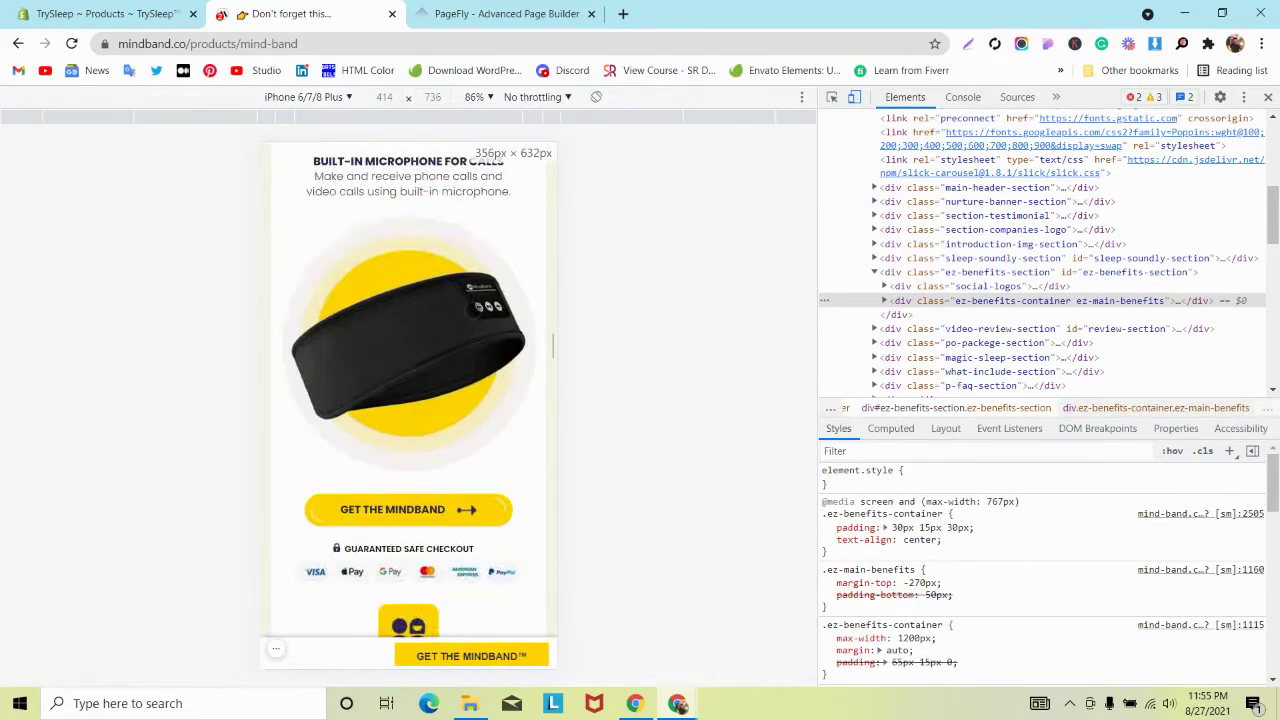
scroll(472, 300, up, 10)
scroll(472, 316, up, 5)
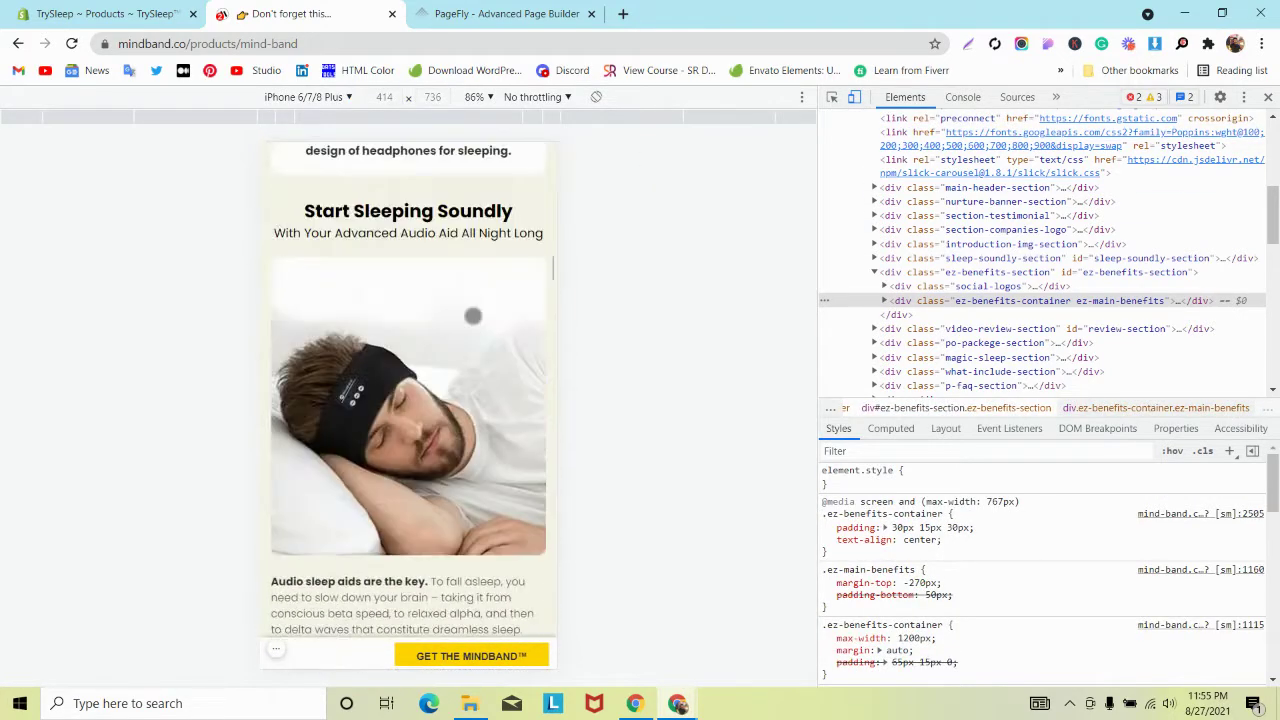
scroll(473, 315, up, 1)
scroll(430, 300, down, 2)
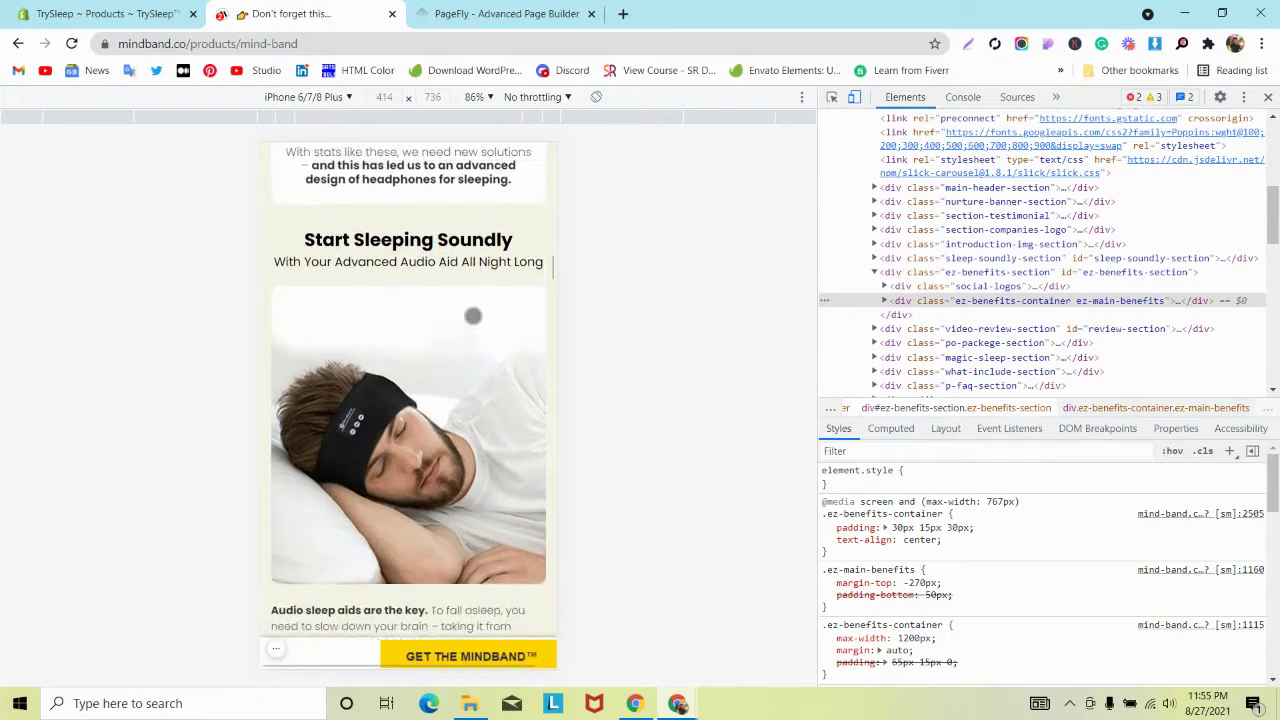
scroll(380, 286, up, 1)
scroll(378, 286, down, 4)
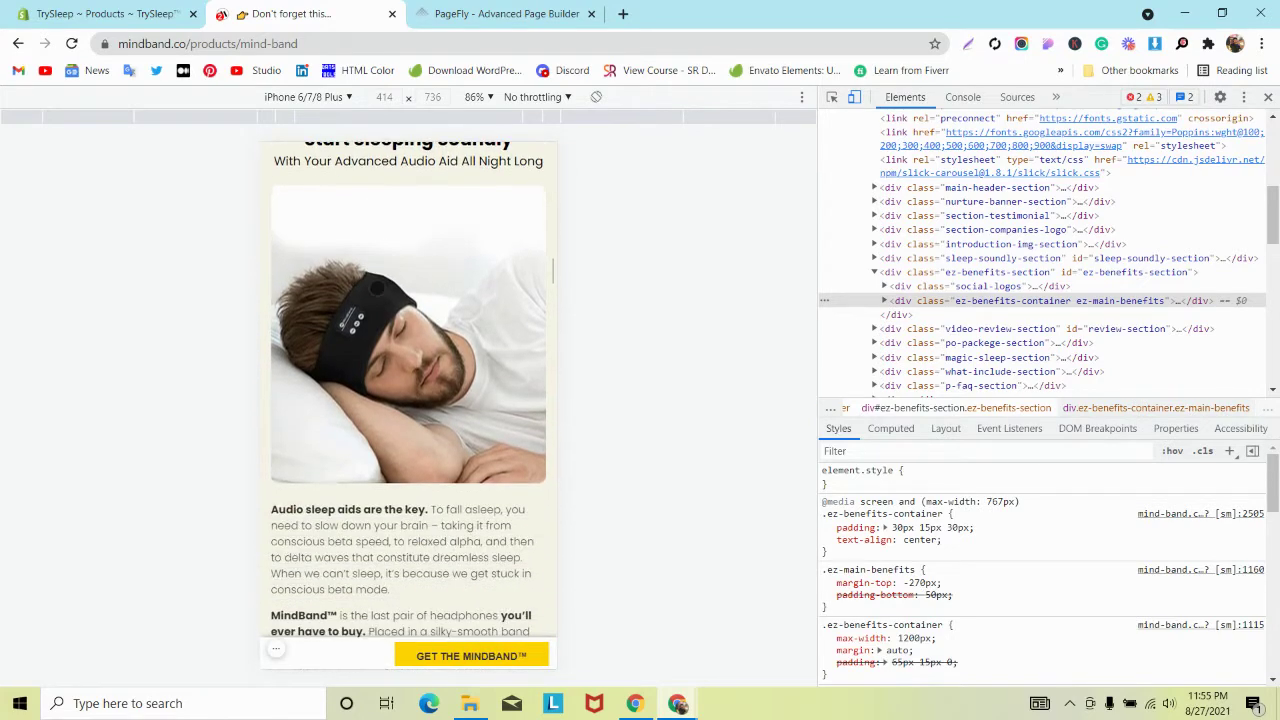
scroll(416, 305, down, 3)
Switch back to the PageFly editor and set the column spacing of the "Start Sleeping Soundly" section's outer row to 0
click(517, 10)
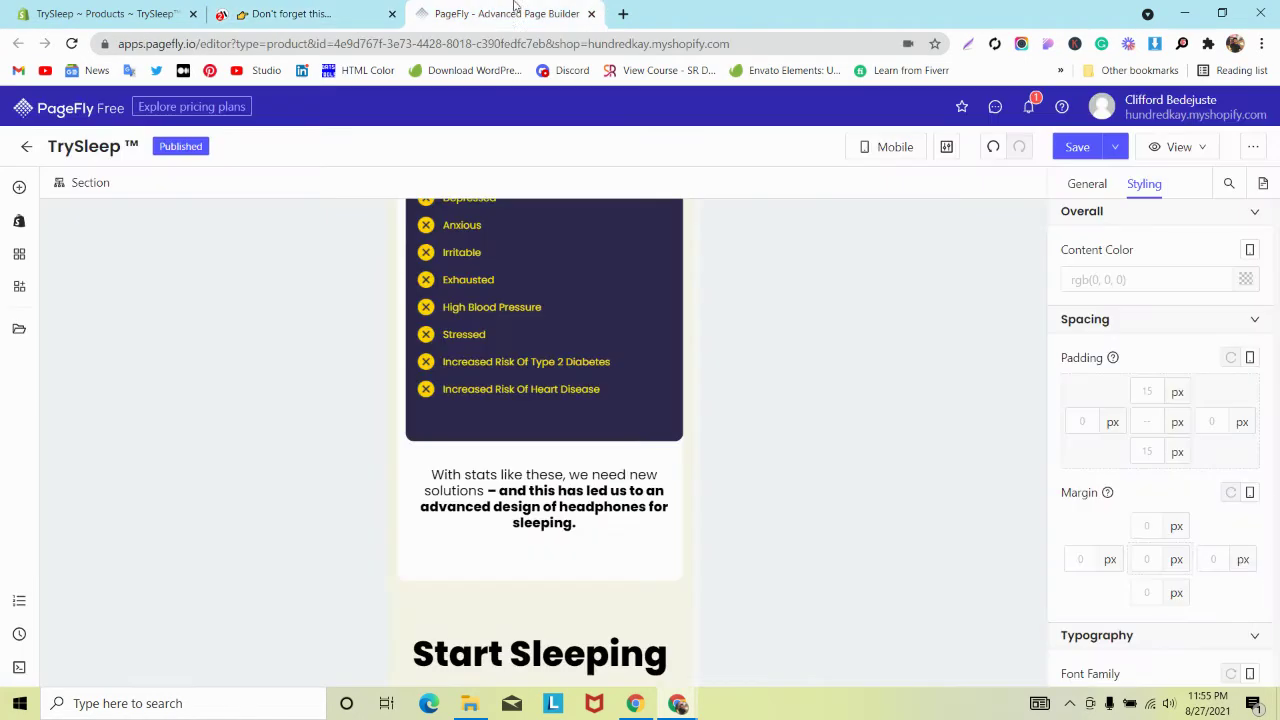
scroll(507, 308, down, 4)
scroll(507, 308, up, 1)
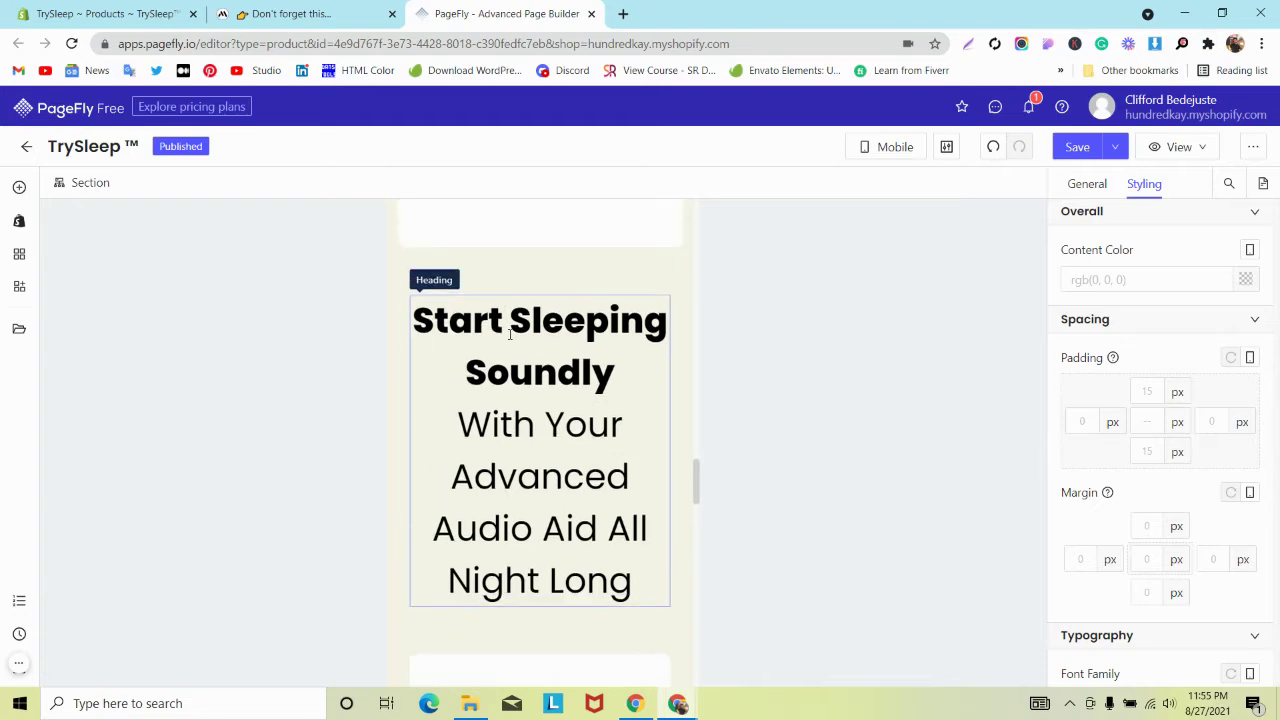
scroll(510, 335, down, 9)
scroll(510, 345, up, 4)
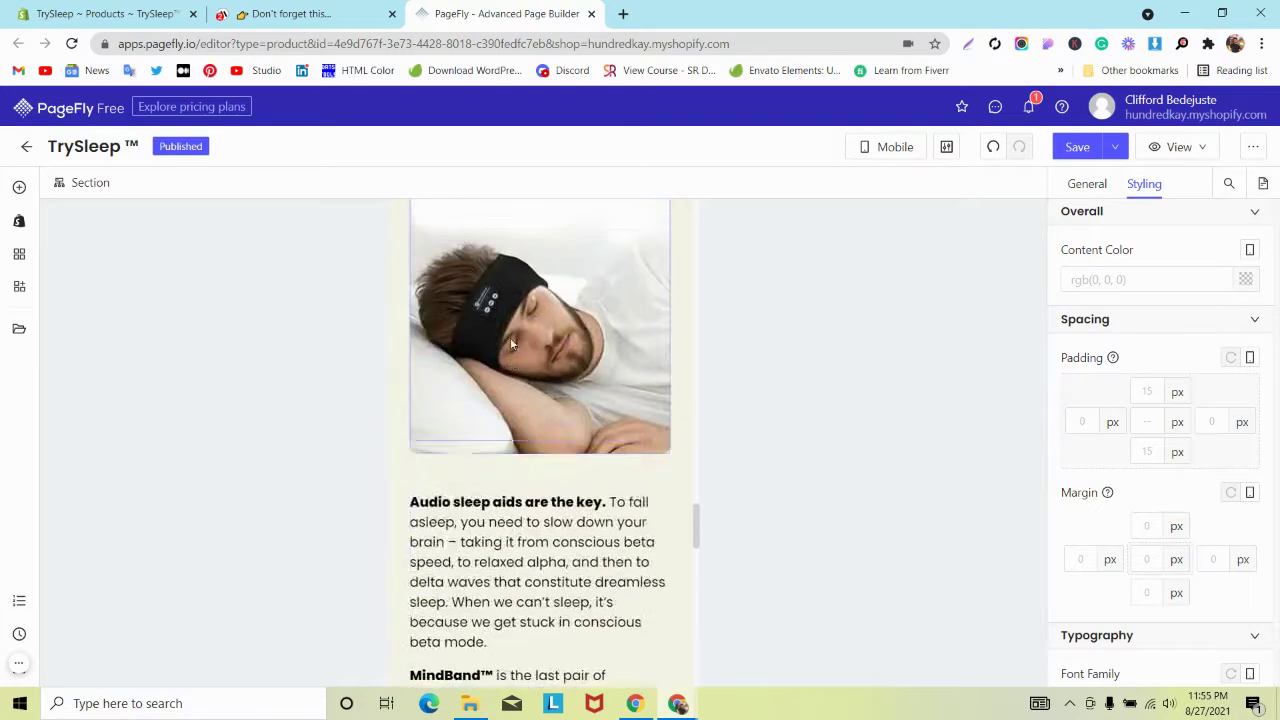
scroll(510, 345, up, 5)
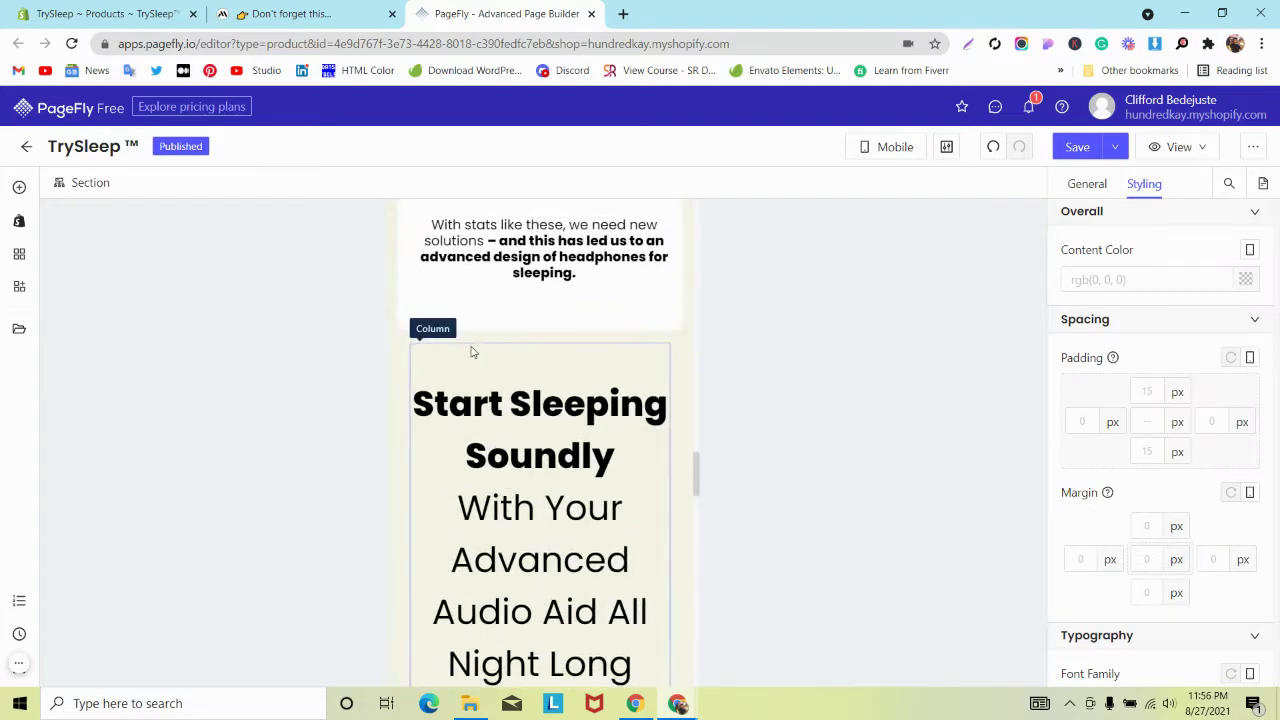
click(470, 344)
click(1089, 191)
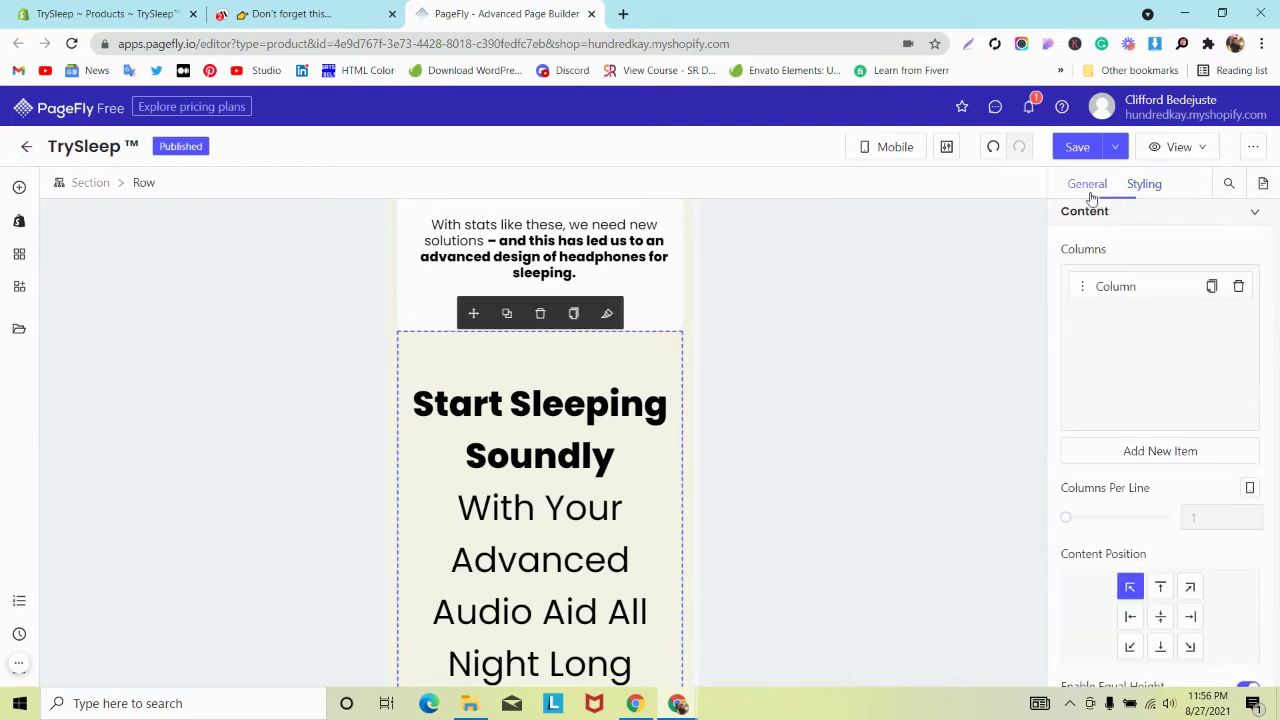
scroll(1193, 364, down, 5)
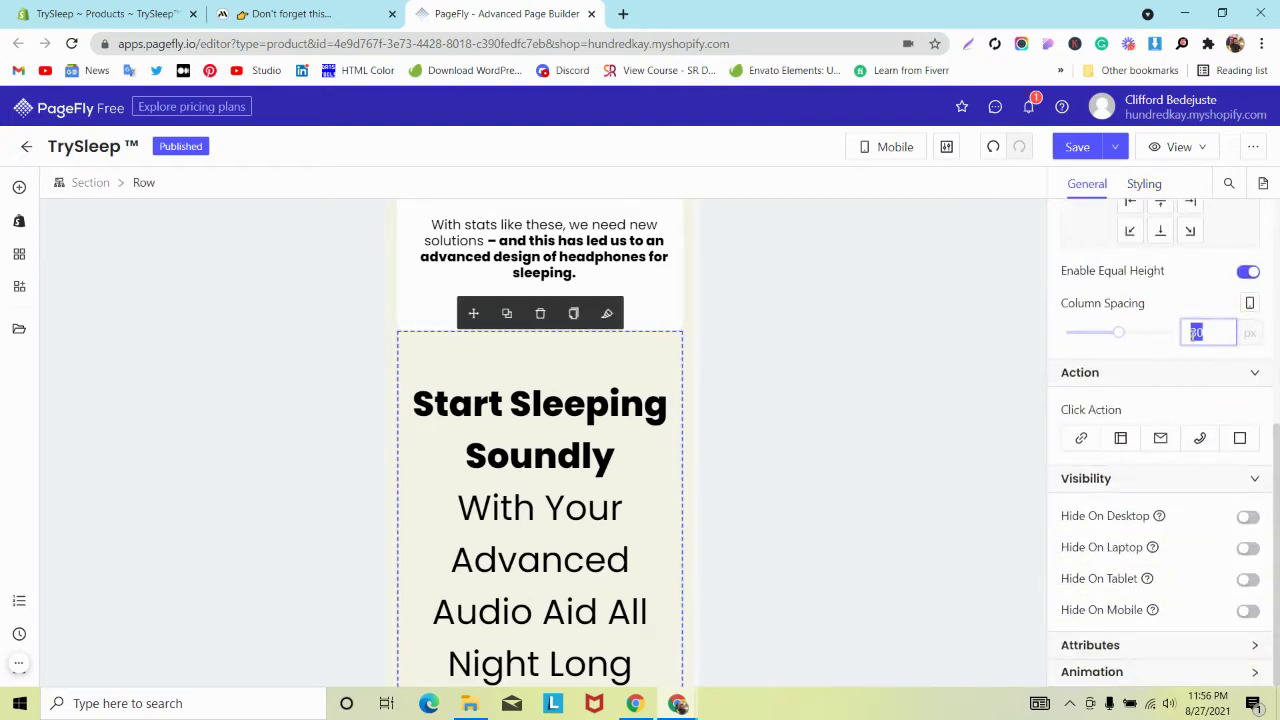
text(0)
Switch to the MindBand reference page and inspect the mobile styles of the "Start Sleeping Soundly" heading
click(300, 13)
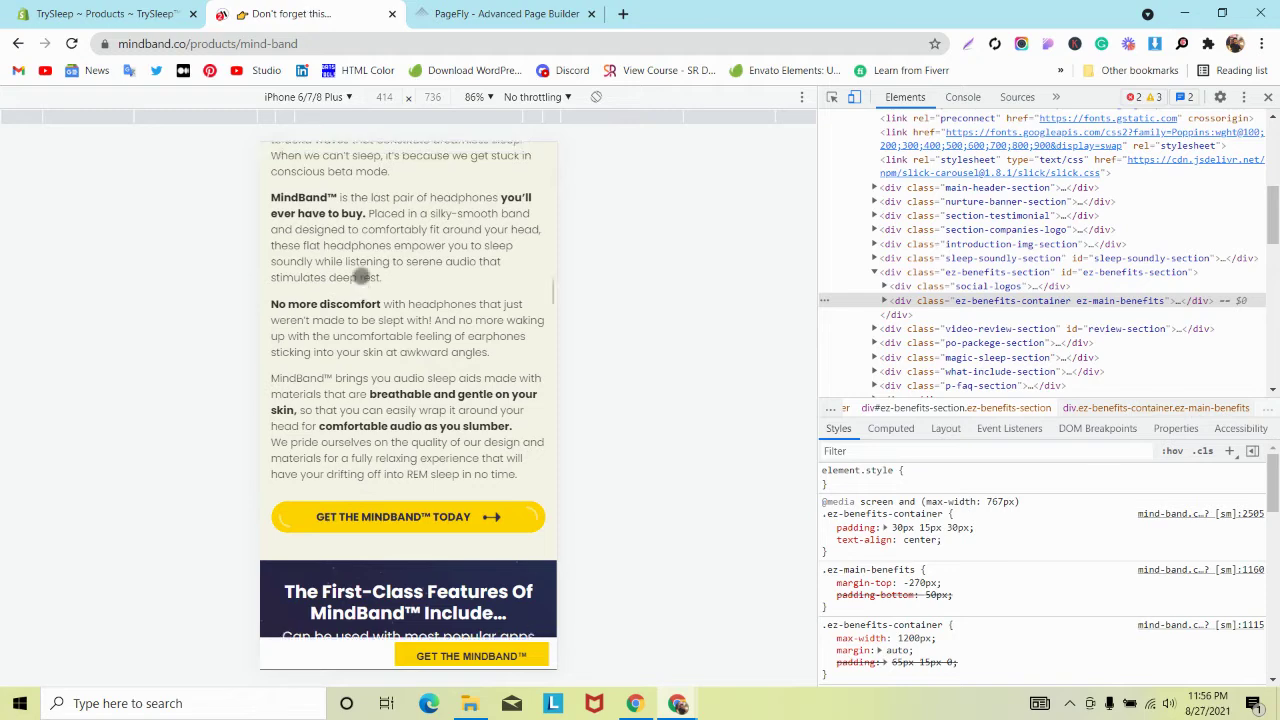
scroll(360, 277, up, 5)
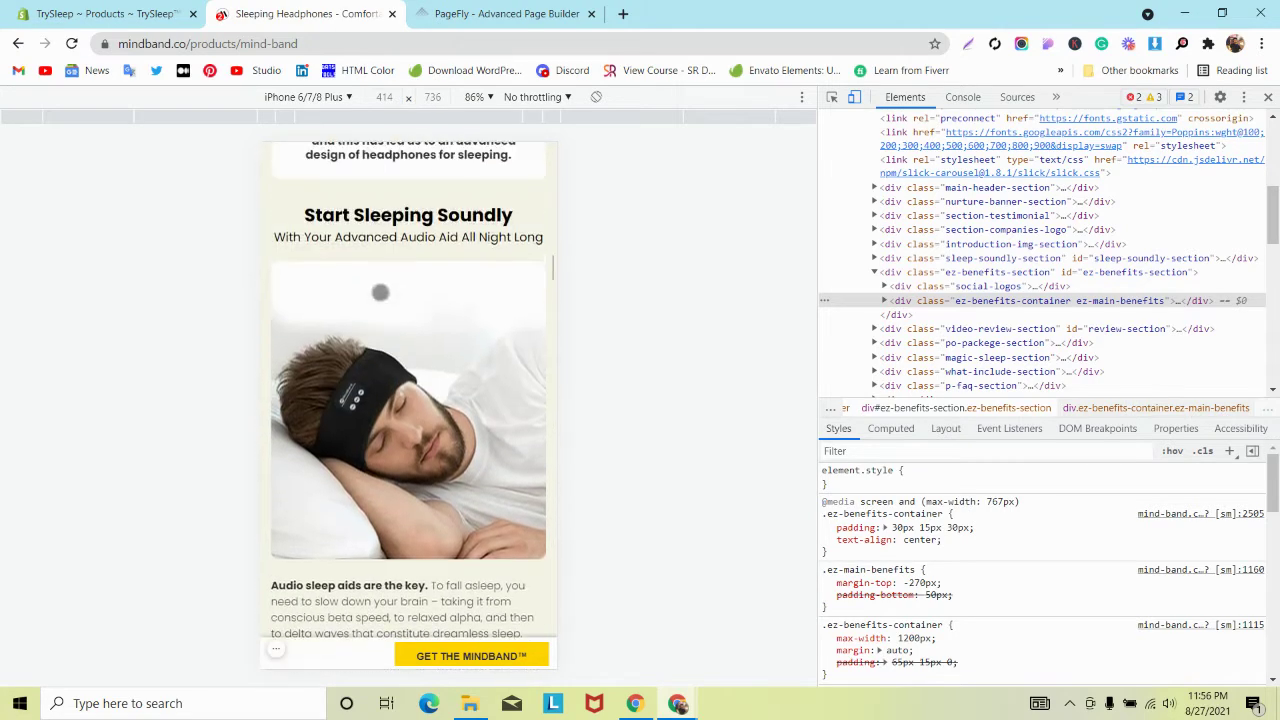
scroll(380, 292, up, 1)
key(ctrl+shift+c)
click(498, 285)
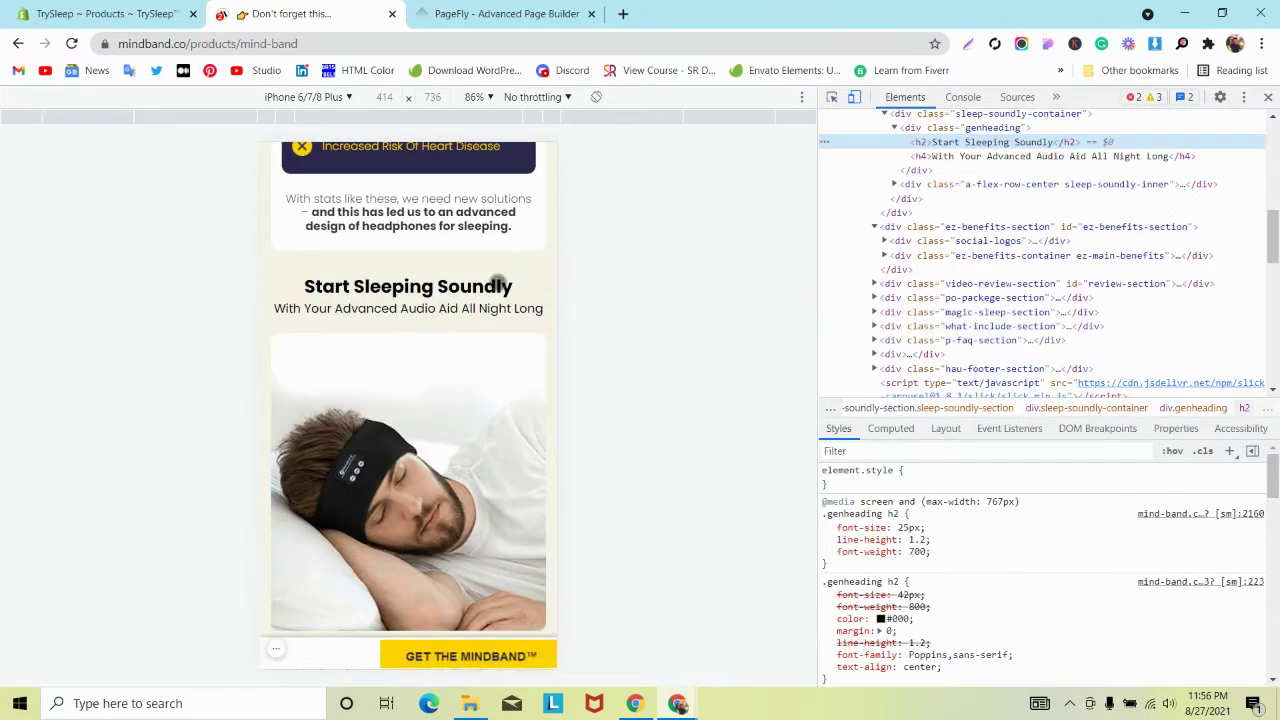
scroll(436, 424, down, 3)
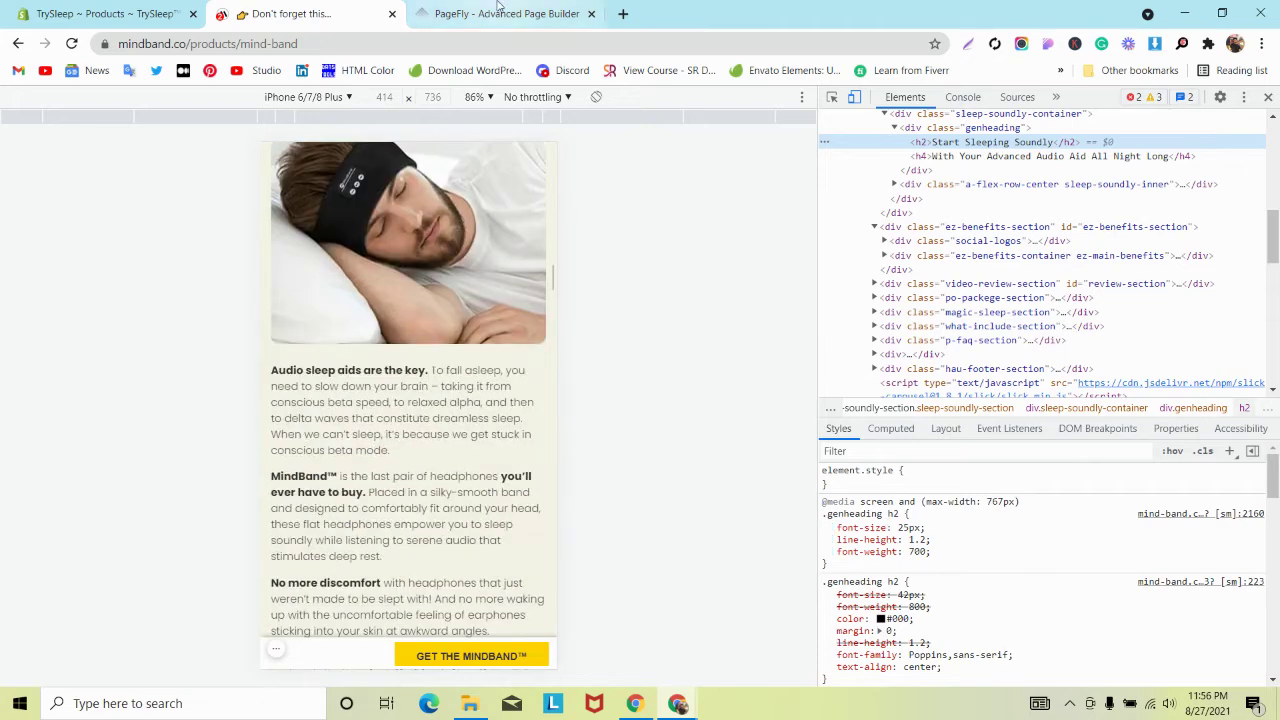
Return to the PageFly editor and set the "Start Sleeping Soundly" heading's mobile font size to 25 px
click(498, 13)
click(1143, 183)
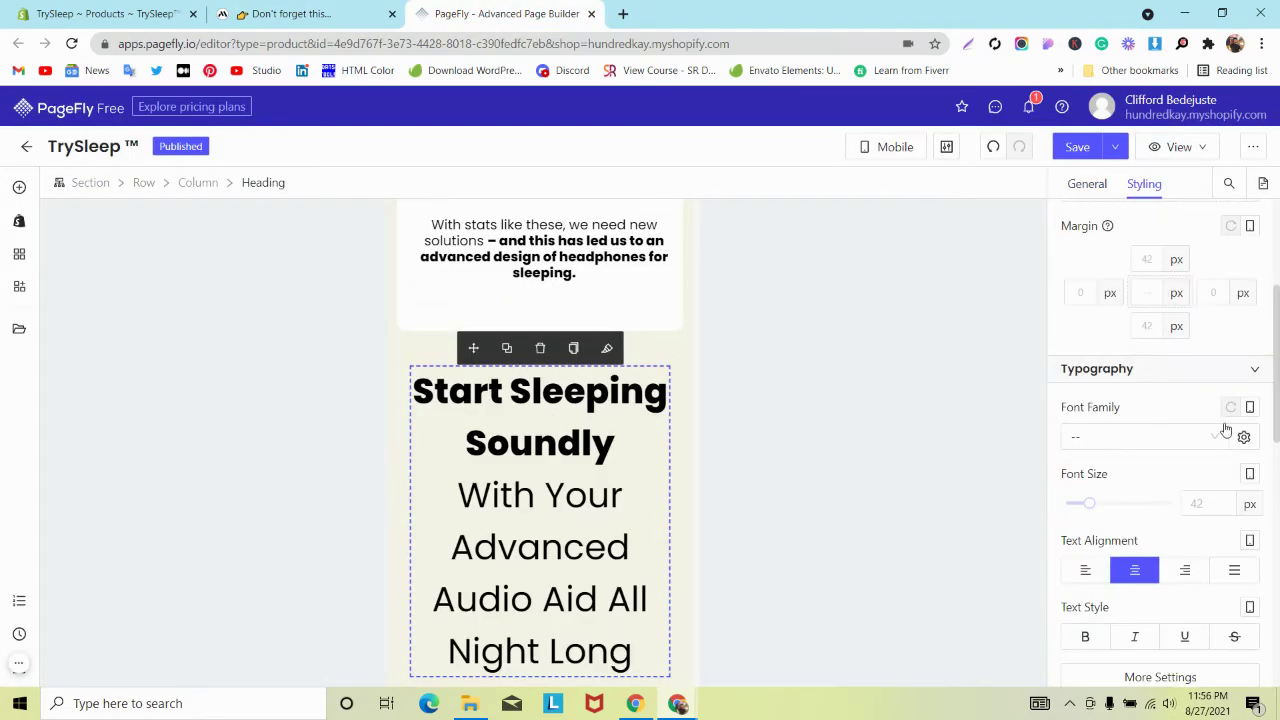
text(25)
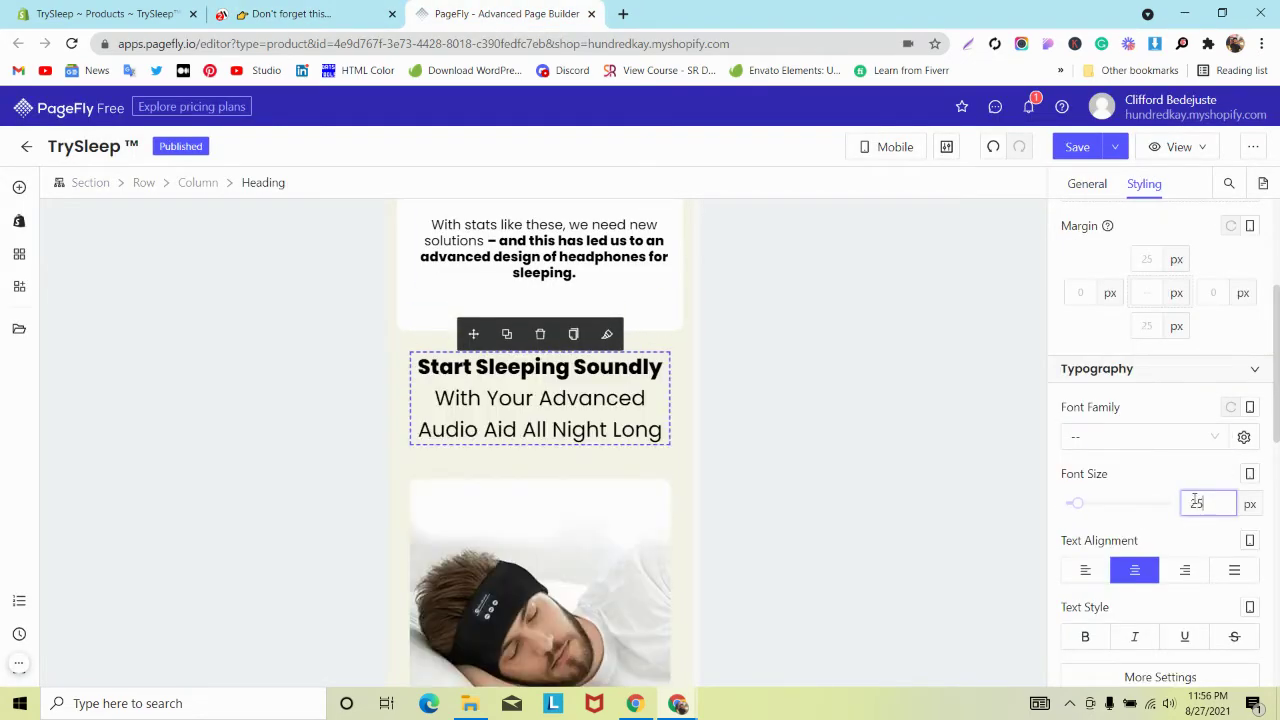
click(397, 401)
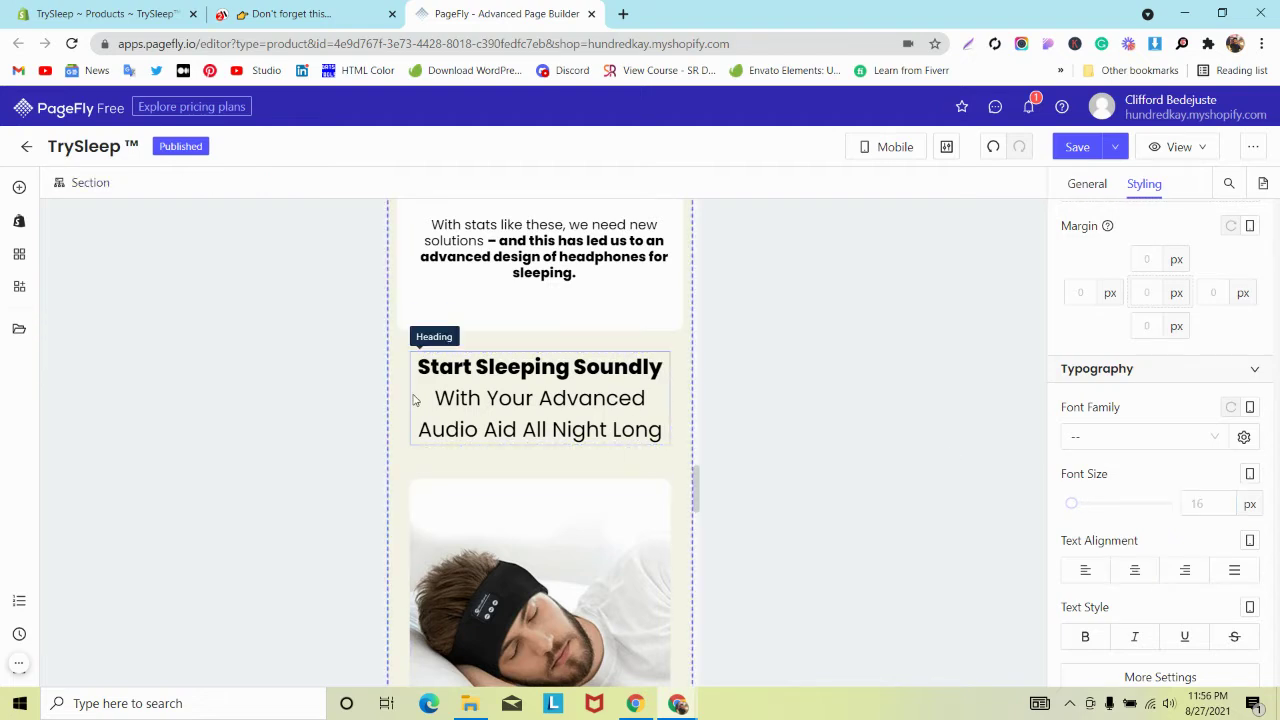
Reduce the "Start Sleeping Soundly" heading's mobile font size to 20 px
click(455, 390)
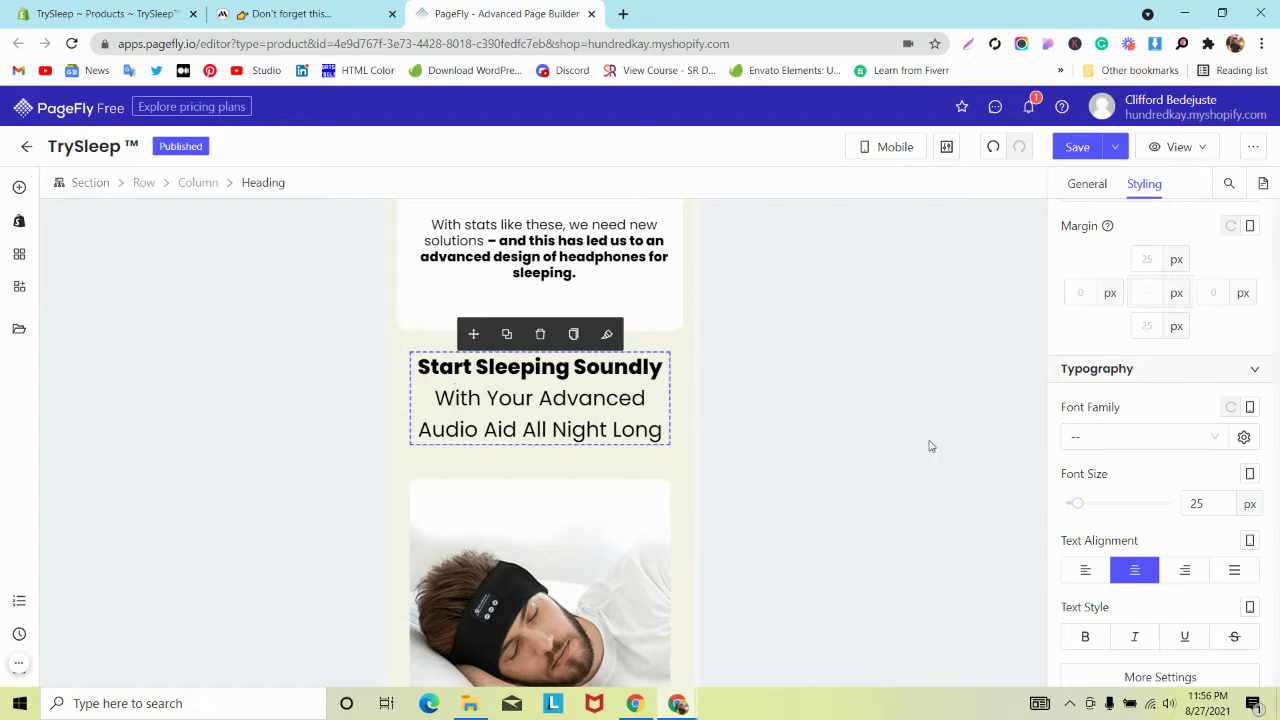
key(Down)
key(Down)
key(Down)
key(Down)
key(Down)
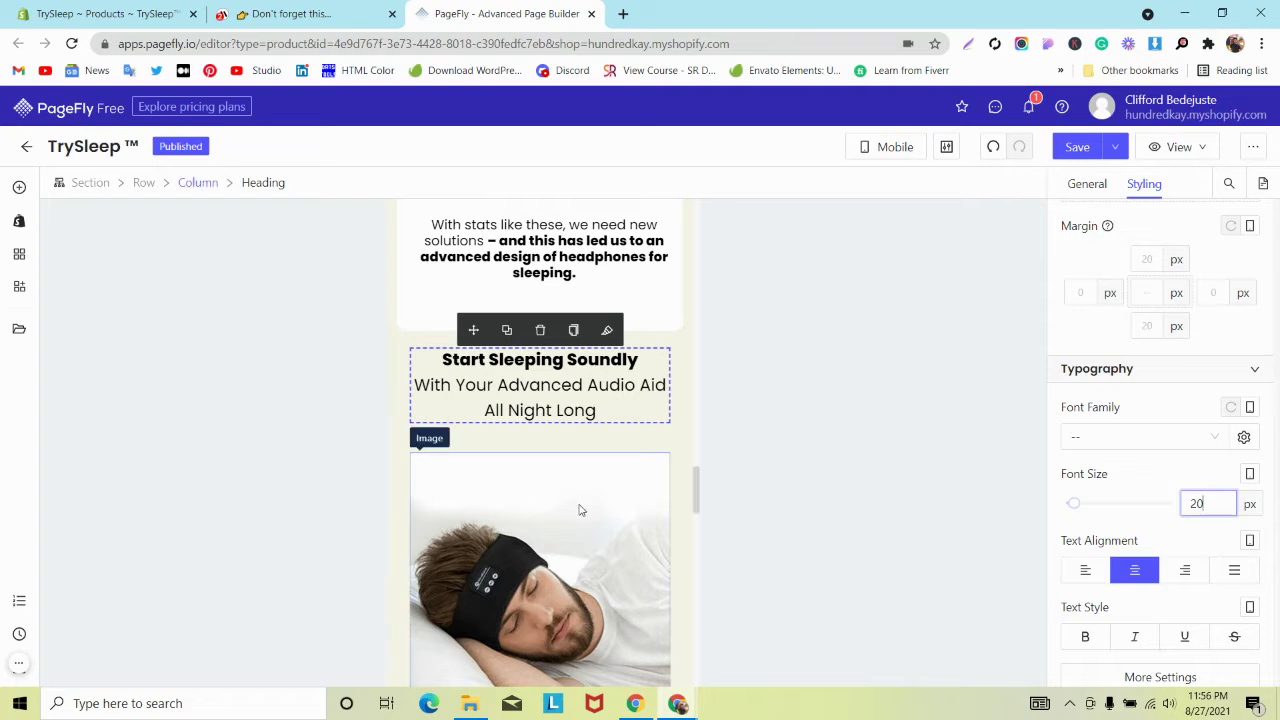
Set the column spacing of the inner row holding the sleeping man image and the text to 0
scroll(680, 440, down, 1)
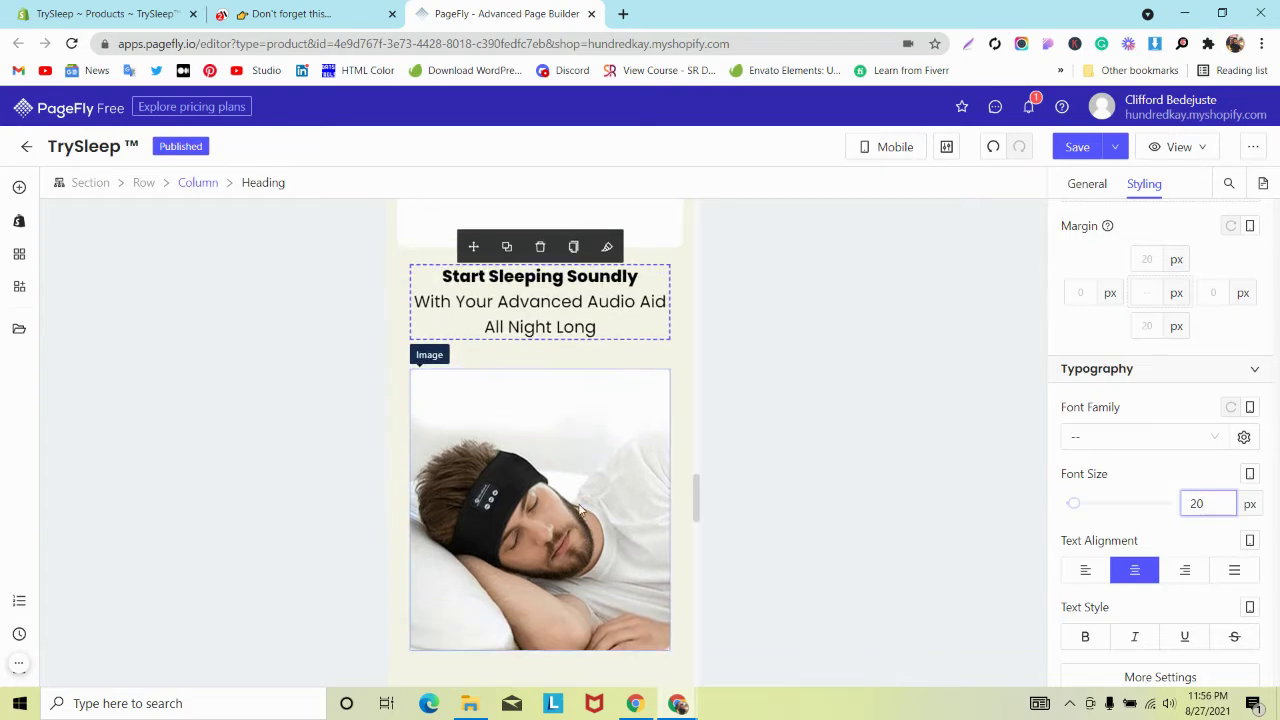
click(681, 442)
scroll(1240, 455, down, 2)
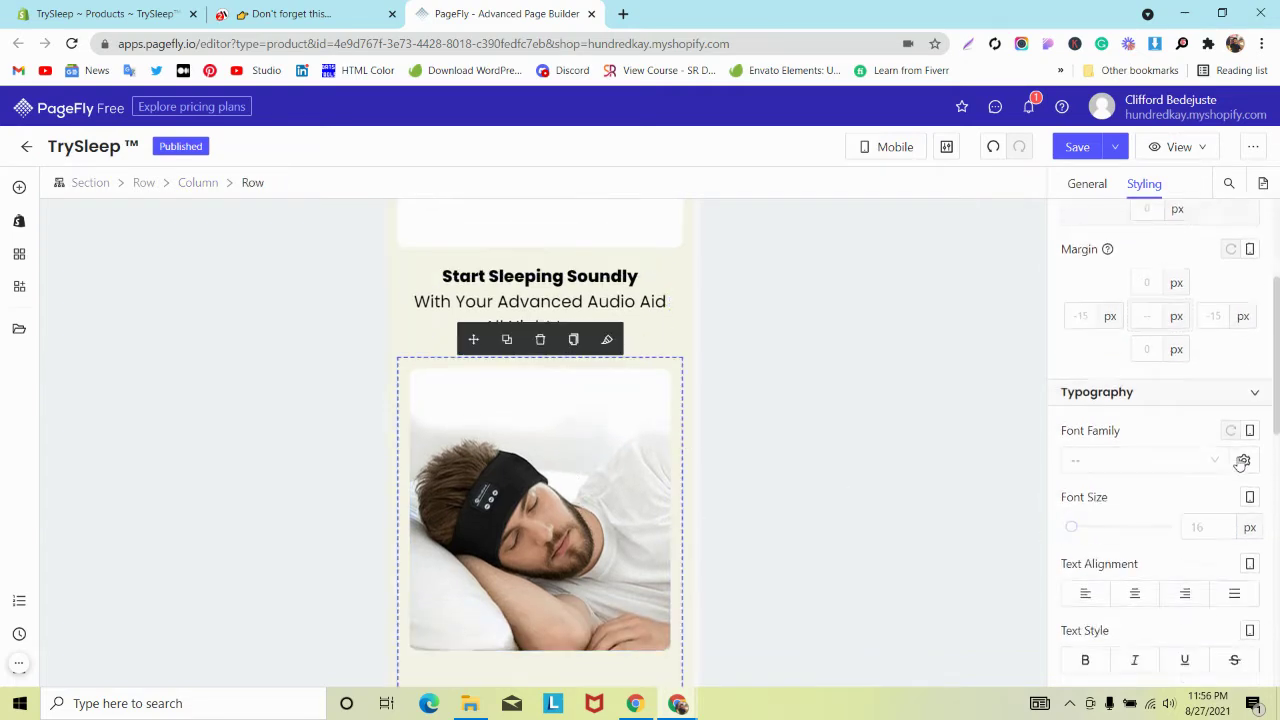
scroll(1241, 462, down, 2)
scroll(1241, 462, down, 1)
click(1089, 184)
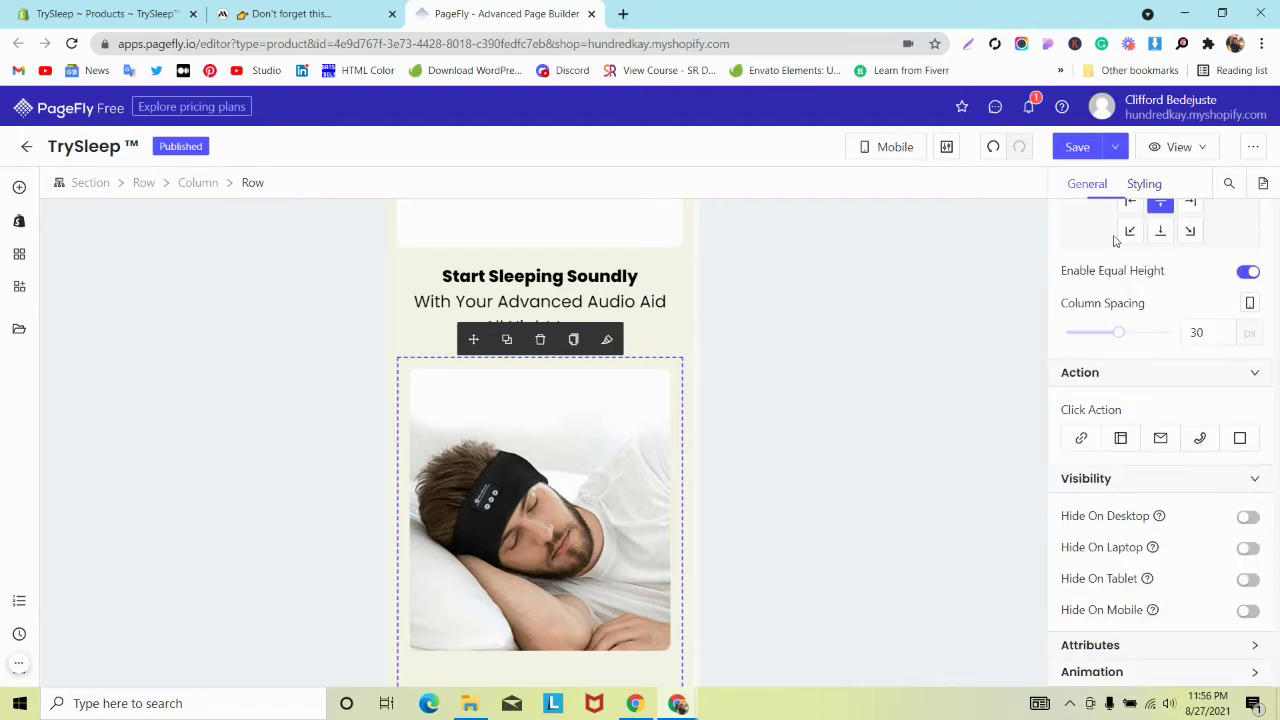
text(0)
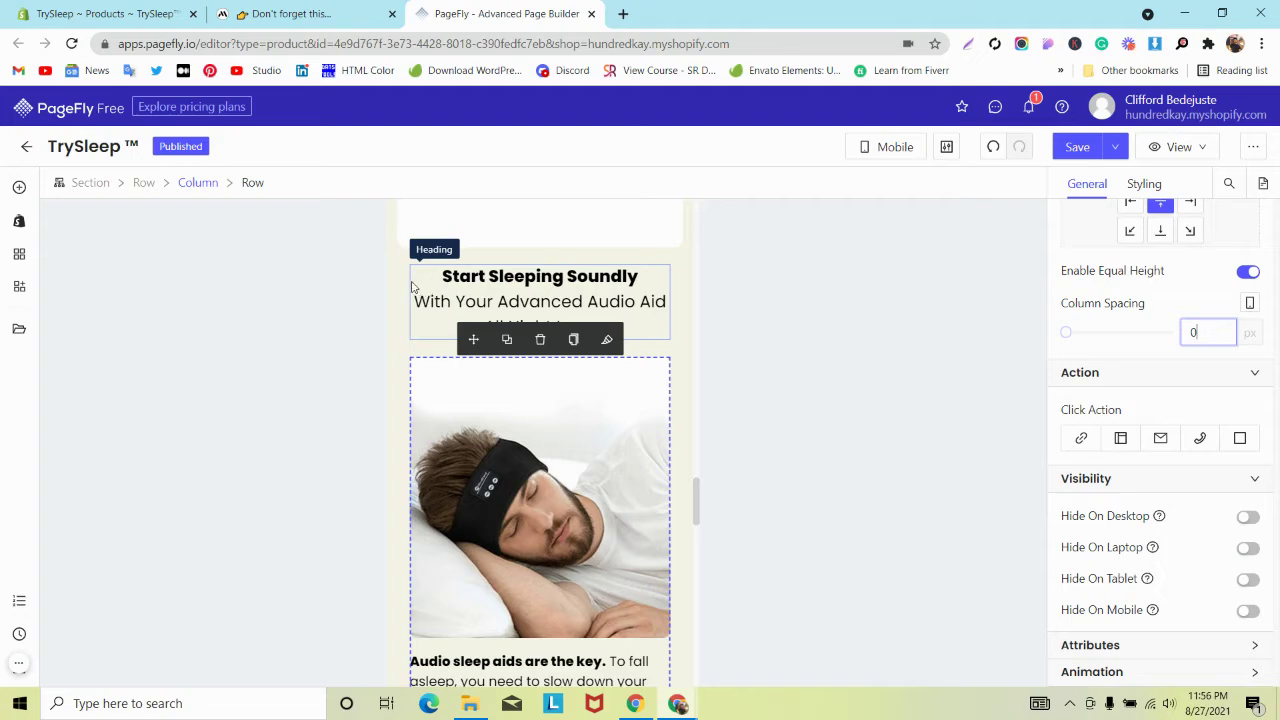
Select the "Get the Headphones Today" button and inspect the mobile styles of the matching button on the MindBand reference page
scroll(415, 300, down, 3)
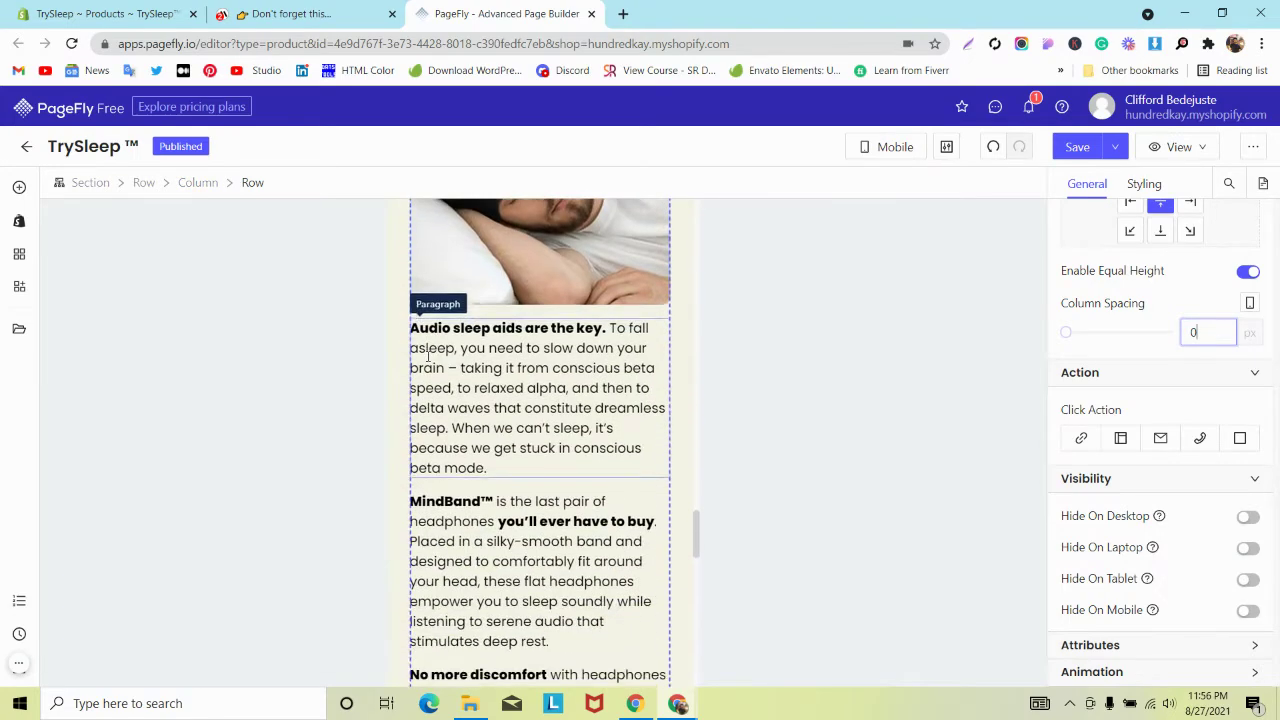
scroll(428, 354, down, 8)
scroll(431, 338, up, 1)
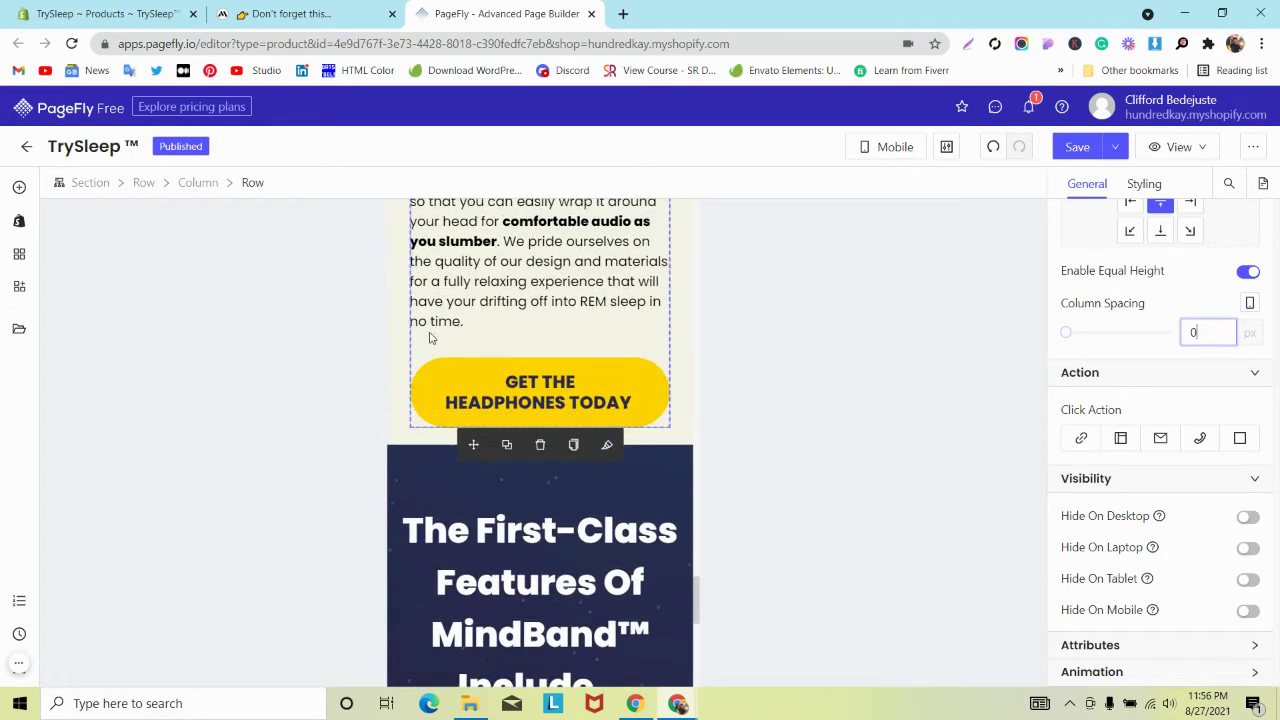
click(432, 375)
click(338, 8)
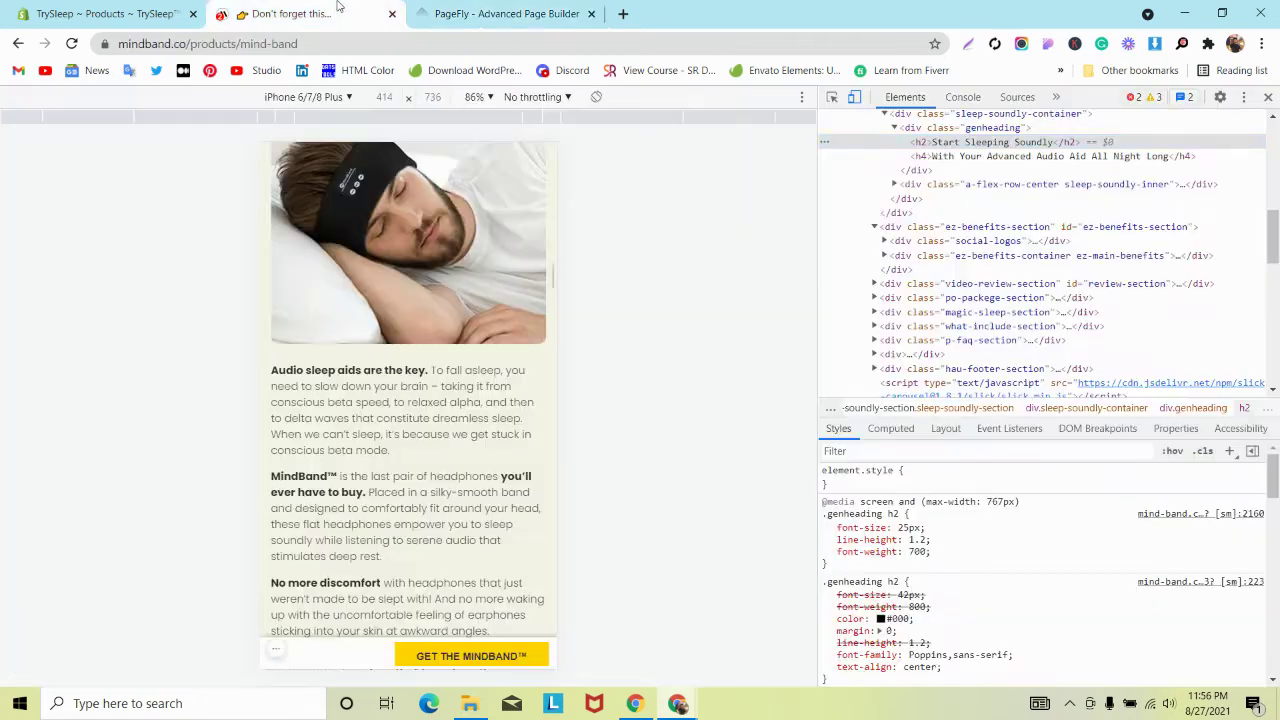
scroll(392, 302, down, 5)
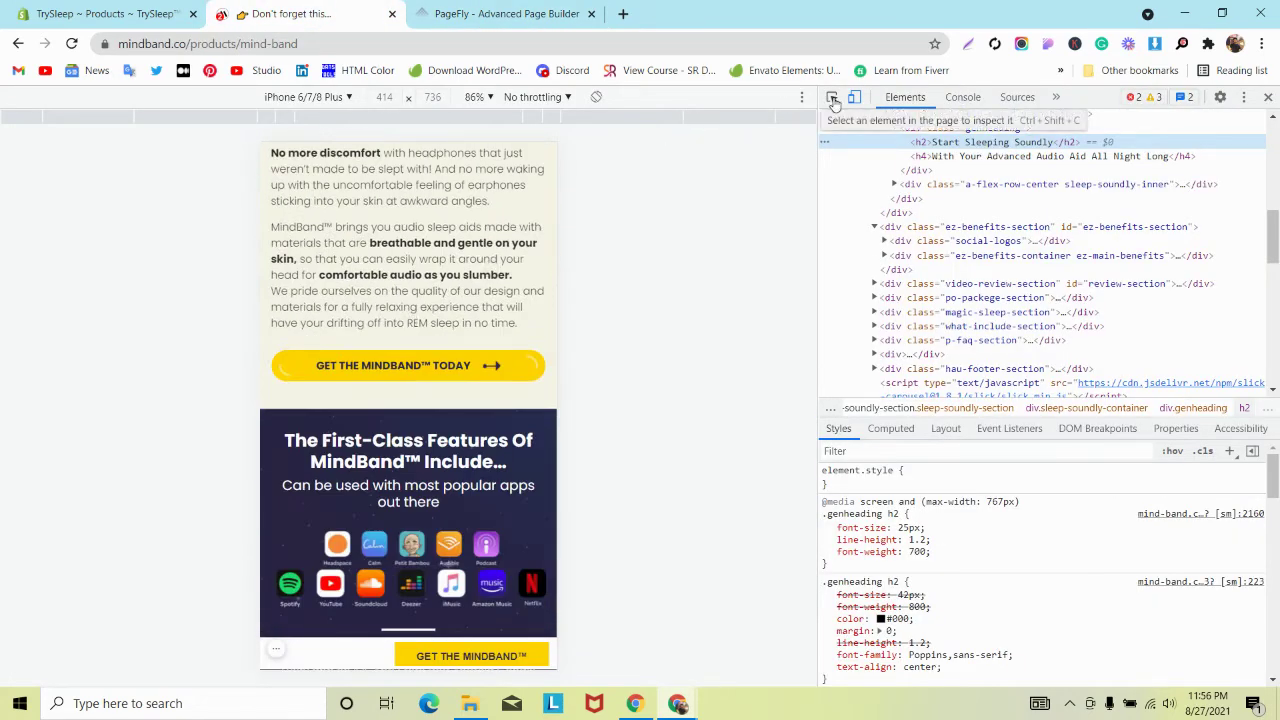
click(831, 97)
click(452, 366)
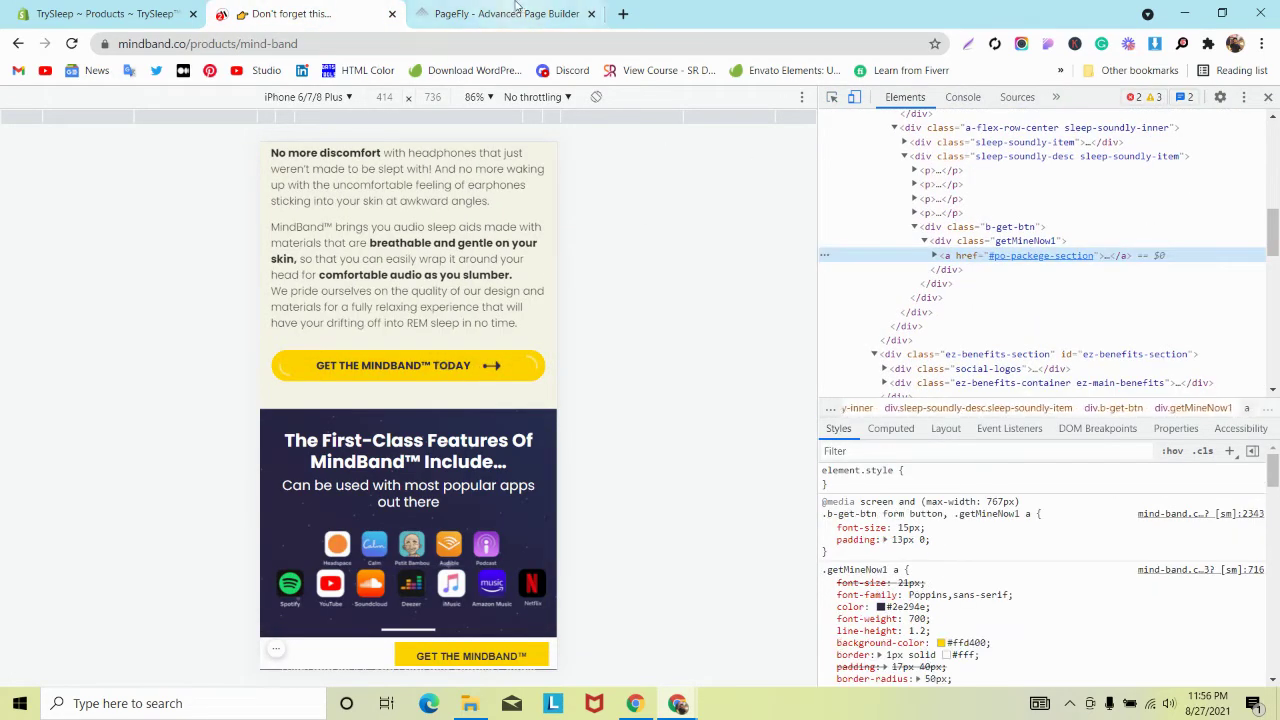
Back in the PageFly editor, set the "Get the Headphones Today" button's mobile font size to 15 px
click(505, 14)
click(1140, 183)
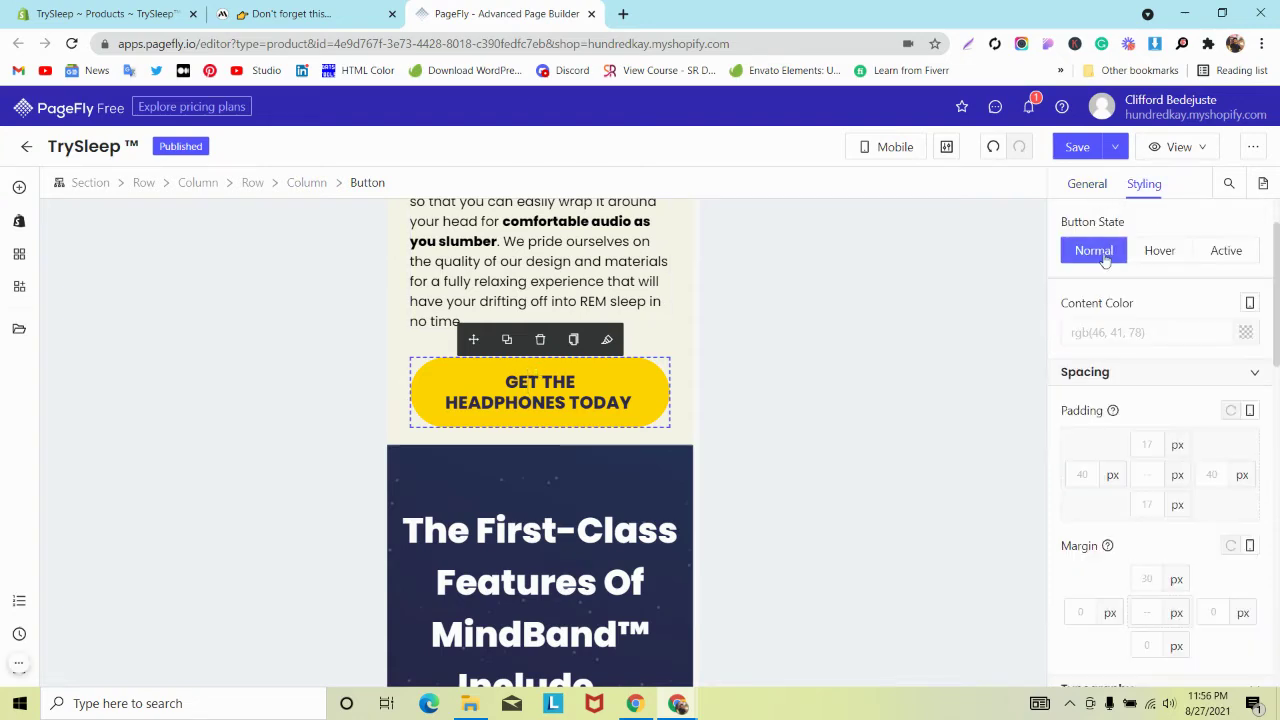
scroll(1223, 575, down, 5)
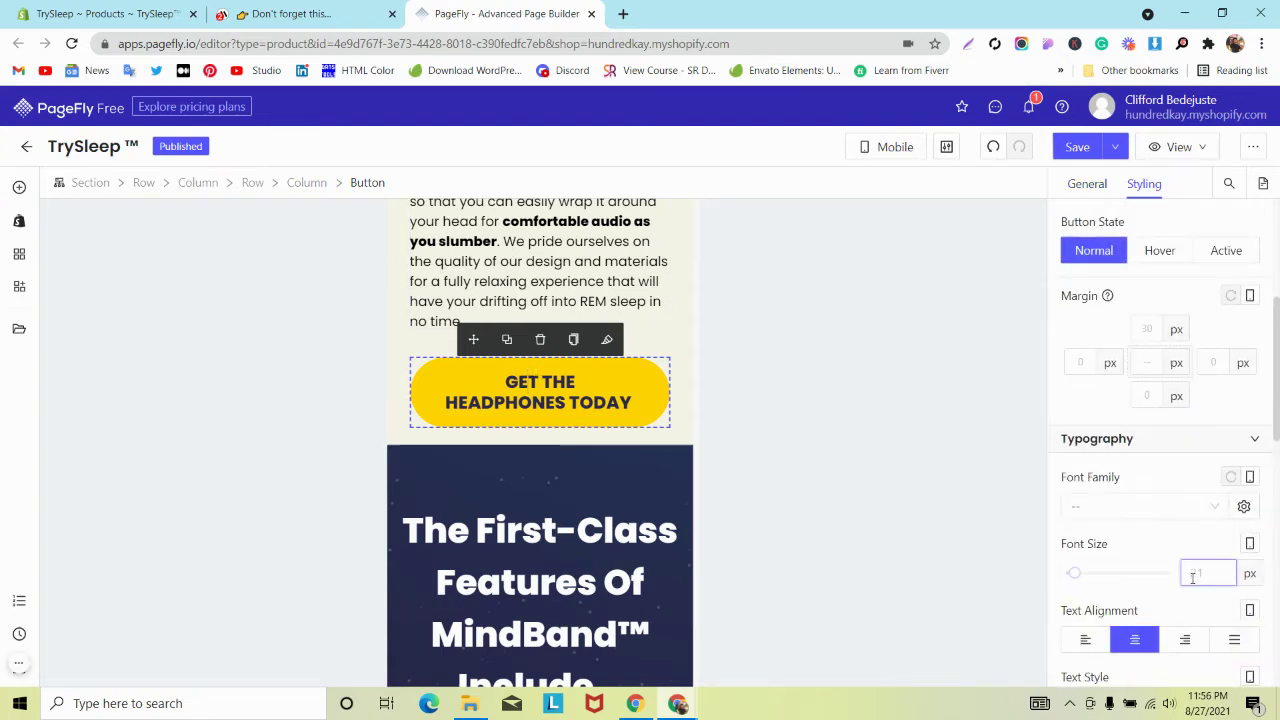
text(15)
scroll(651, 400, up, 3)
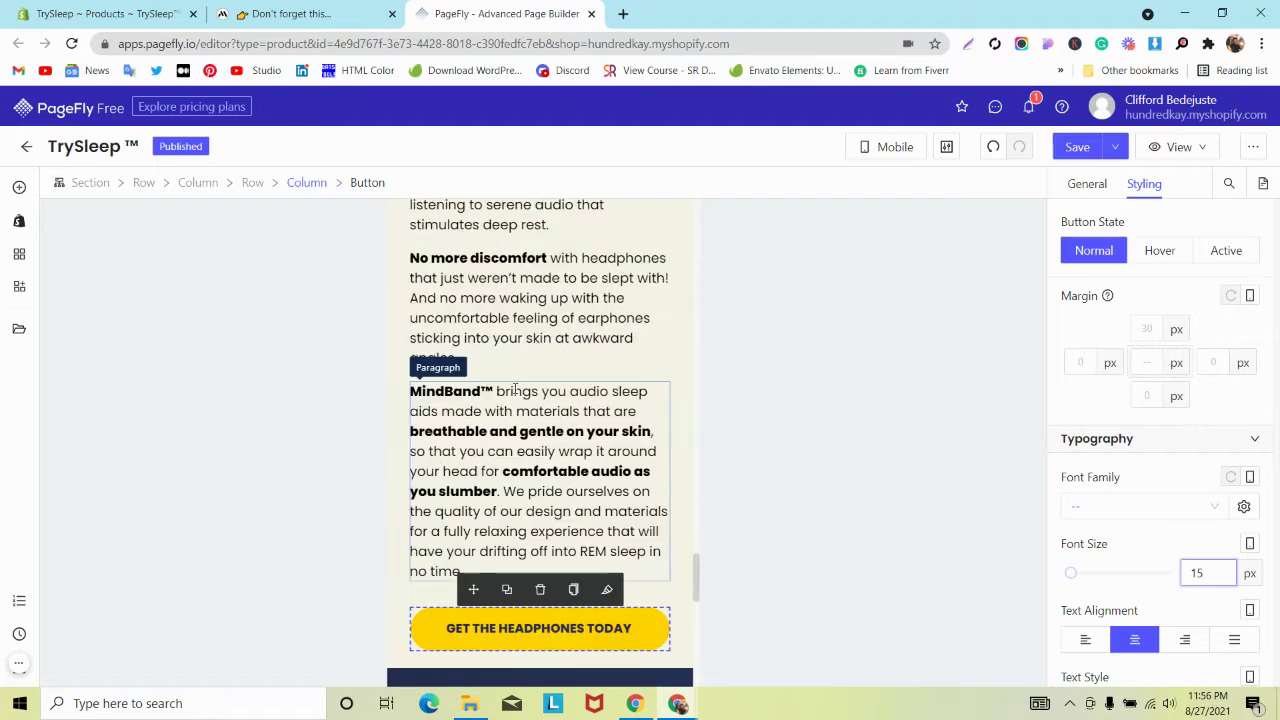
scroll(600, 420, down, 3)
Compare with the reference page, set the "Start Sleeping Soundly" section's bottom padding to 30 px, and save the page
click(368, 10)
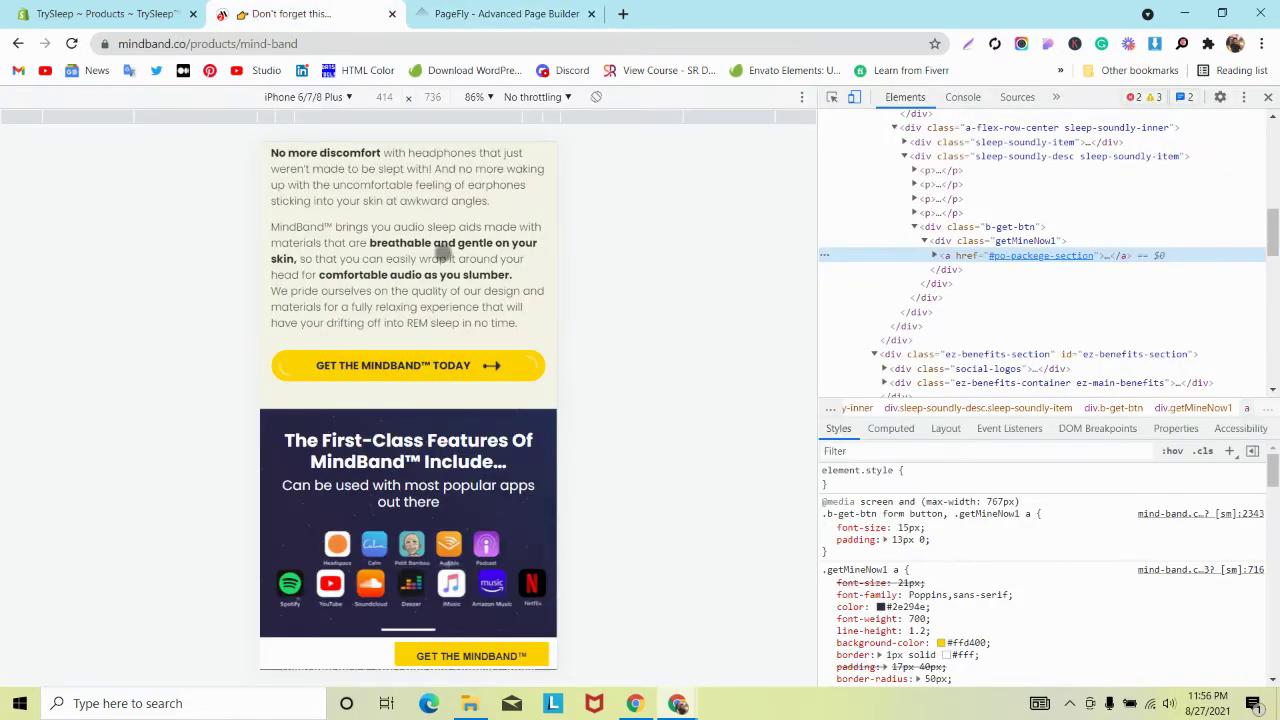
click(466, 10)
click(392, 412)
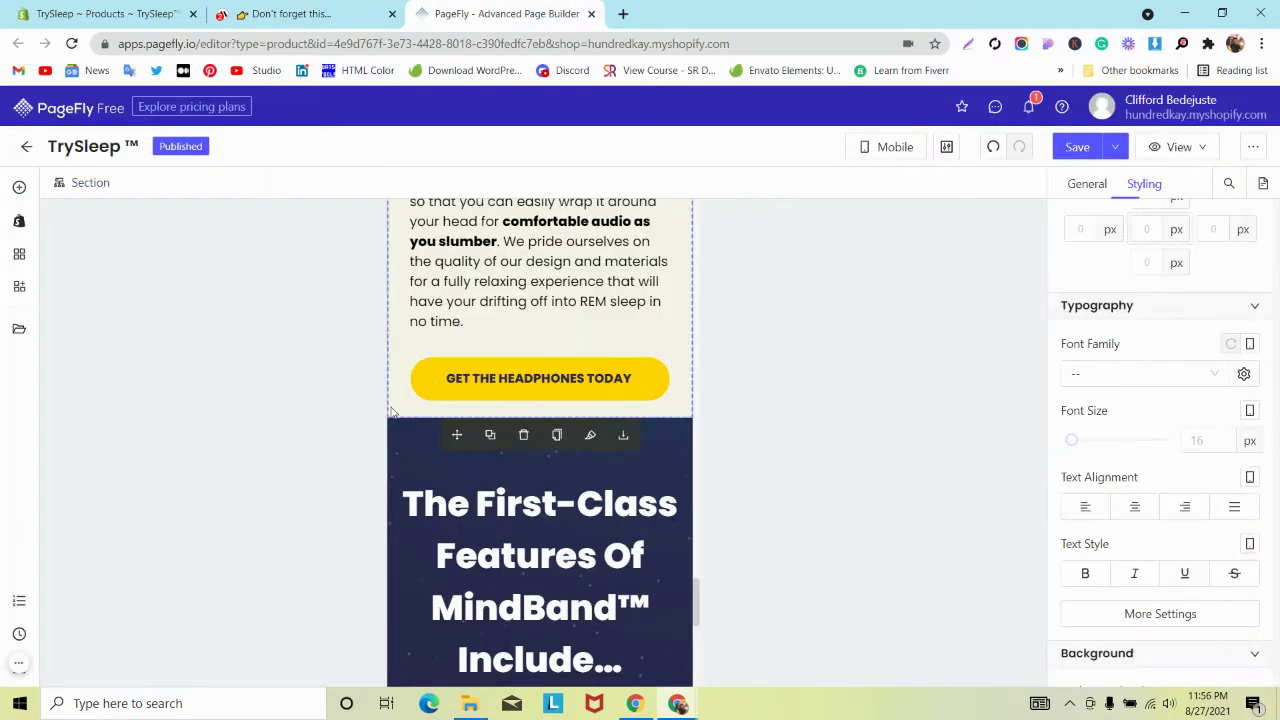
scroll(1249, 405, up, 3)
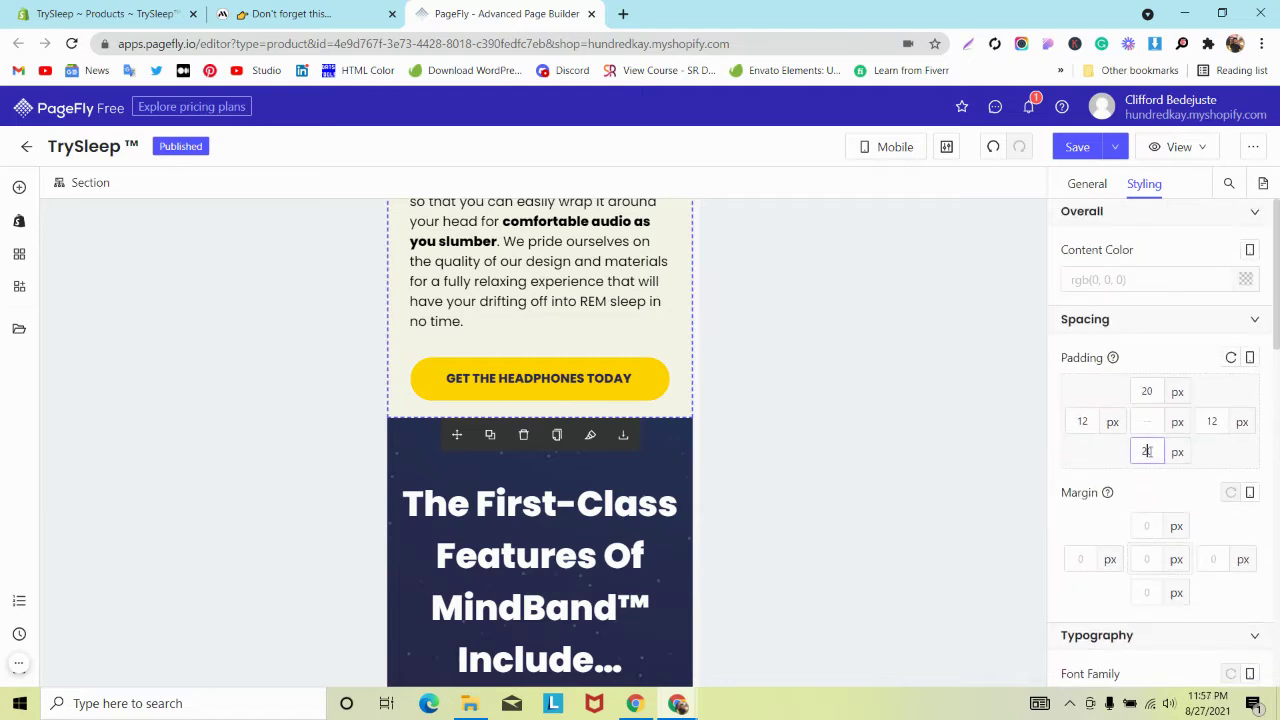
key(Up)
key(Up)
key(Up)
key(Up)
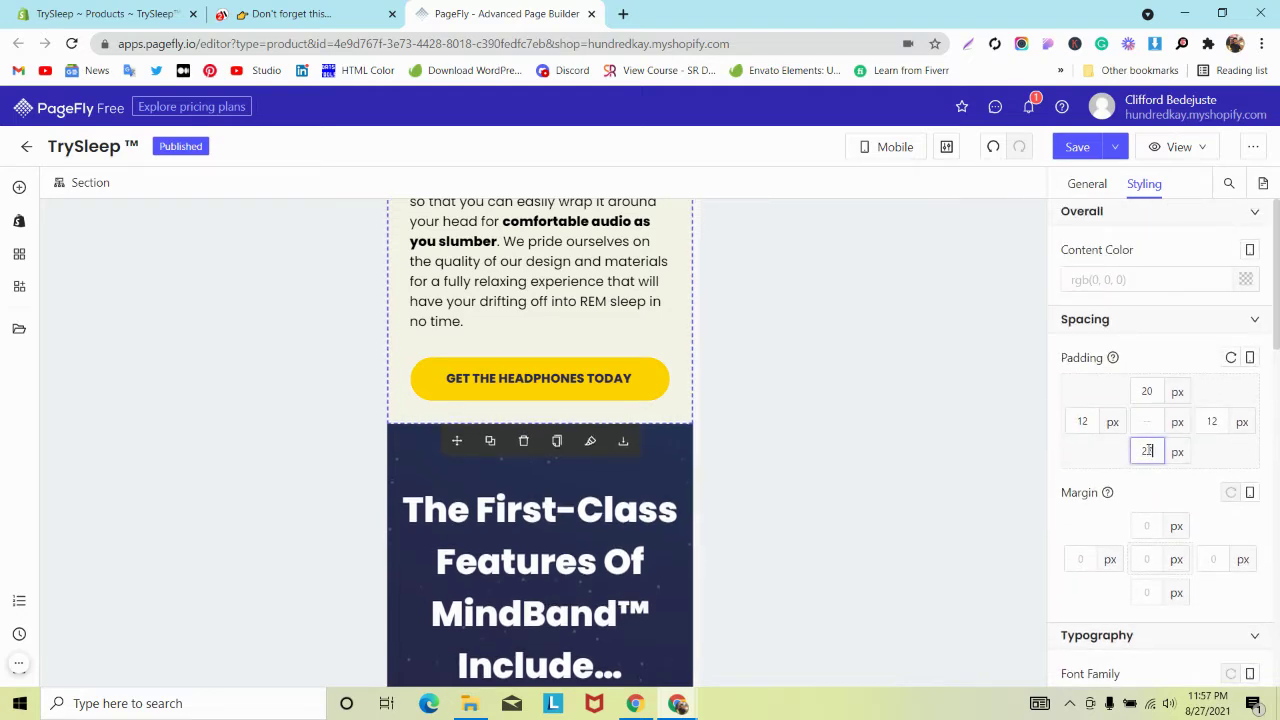
click(1077, 146)
scroll(530, 401, up, 3)
scroll(530, 401, up, 10)
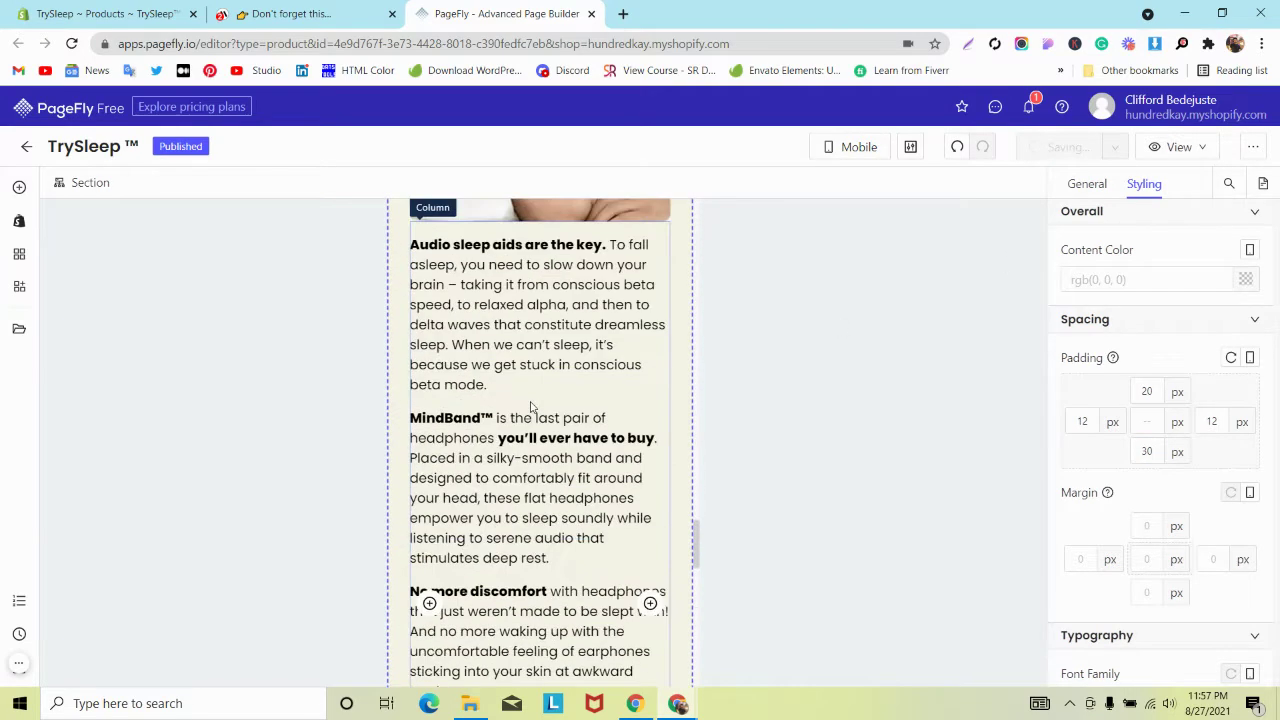
scroll(530, 401, down, 3)
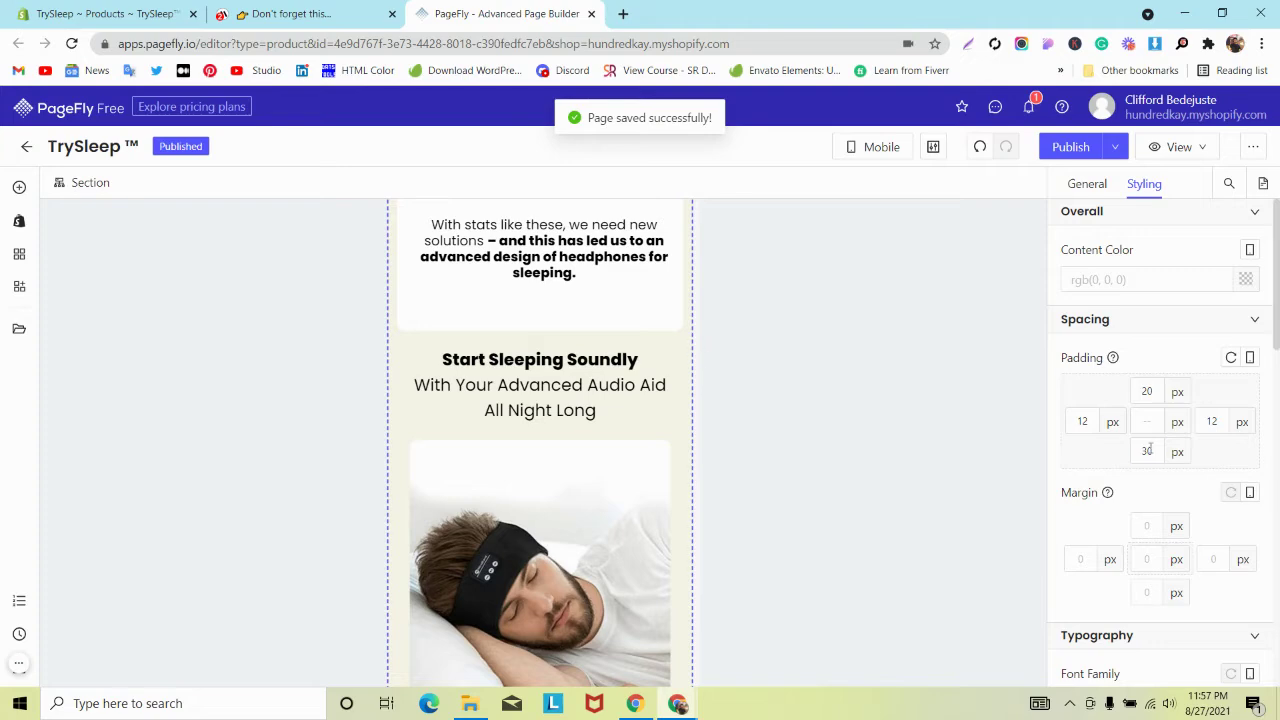
Set the "Start Sleeping Soundly" section's left and right padding to 10 px
click(1084, 421)
key(BackSpace)
text(1)
key(BackSpace)
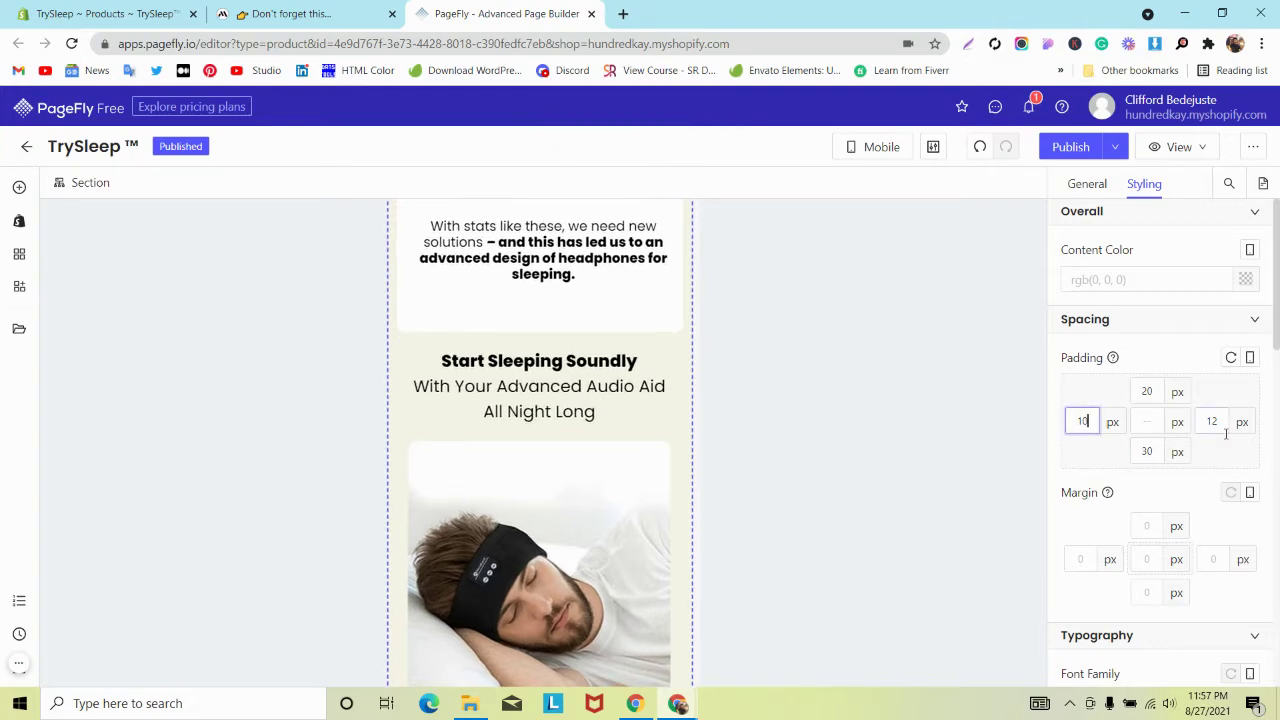
text(0)
click(1211, 421)
key(BackSpace)
text(0)
scroll(588, 458, down, 3)
scroll(588, 458, down, 3)
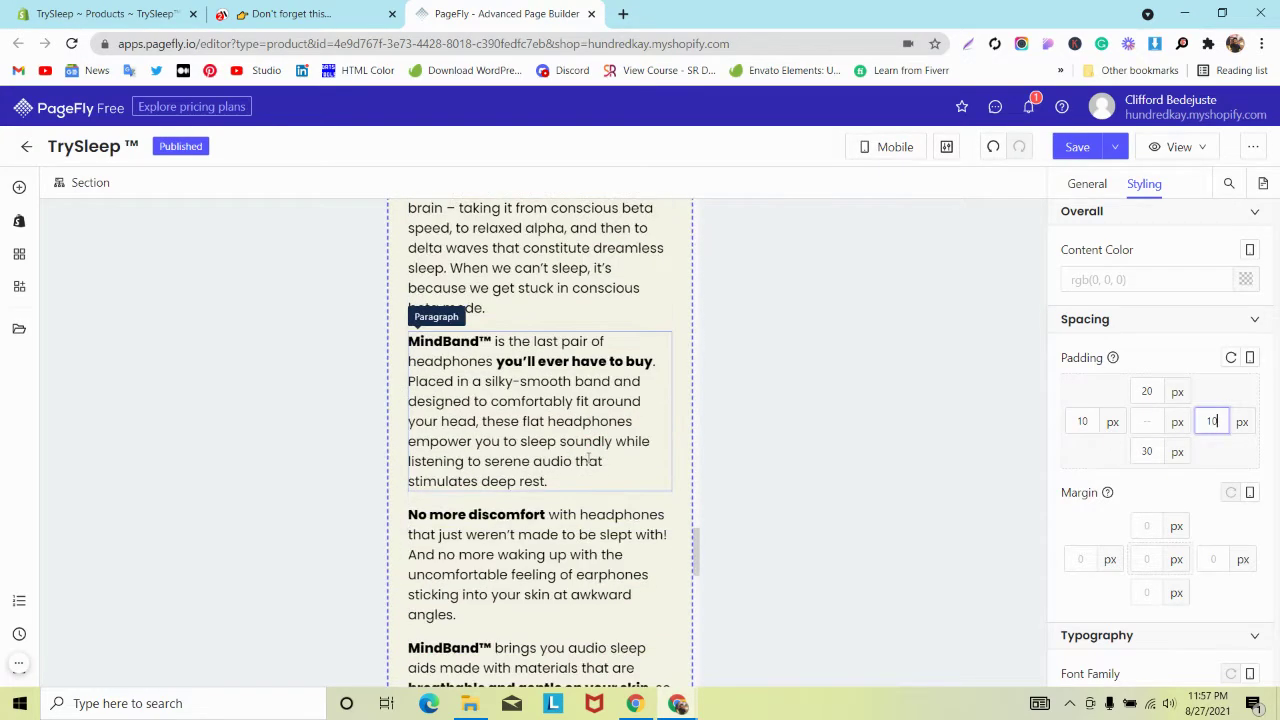
Check the column spacing settings of the inner and outer rows in the "Start Sleeping Soundly" section
scroll(540, 450, up, 2)
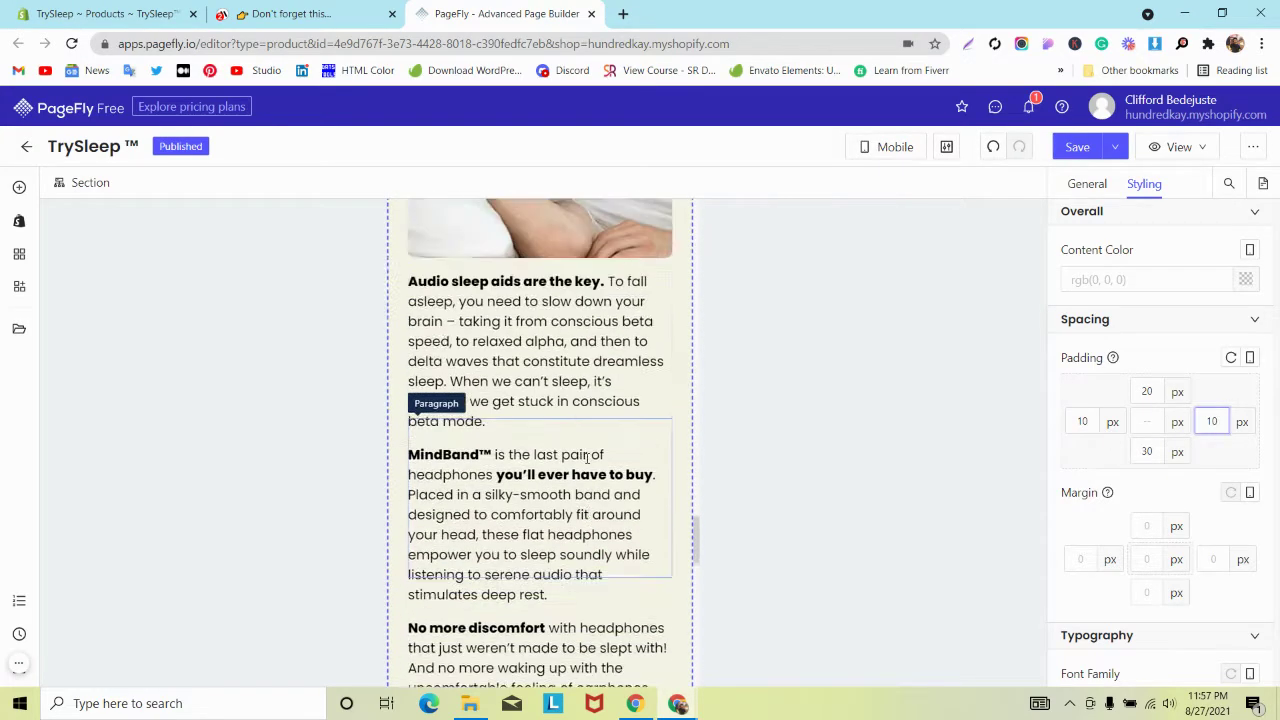
click(424, 372)
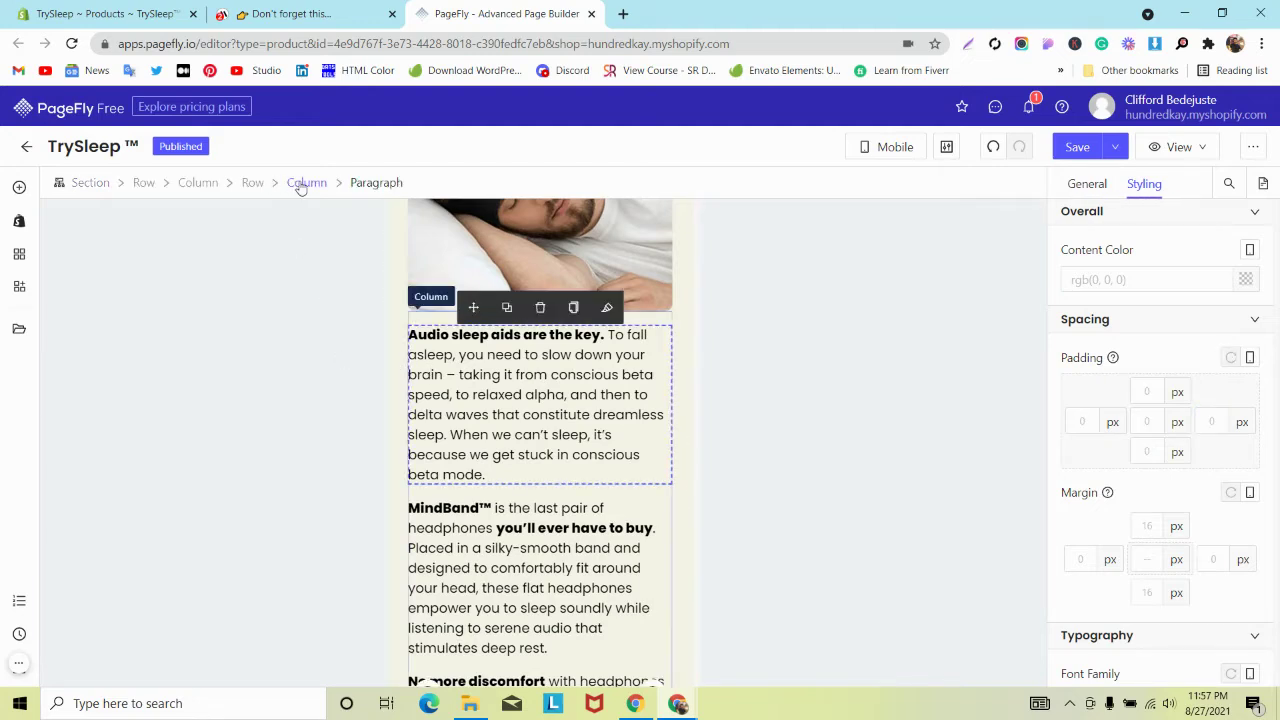
click(254, 183)
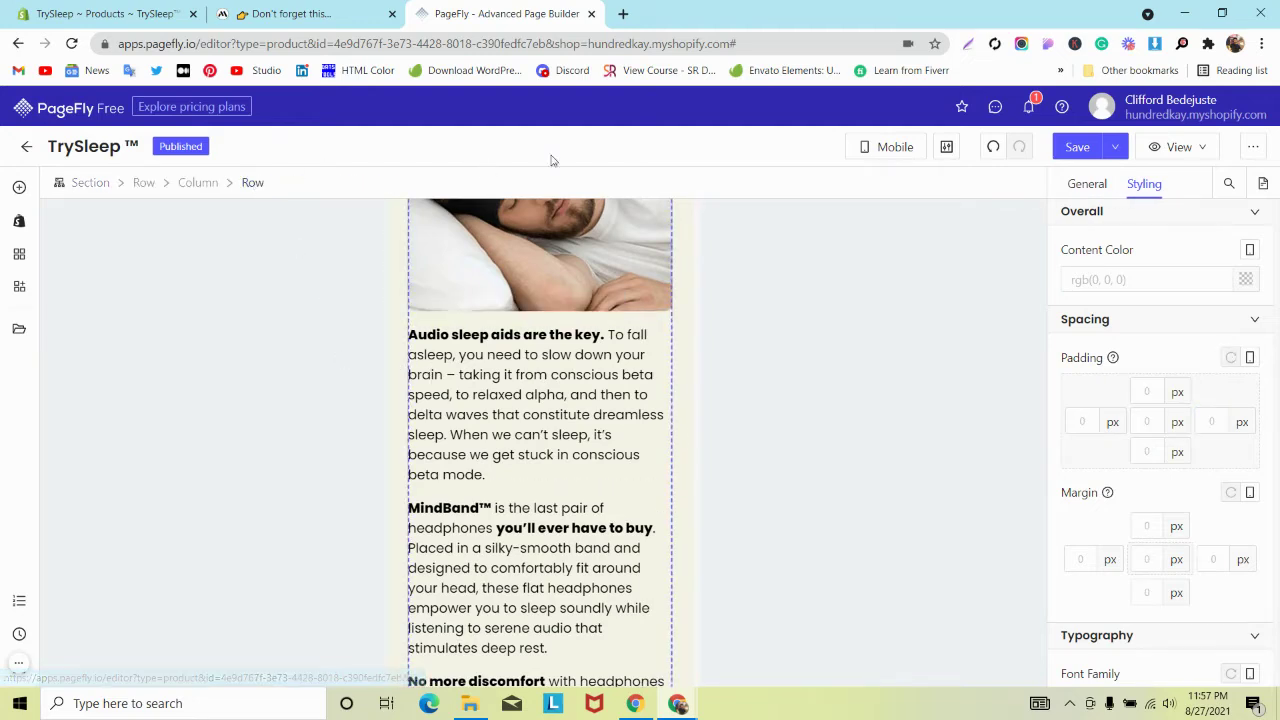
click(1085, 183)
scroll(1150, 310, down, 4)
scroll(1153, 312, down, 1)
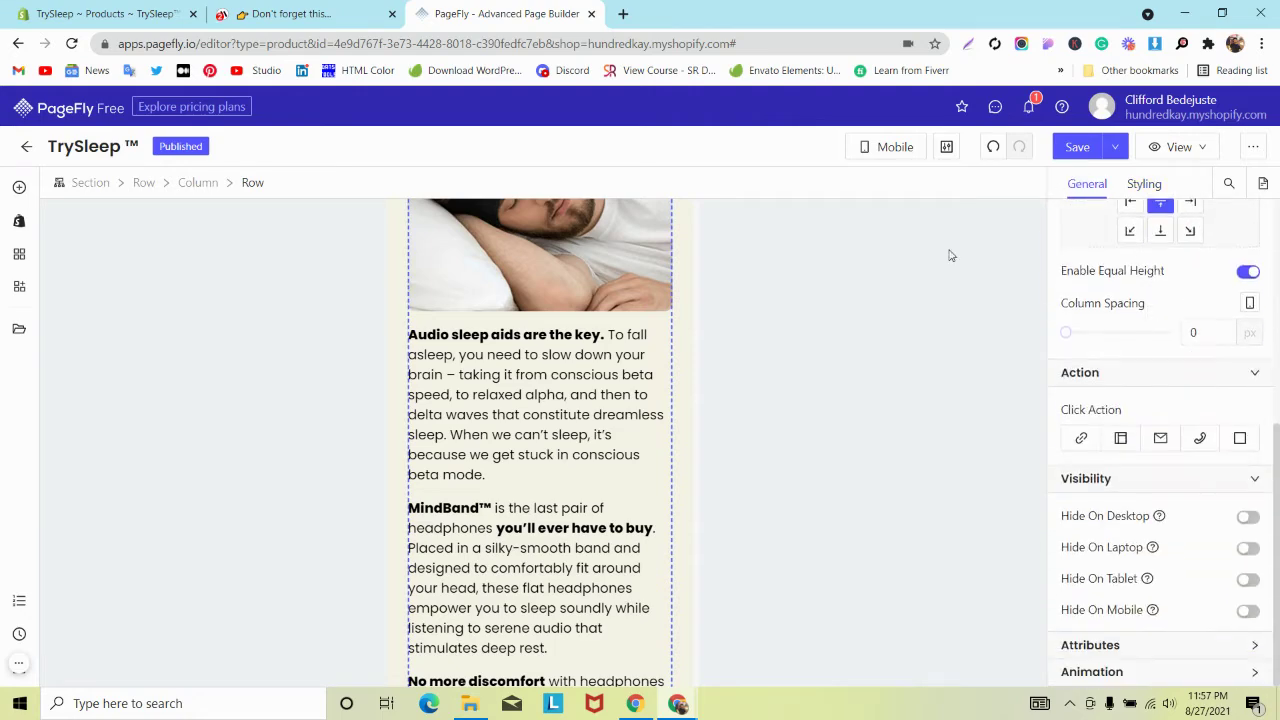
click(140, 183)
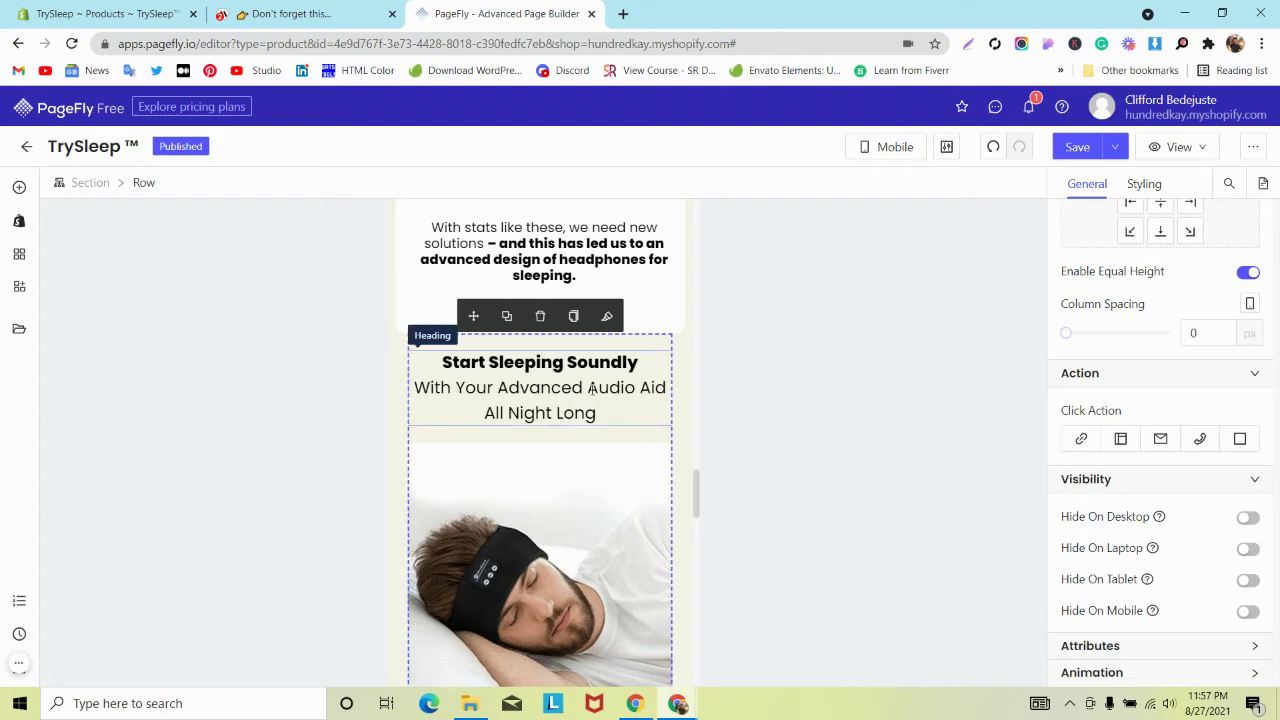
scroll(474, 300, down, 1)
scroll(474, 278, down, 10)
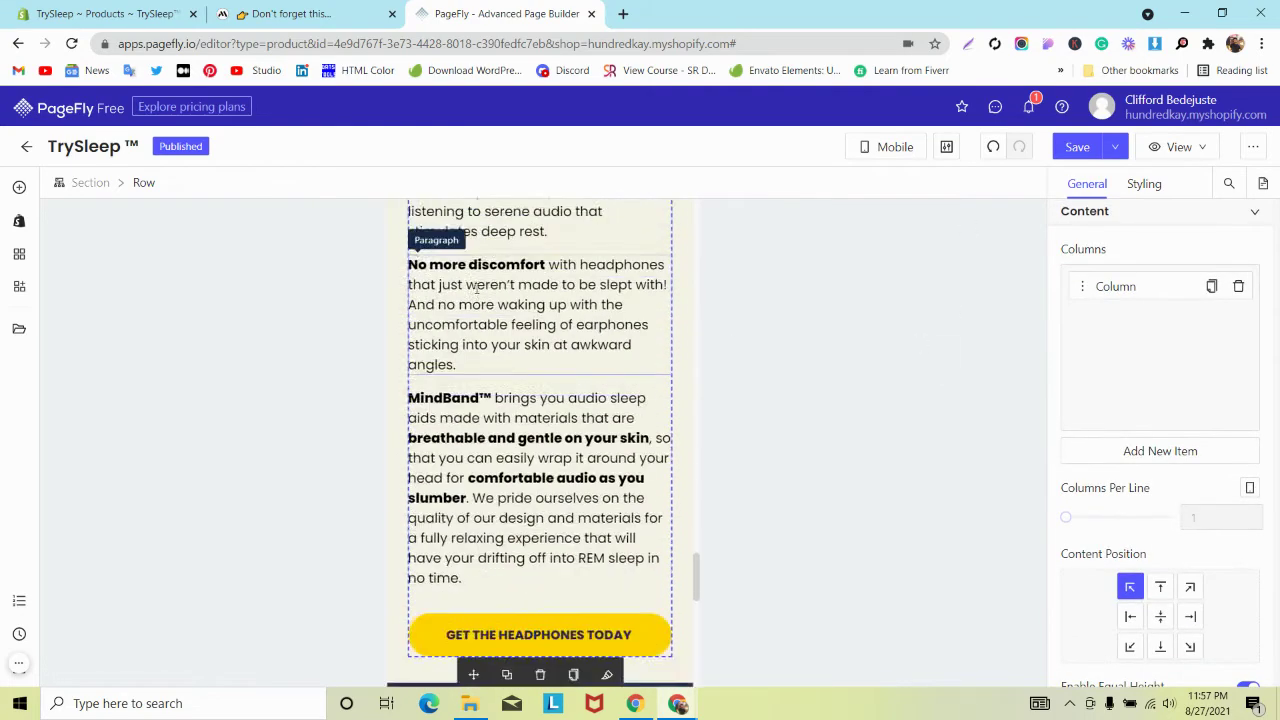
On the MindBand reference page, inspect the mobile styles of the "The First-Class Features Of MindBand™ Include…" heading
key(ctrl+shift+Tab)
scroll(393, 200, down, 3)
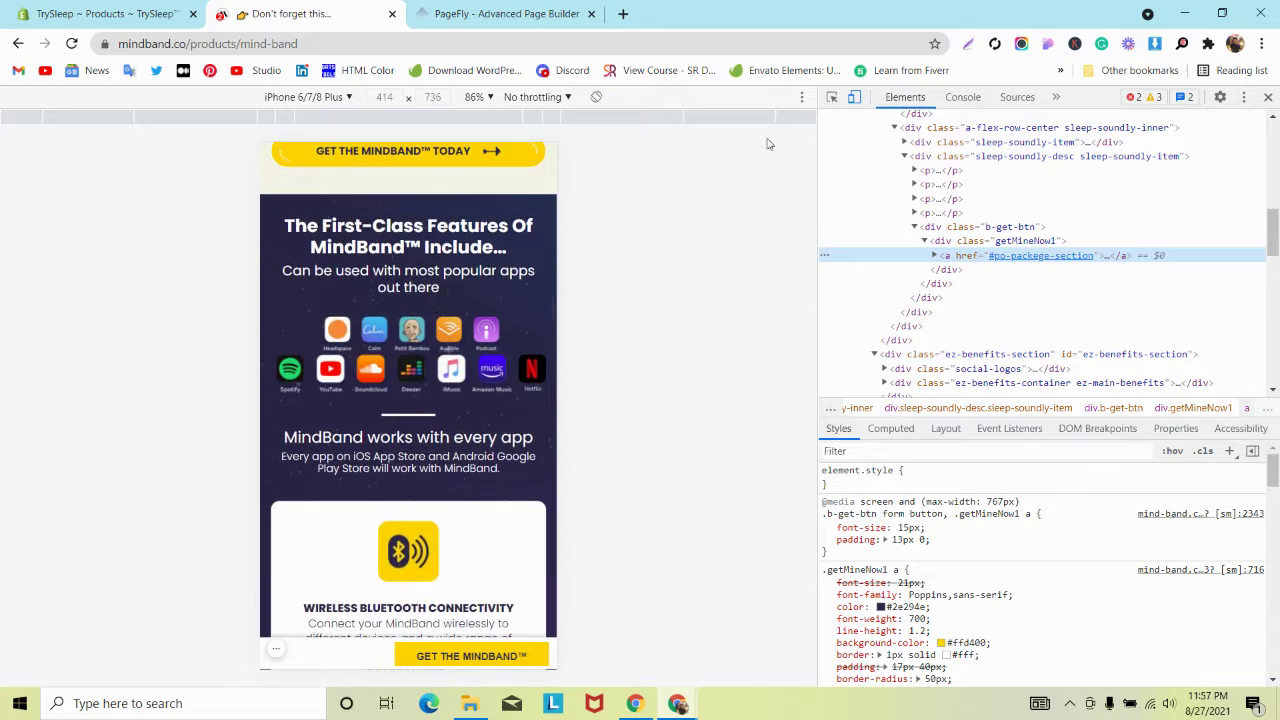
click(831, 97)
click(500, 227)
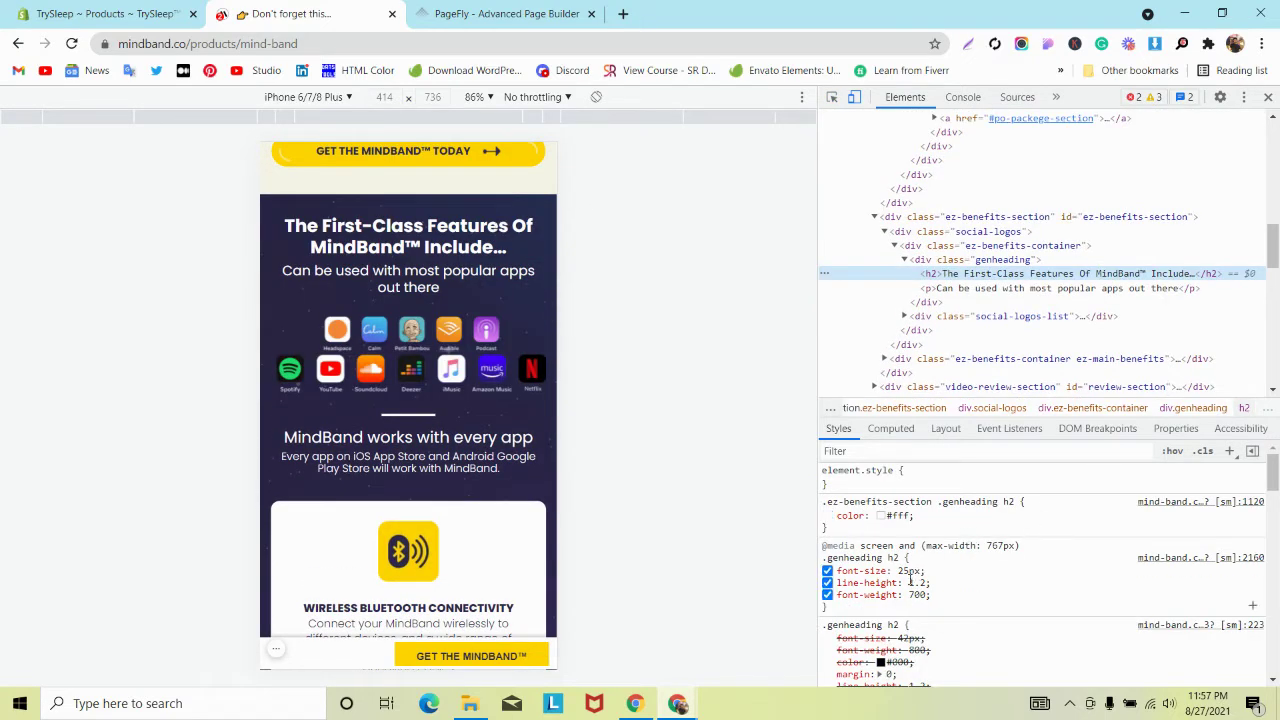
Back in the PageFly editor, set the mobile font size of the "The First-Class Features Of MindBand™ Include…" heading to 20 px
click(489, 12)
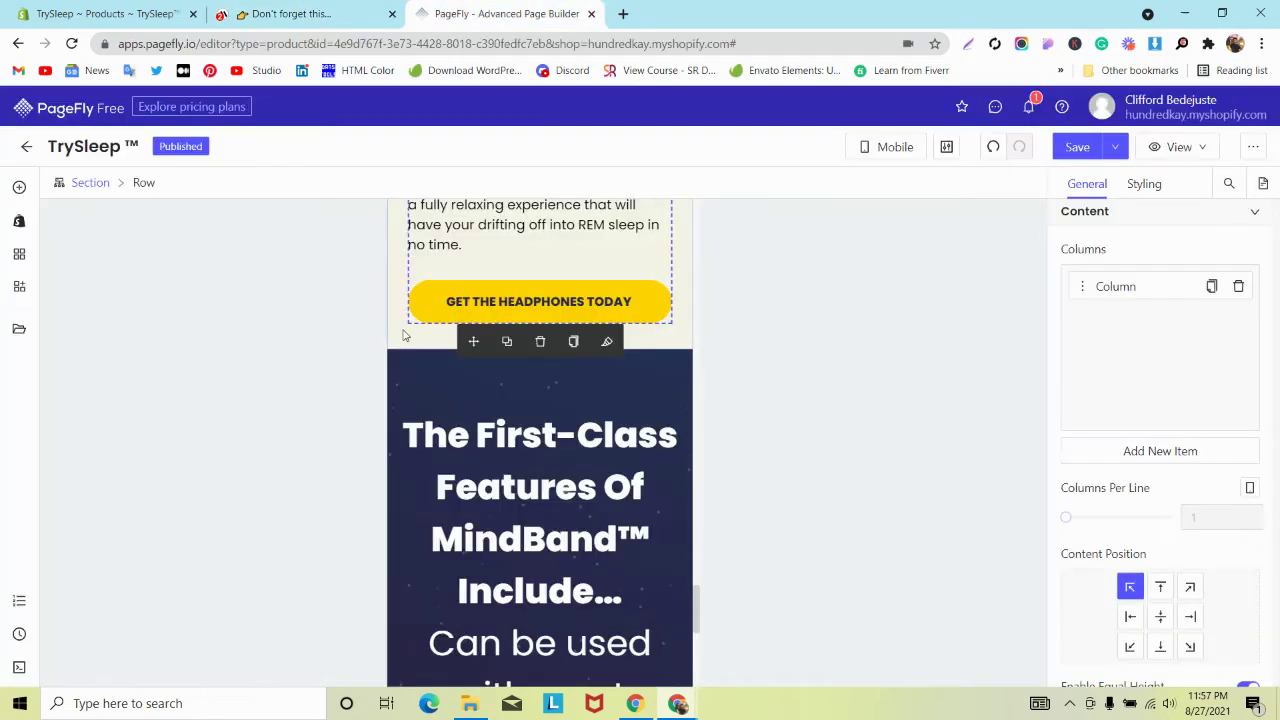
scroll(402, 335, down, 2)
click(497, 325)
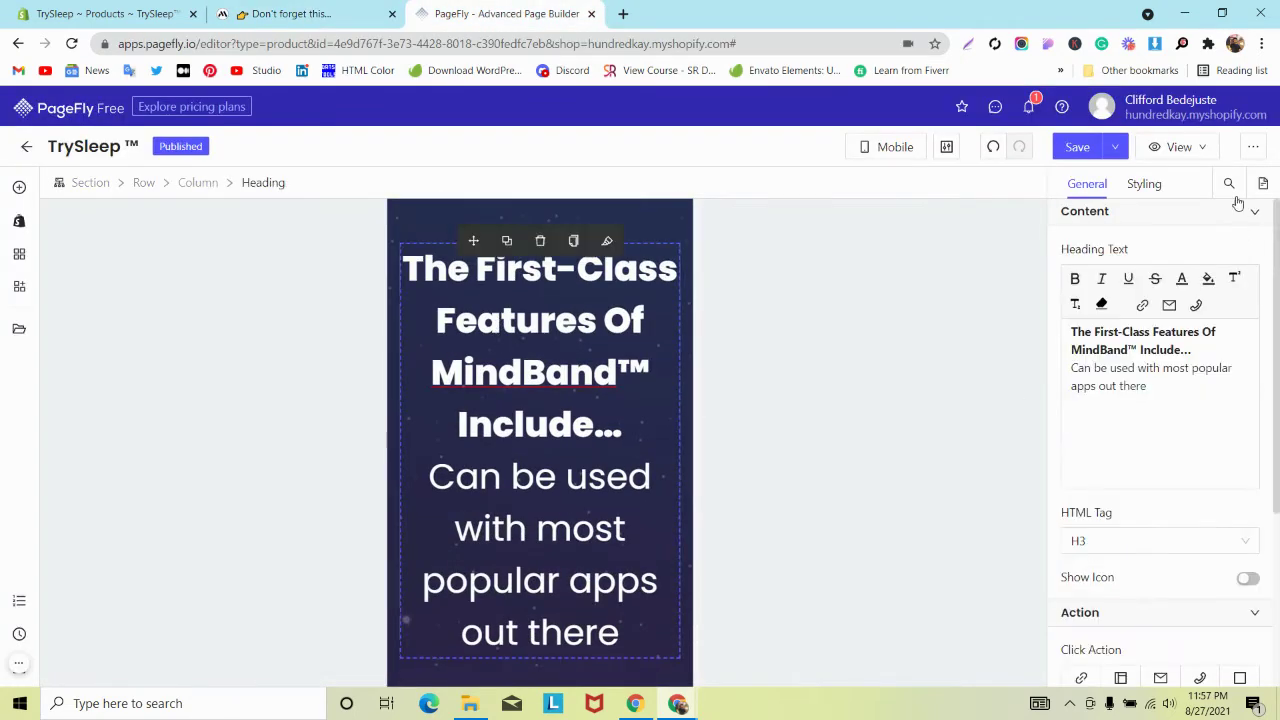
click(1144, 183)
scroll(1222, 484, down, 1)
scroll(1214, 600, down, 3)
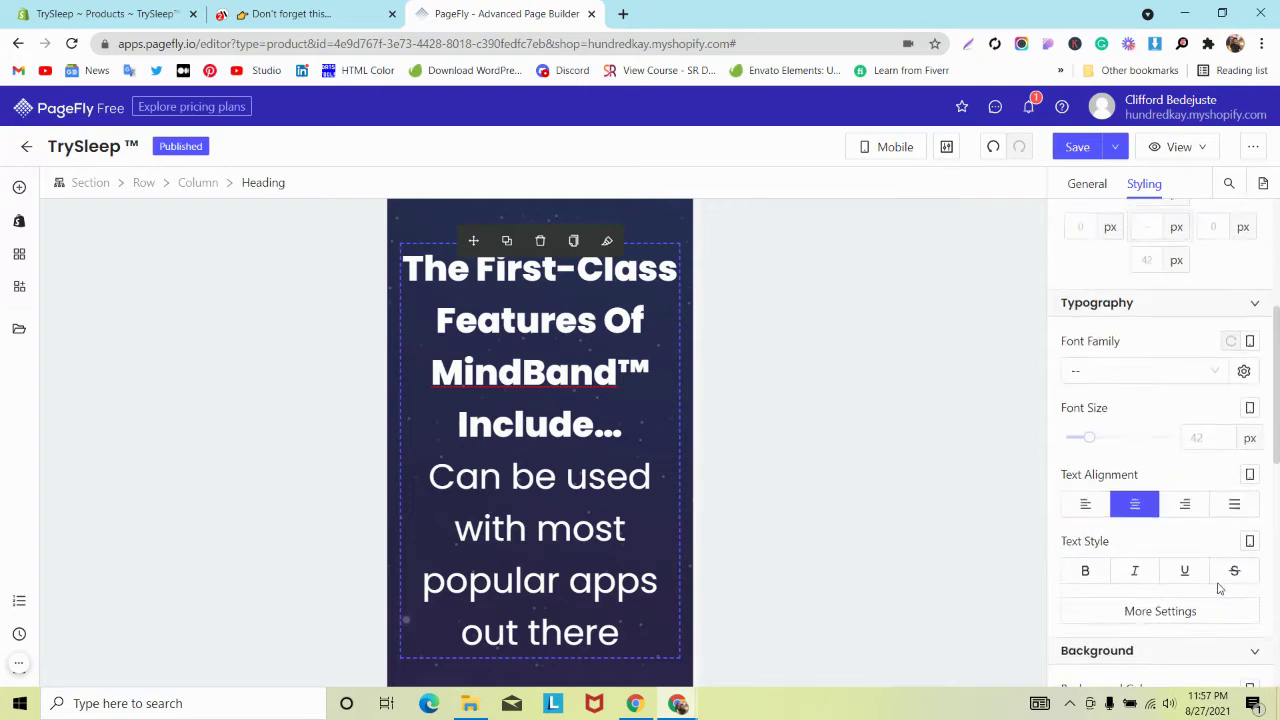
text(20)
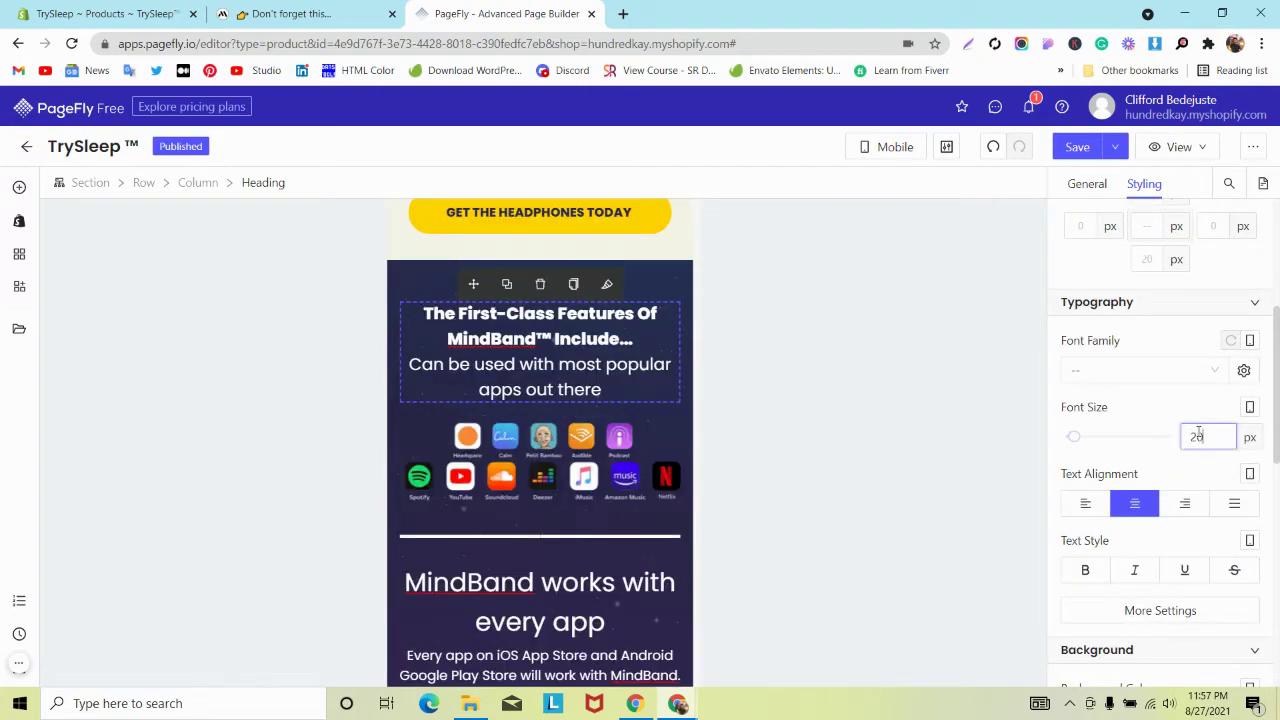
scroll(534, 476, down, 1)
scroll(534, 476, up, 3)
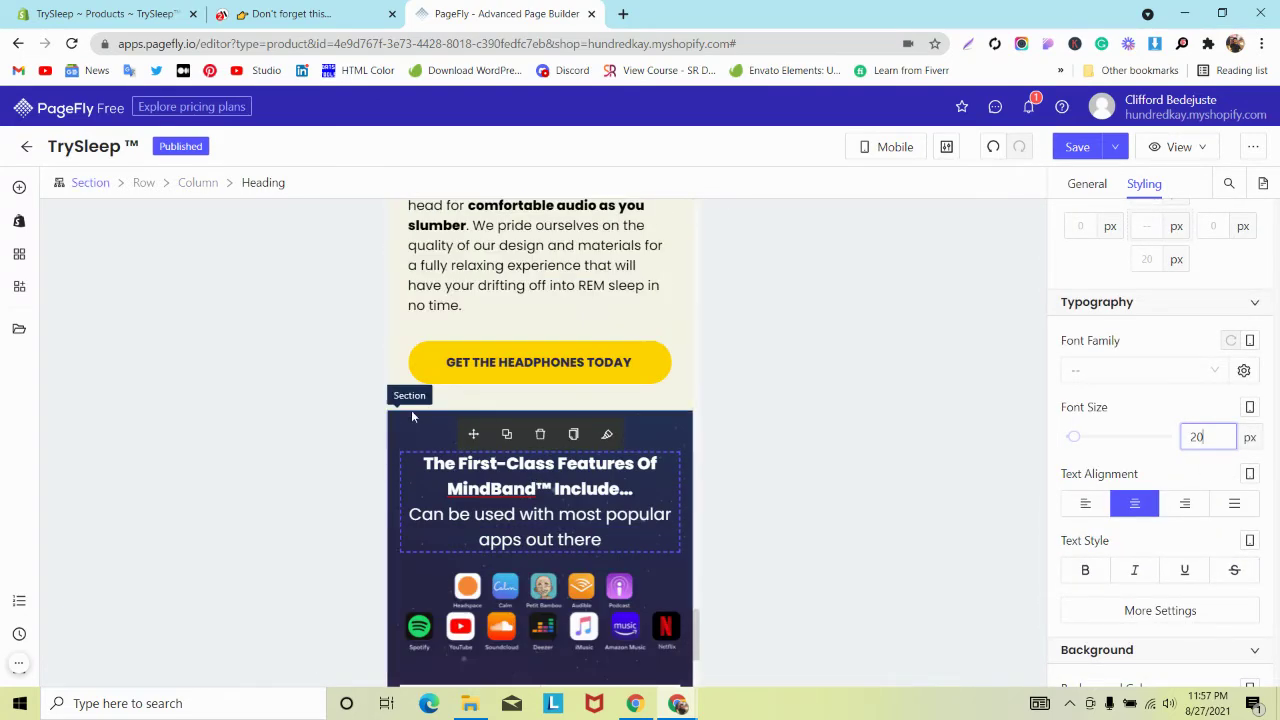
Set the column spacing of the row holding the "The First-Class Features" heading and app logos to 0
click(411, 410)
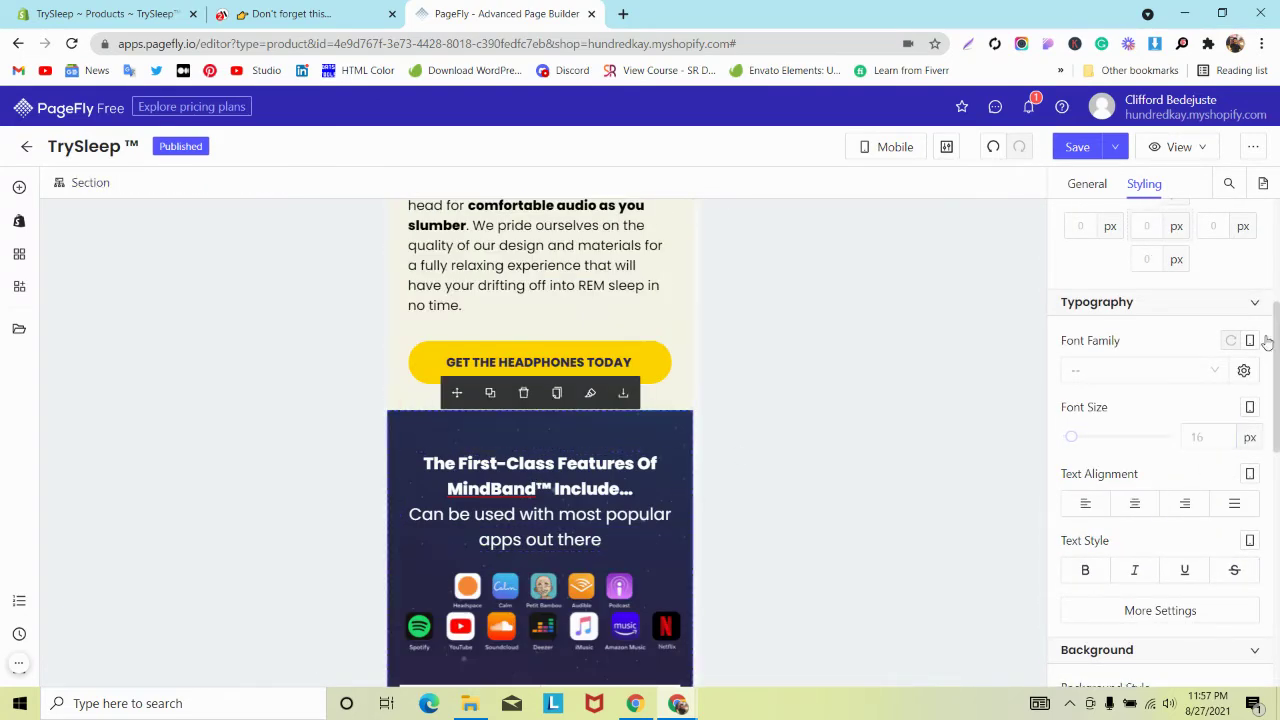
click(490, 443)
click(143, 183)
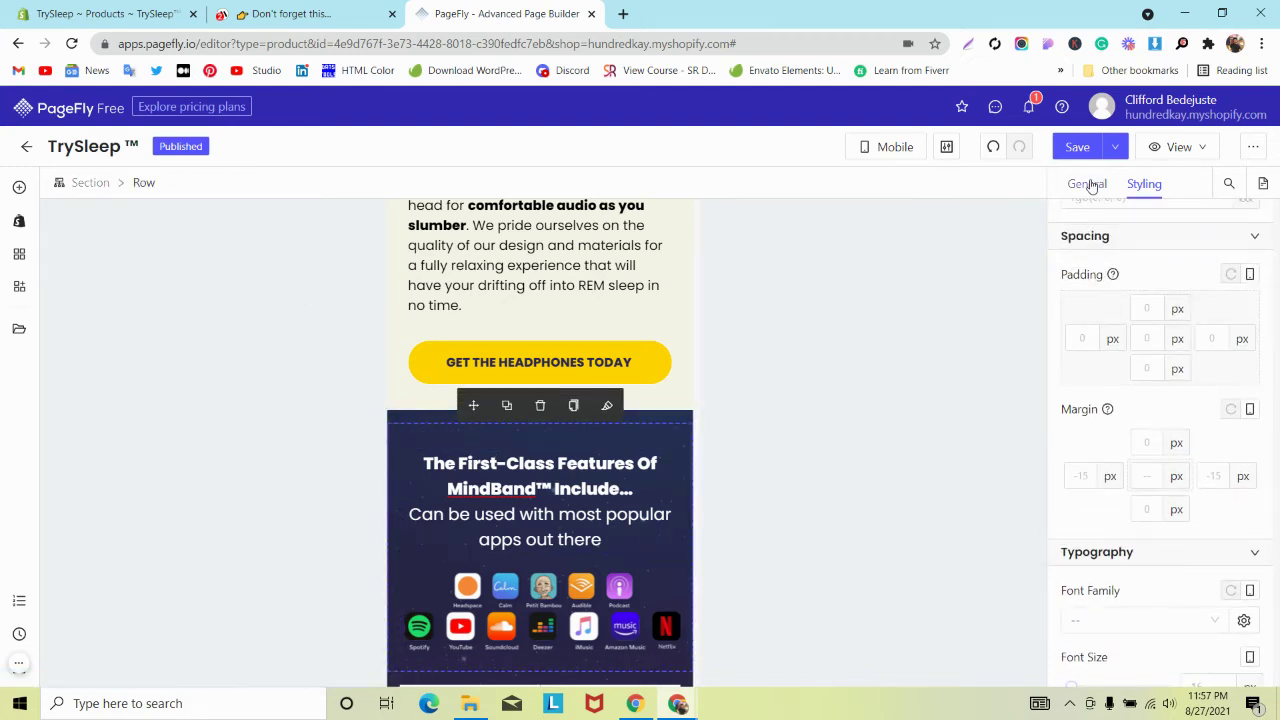
click(1087, 184)
double_click(1197, 414)
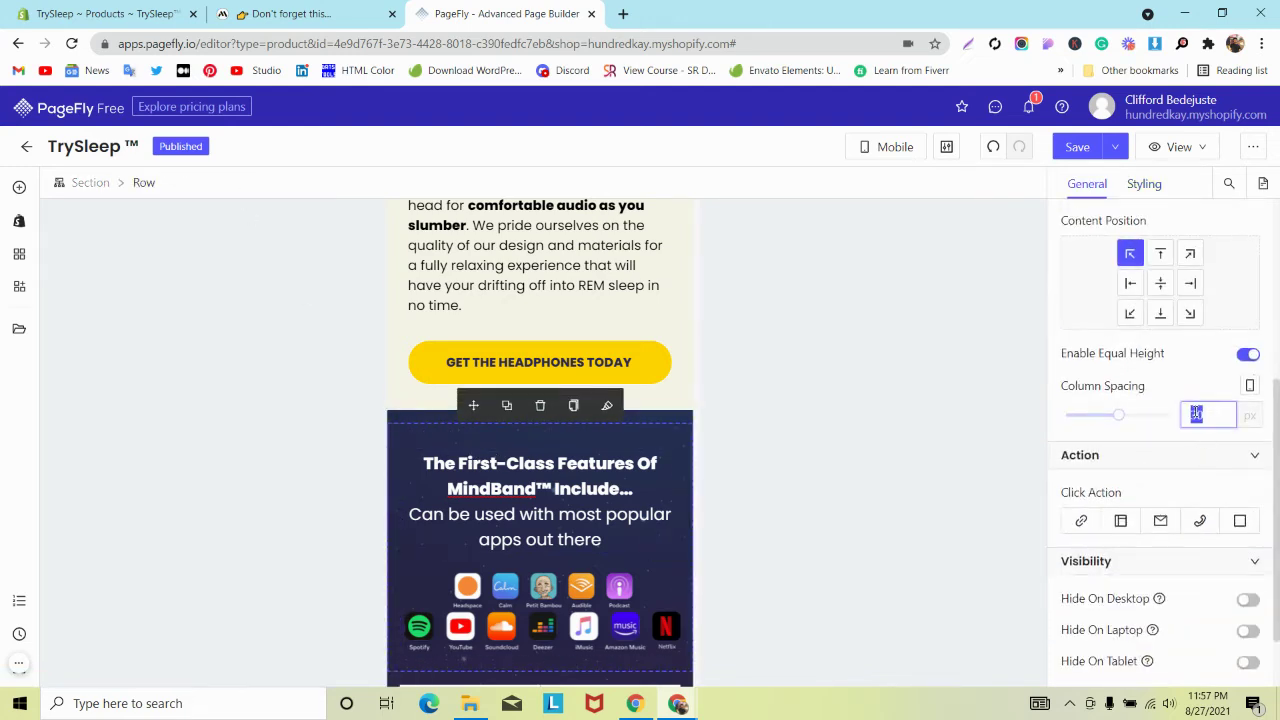
text(0)
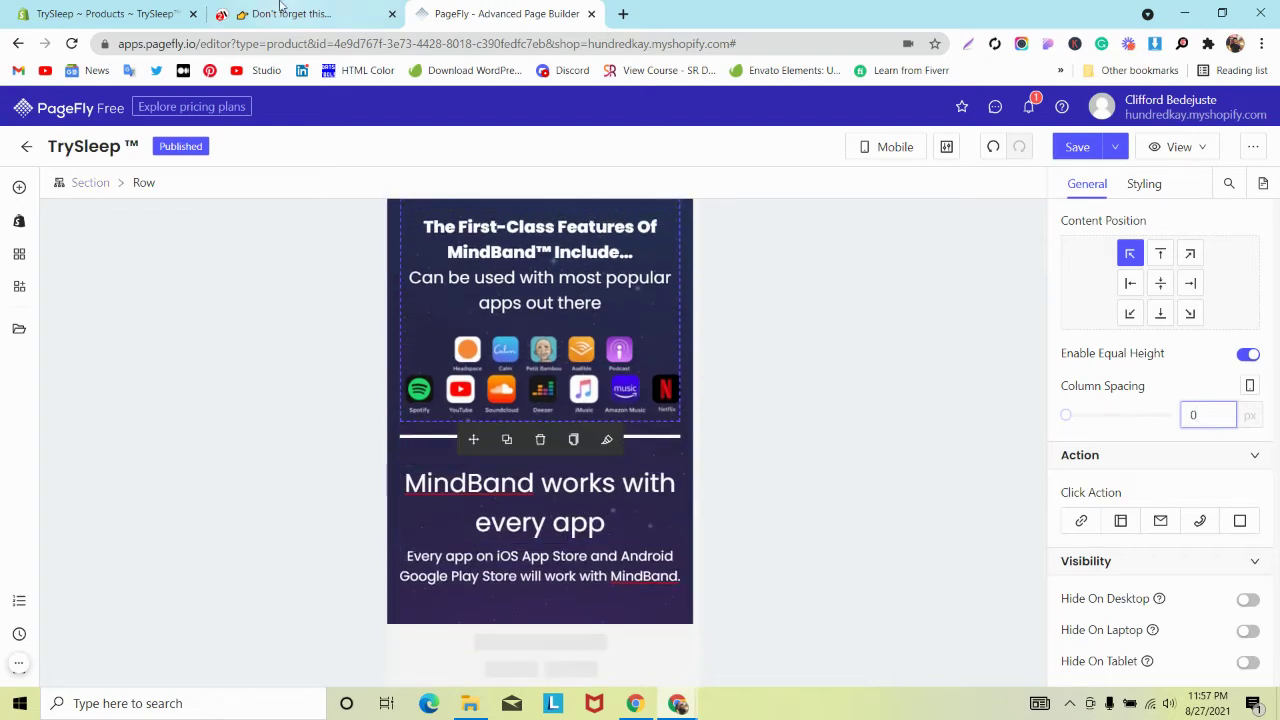
Compare with the reference page and inspect the mobile styles of its "MindBand works with every app" heading and the paragraph below it
click(280, 13)
scroll(349, 289, down, 1)
click(505, 13)
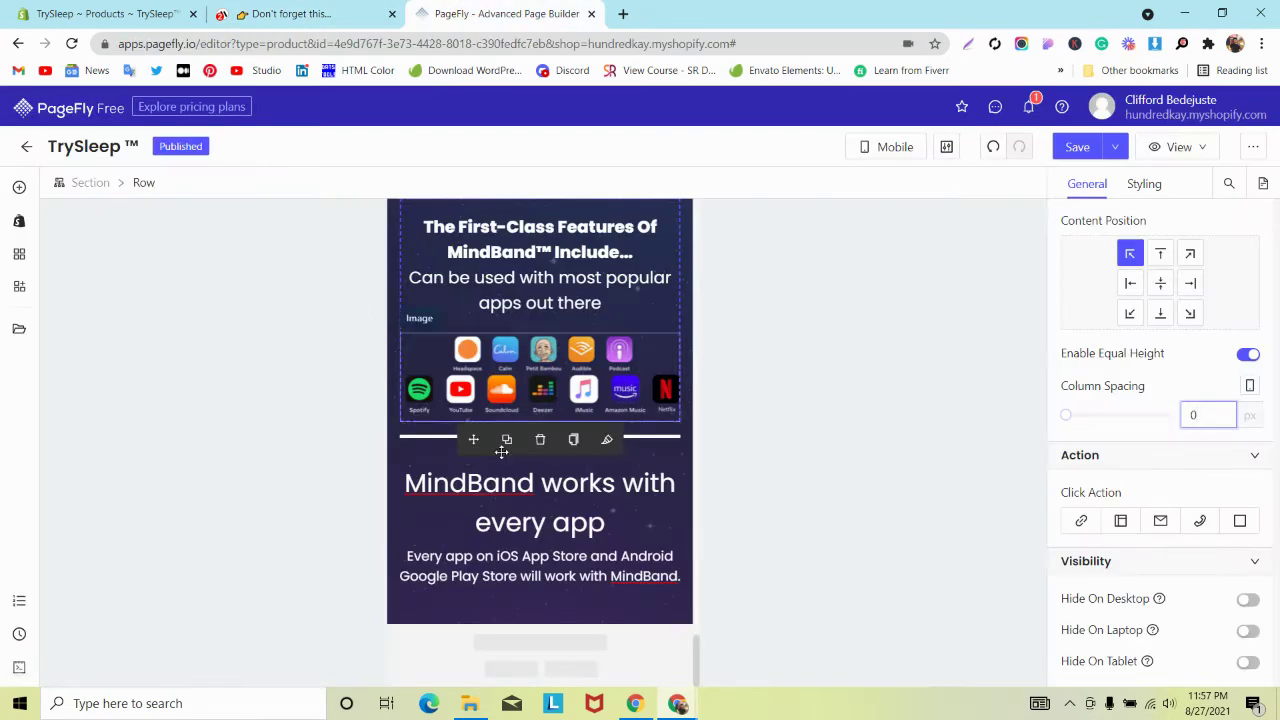
click(310, 14)
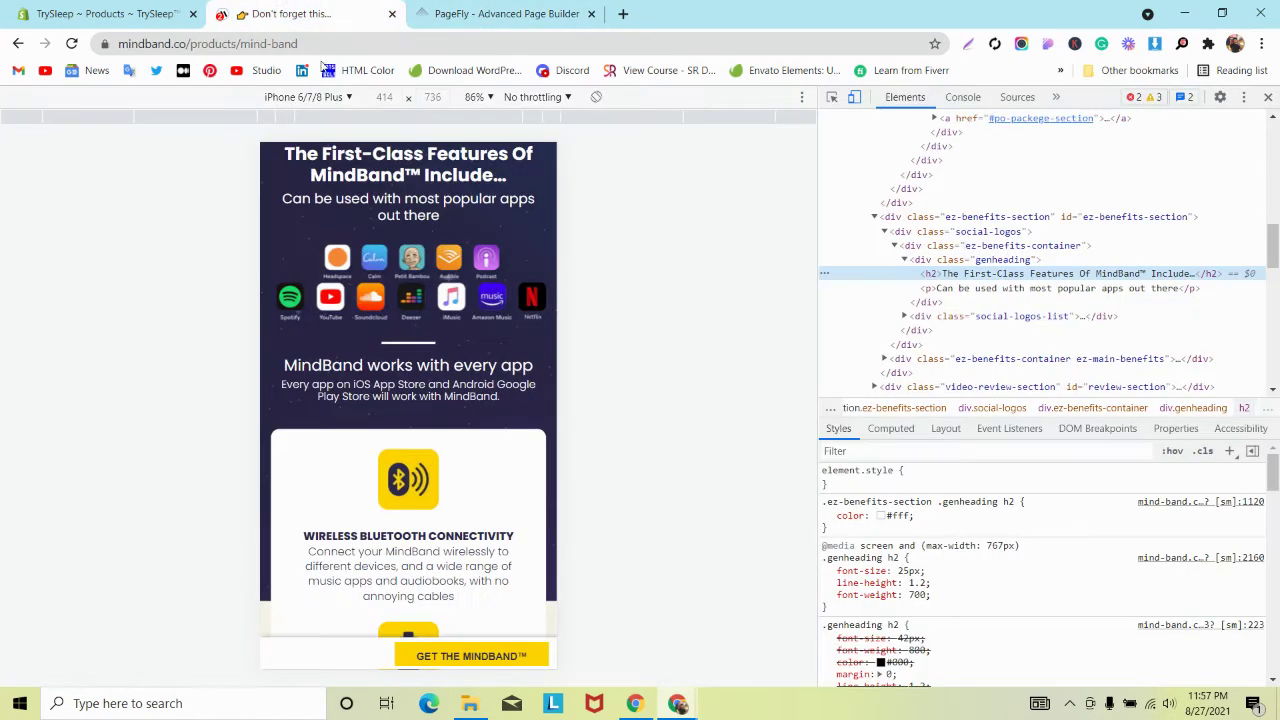
click(831, 97)
click(434, 366)
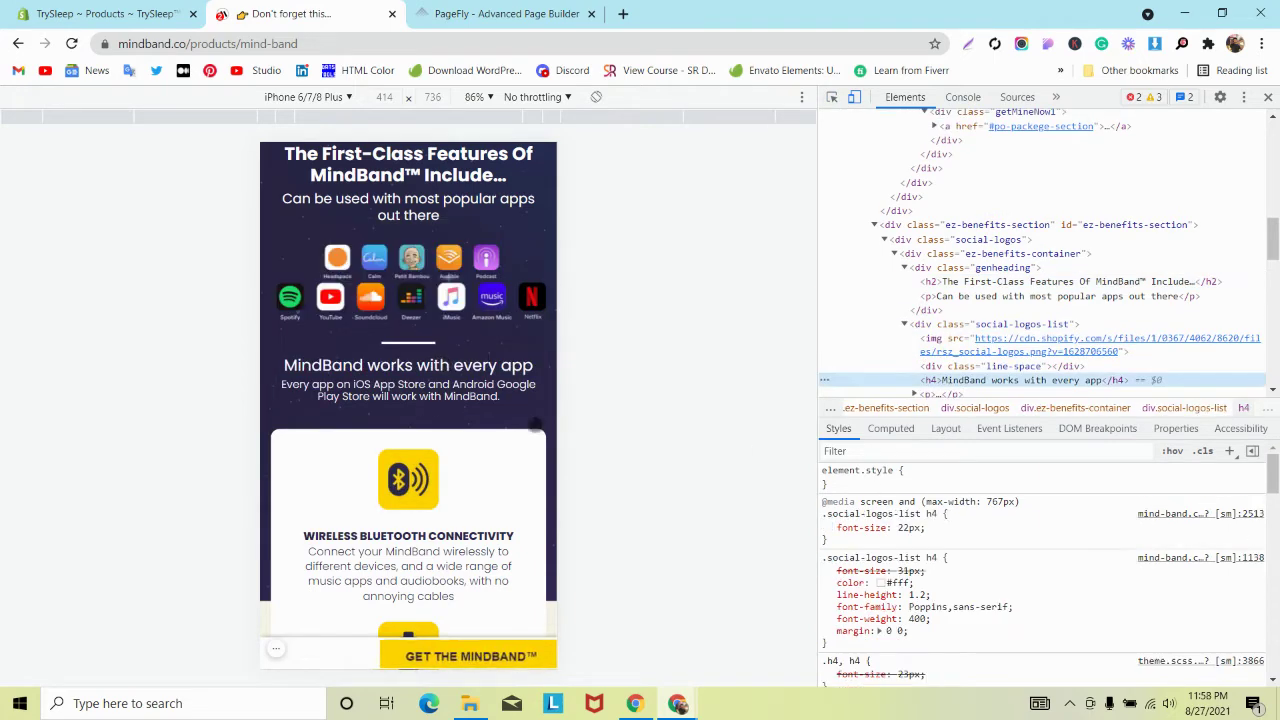
click(831, 97)
click(476, 394)
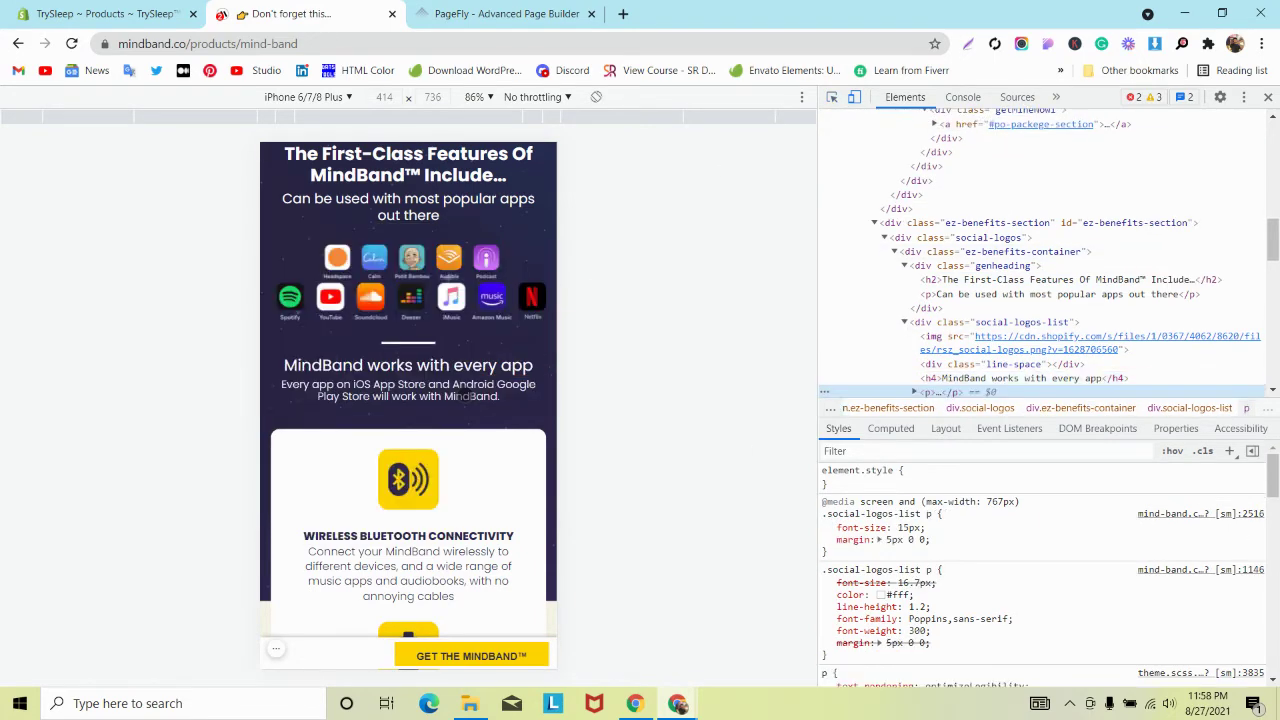
Back in the PageFly editor, set the "MindBand works with every app" heading's font size to 22 px and the paragraph below it to 14 px
click(486, 13)
click(540, 490)
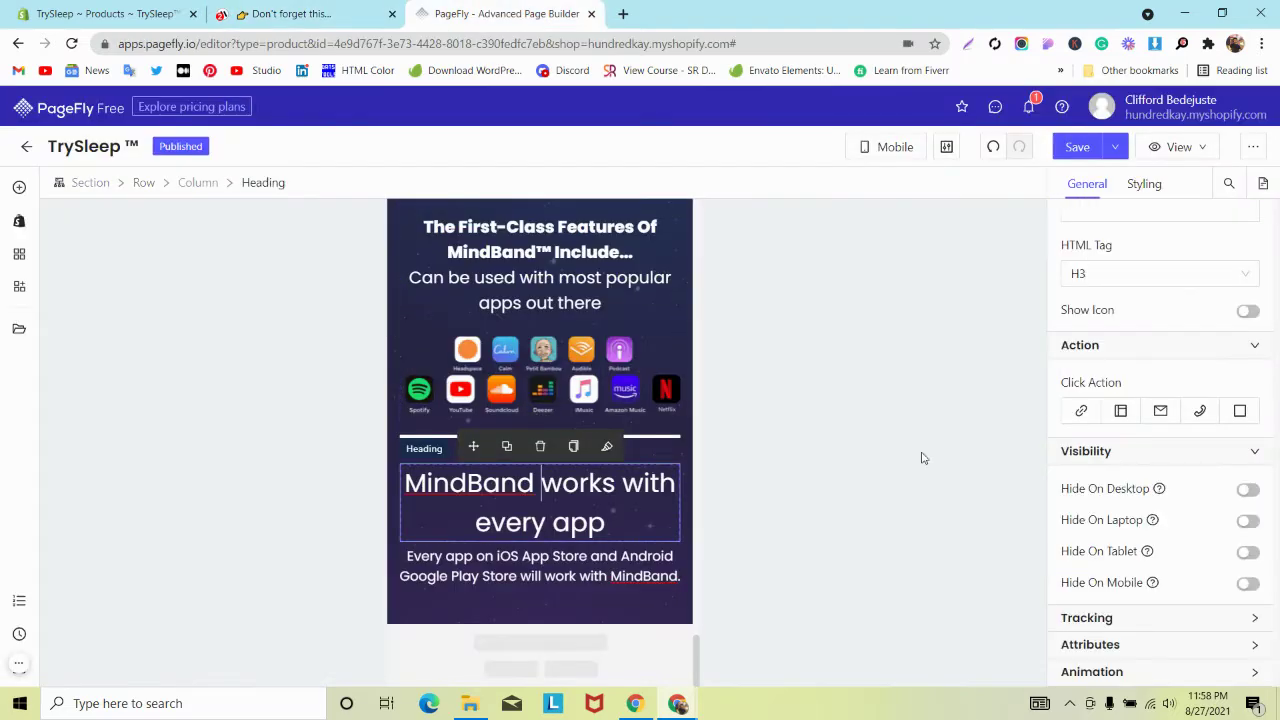
click(1145, 183)
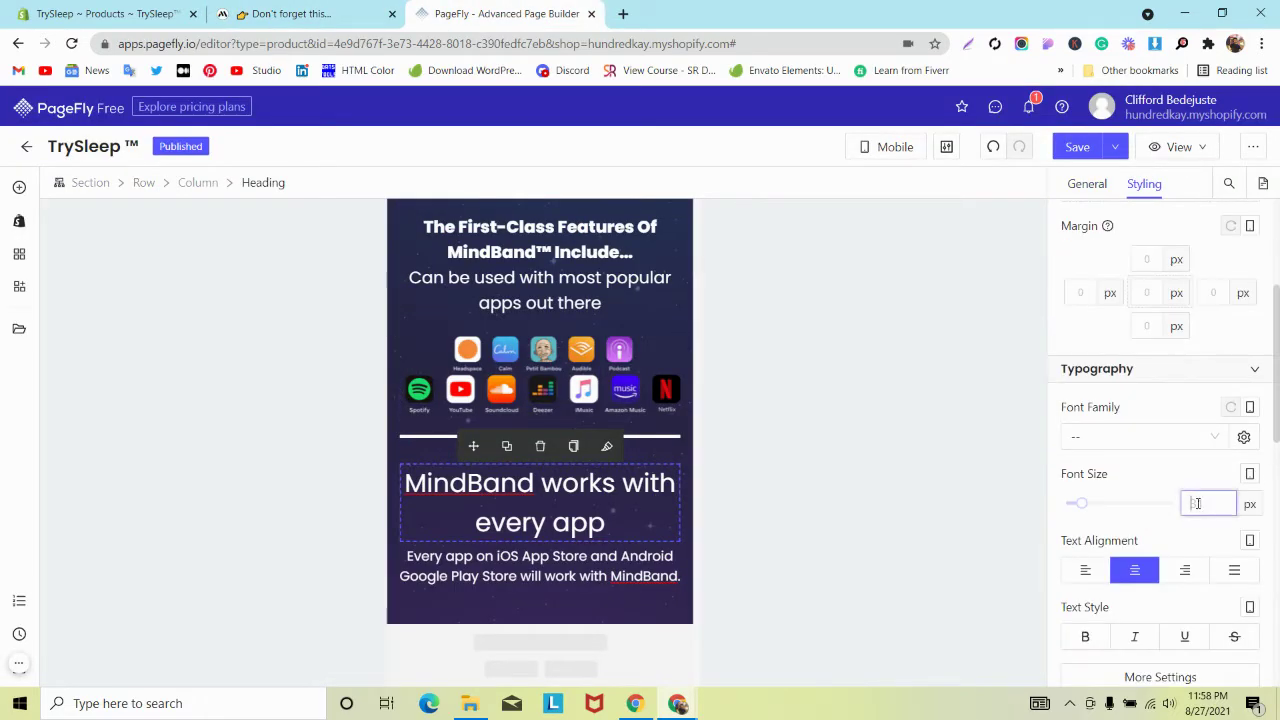
text(22)
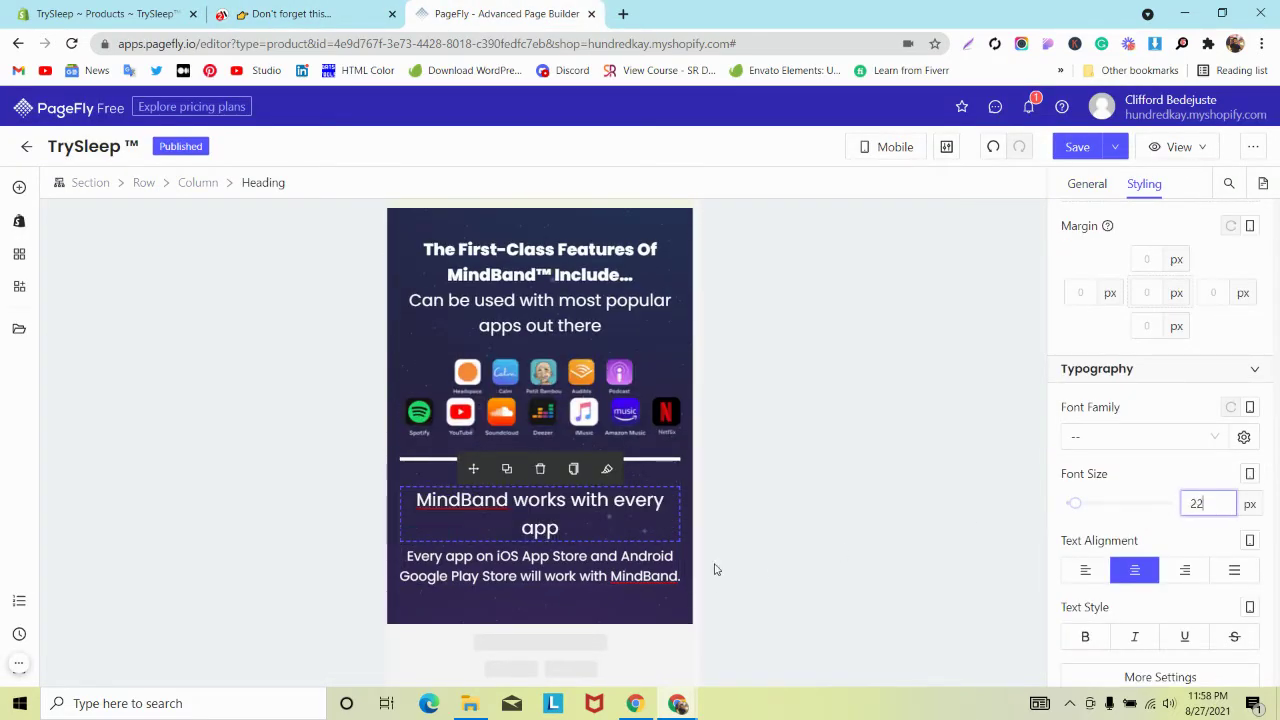
click(600, 585)
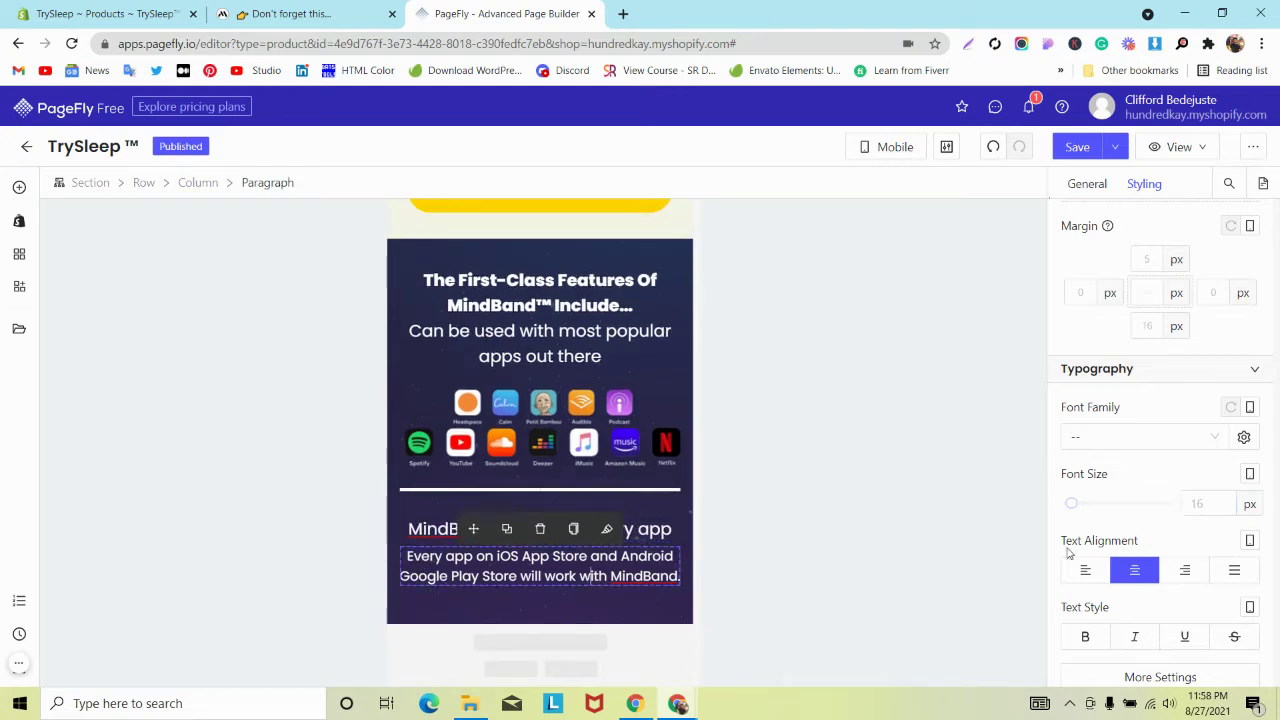
text(14)
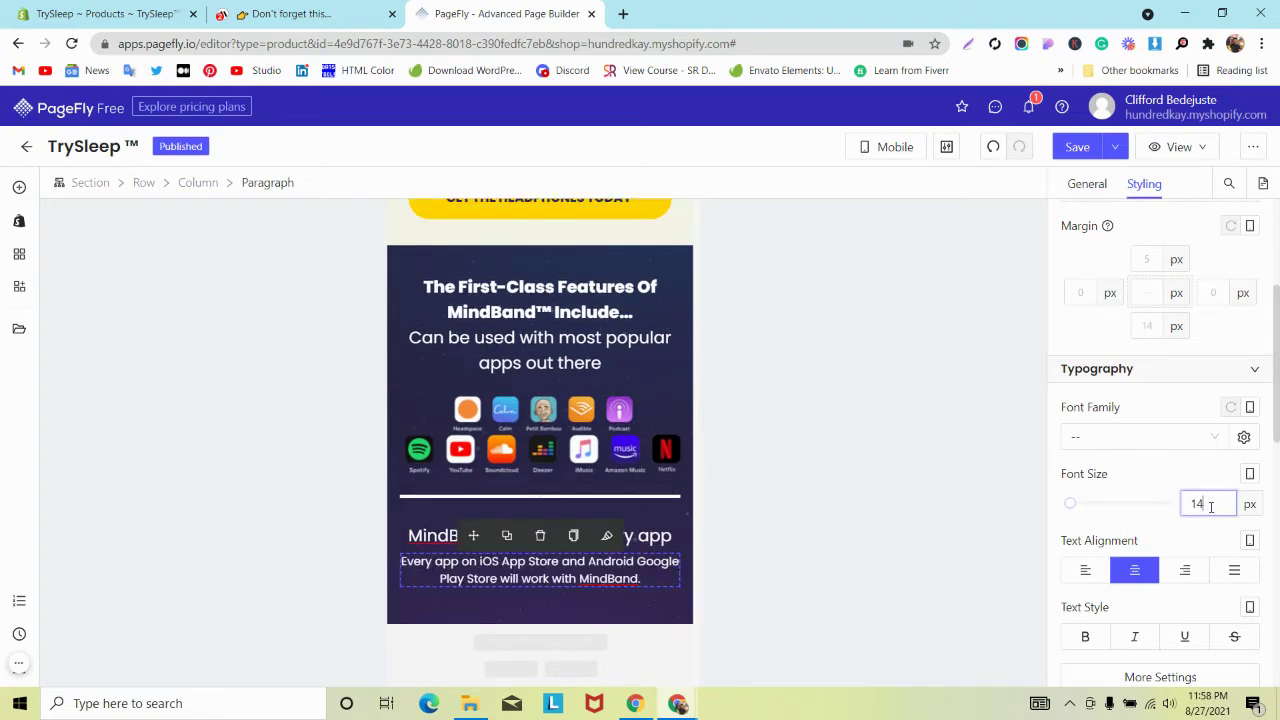
Compare the divider with the reference page and add the custom CSS "width: 30%" to the row containing the white divider line
click(552, 494)
scroll(1189, 391, down, 6)
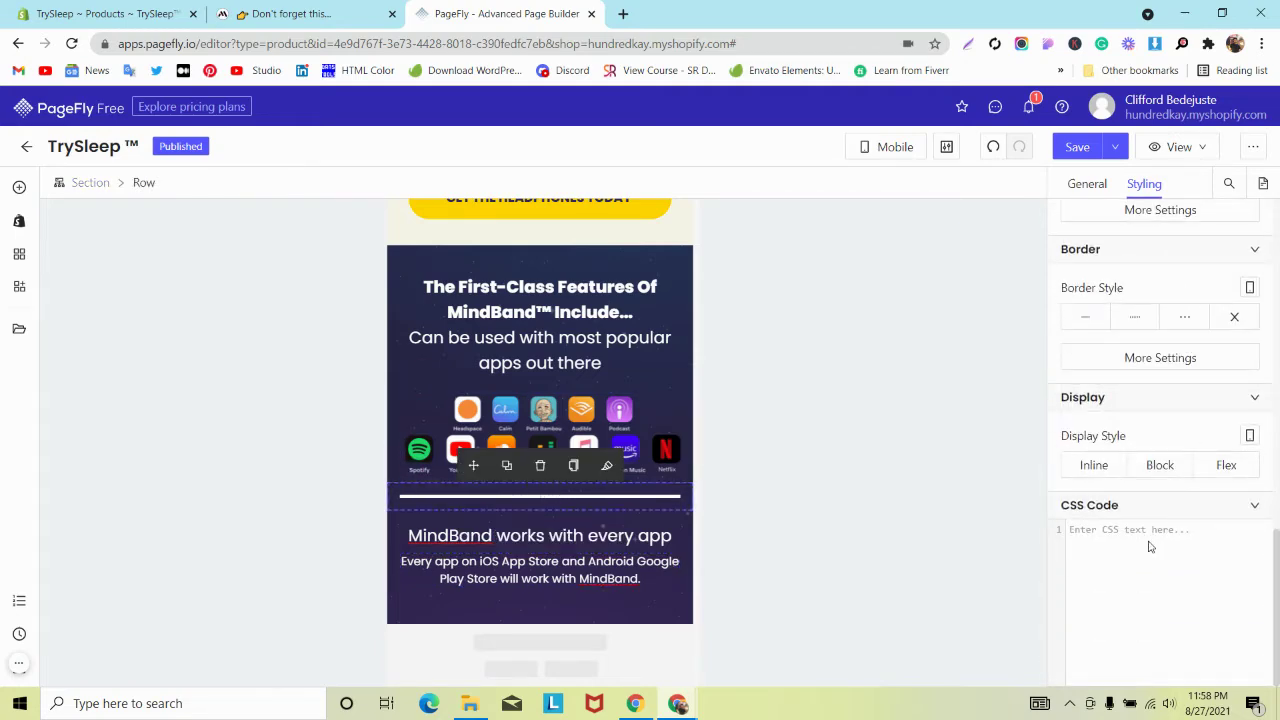
click(1149, 546)
click(291, 13)
click(476, 12)
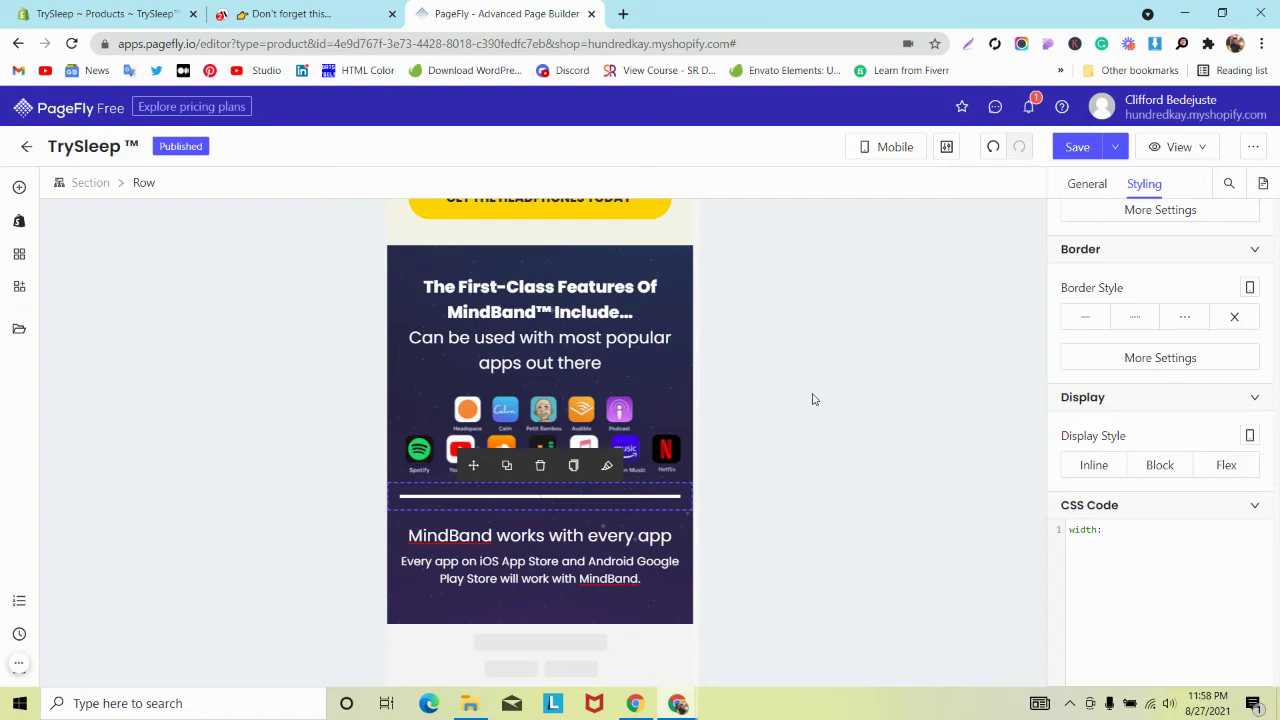
text(width: 30%)
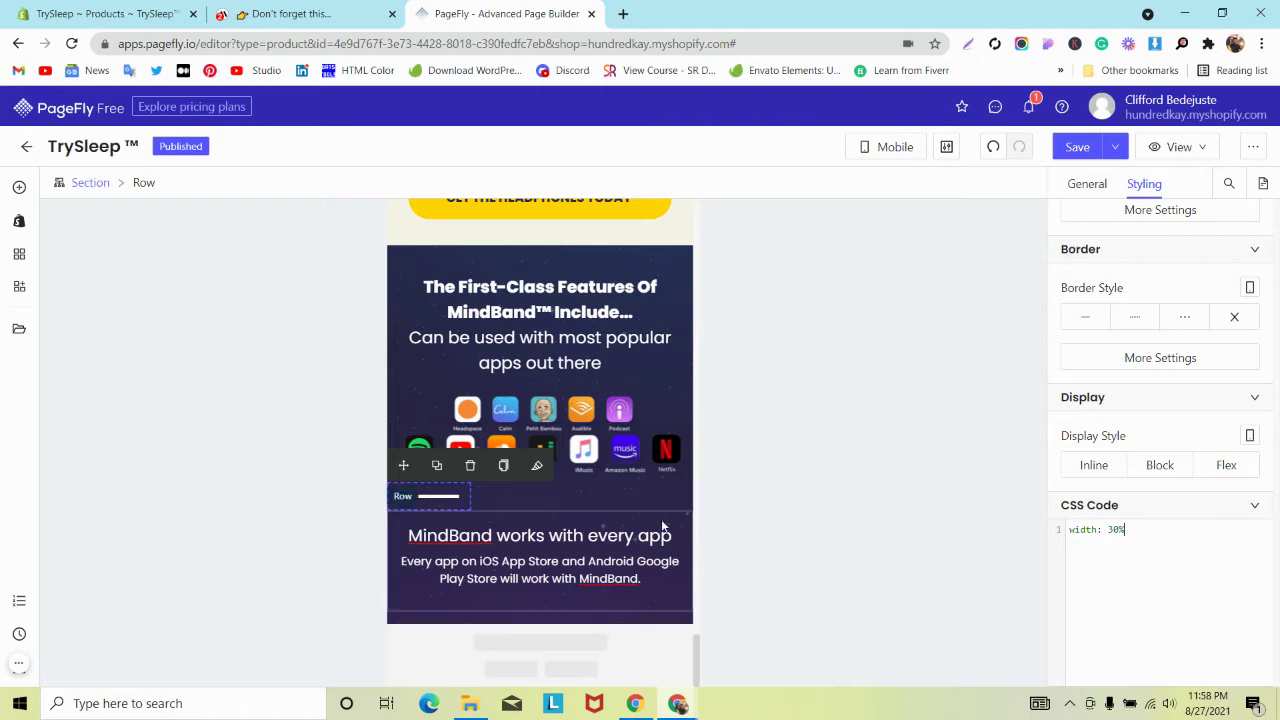
Try to center the divider line by setting the text alignment of its whole section to center
click(668, 490)
scroll(1222, 320, up, 8)
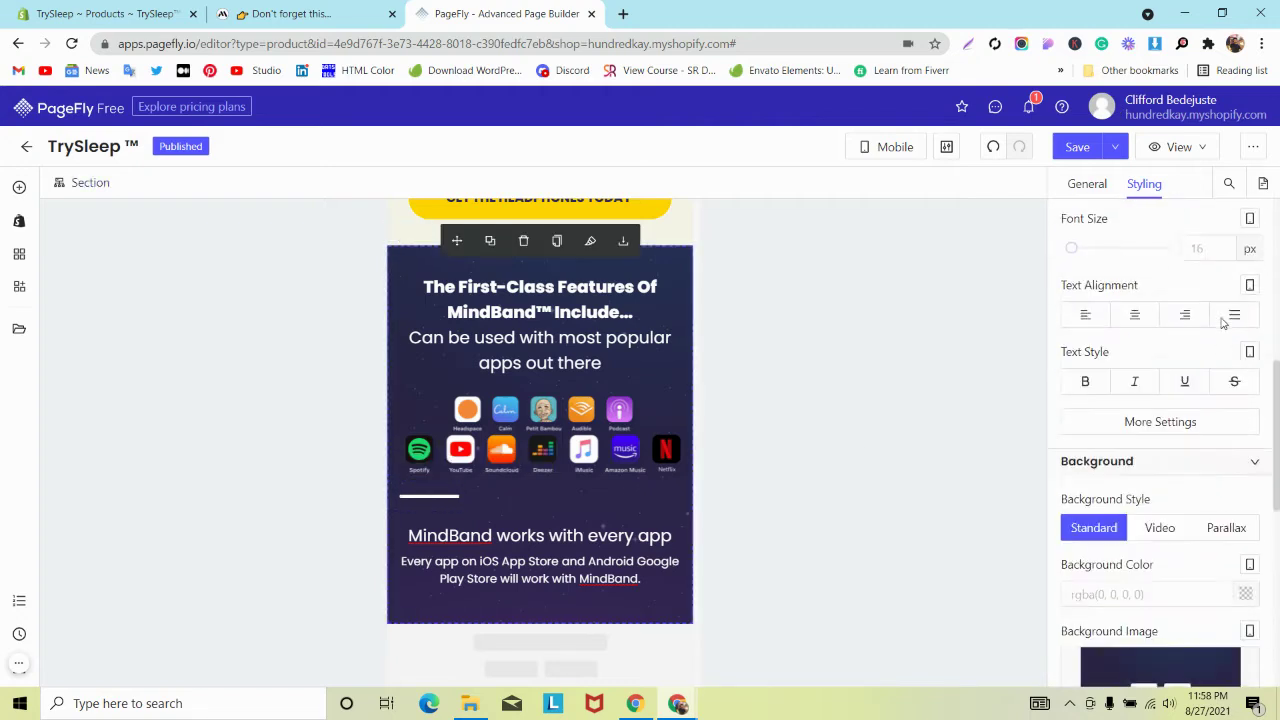
click(1134, 567)
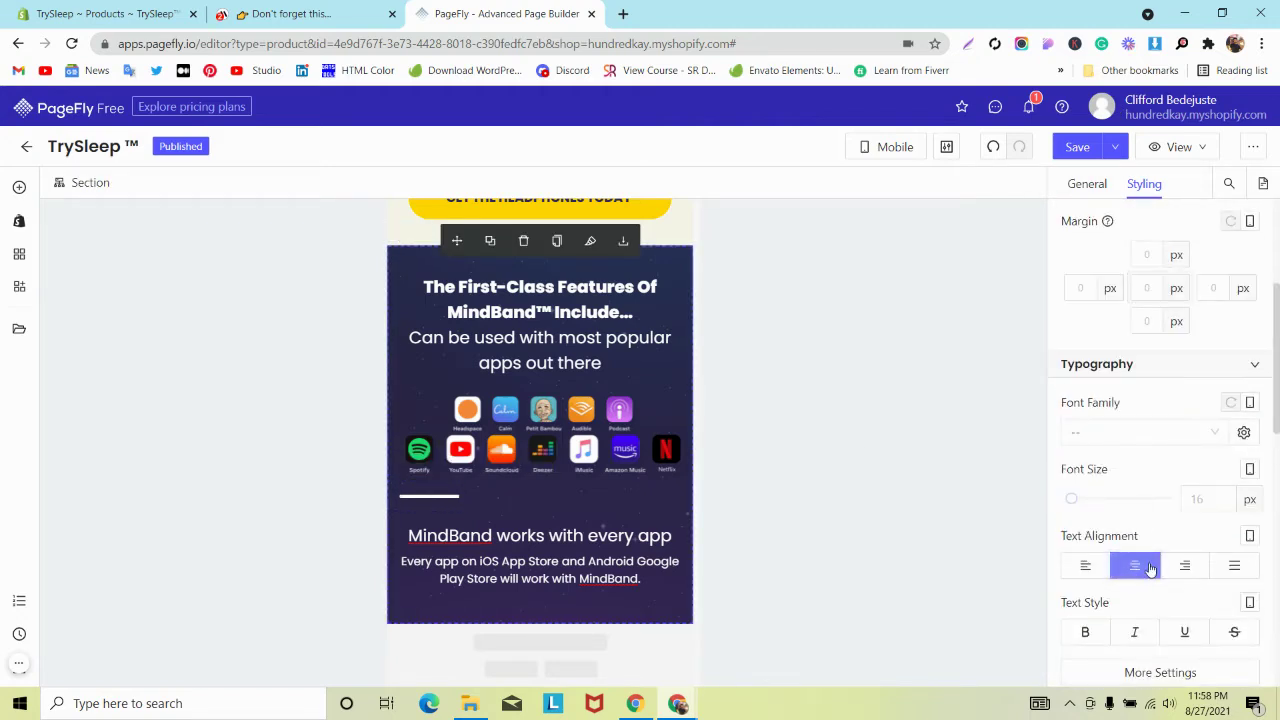
Set the text alignment of the row containing the white divider line to center
click(450, 500)
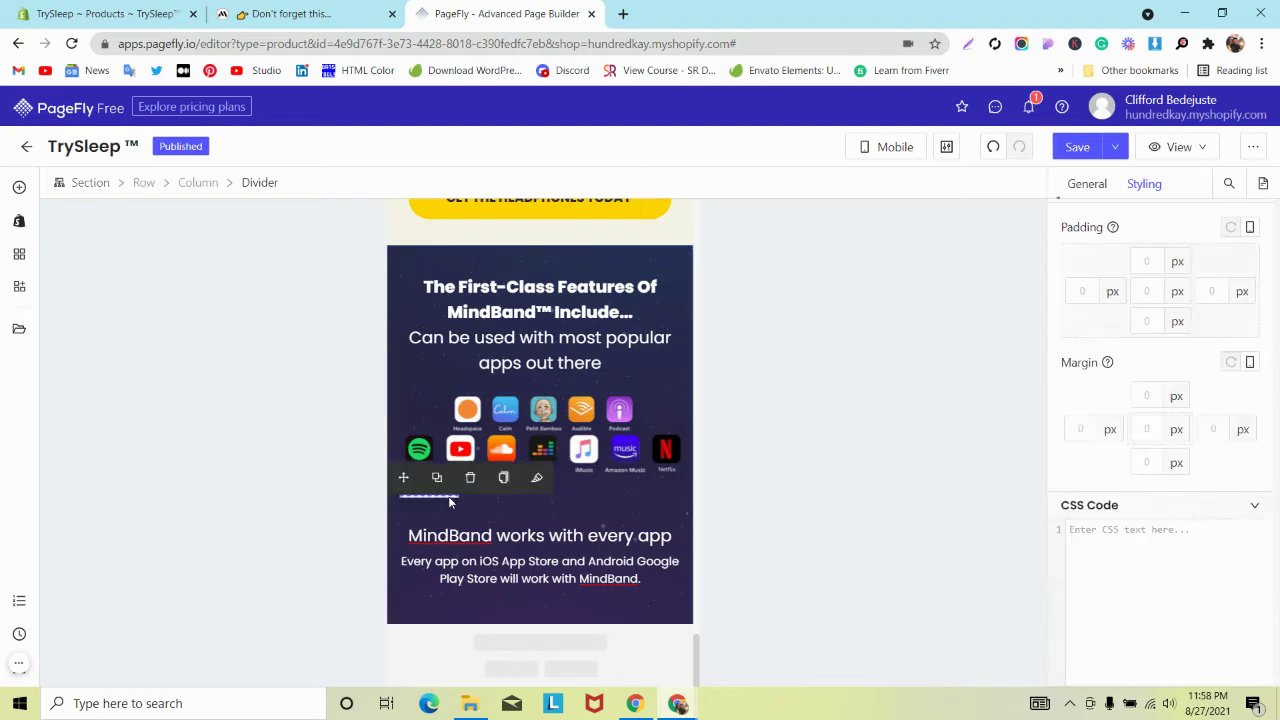
click(469, 505)
scroll(1186, 334, down, 4)
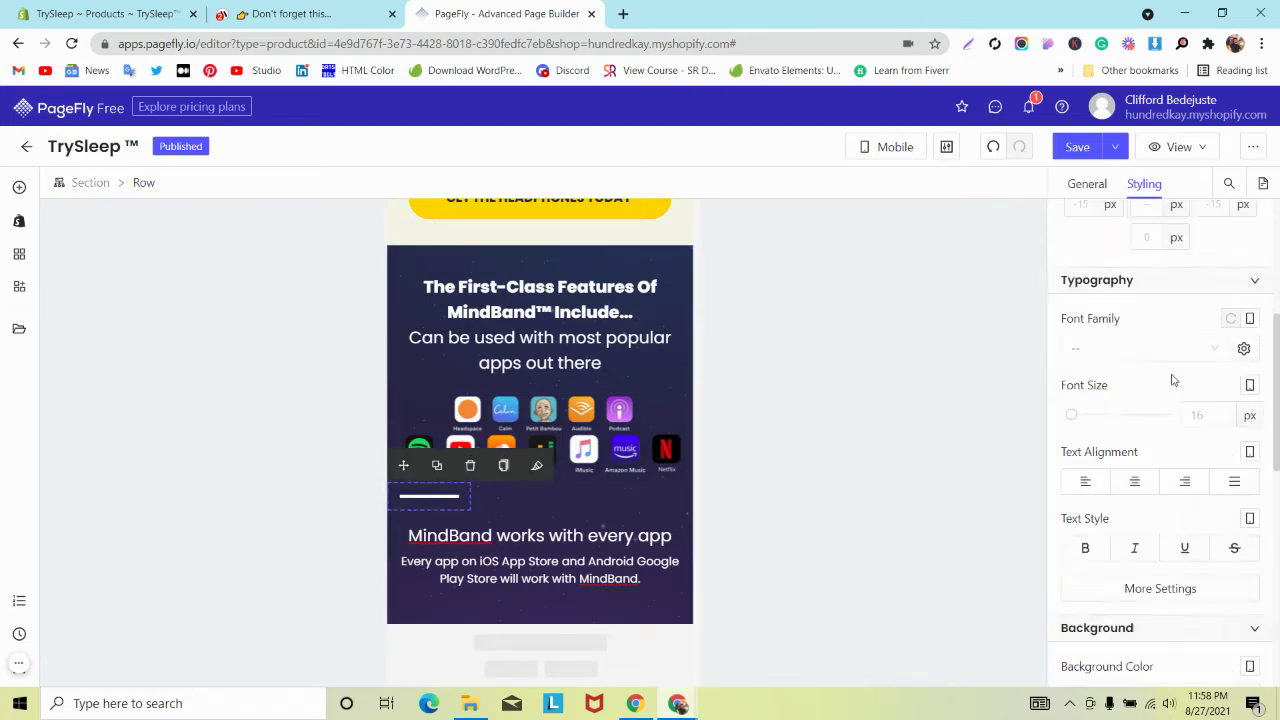
click(1146, 403)
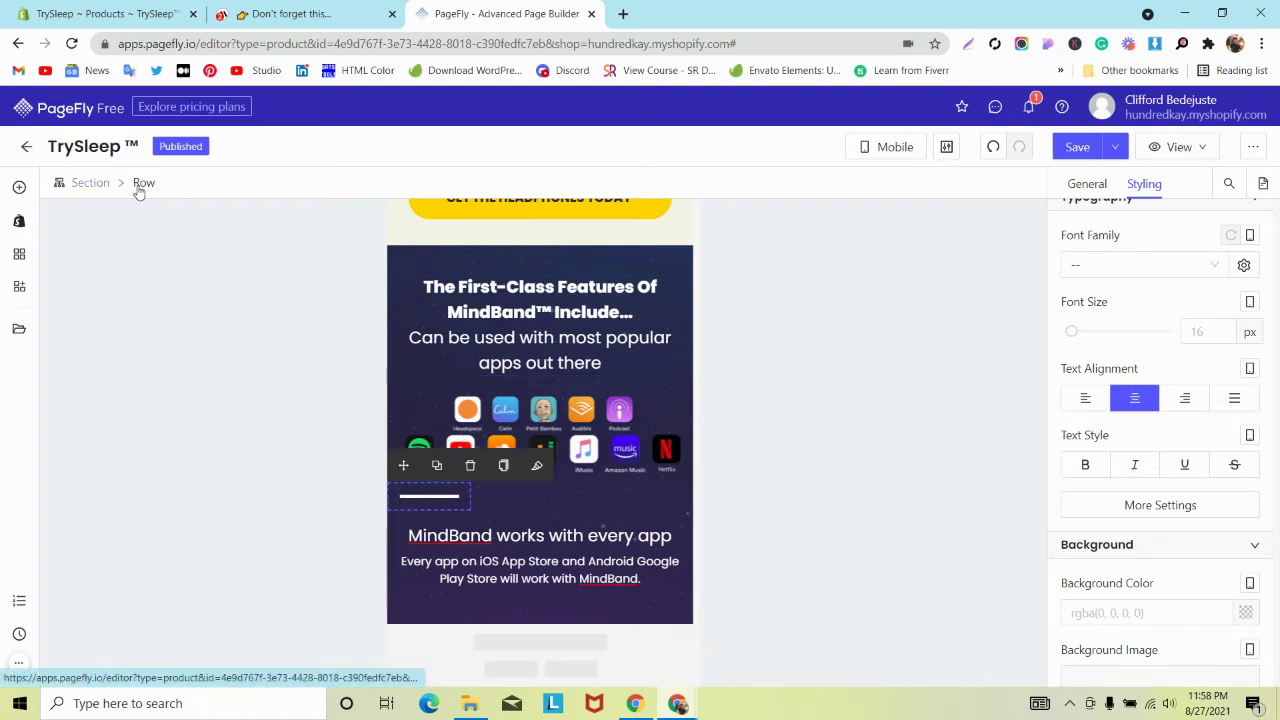
click(517, 495)
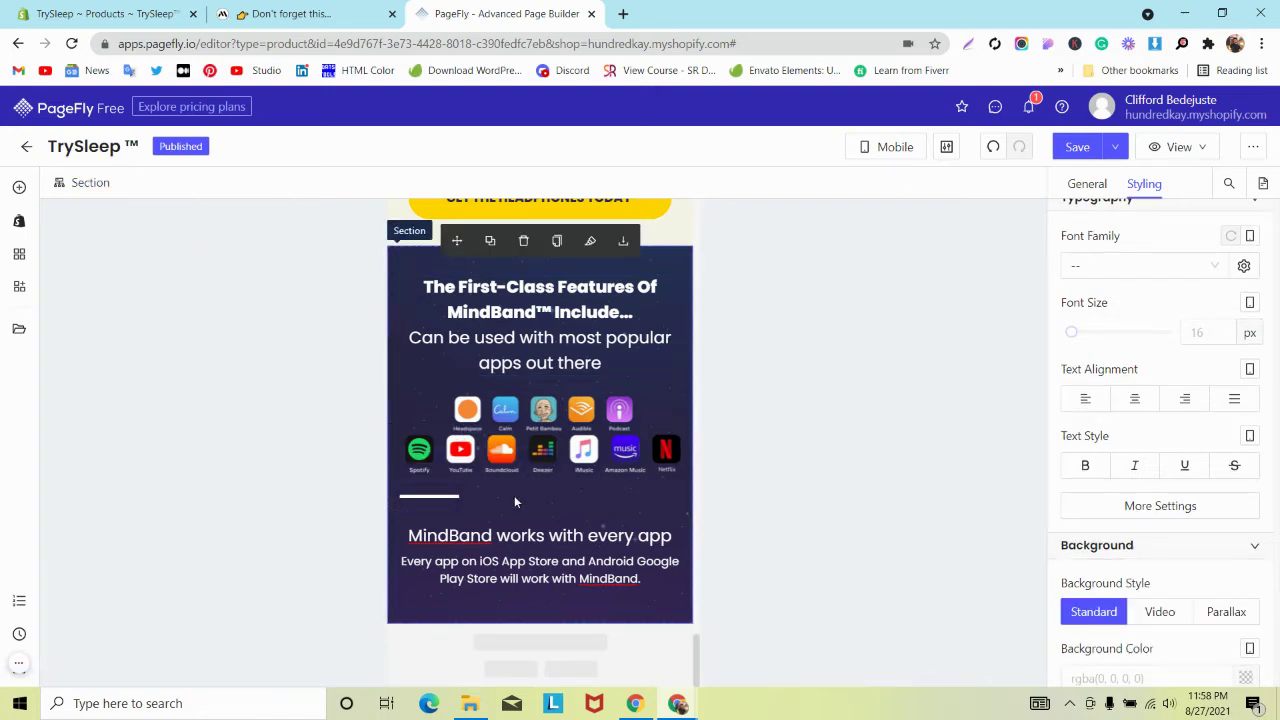
Try adding a one-column layout row beneath the white divider line and set its column spacing to 0
click(455, 497)
scroll(1125, 413, up, 1)
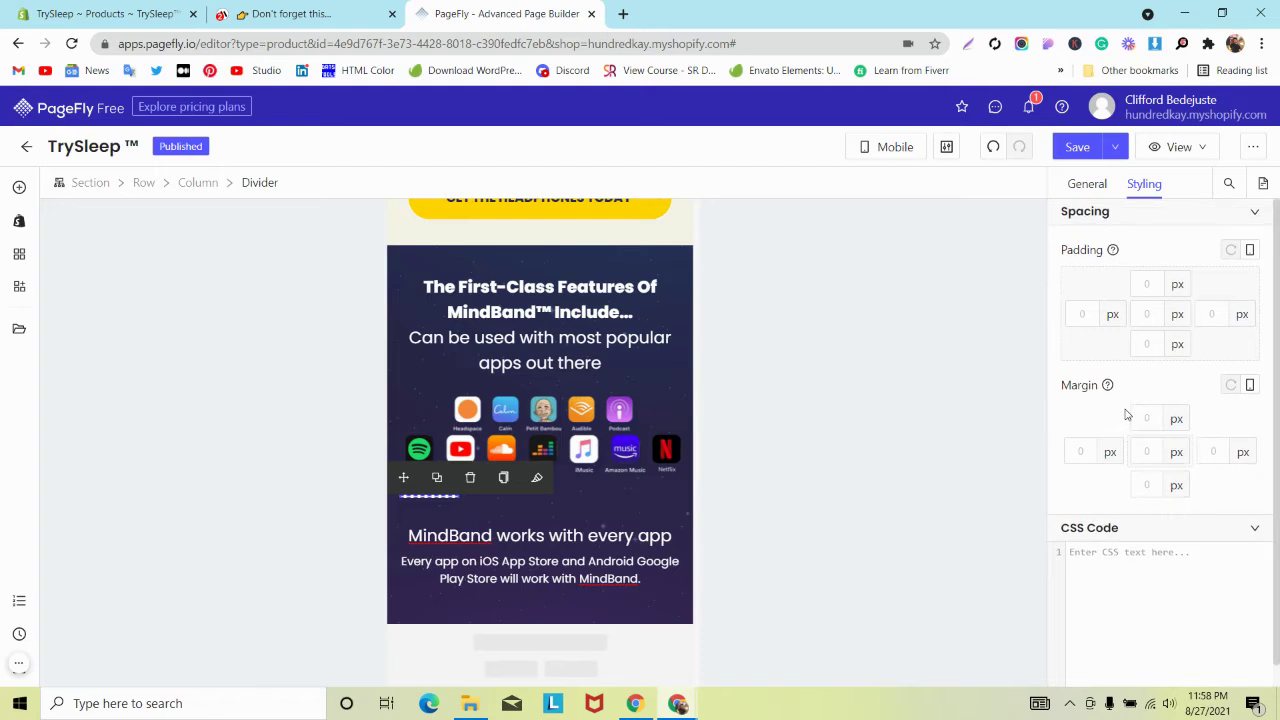
click(19, 187)
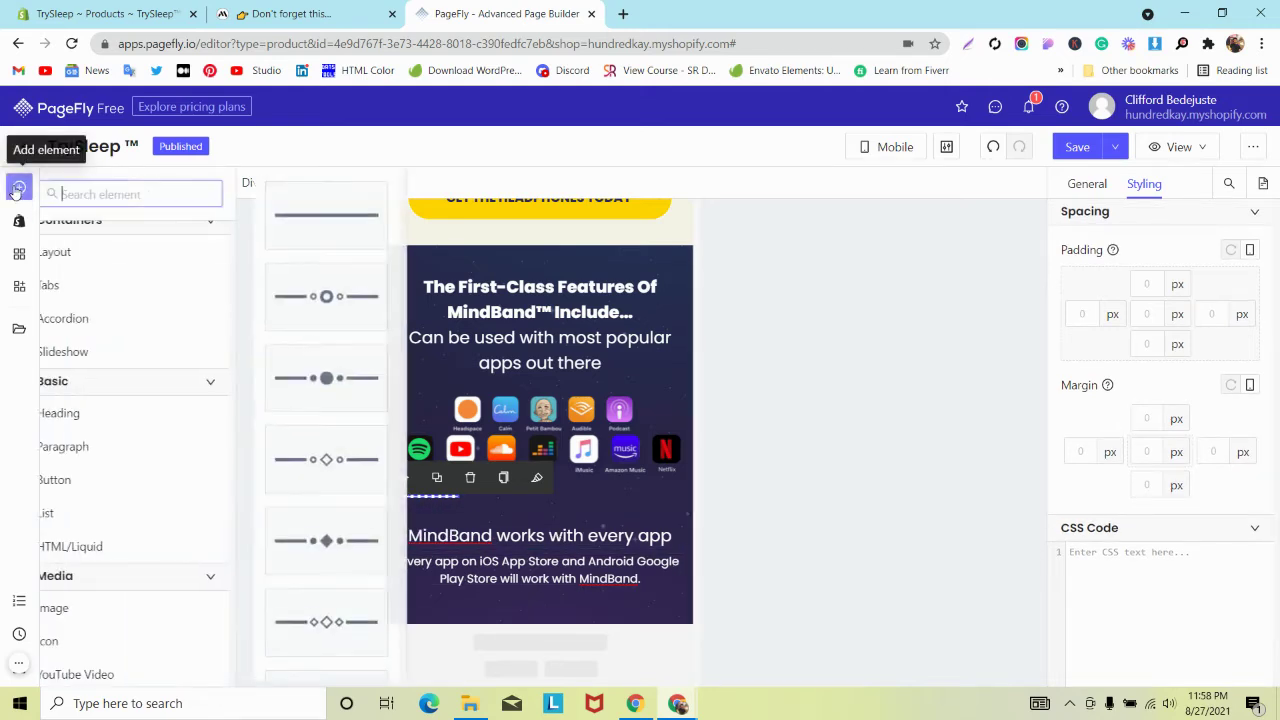
click(155, 271)
drag(414, 371, 489, 514)
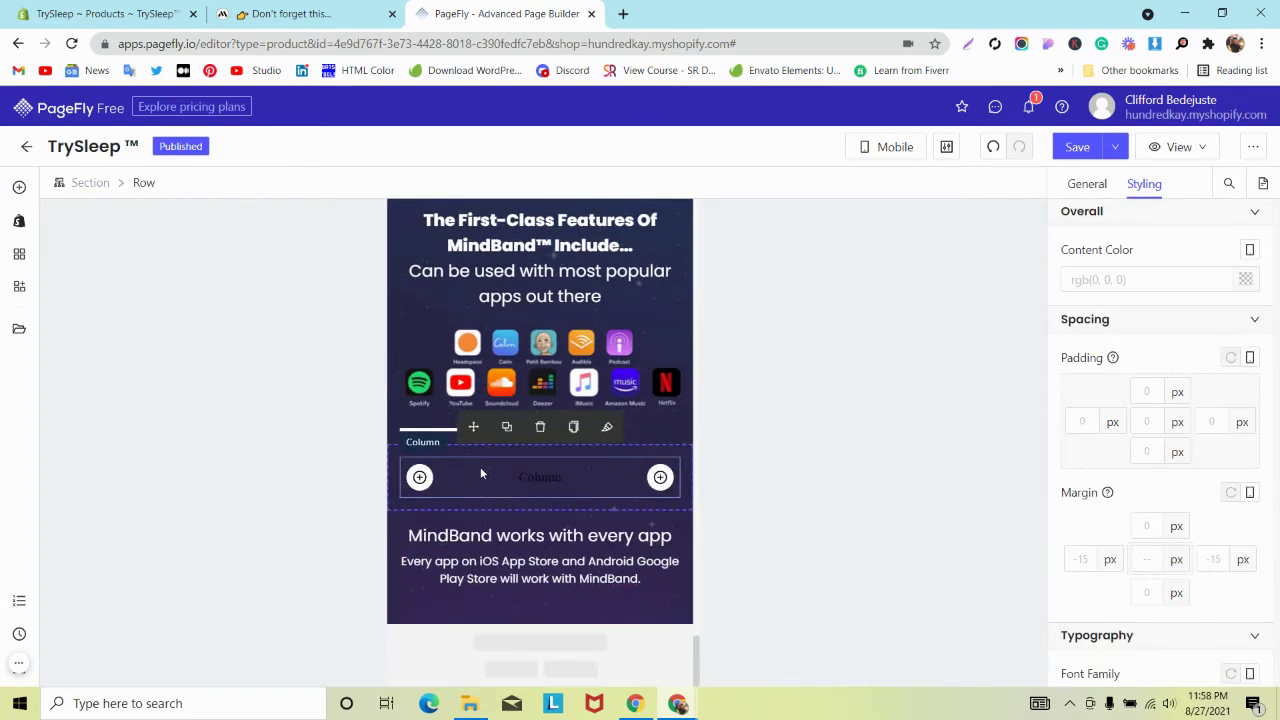
click(574, 466)
click(148, 183)
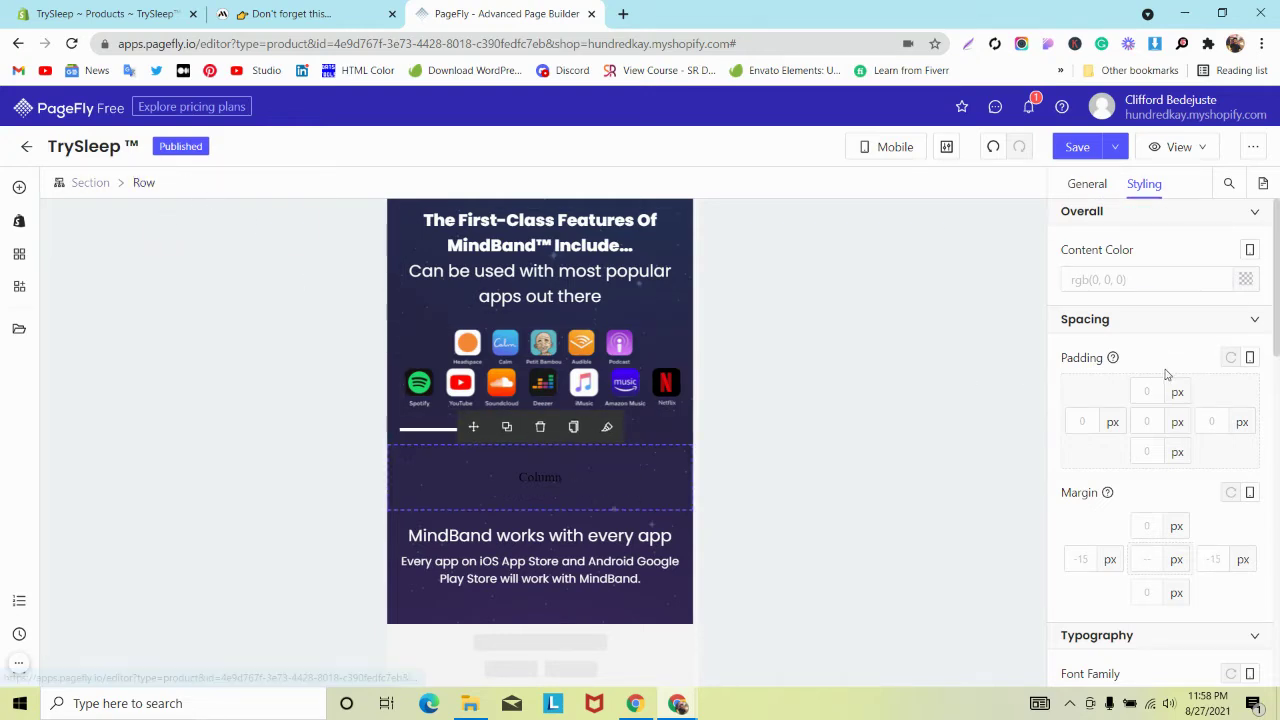
click(1087, 183)
scroll(1192, 450, down, 3)
double_click(1192, 496)
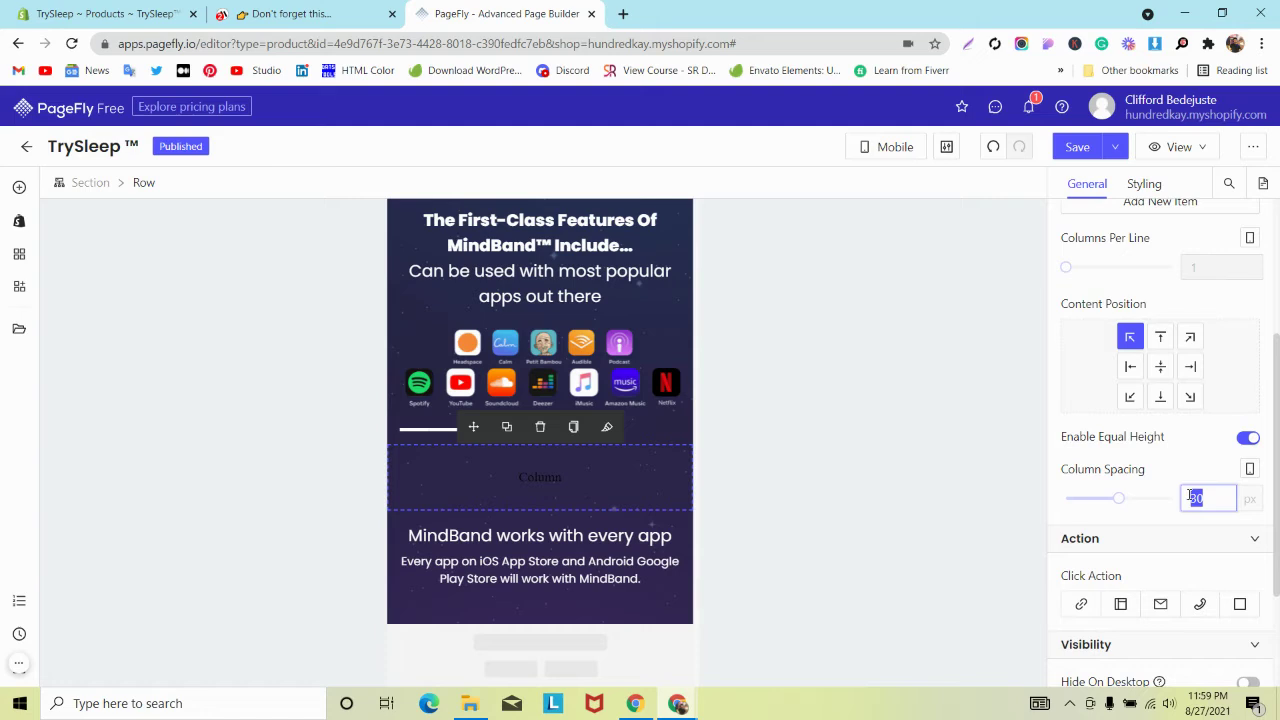
text(0)
scroll(1183, 397, up, 3)
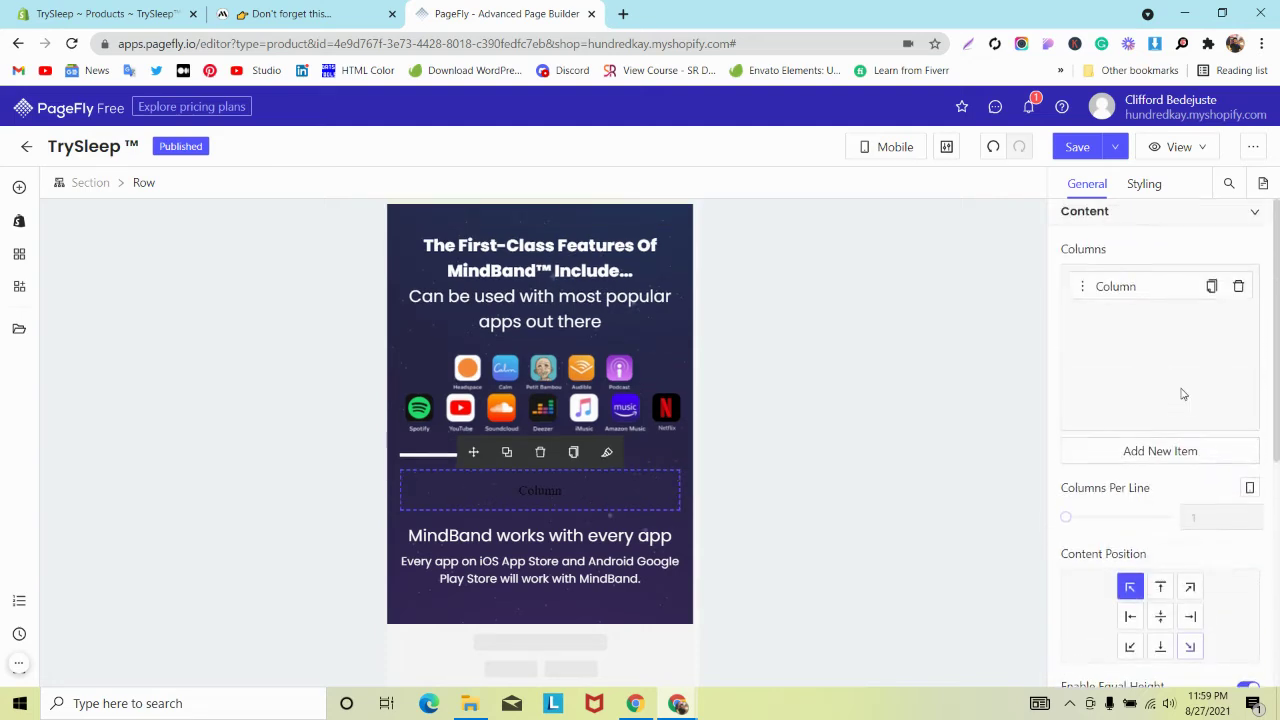
Try moving the divider row into the new row's column and setting that column's text alignment to center
drag(428, 461, 520, 487)
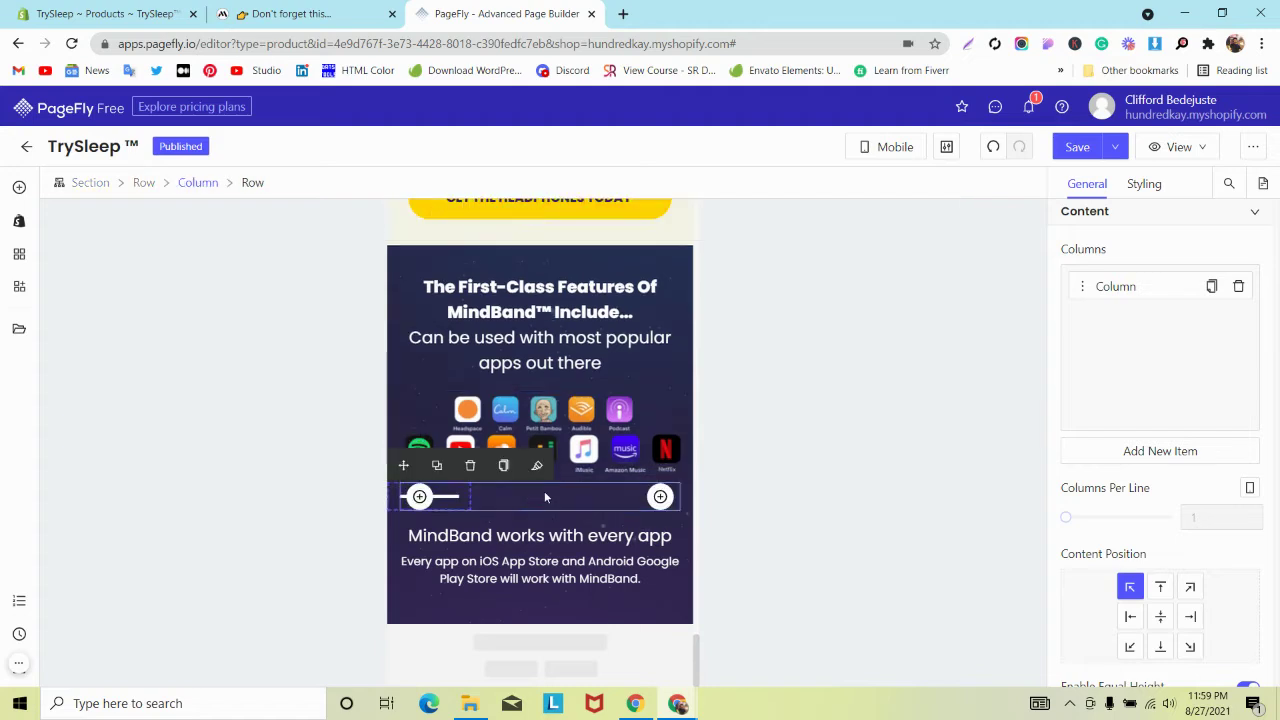
click(544, 492)
click(1144, 184)
scroll(1165, 321, down, 5)
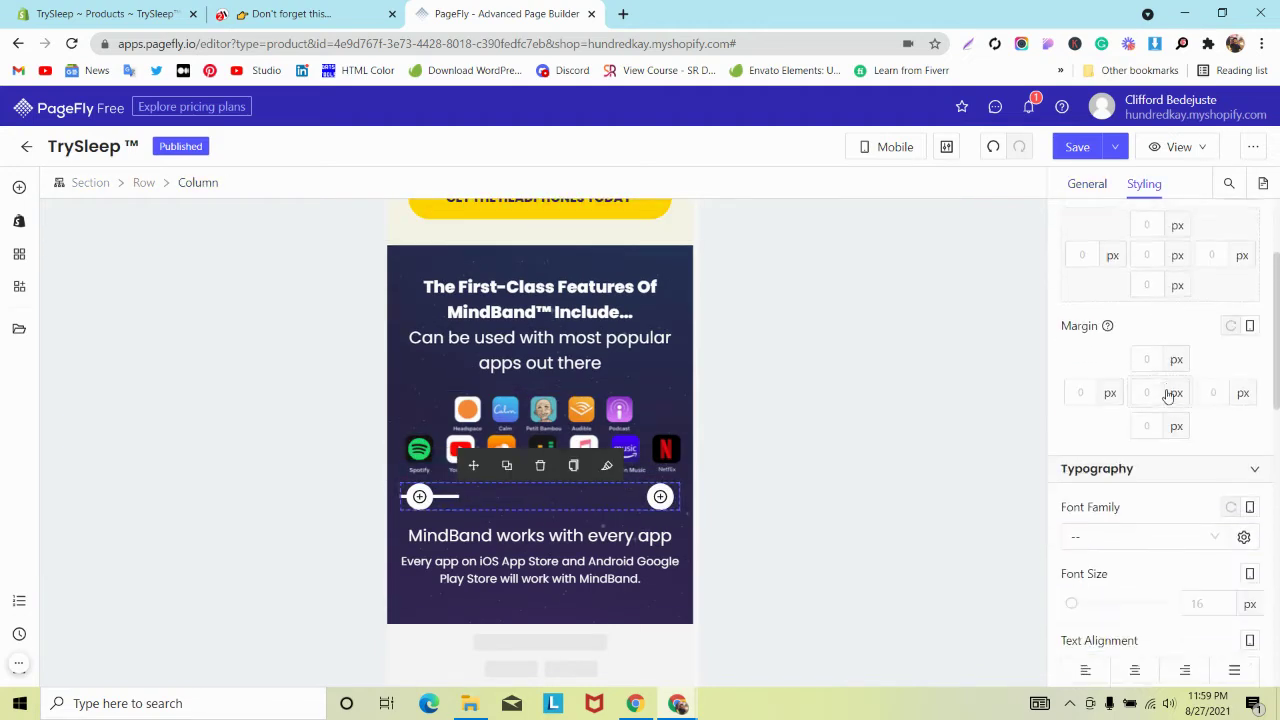
click(1135, 421)
click(1135, 421)
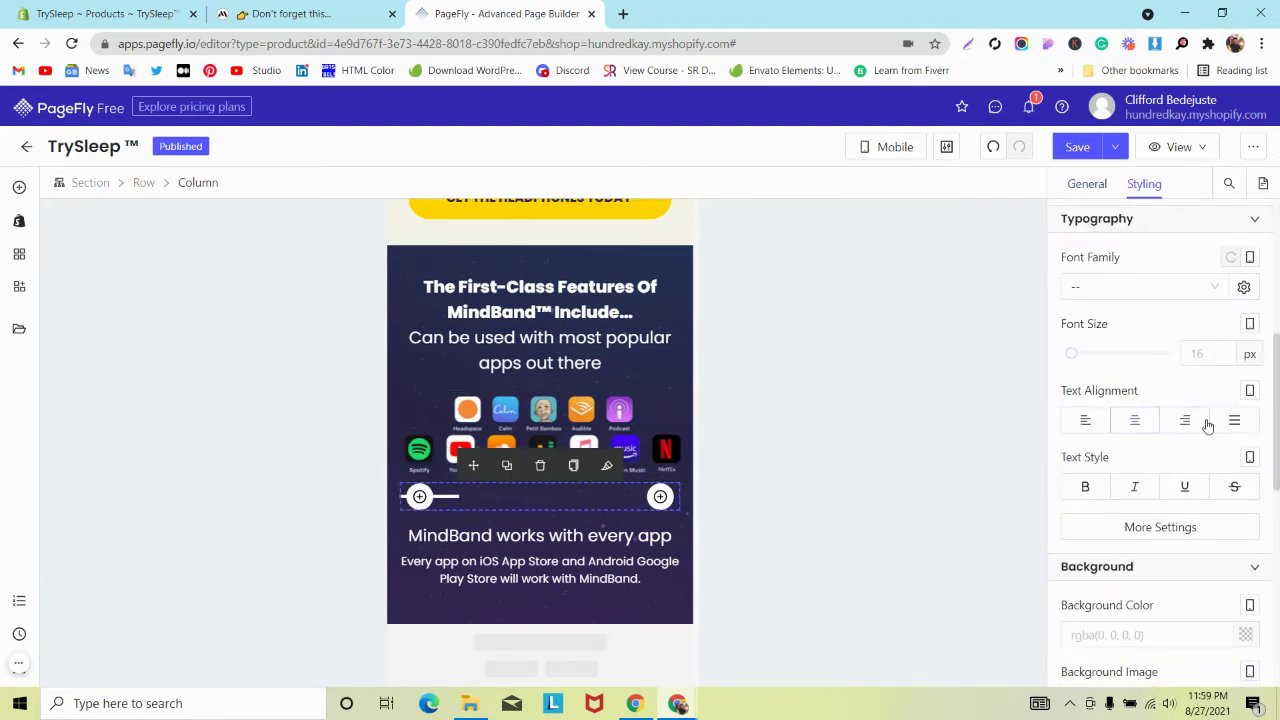
click(1190, 420)
click(1137, 424)
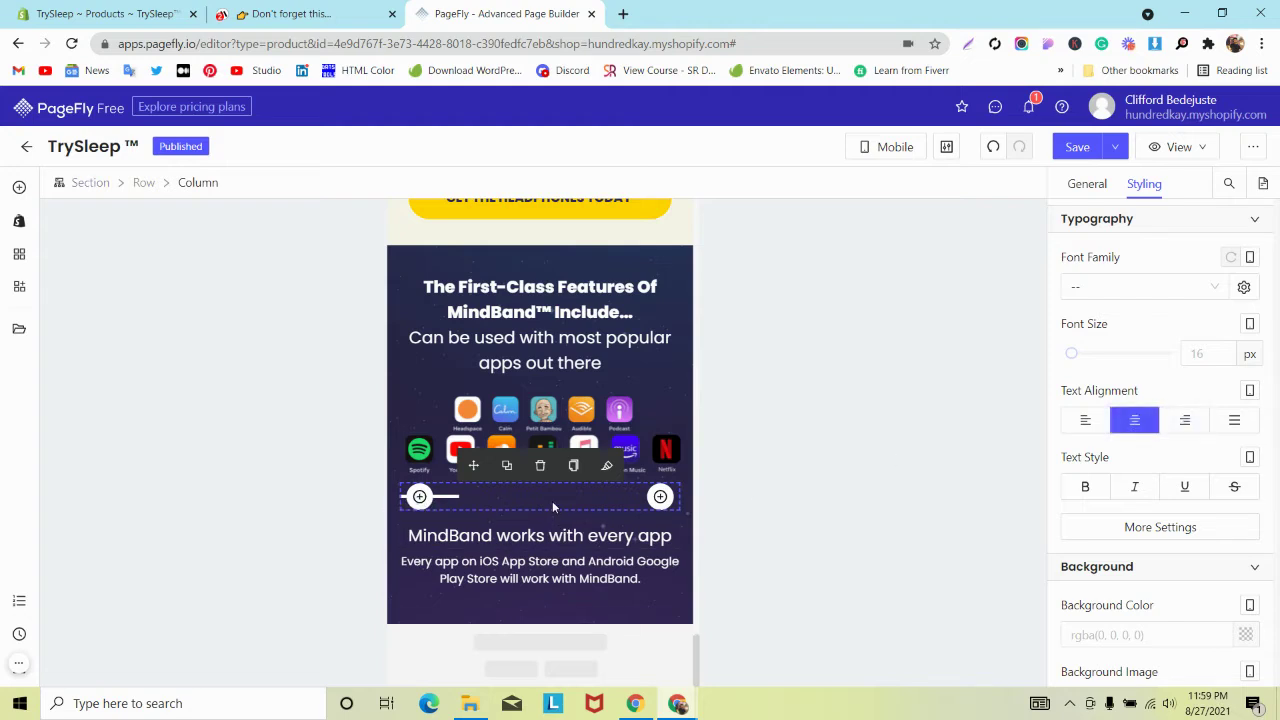
Try centering the text alignment of the outer row and of the nested row that holds the divider
click(144, 184)
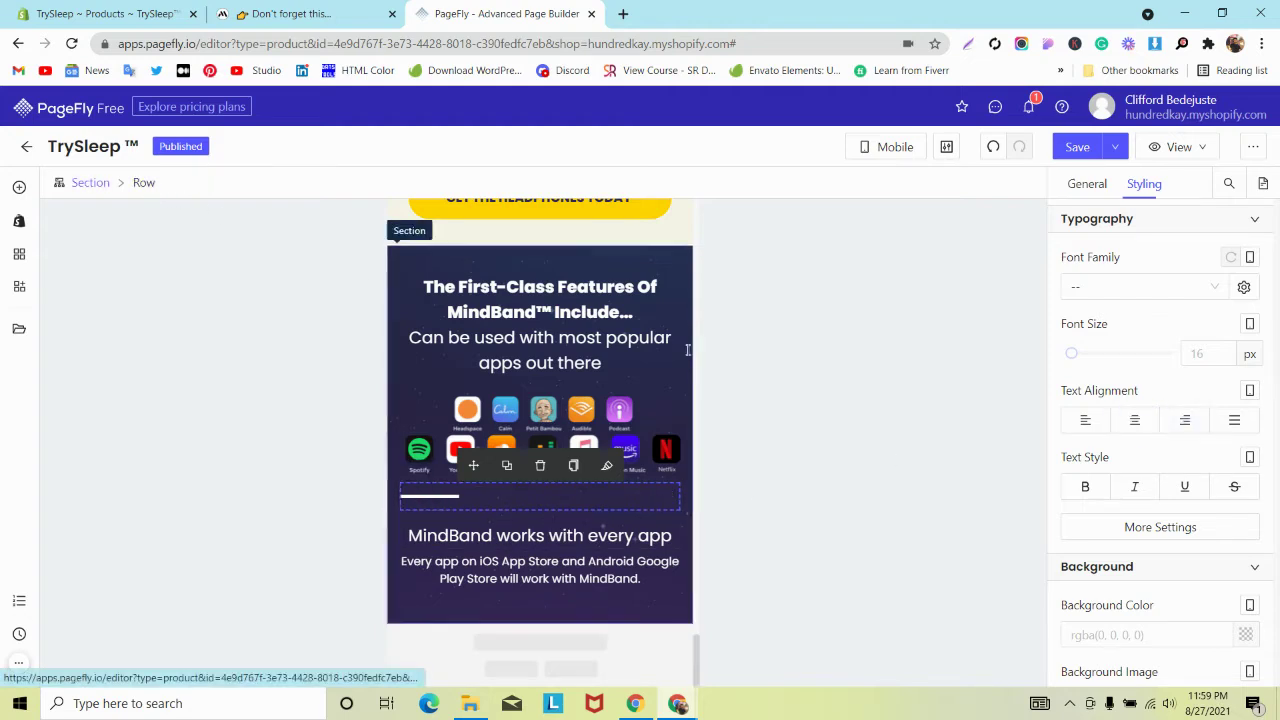
click(1141, 421)
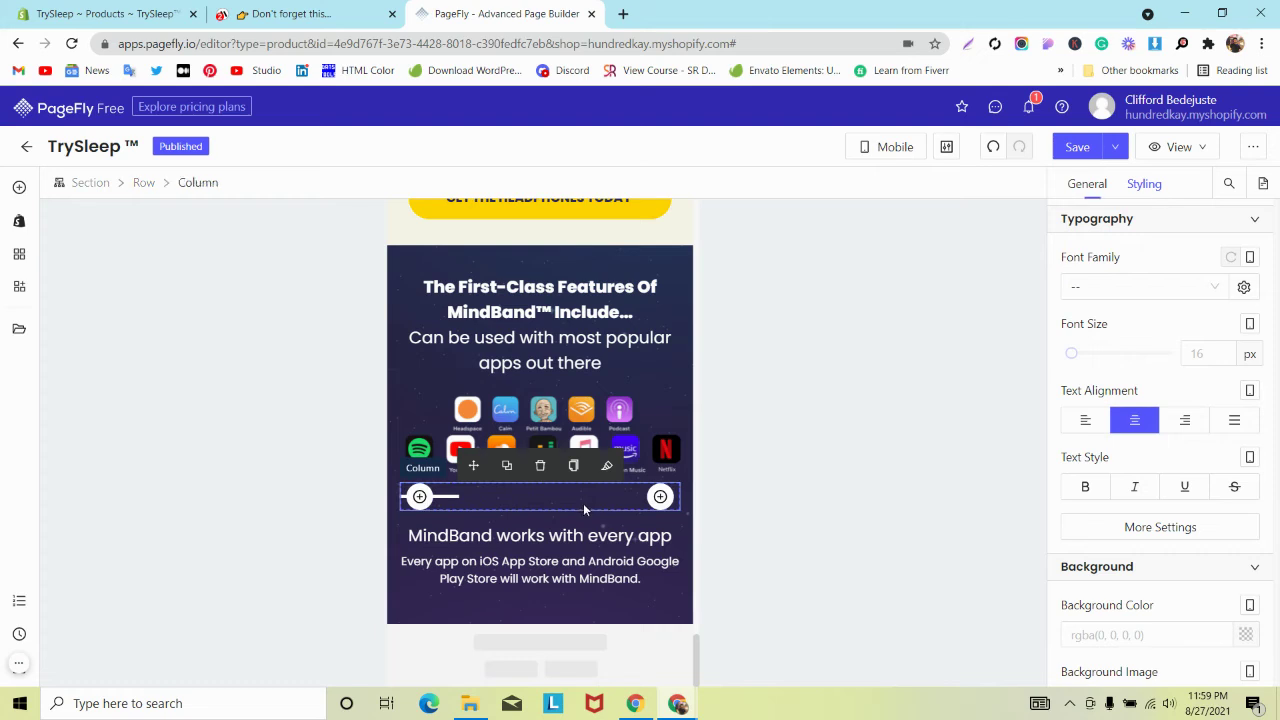
click(452, 497)
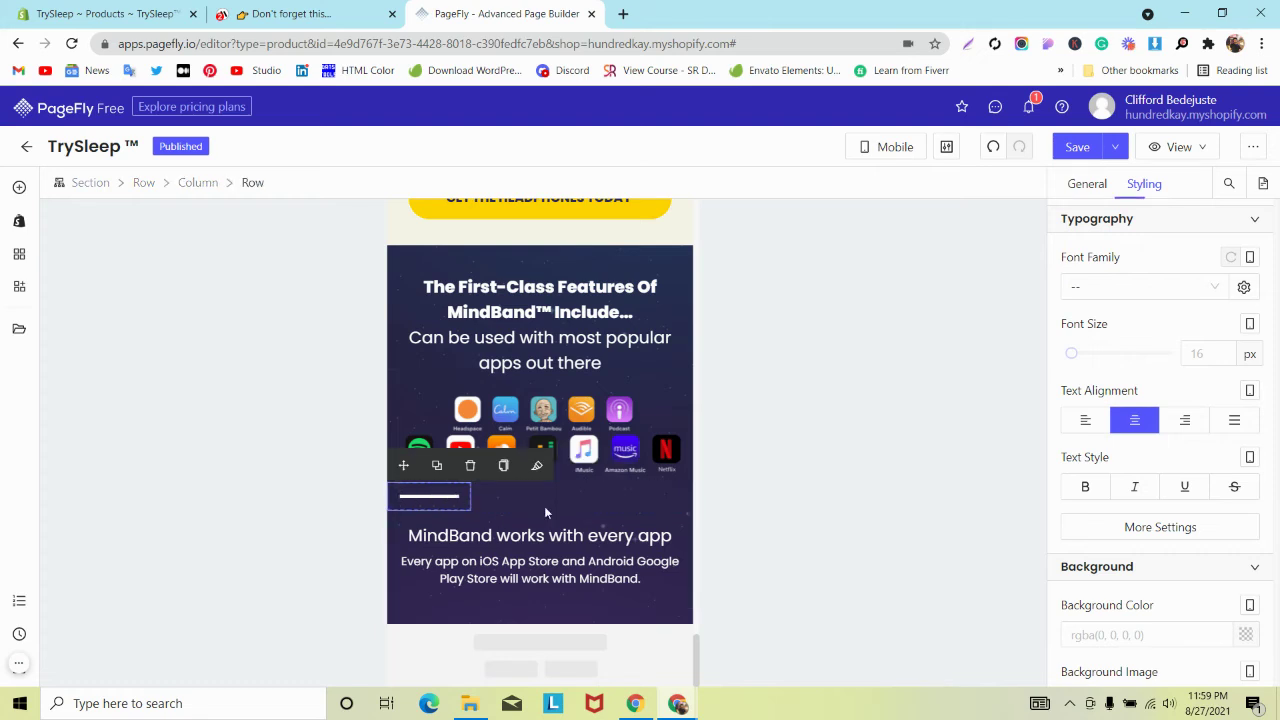
click(1143, 424)
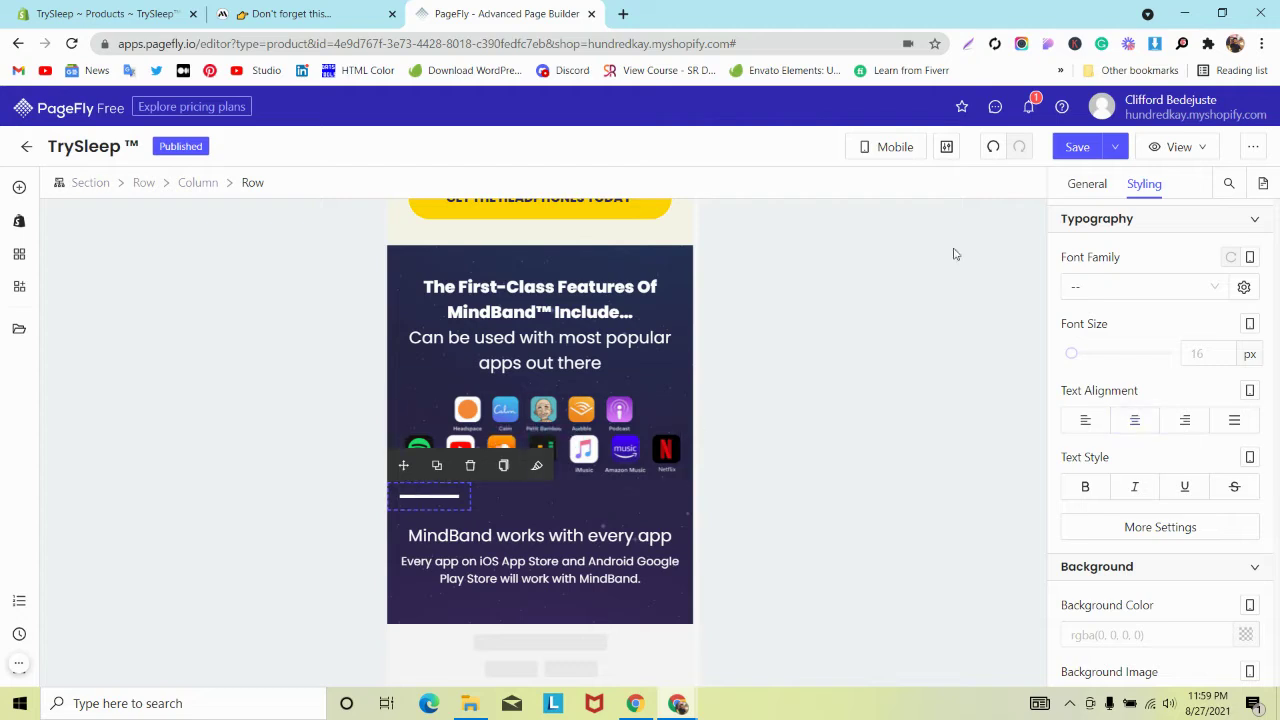
Undo the added layout row, the centering attempts and the divider row's custom 30% width
click(993, 147)
click(993, 147)
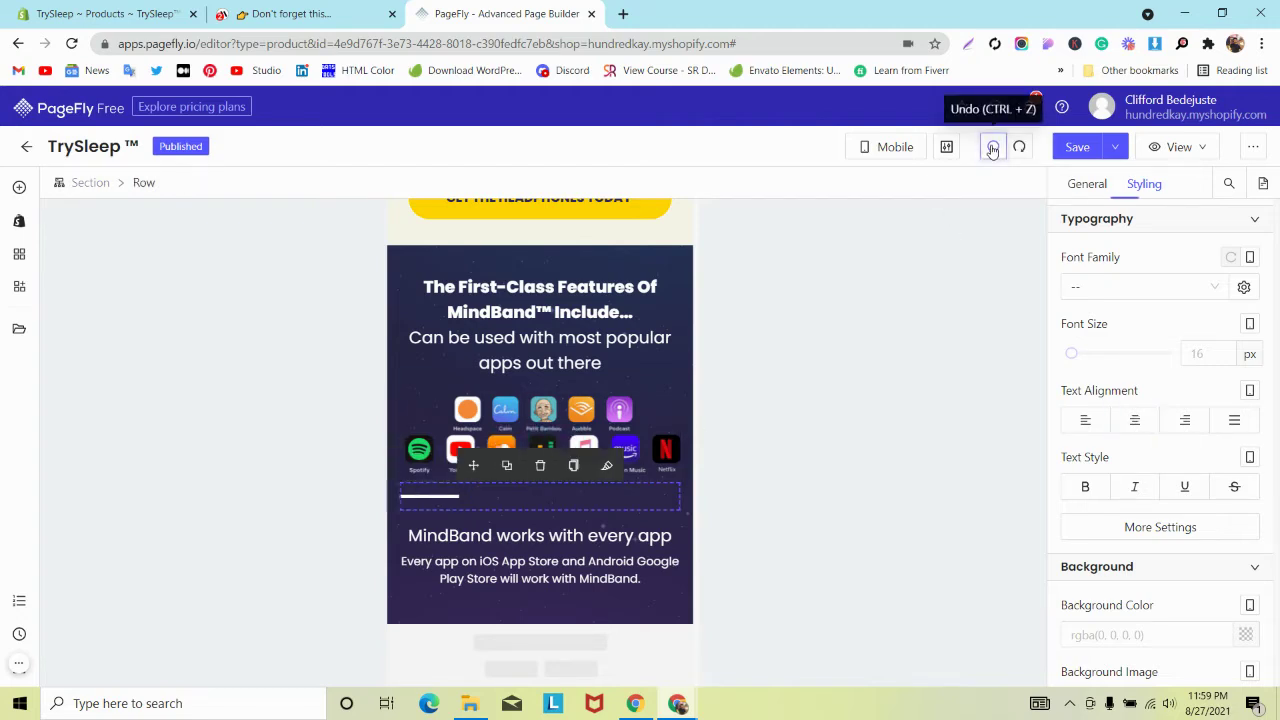
click(993, 147)
click(993, 147)
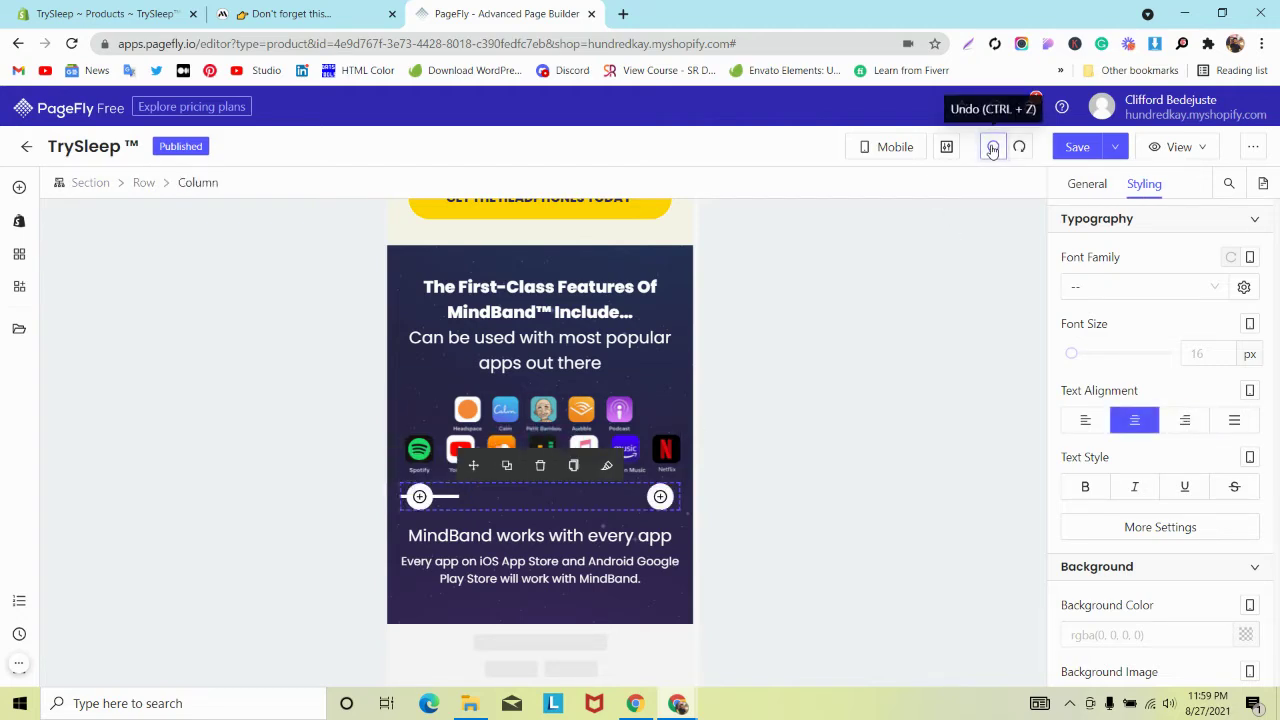
click(993, 147)
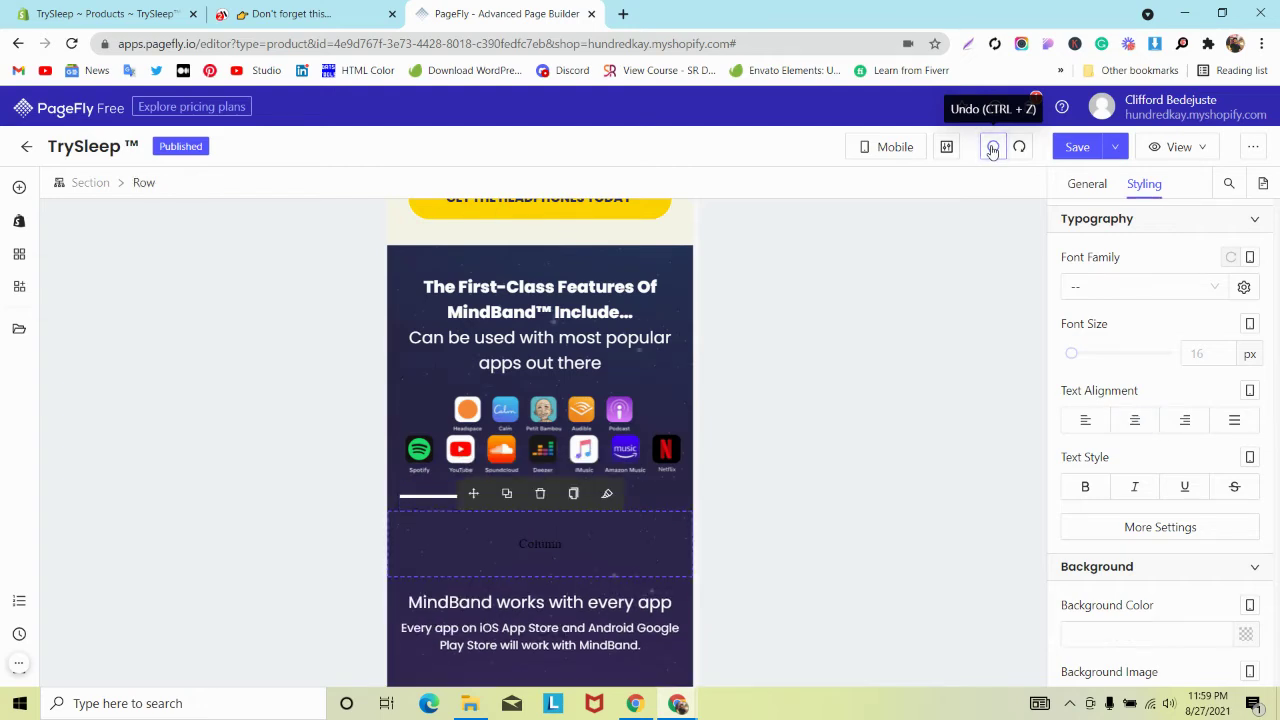
click(993, 147)
click(993, 147)
click(993, 147)
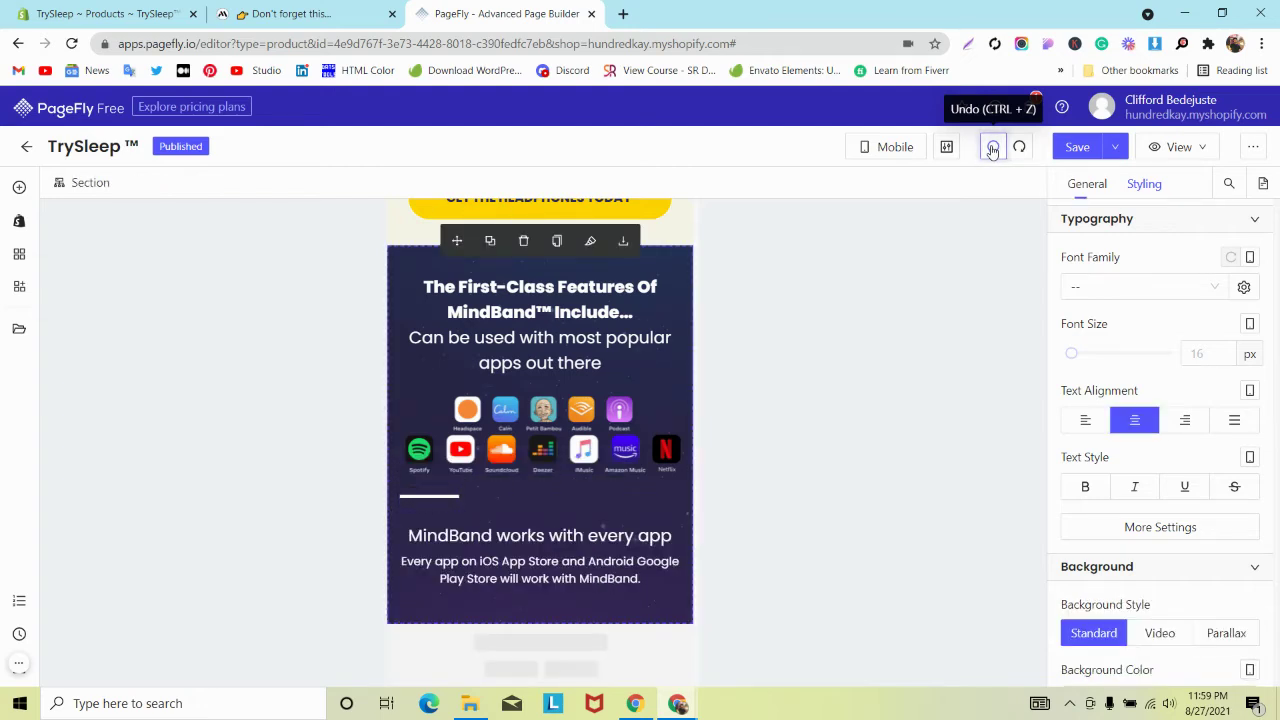
click(993, 147)
click(993, 147)
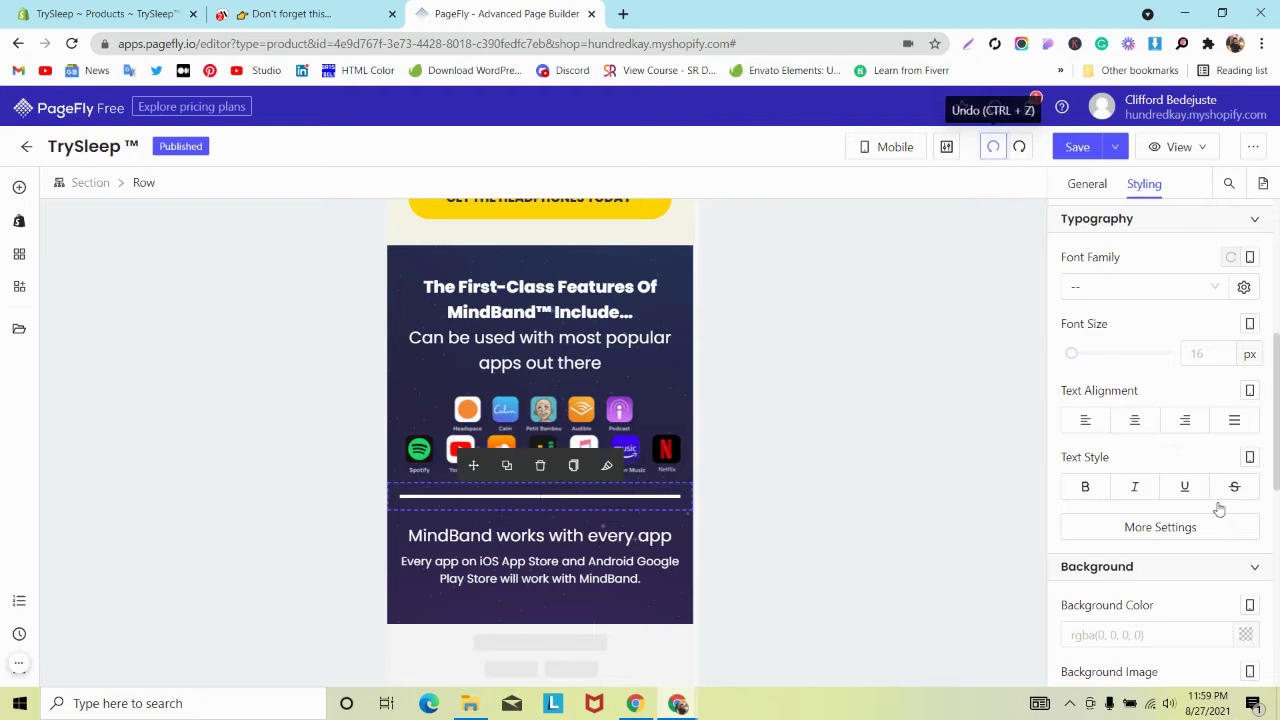
Shorten and center the white divider line by giving its row equal left and right padding of more than 100 px
scroll(1233, 525, down, 4)
scroll(1233, 525, down, 2)
scroll(1150, 482, up, 10)
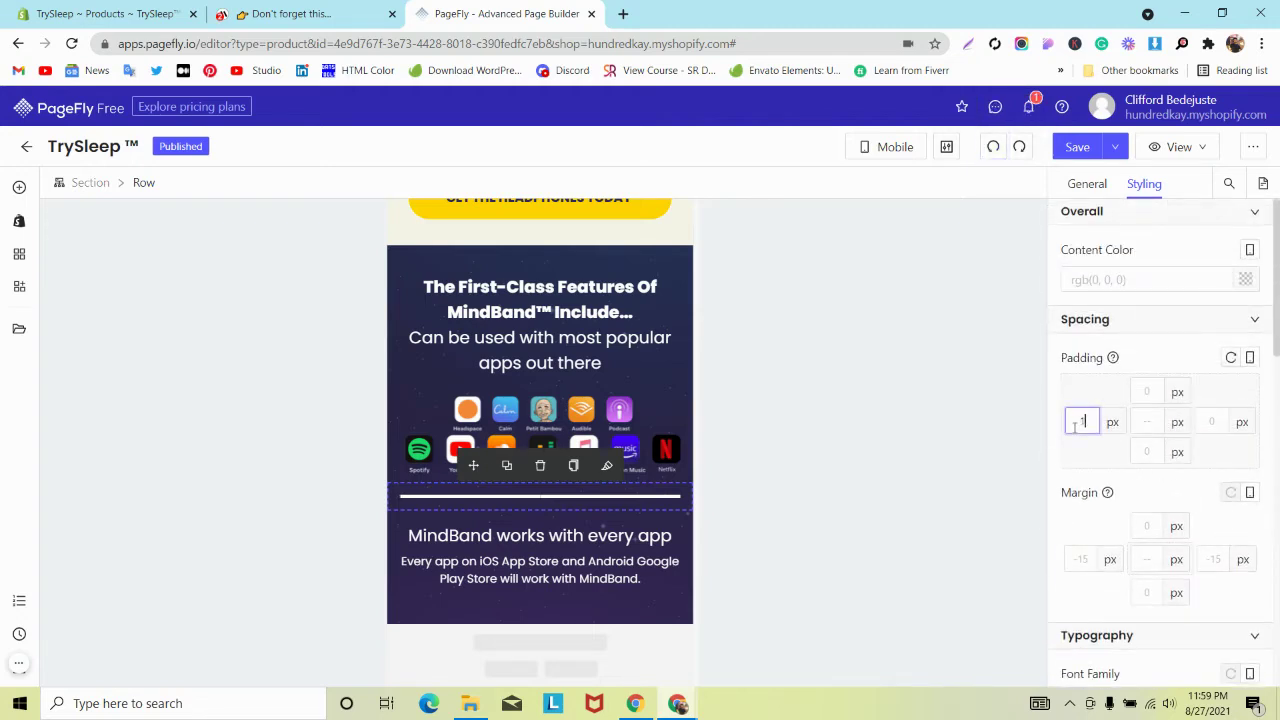
click(1205, 422)
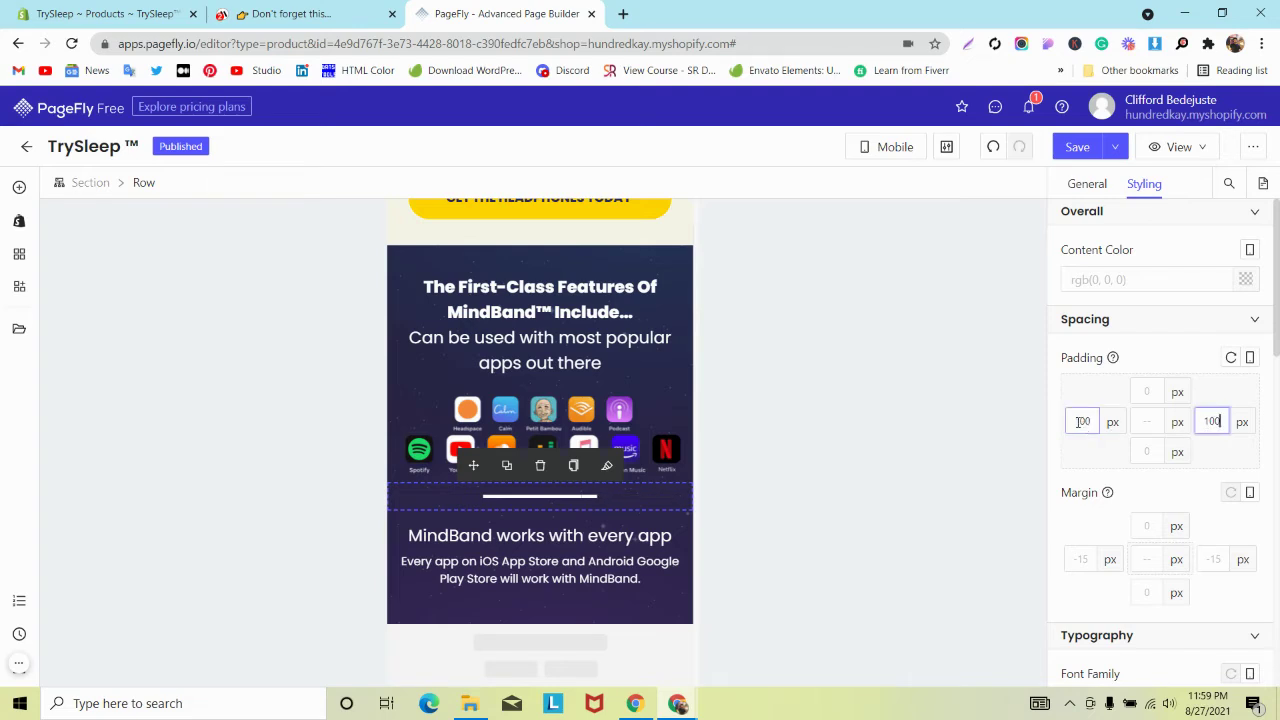
double_click(1210, 421)
click(503, 565)
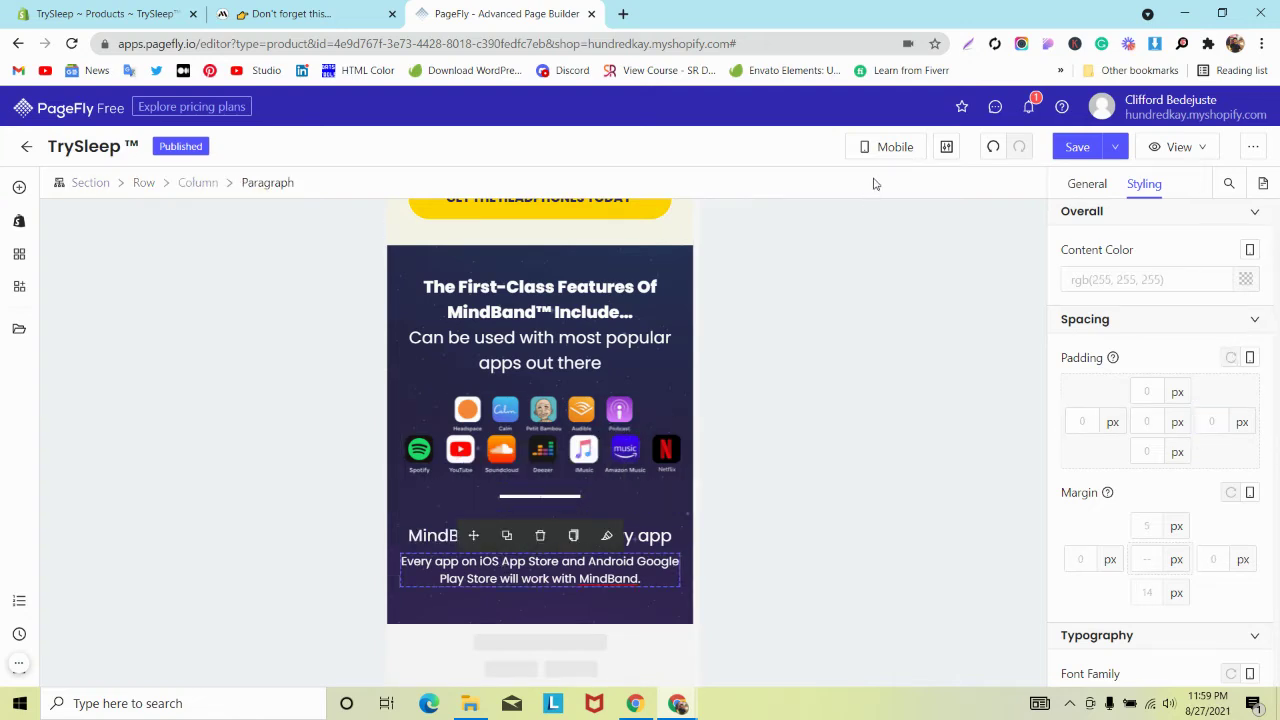
Switch to the tablet layout and set the divider row's left and right padding to 150 px
click(888, 150)
click(866, 231)
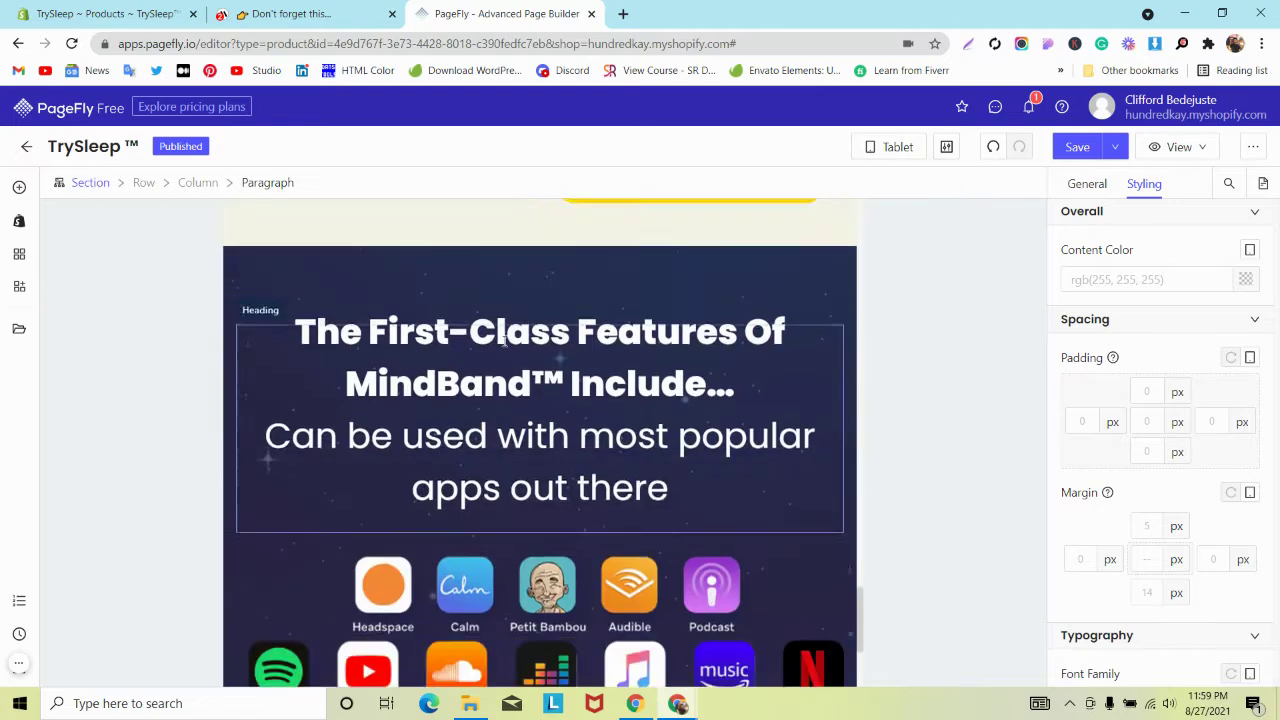
scroll(503, 340, down, 3)
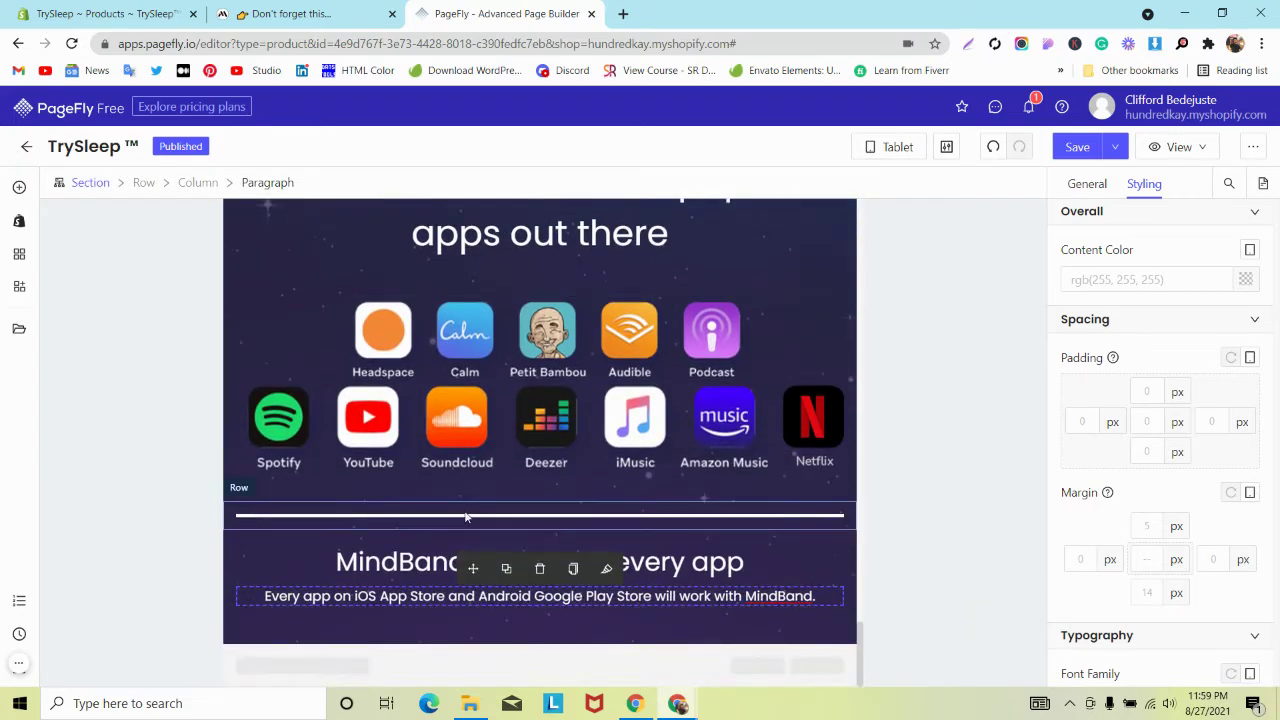
click(465, 517)
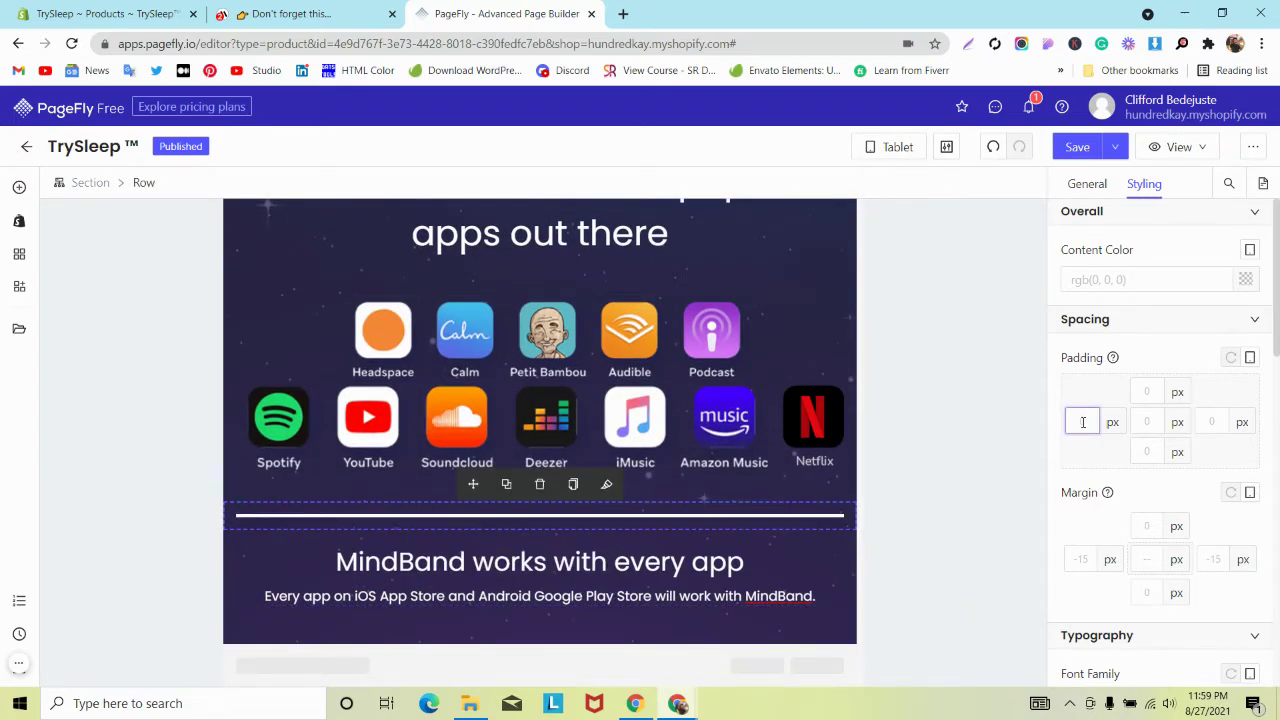
click(1211, 423)
text(150)
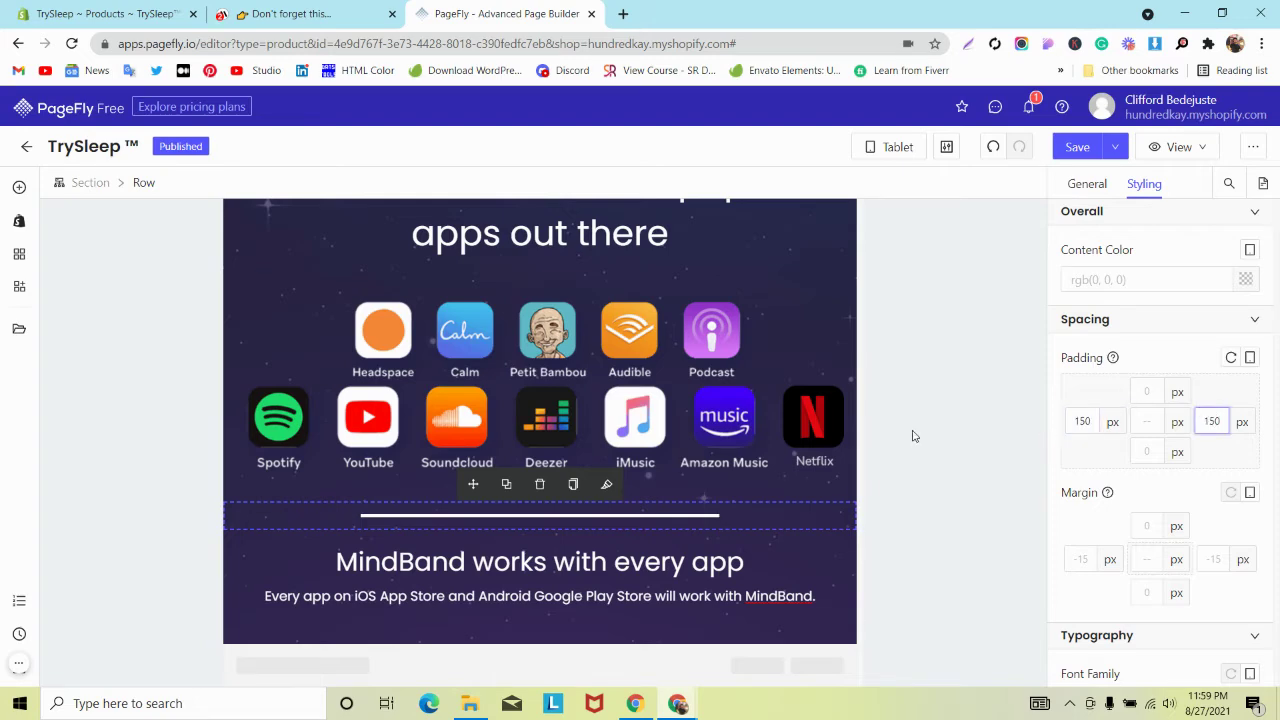
Reduce the "The First-Class Features Of MindBand™ Include..." heading's font size to about 24 px in the tablet layout
scroll(560, 380, up, 3)
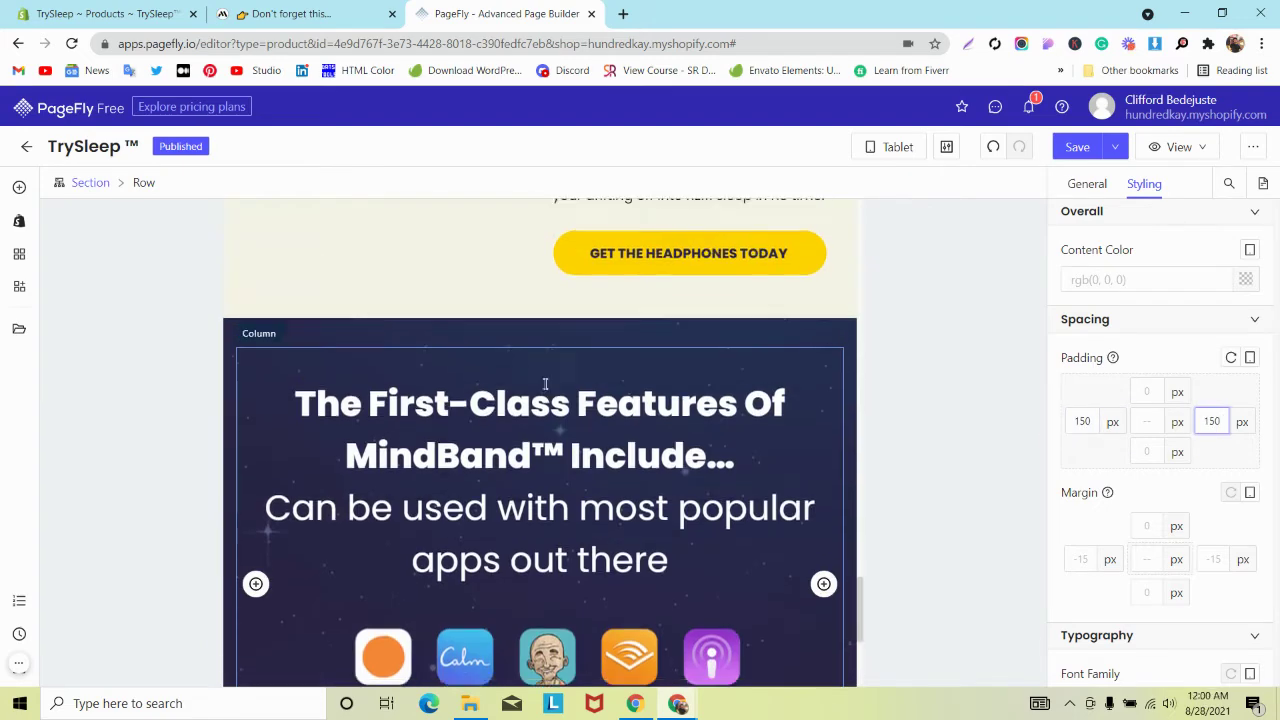
scroll(548, 365, down, 1)
click(545, 383)
scroll(1211, 263, down, 3)
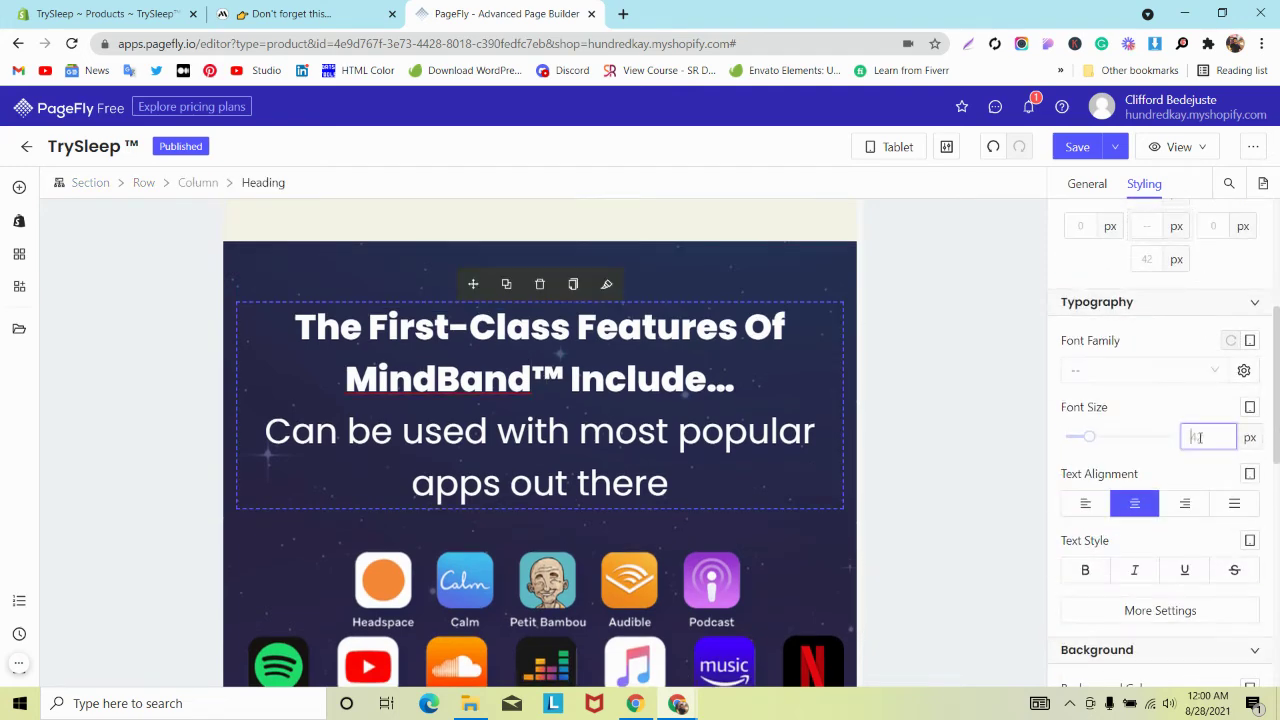
text(30)
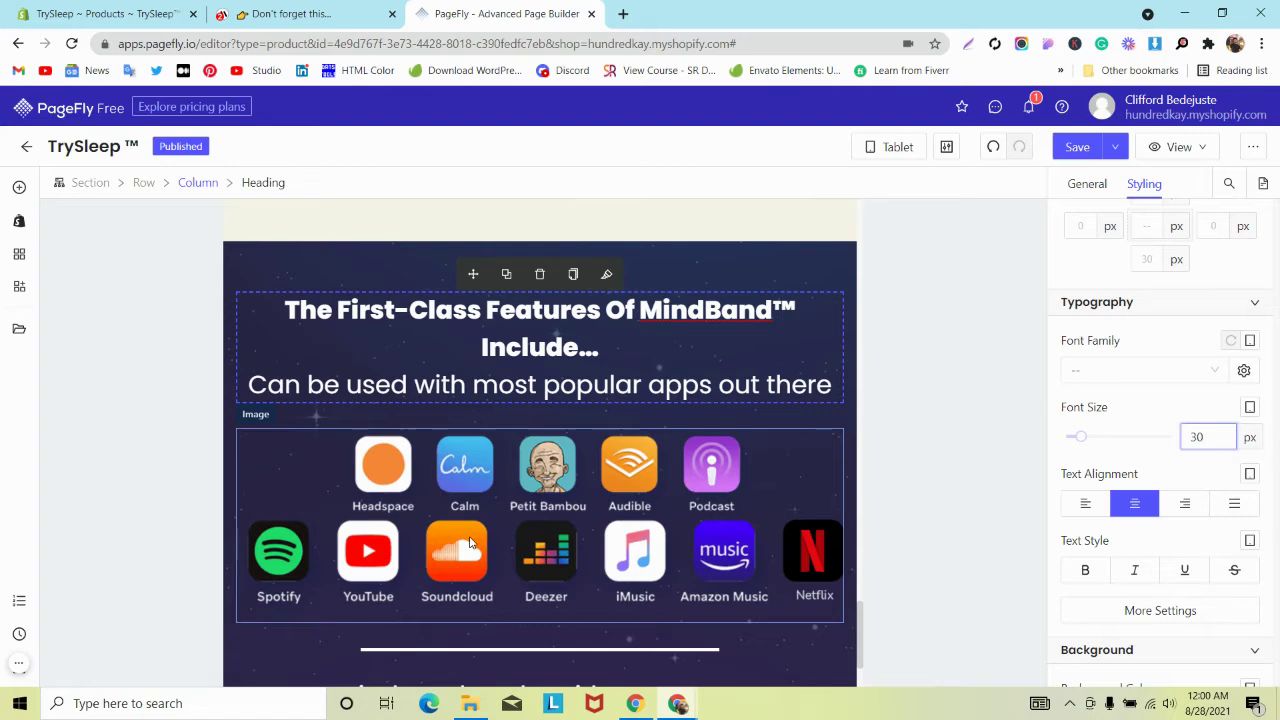
key(Down)
key(Down)
key(Down)
key(Down)
key(Down)
key(Down)
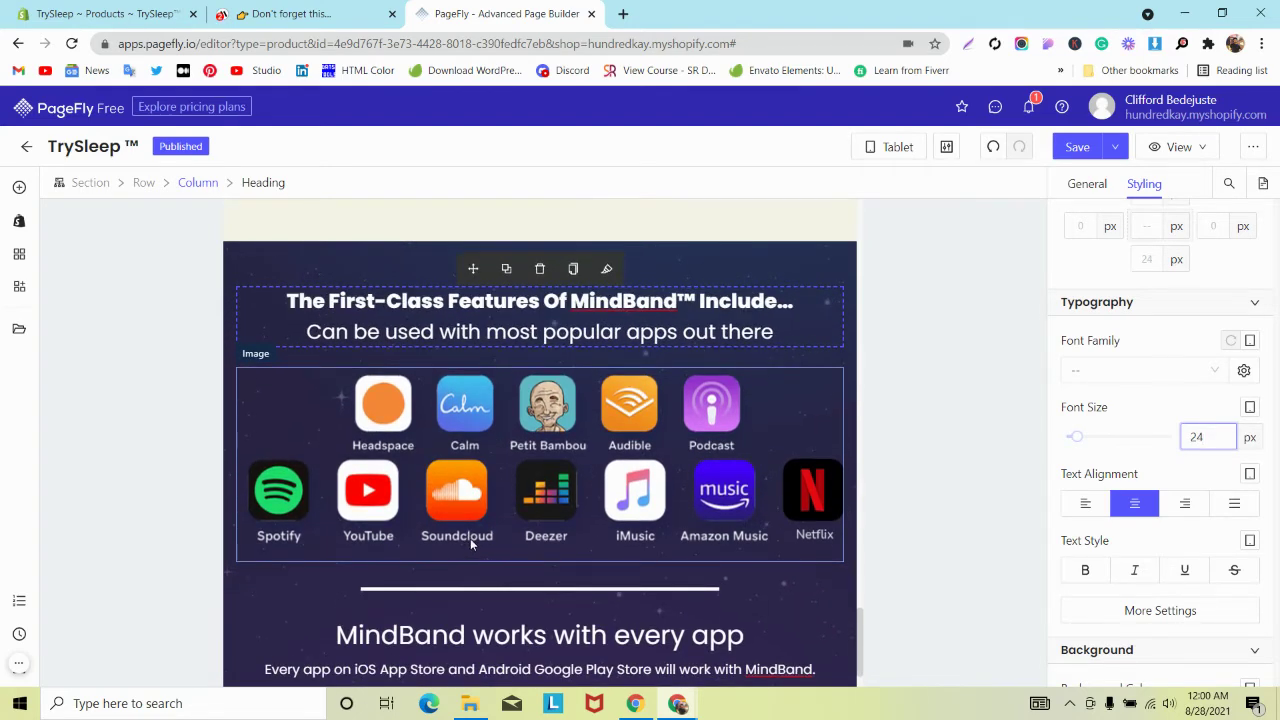
Set the "MindBand works with every app" heading's font size to 25 px and the paragraph below it to 14 px
scroll(368, 538, down, 1)
click(474, 561)
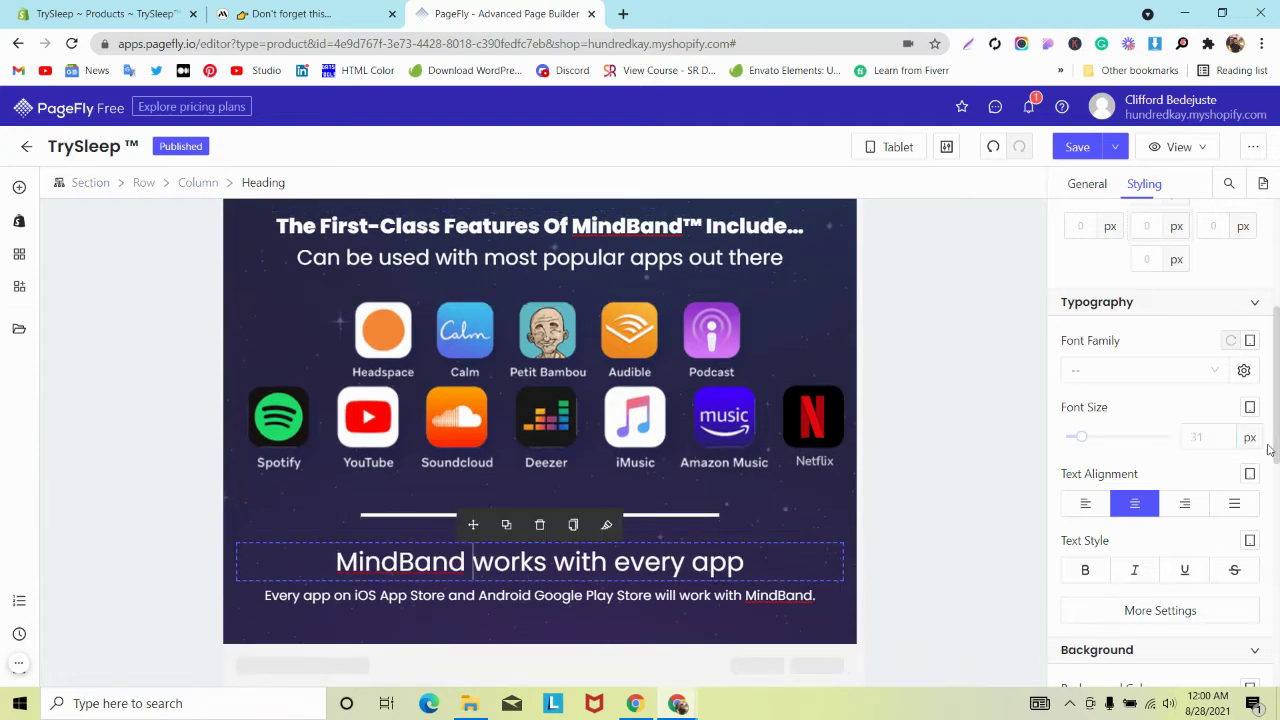
text(25)
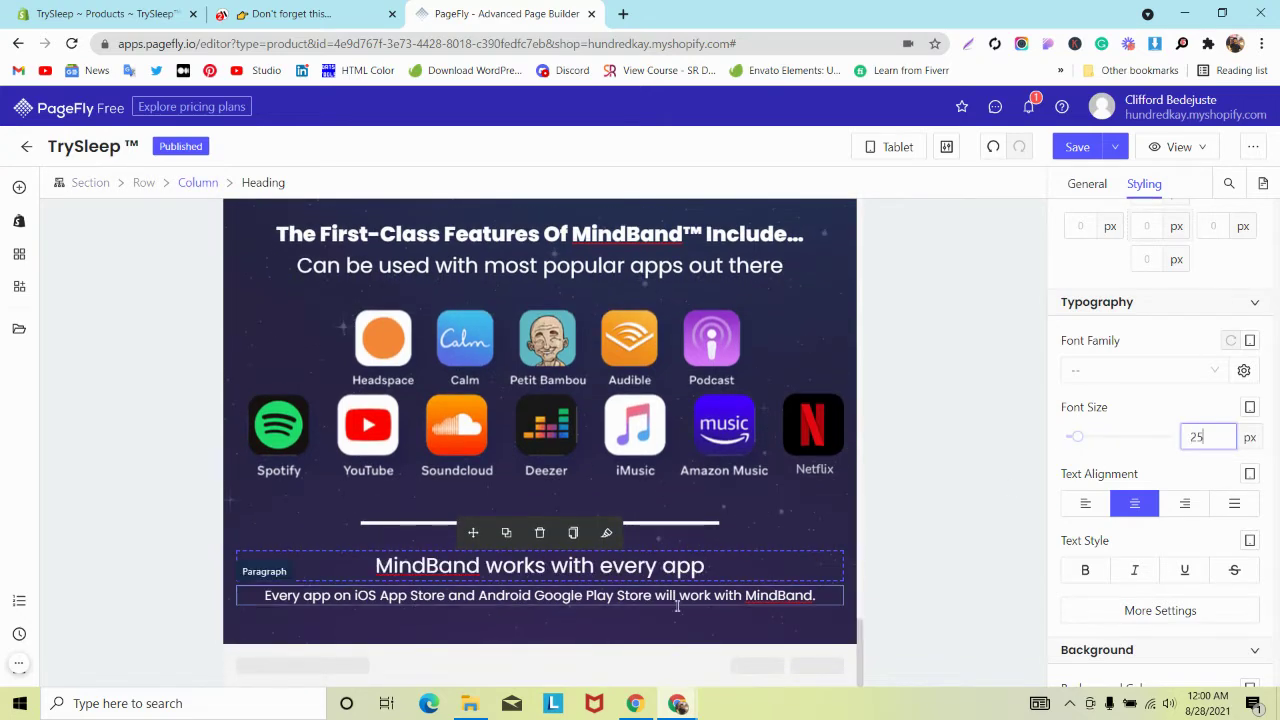
click(667, 597)
text(14)
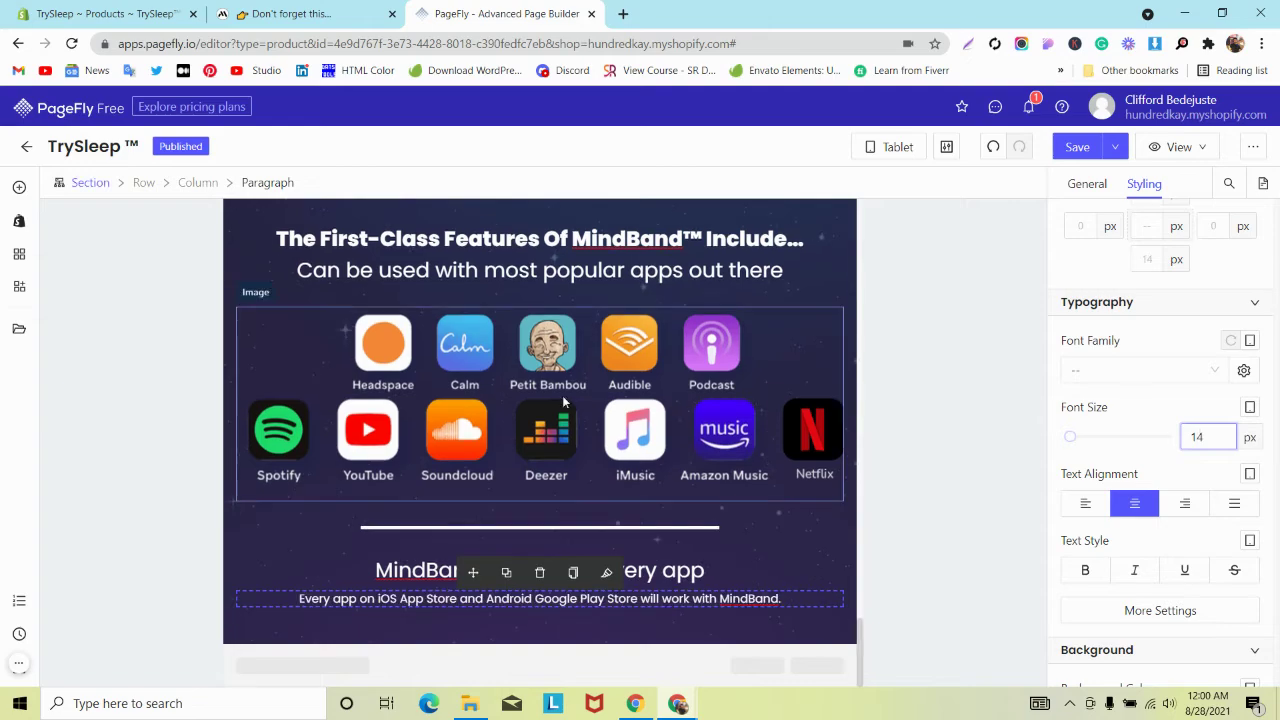
Try 30 px for the "Start Sleeping Soundly" heading's font size in the tablet layout and settle on 25 px
scroll(567, 396, up, 3)
scroll(567, 396, up, 8)
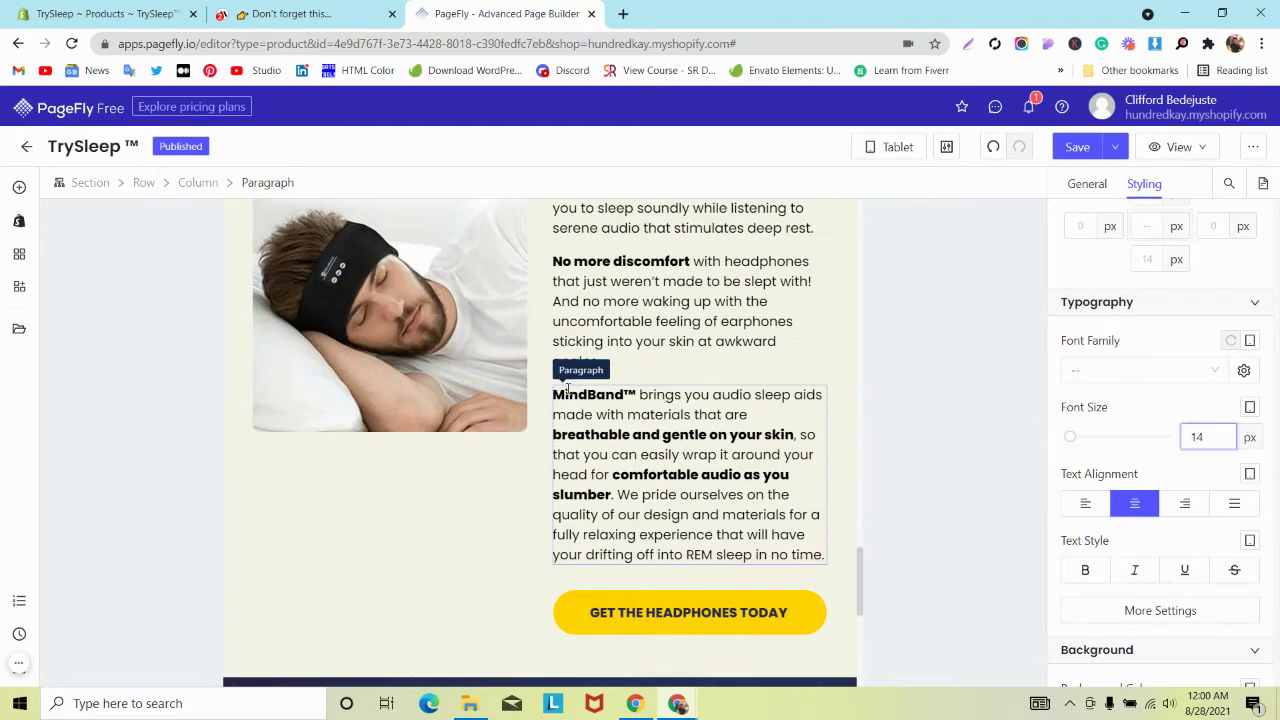
scroll(567, 390, up, 1)
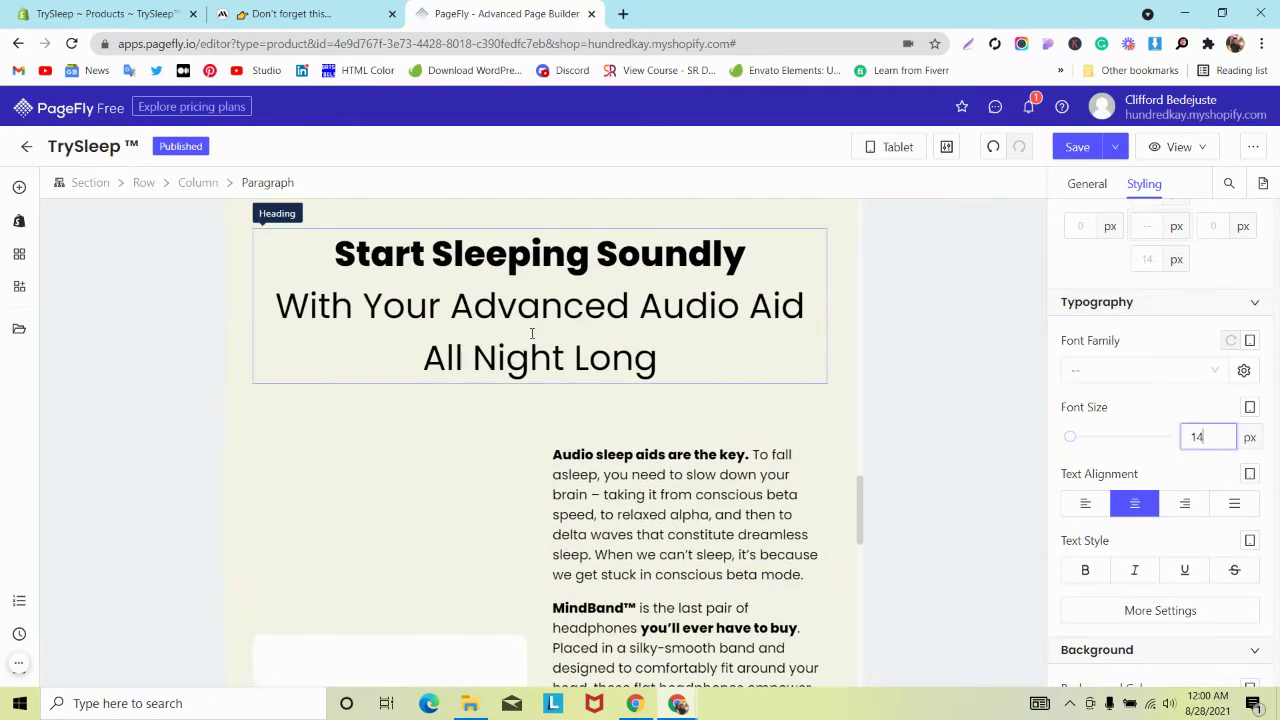
click(533, 338)
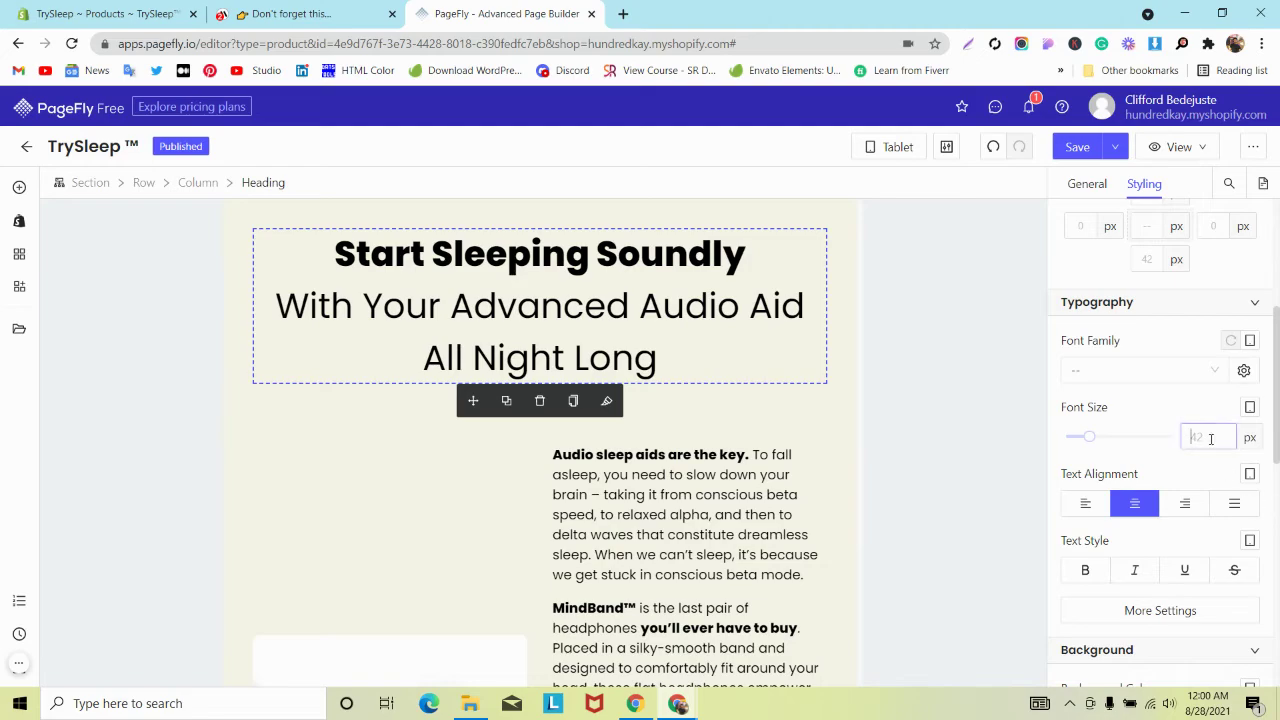
text(30)
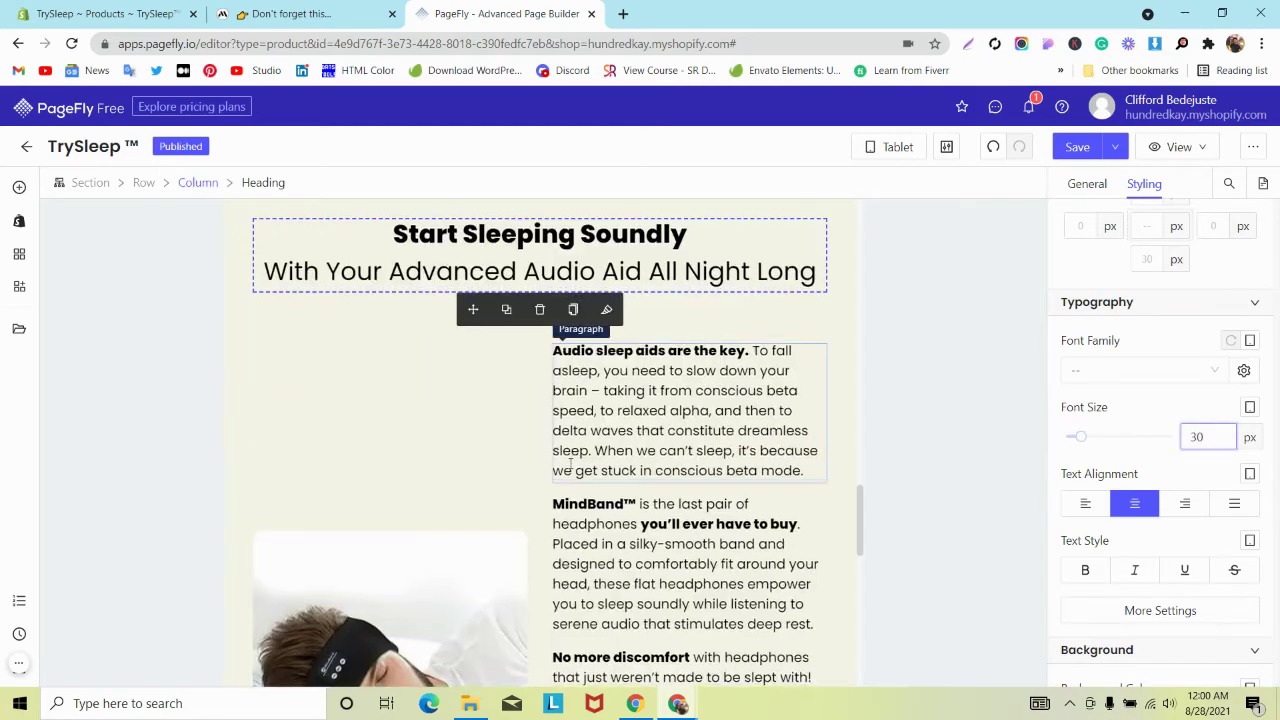
scroll(570, 470, down, 10)
scroll(562, 422, up, 10)
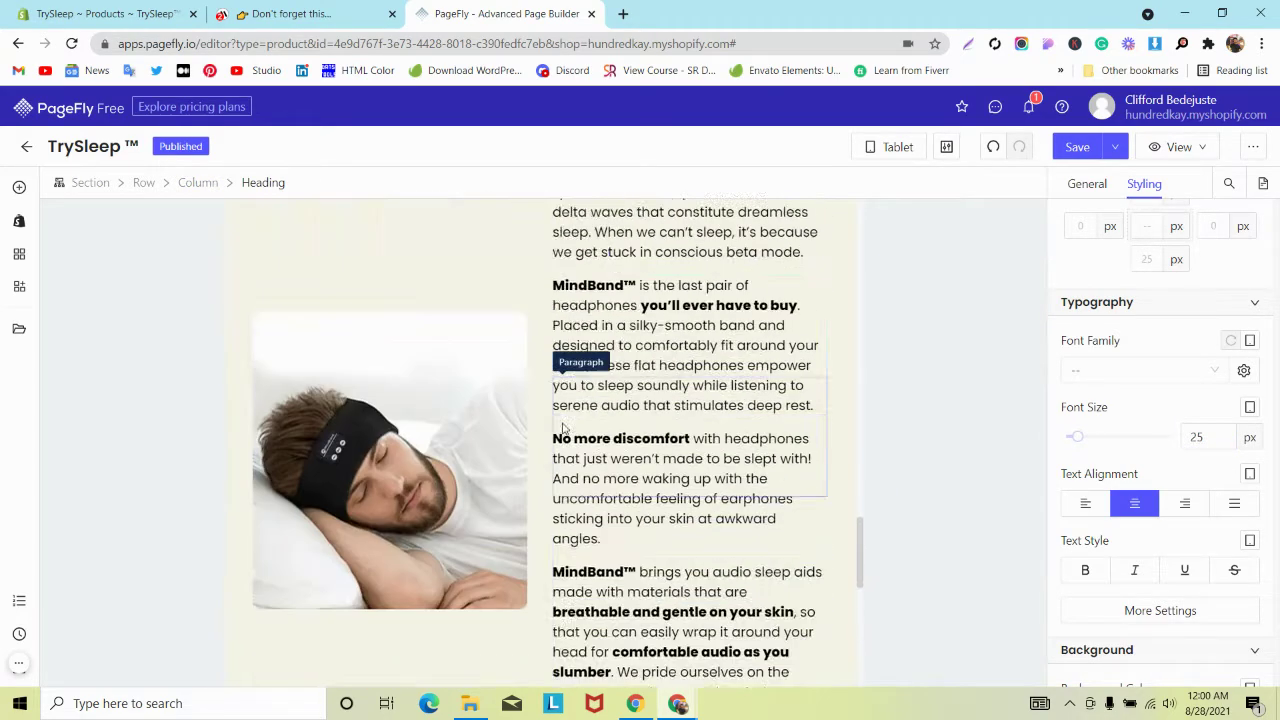
click(558, 403)
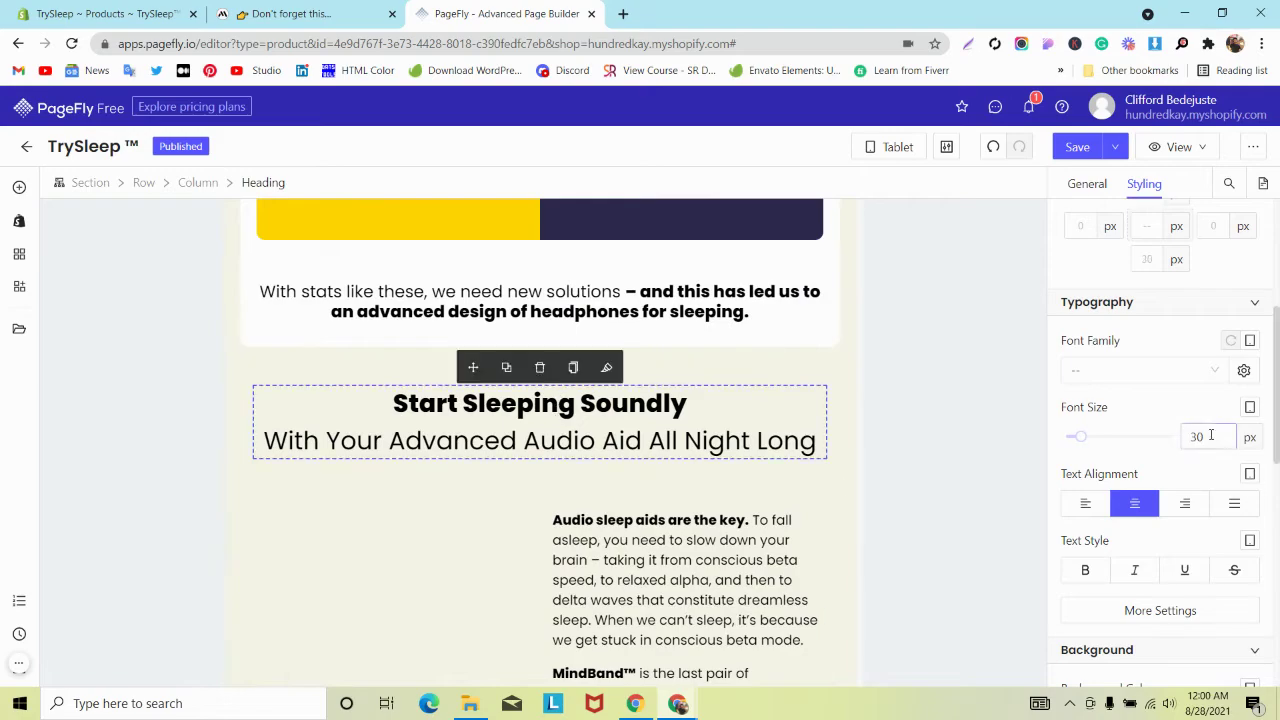
text(25)
Set the "Sleeplessness Seriously Affects Your Wellbeing." heading's font size to 25 px
scroll(678, 438, up, 10)
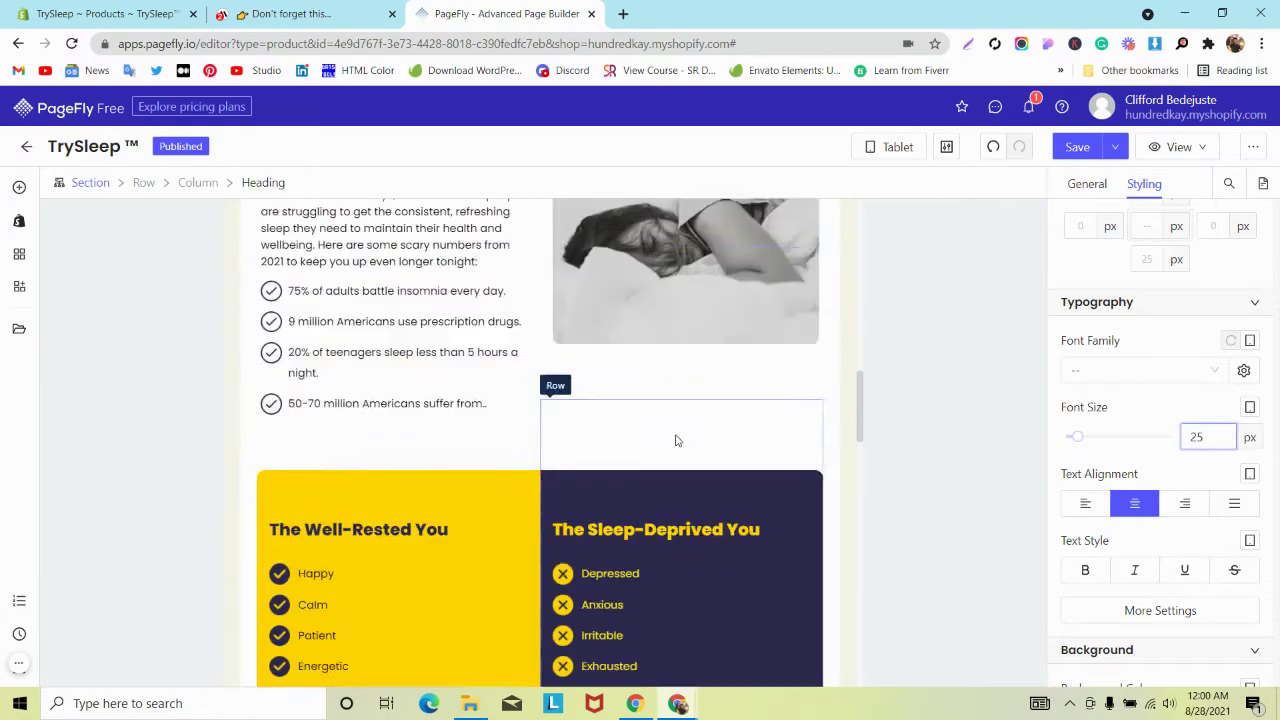
scroll(678, 443, down, 3)
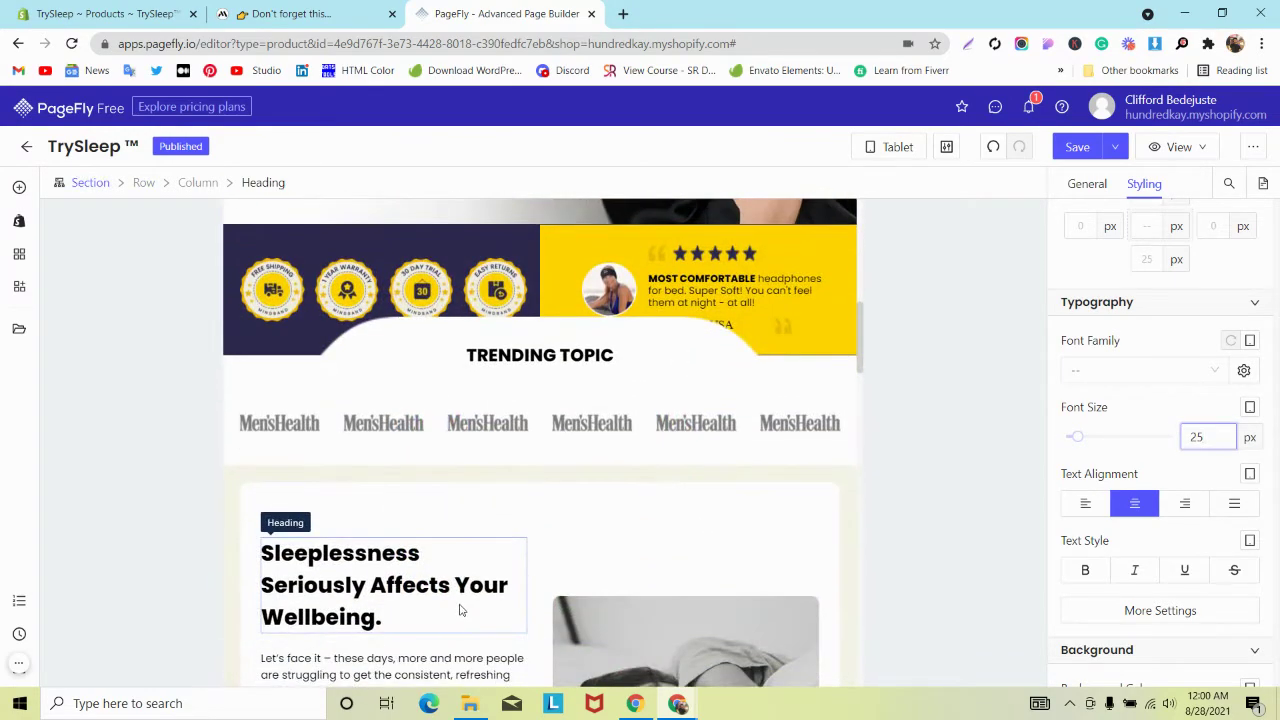
click(450, 601)
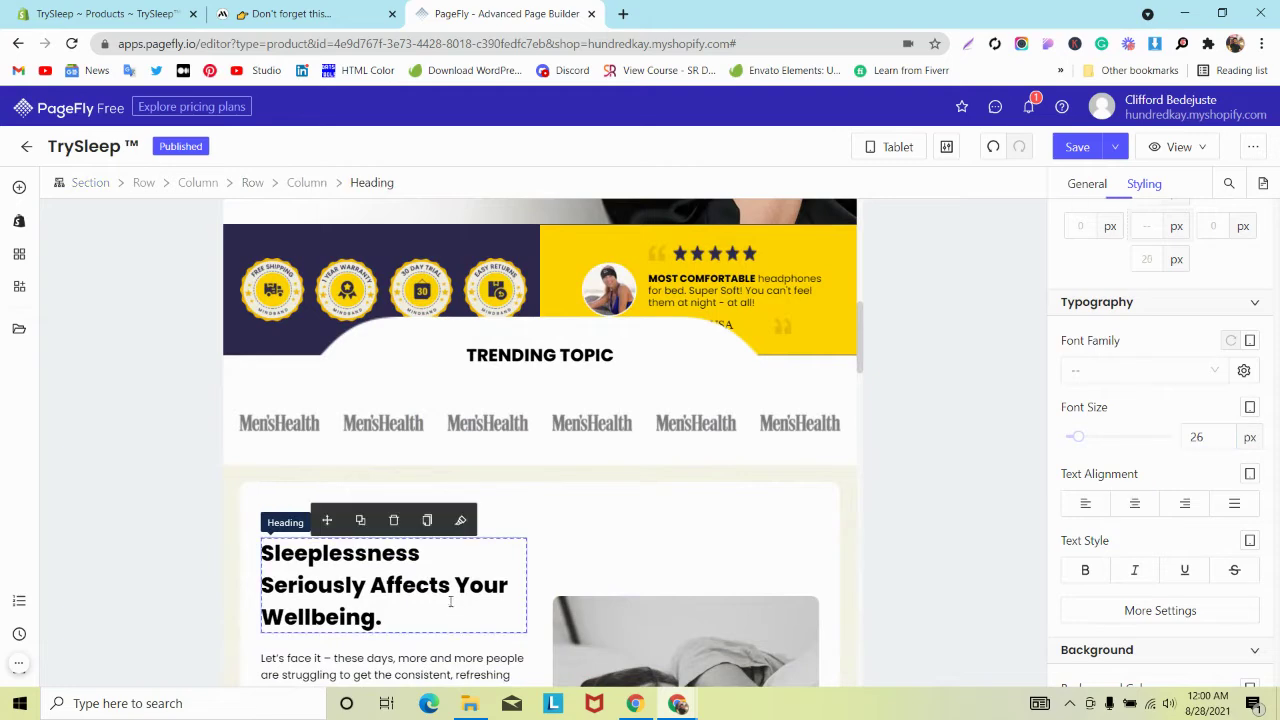
double_click(1220, 430)
text(25)
Review the tablet layout from the product title down to the app features section
scroll(664, 420, up, 10)
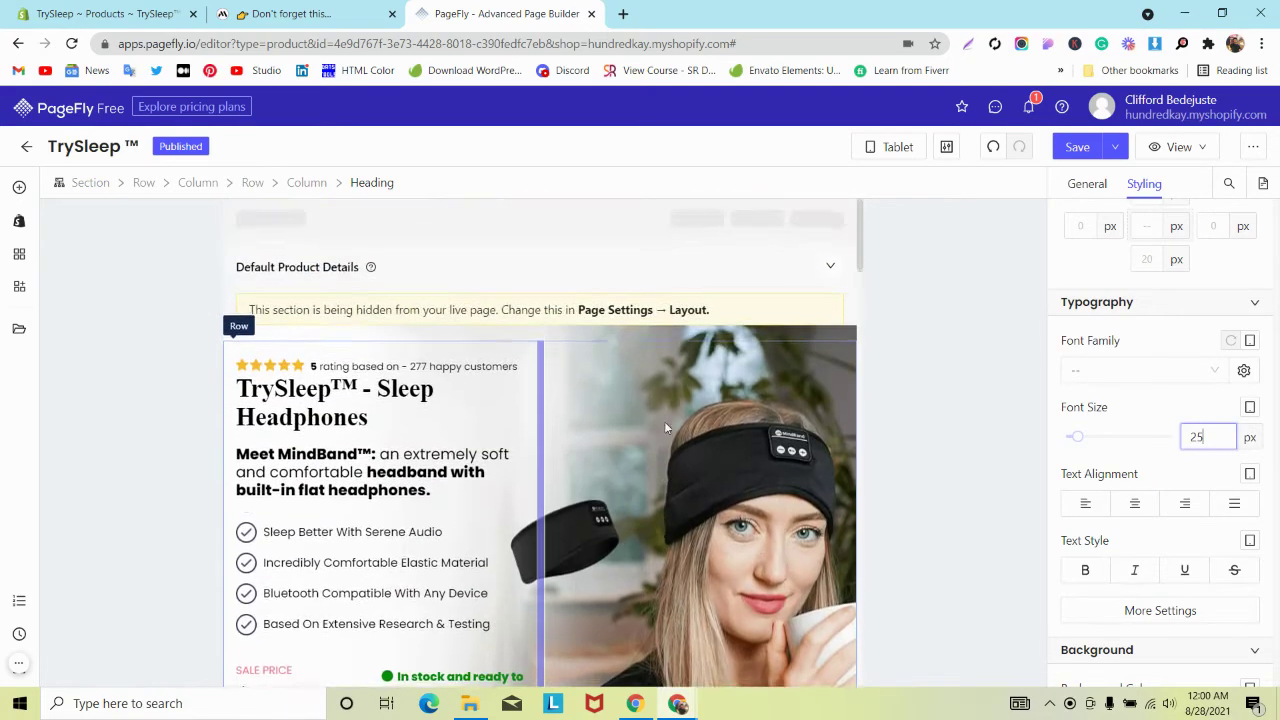
click(375, 426)
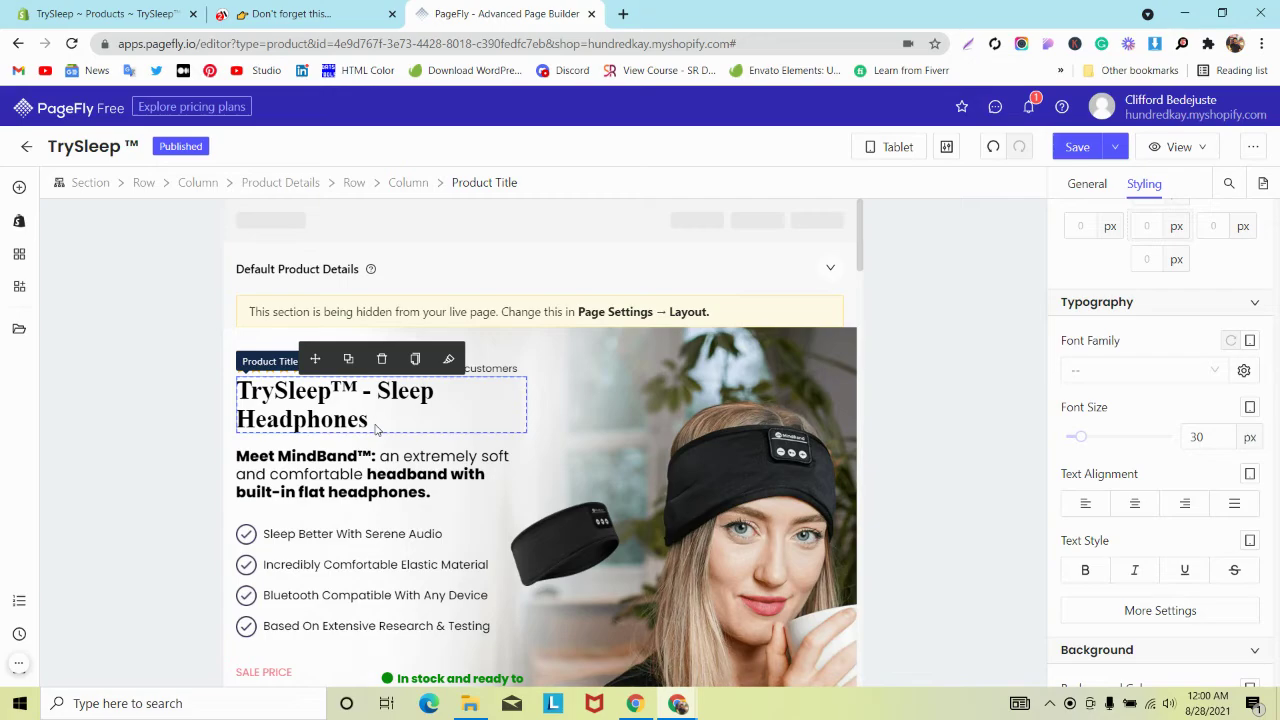
scroll(373, 440, down, 15)
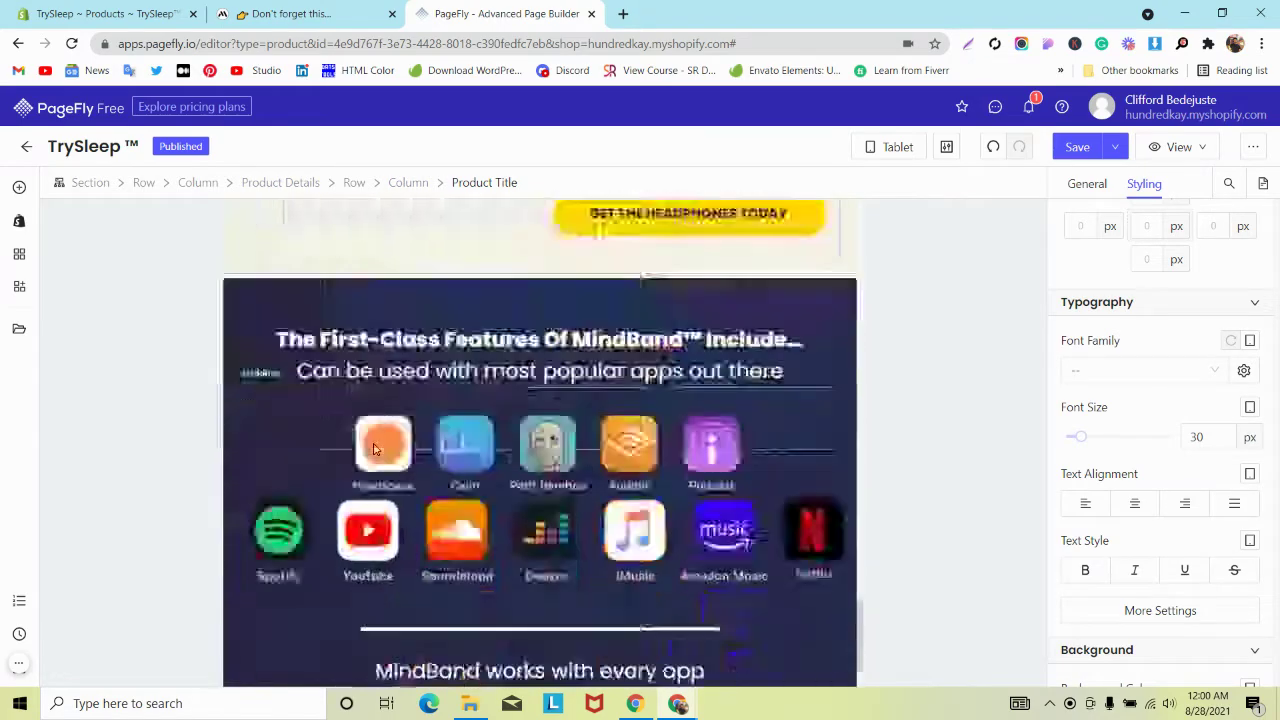
scroll(373, 450, up, 1)
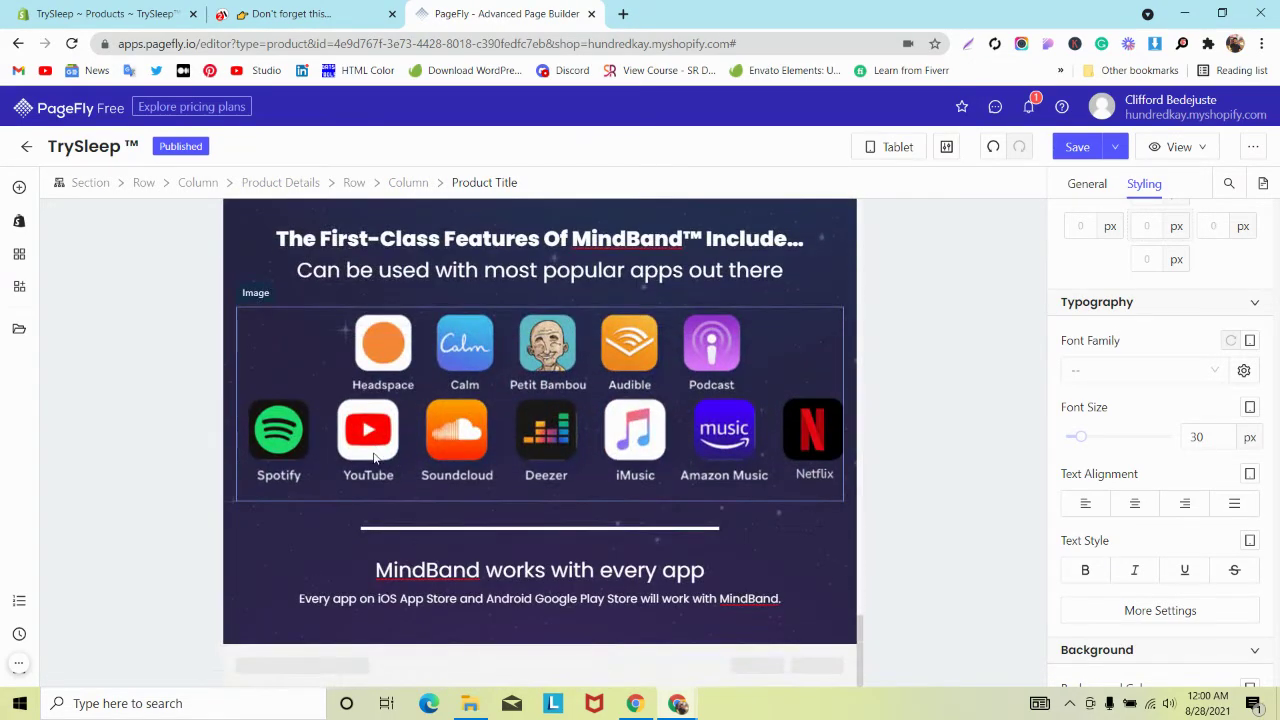
scroll(379, 462, up, 2)
scroll(379, 462, up, 5)
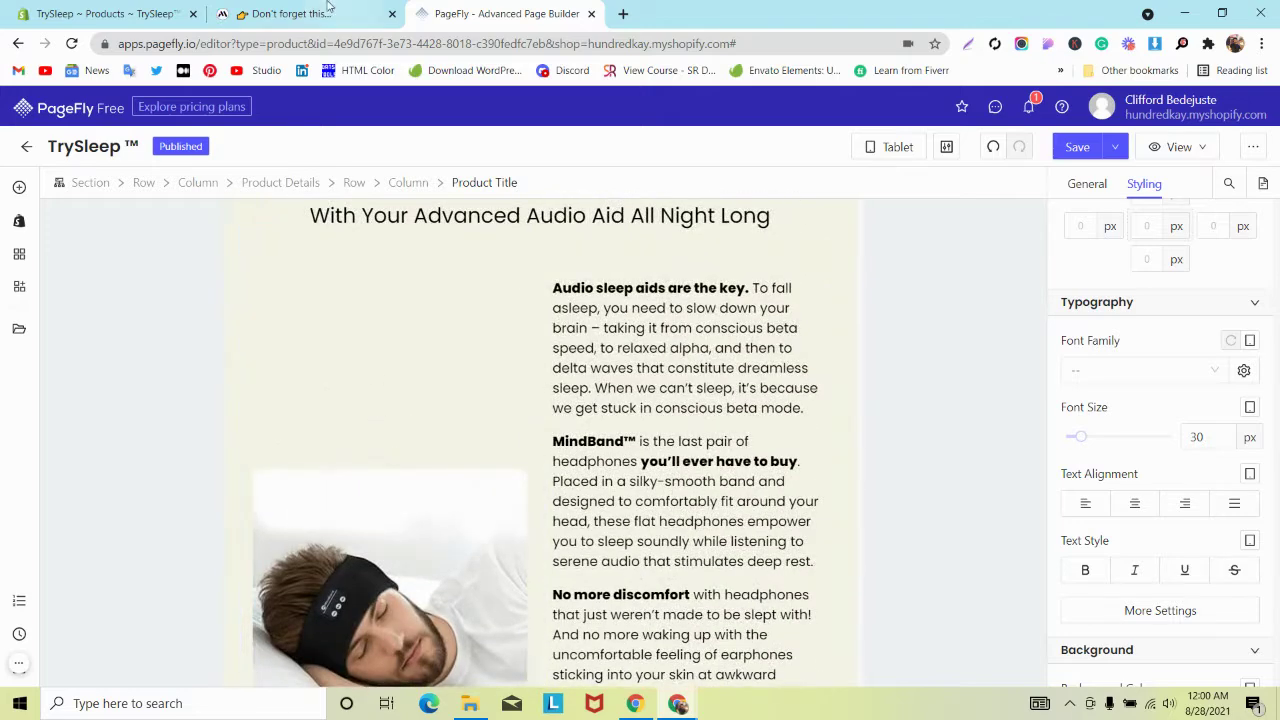
Preview the reference MindBand page as an iPad Pro and inspect the font styling of the "Start Sleeping Soundly" paragraphs
click(290, 13)
click(339, 106)
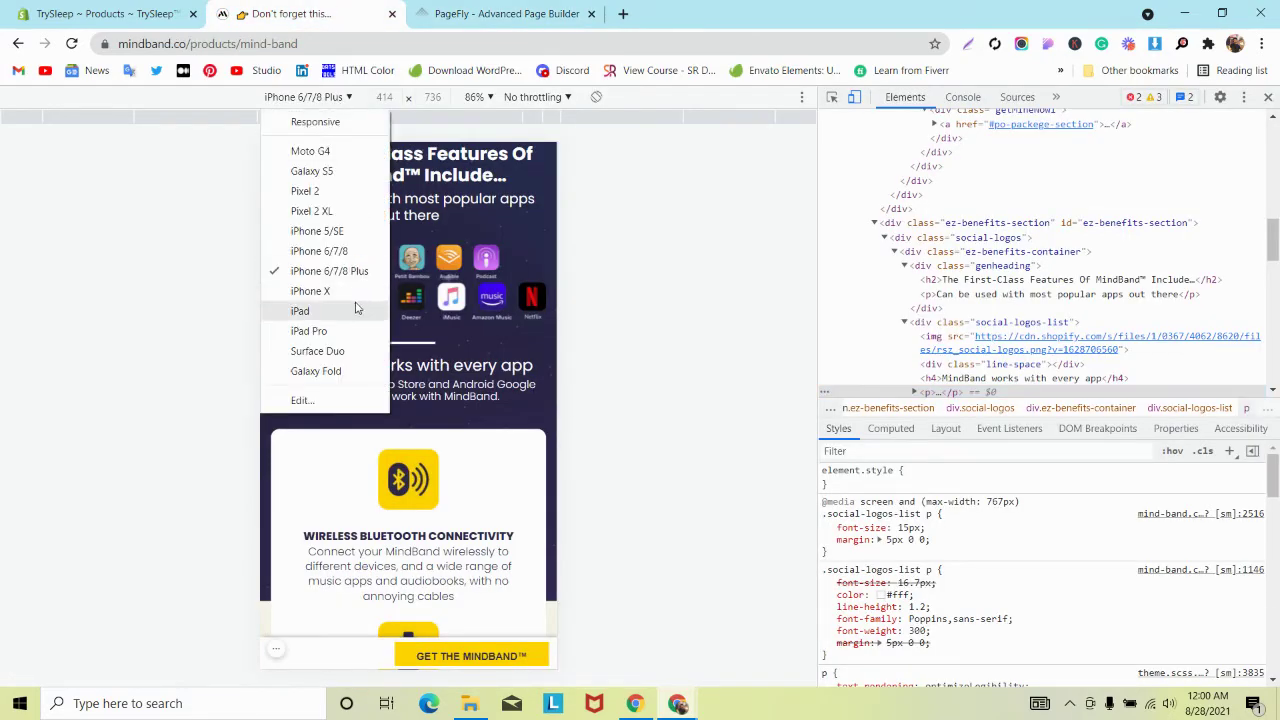
click(340, 331)
scroll(339, 331, up, 5)
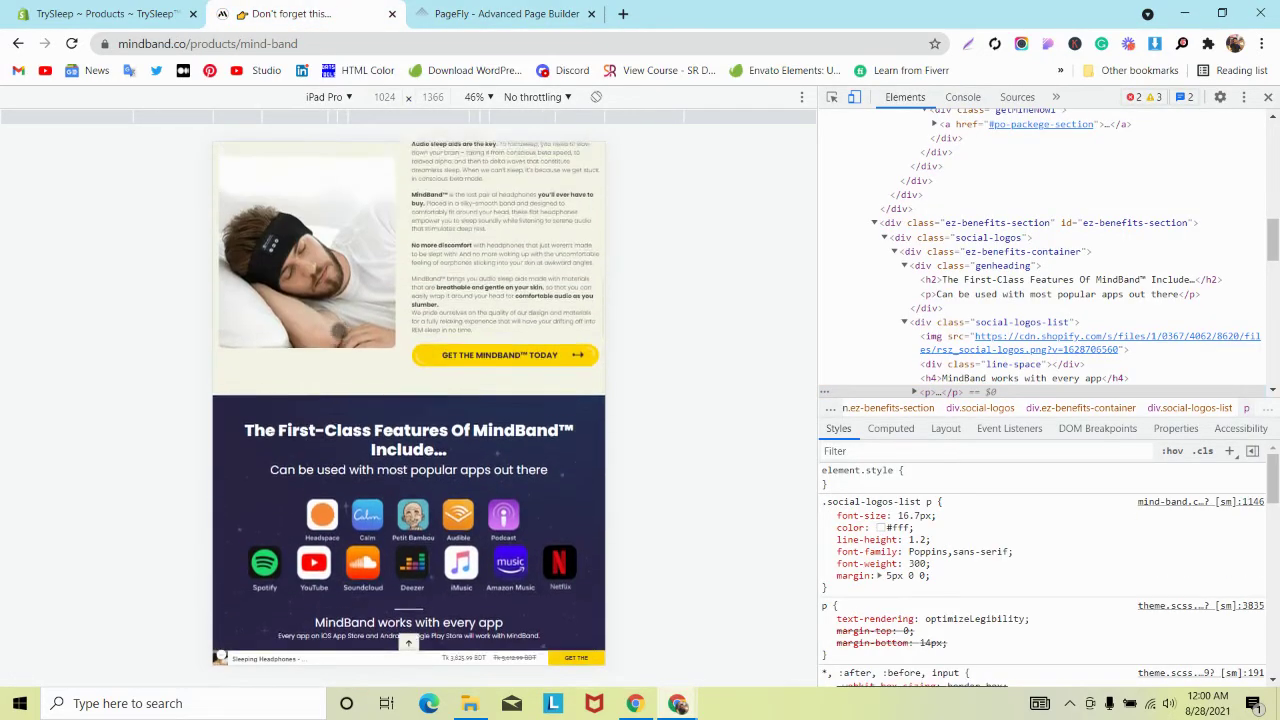
scroll(339, 331, up, 1)
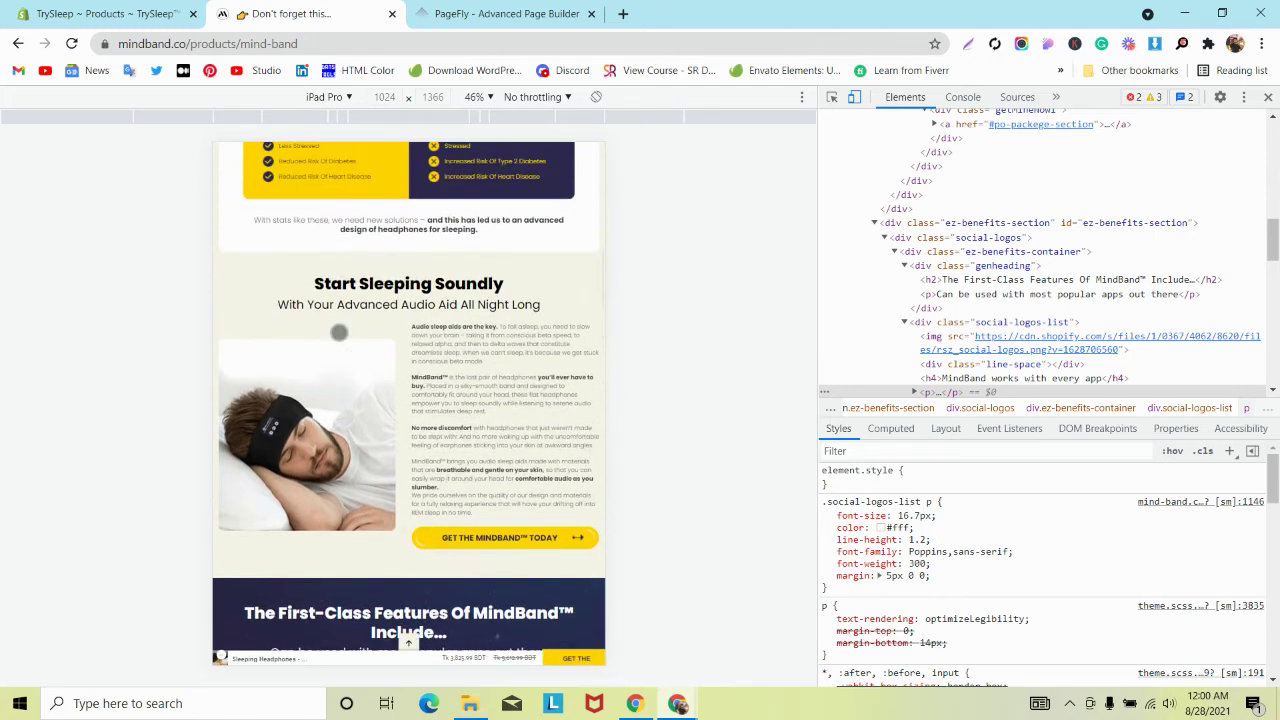
click(831, 97)
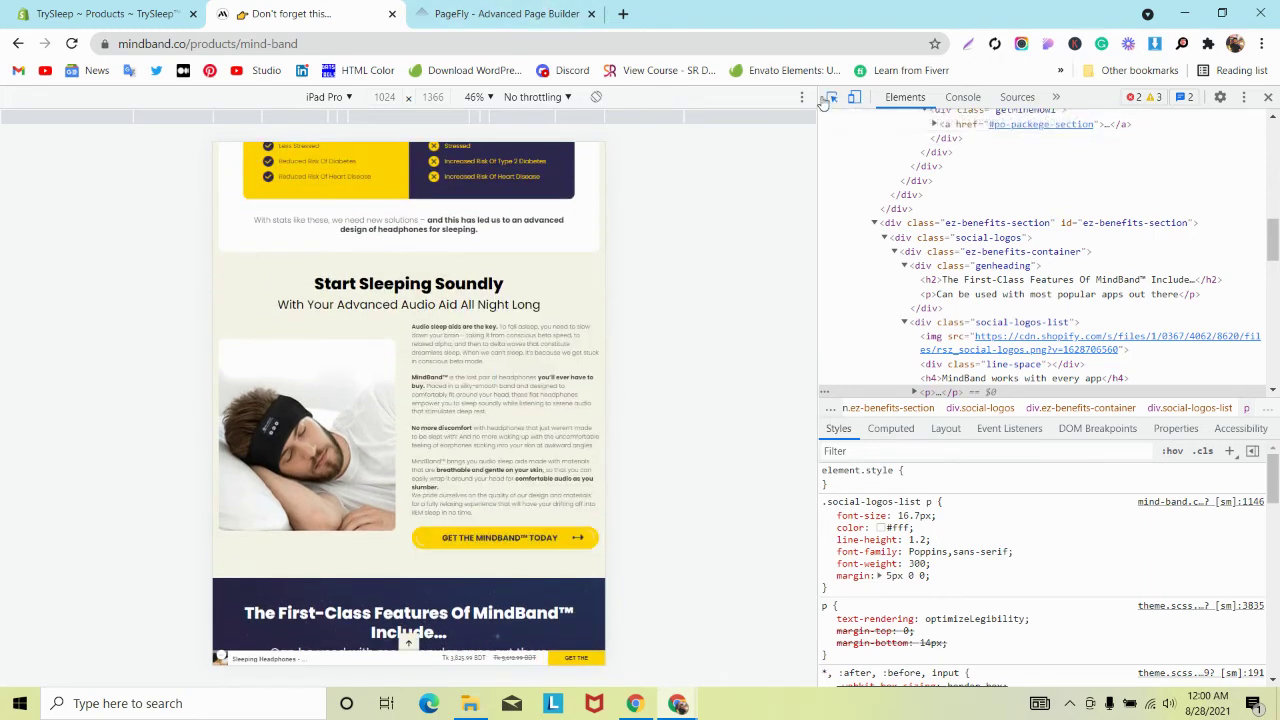
click(495, 341)
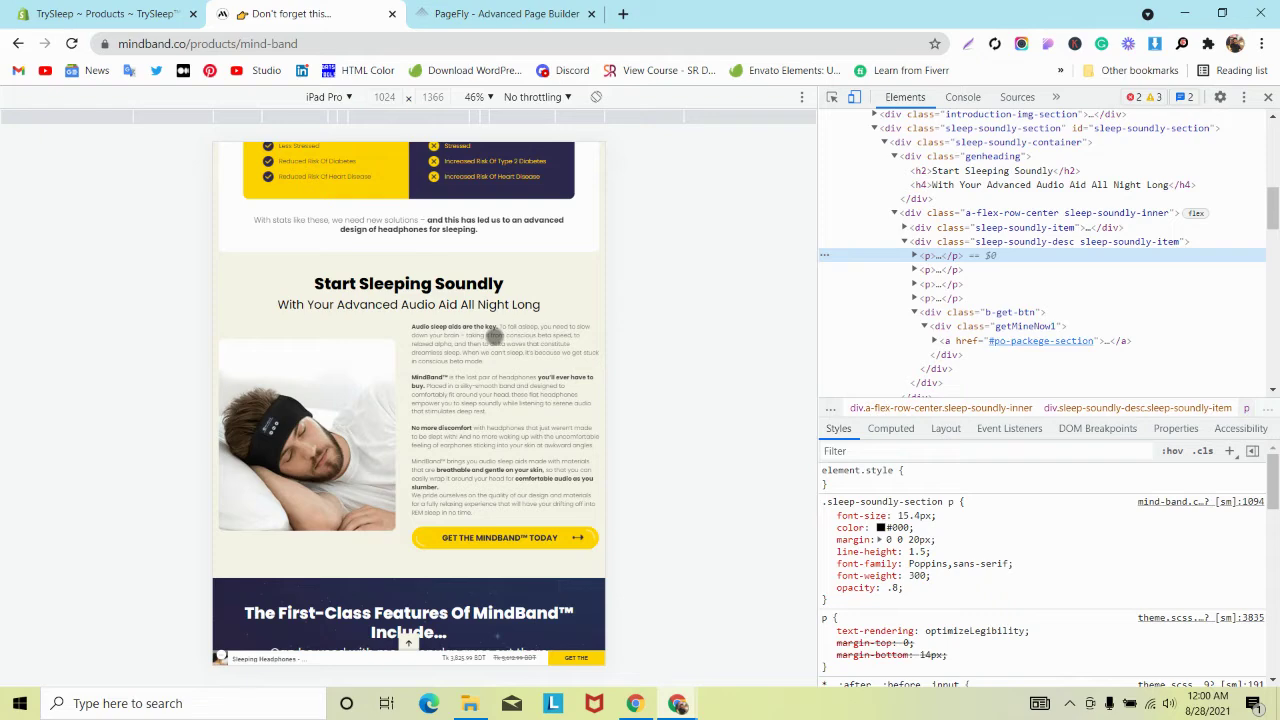
click(831, 97)
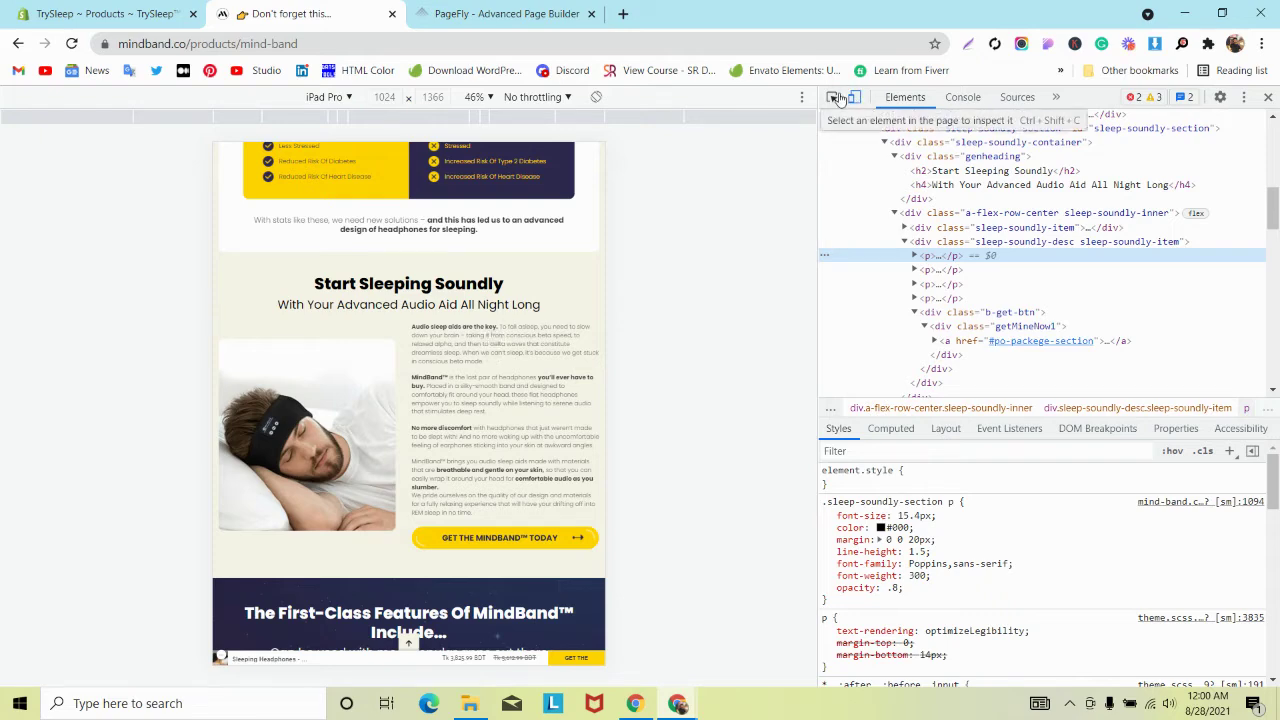
click(455, 400)
Switch back to PageFly and set the "Audio sleep aids are the key." paragraph's font size to 14 px
click(529, 13)
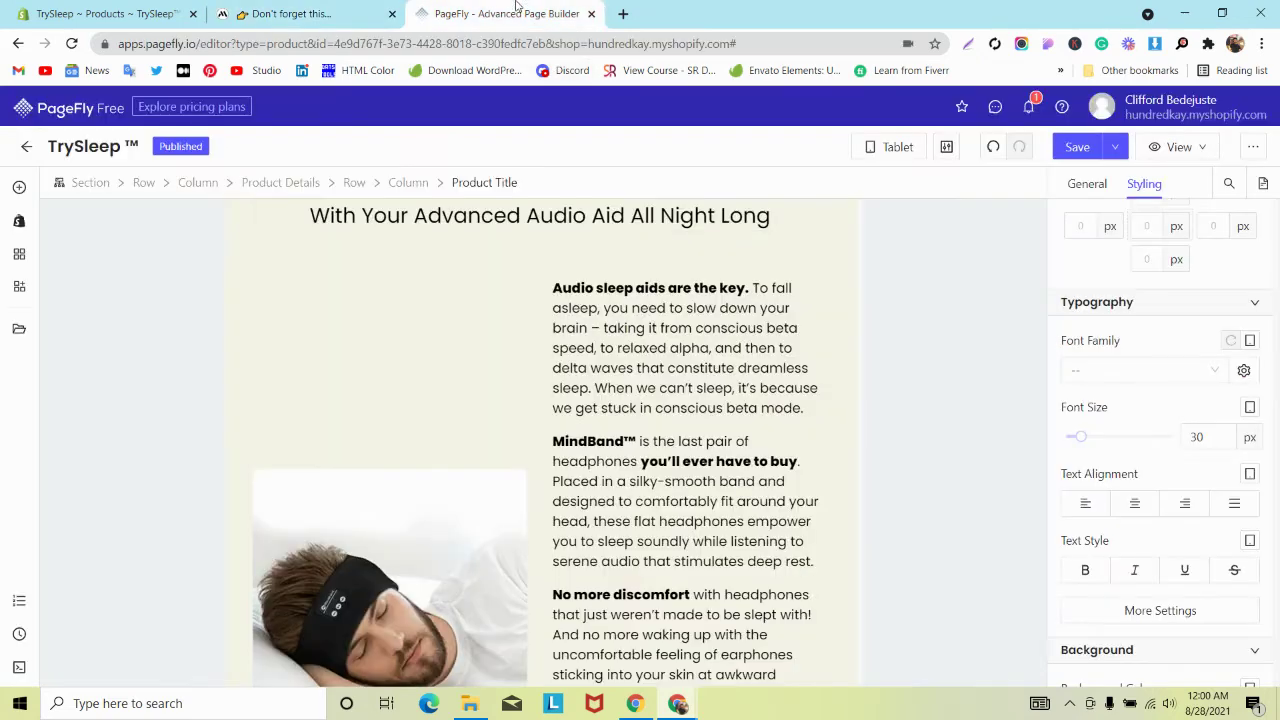
click(614, 348)
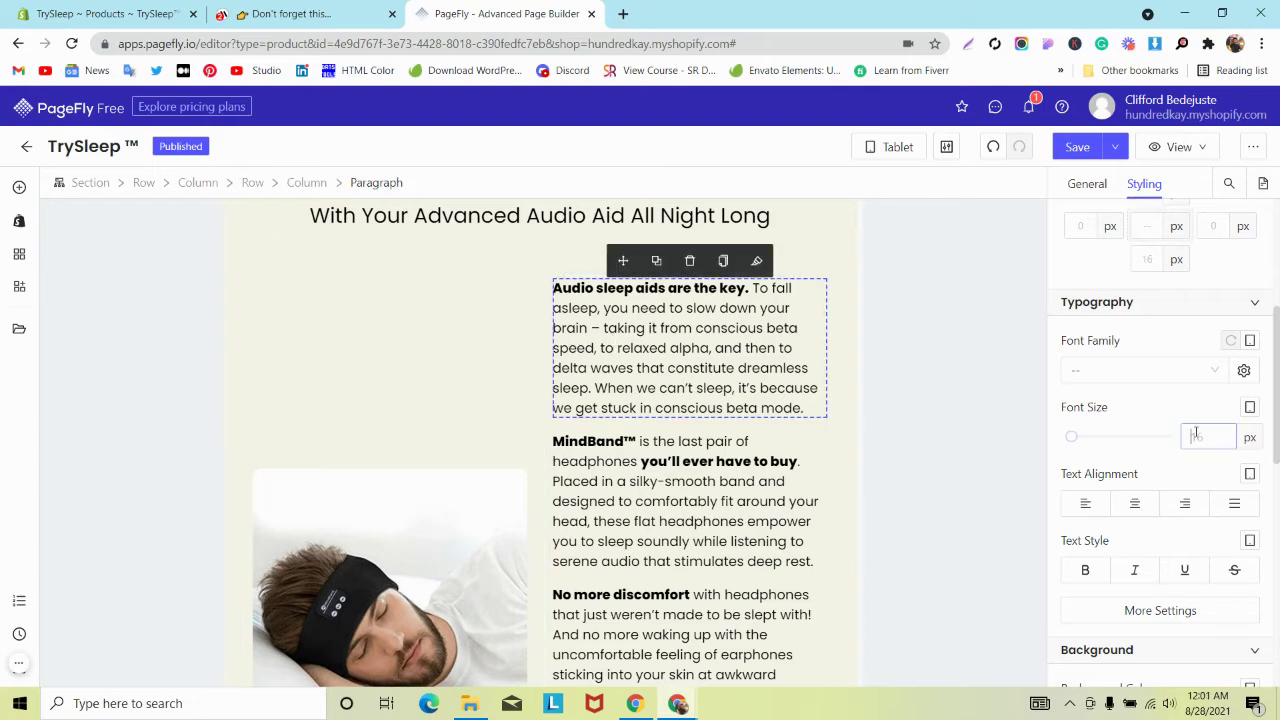
text(14)
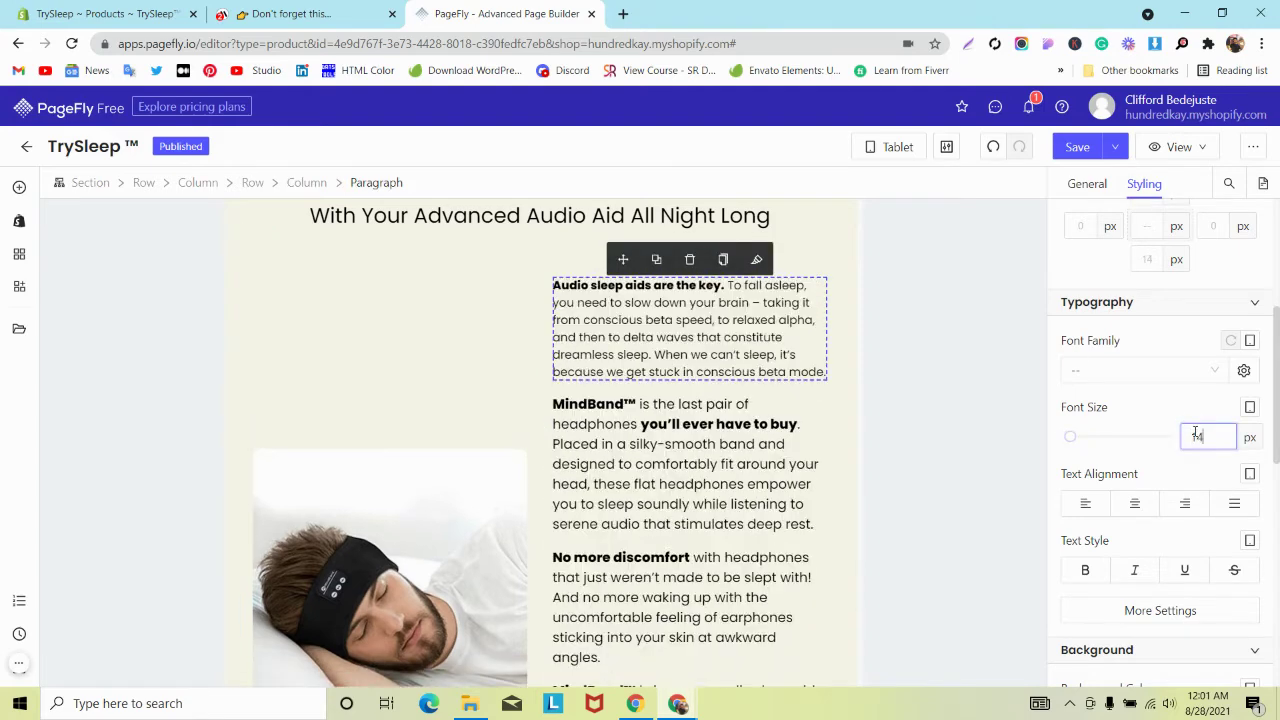
Copy the "Audio sleep aids are the key." paragraph's styles and apply them to the three paragraphs below it
click(723, 260)
click(769, 407)
click(756, 376)
scroll(756, 376, down, 2)
click(756, 376)
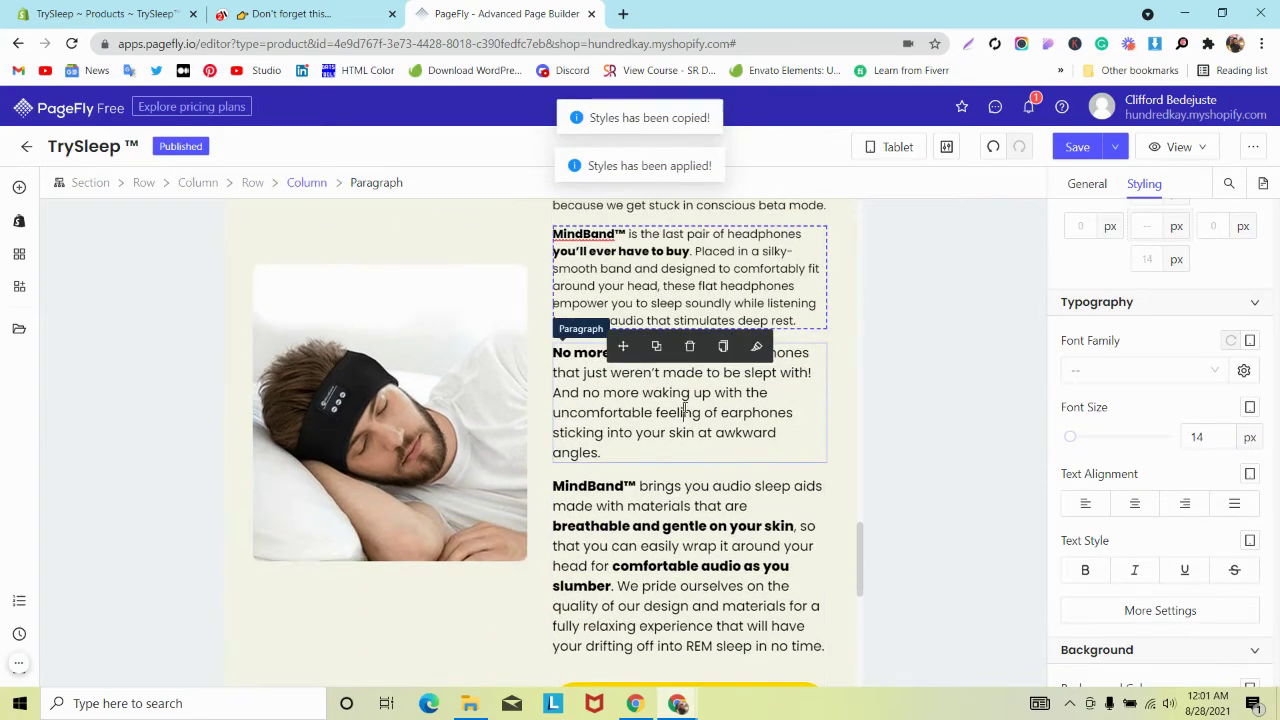
click(756, 340)
click(757, 470)
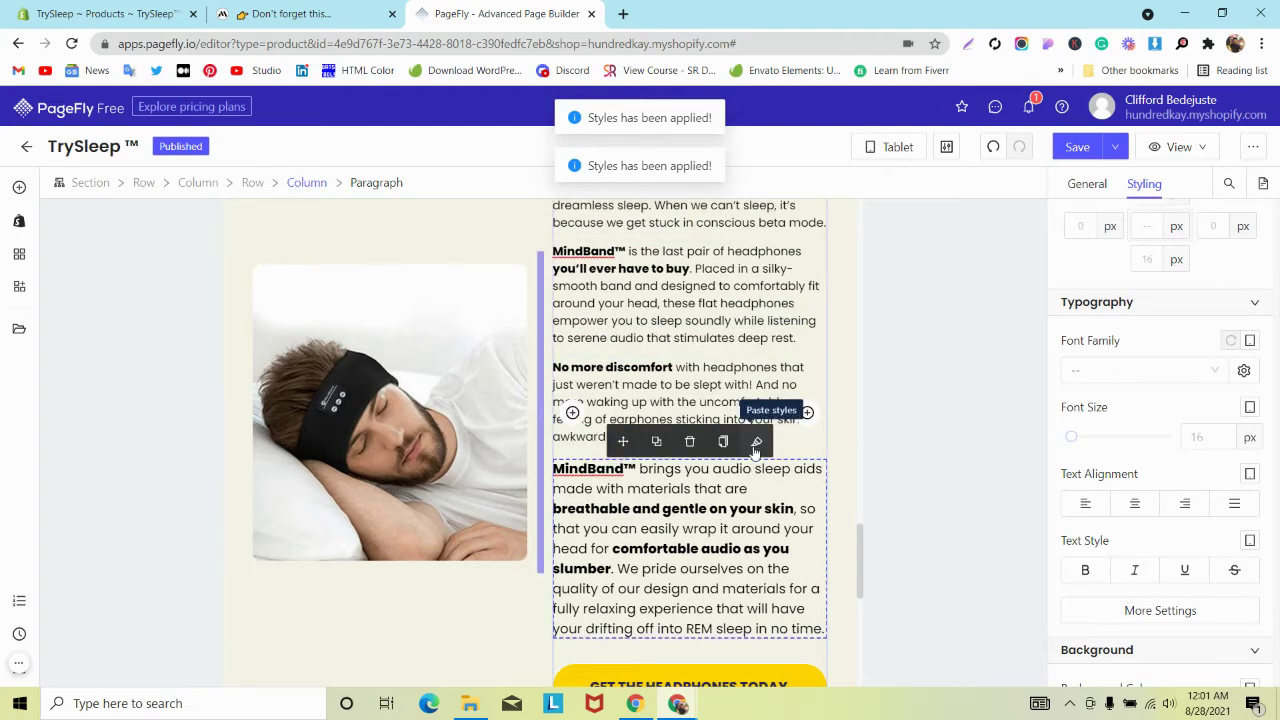
click(757, 437)
Narrow the sleeping man's image column and widen the paragraph column by shifting the boundary between them
drag(516, 386, 511, 386)
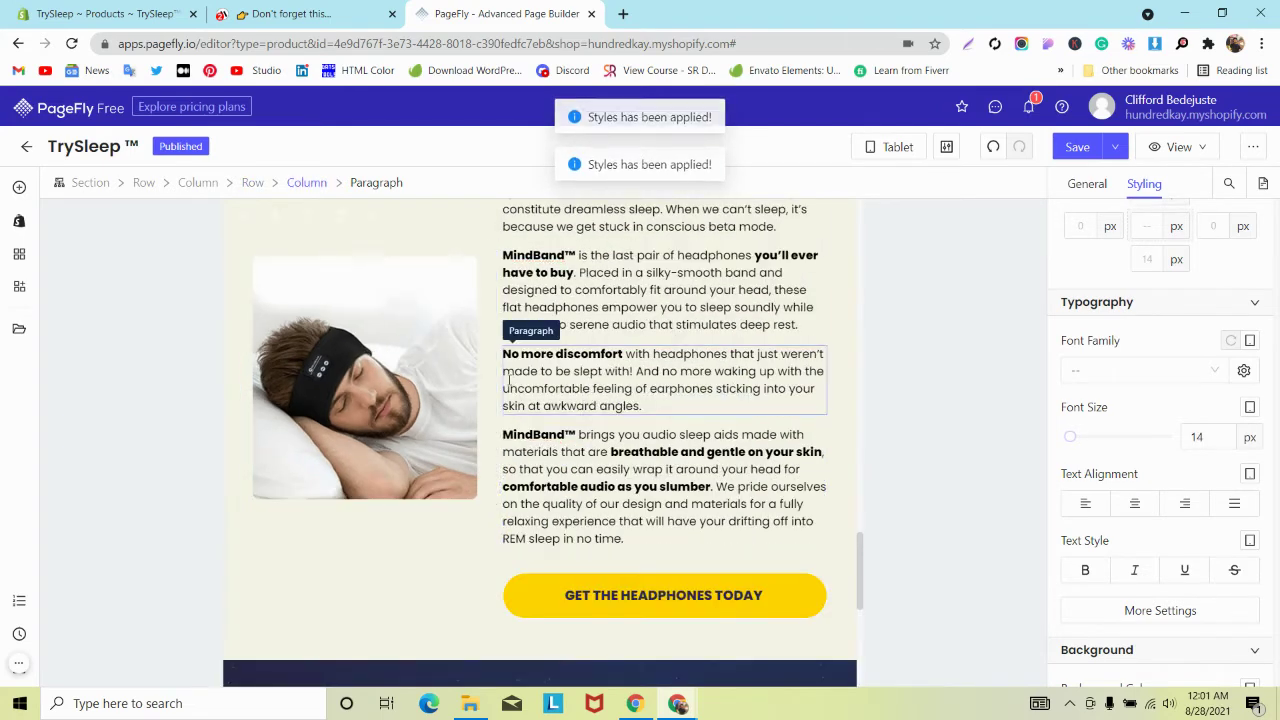
scroll(537, 397, up, 2)
scroll(538, 402, down, 2)
scroll(541, 403, up, 1)
scroll(541, 400, up, 2)
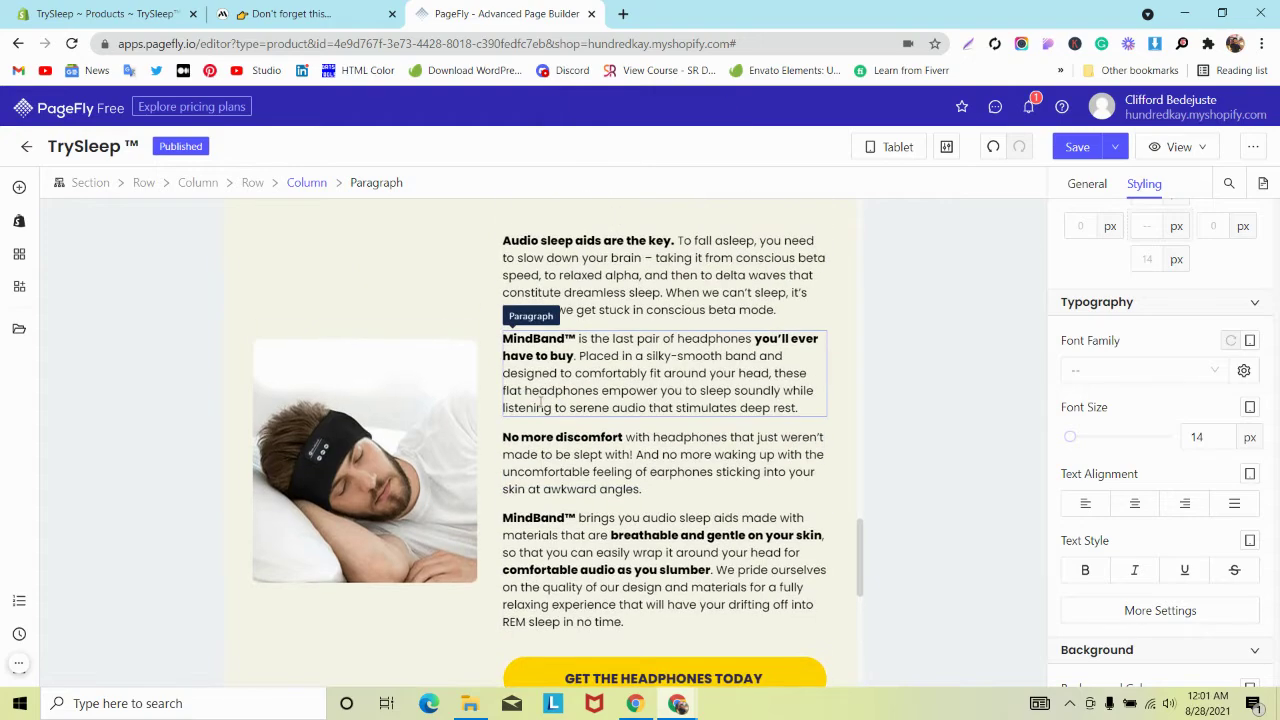
scroll(542, 398, down, 4)
scroll(542, 400, up, 2)
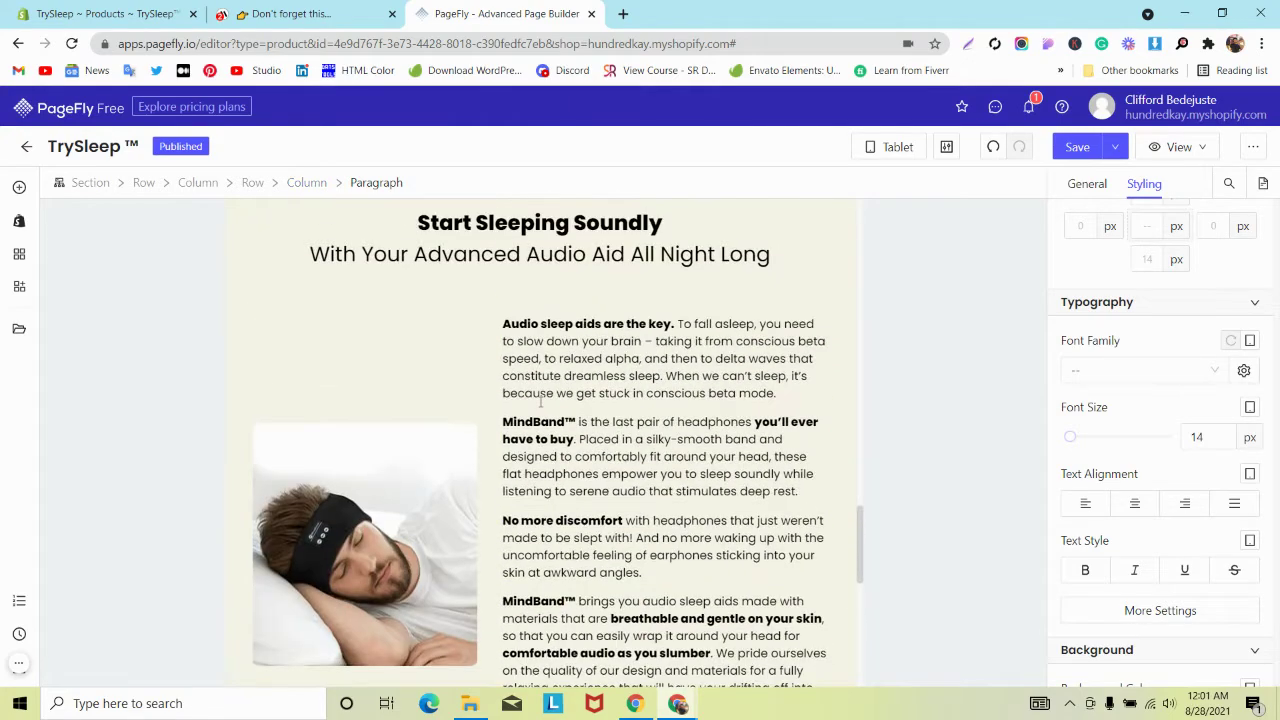
Select the sleeping man image and examine its placement beside the paragraphs
click(348, 425)
scroll(348, 425, down, 1)
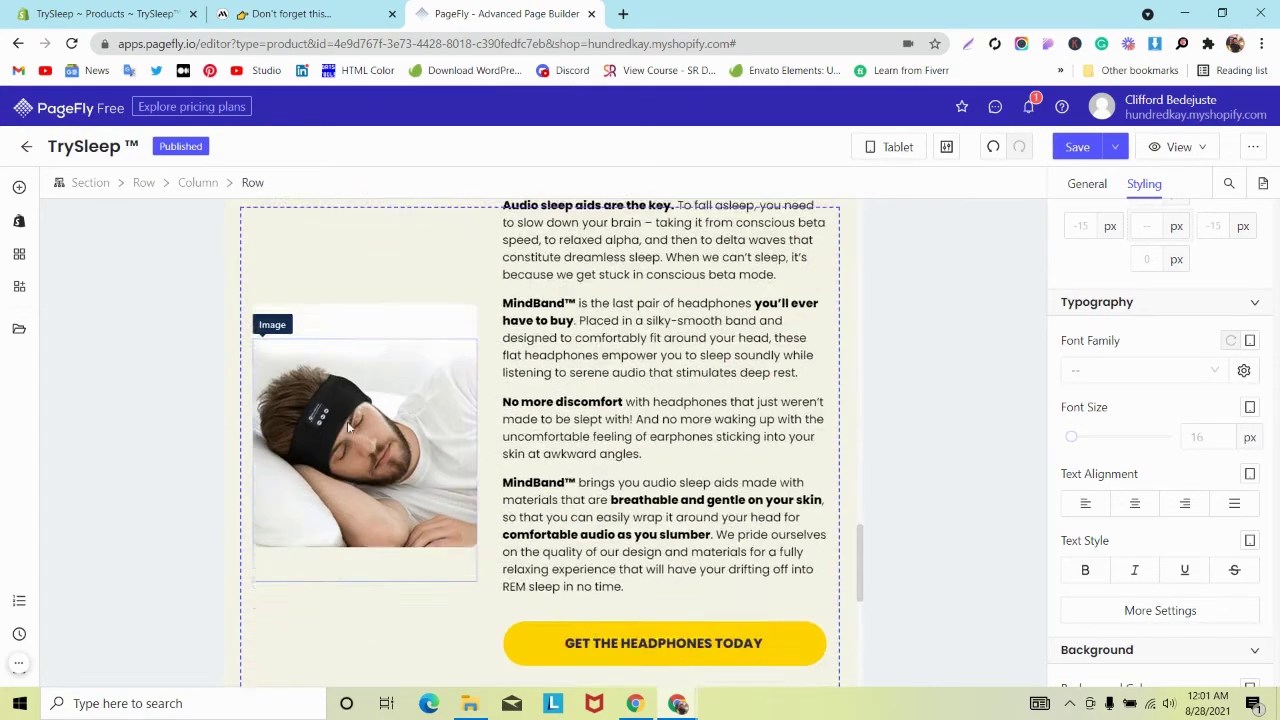
scroll(347, 423, up, 1)
scroll(348, 425, down, 1)
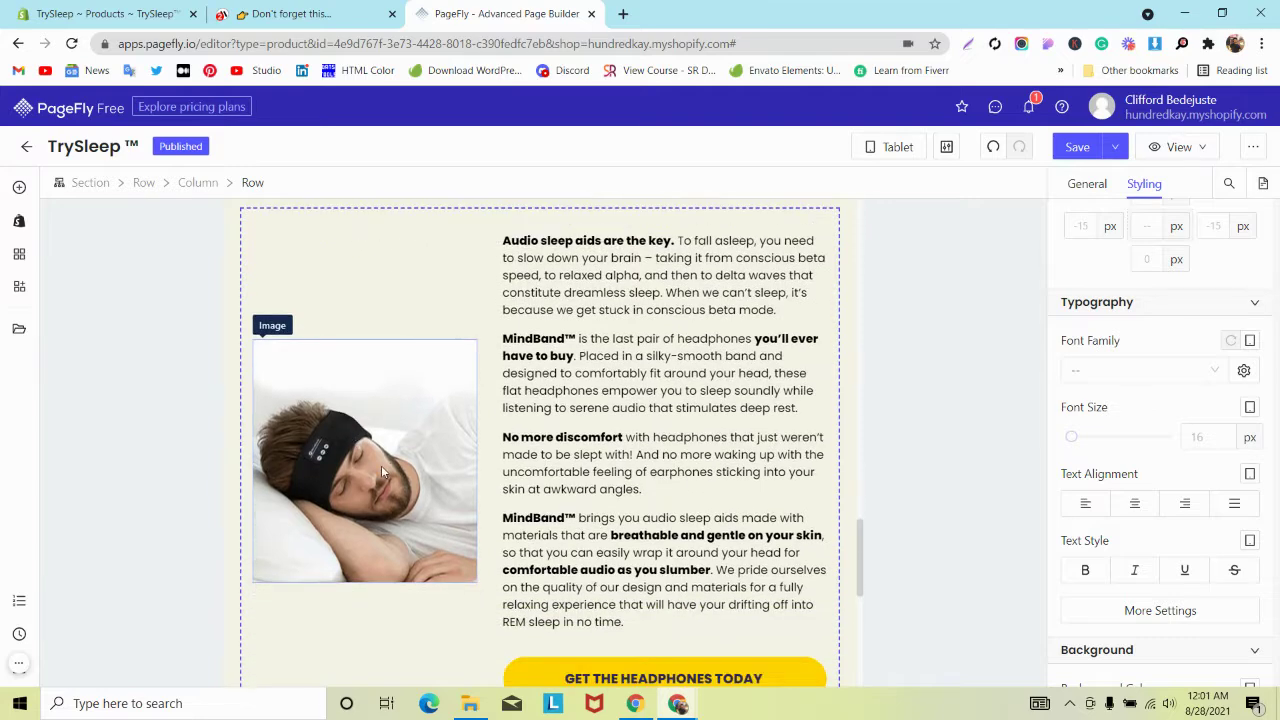
click(324, 386)
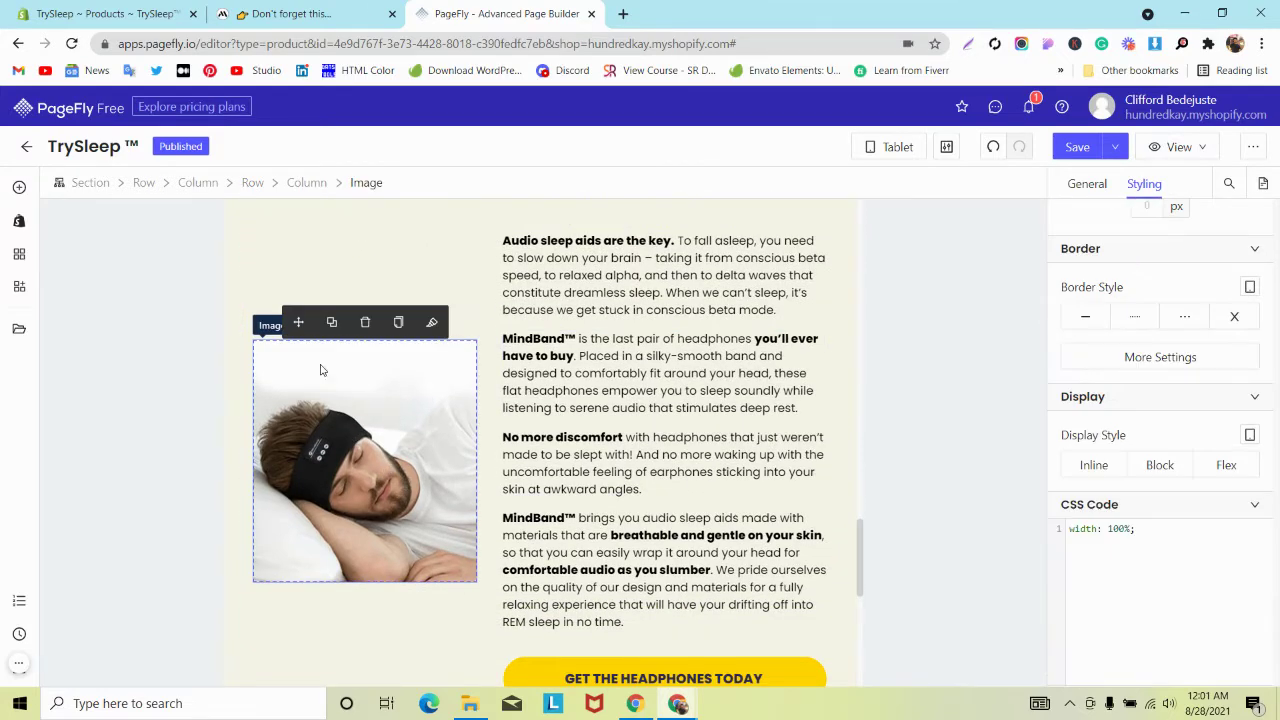
Compare the reference page's "Start Sleeping Soundly" section at iPad size with the same section in PageFly
click(372, 10)
click(330, 96)
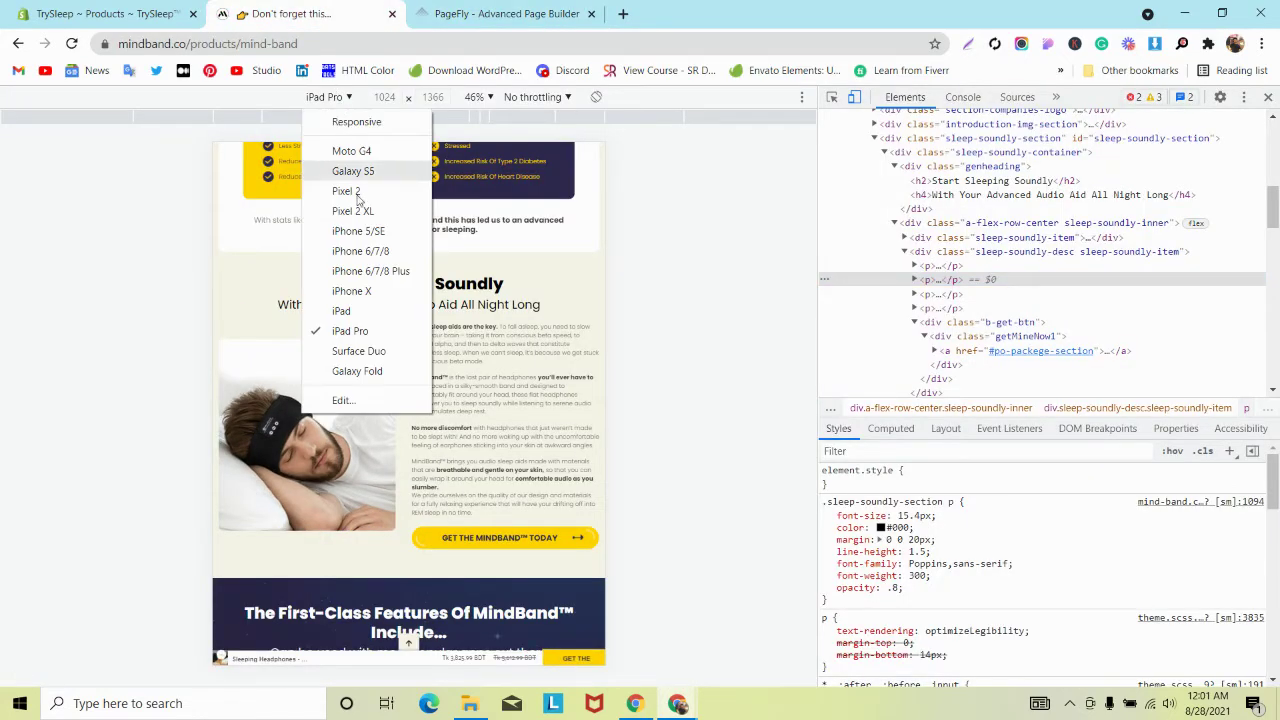
click(366, 308)
scroll(366, 314, down, 7)
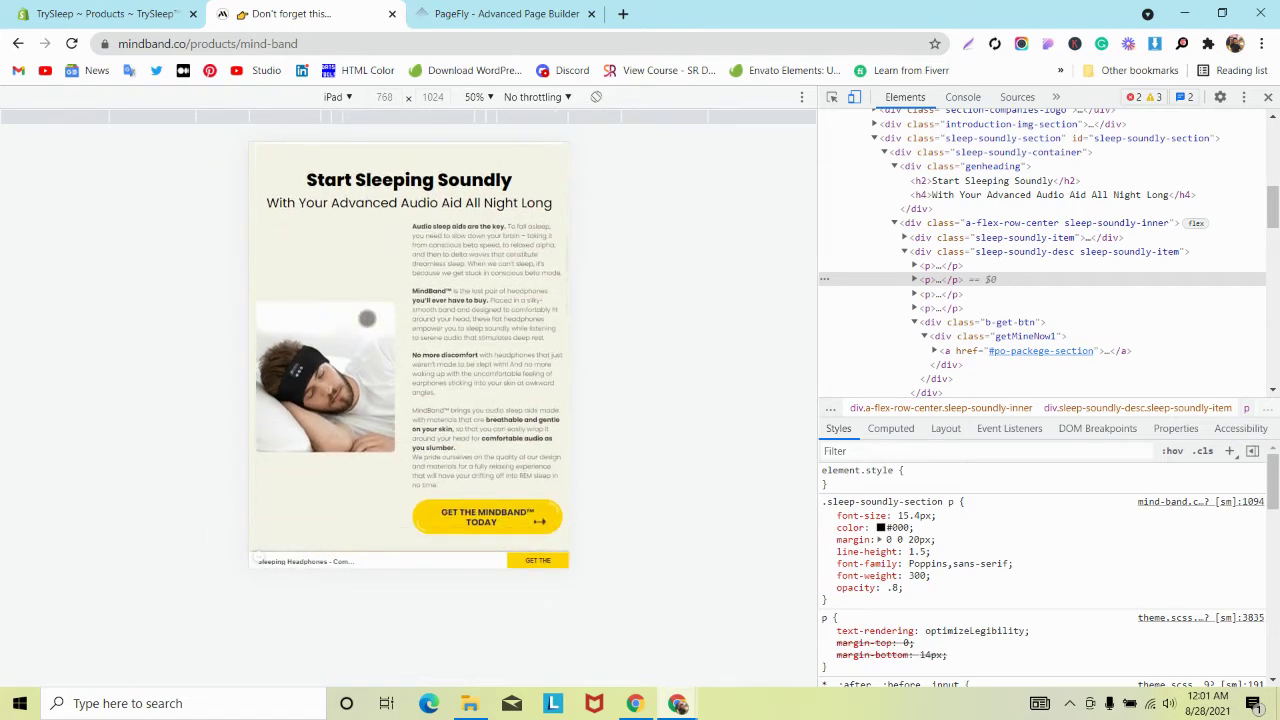
scroll(367, 323, up, 4)
scroll(366, 322, down, 2)
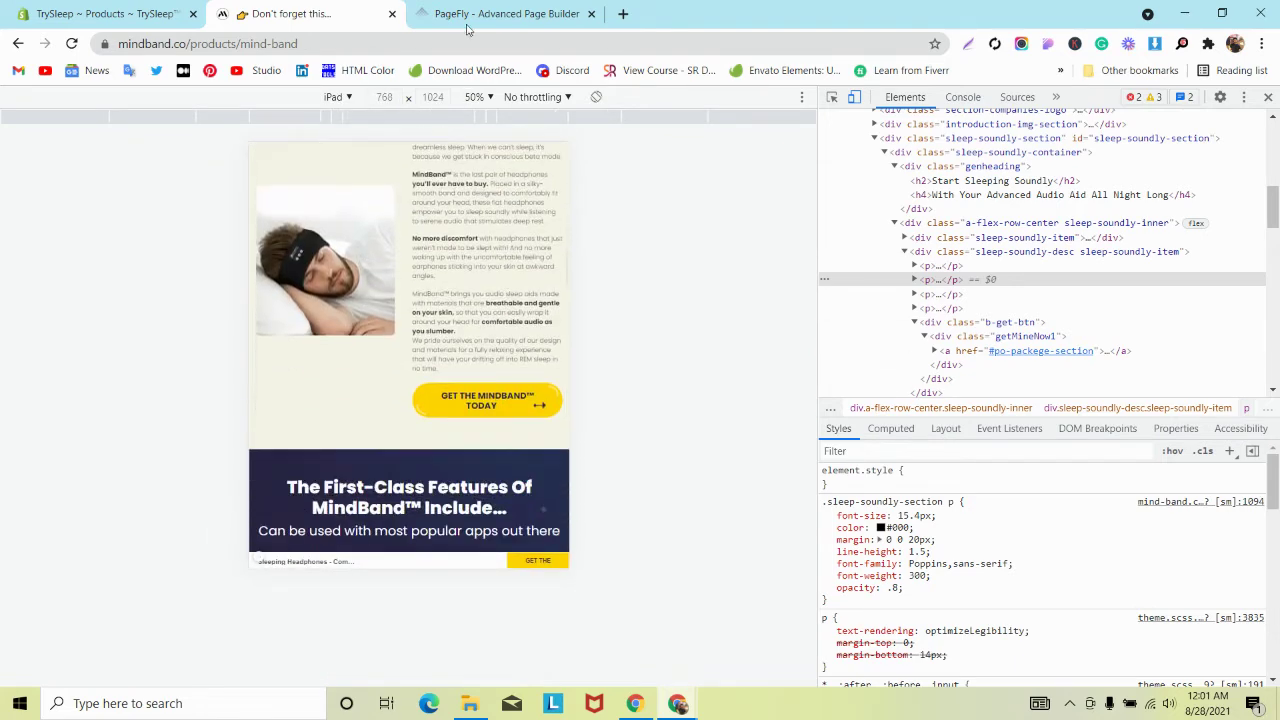
click(505, 13)
scroll(494, 285, down, 1)
scroll(494, 285, up, 1)
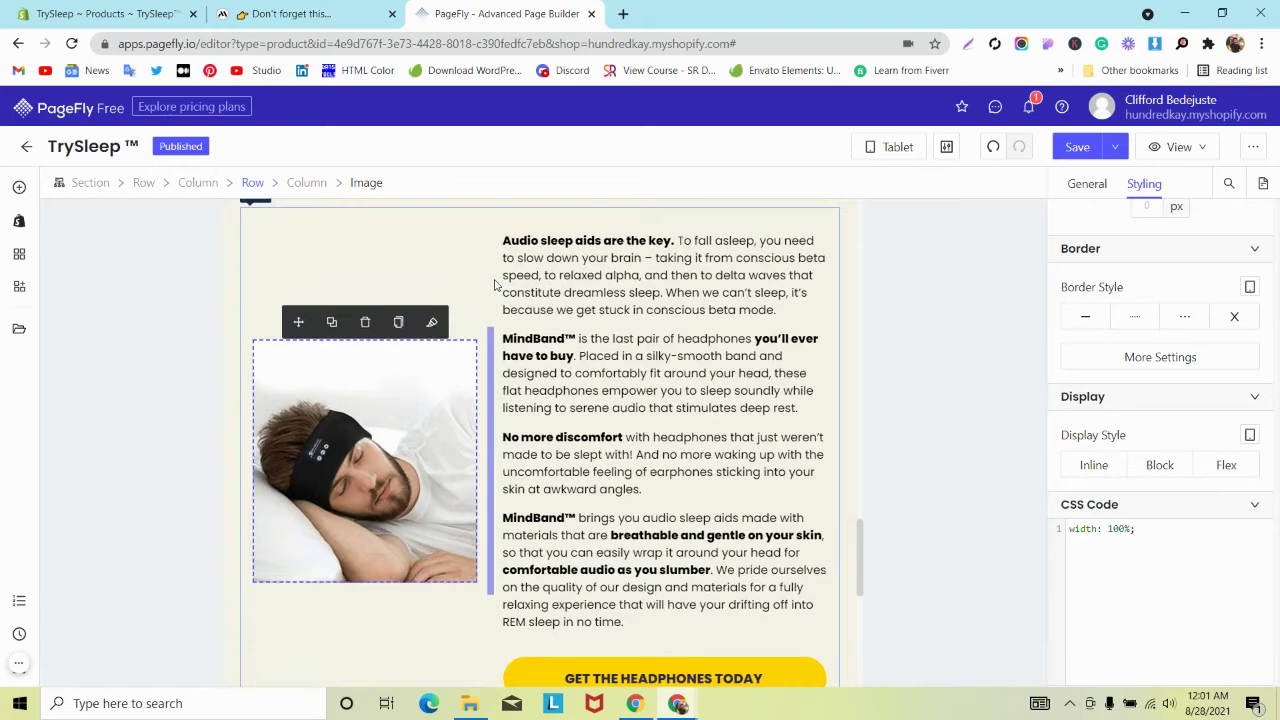
Save and publish the page with the tablet adjustments, then check the sections around the sleeping man image
scroll(494, 285, down, 3)
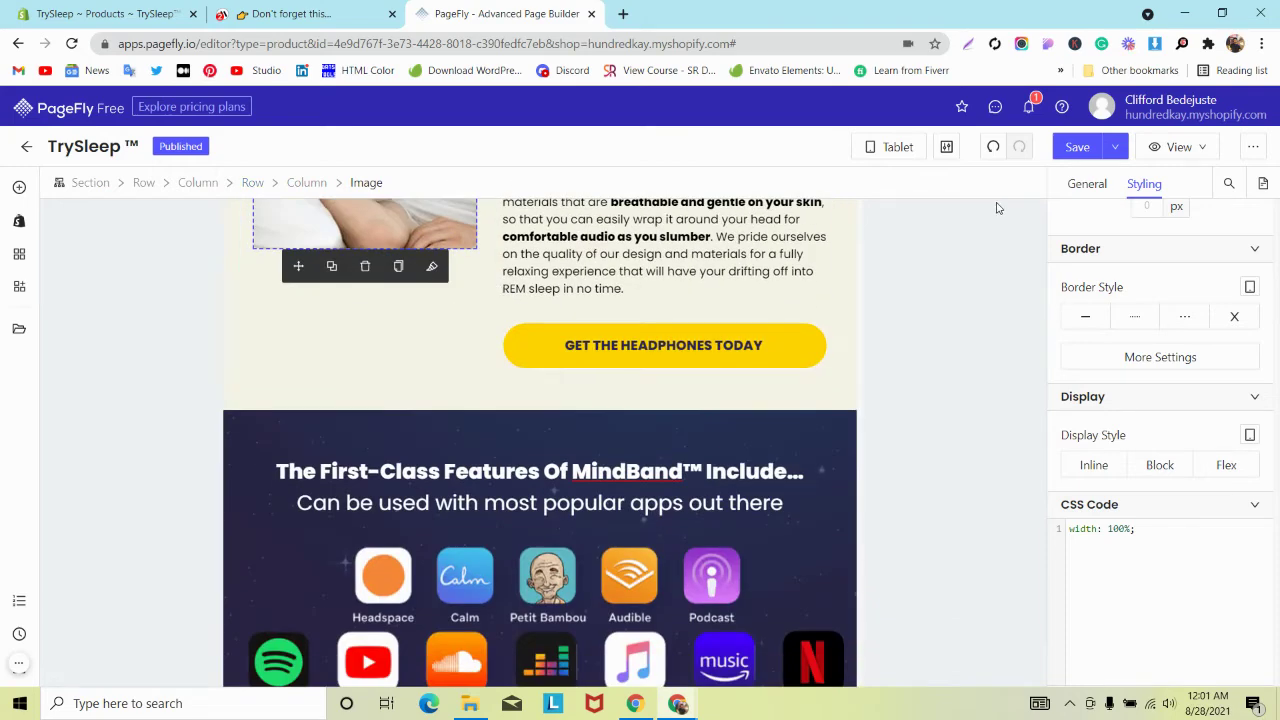
click(1115, 150)
click(1100, 179)
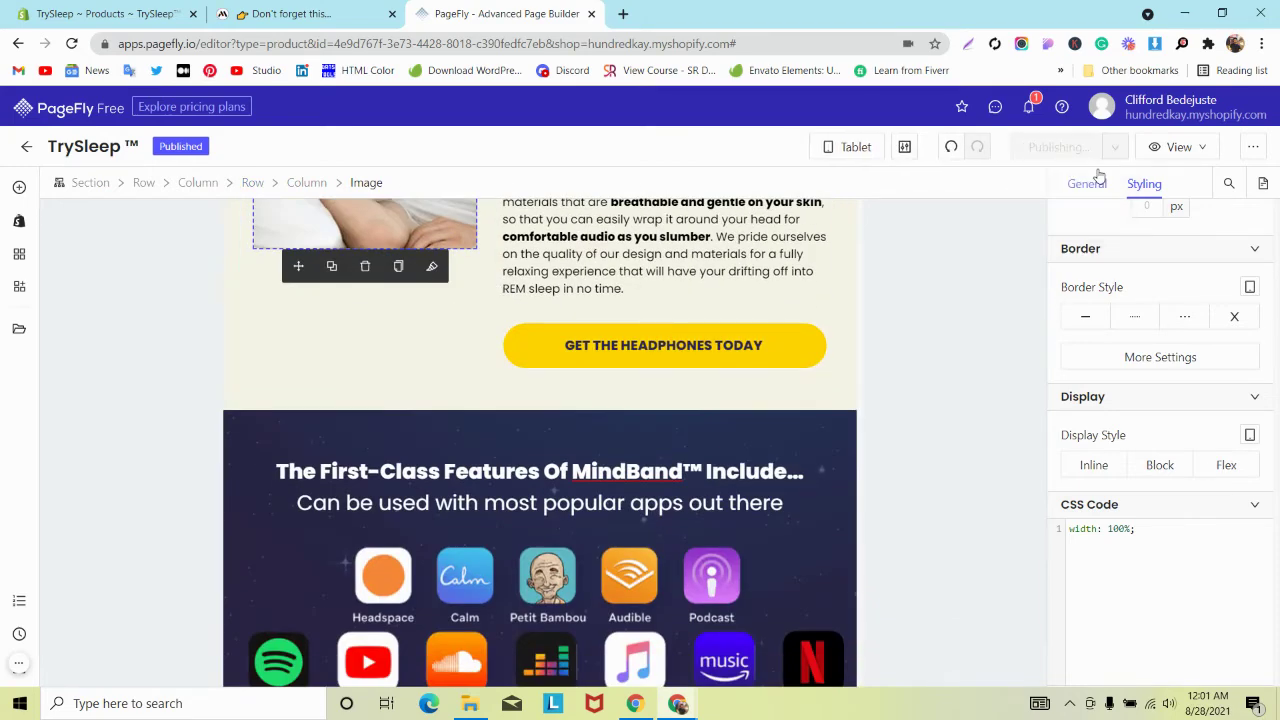
scroll(415, 358, down, 2)
scroll(416, 364, up, 10)
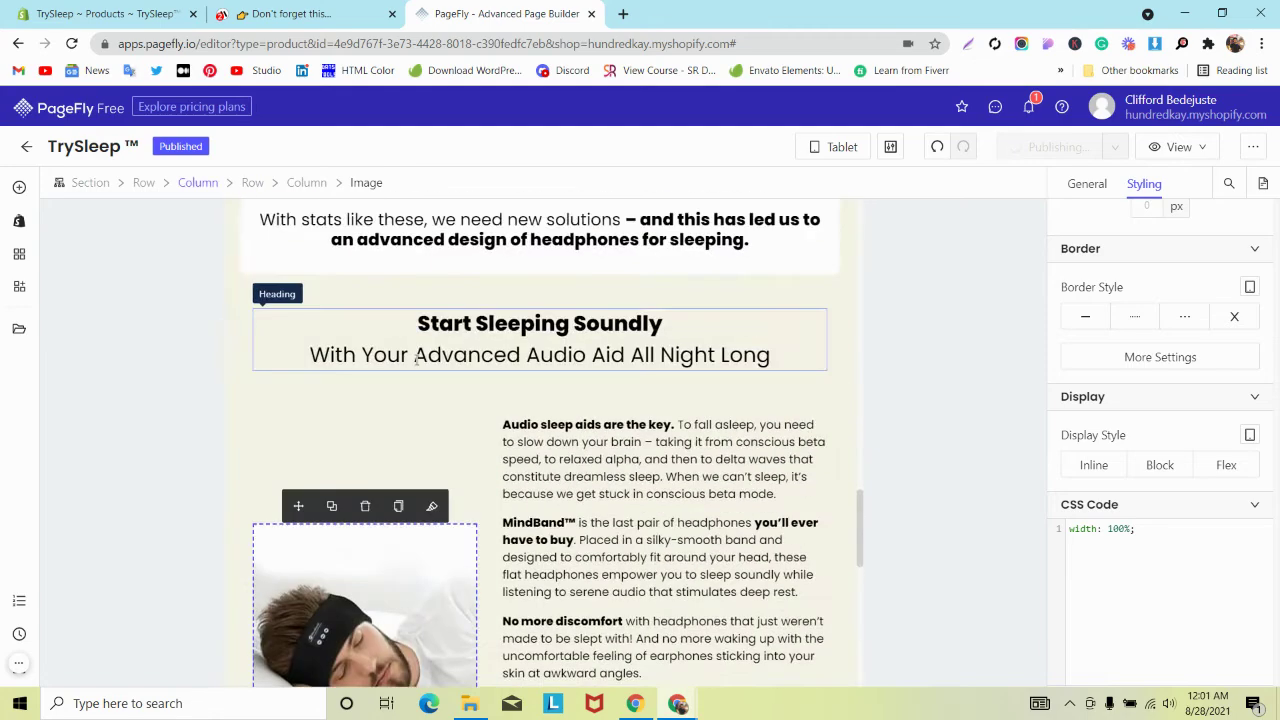
scroll(416, 366, down, 10)
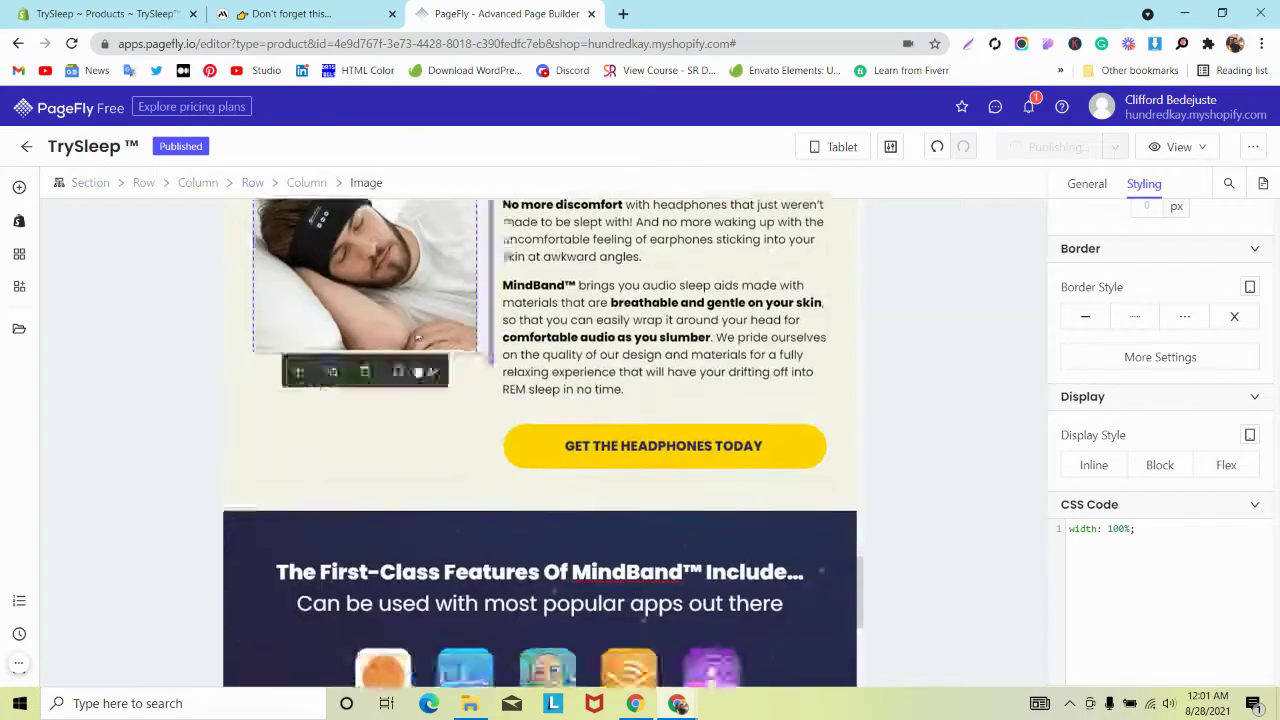
In the laptop layout, set the left and right padding of the white divider line's row to 400 px
mouse_move(816, 161)
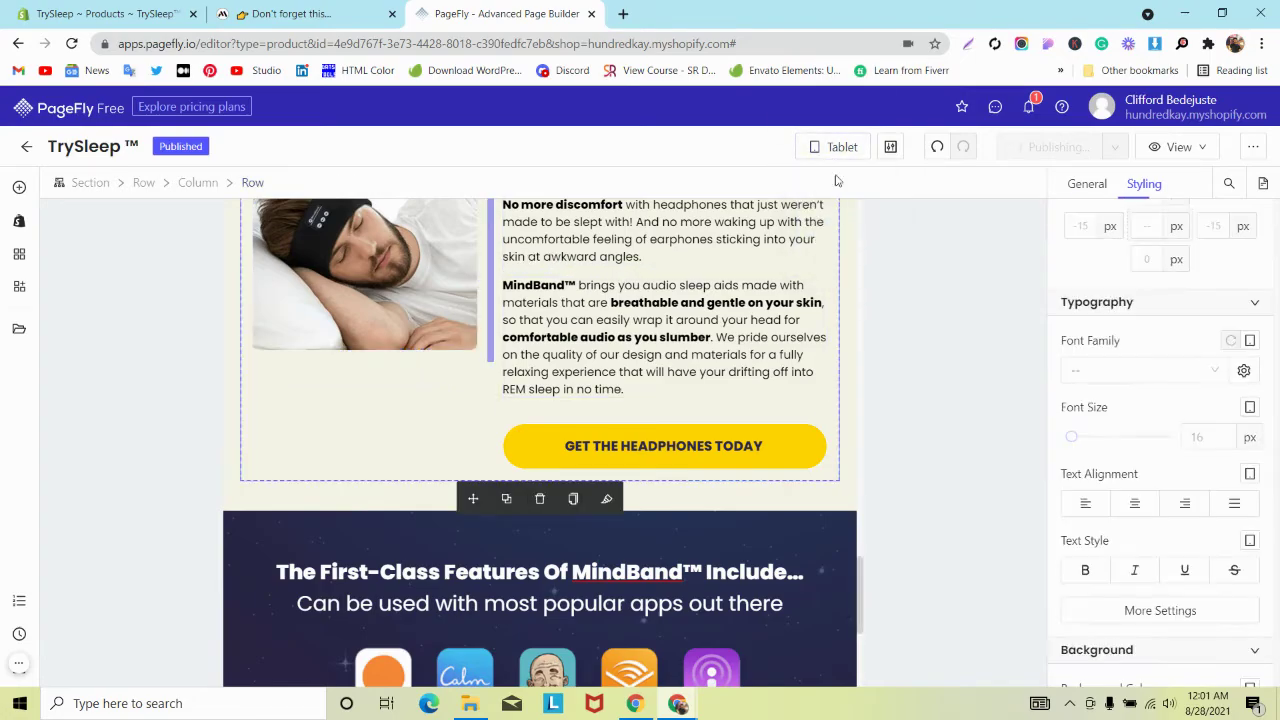
click(834, 207)
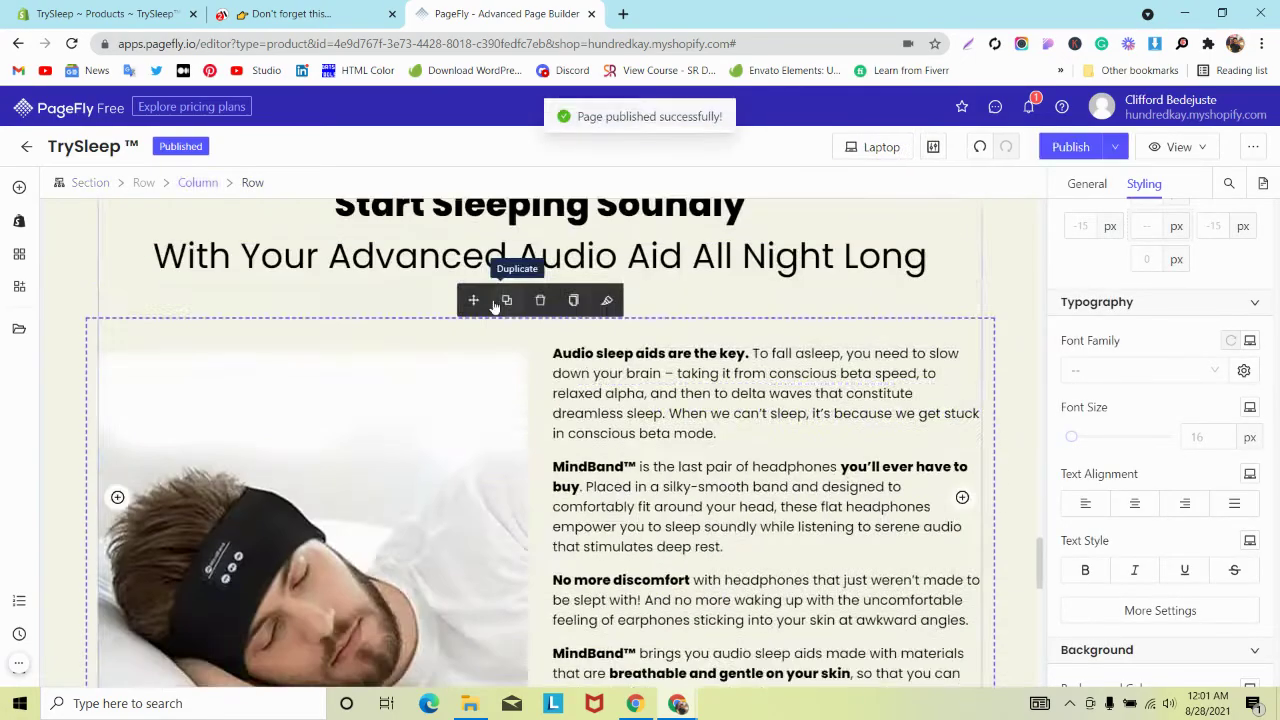
scroll(492, 305, down, 10)
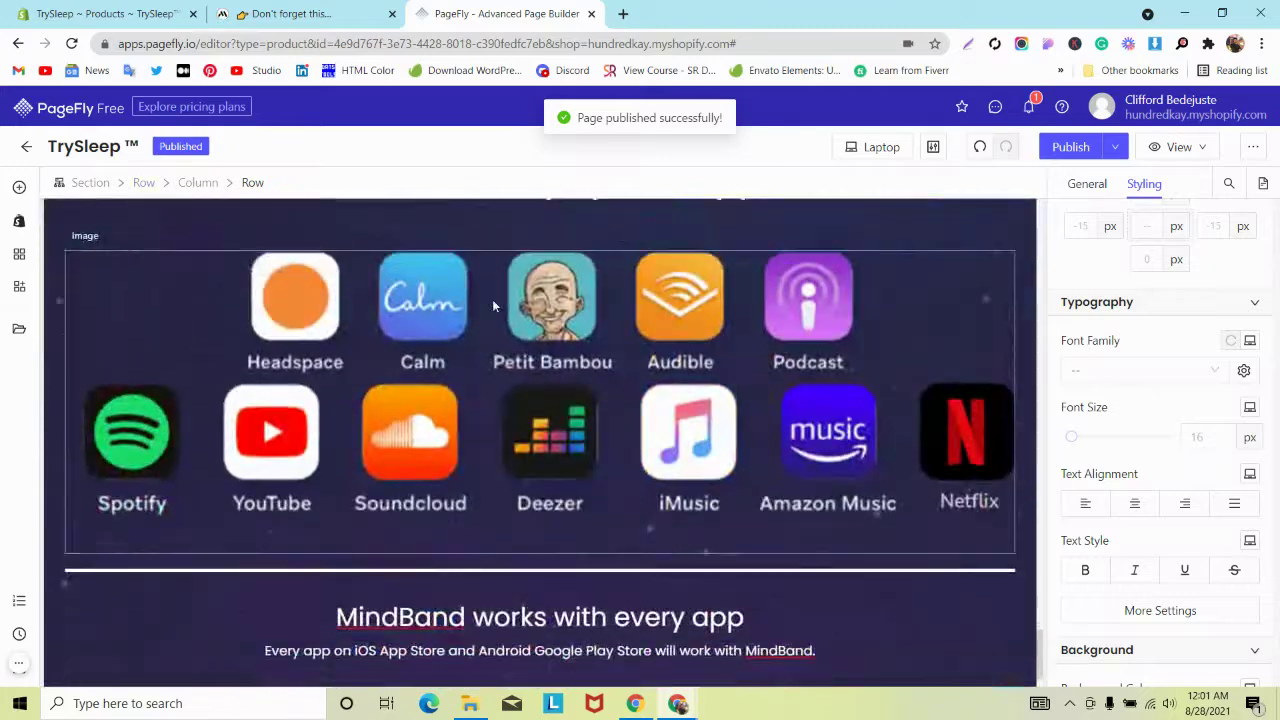
scroll(1141, 328, up, 5)
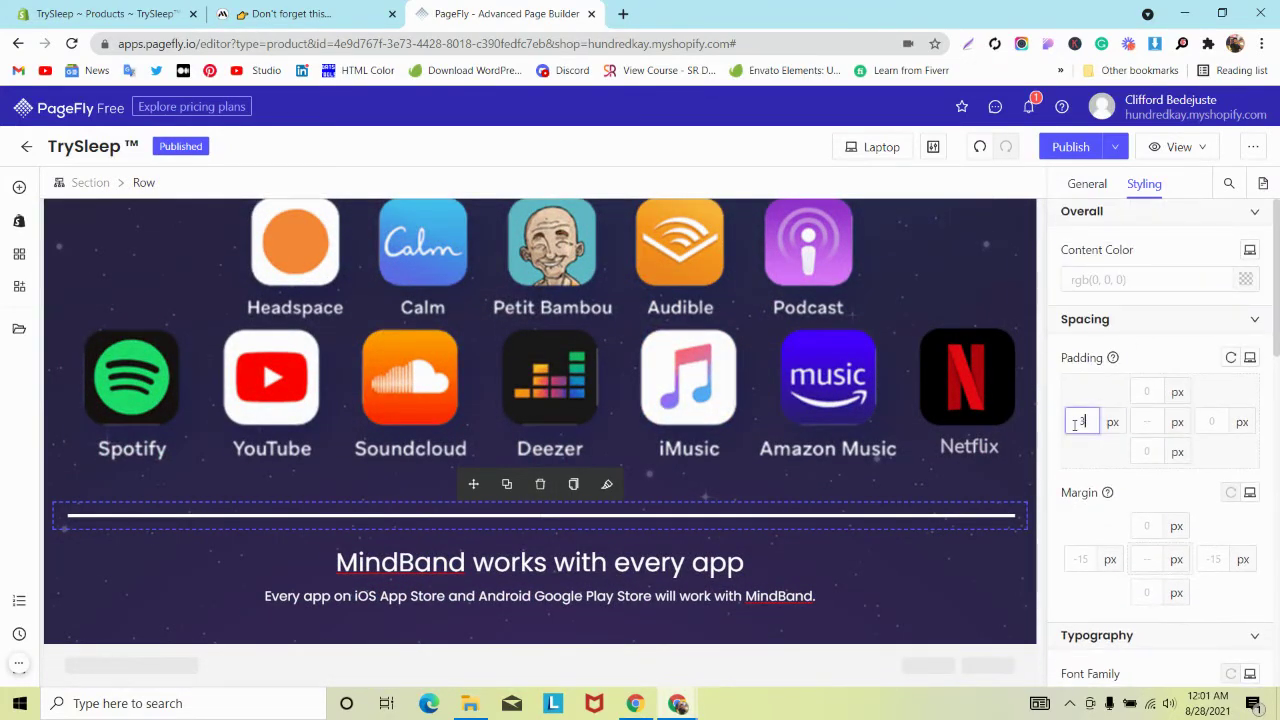
click(1212, 421)
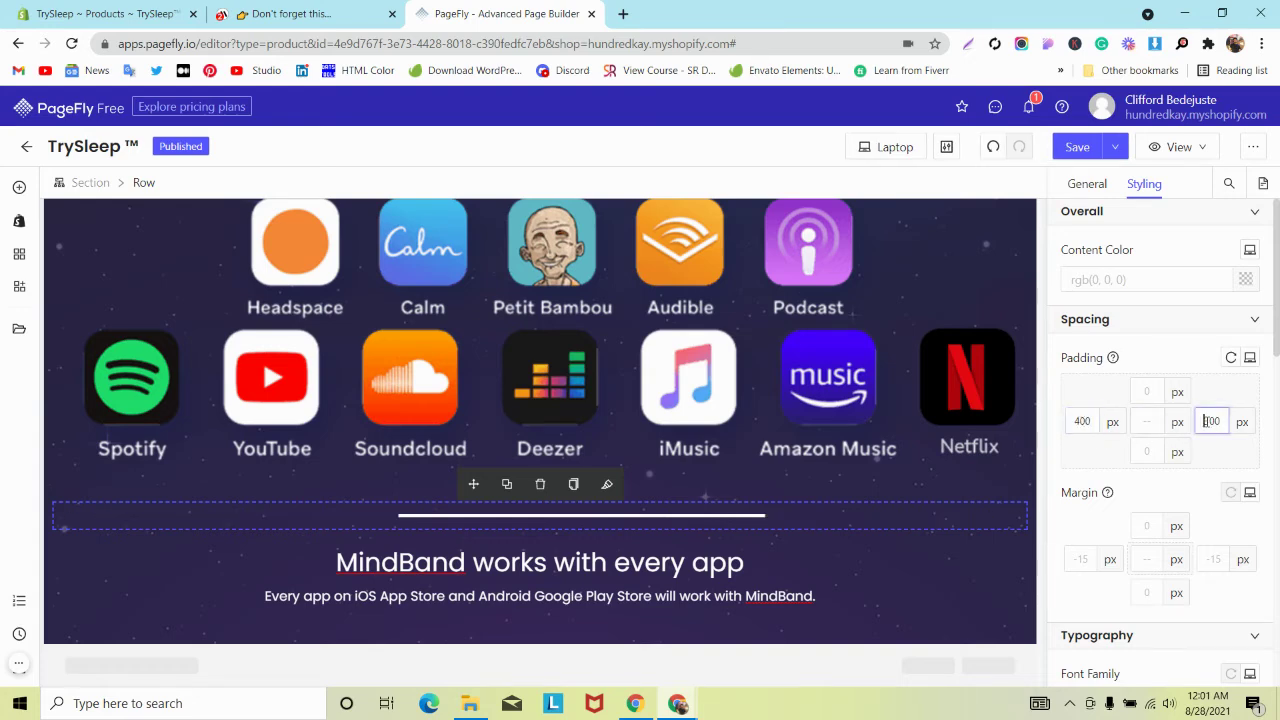
text(400)
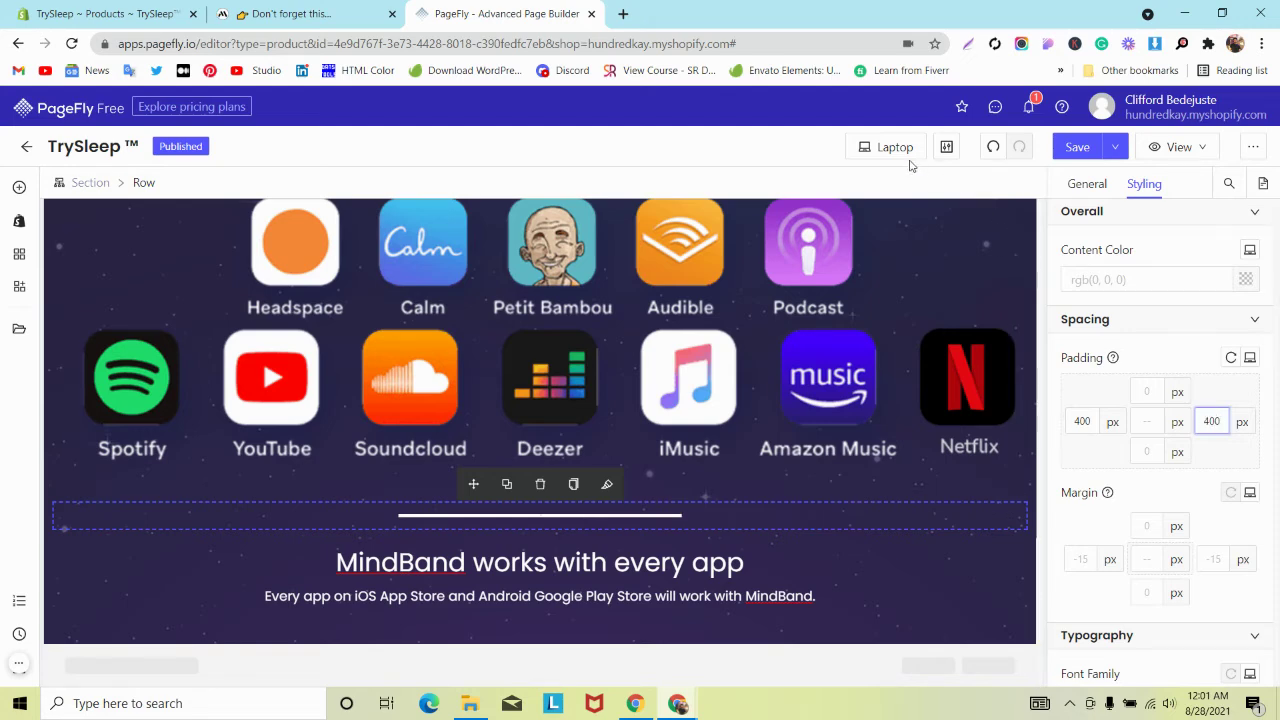
In the all-devices layout, set the divider row's left and right padding to 450 px
click(895, 147)
click(902, 177)
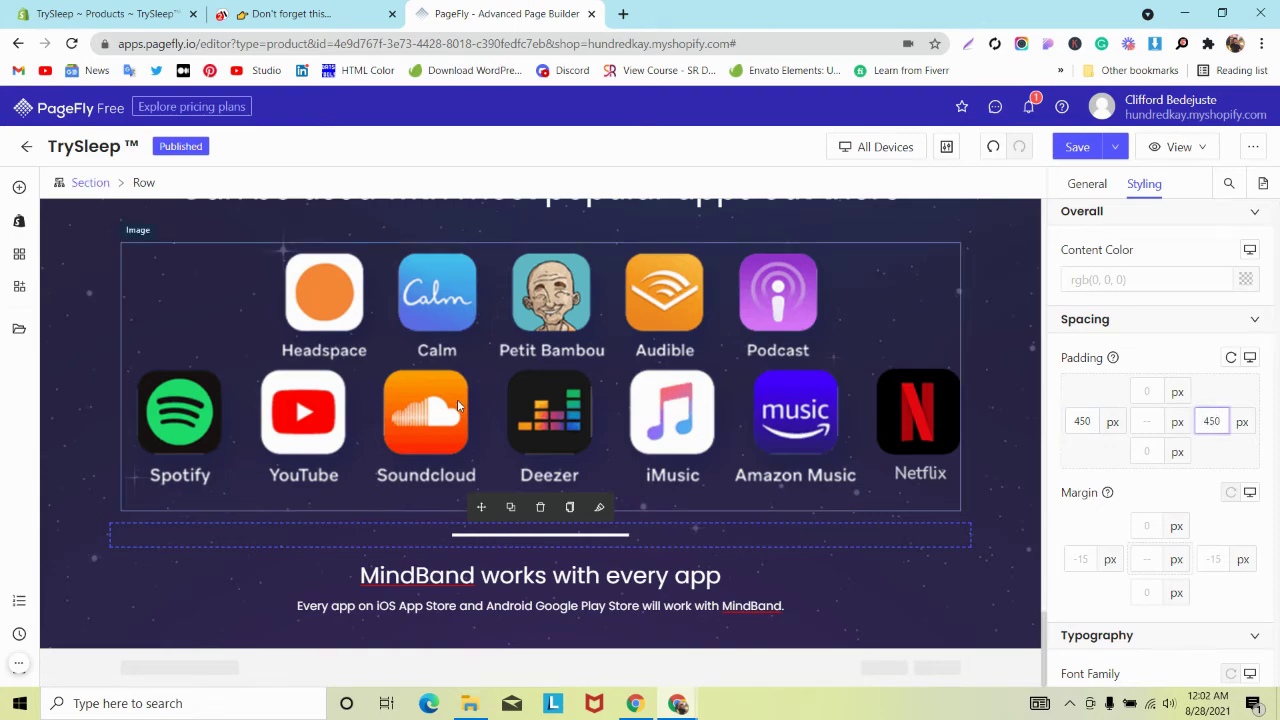
scroll(458, 400, up, 3)
scroll(459, 409, down, 2)
scroll(459, 409, down, 1)
scroll(459, 410, up, 10)
scroll(459, 410, down, 7)
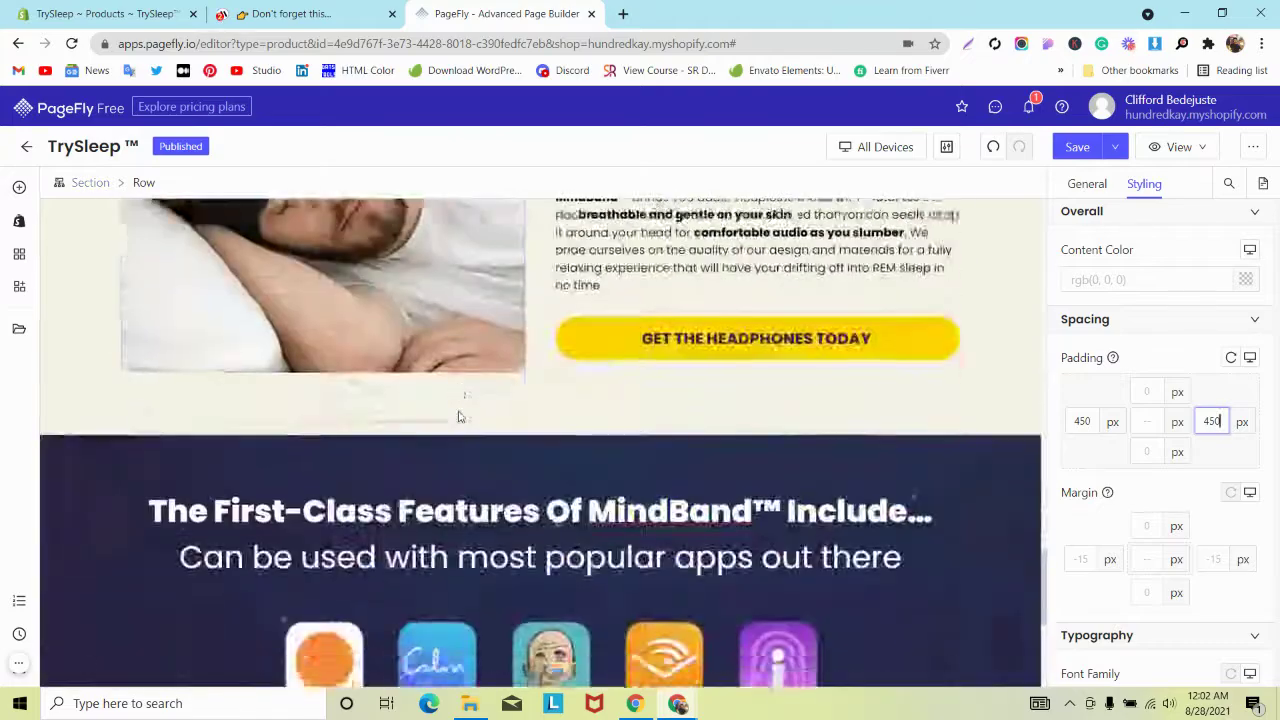
scroll(458, 410, down, 3)
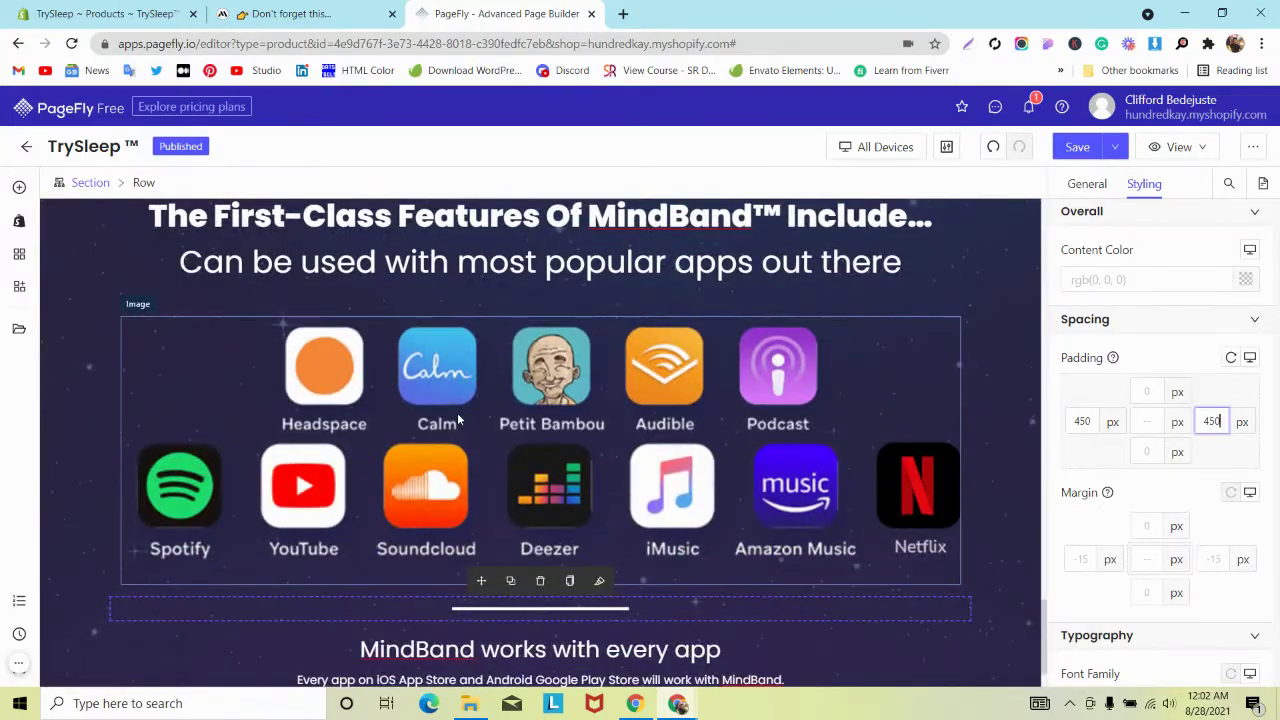
Save and publish the page with the divider row's new padding
click(1115, 147)
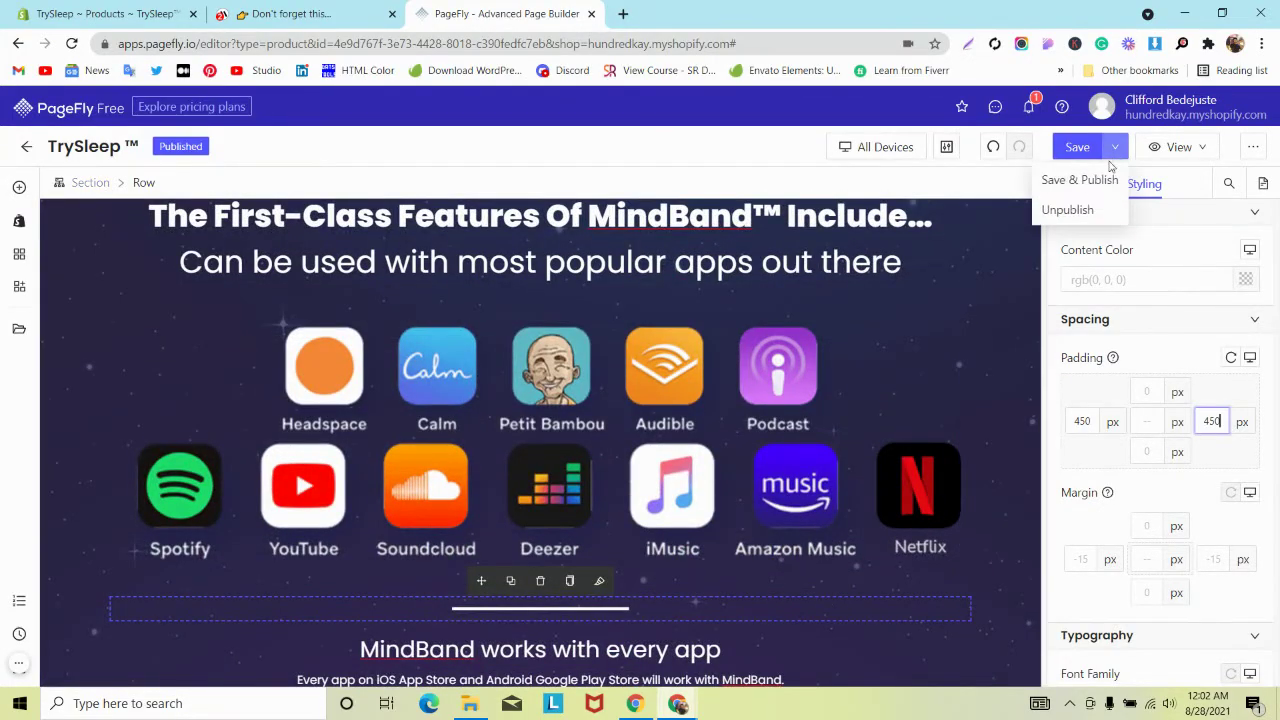
click(1071, 177)
scroll(338, 403, down, 1)
scroll(338, 403, up, 8)
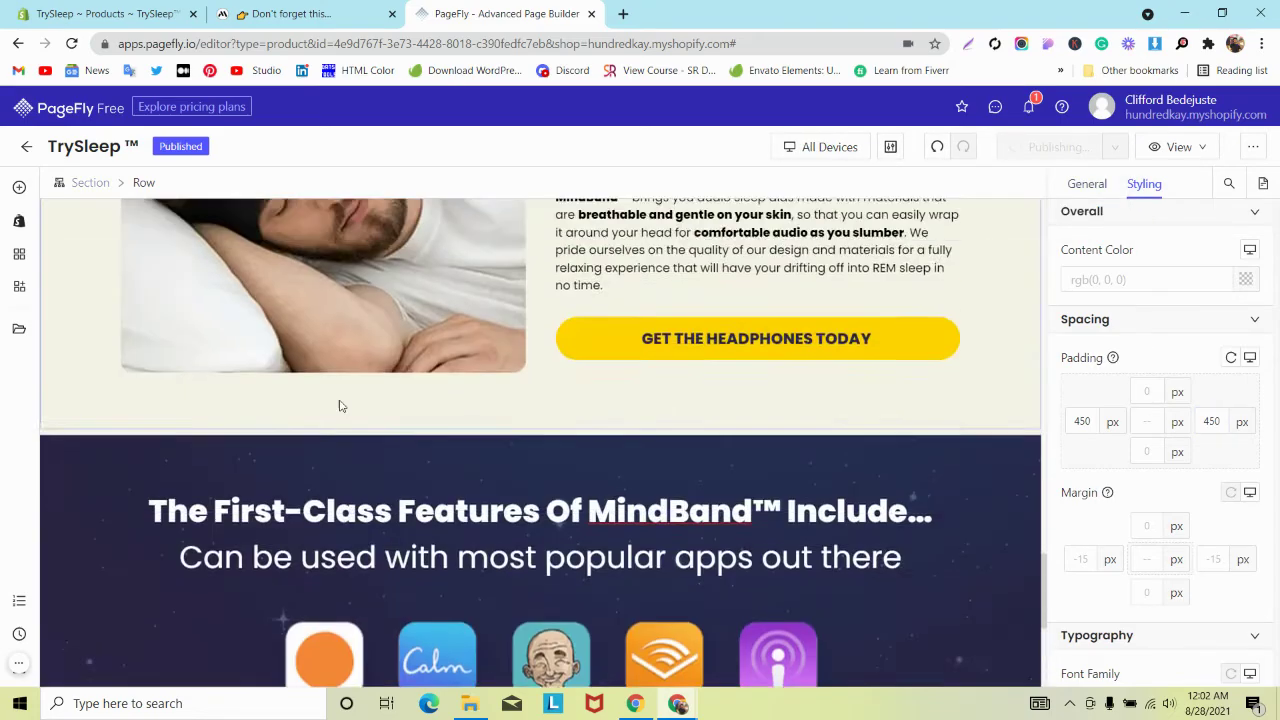
scroll(340, 405, down, 6)
scroll(340, 405, down, 3)
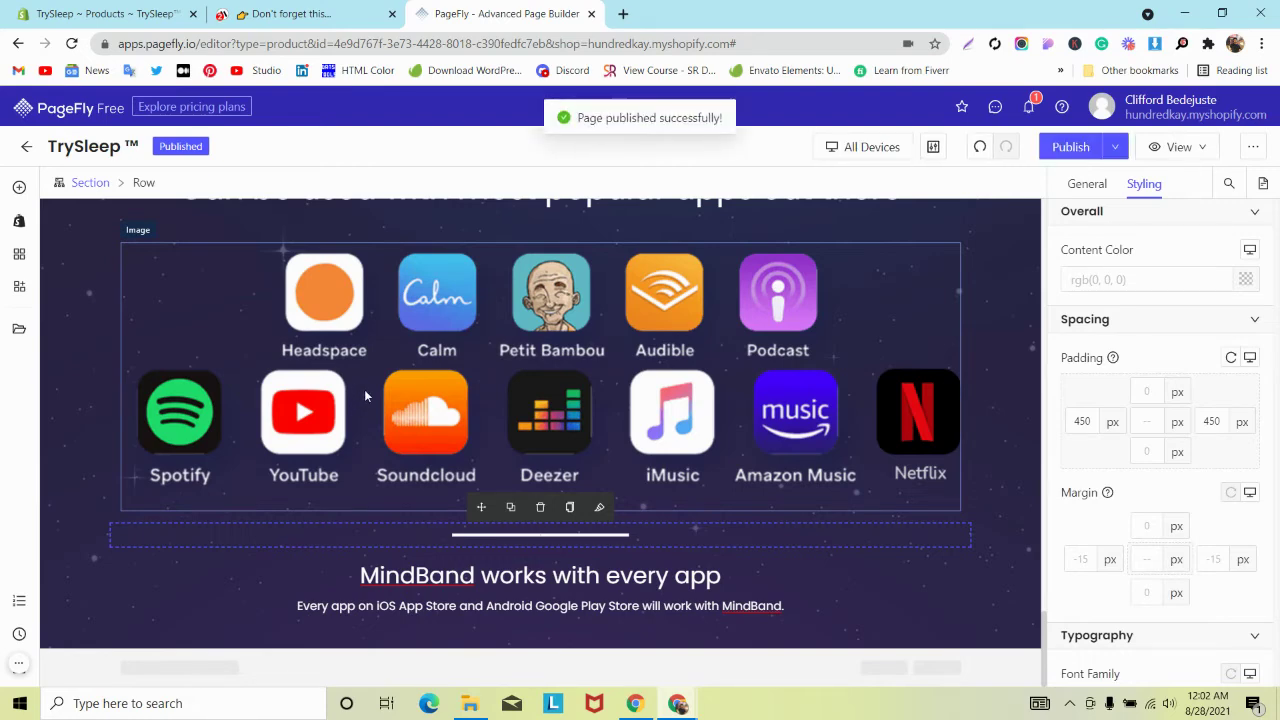
Open the live product page and examine its sections down to the "Start Sleeping Soundly" heading
click(1207, 148)
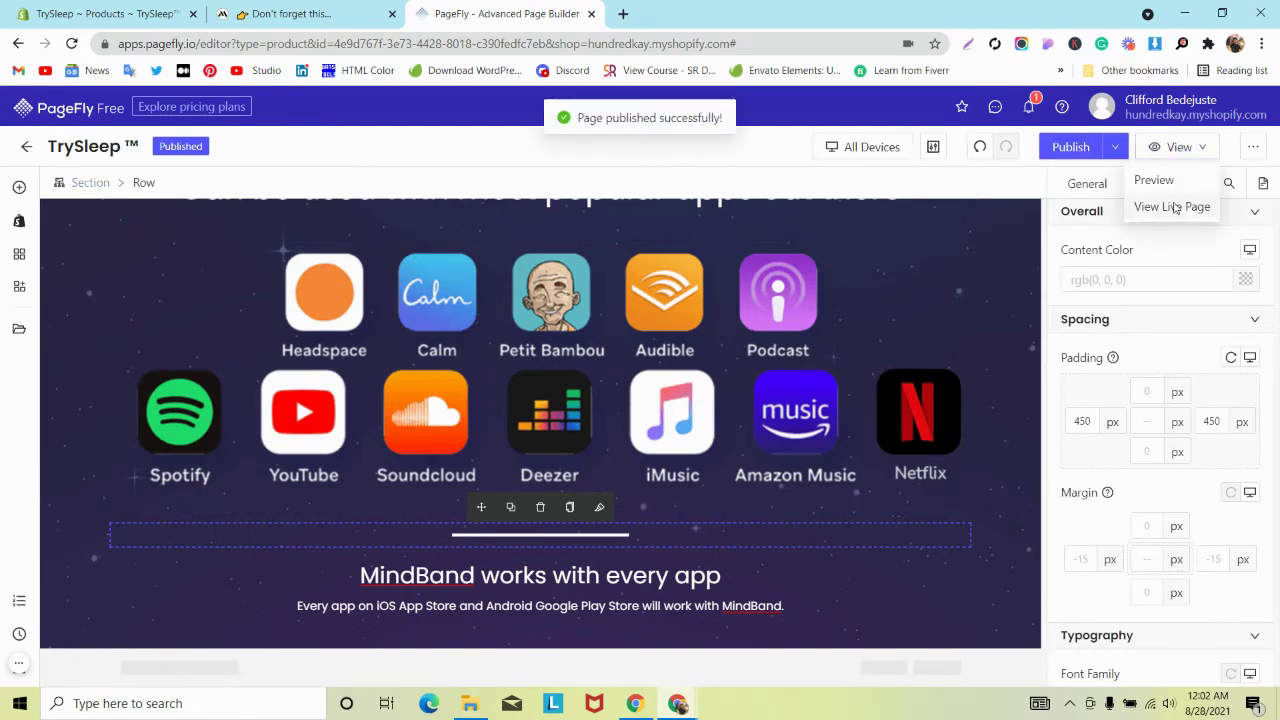
click(1172, 207)
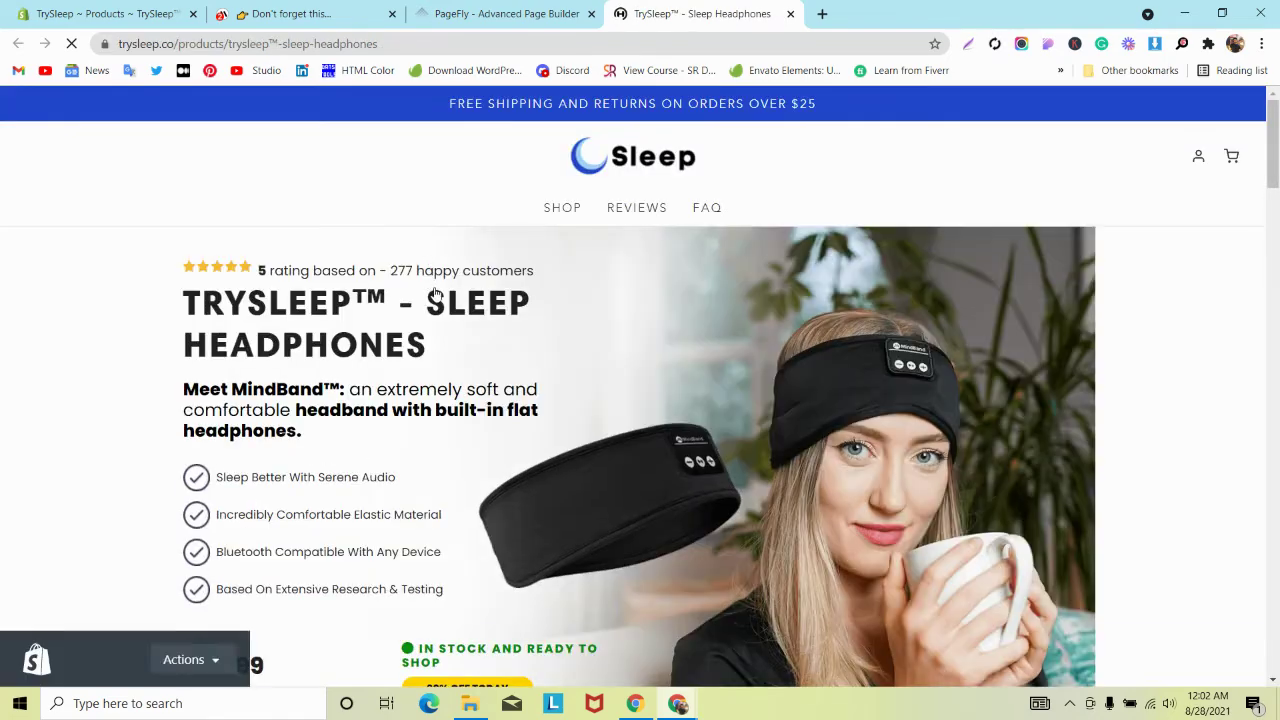
click(506, 10)
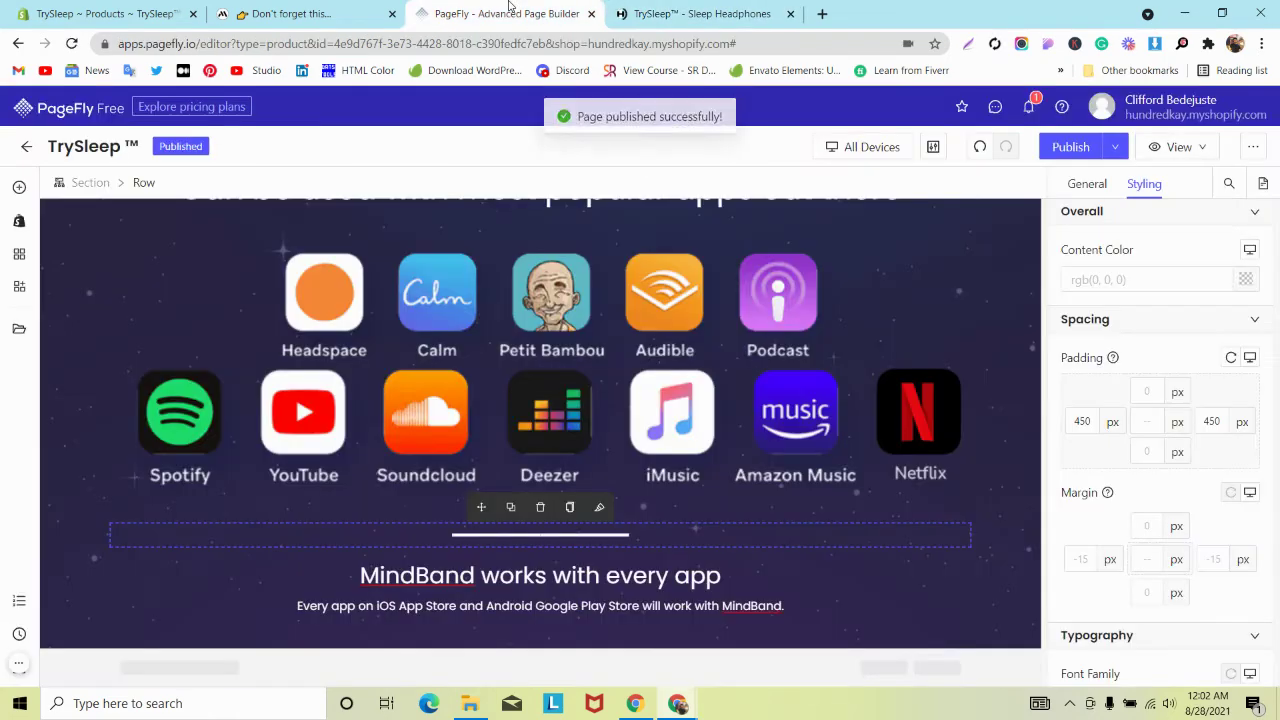
click(677, 8)
scroll(375, 240, down, 15)
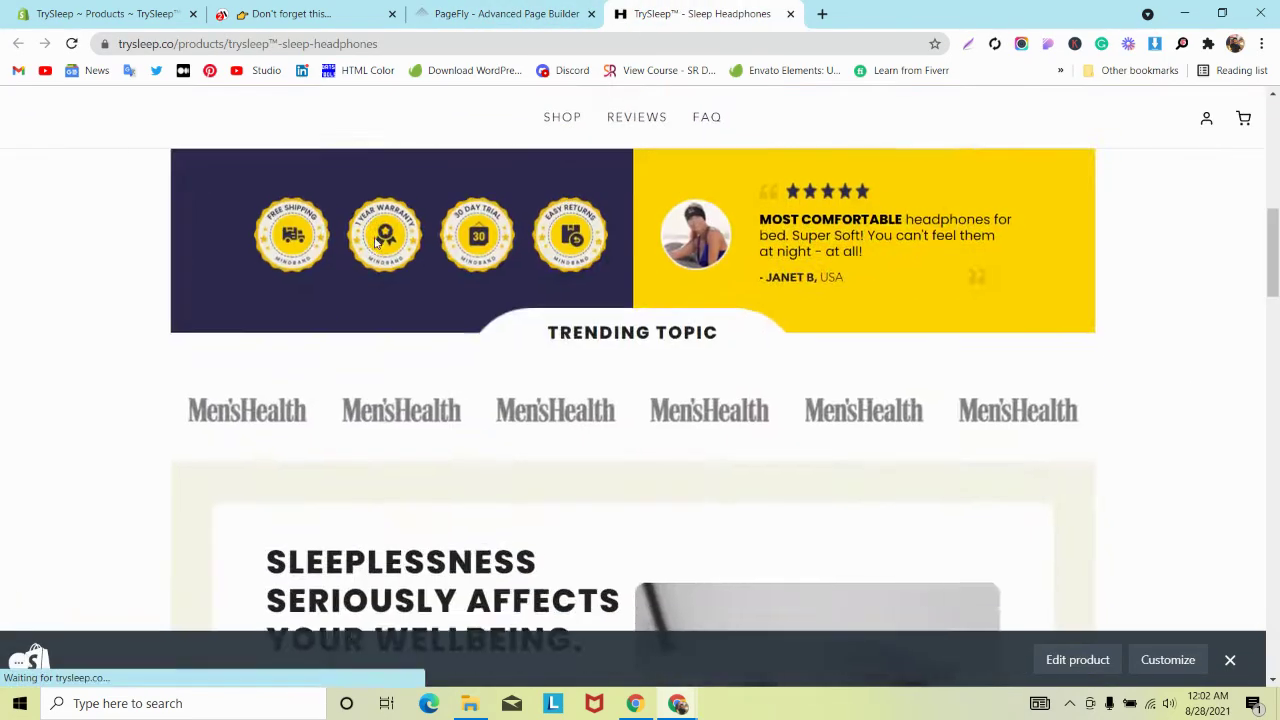
scroll(375, 240, down, 8)
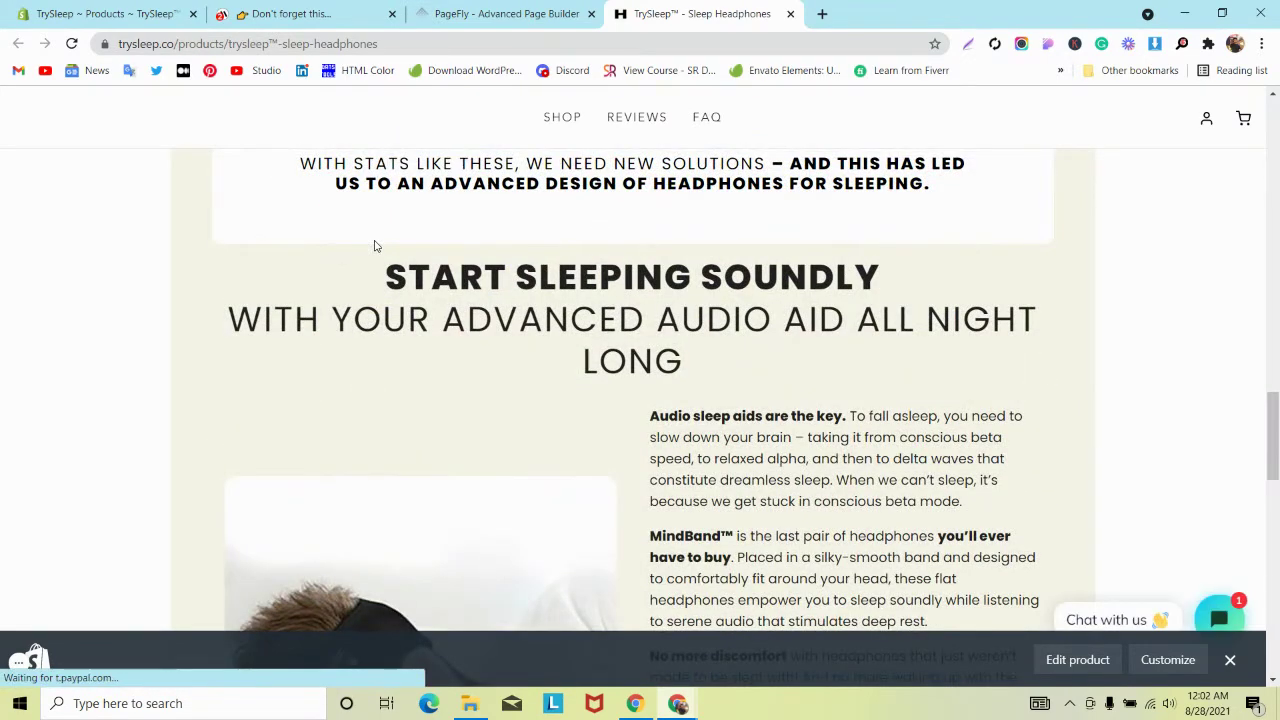
View the reference page at desktop size with the developer tools closed and compare its headings with PageFly
key(ctrl+2)
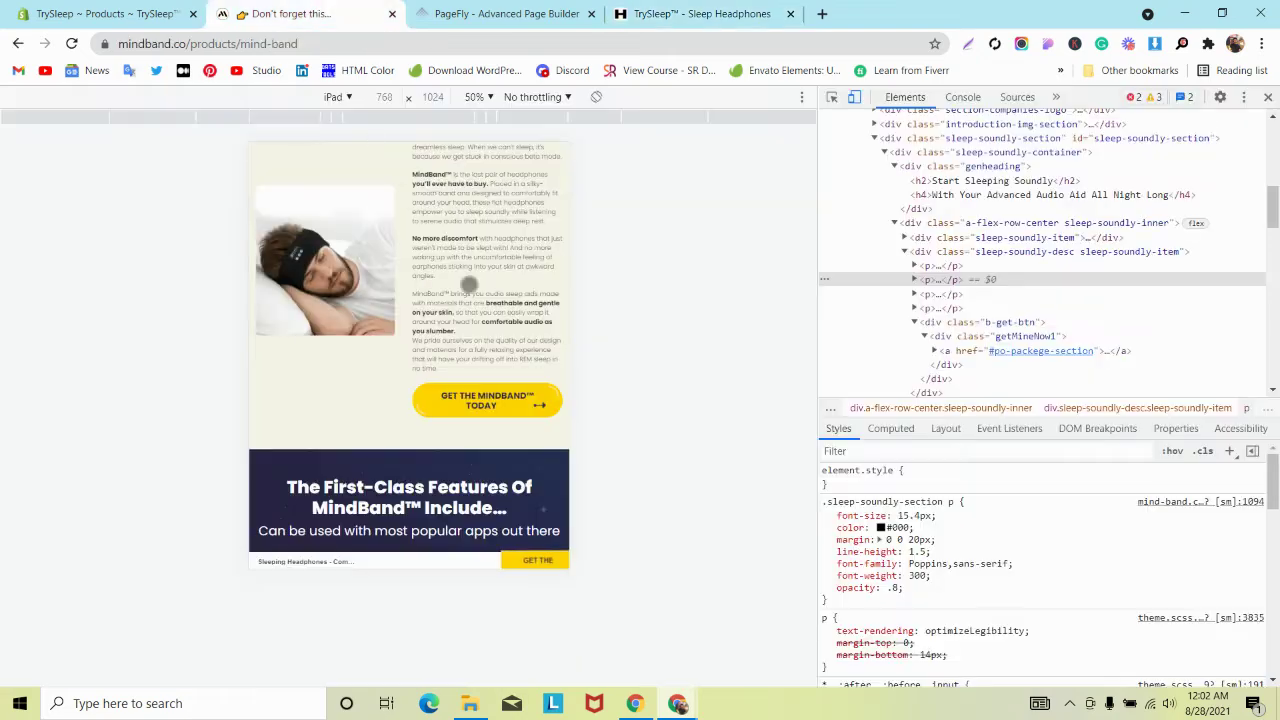
click(1268, 97)
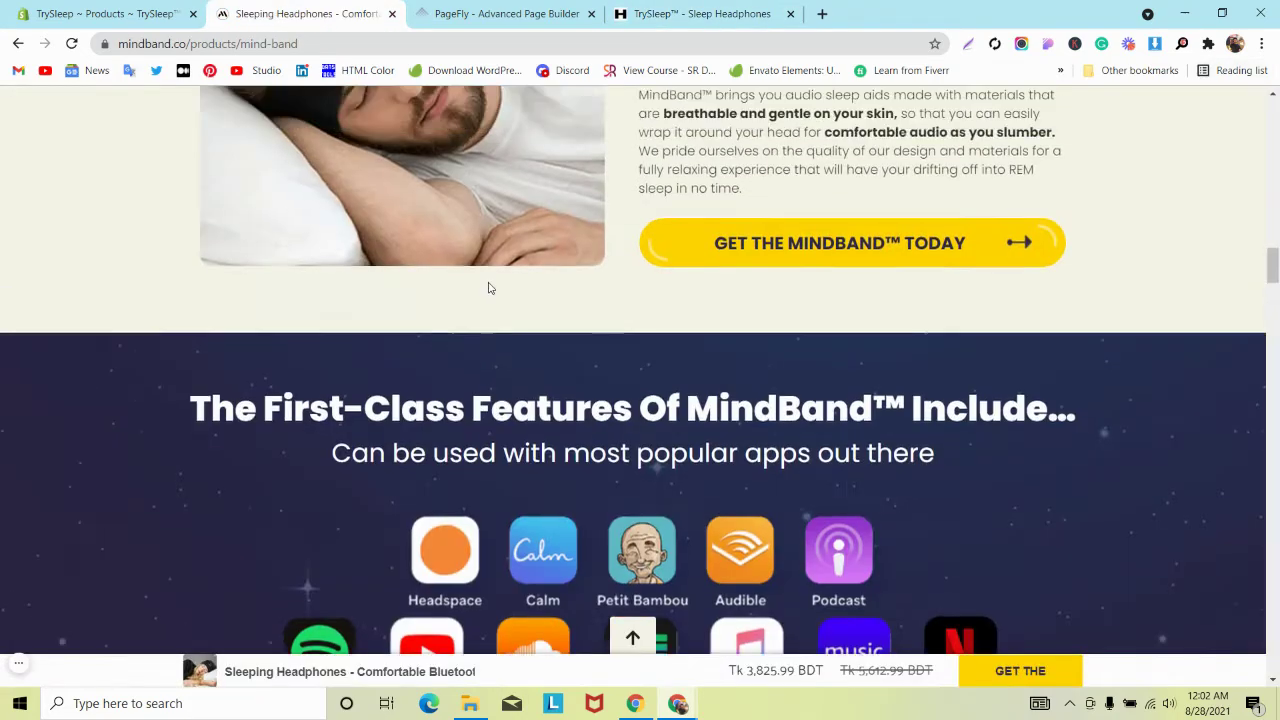
key(ctrl+3)
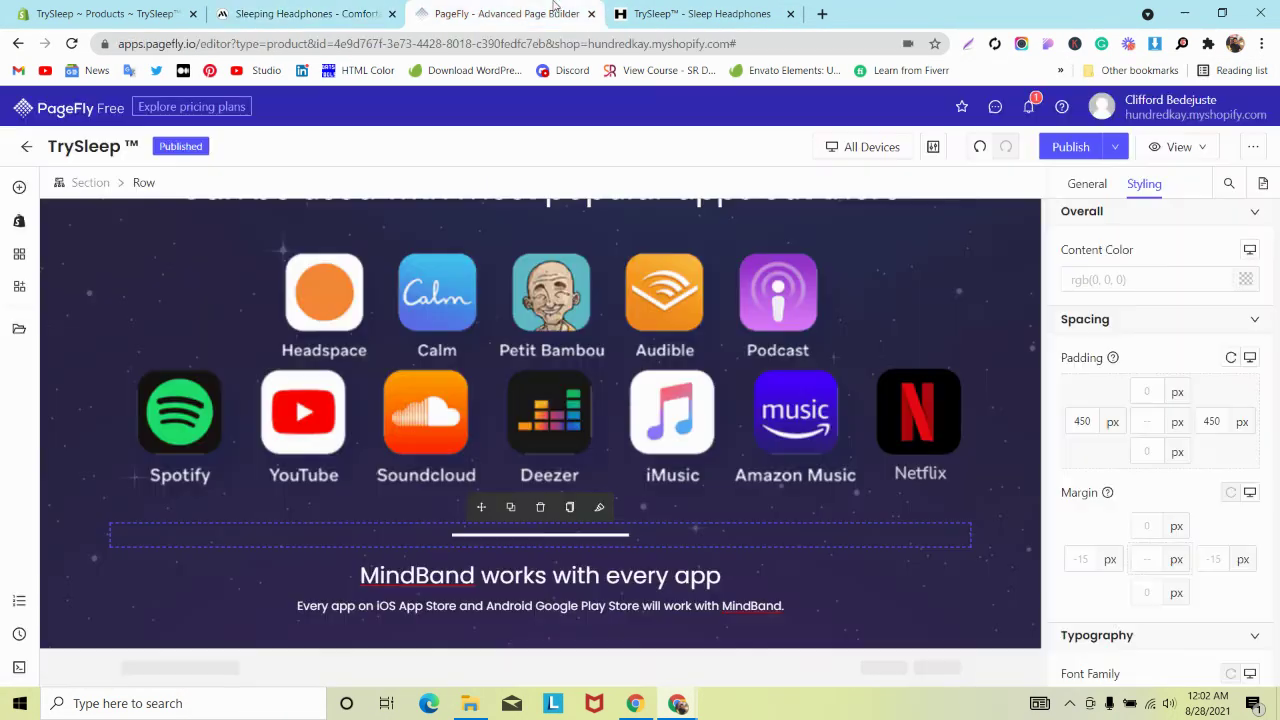
scroll(470, 321, up, 2)
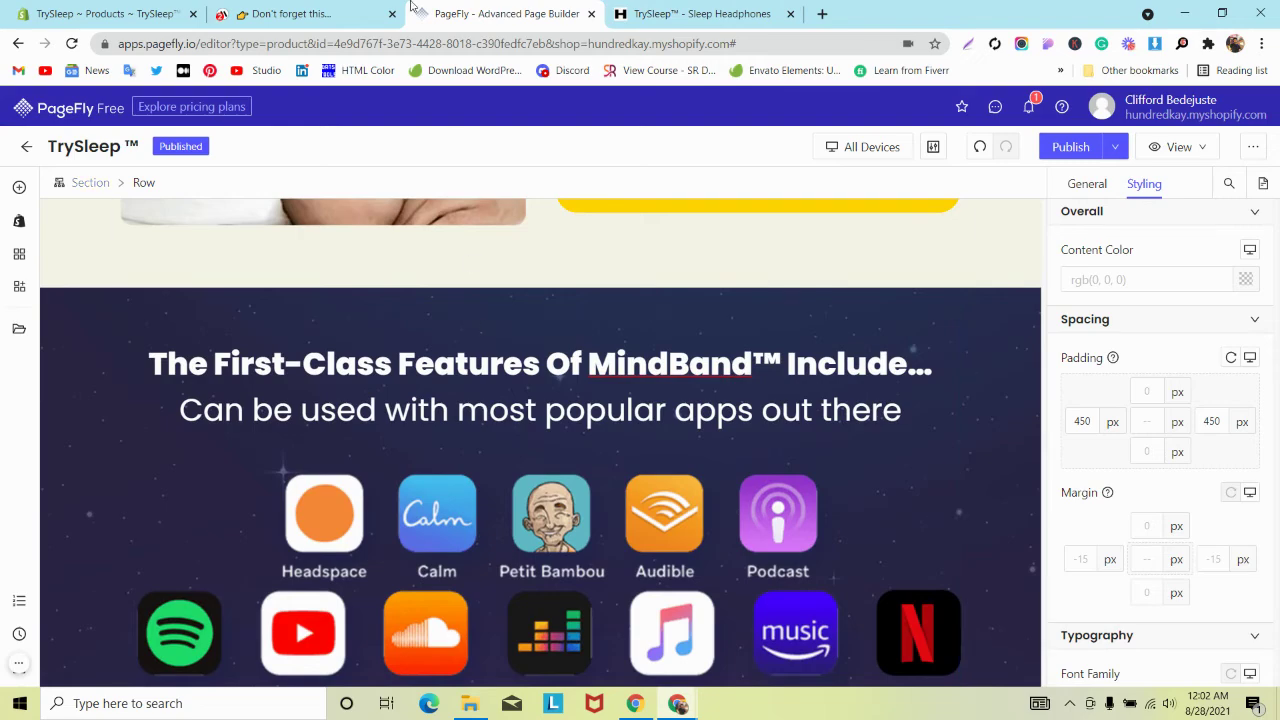
Add a plain Heading element directly below the "Start Sleeping Soundly" heading
scroll(475, 335, up, 10)
click(470, 345)
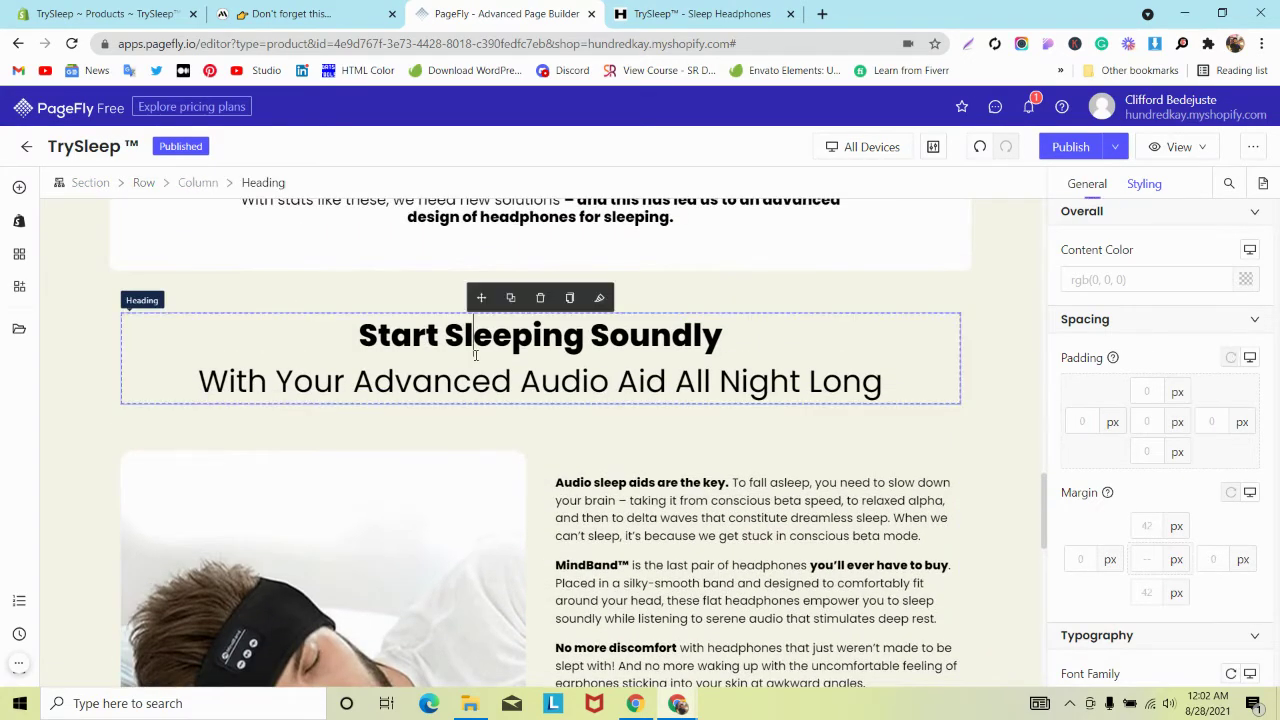
click(18, 189)
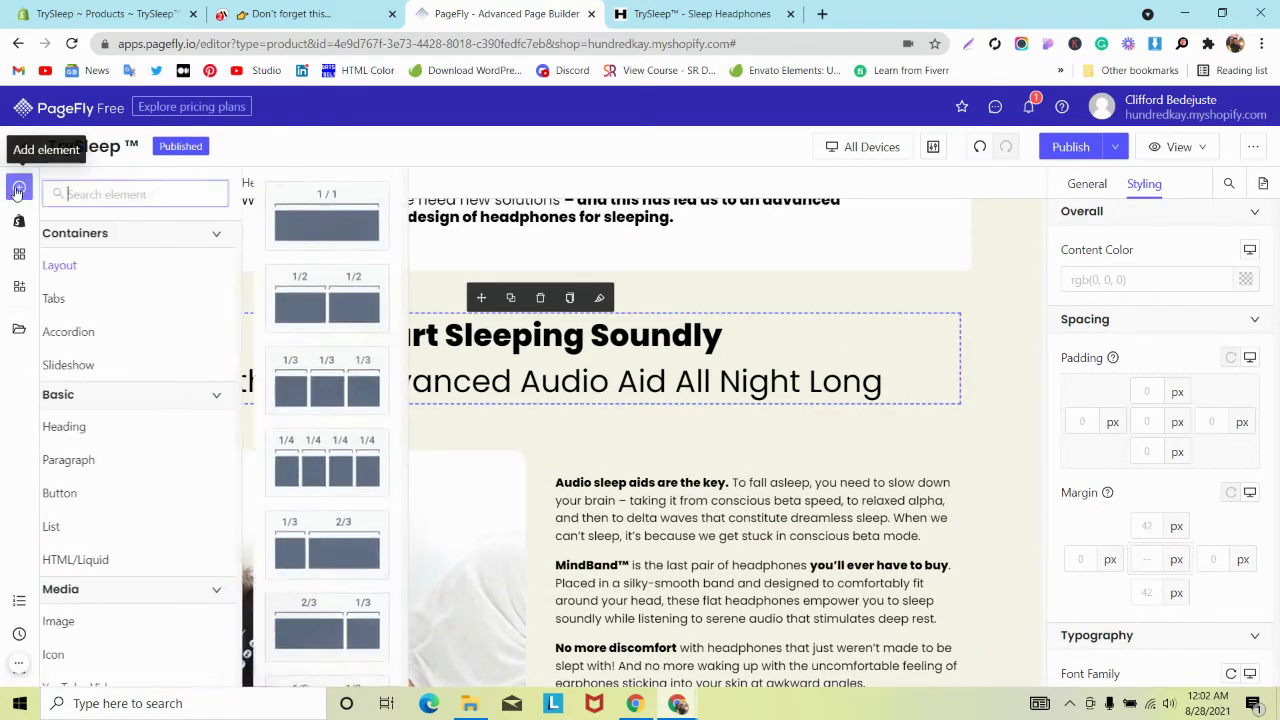
mouse_move(85, 436)
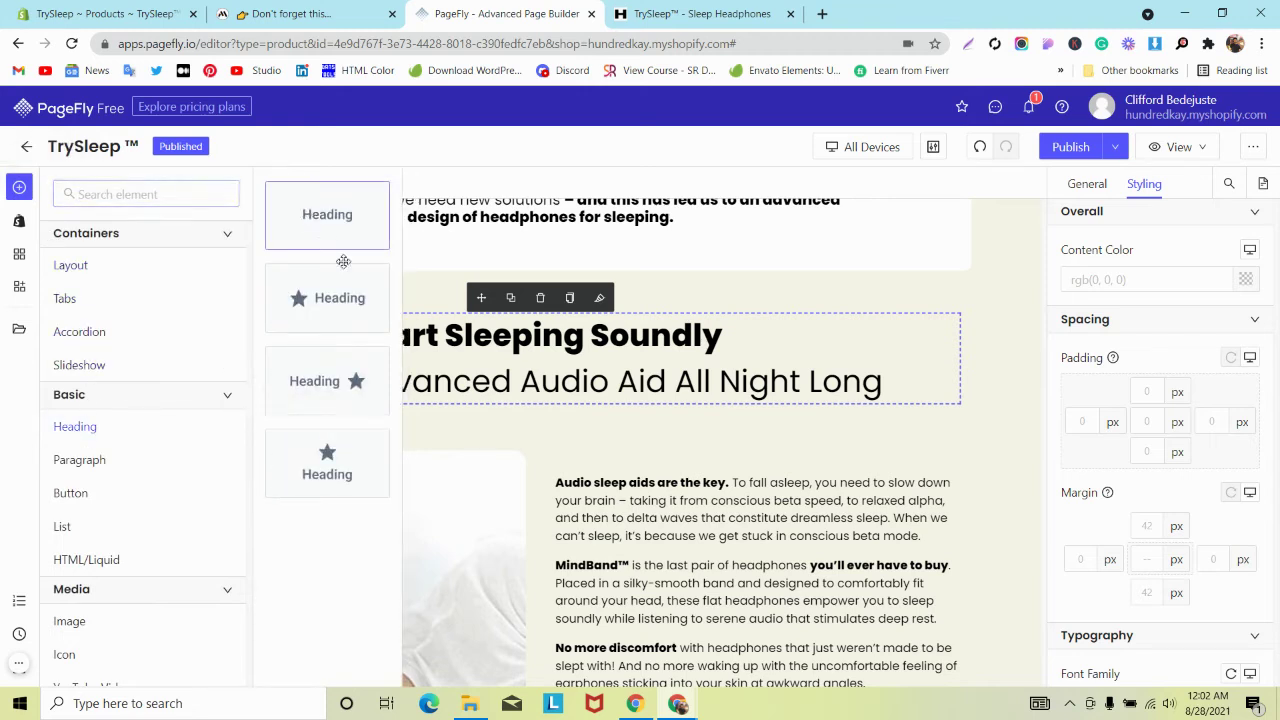
drag(326, 218, 463, 383)
Copy the line "With Your Advanced Audio Aid All Night Long" into the new heading, replacing its placeholder text
triple_click(457, 381)
key(ctrl+c)
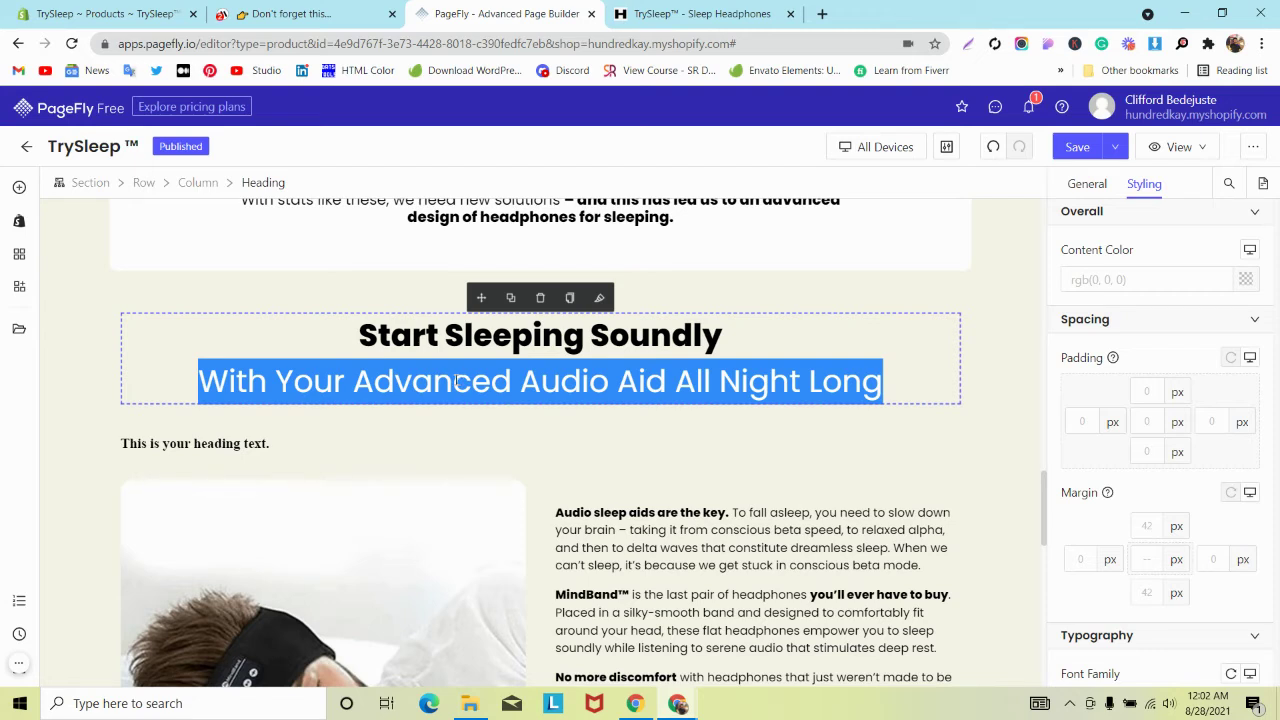
click(288, 449)
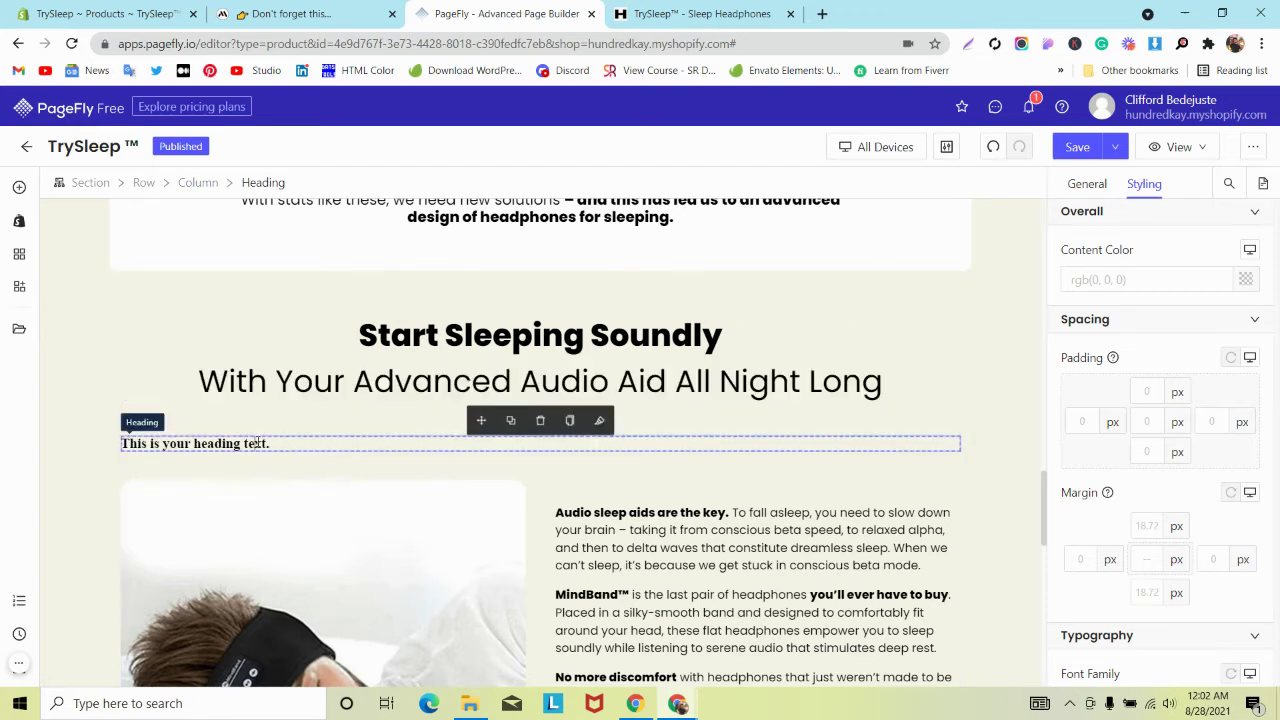
triple_click(258, 441)
key(ctrl+v)
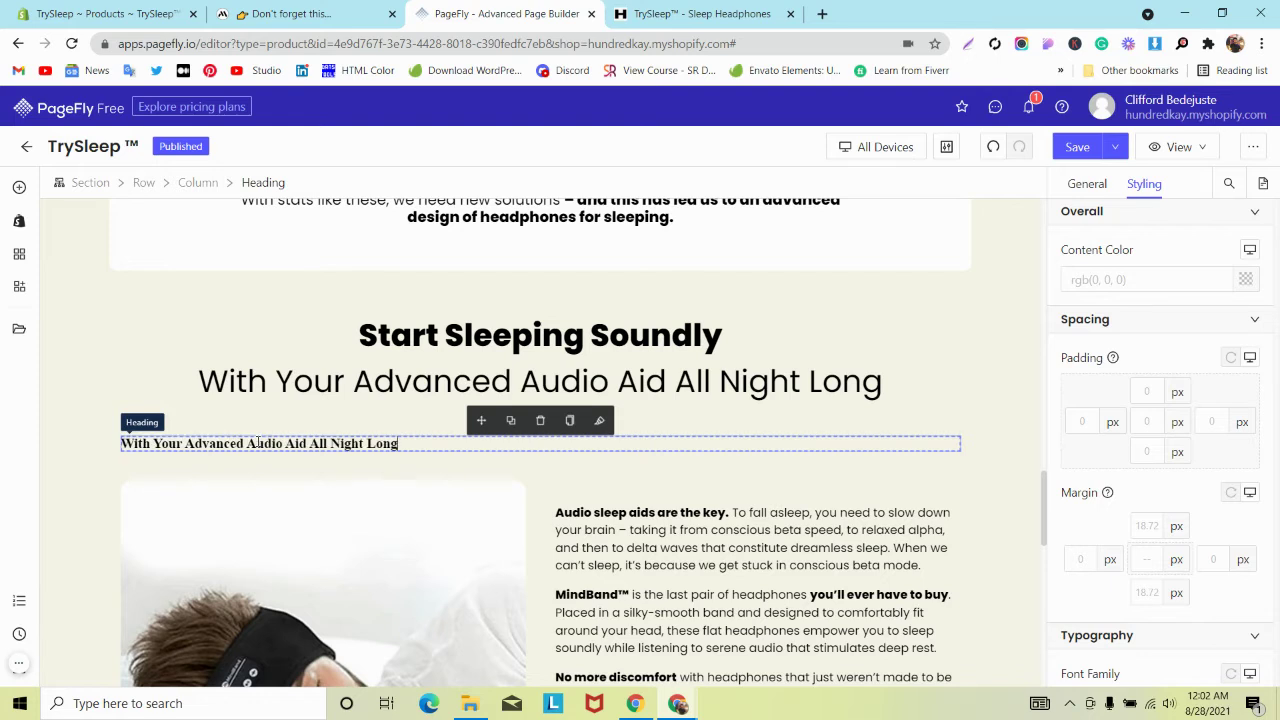
Delete the "With Your Advanced Audio Aid All Night Long" line from the original "Start Sleeping Soundly" heading
click(395, 380)
triple_click(393, 378)
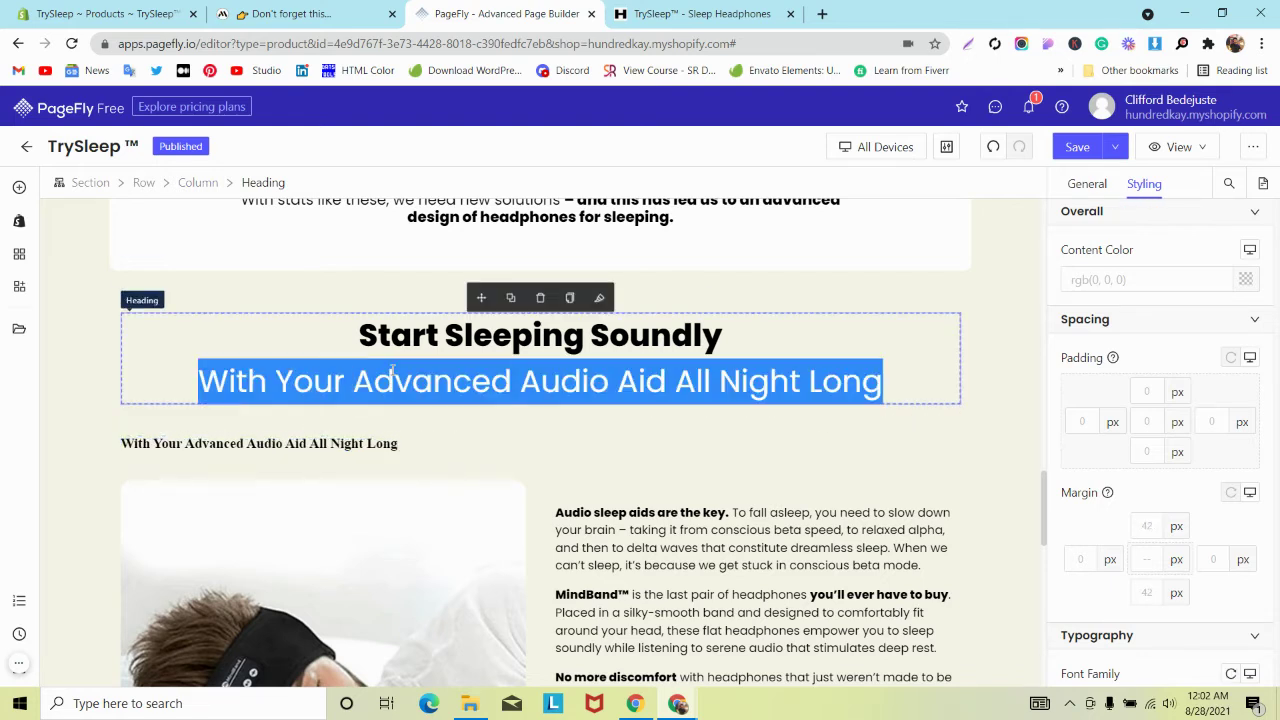
key(BackSpace)
key(BackSpace)
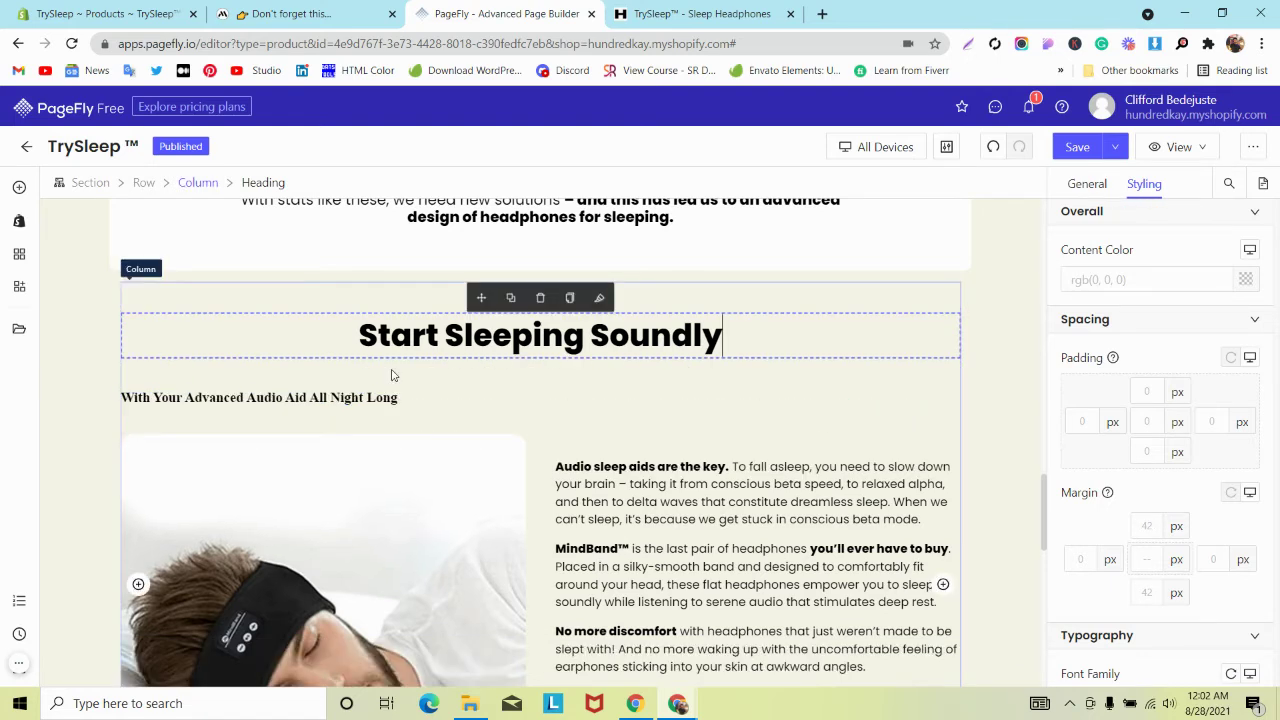
Copy the "Start Sleeping Soundly" heading's styles and apply them to the "With Your Advanced Audio Aid All Night Long" heading
click(570, 297)
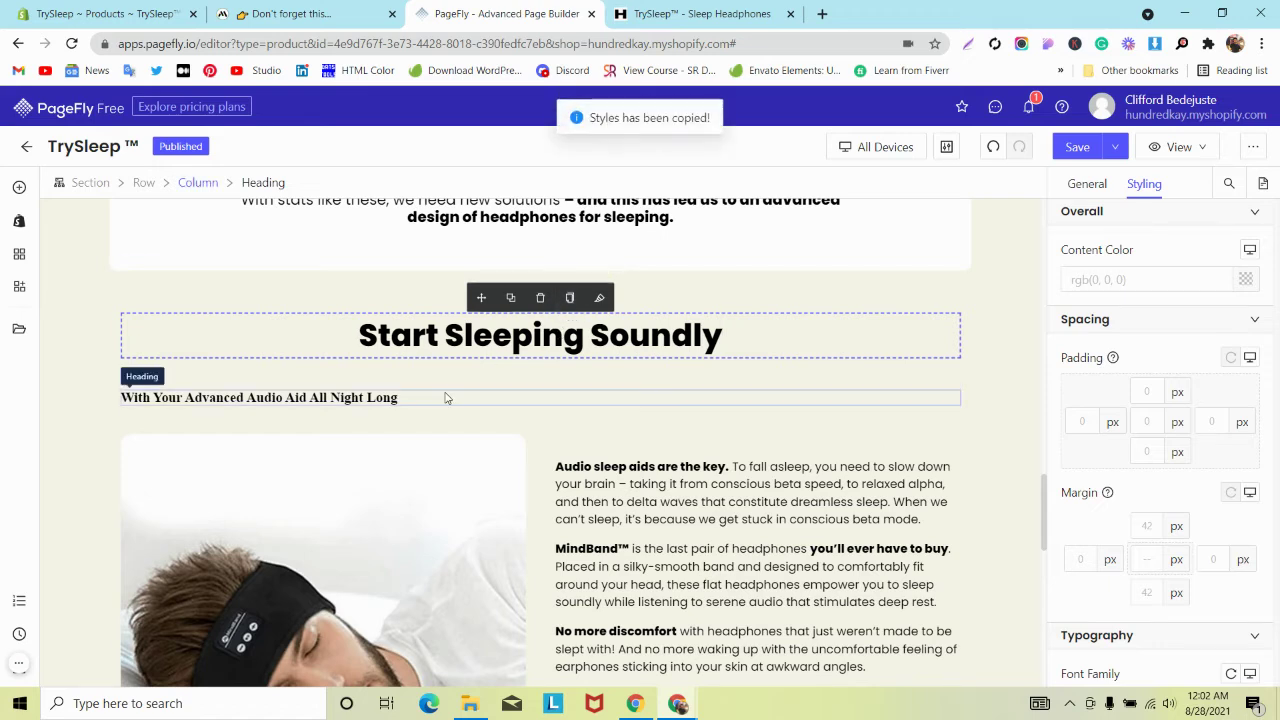
click(446, 398)
click(600, 375)
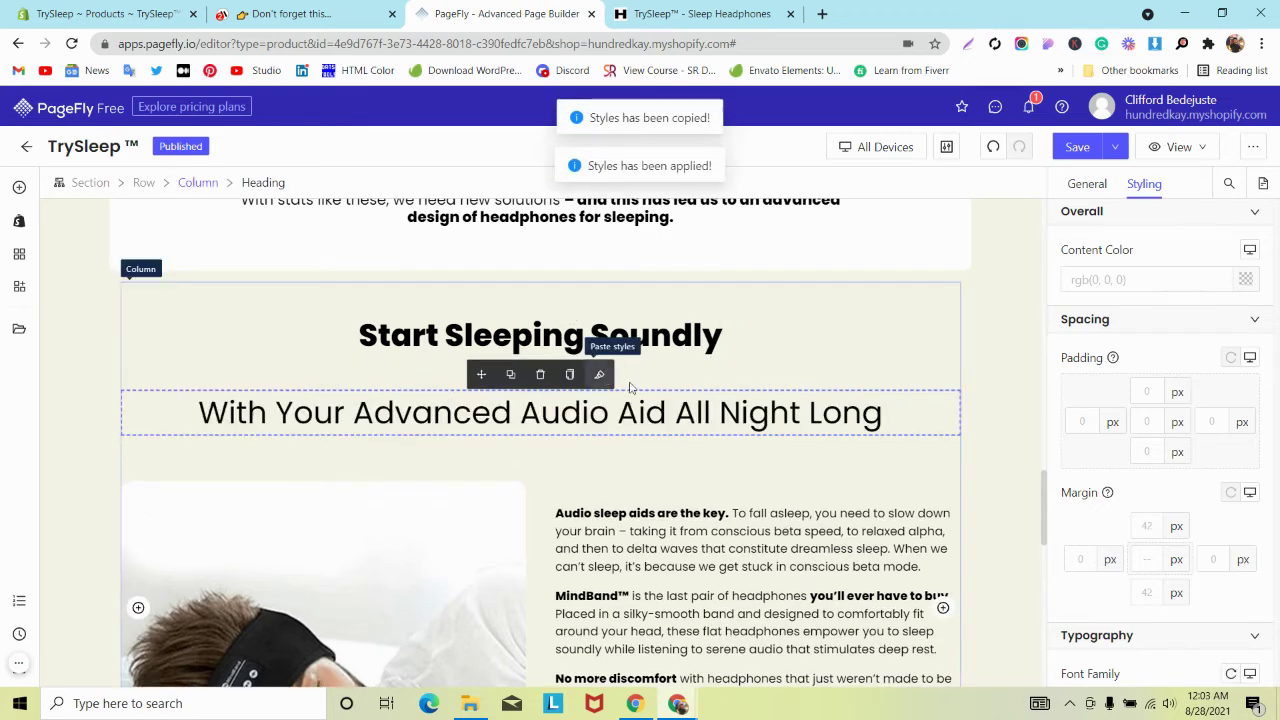
Set the "With Your Advanced Audio Aid All Night Long" heading's top margin and the "Start Sleeping Soundly" heading's bottom margin to 0 px
click(246, 352)
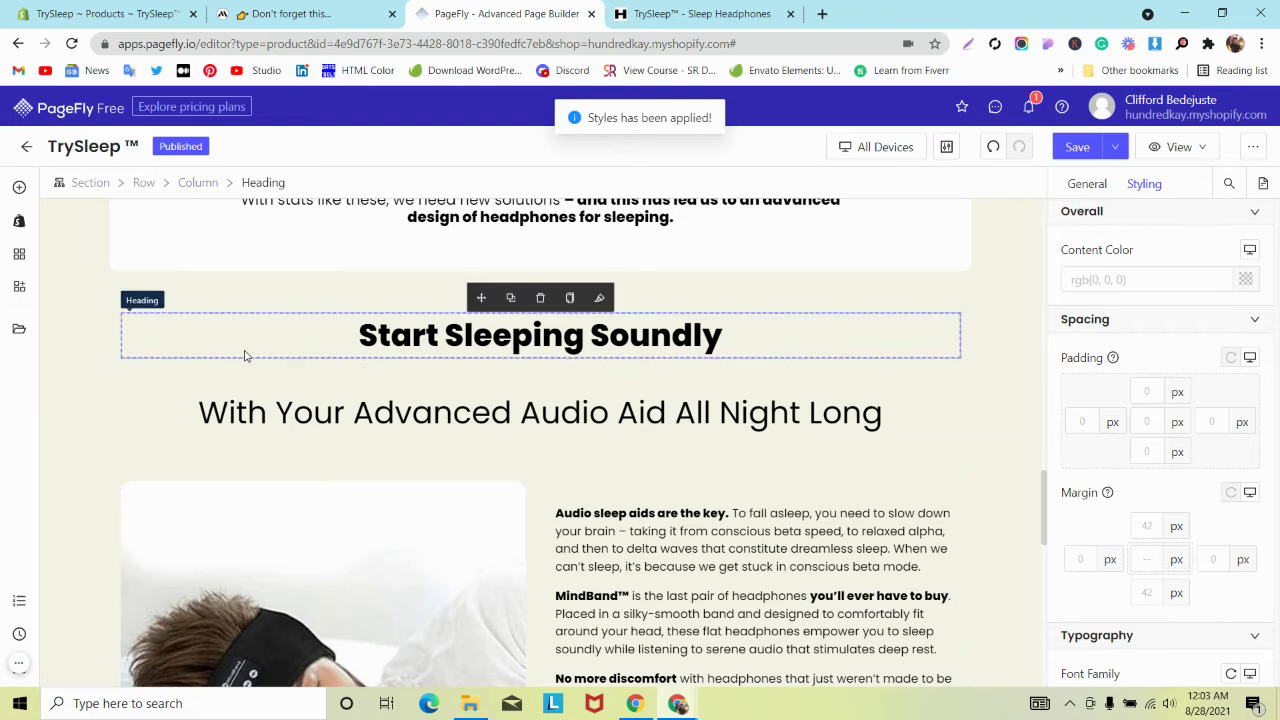
click(310, 408)
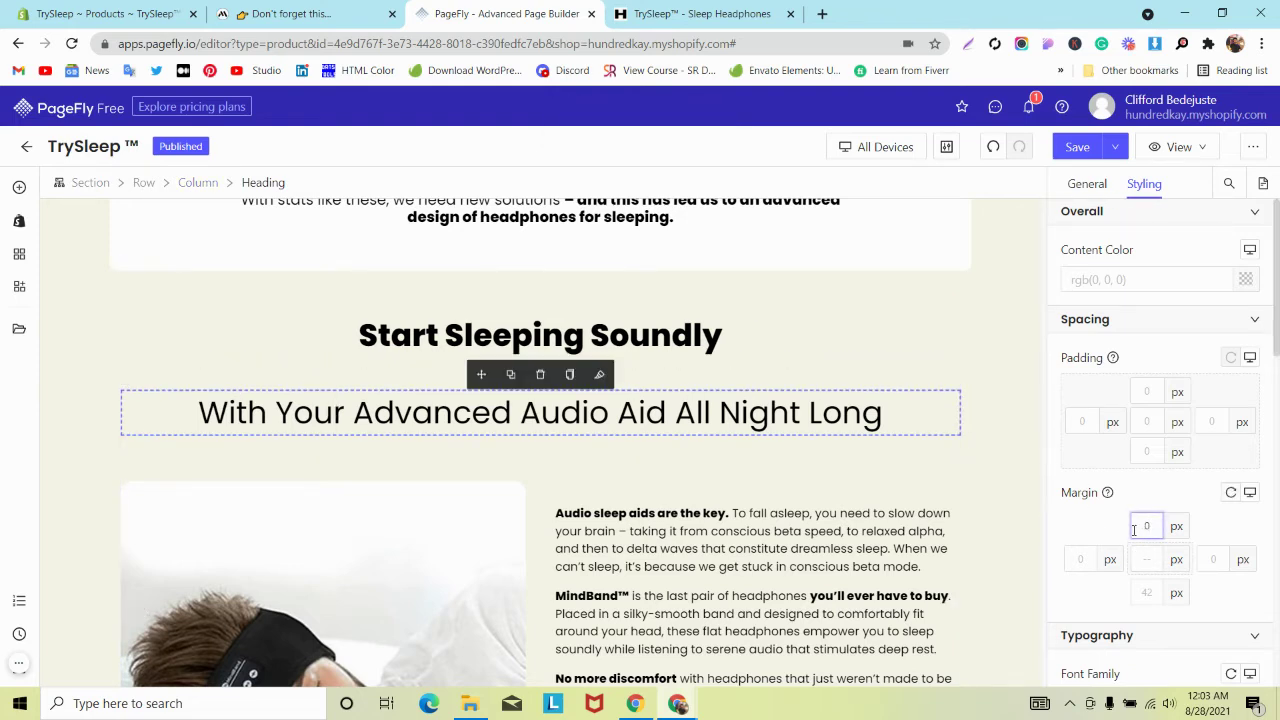
click(734, 337)
click(1148, 592)
key(BackSpace)
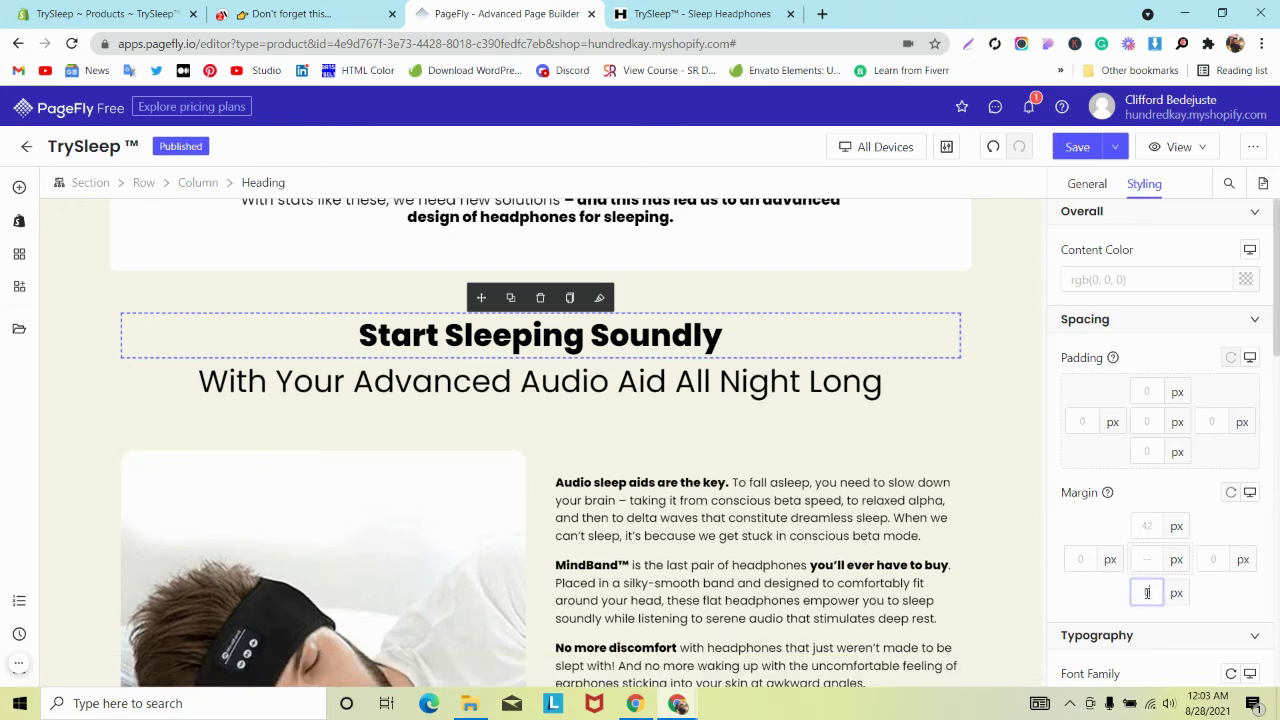
click(129, 357)
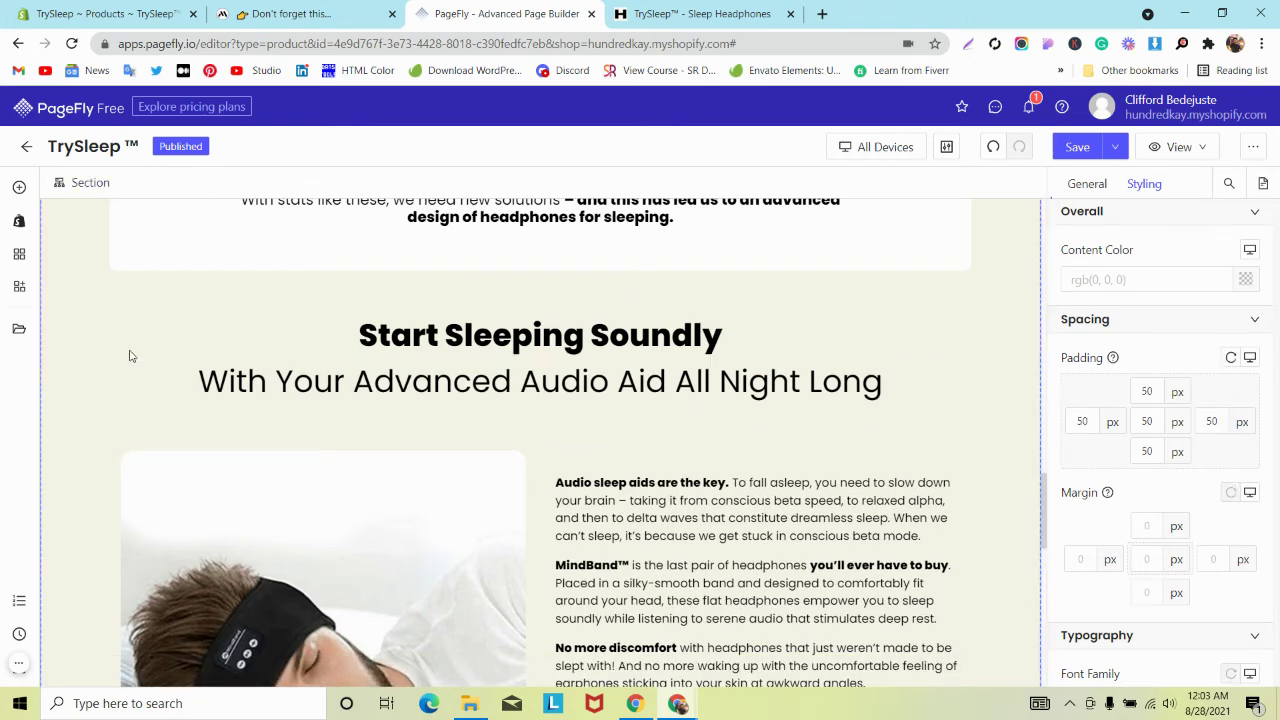
Inspect the subheading's font size on the MindBand reference page and set the "With Your Advanced Audio Aid All Night Long" heading to 31 px in PageFly
click(314, 385)
scroll(1203, 451, down, 5)
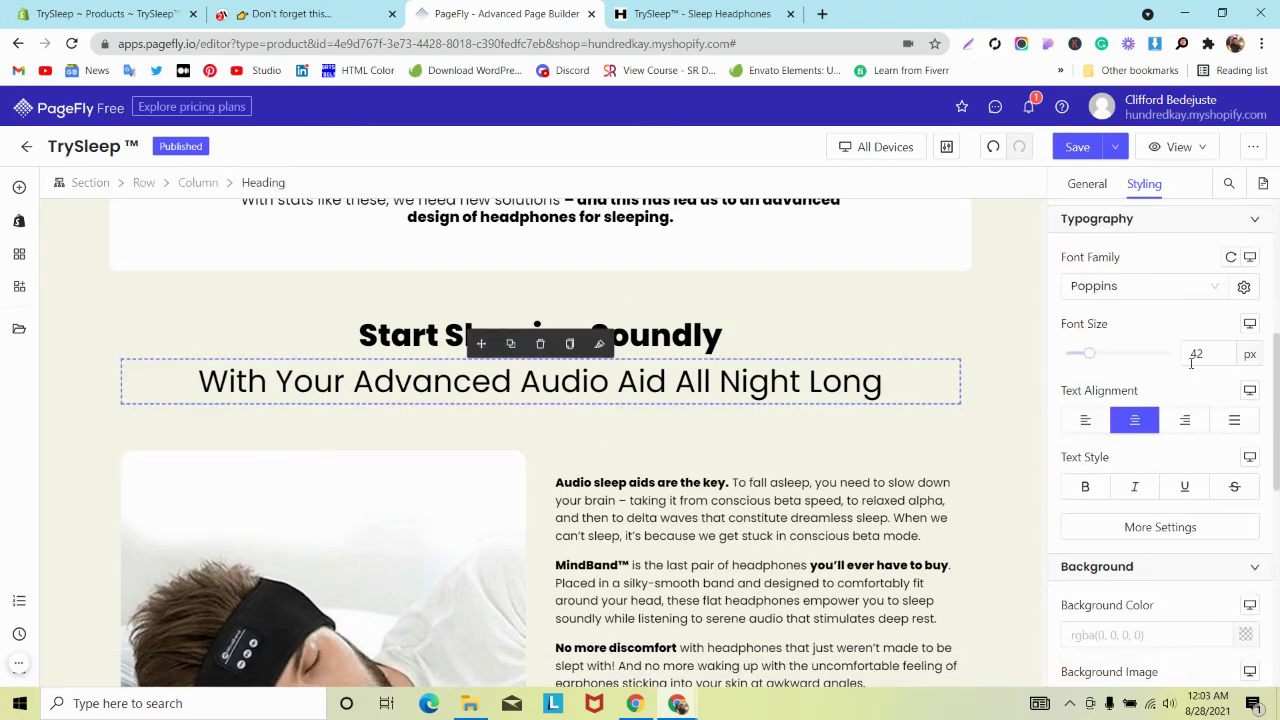
click(300, 13)
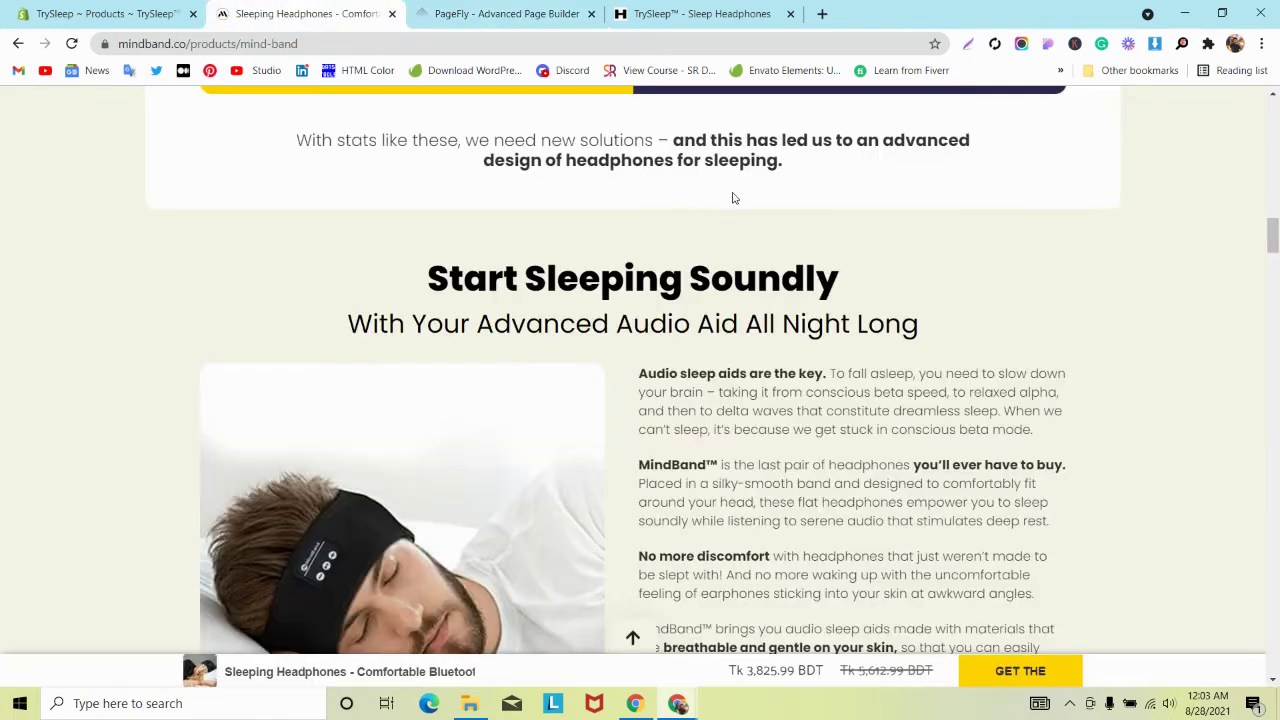
right_click(707, 301)
click(754, 574)
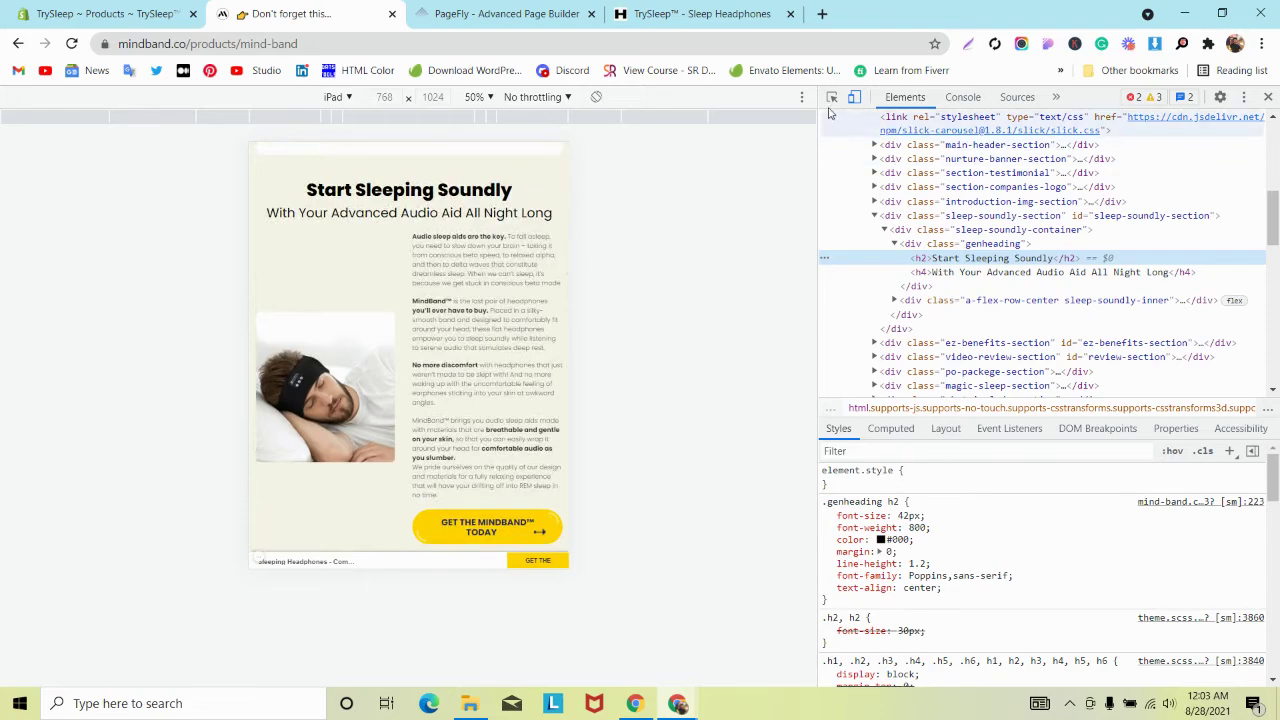
click(854, 99)
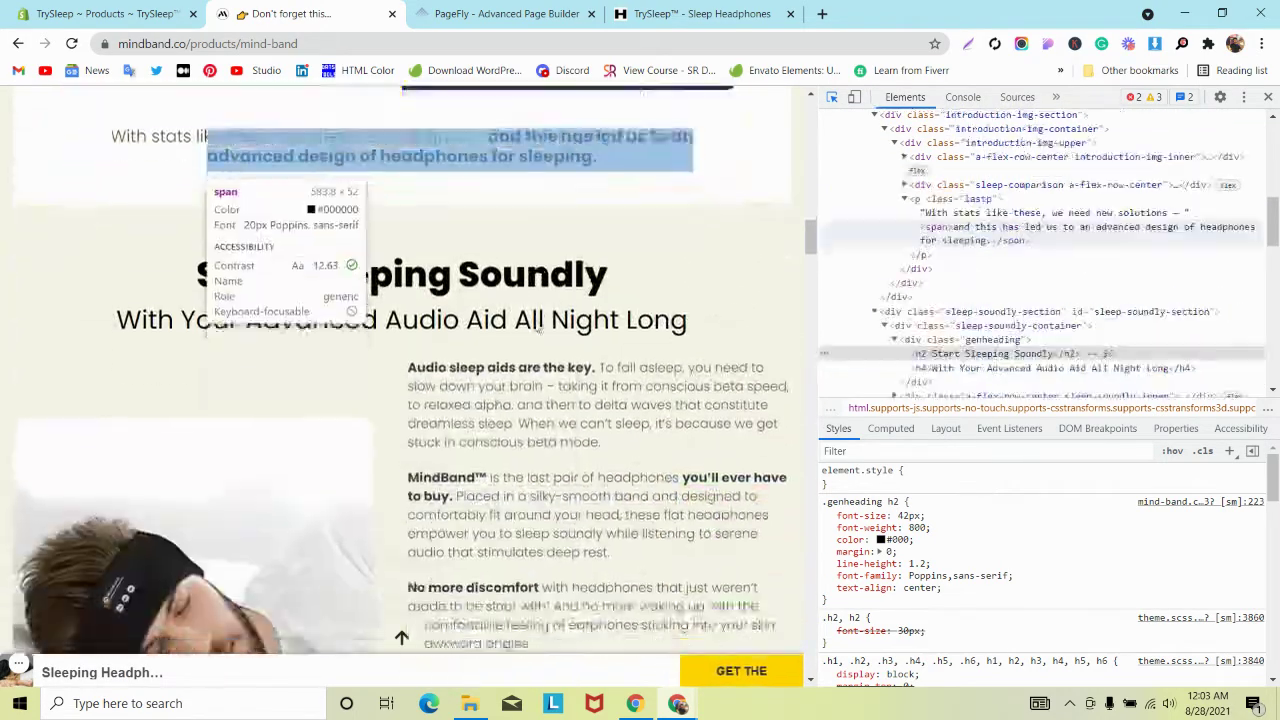
click(535, 330)
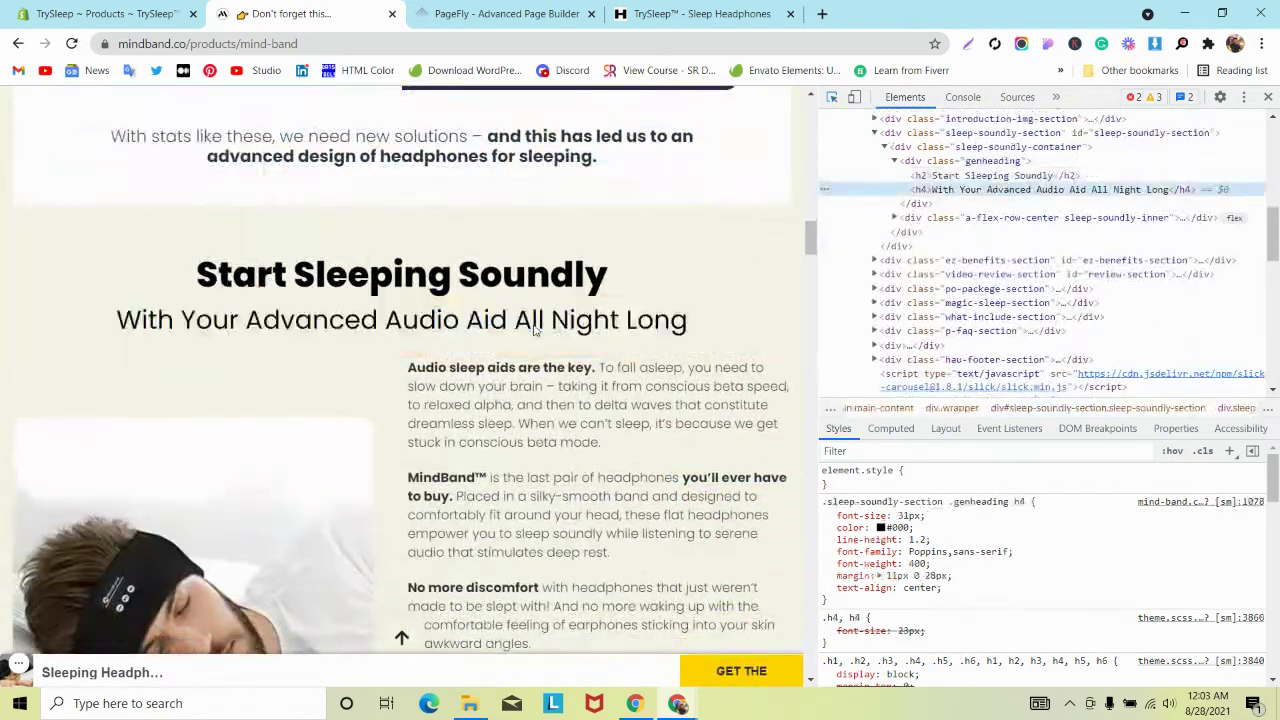
click(463, 8)
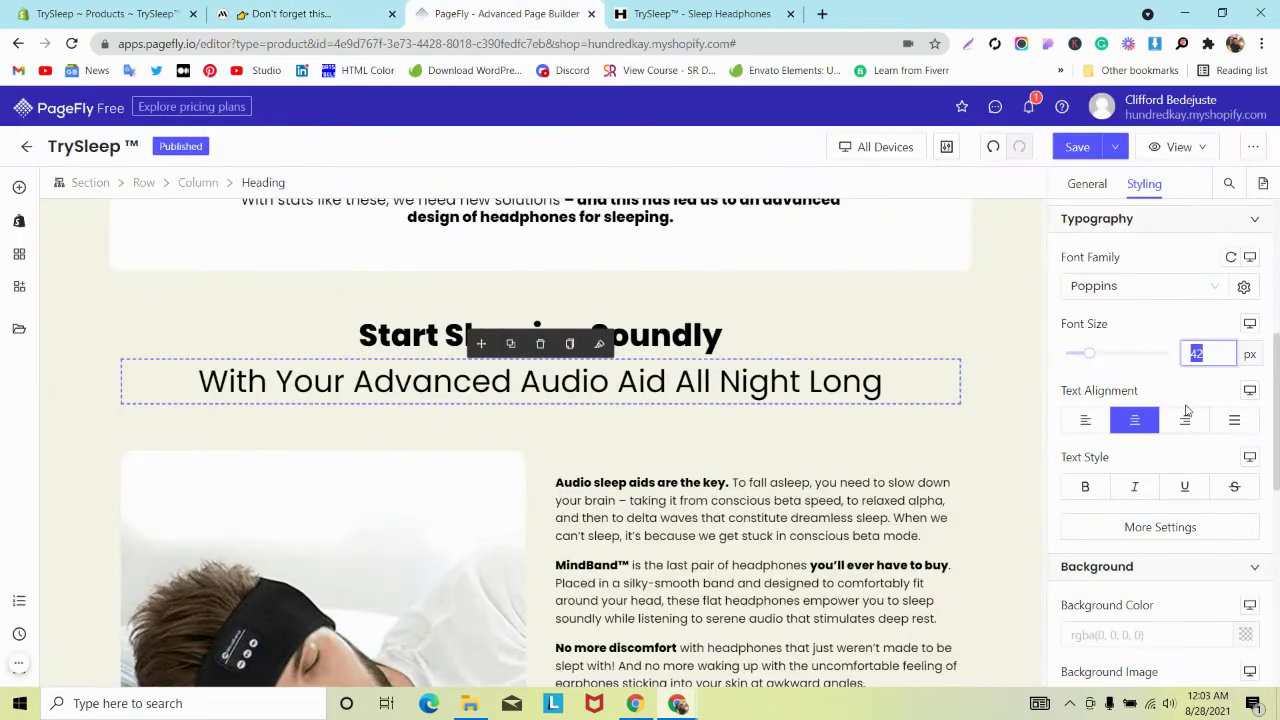
text(31)
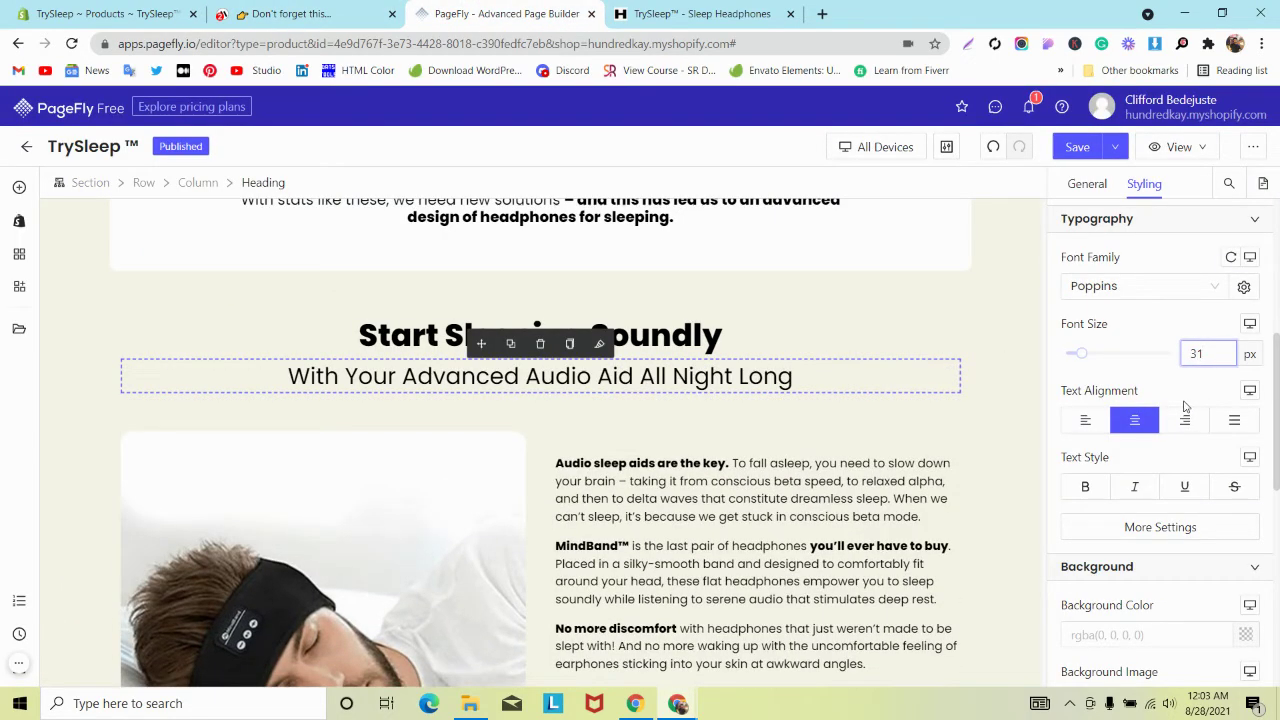
Switch to the laptop view and set the top margin of the image behind "TRENDING TOPIC" to -100 px
click(871, 147)
click(866, 206)
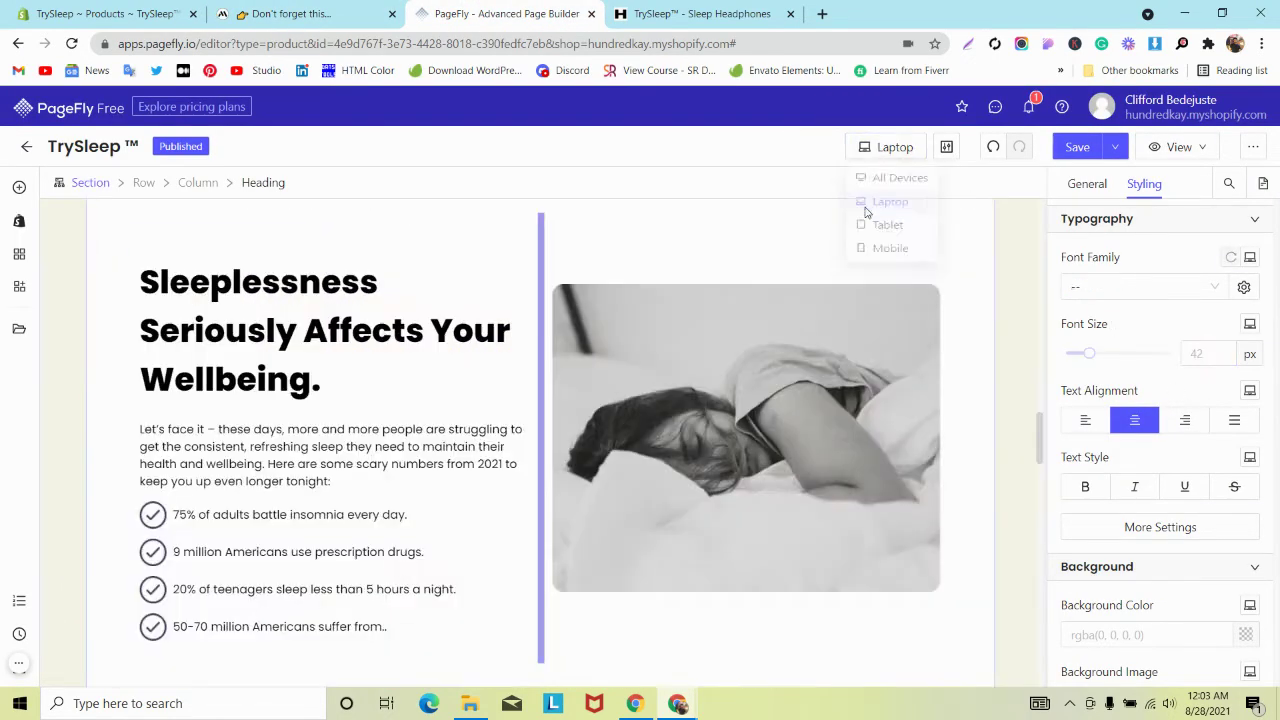
scroll(636, 318, down, 4)
scroll(636, 318, up, 6)
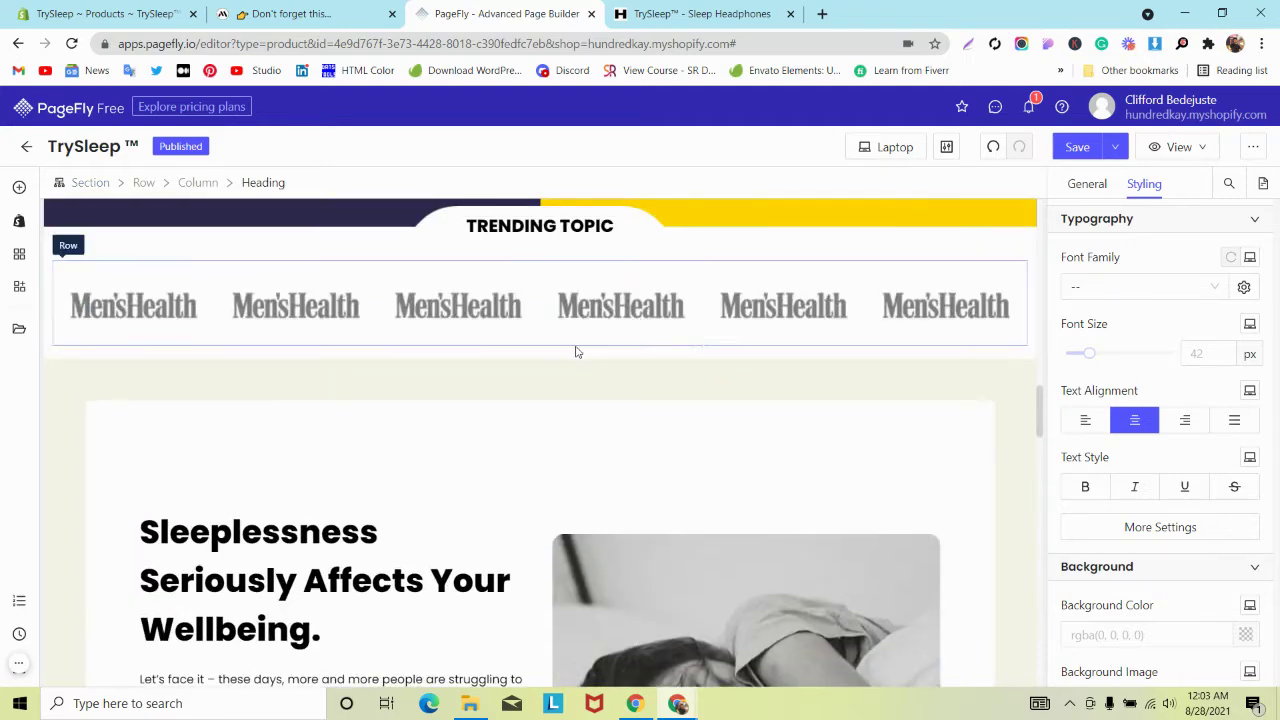
scroll(580, 330, up, 1)
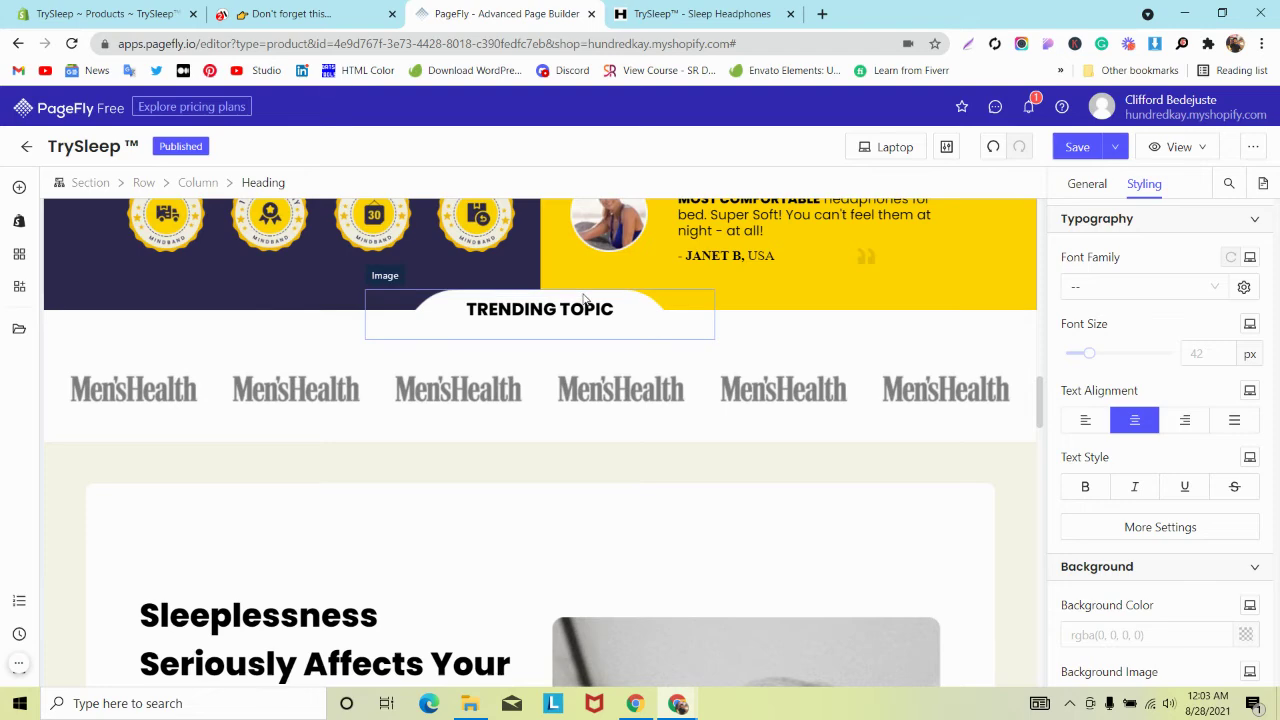
click(584, 298)
scroll(1188, 334, up, 3)
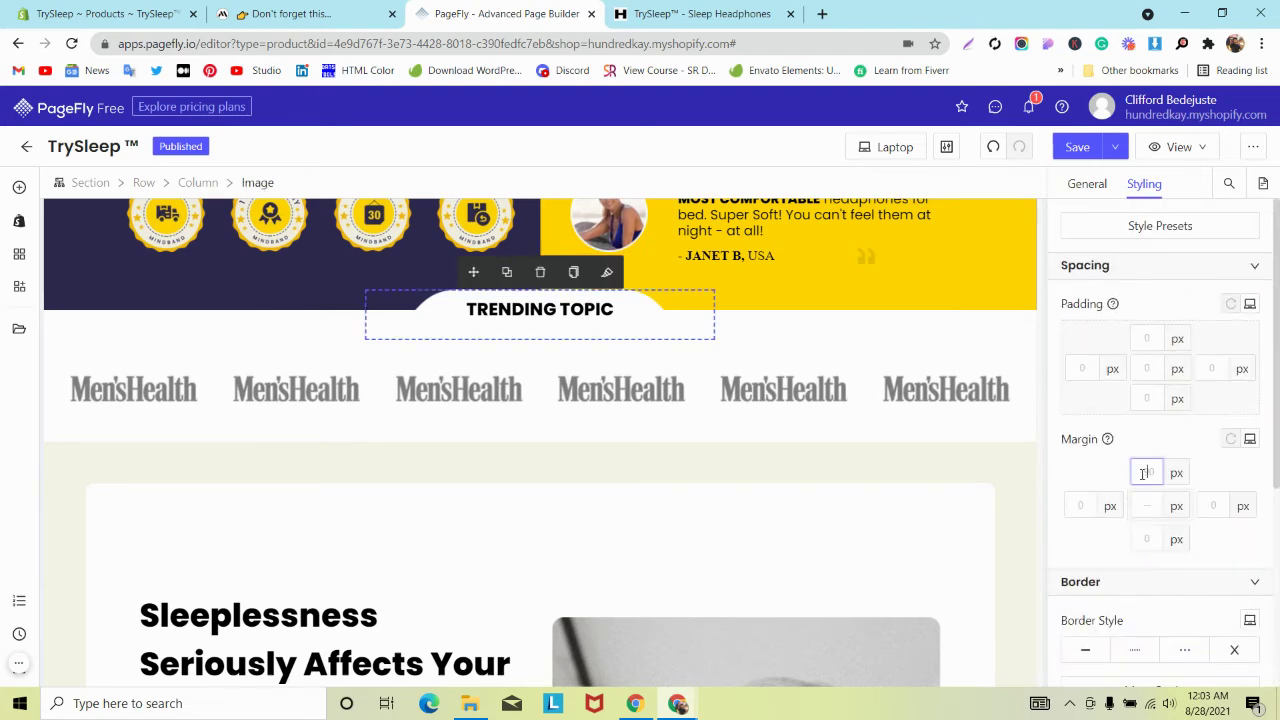
text(-100)
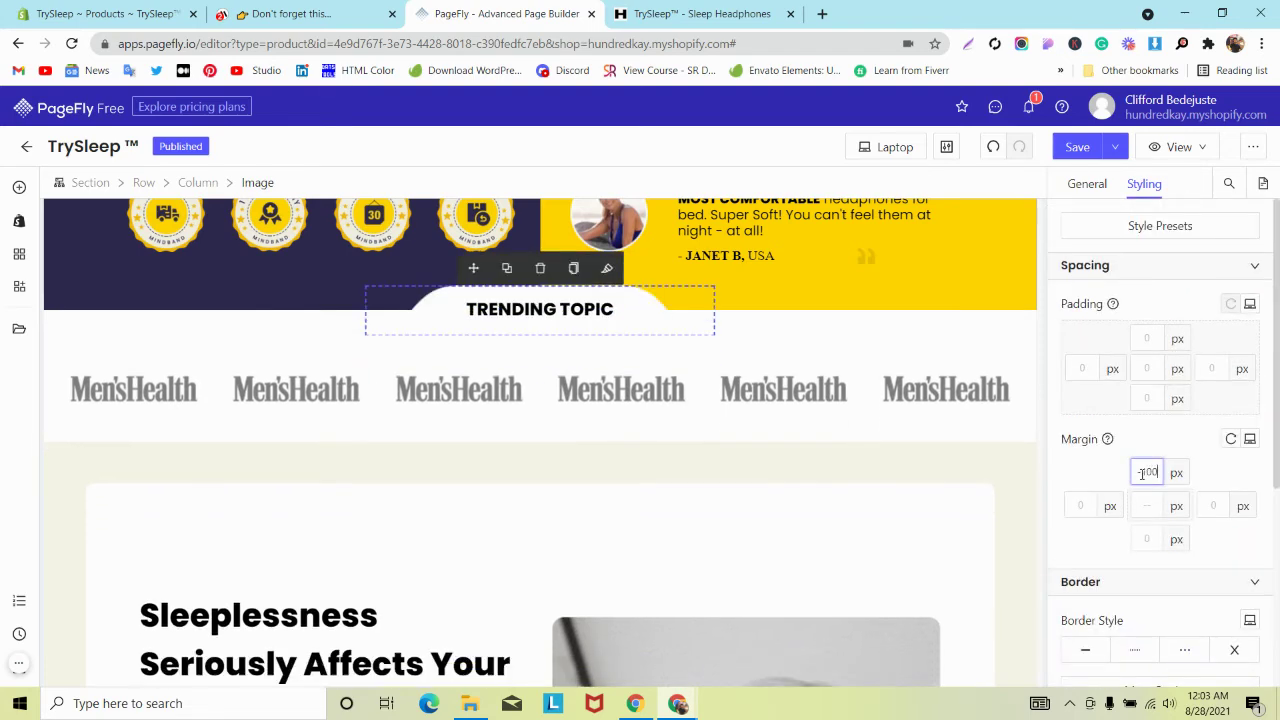
Review the "Start Sleeping Soundly" headings, their typography and margins, and the app features section below in the laptop view
scroll(680, 400, down, 10)
scroll(645, 428, up, 5)
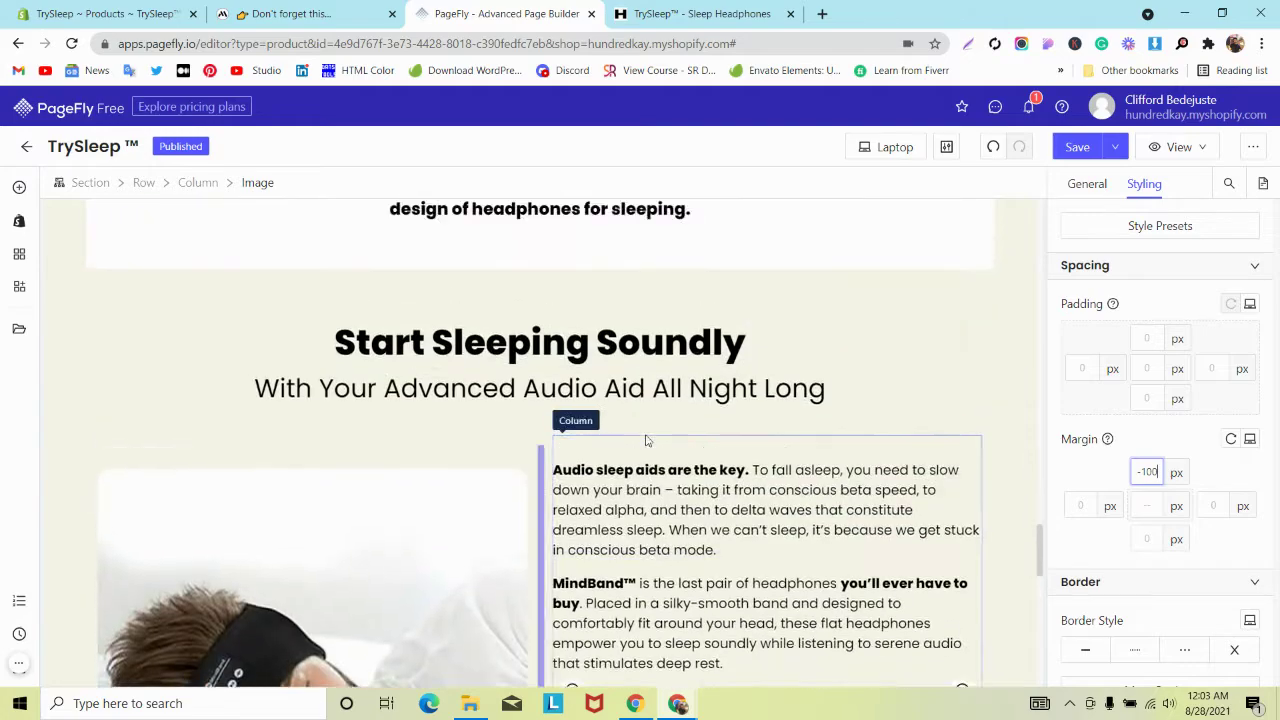
click(628, 435)
scroll(1214, 526, down, 1)
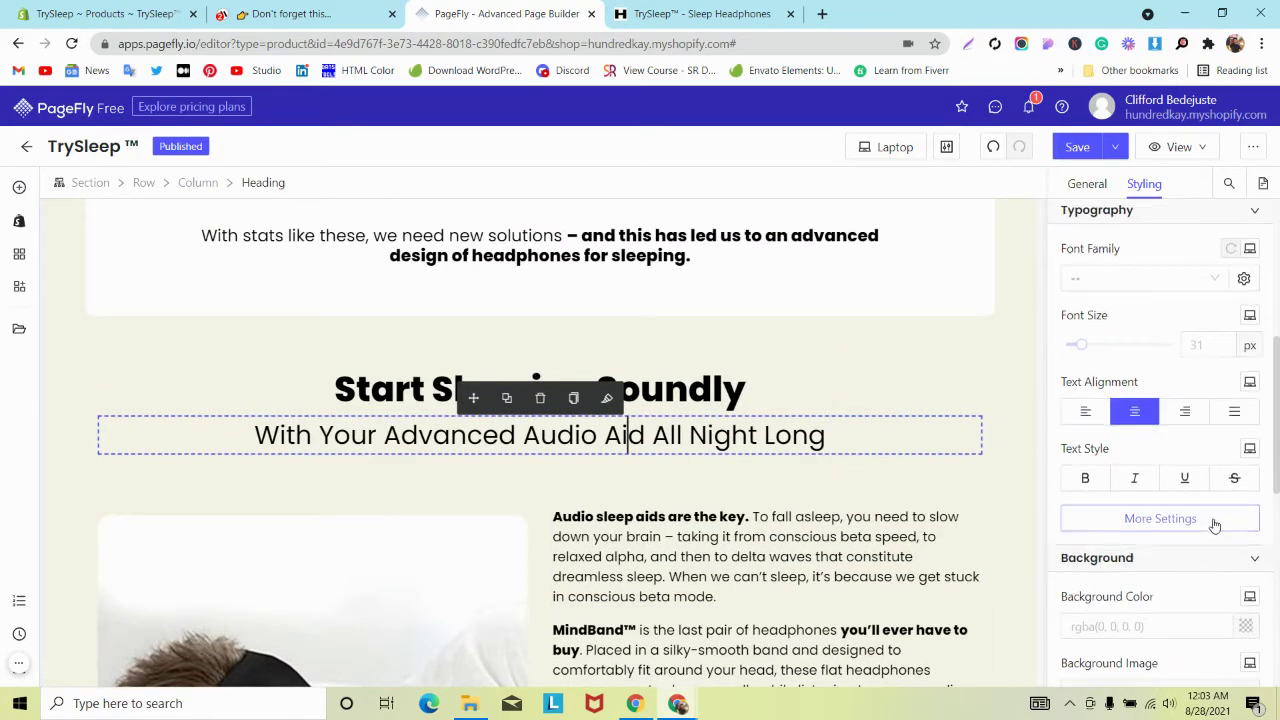
scroll(619, 461, down, 3)
scroll(619, 461, up, 3)
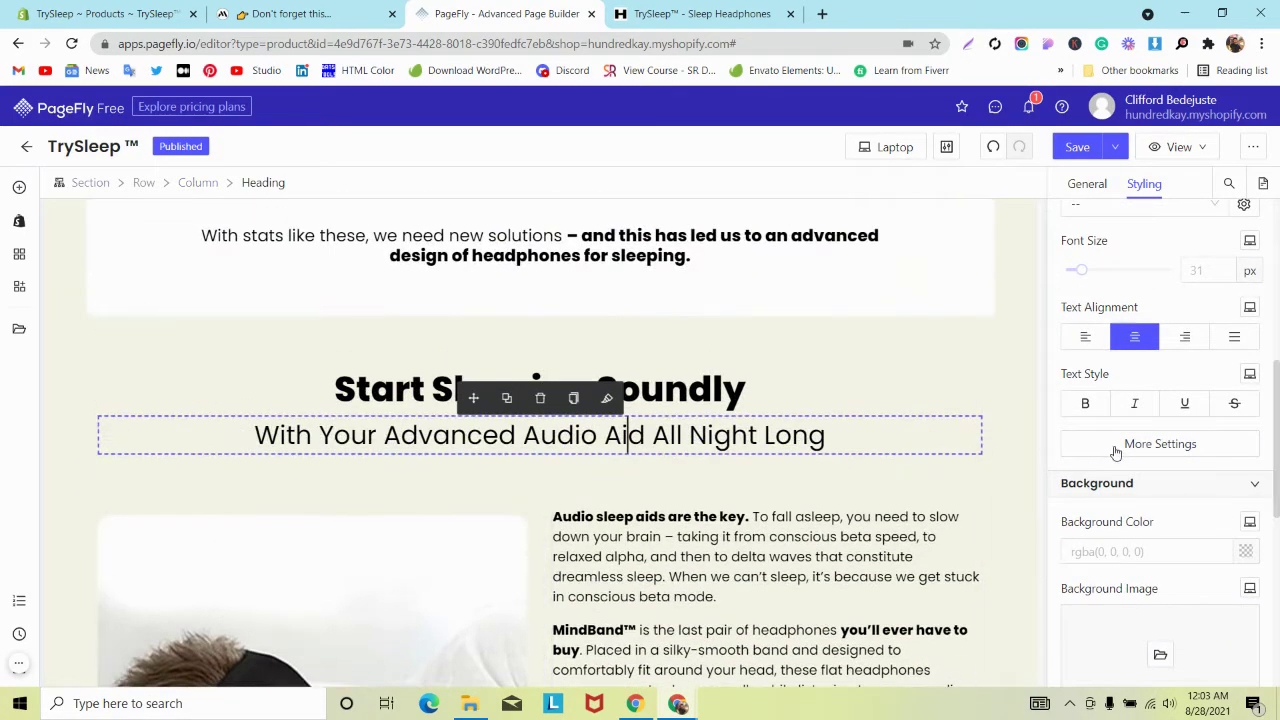
scroll(1124, 435, up, 2)
scroll(414, 494, down, 4)
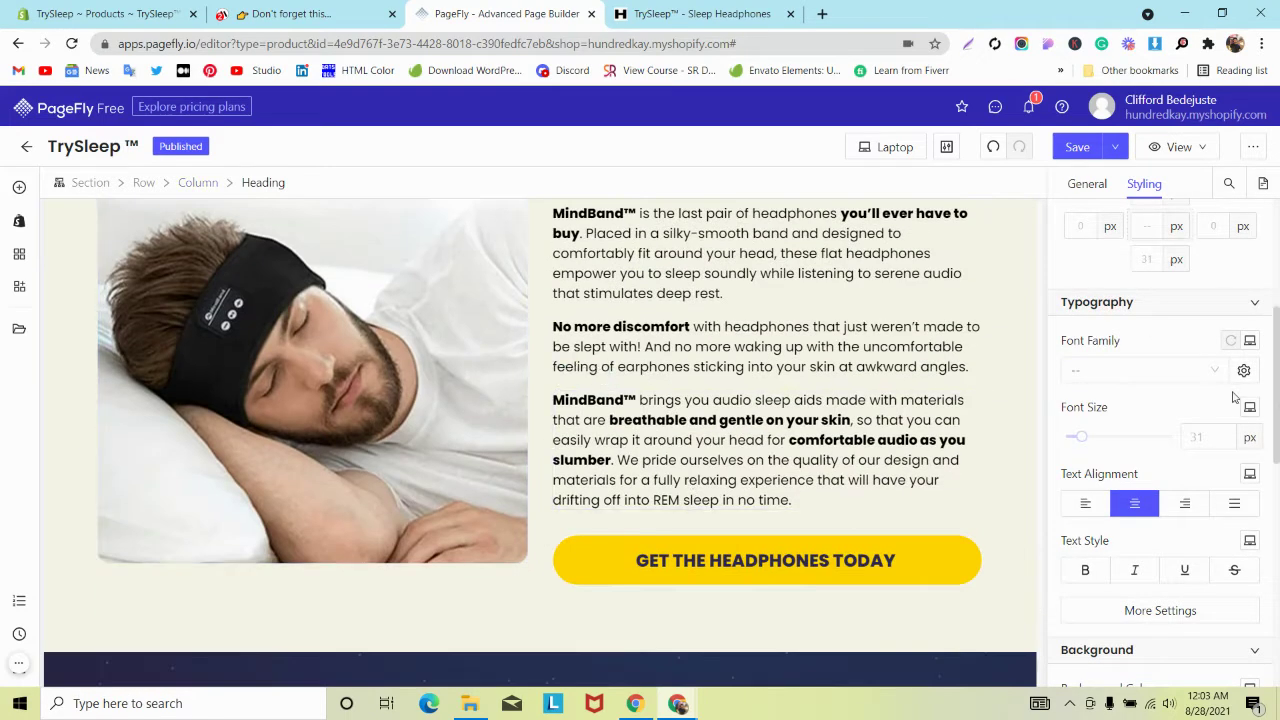
scroll(1234, 405, up, 2)
scroll(1234, 405, down, 2)
scroll(820, 425, up, 5)
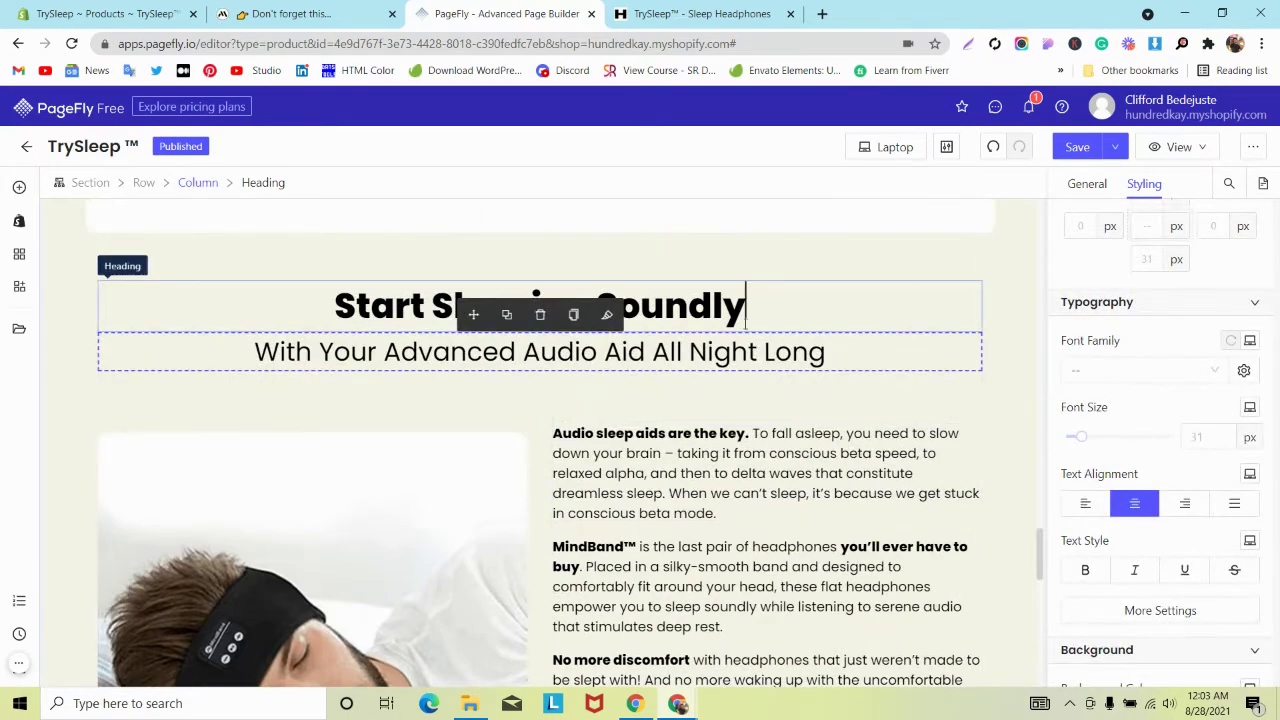
scroll(712, 383, down, 8)
scroll(712, 383, down, 3)
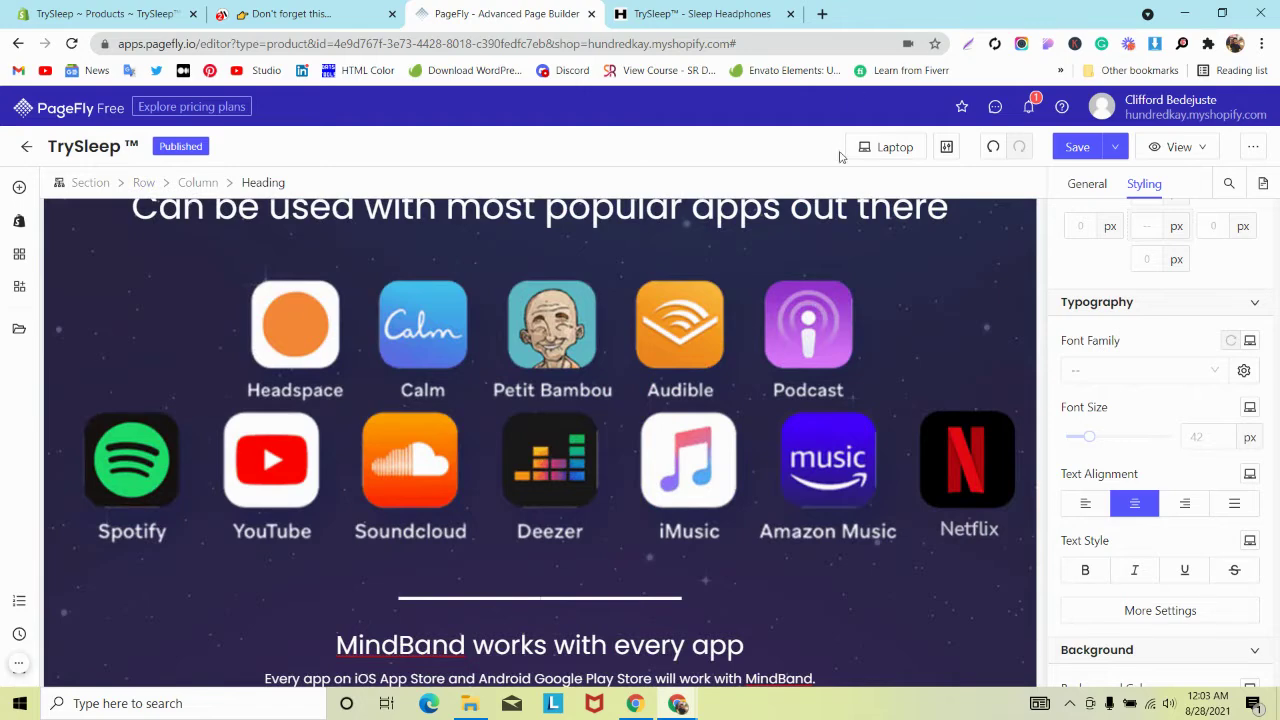
Switch to the mobile view and set the "With Your Advanced Audio Aid All Night Long" heading's font size to 13 px
click(885, 262)
mouse_move(886, 156)
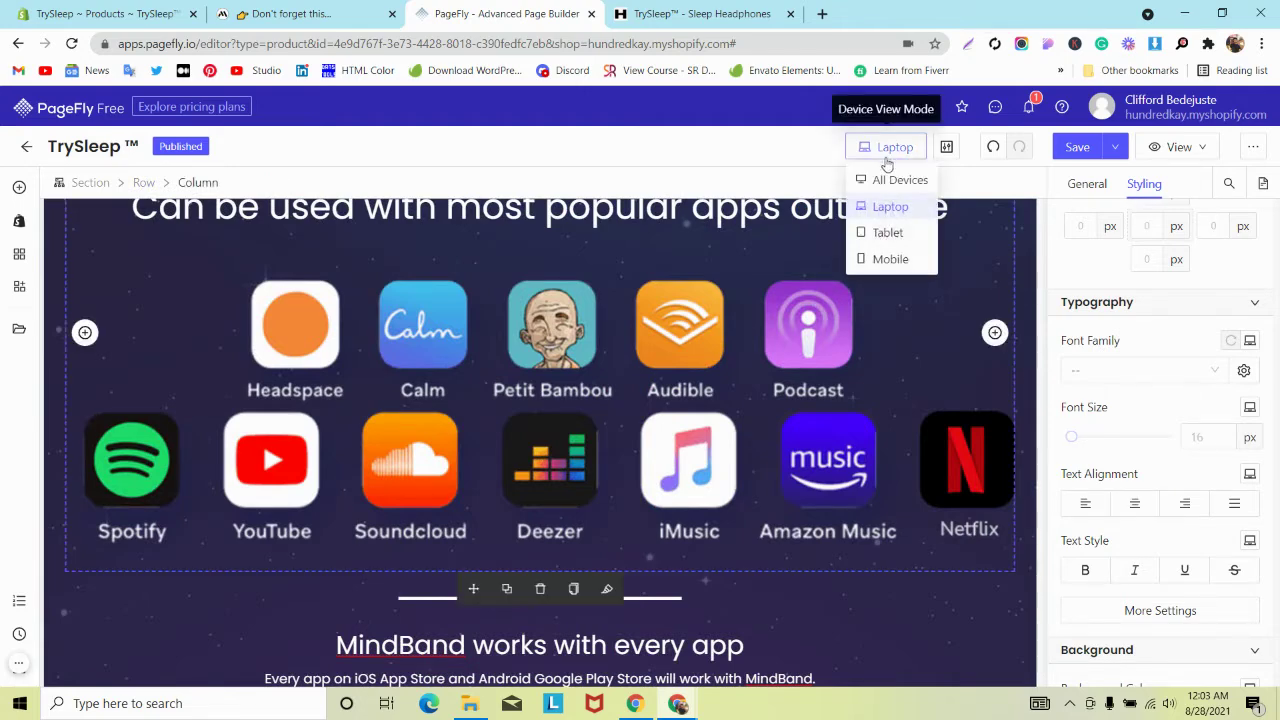
click(882, 261)
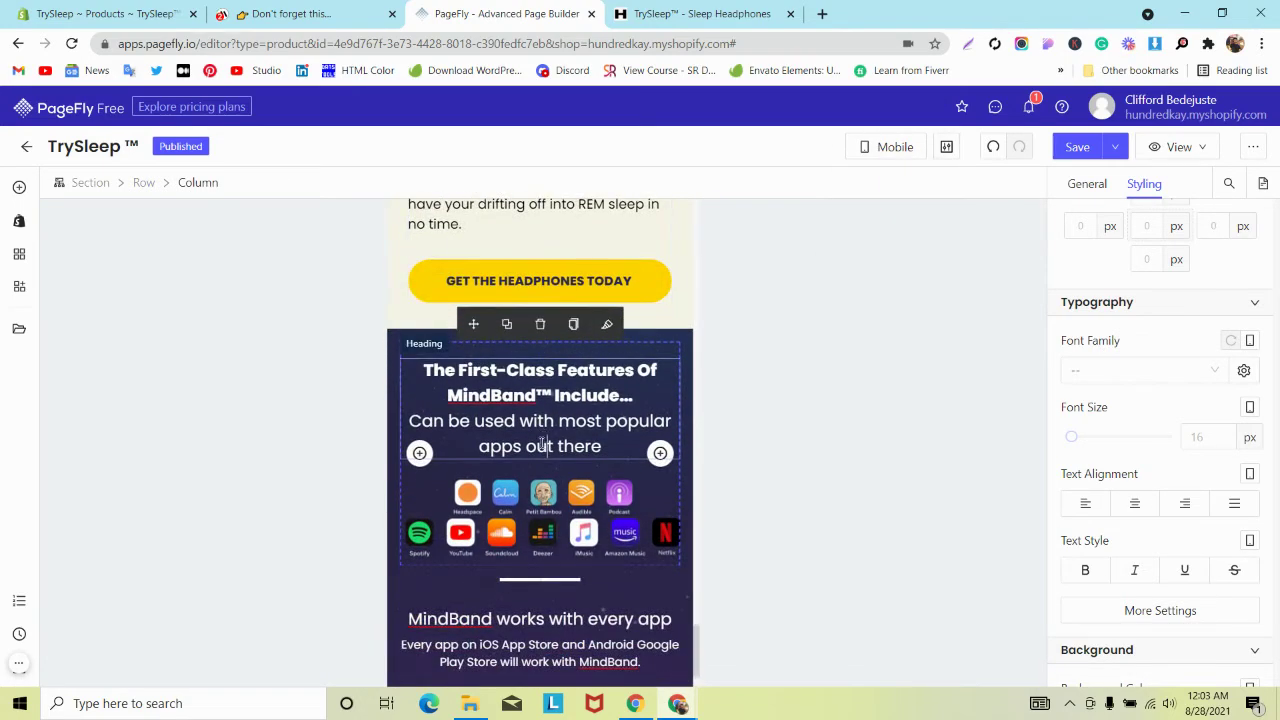
click(543, 445)
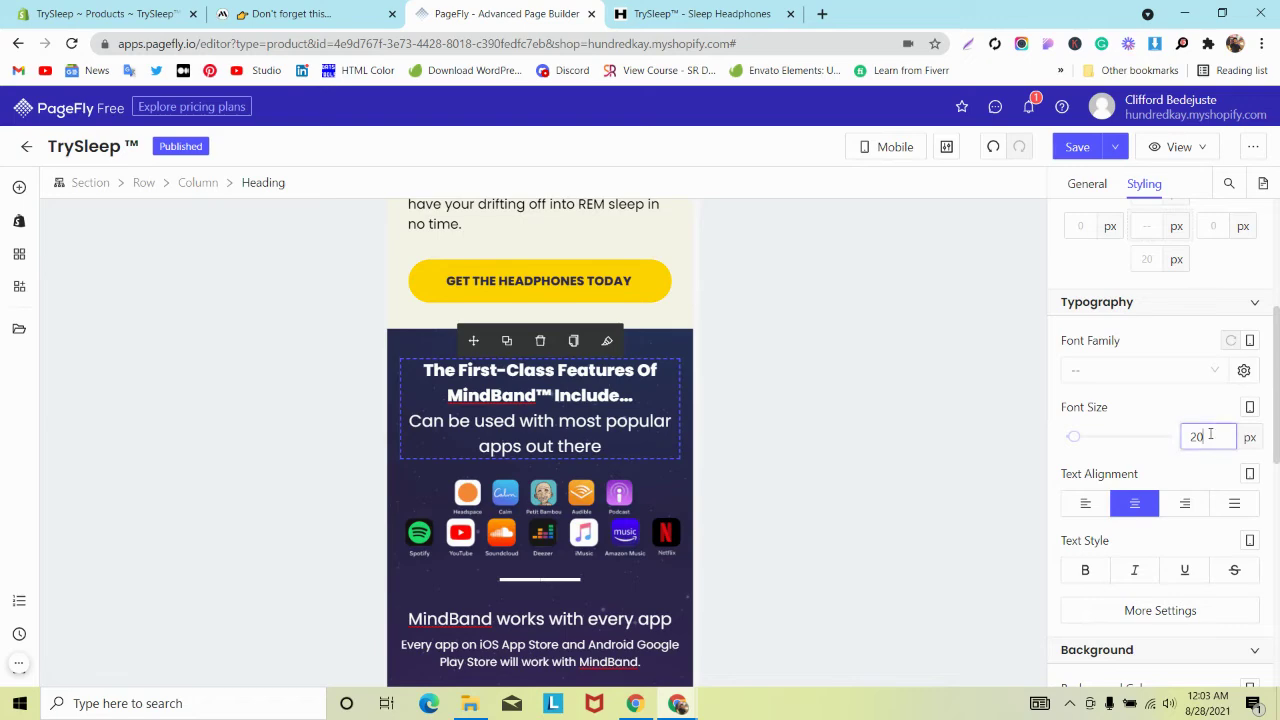
scroll(637, 425, up, 10)
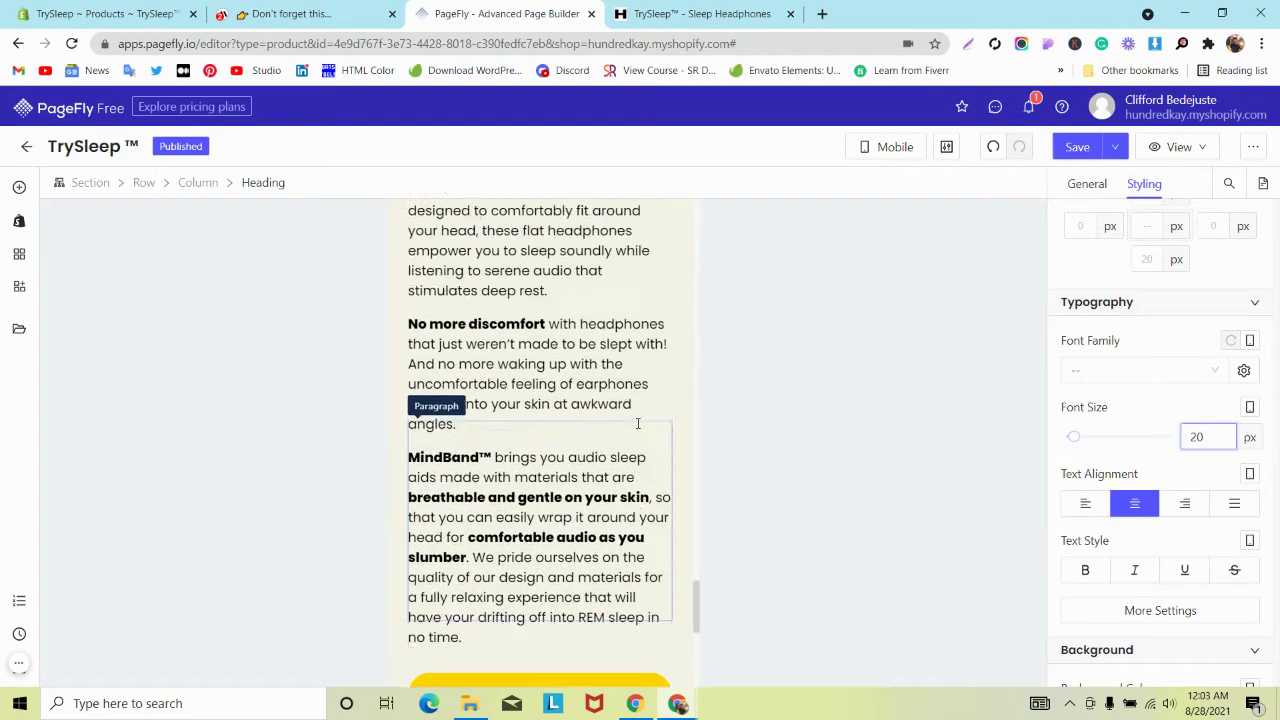
scroll(637, 430, up, 2)
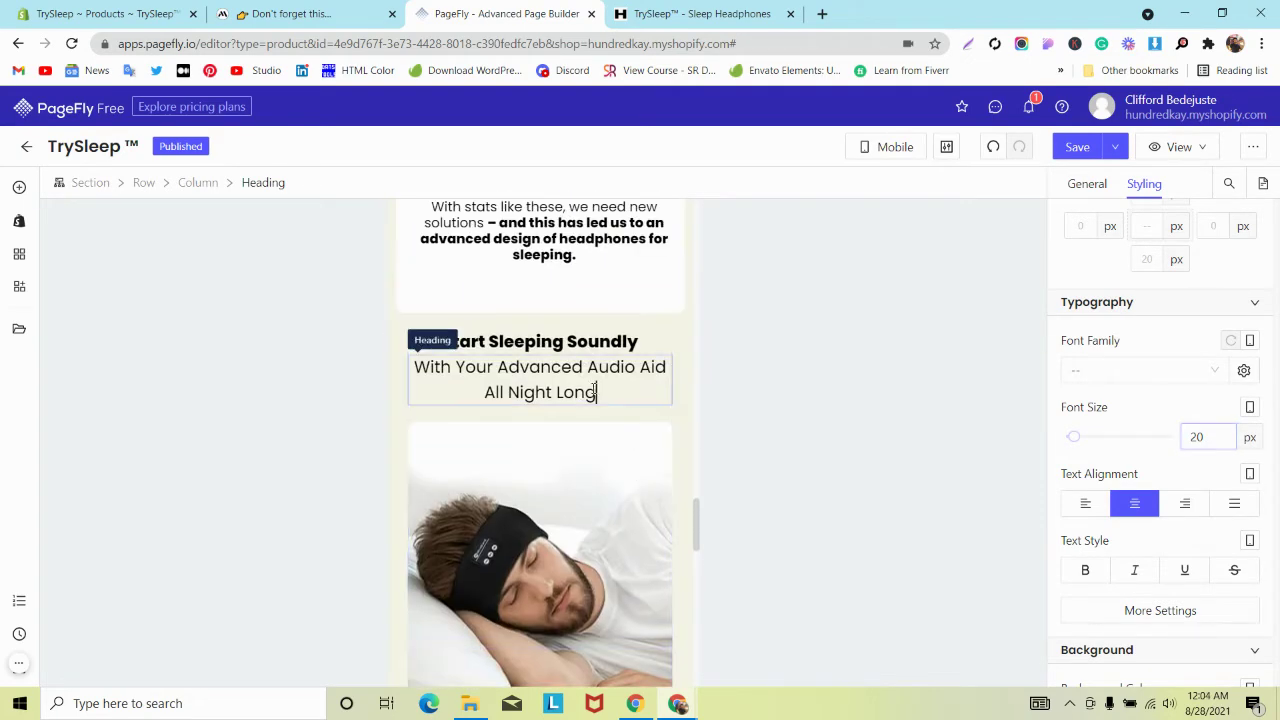
key(Down)
key(Down)
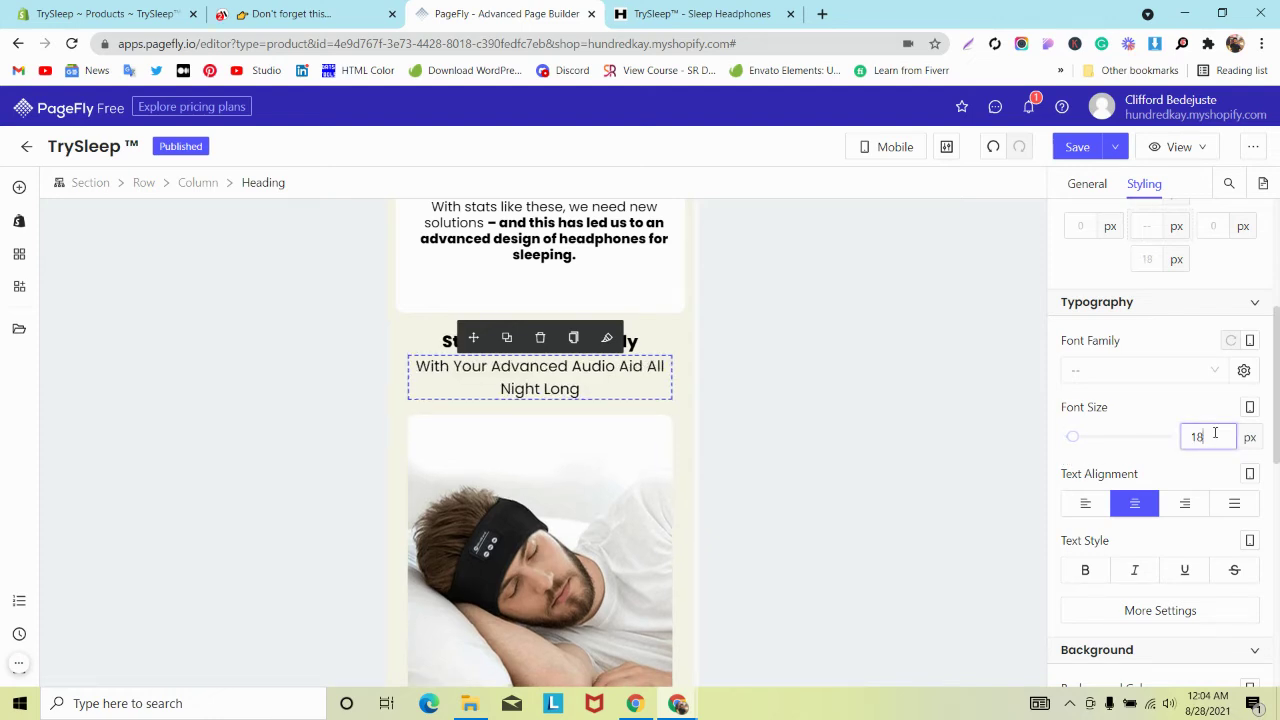
key(Down)
key(Down)
key(Down)
key(Down)
key(Down)
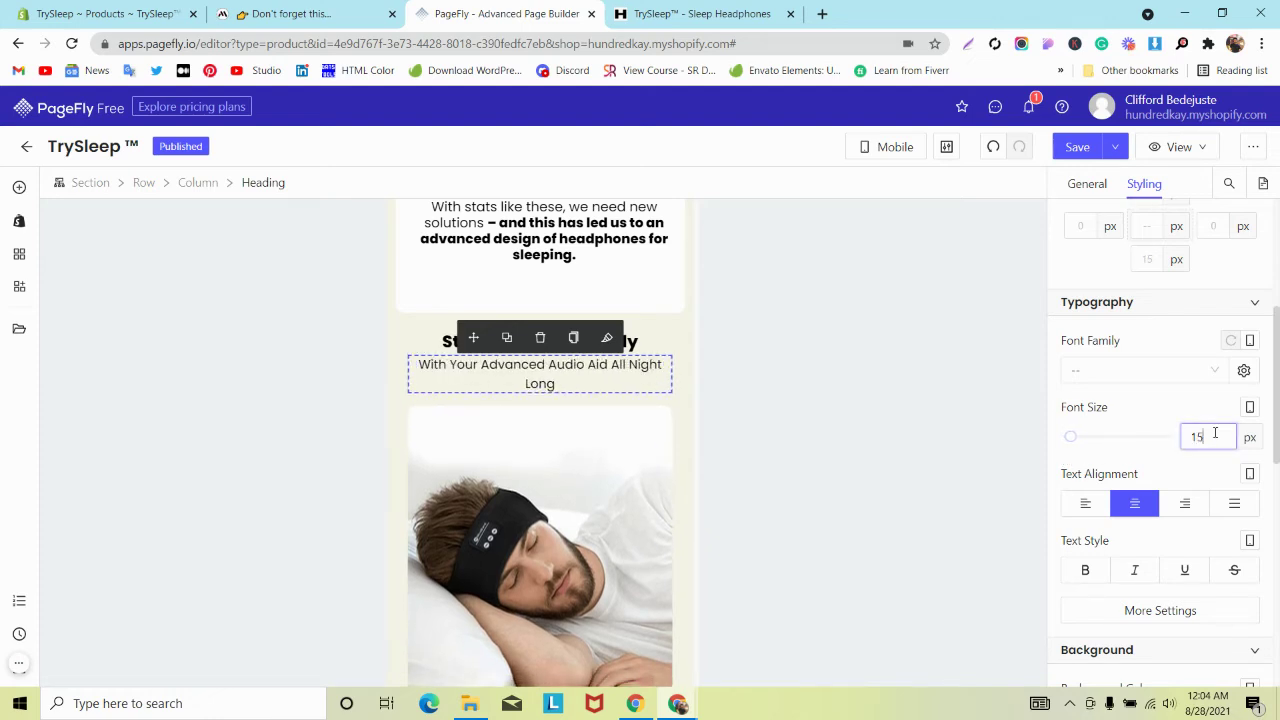
key(Down)
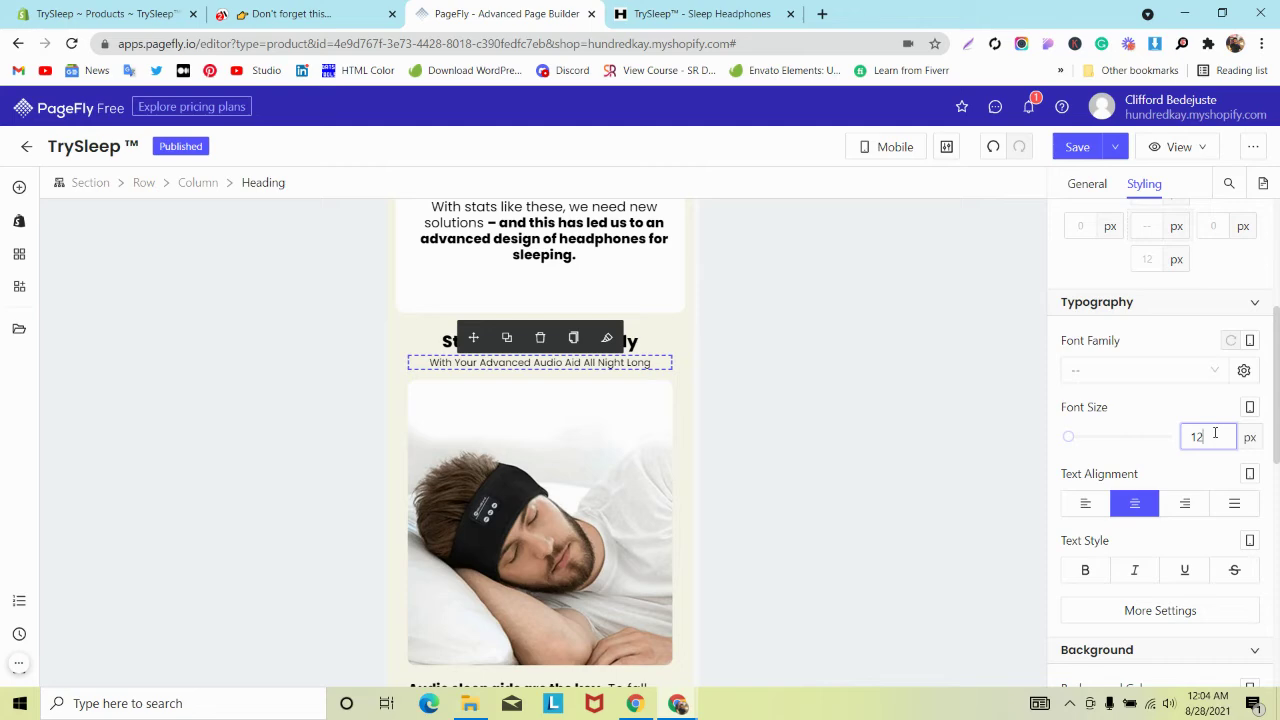
key(Up)
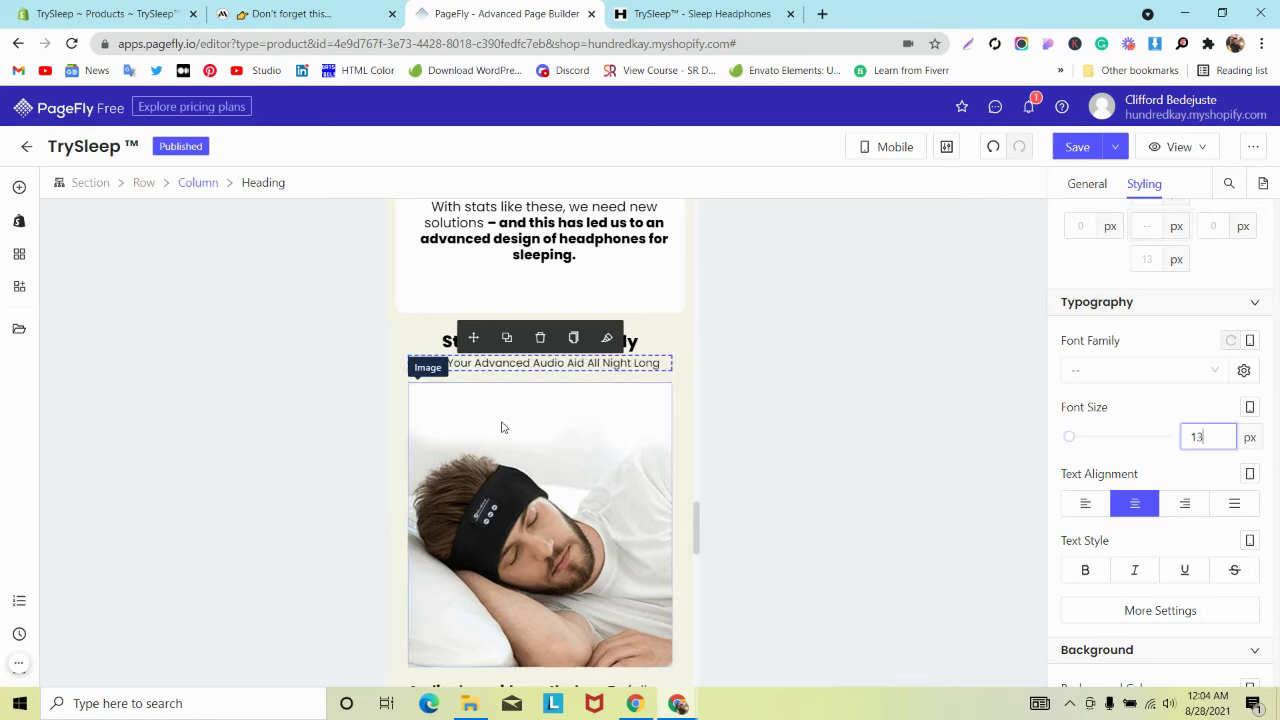
Check the "The First-Class Features Of MindBand™ Include…" heading in the mobile view and compare its section with the MindBand reference page
scroll(503, 429, down, 12)
scroll(485, 455, down, 1)
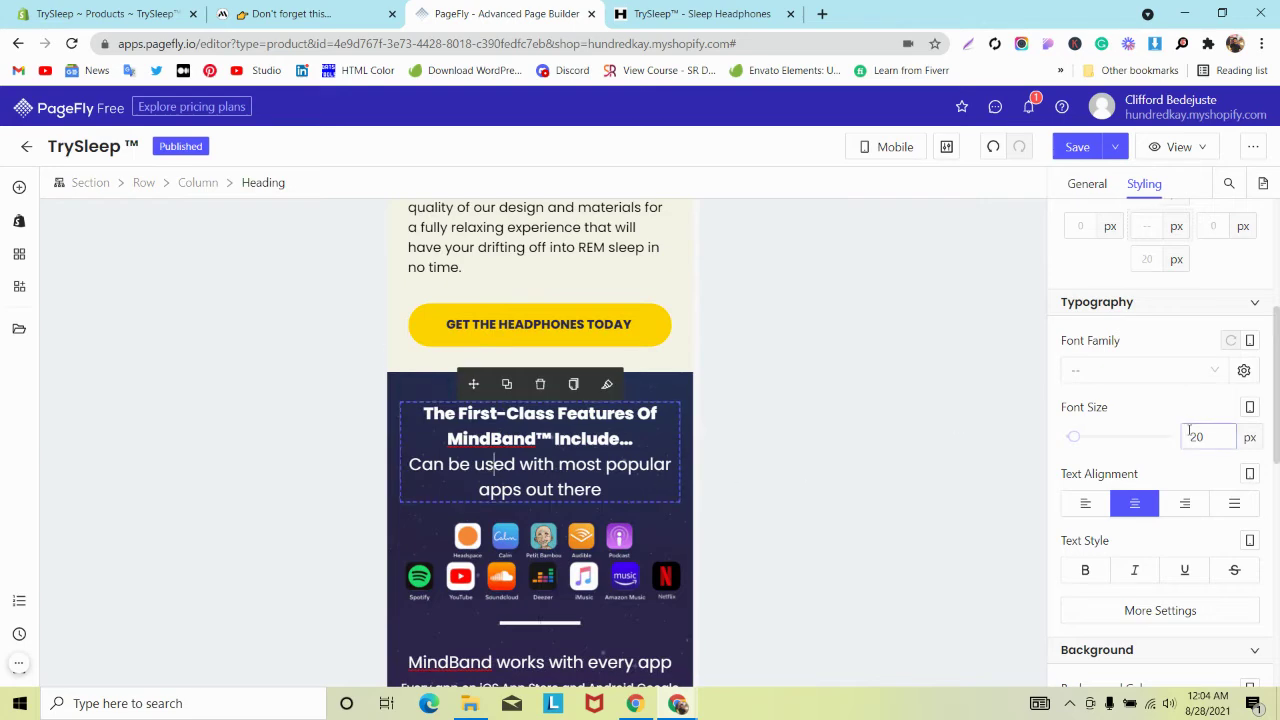
scroll(575, 422, down, 2)
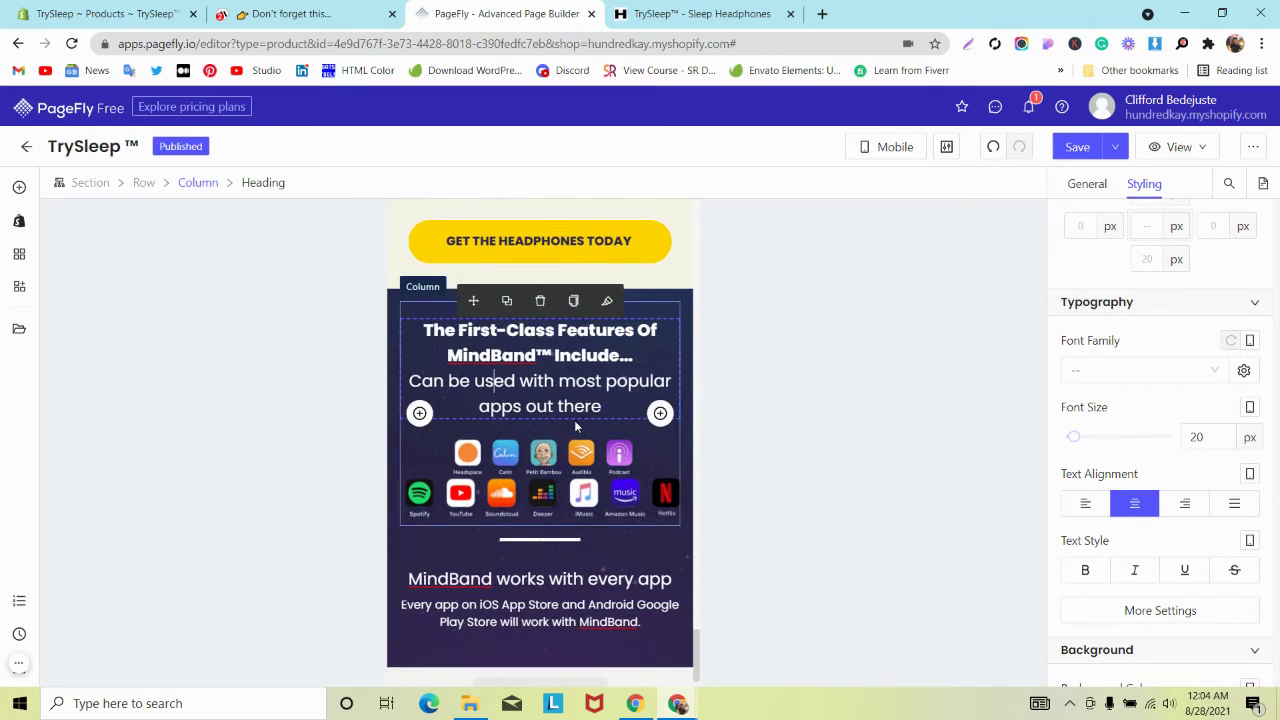
scroll(575, 422, up, 5)
click(660, 13)
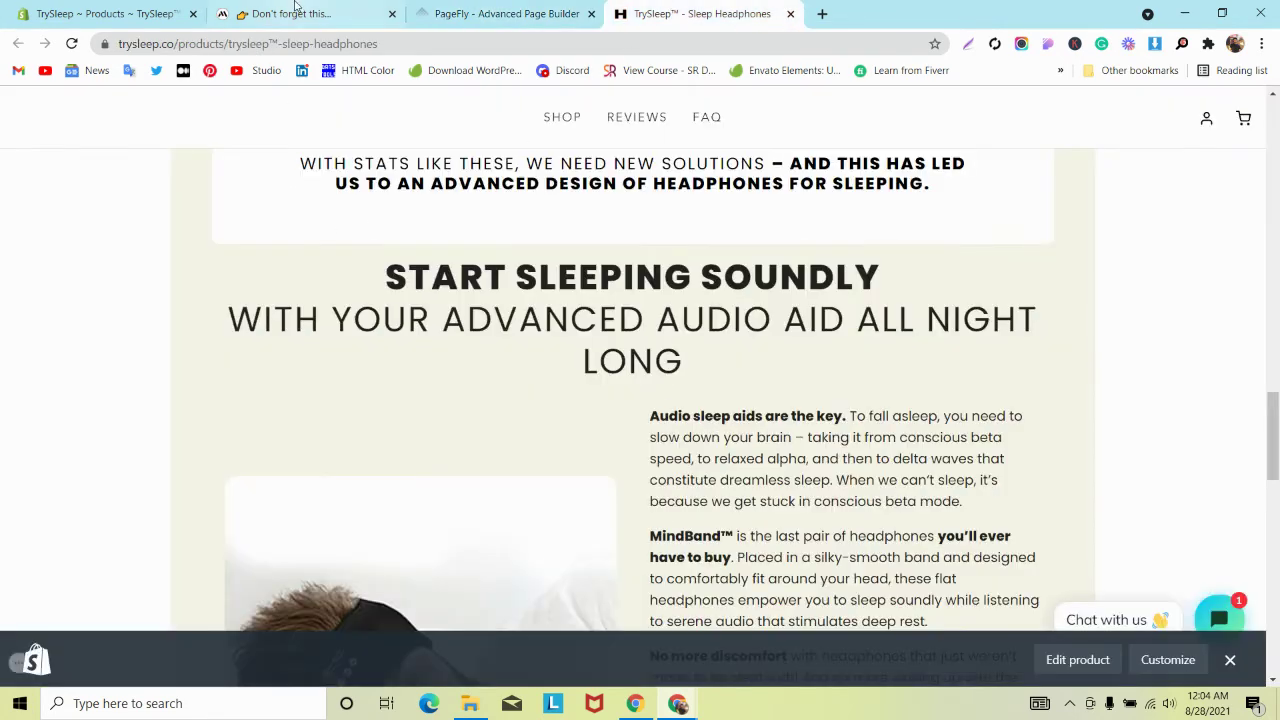
click(295, 13)
scroll(353, 285, down, 6)
scroll(353, 285, up, 2)
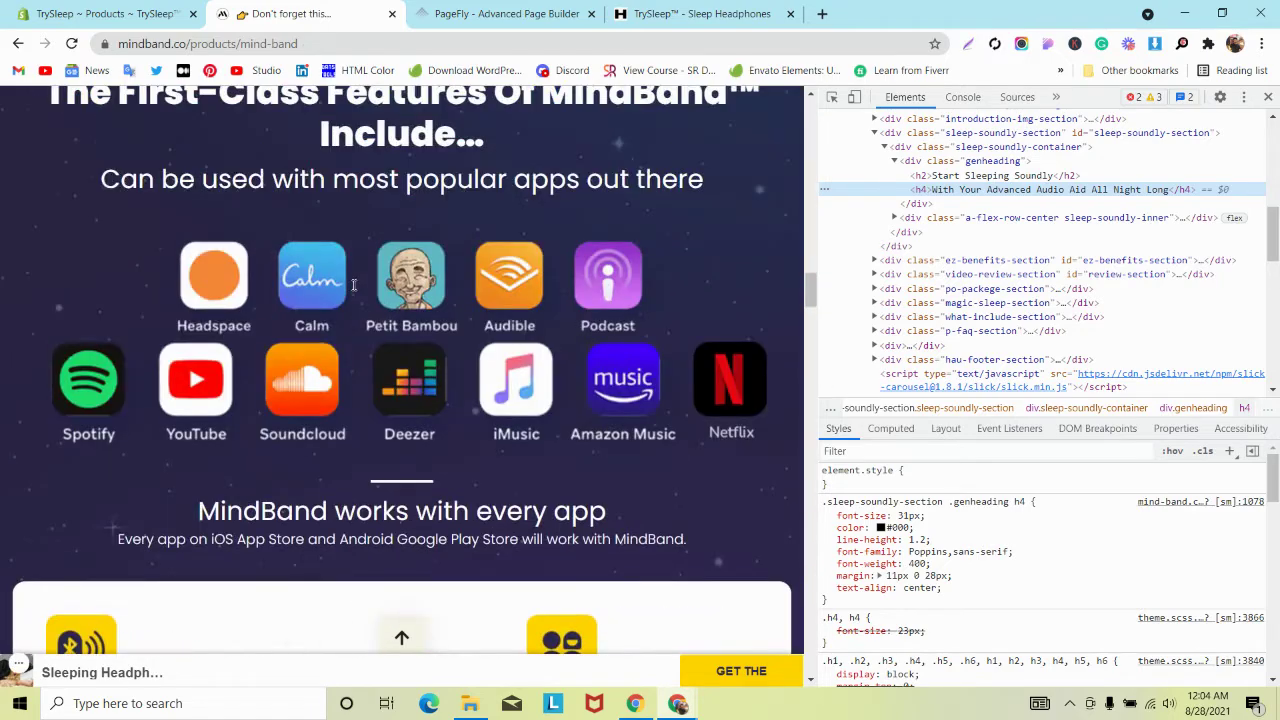
Return to the PageFly editor and add a new heading element below the "The First-Class Features Of MindBand™ Include…" heading
scroll(353, 285, up, 2)
click(528, 10)
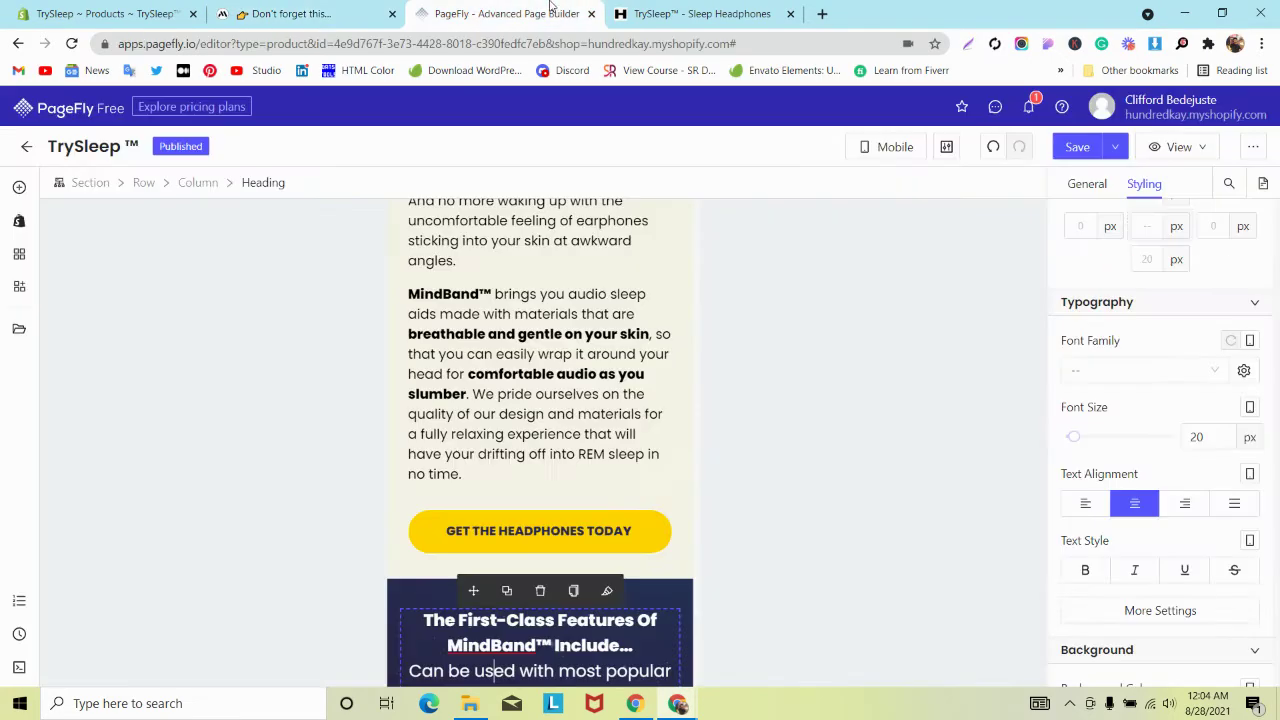
scroll(549, 340, down, 3)
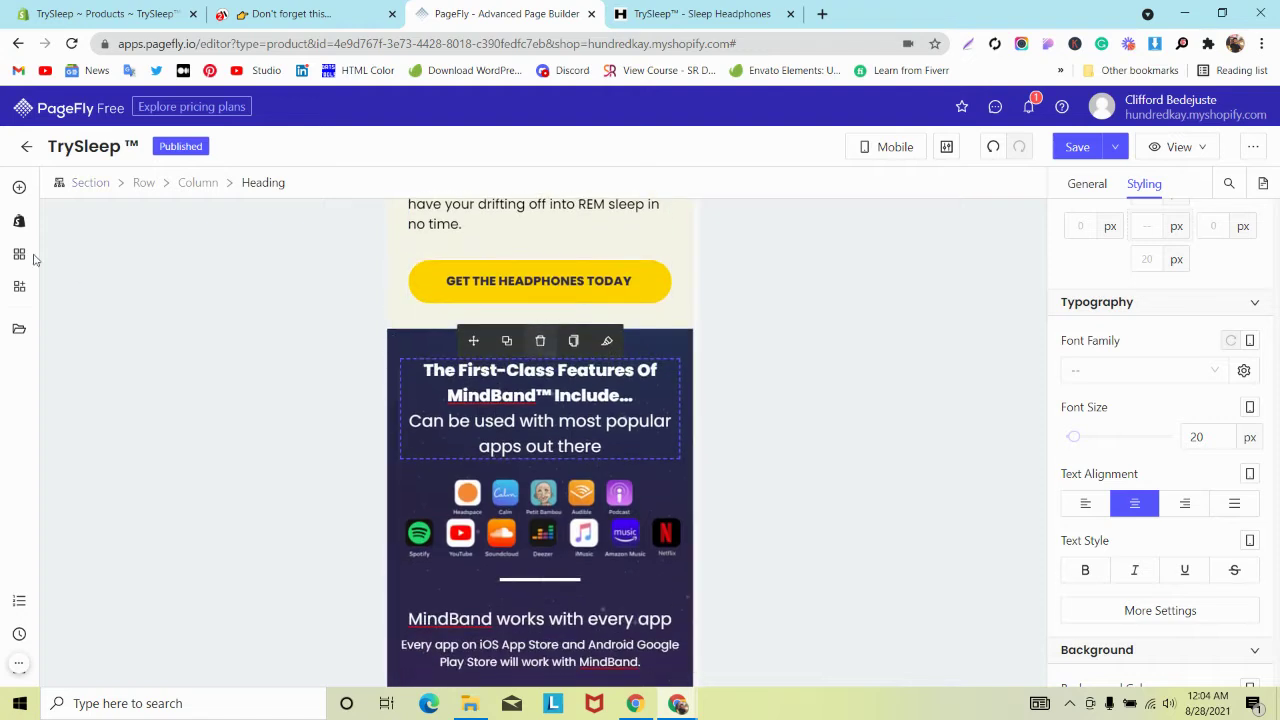
click(20, 188)
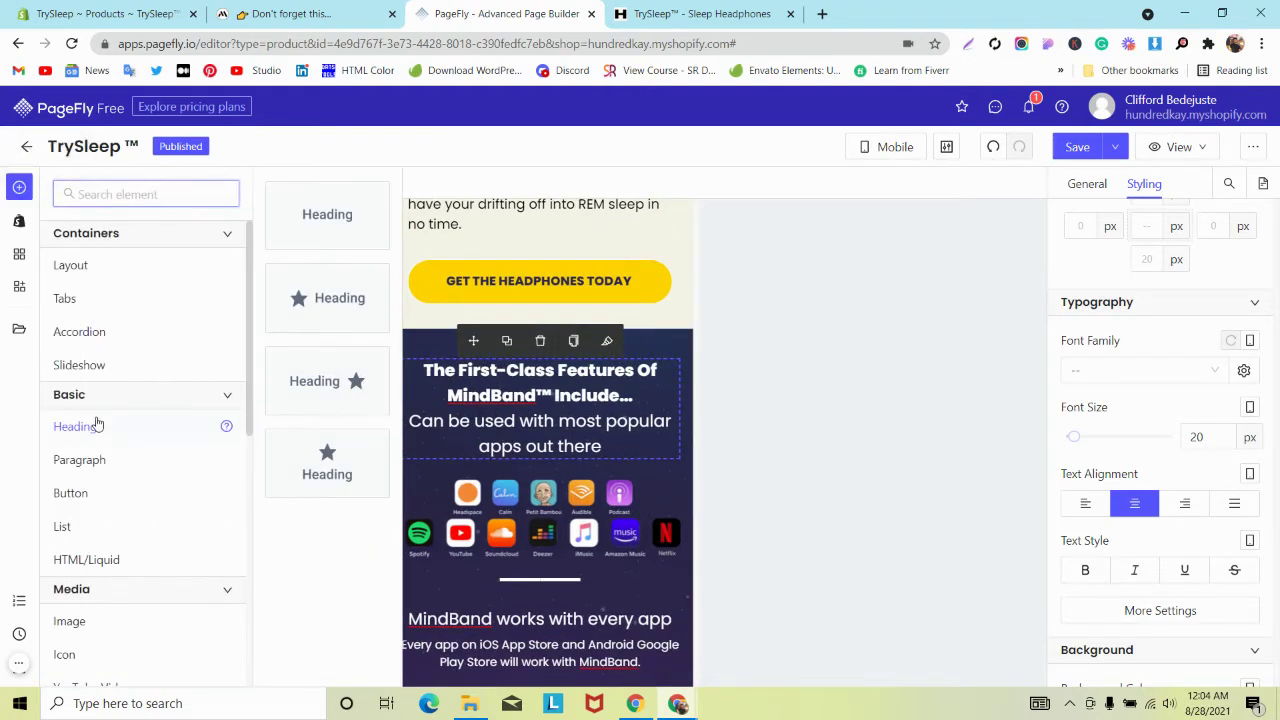
drag(313, 240, 501, 440)
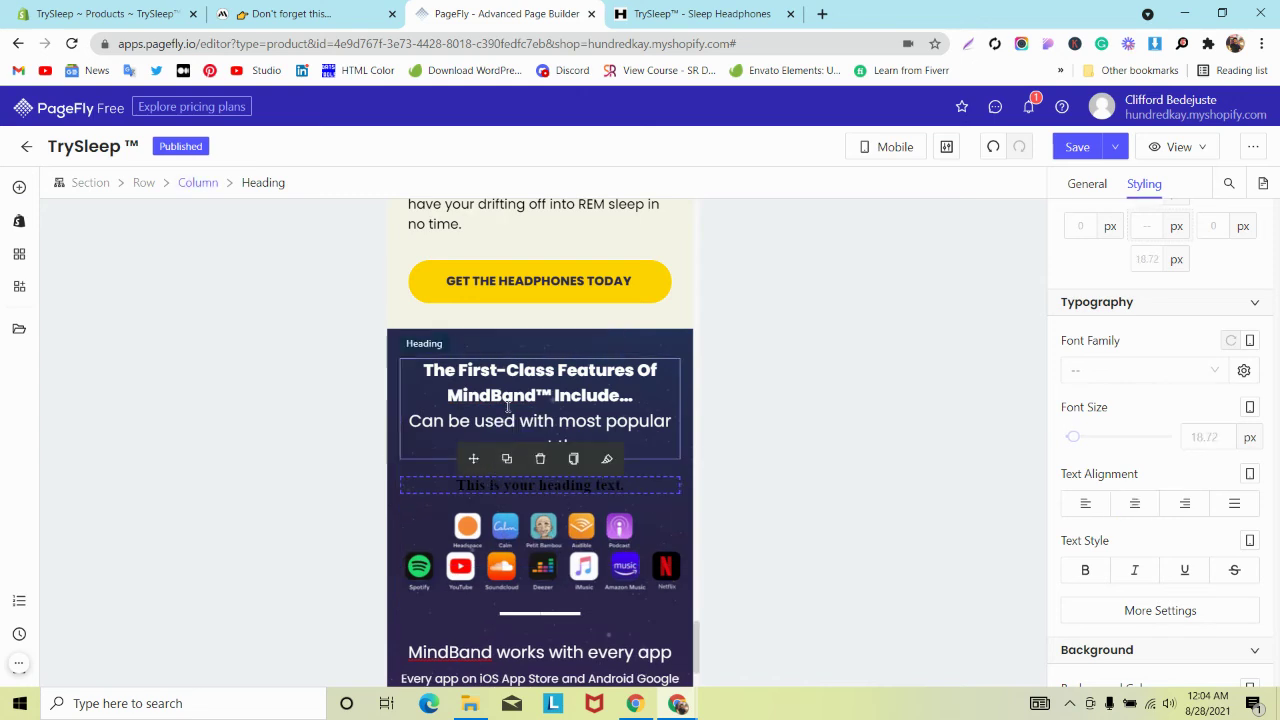
Copy "Can be used with most popular apps out there" from the features heading and replace the new heading's placeholder text with it
click(497, 424)
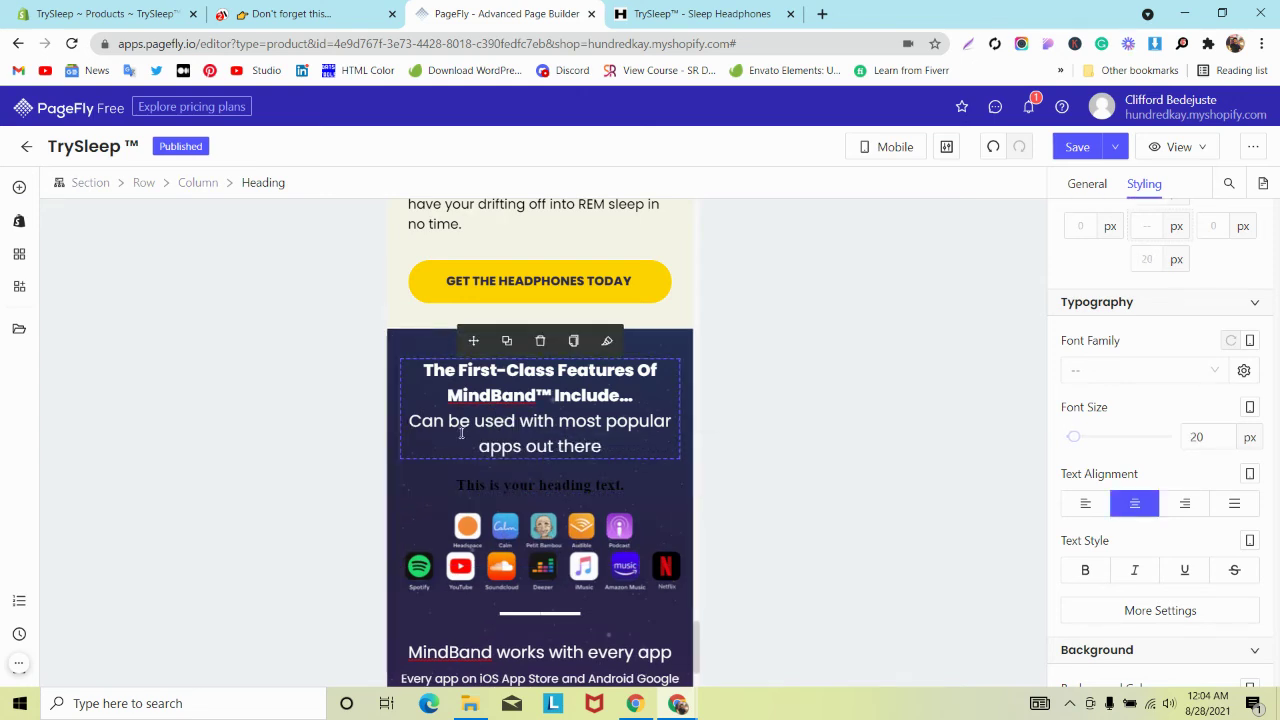
click(1087, 185)
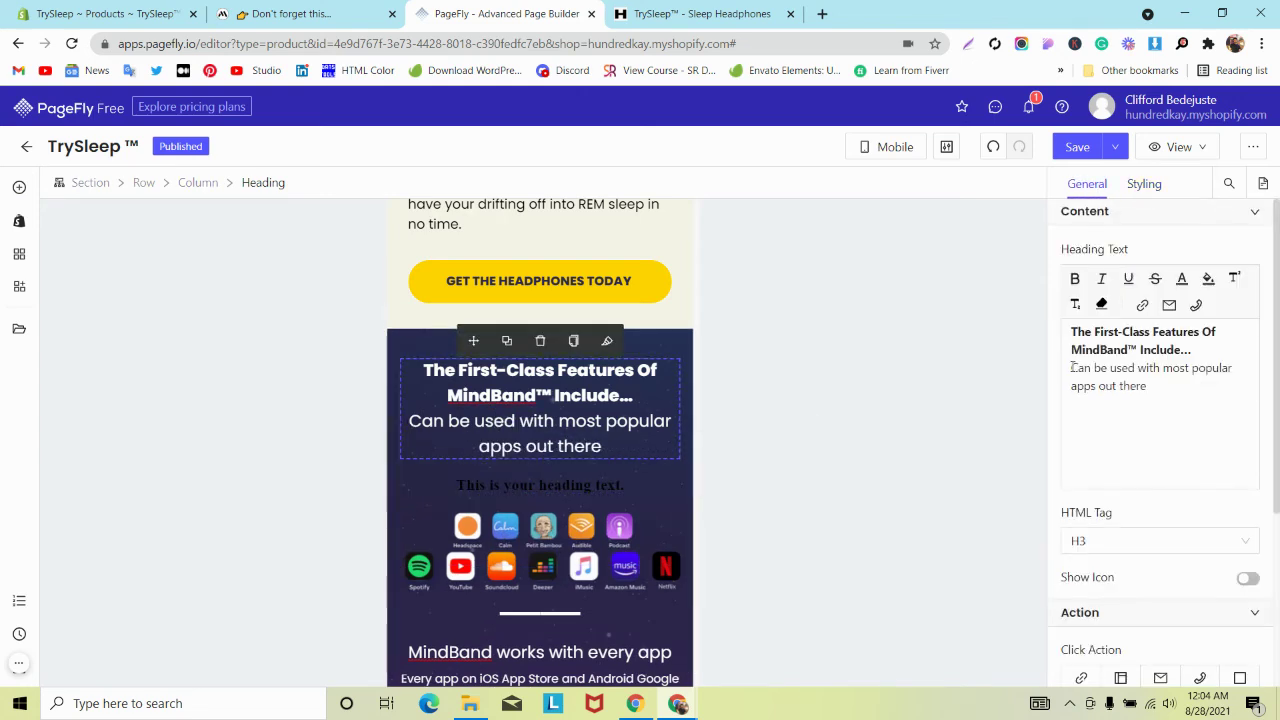
drag(1071, 368, 1158, 393)
key(ctrl+c)
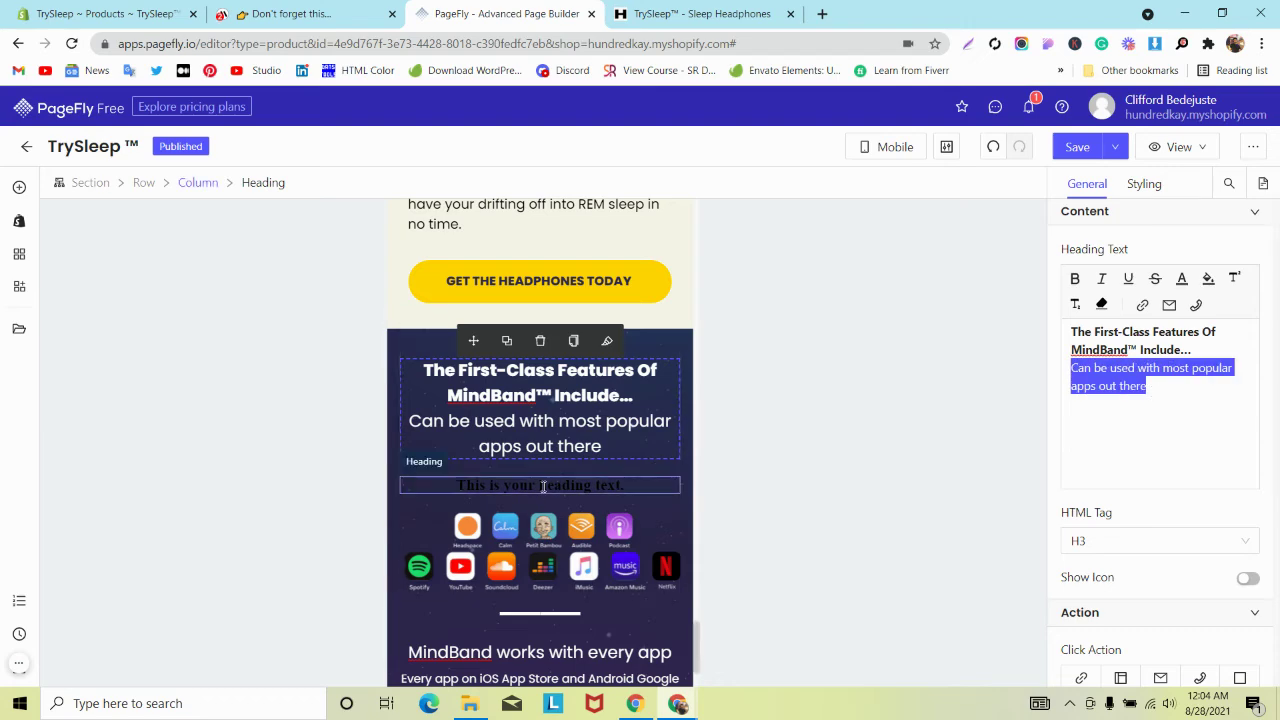
triple_click(541, 486)
key(ctrl+v)
Copy the styles of the "With Your Advanced Audio Aid All Night Long" heading and paste them onto the new apps subheading
scroll(583, 292, up, 10)
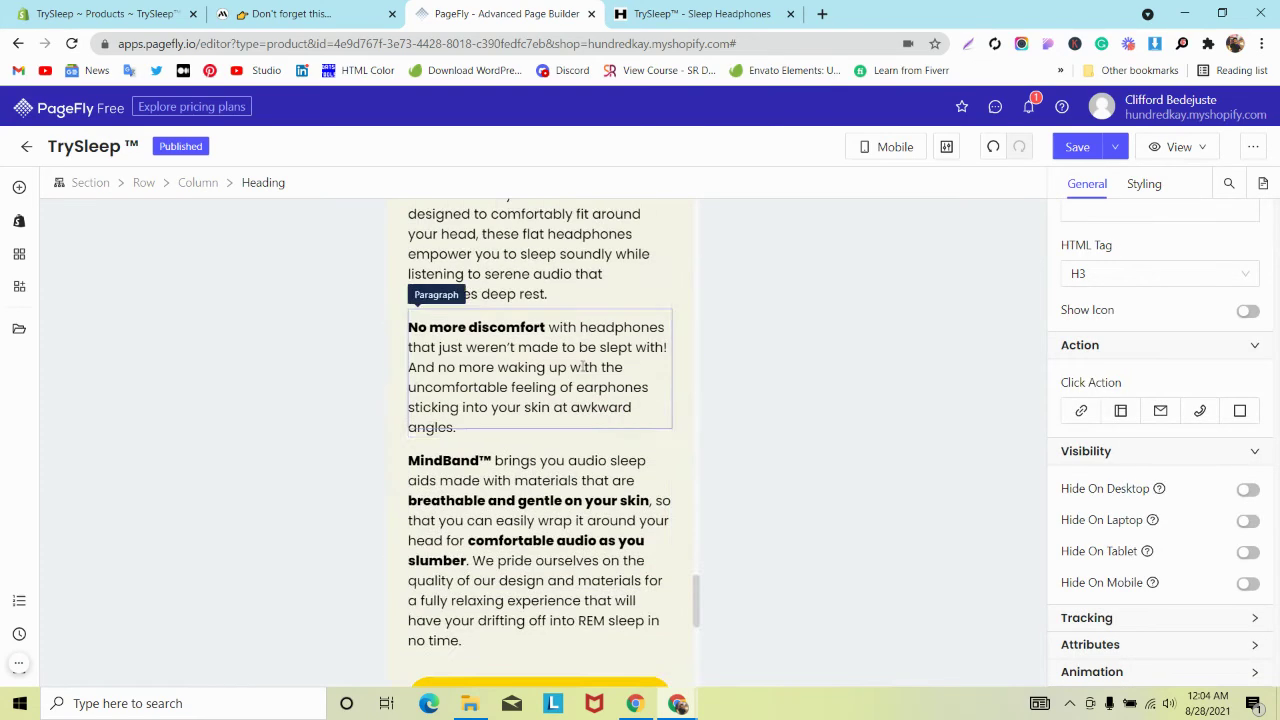
click(577, 237)
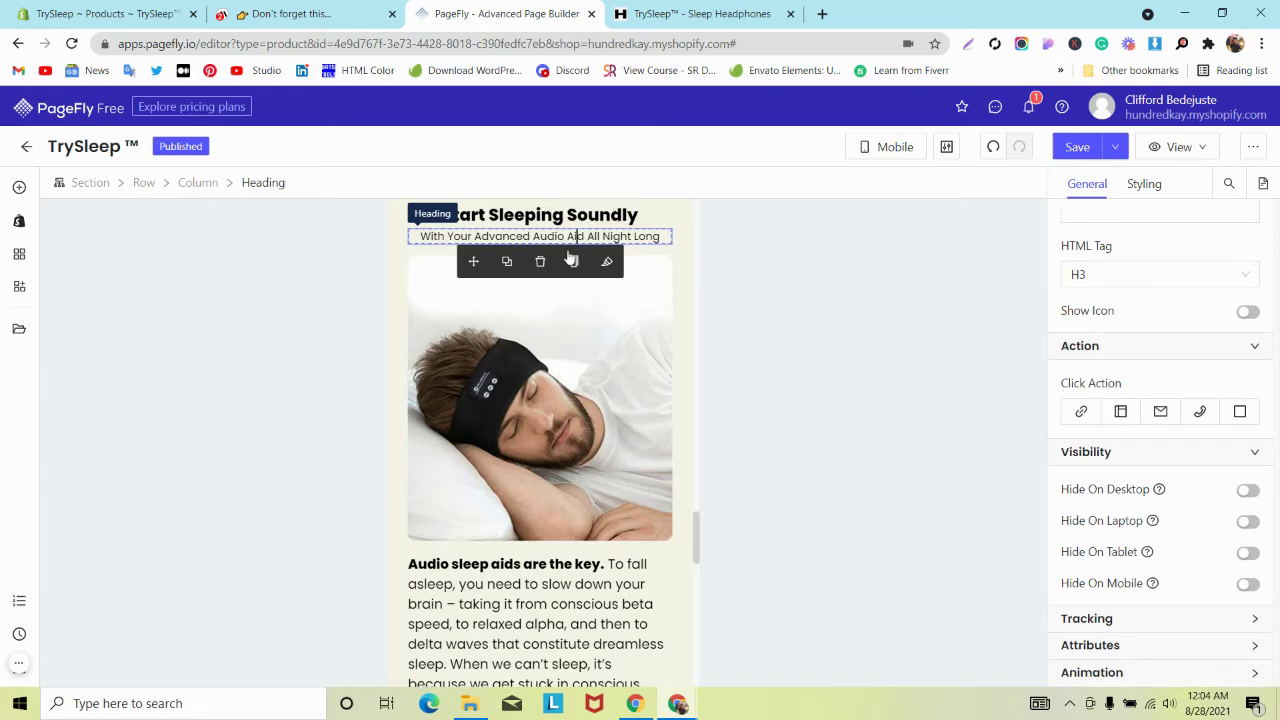
click(573, 263)
scroll(540, 380, down, 15)
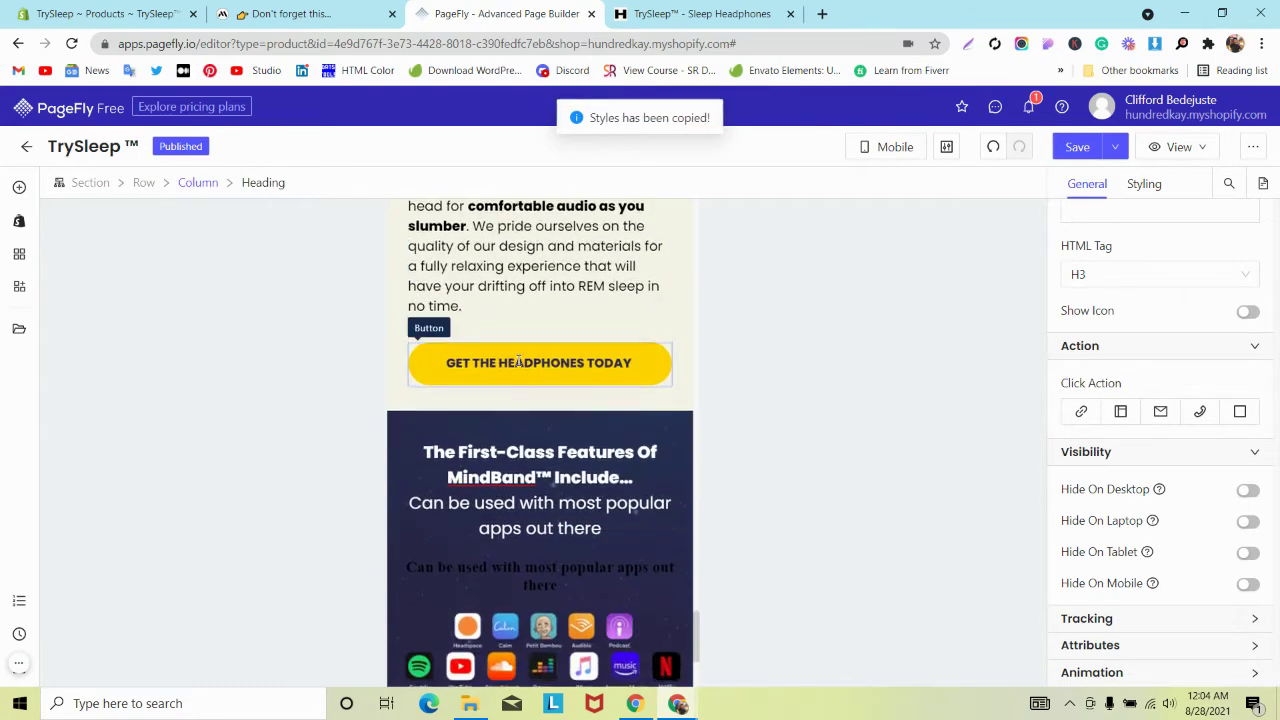
click(518, 404)
click(609, 382)
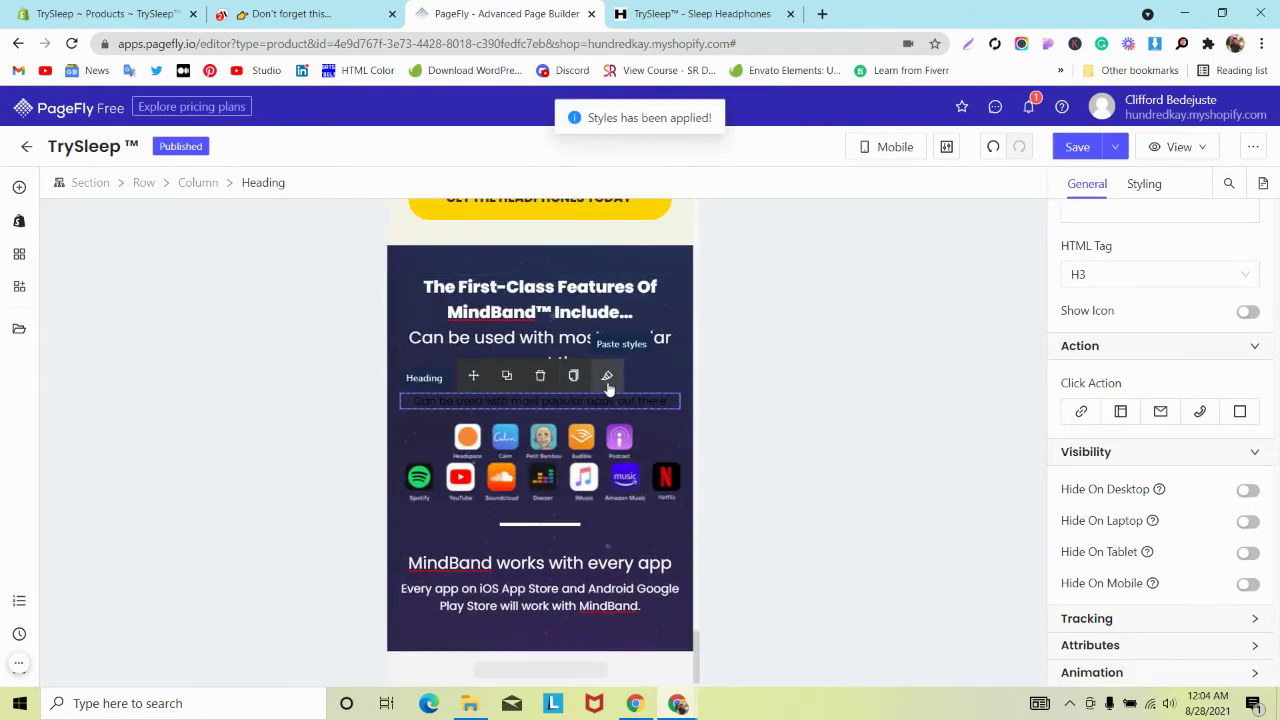
Remove the "Can be used with most popular apps out there" line from the "The First-Class Features Of MindBand™ Include…" heading
click(565, 328)
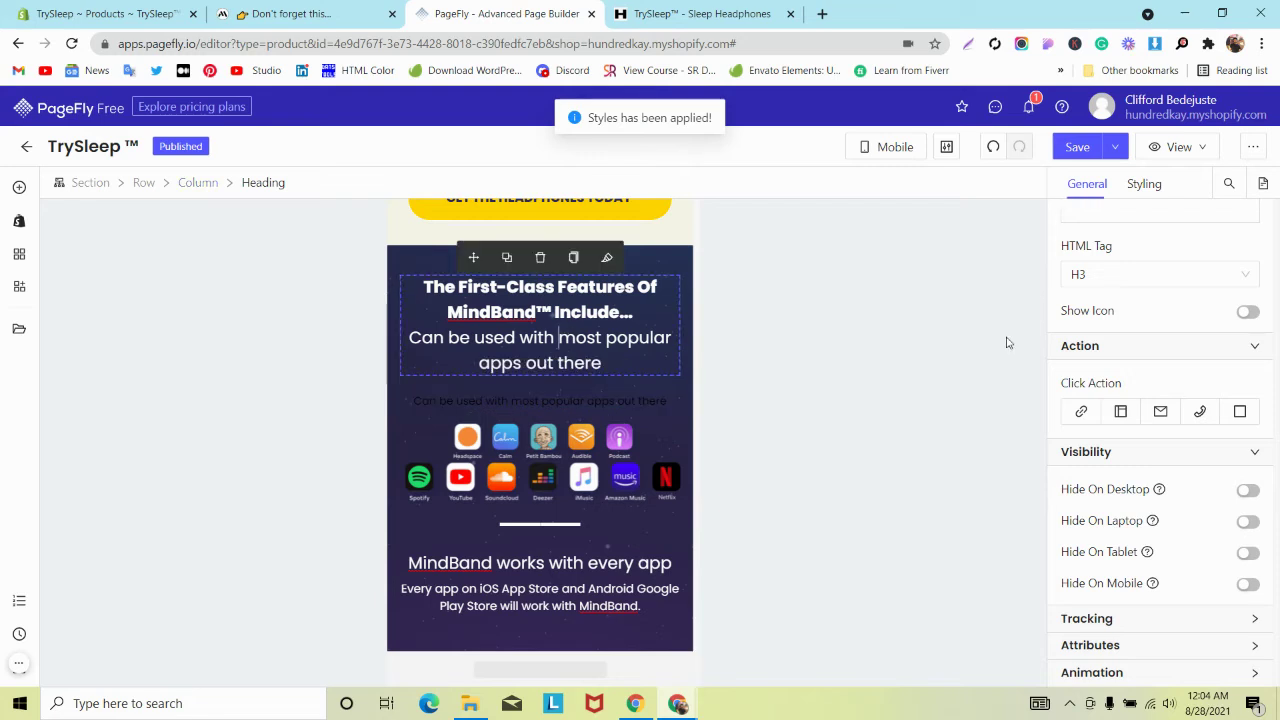
click(1088, 188)
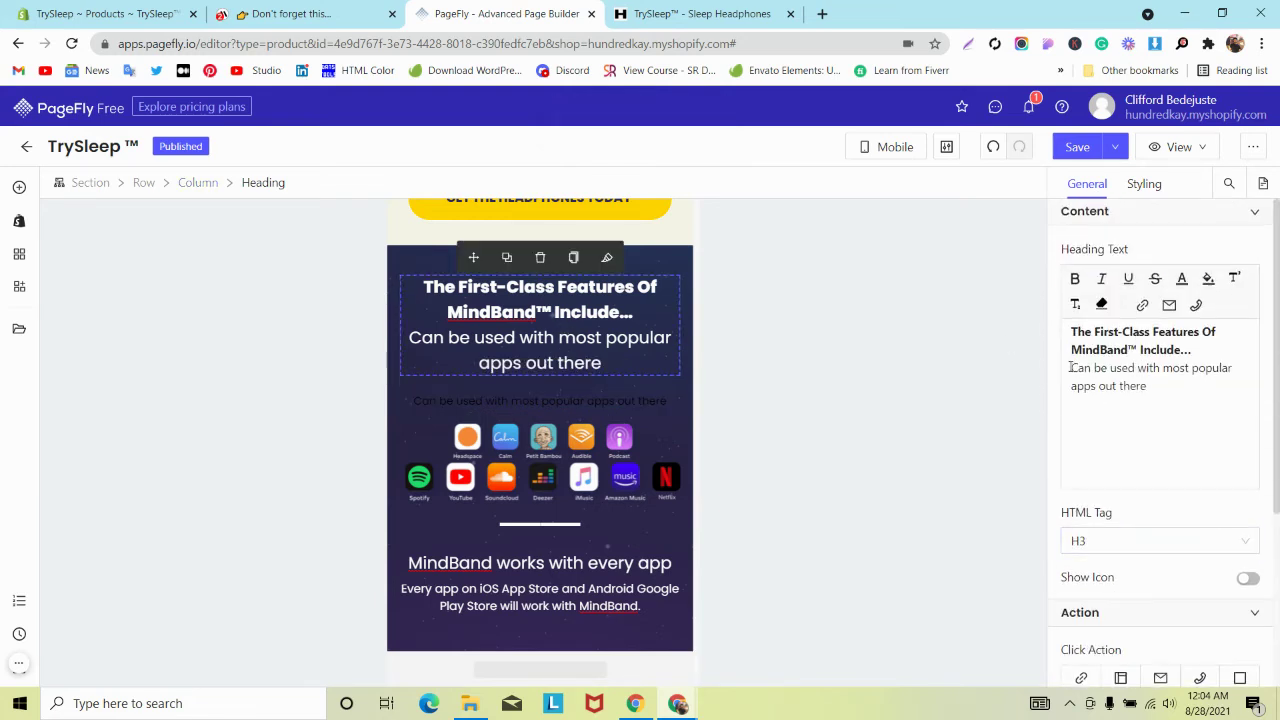
drag(1071, 368, 1202, 398)
key(BackSpace)
key(BackSpace)
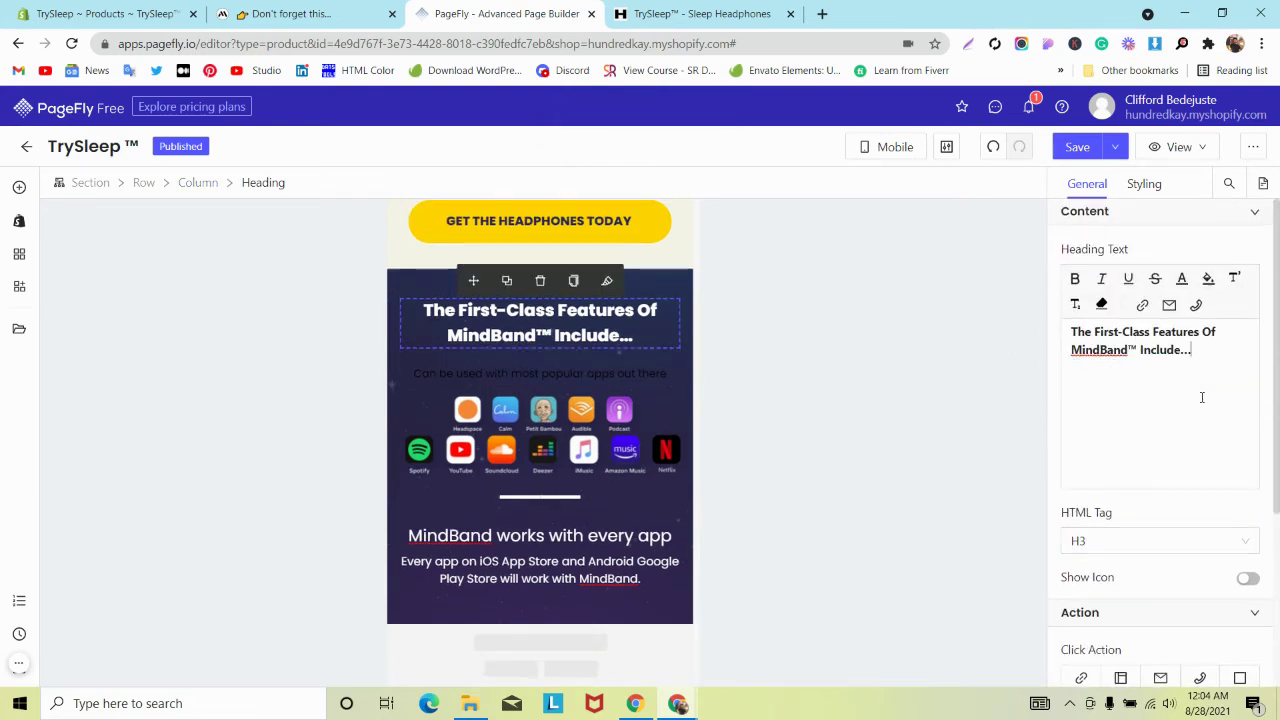
Set the content color of the separate "Can be used with most popular apps out there" heading to white in the mobile view
click(1150, 186)
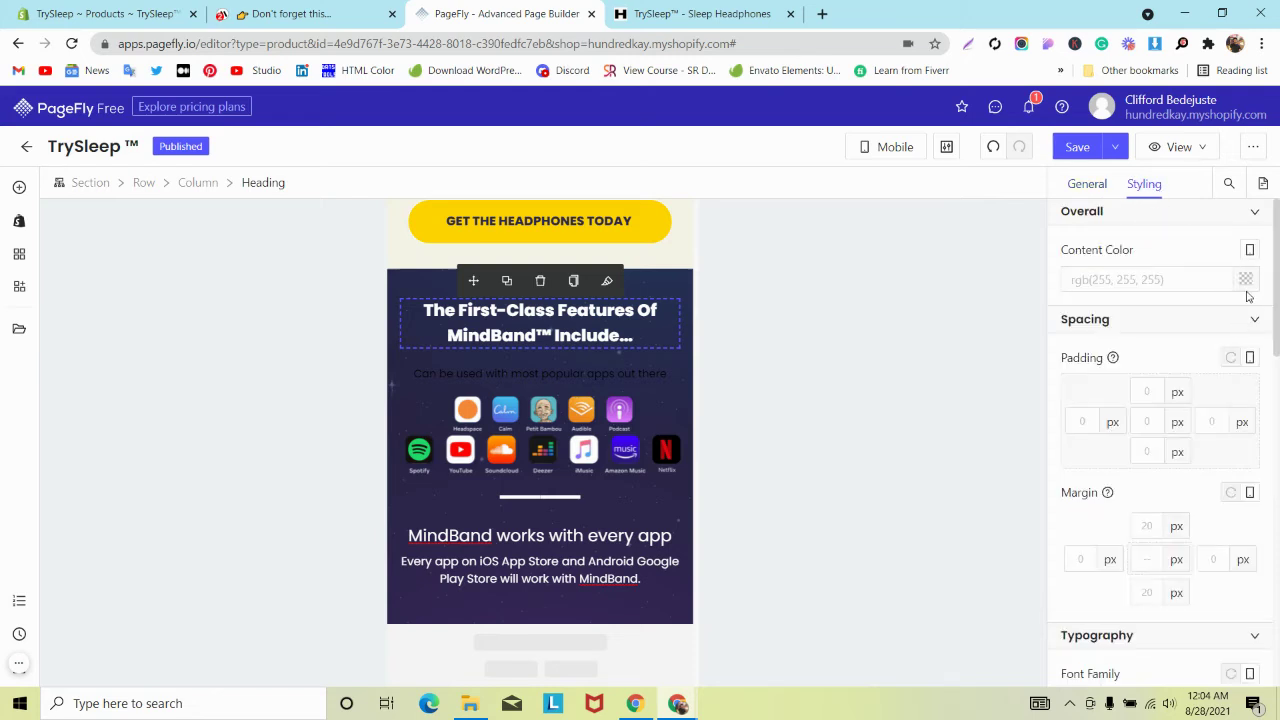
click(1245, 280)
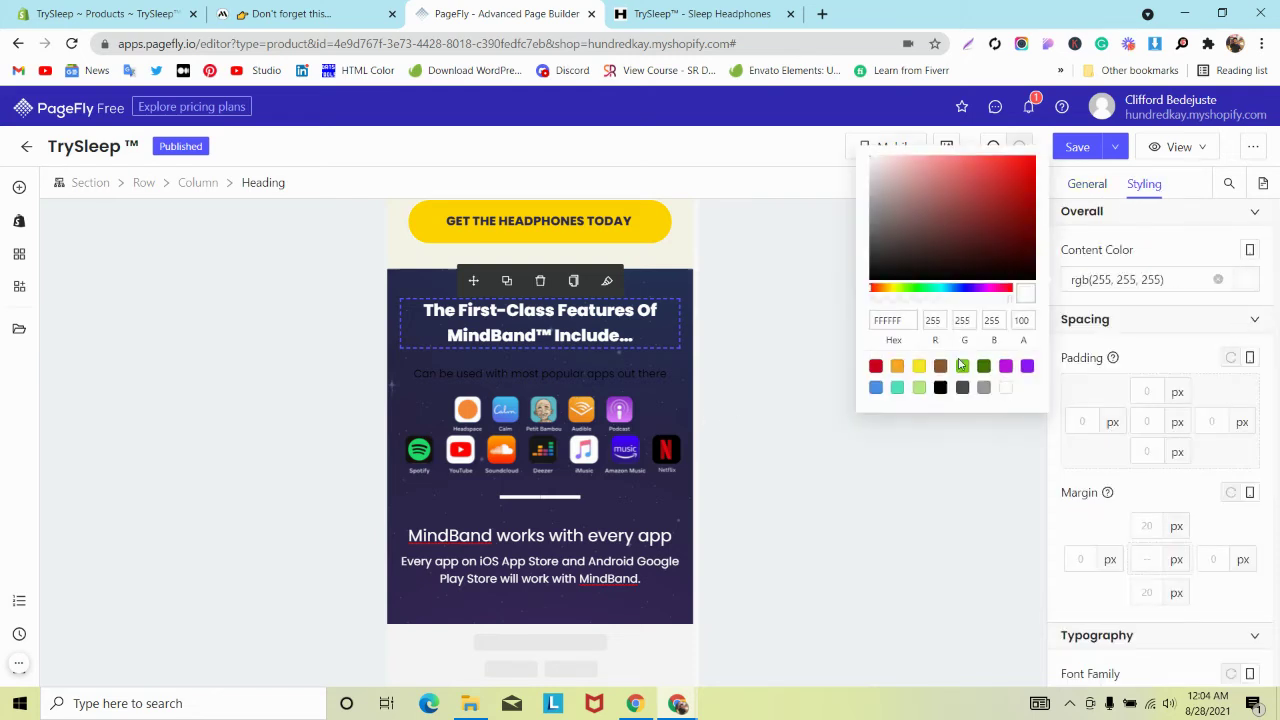
click(636, 375)
click(1245, 280)
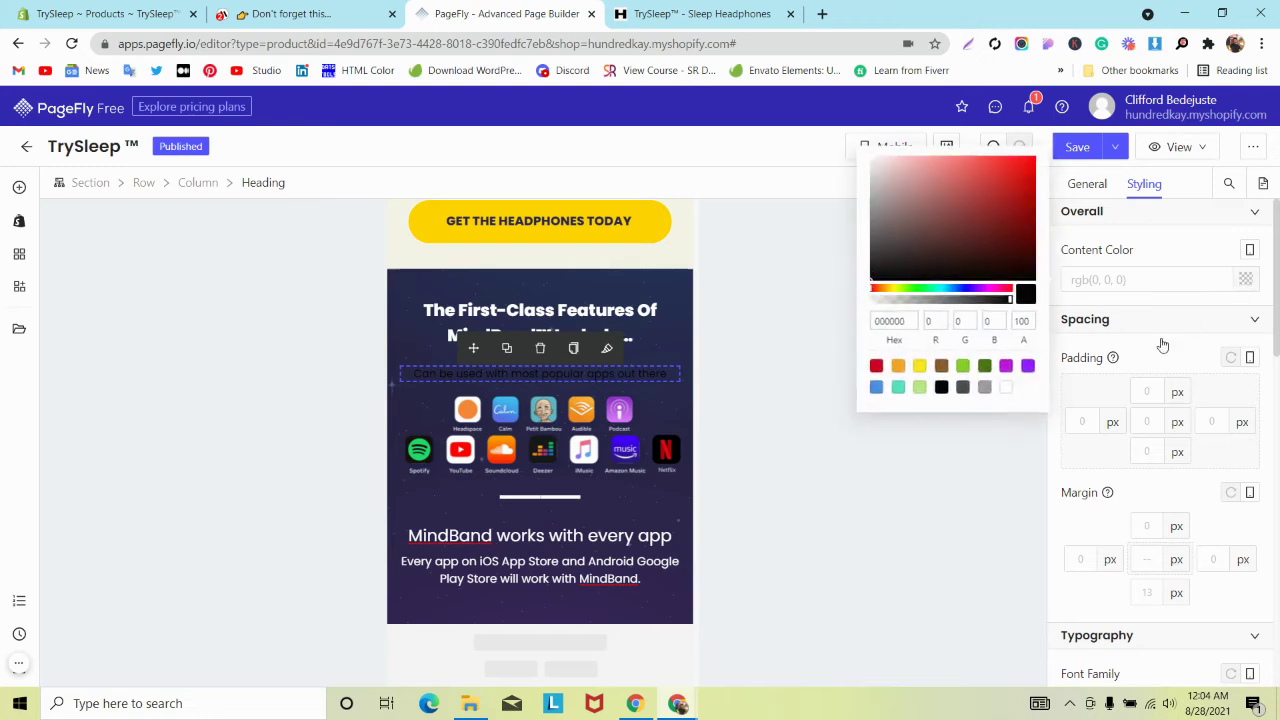
click(1009, 390)
Set the mobile font size of the "Can be used with most popular apps out there" heading to 20 px
scroll(1157, 330, down, 5)
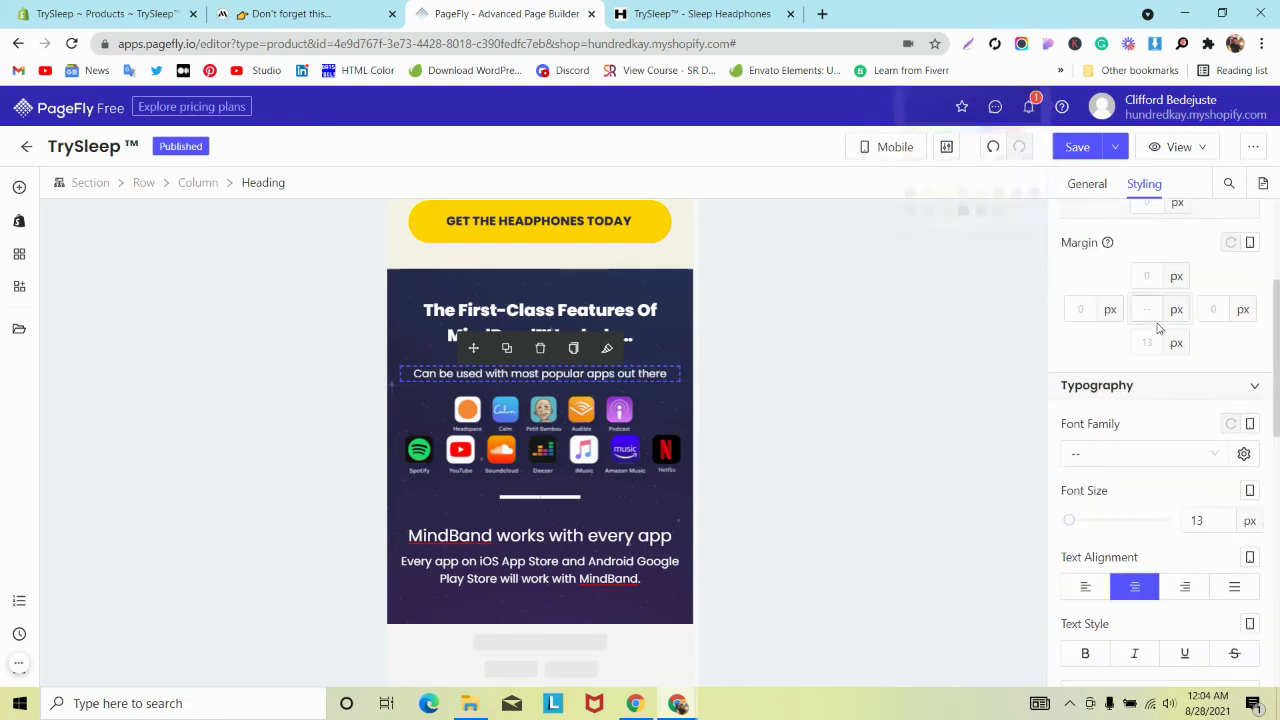
key(Up)
key(Up)
key(Up)
key(Up)
key(Up)
key(Up)
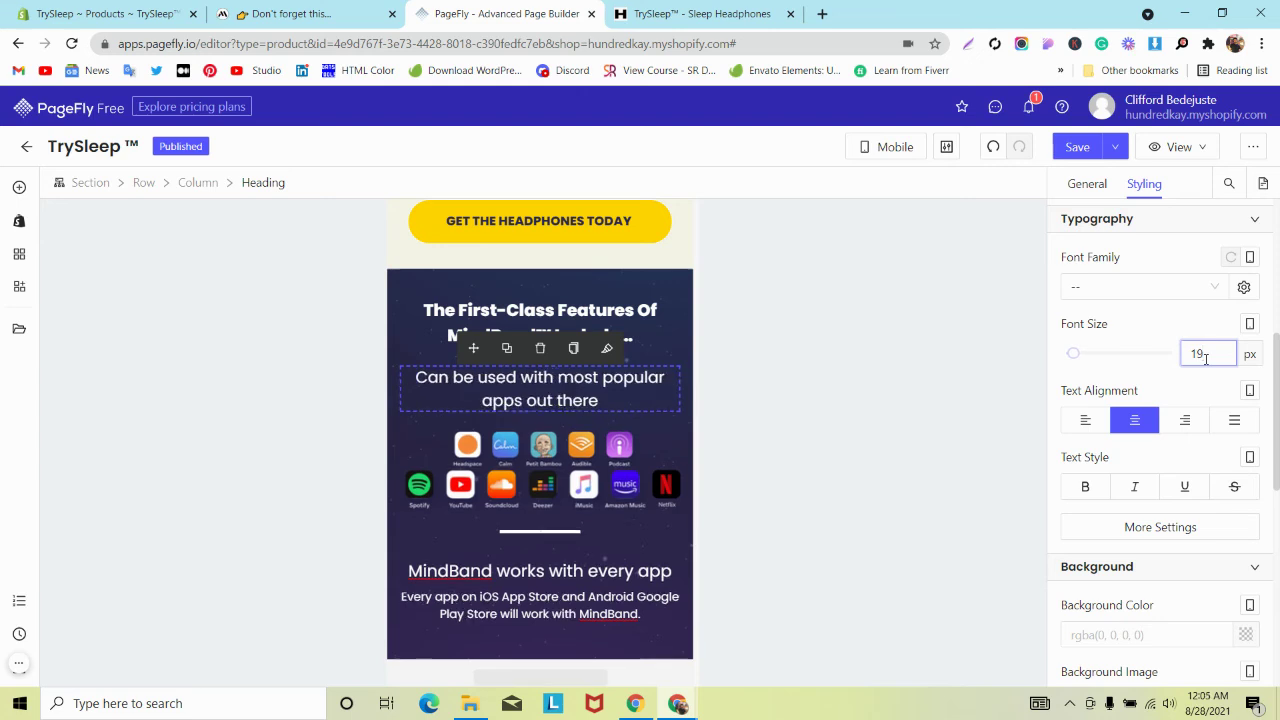
key(Up)
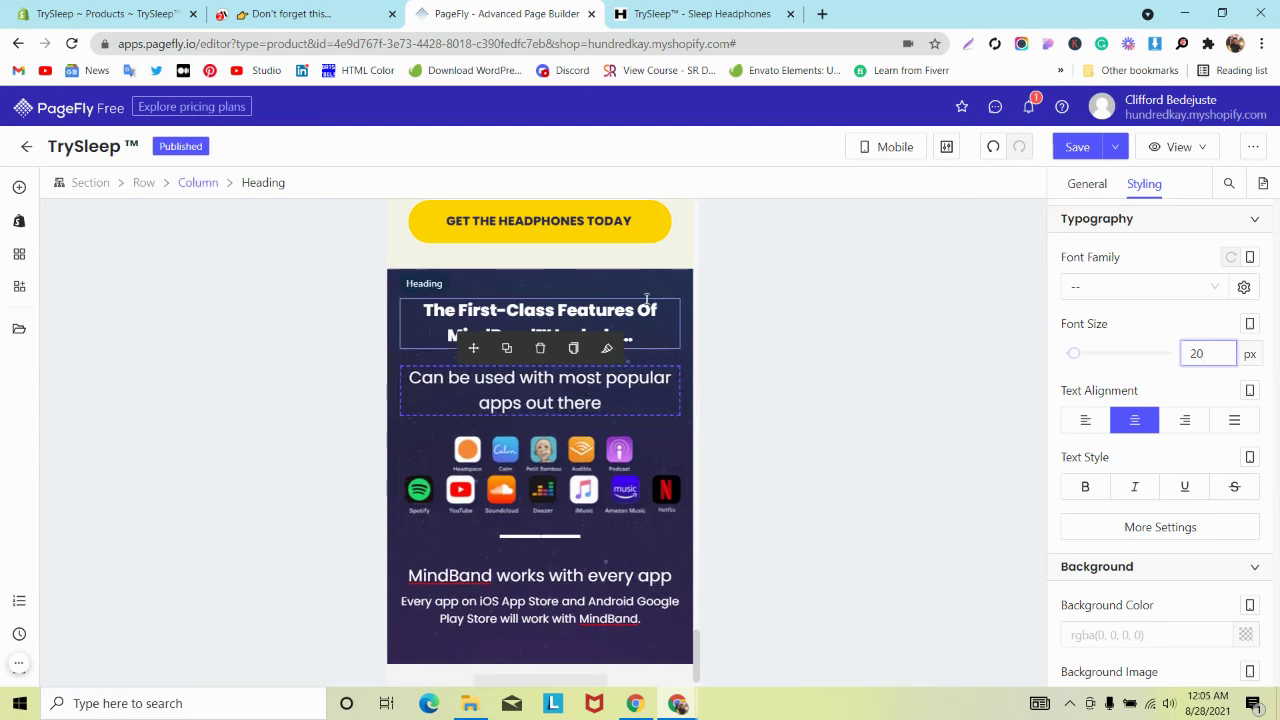
Set the "The First-Class Features Of MindBand™ Include…" heading's mobile font size to 23 px and its bottom margin to 5 px
key(Up)
key(Up)
key(Up)
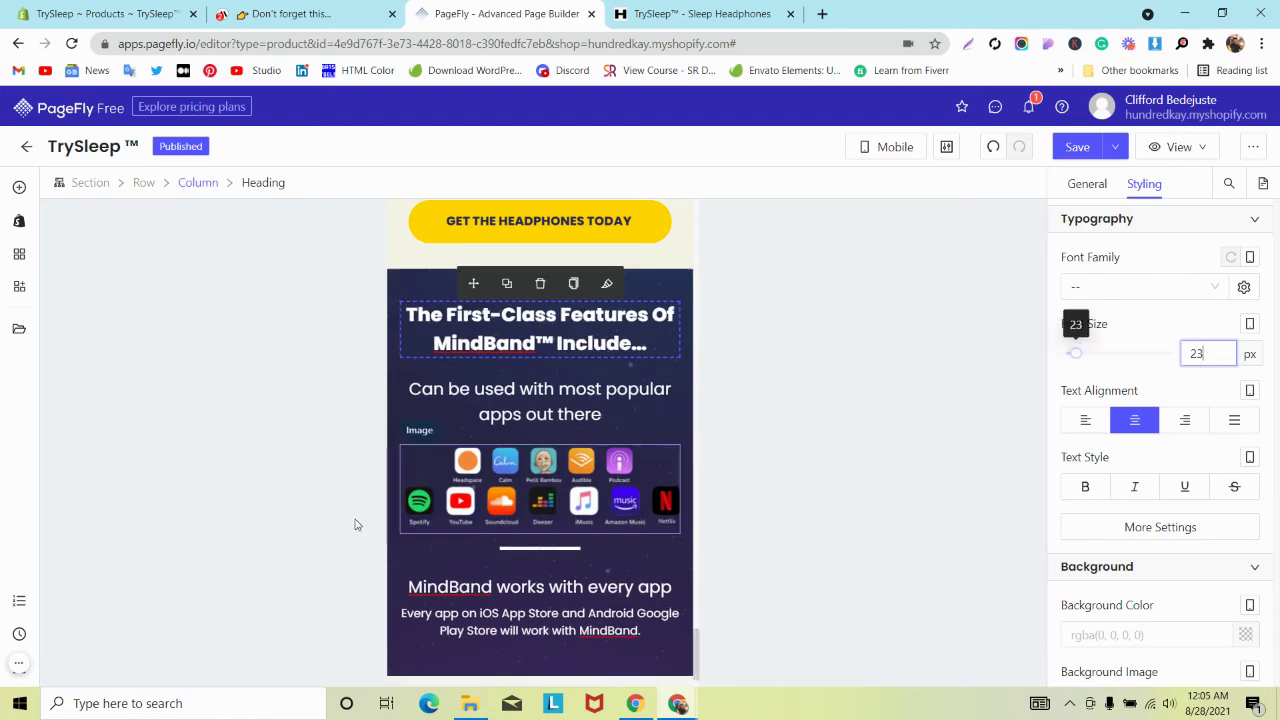
scroll(1173, 313, up, 3)
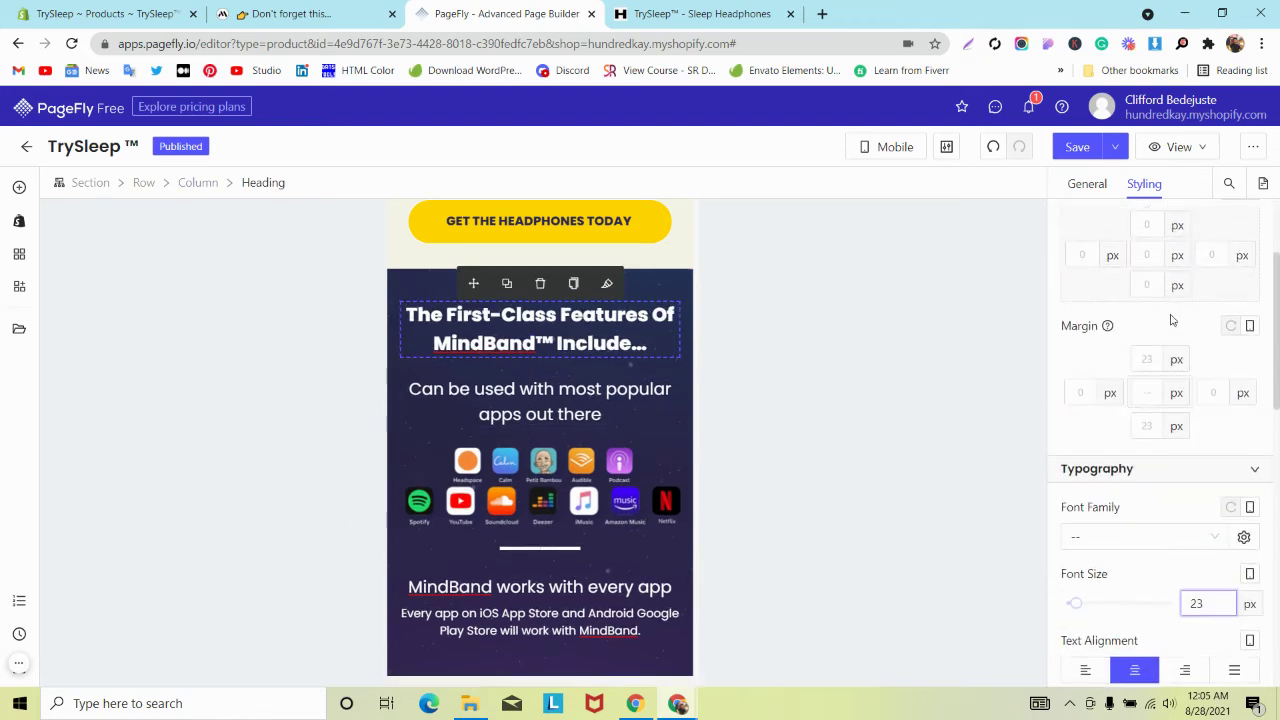
text(5)
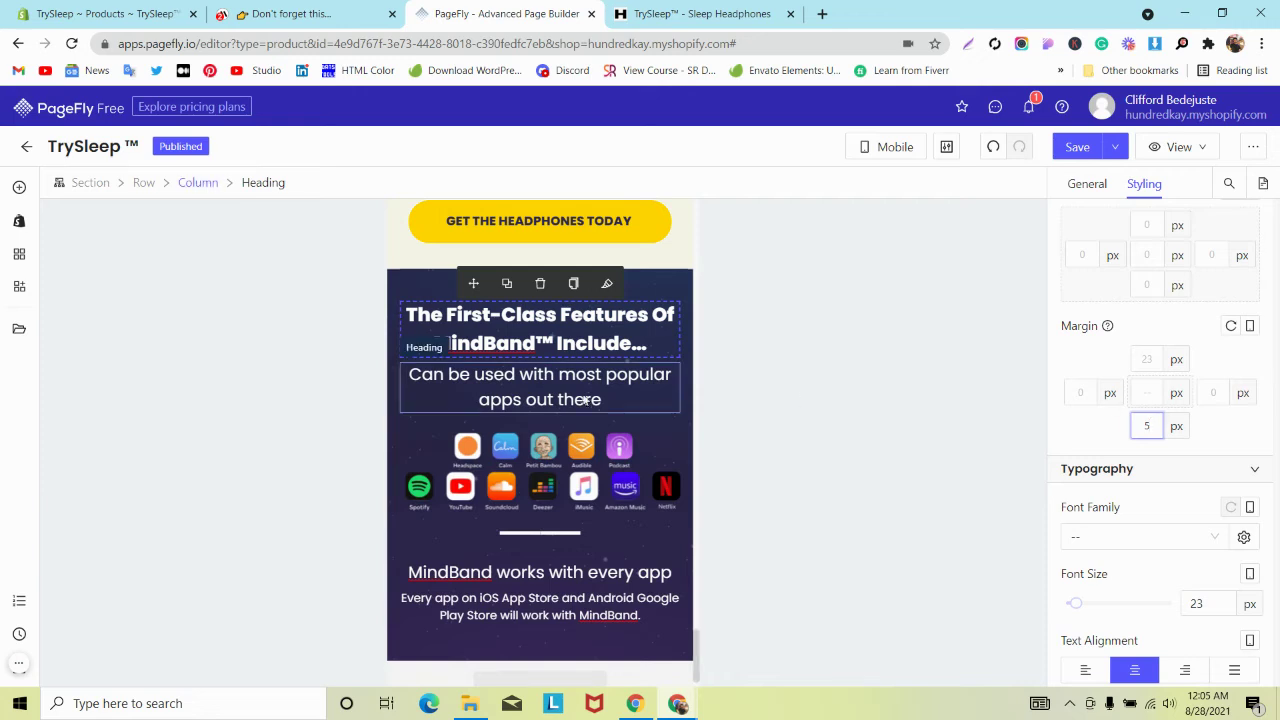
Try font sizes of 18 and 19 px on the apps subheading and set it back to 20 px
click(548, 391)
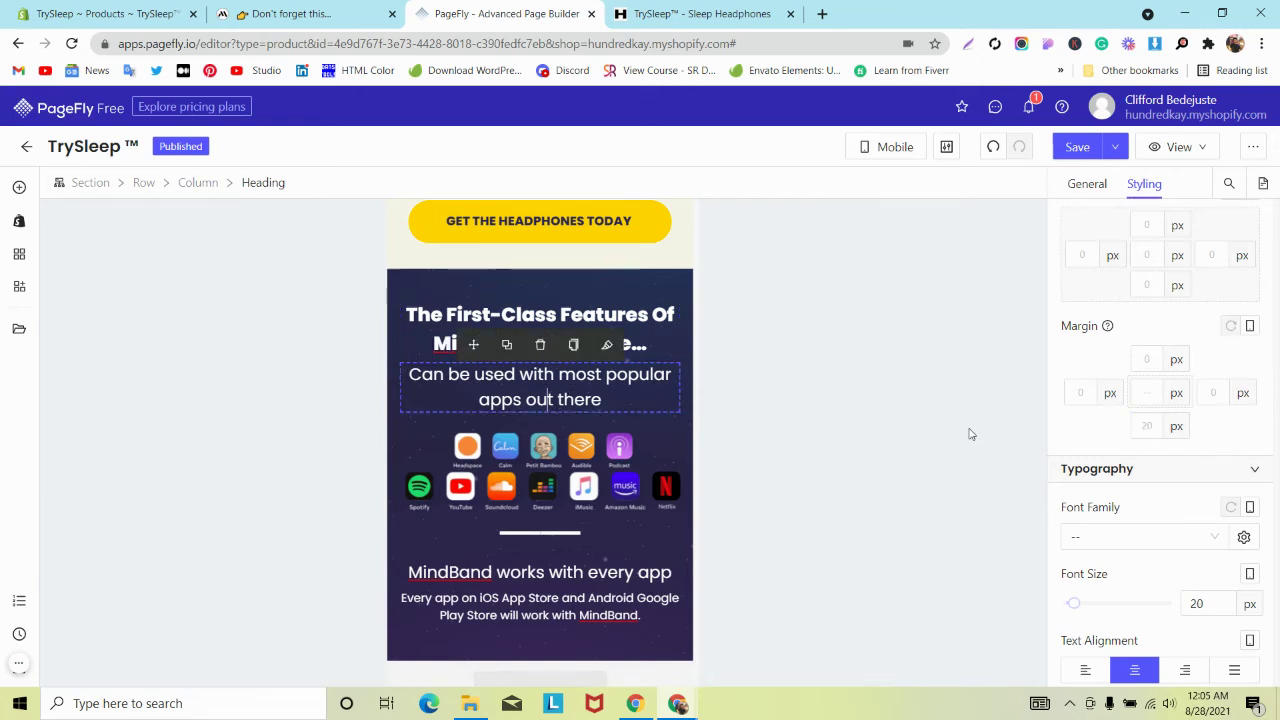
scroll(1237, 446, down, 2)
key(Down)
key(Down)
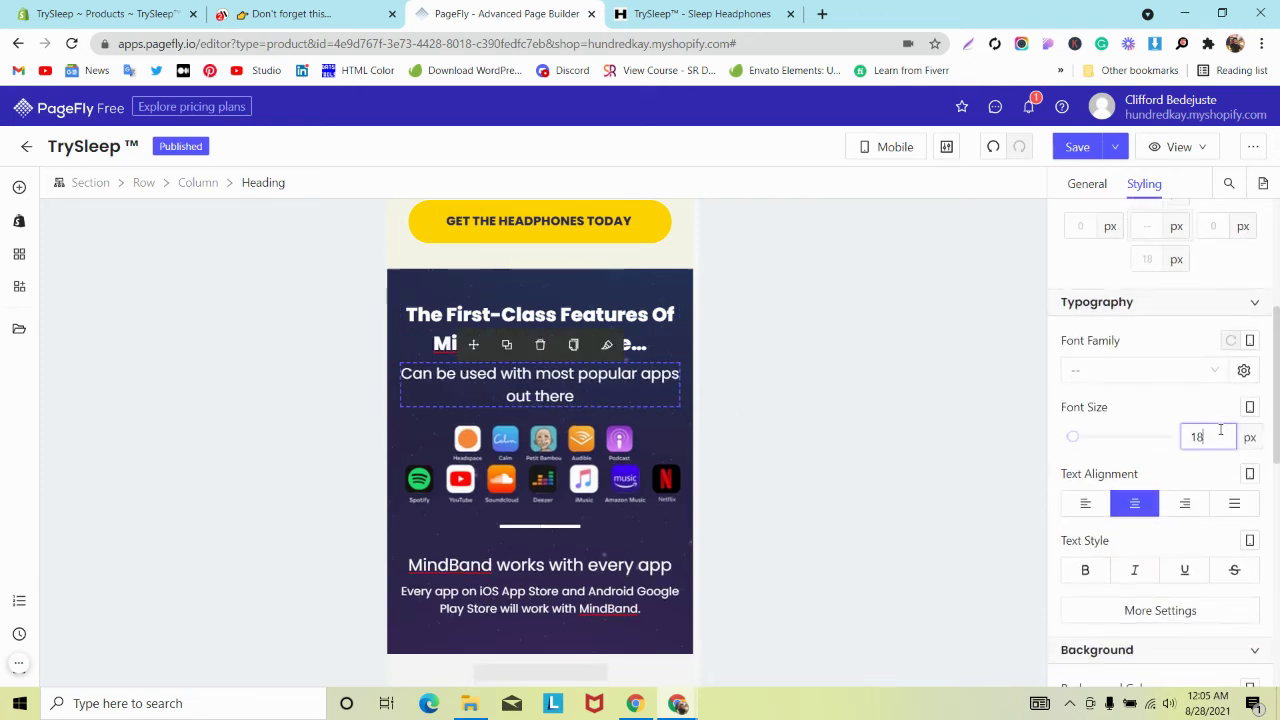
key(Up)
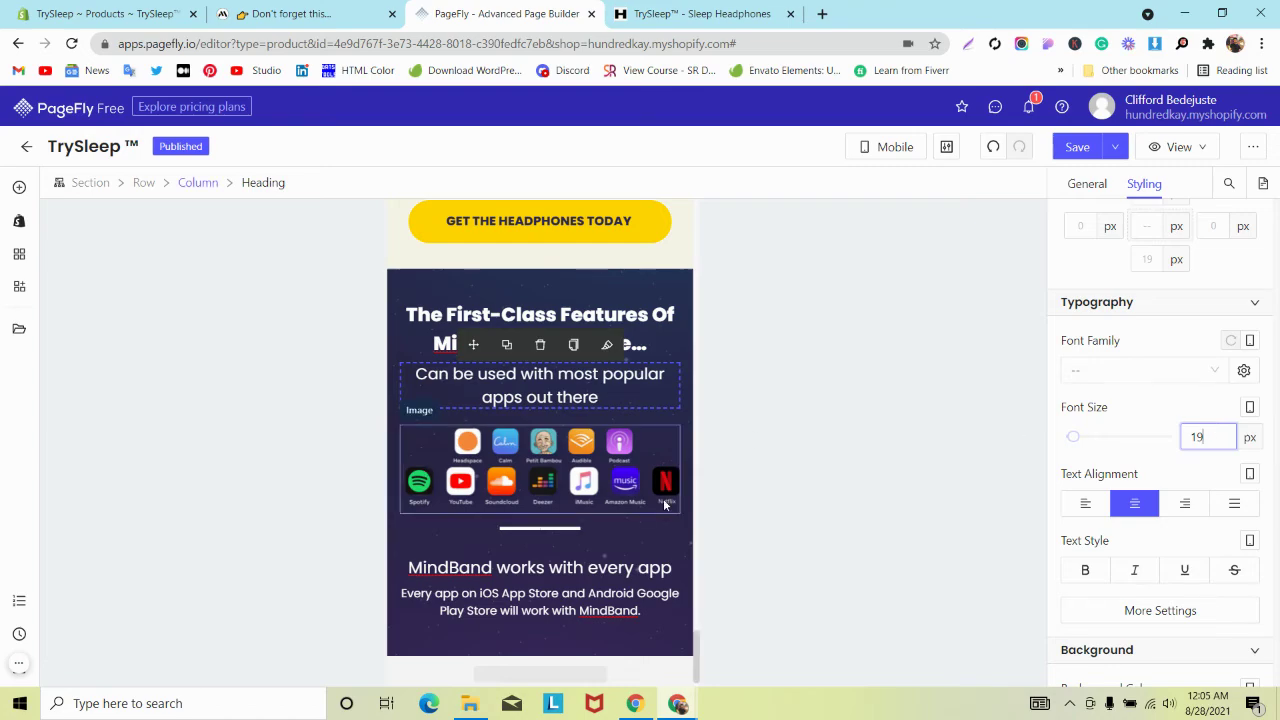
key(Up)
Look over the mobile layout around the features section, and save and publish the page
scroll(400, 480, down, 1)
scroll(588, 447, up, 10)
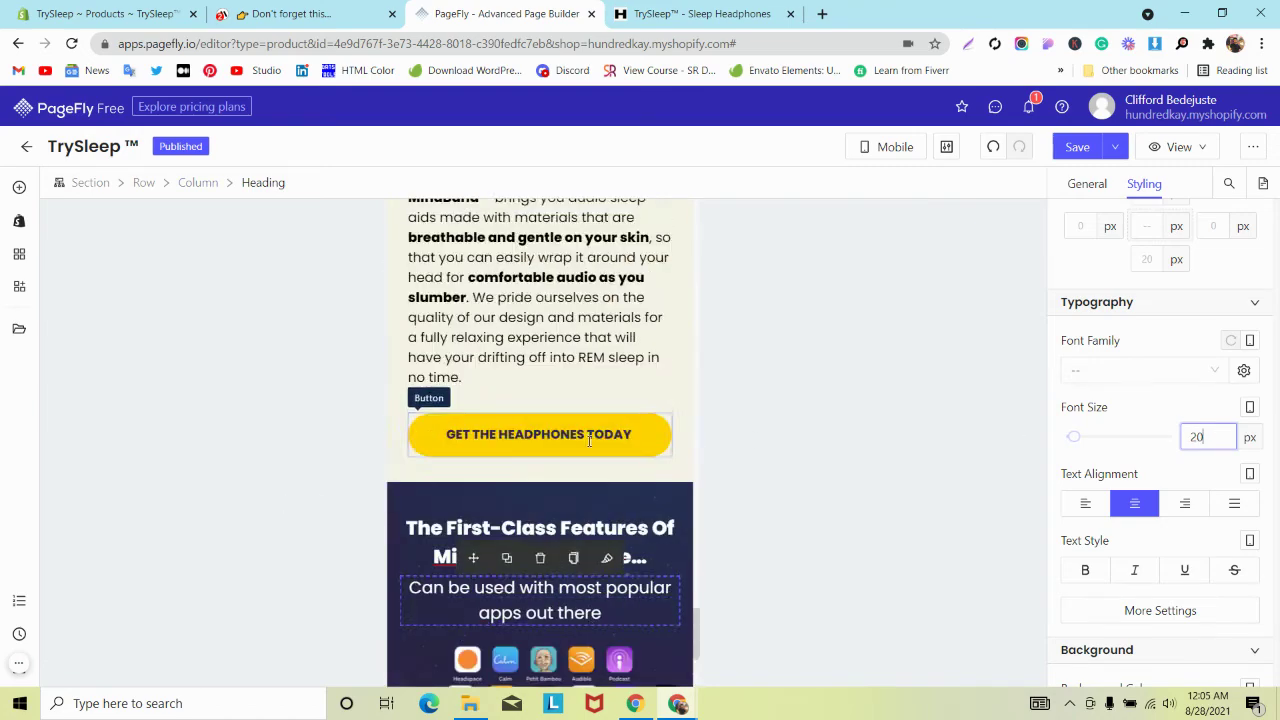
scroll(588, 447, up, 2)
scroll(588, 447, down, 8)
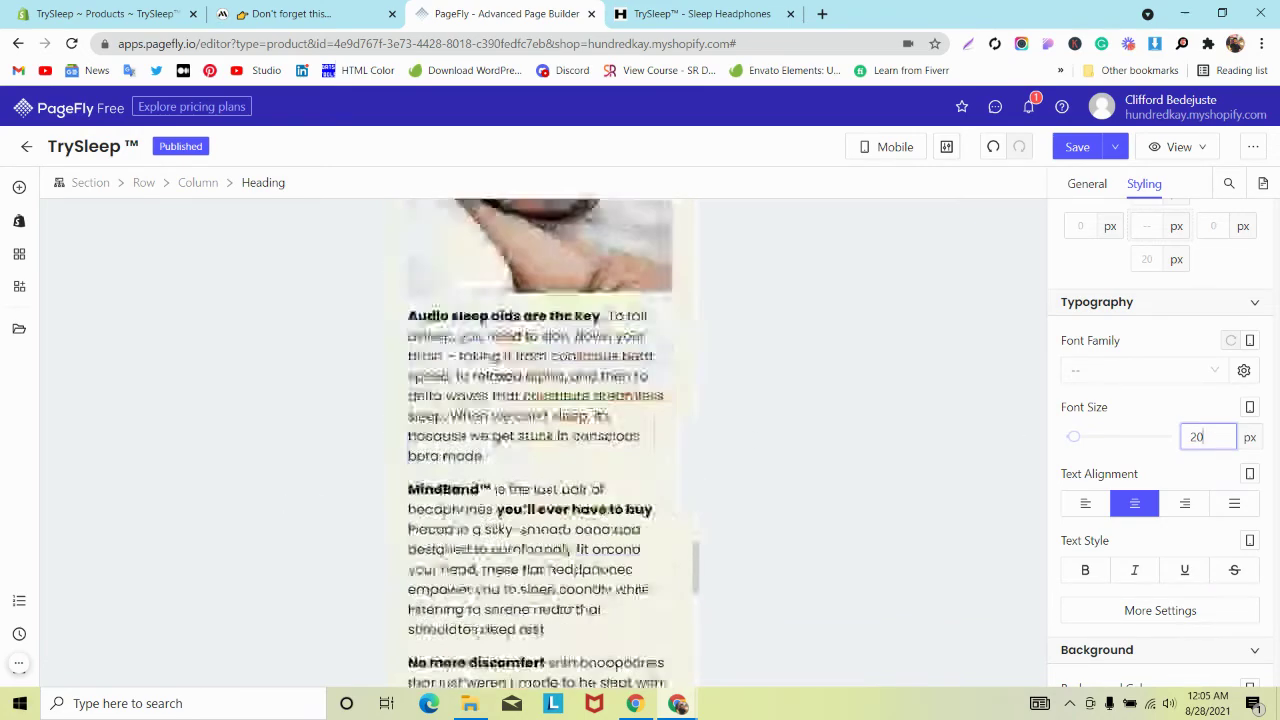
click(1115, 147)
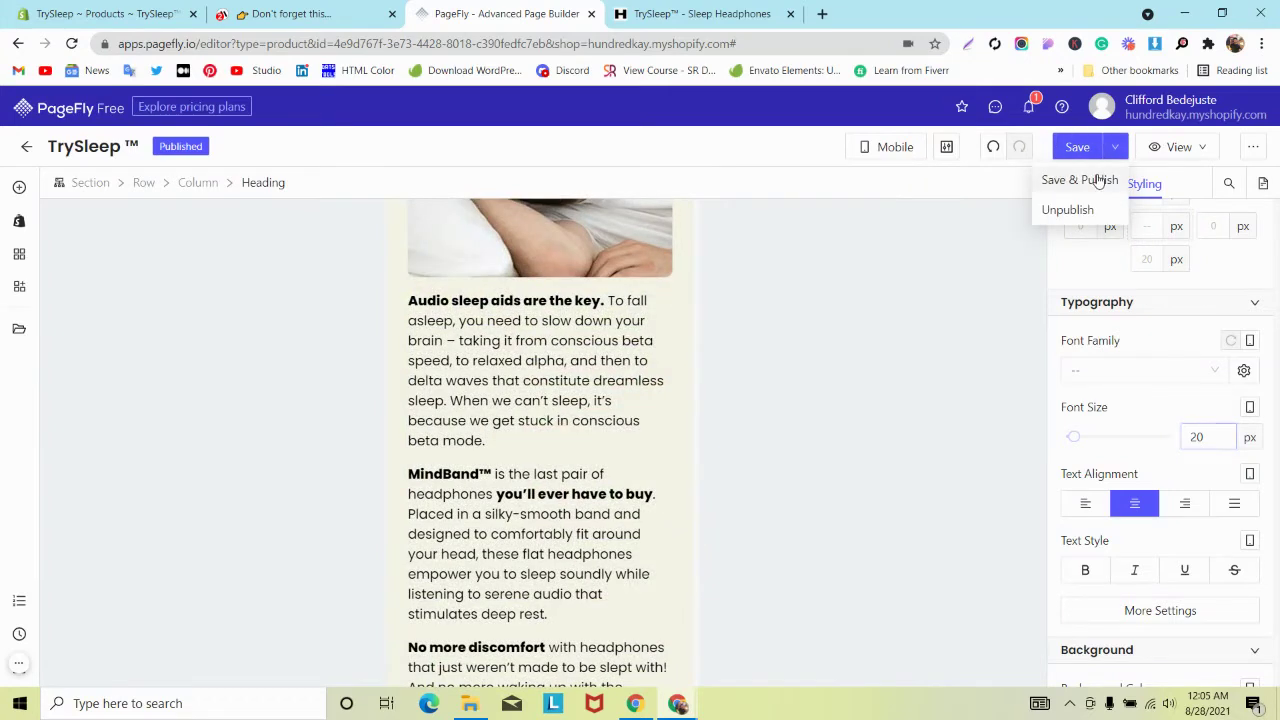
click(1098, 180)
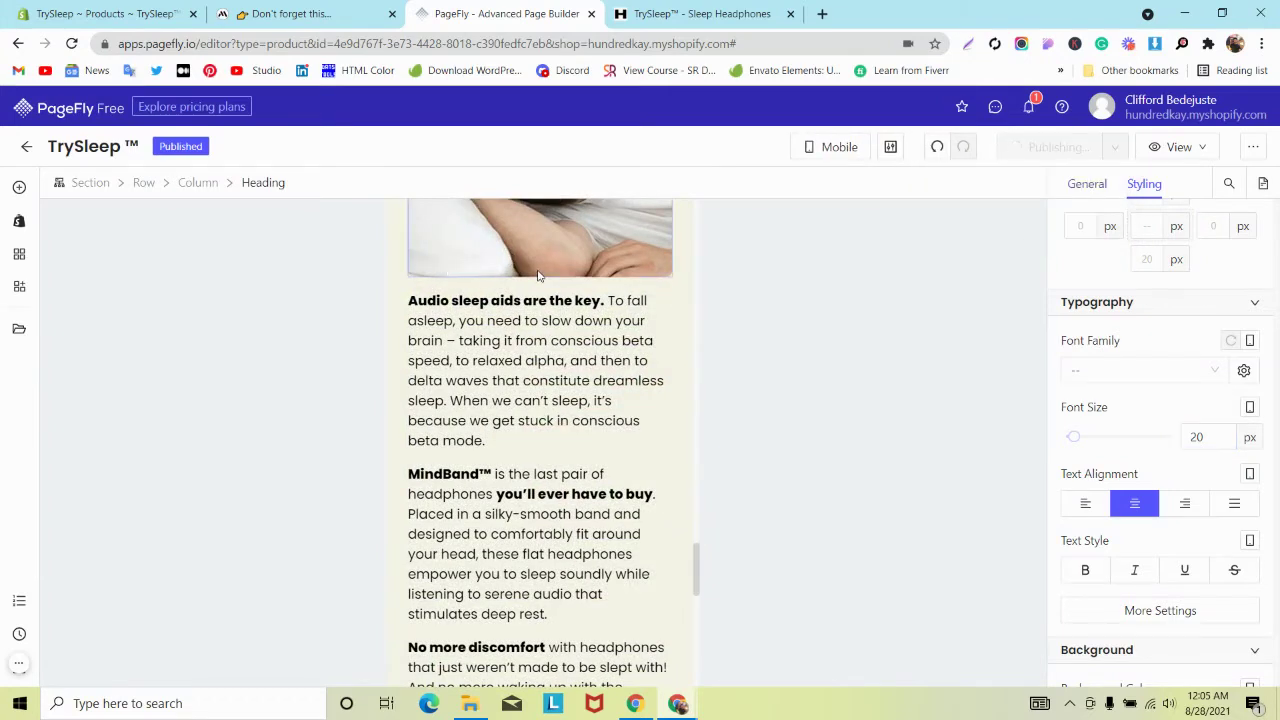
Switch to the all-devices view and set the "Can be used with most popular apps out there" heading's content color to white
click(850, 147)
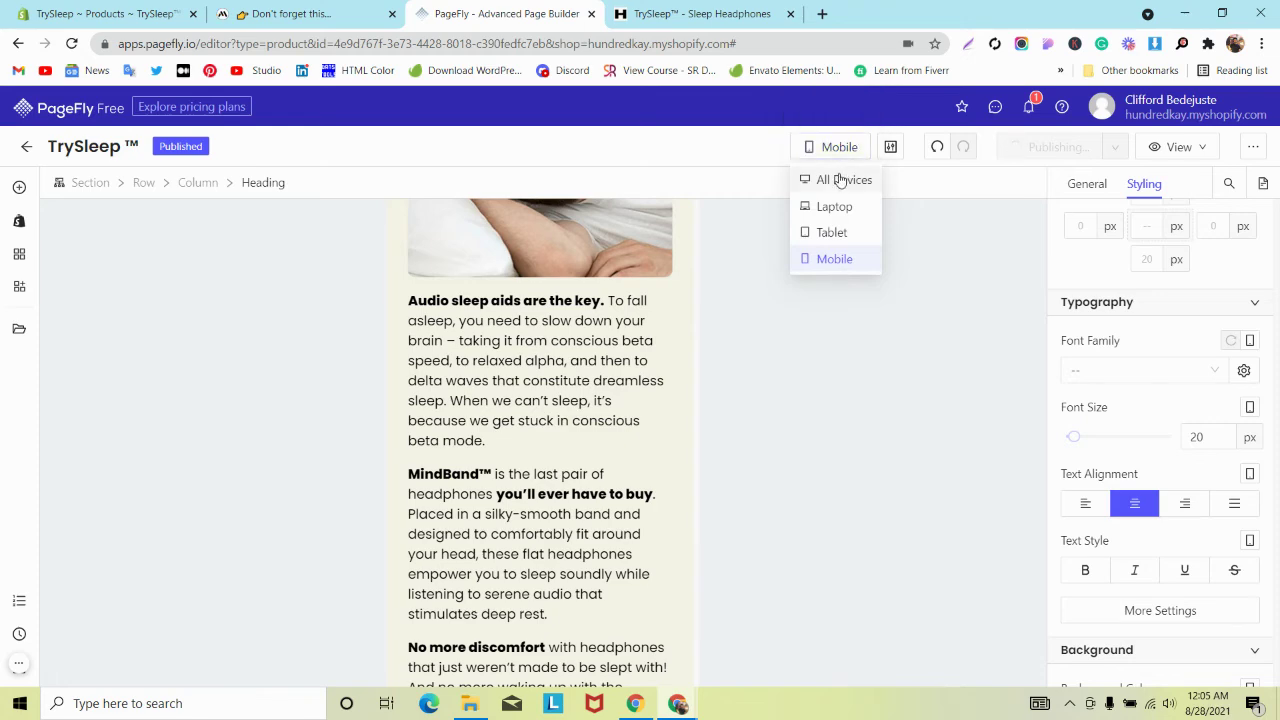
click(840, 180)
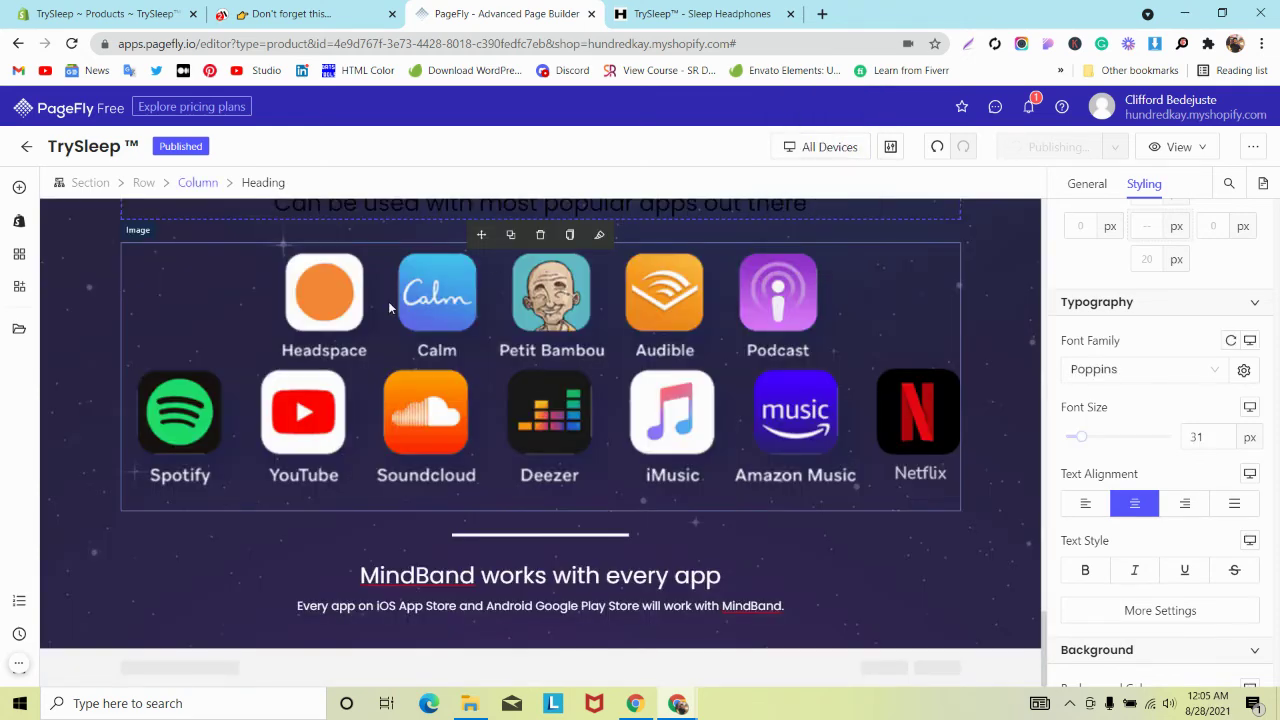
scroll(388, 301, up, 2)
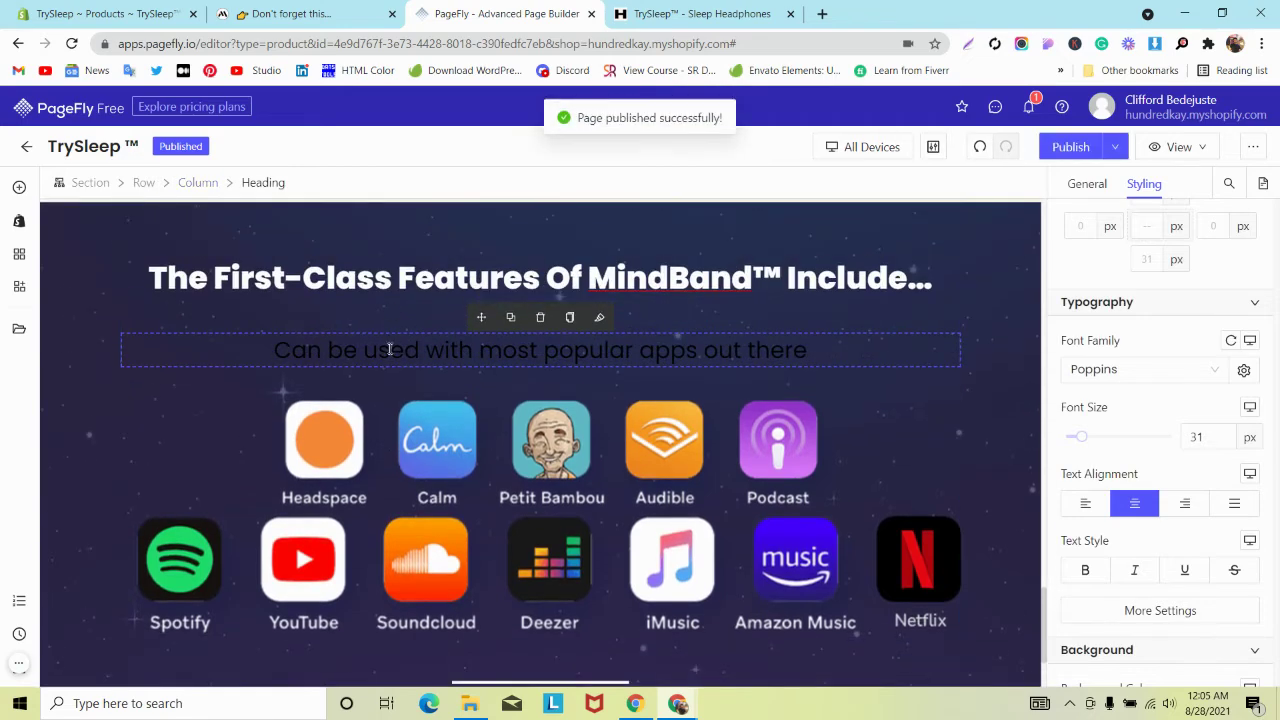
scroll(1272, 288, up, 5)
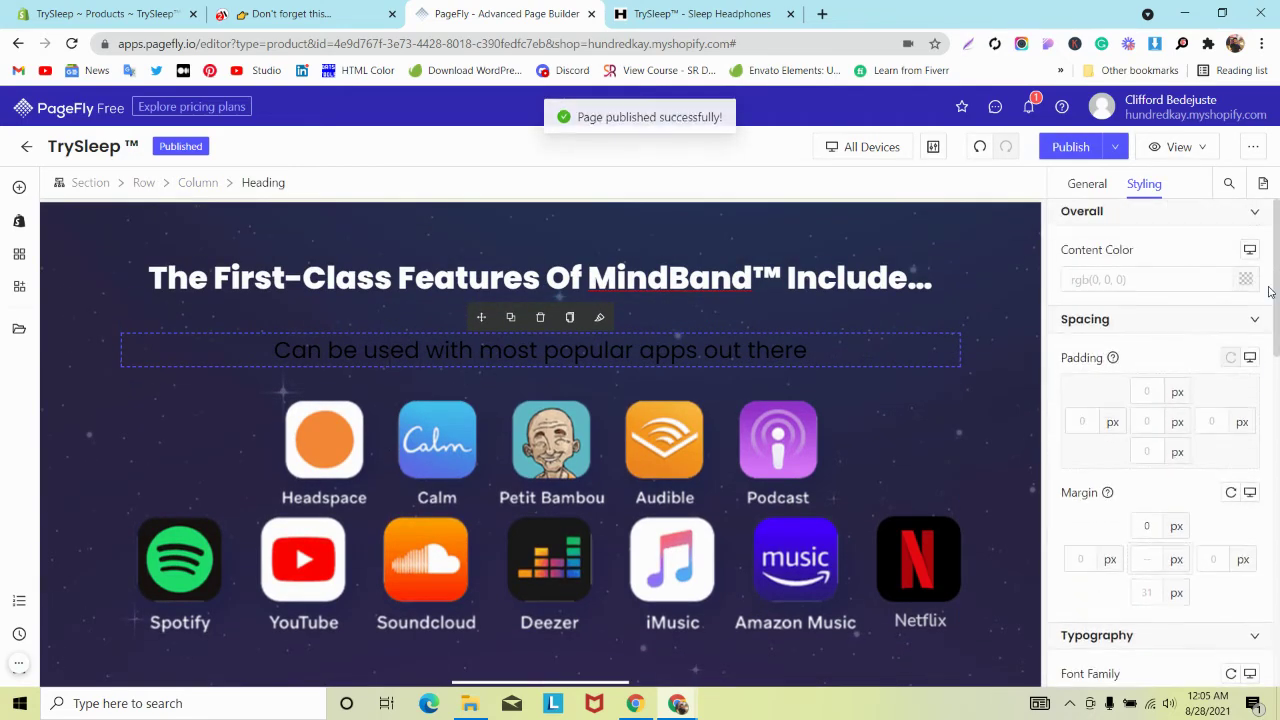
click(1247, 282)
click(1006, 387)
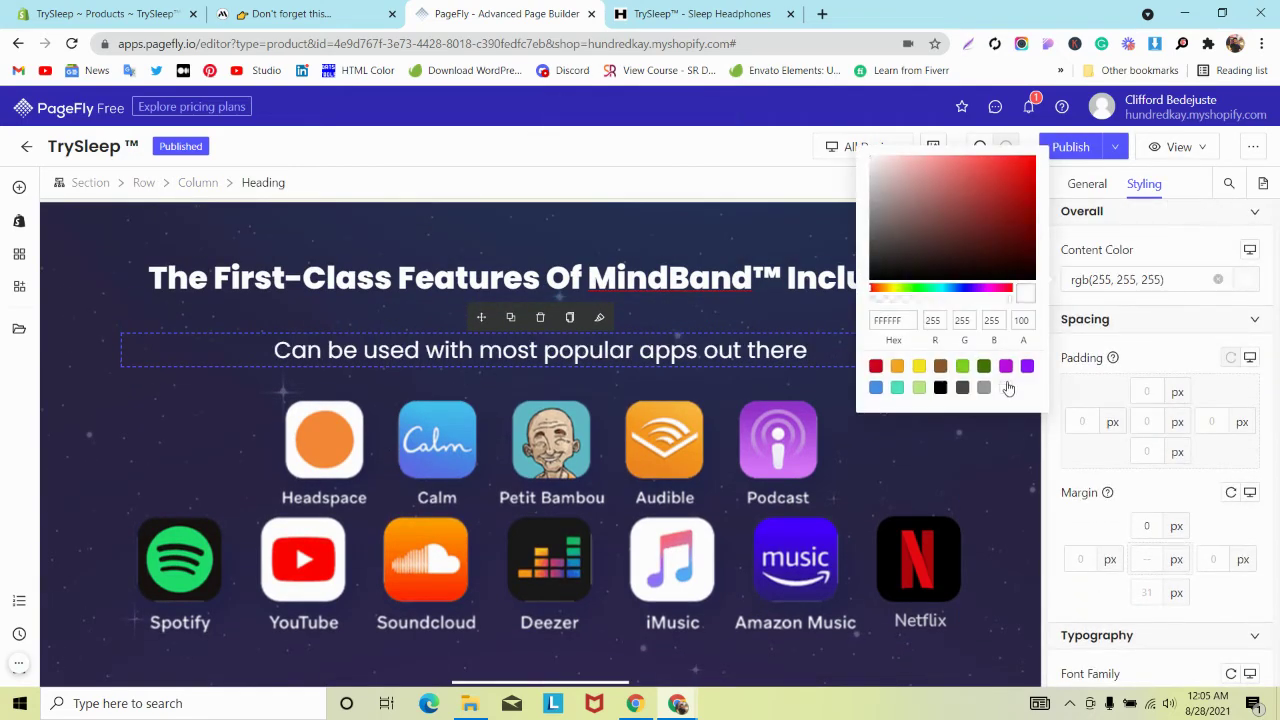
Set the bottom margin of the "The First-Class Features Of MindBand™ Include…" heading to 5 px for all devices
click(689, 278)
scroll(1134, 330, down, 3)
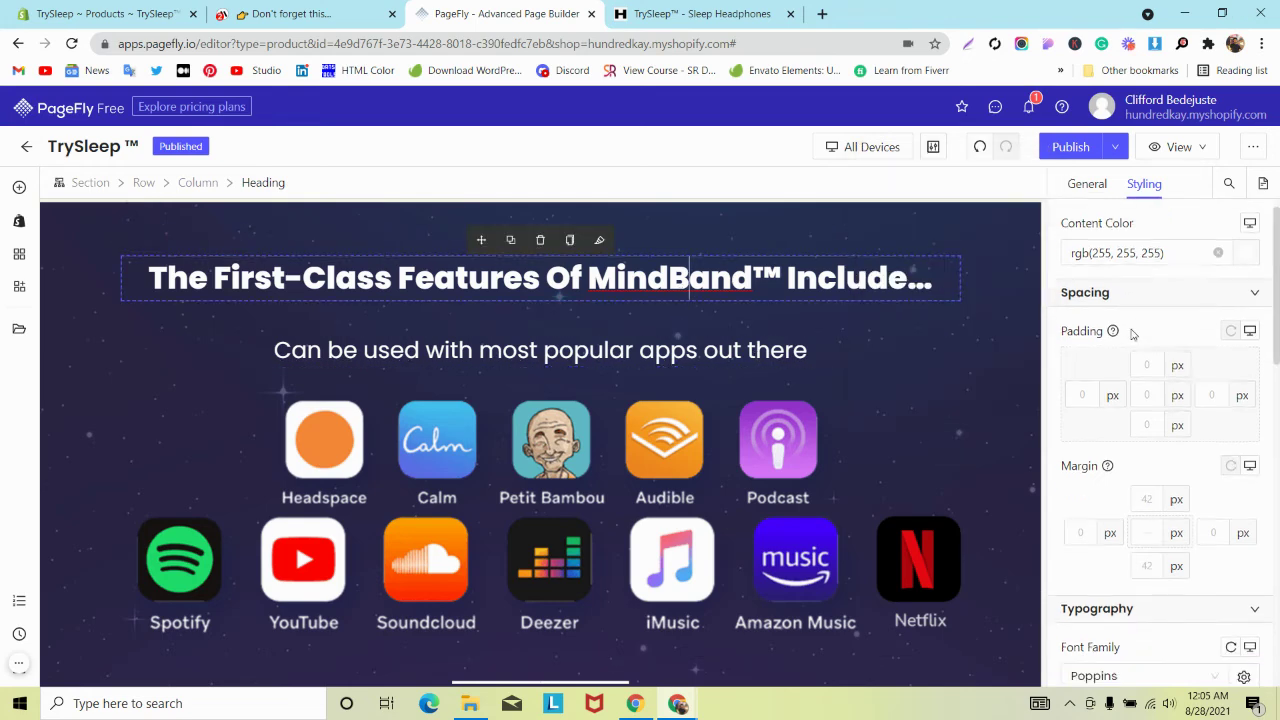
text(5)
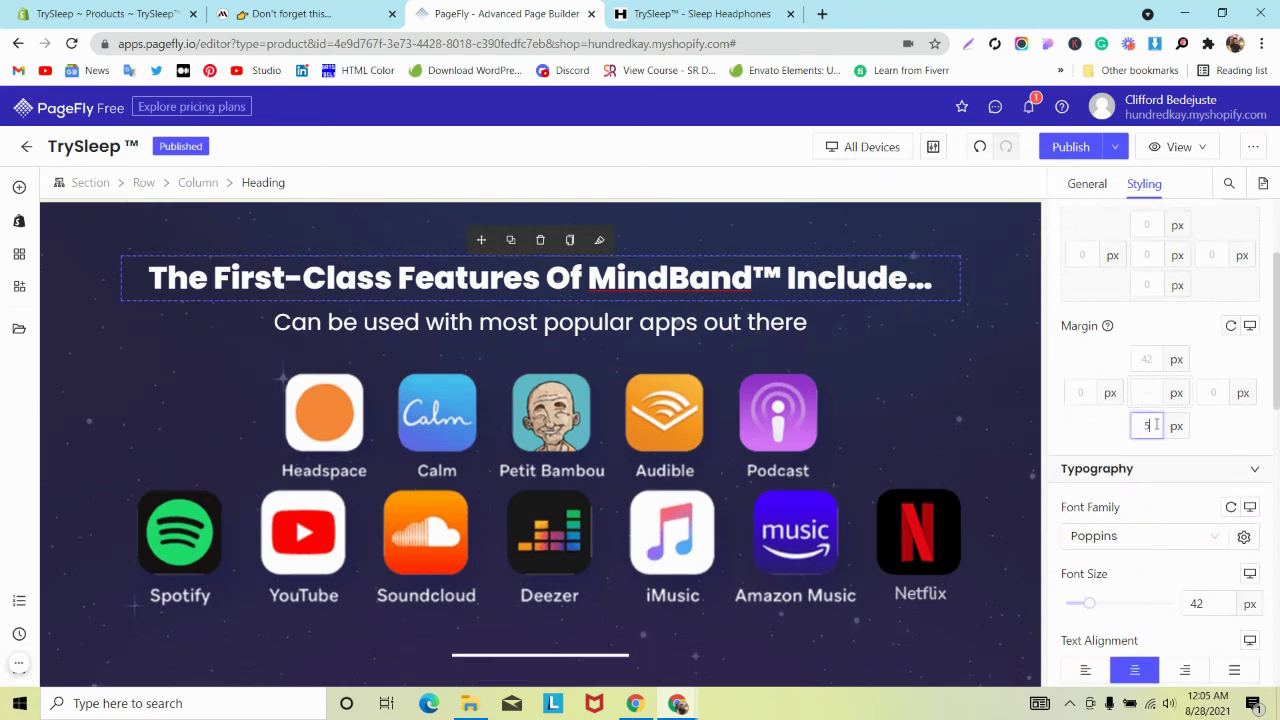
scroll(829, 343, up, 2)
scroll(826, 347, down, 3)
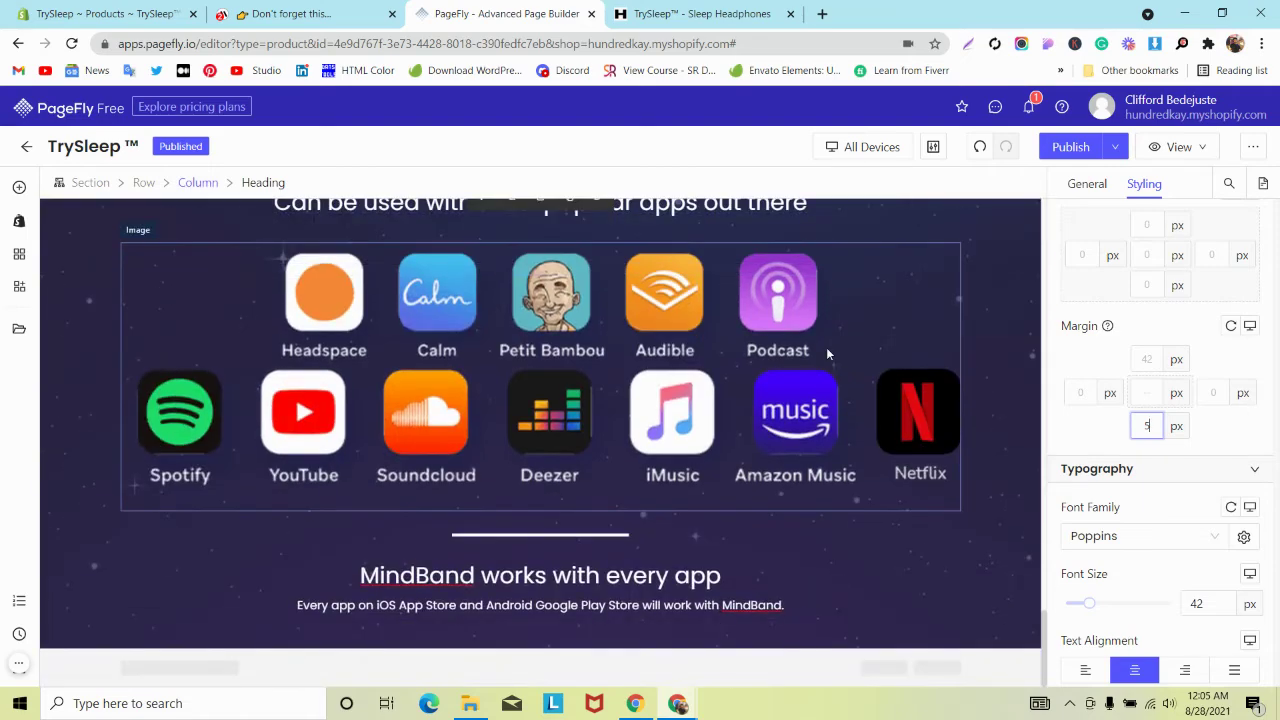
scroll(826, 347, up, 1)
scroll(826, 350, down, 1)
scroll(284, 500, up, 2)
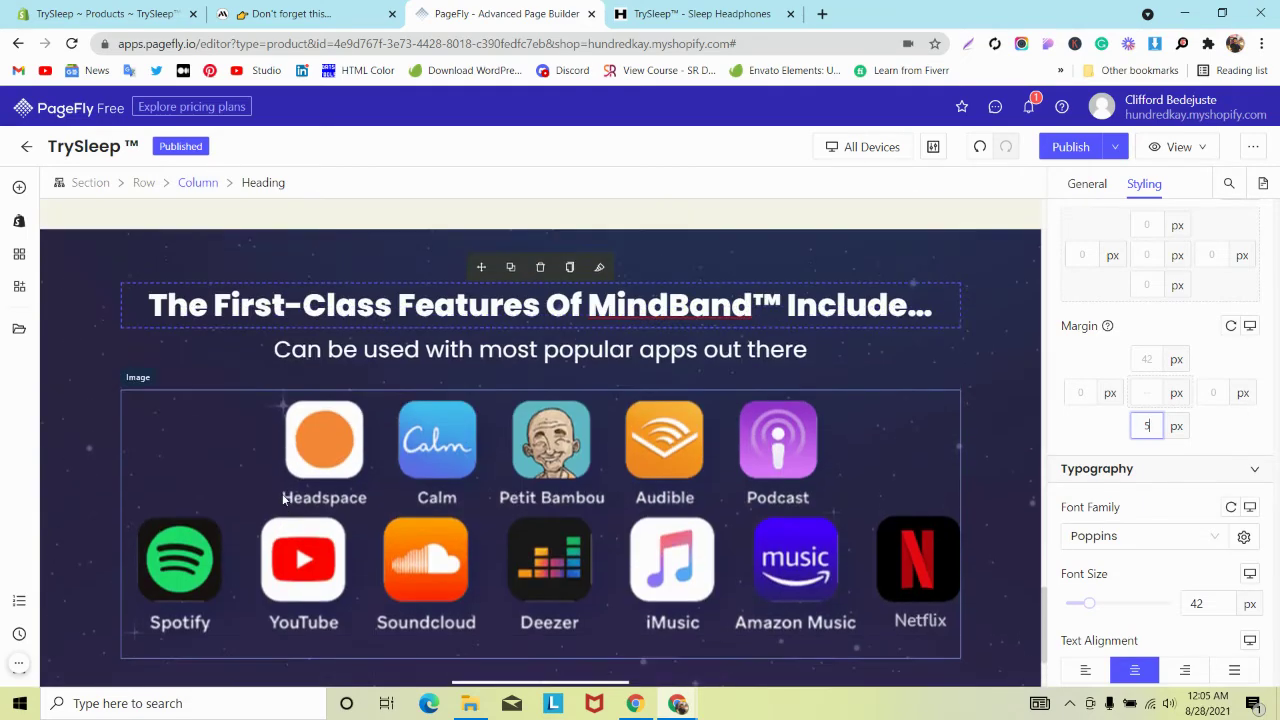
Select the features section, look over its layout, and save and publish the page
click(80, 303)
scroll(82, 313, down, 2)
scroll(85, 322, up, 3)
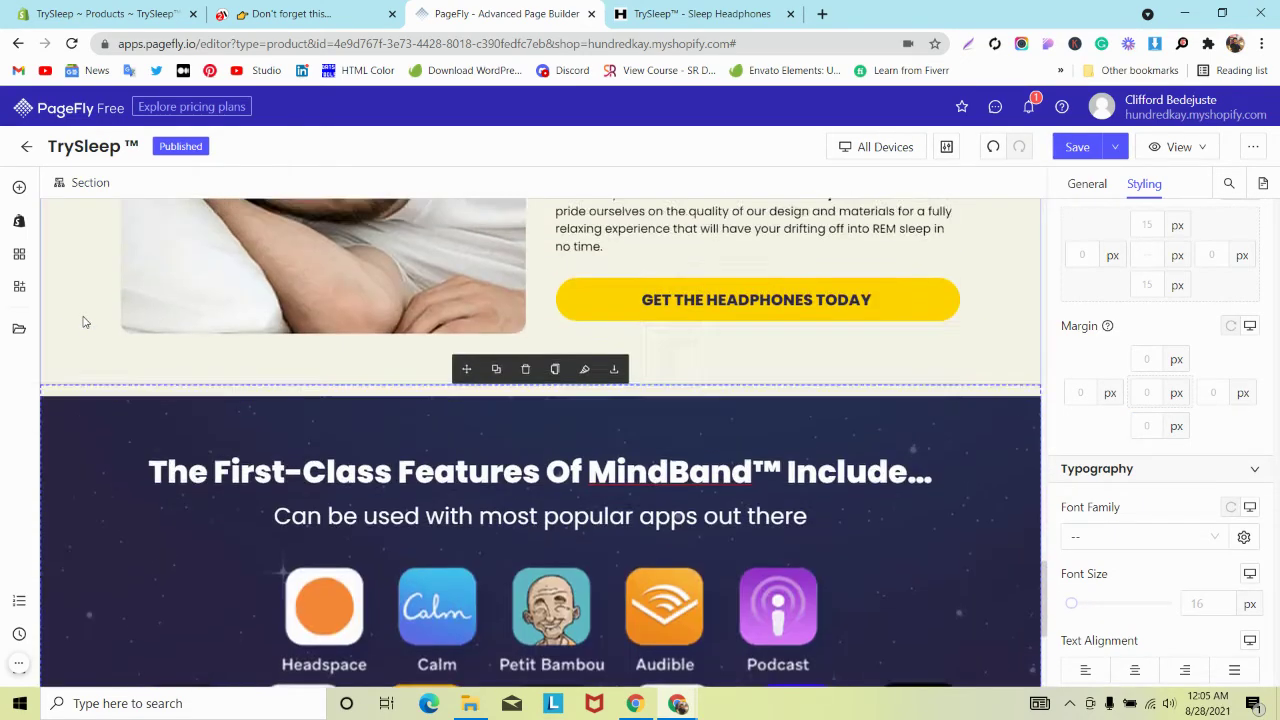
scroll(85, 322, up, 2)
scroll(84, 326, down, 5)
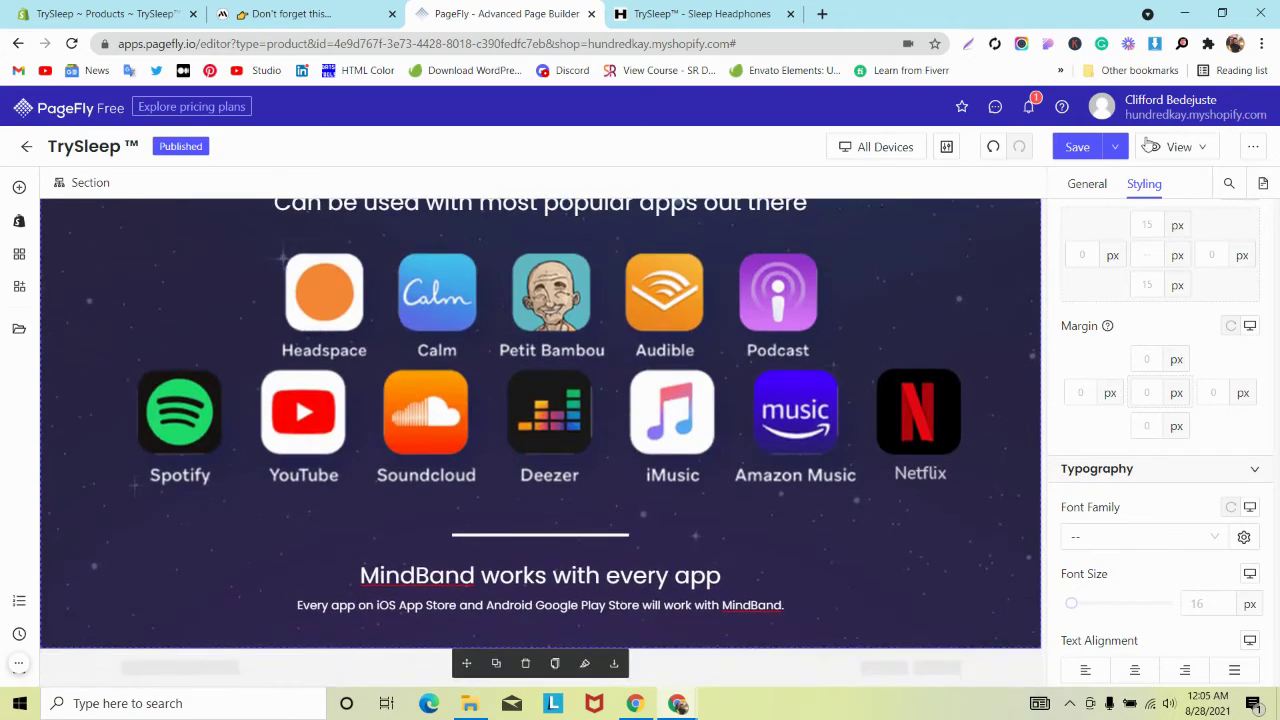
click(1115, 146)
click(1092, 177)
Reload the live TrySleep product page and examine the features section's headings, app icons and spacing
click(700, 14)
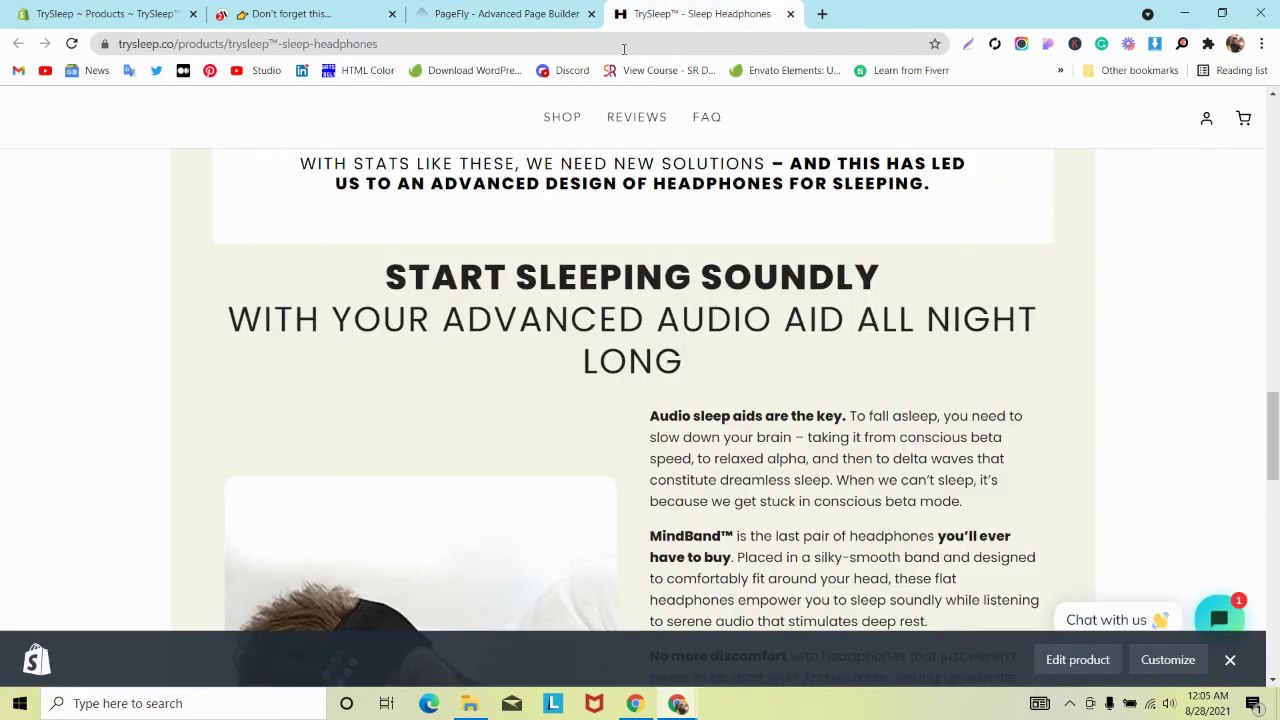
scroll(310, 265, down, 3)
click(73, 45)
scroll(526, 376, down, 8)
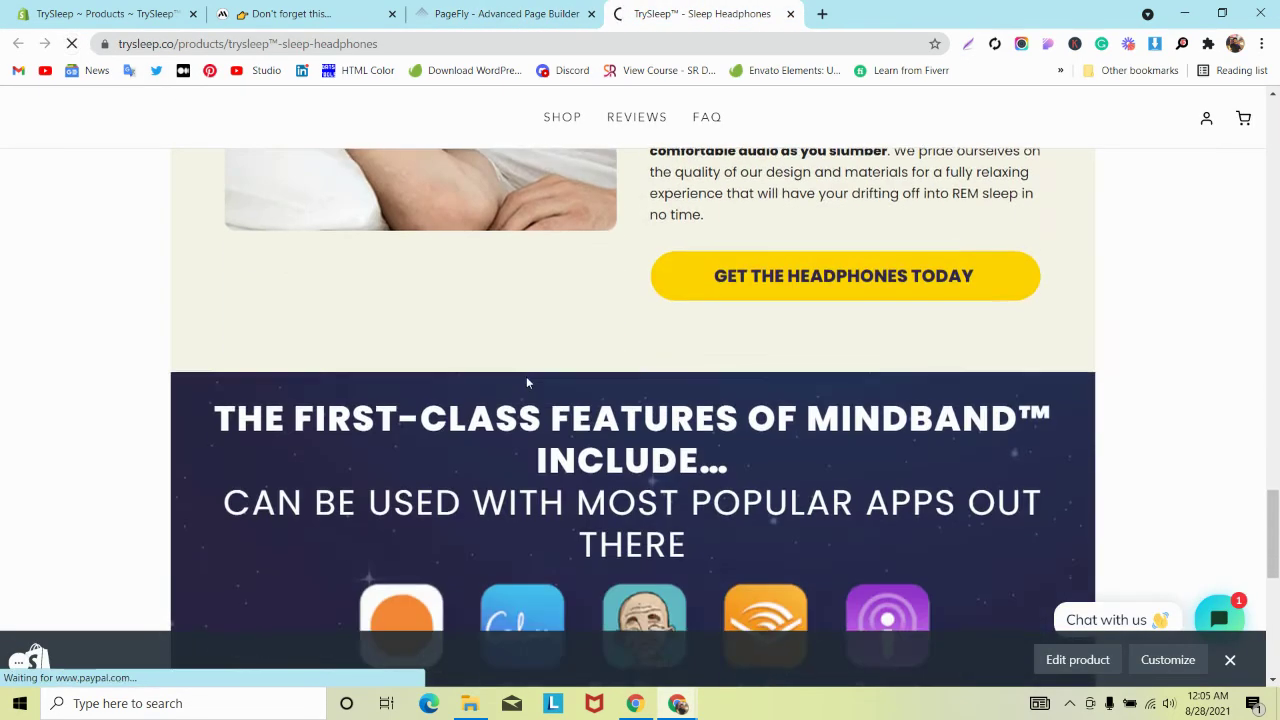
scroll(528, 362, up, 2)
scroll(528, 362, down, 1)
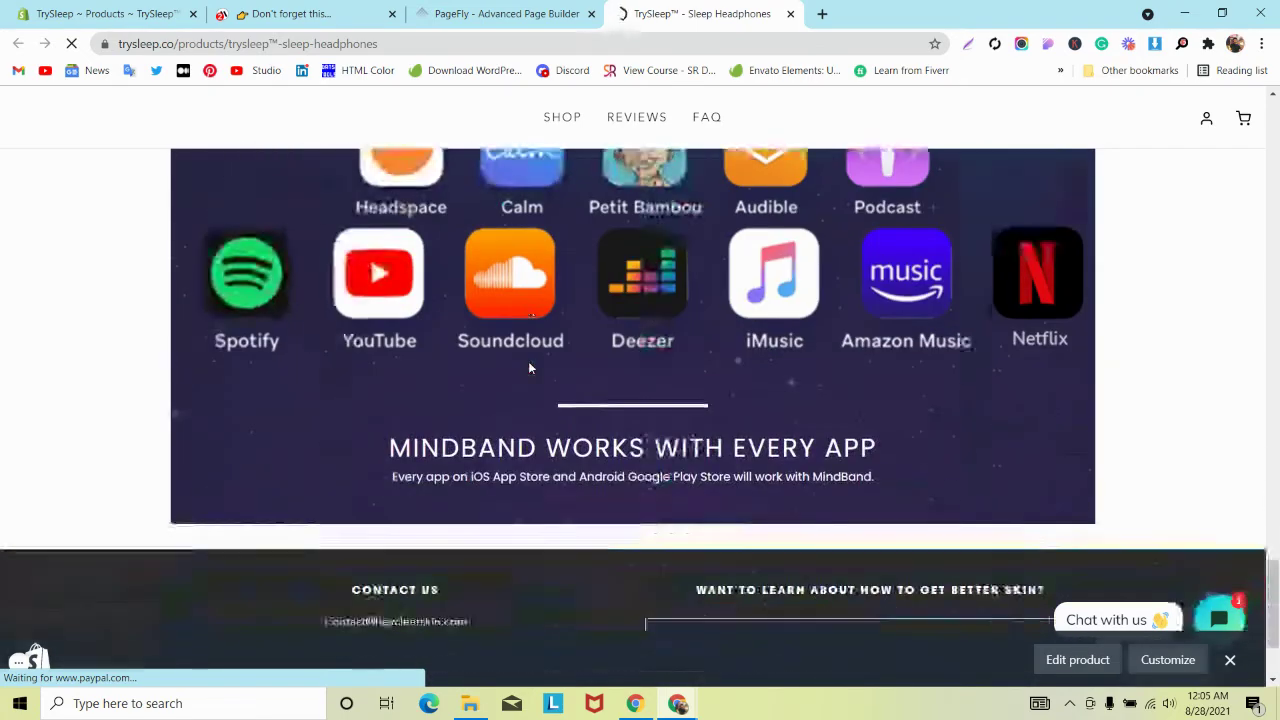
scroll(528, 362, up, 2)
scroll(530, 368, up, 2)
scroll(528, 362, down, 3)
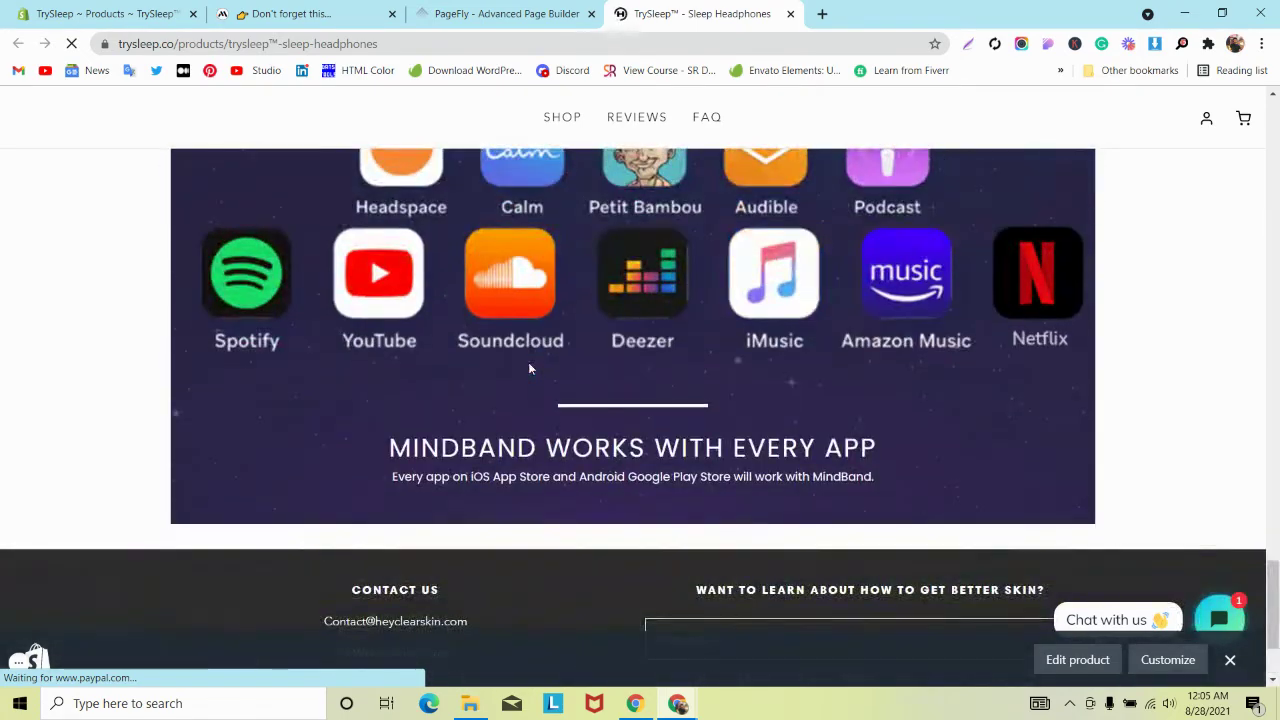
scroll(528, 366, down, 2)
scroll(528, 366, up, 7)
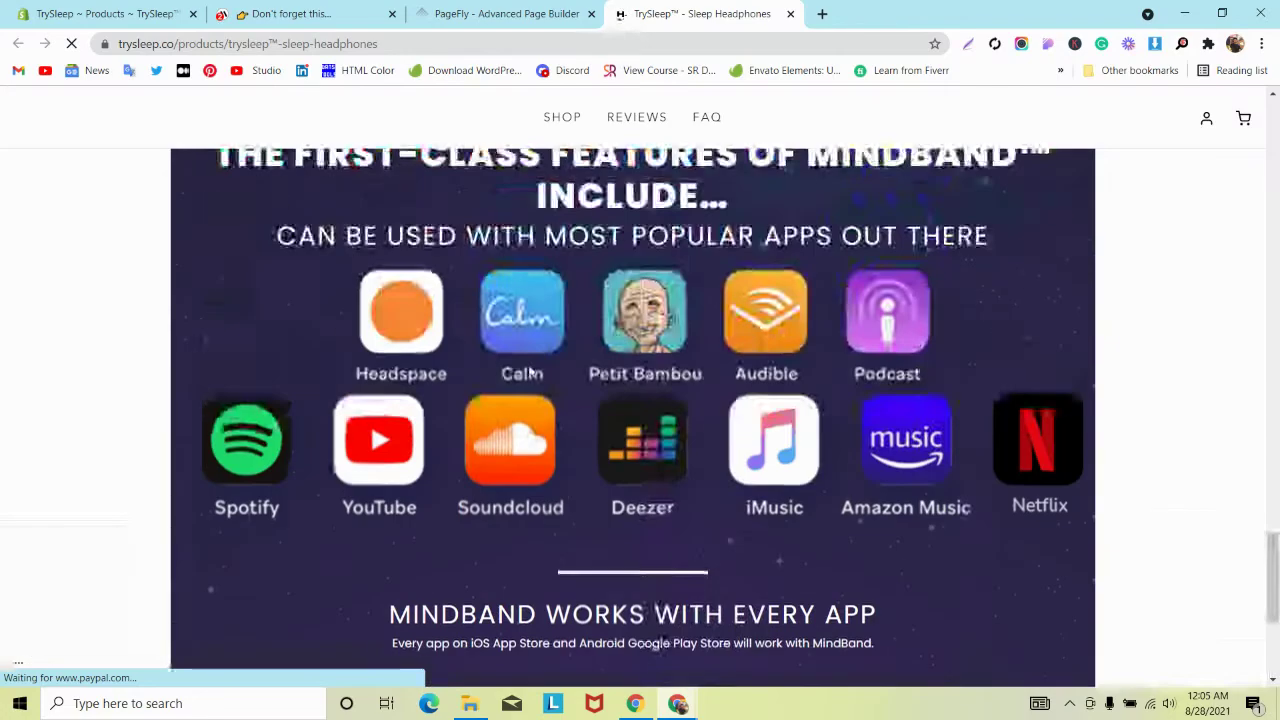
scroll(530, 371, down, 2)
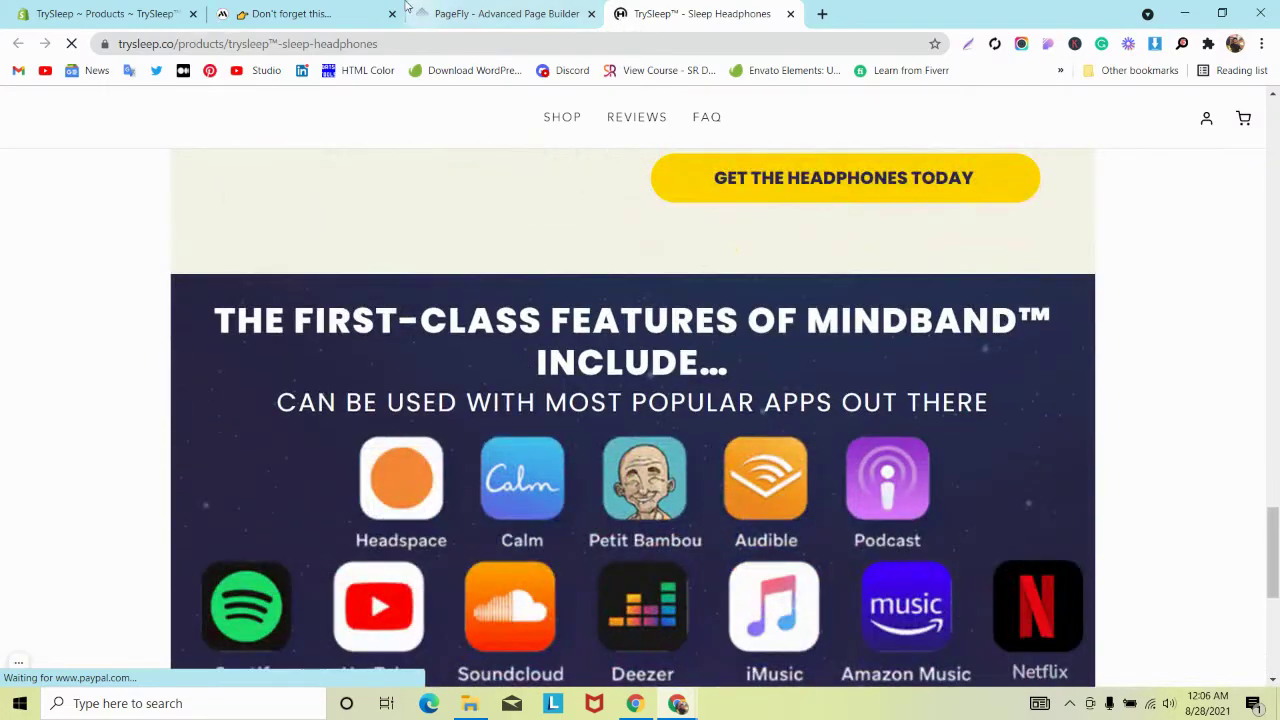
Switch to the MindBand reference page, close the developer tools, and capture the gap above the features heading
click(403, 8)
scroll(370, 275, up, 2)
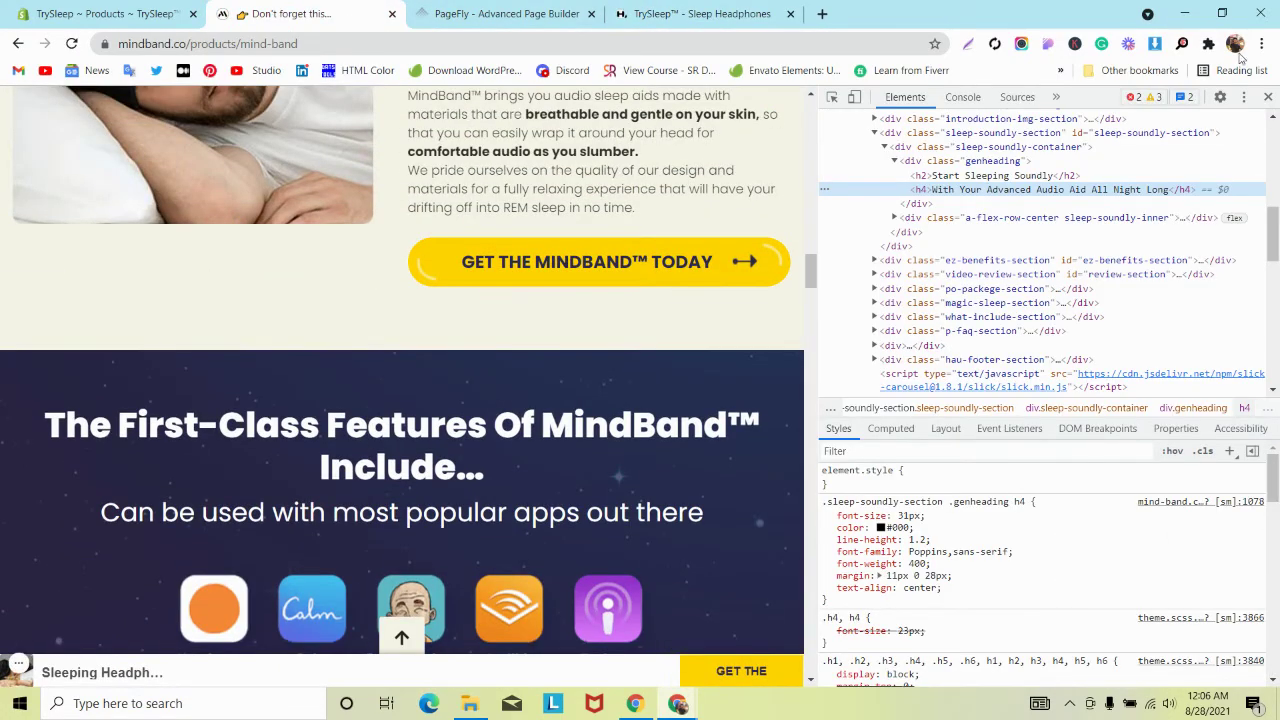
click(1268, 97)
scroll(418, 334, down, 2)
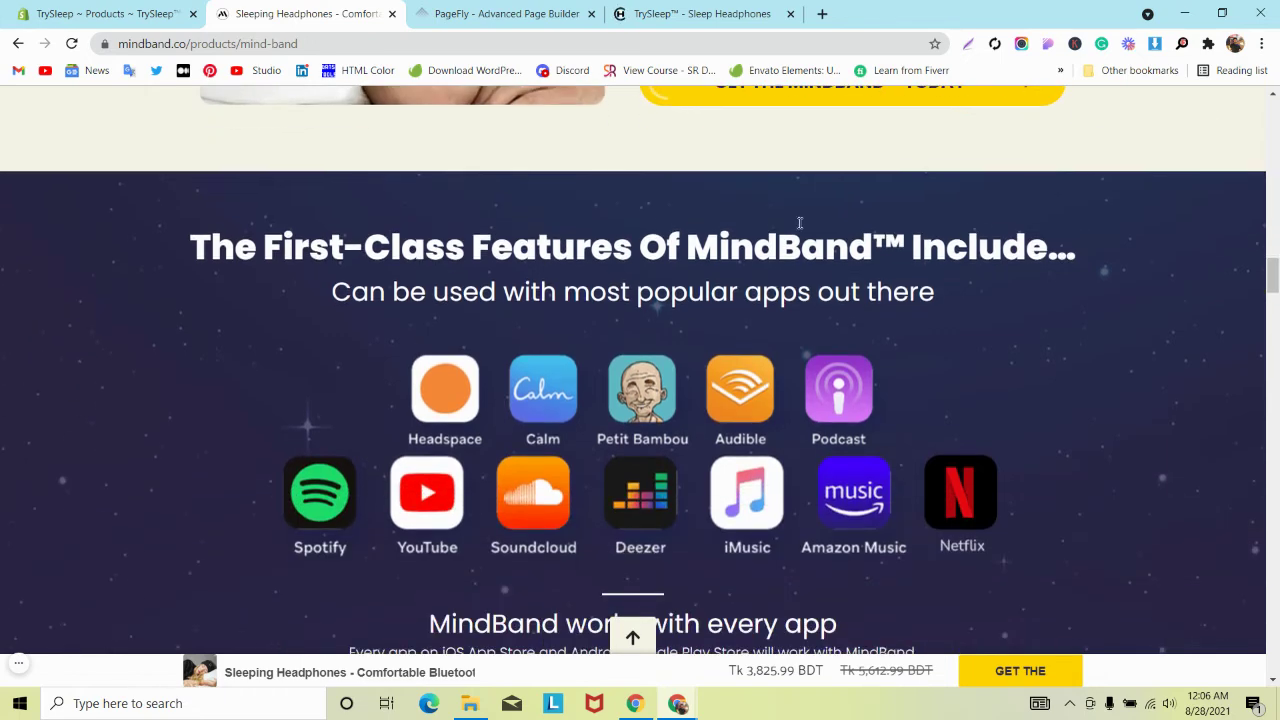
key(Print)
drag(613, 168, 740, 232)
Capture the gap above the features heading on the live TrySleep page with Lightshot
click(565, 13)
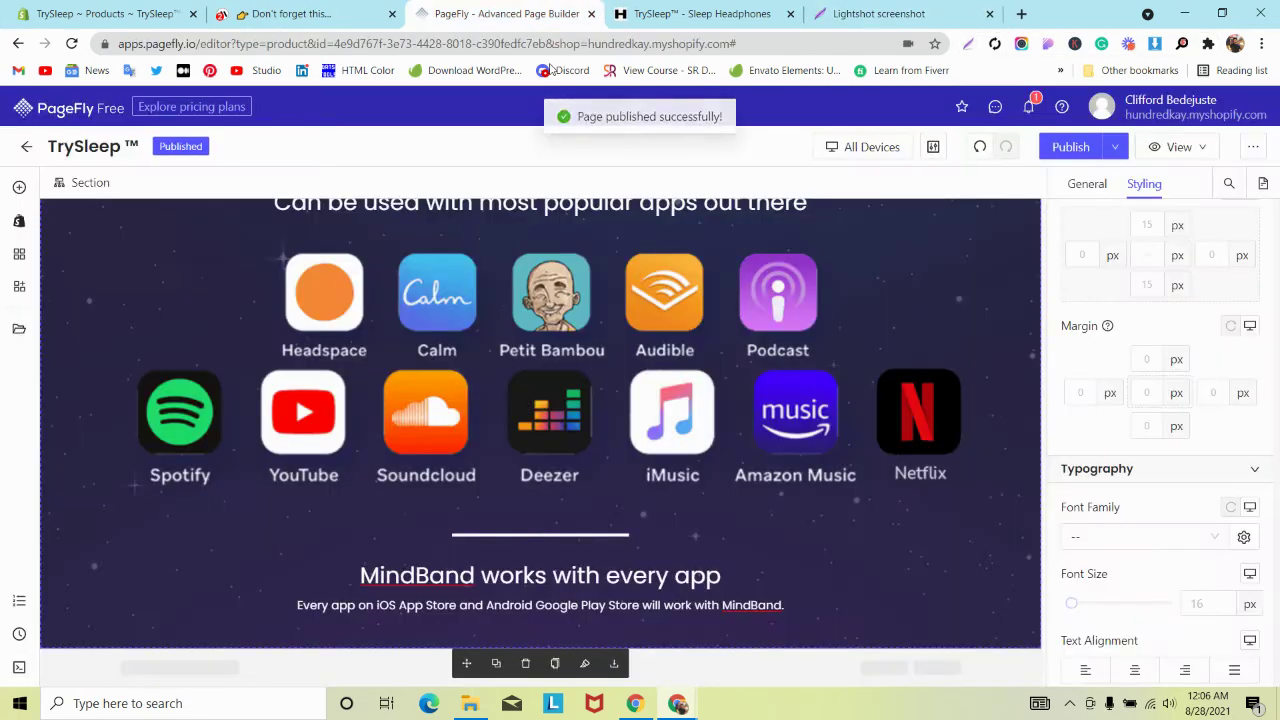
click(748, 10)
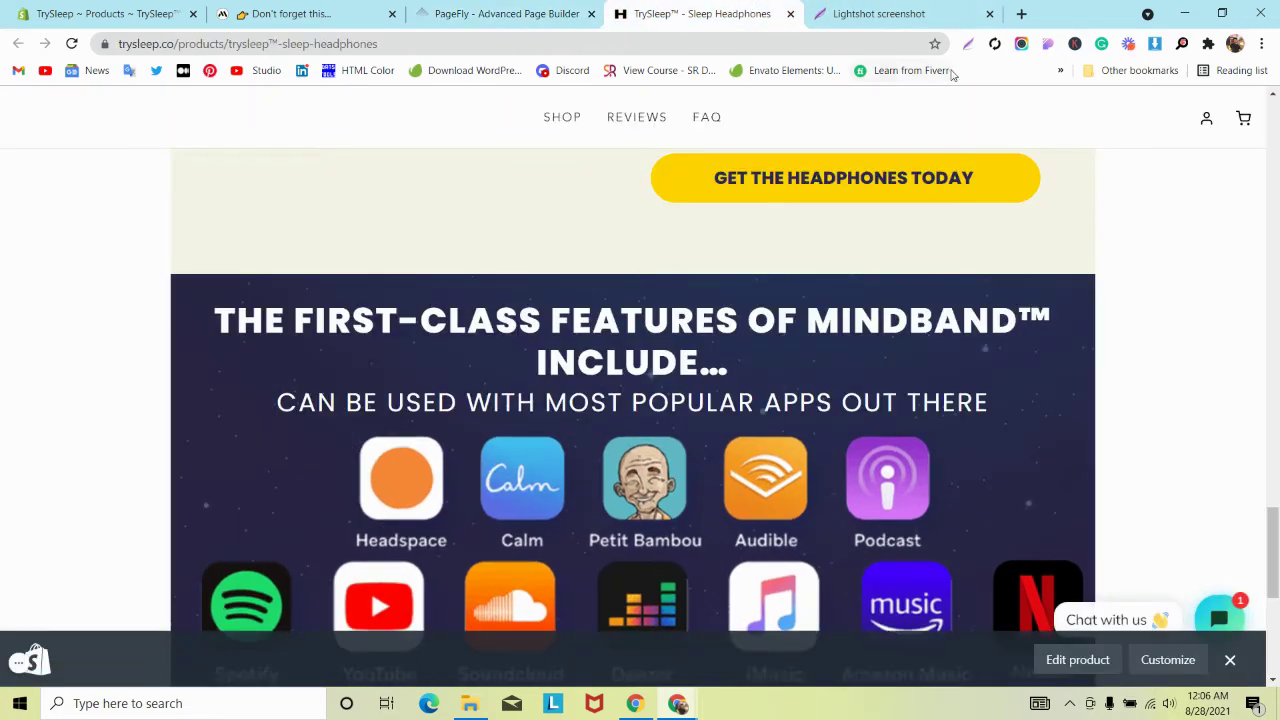
click(968, 44)
drag(534, 271, 688, 310)
Return to the PageFly editor and set the features section's top and bottom padding to 50 px
key(ctrl+3)
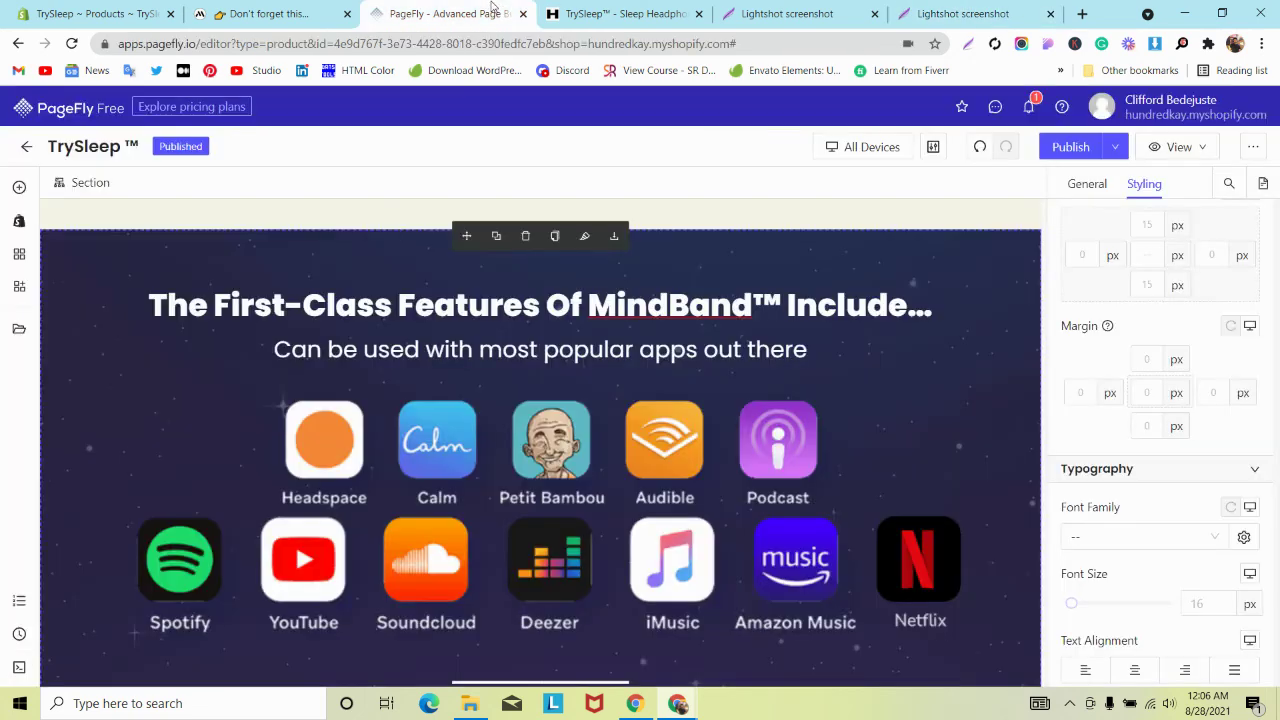
scroll(1258, 300, up, 2)
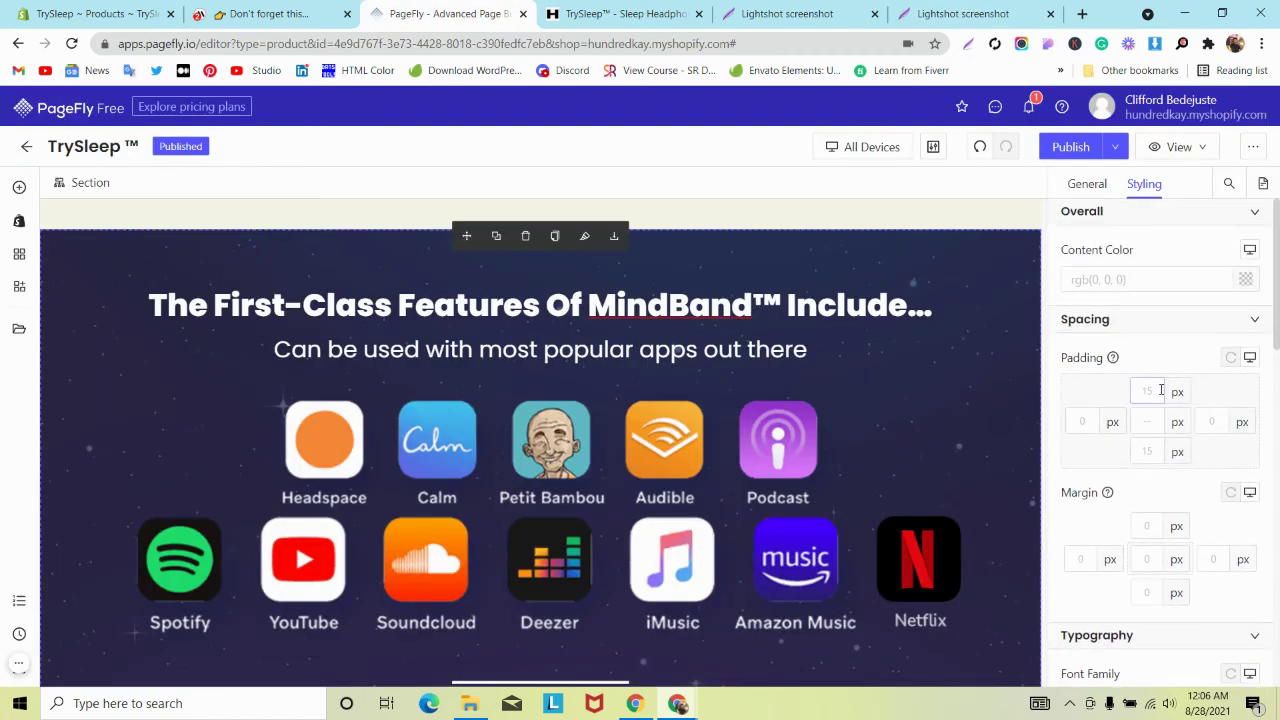
text(50)
click(1145, 452)
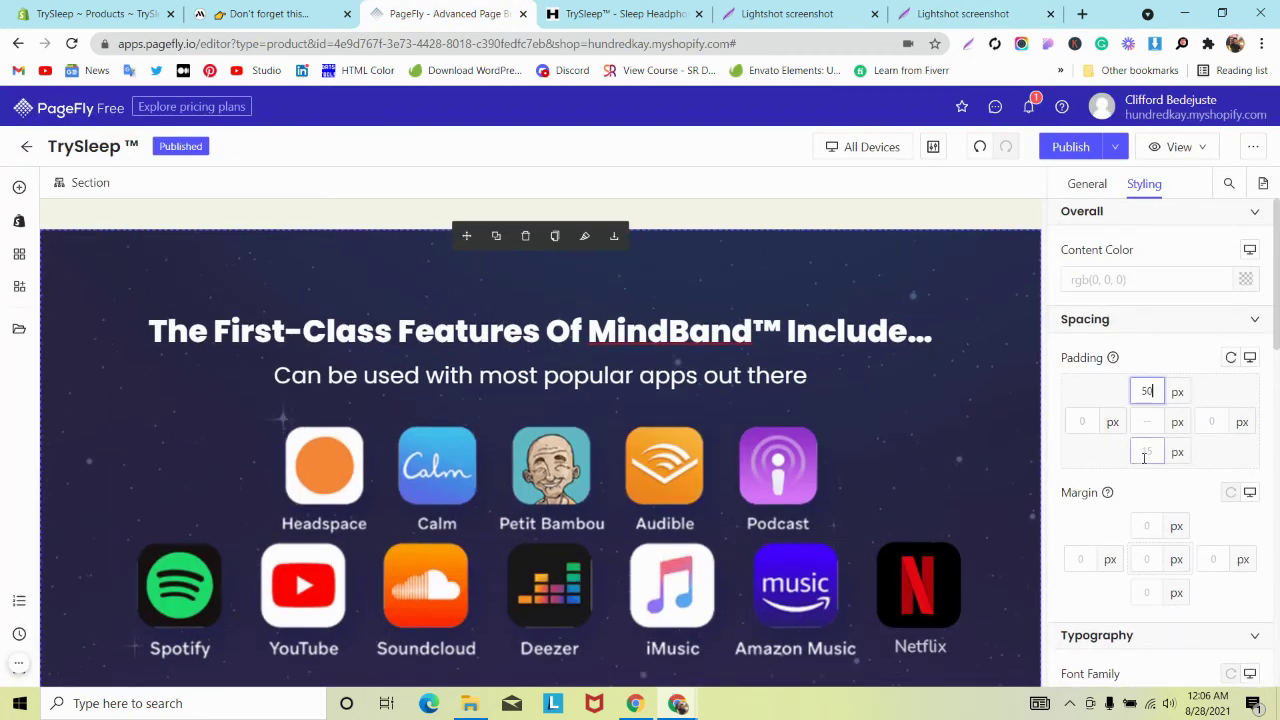
text(50)
scroll(849, 468, down, 2)
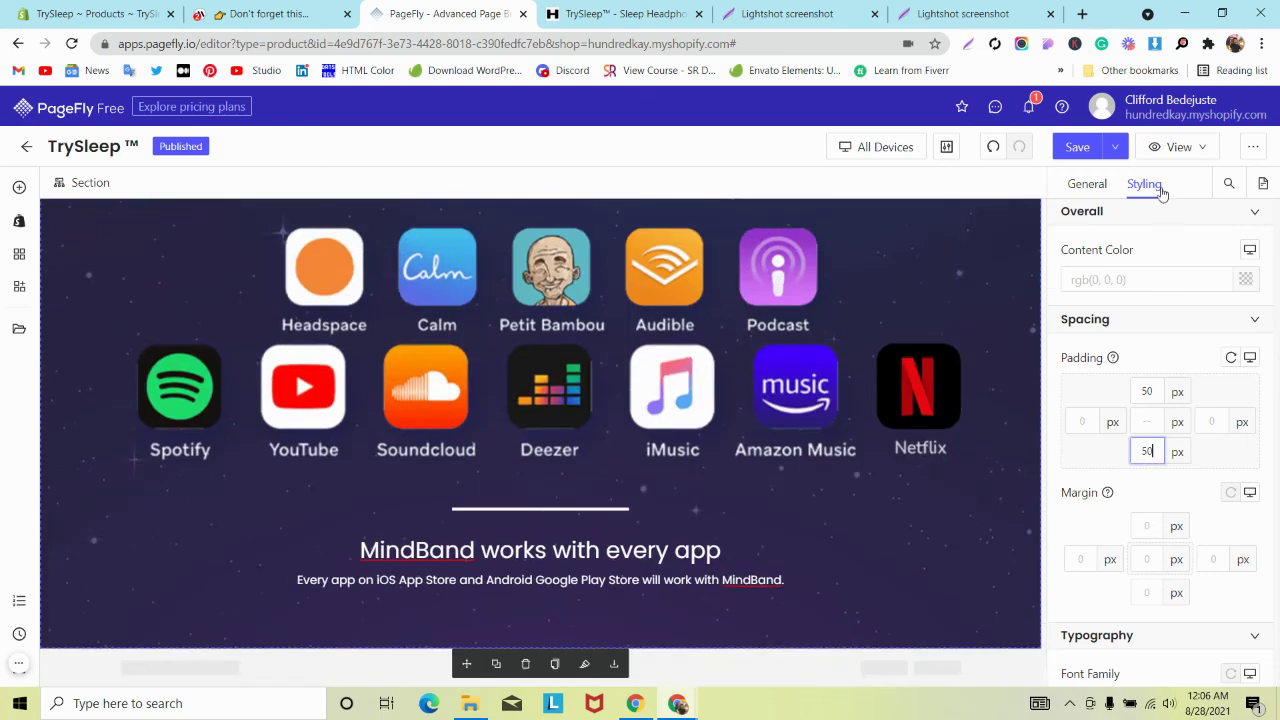
Save and publish the page, and close the two Lightshot screenshot tabs
click(1114, 147)
click(1104, 150)
click(1118, 148)
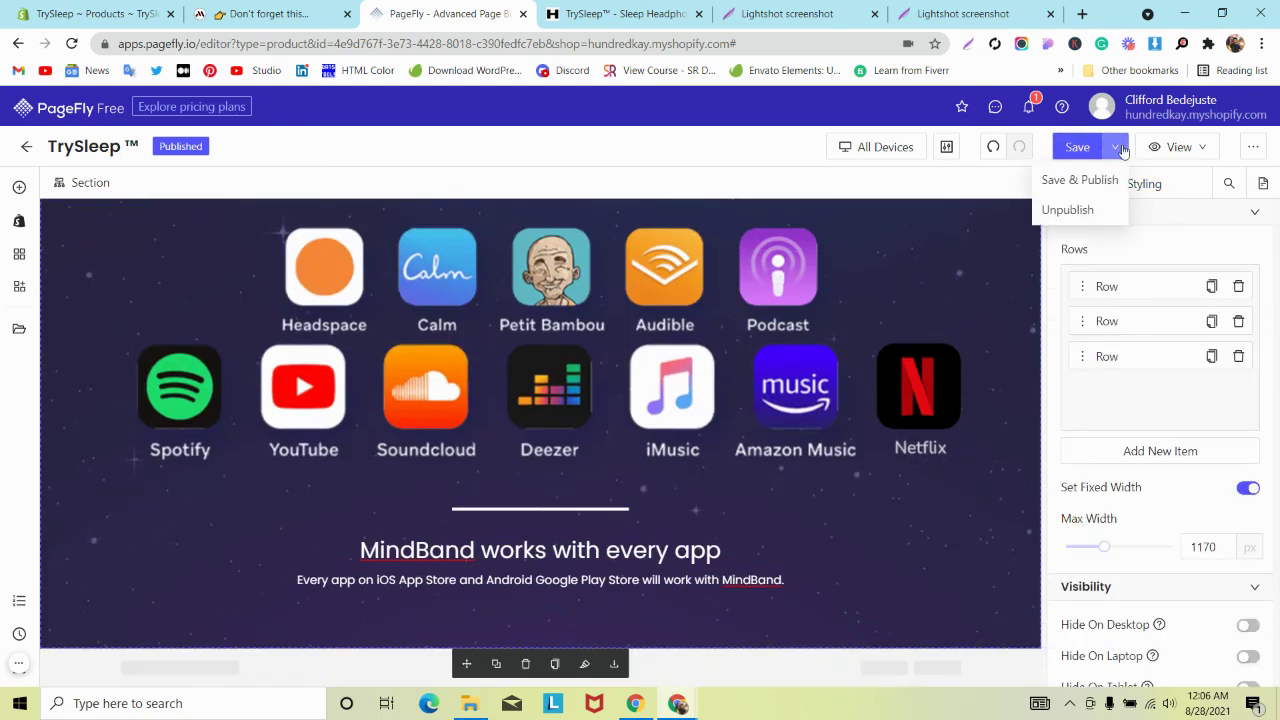
click(1112, 178)
click(875, 14)
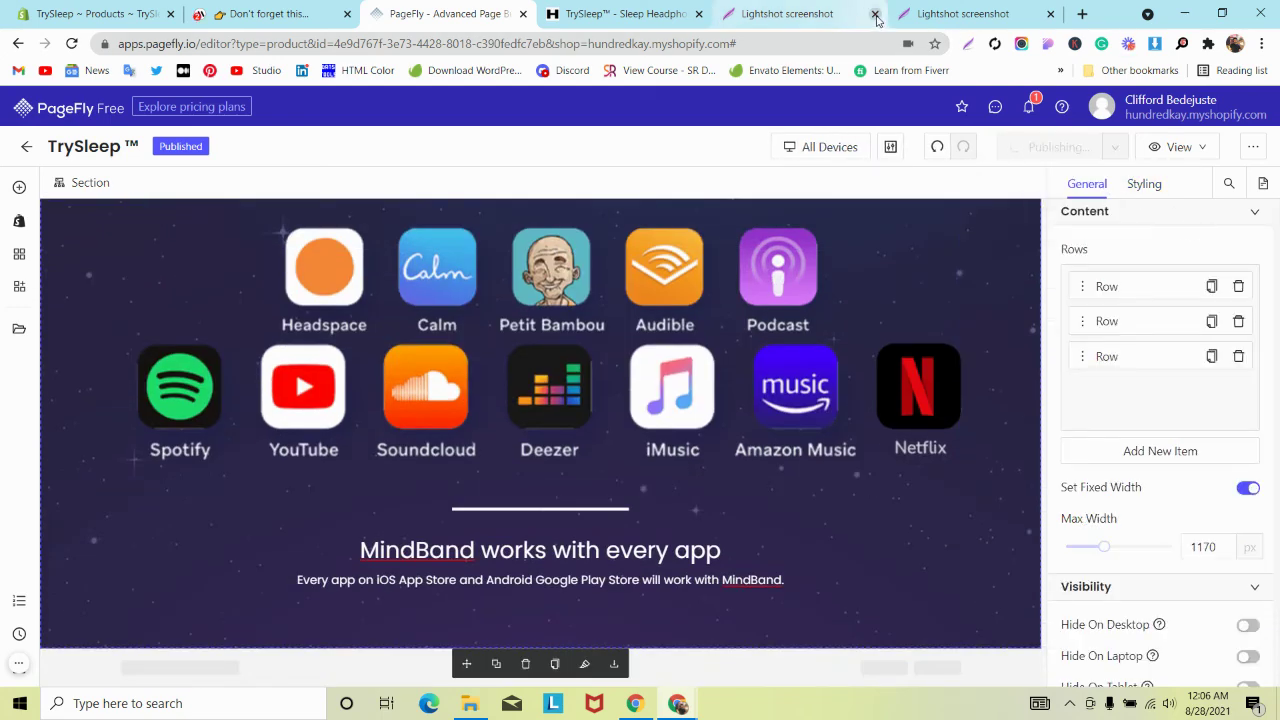
click(875, 14)
Reload the live TrySleep page and compare its features section with the MindBand reference page
click(690, 14)
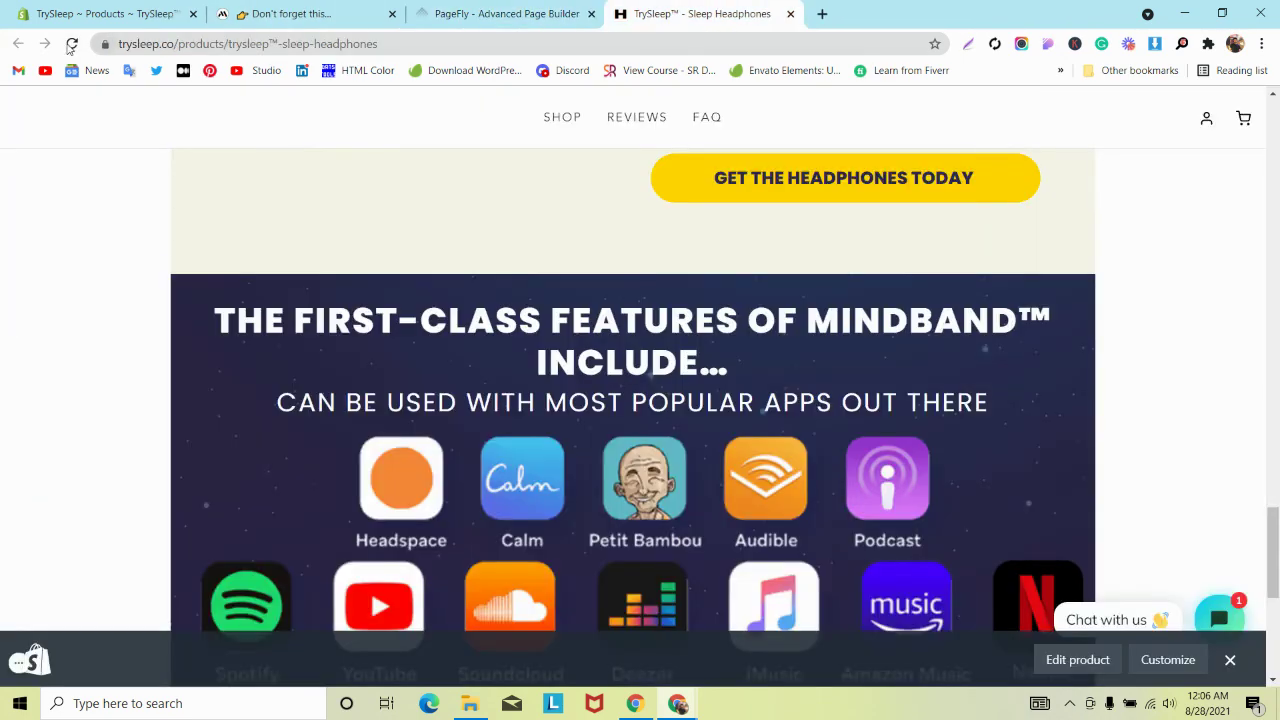
click(72, 44)
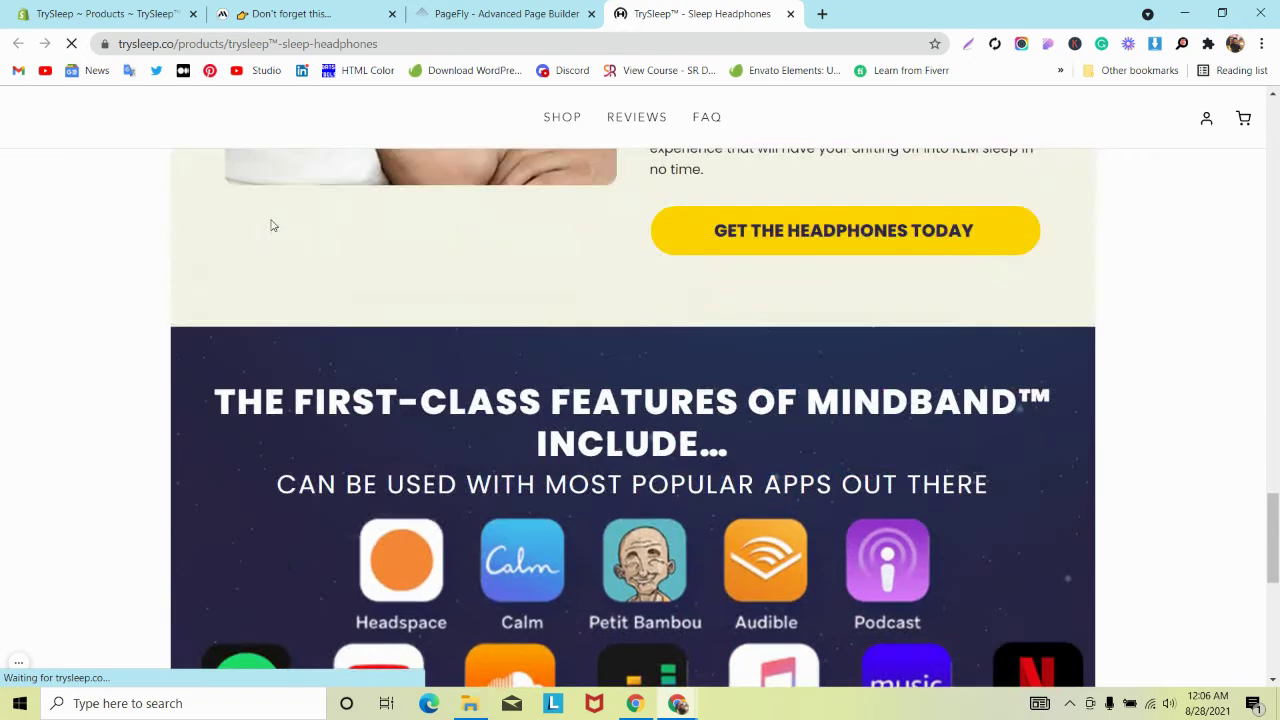
click(268, 12)
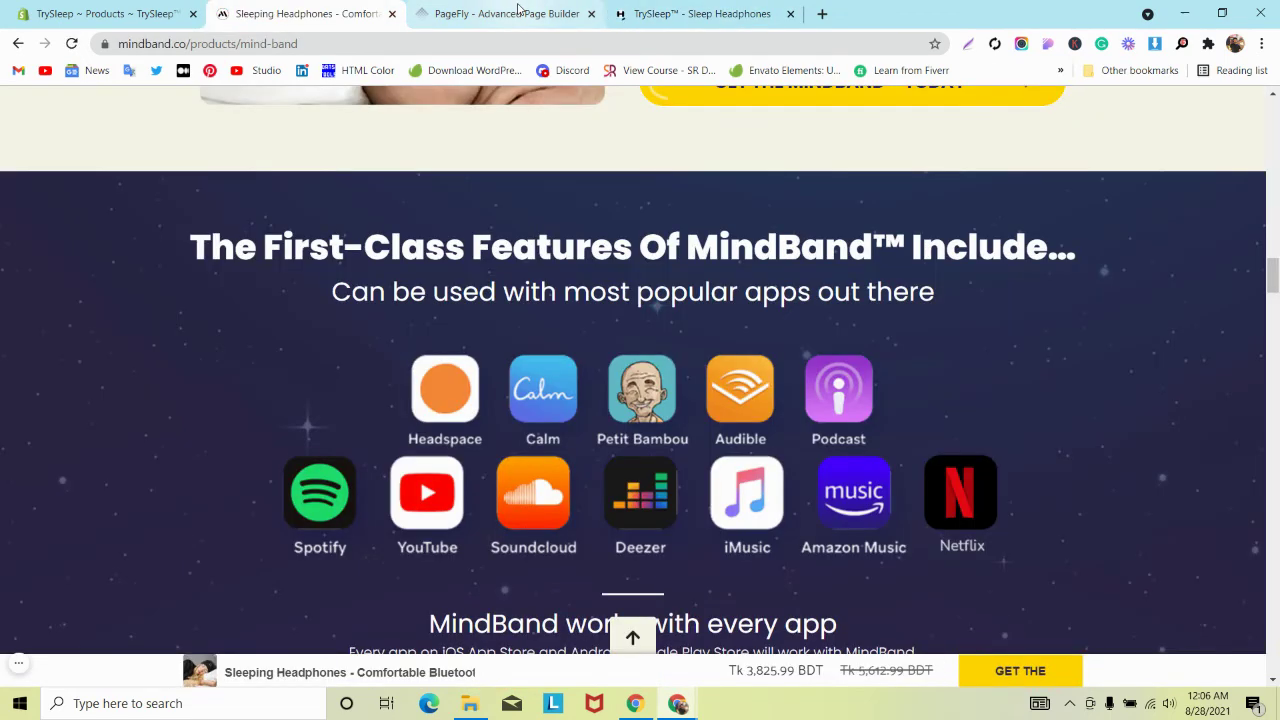
click(518, 14)
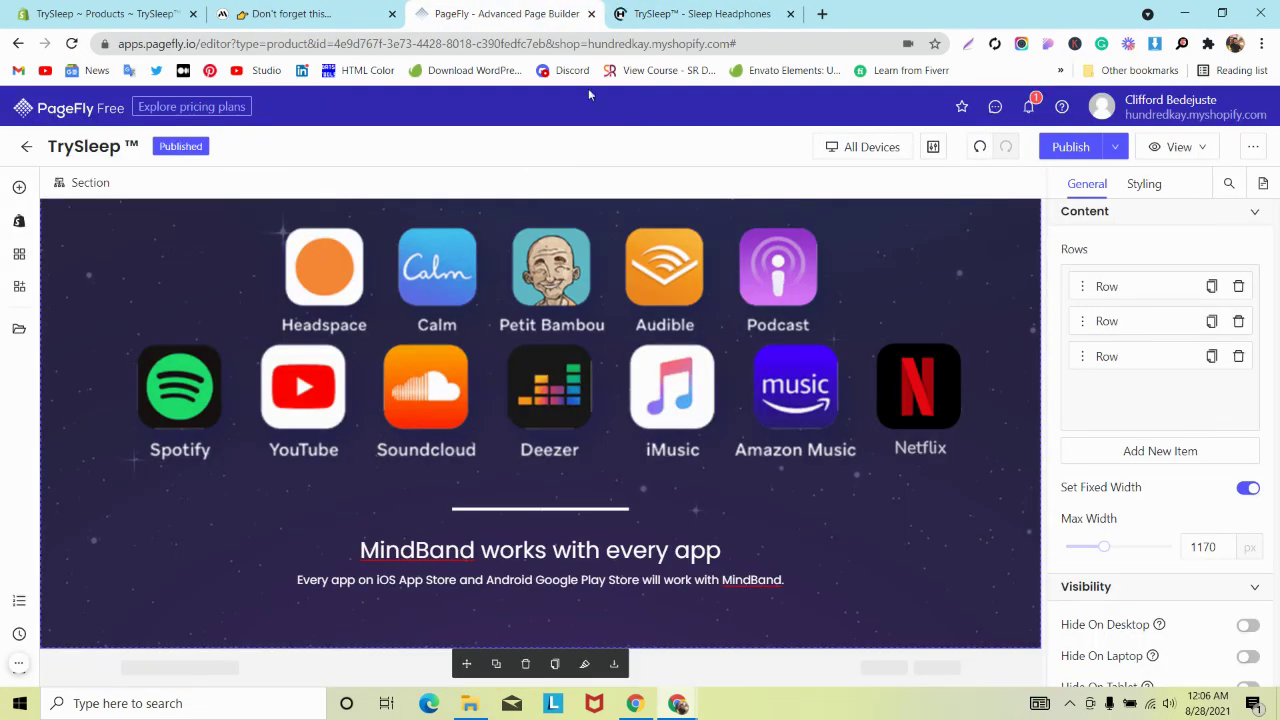
click(700, 14)
scroll(470, 290, up, 1)
scroll(470, 290, down, 3)
click(330, 15)
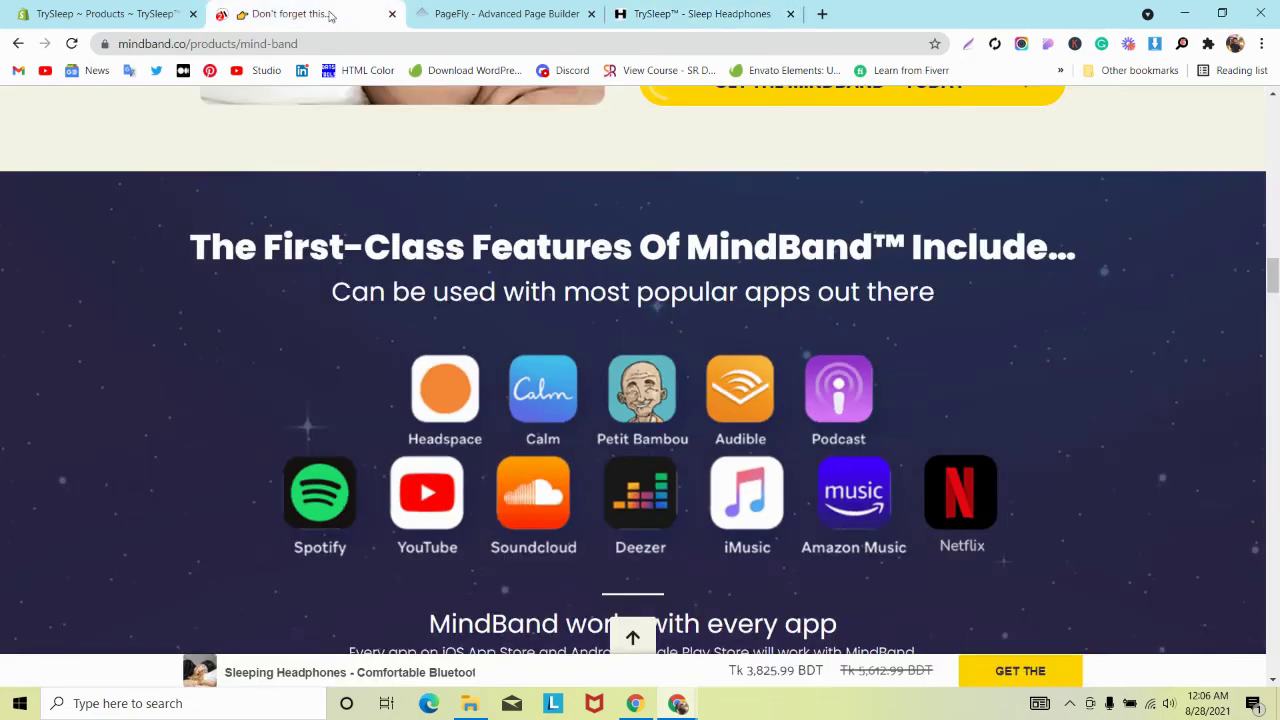
click(694, 12)
click(537, 9)
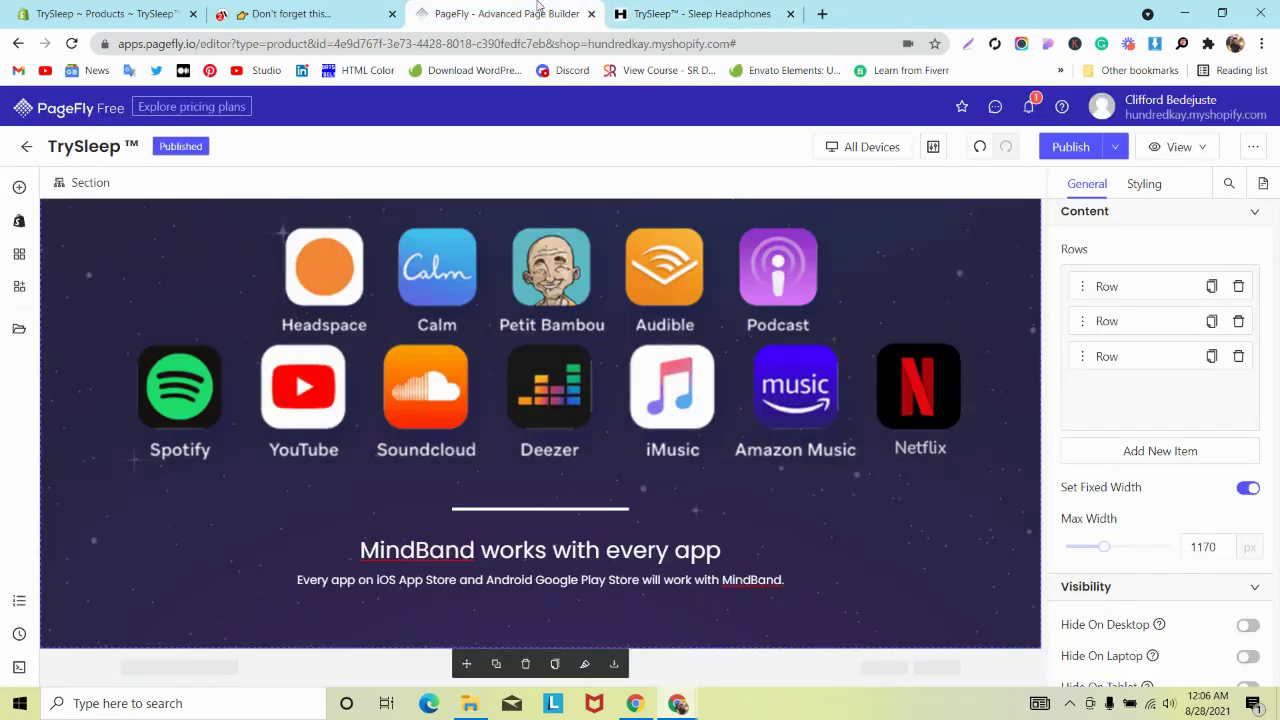
Check the styling settings of the "The First-Class Features Of MindBand™ Include…" heading in the PageFly editor
scroll(605, 282, up, 3)
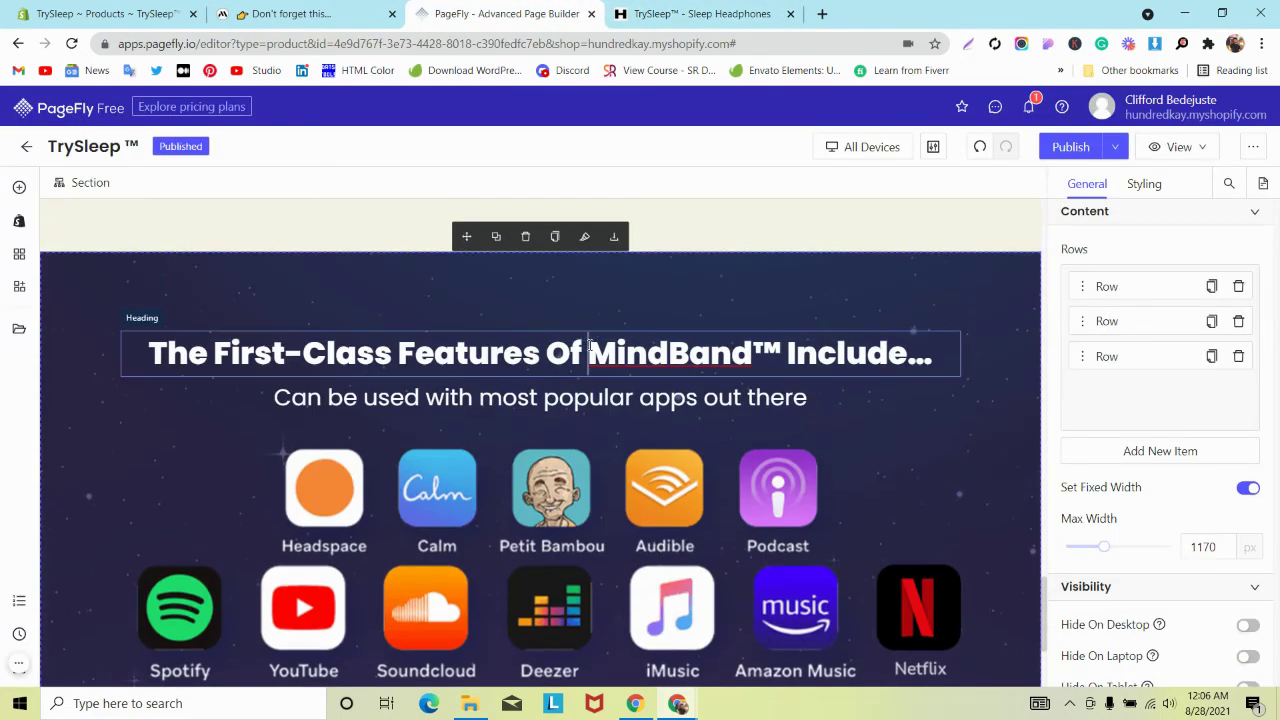
click(589, 348)
click(1144, 184)
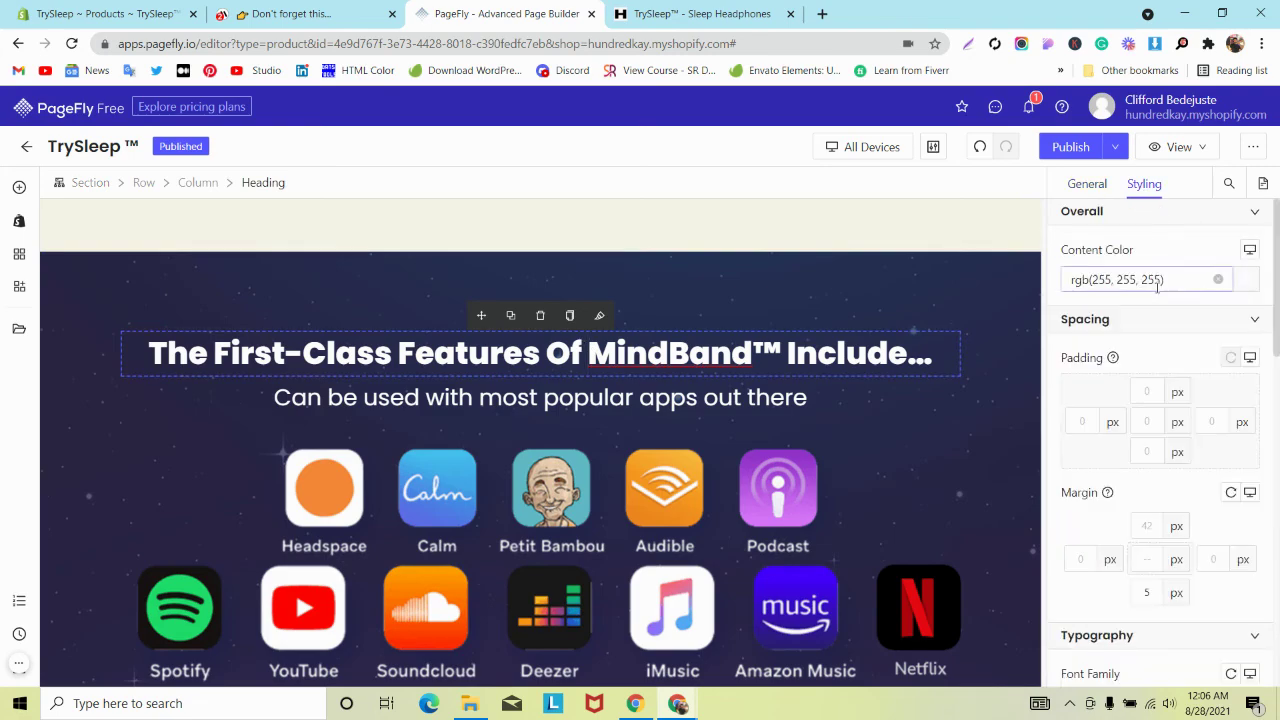
scroll(850, 360, down, 2)
Dismiss the store admin bar on the live TrySleep page and review the page from the header to the footer
key(ctrl+Tab)
scroll(1132, 592, up, 8)
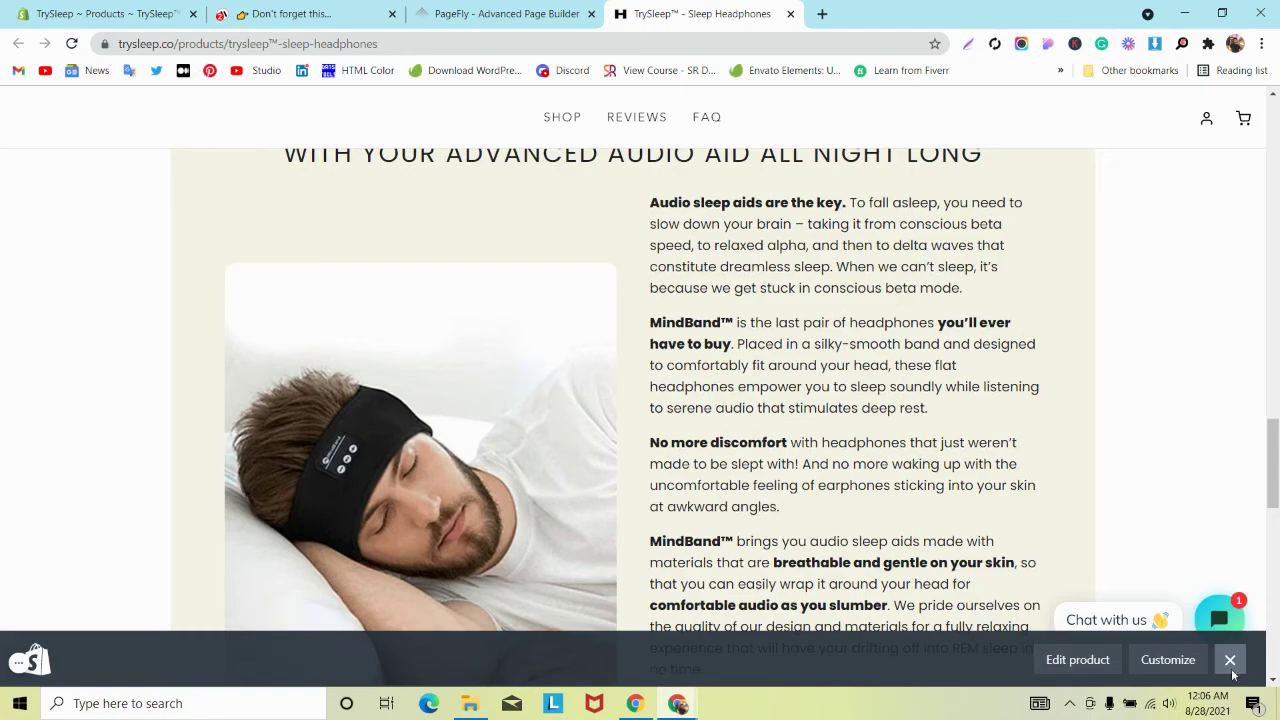
click(1230, 662)
scroll(580, 491, up, 15)
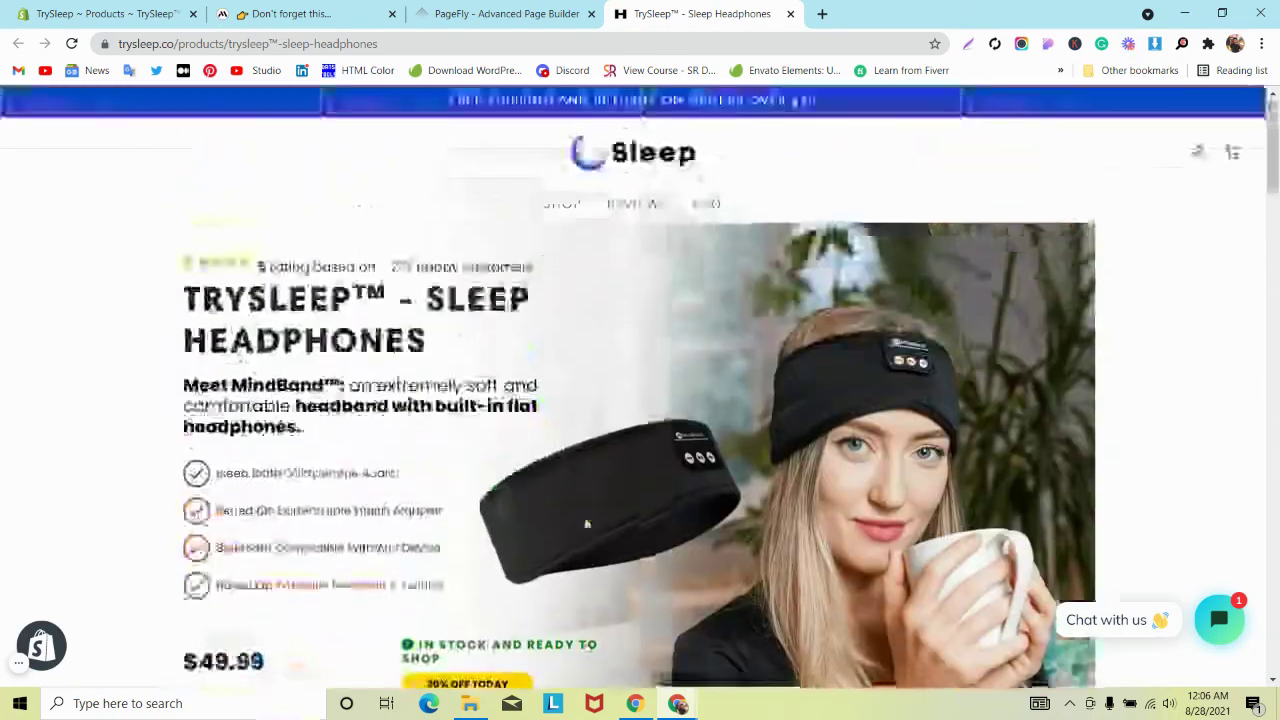
scroll(587, 523, down, 15)
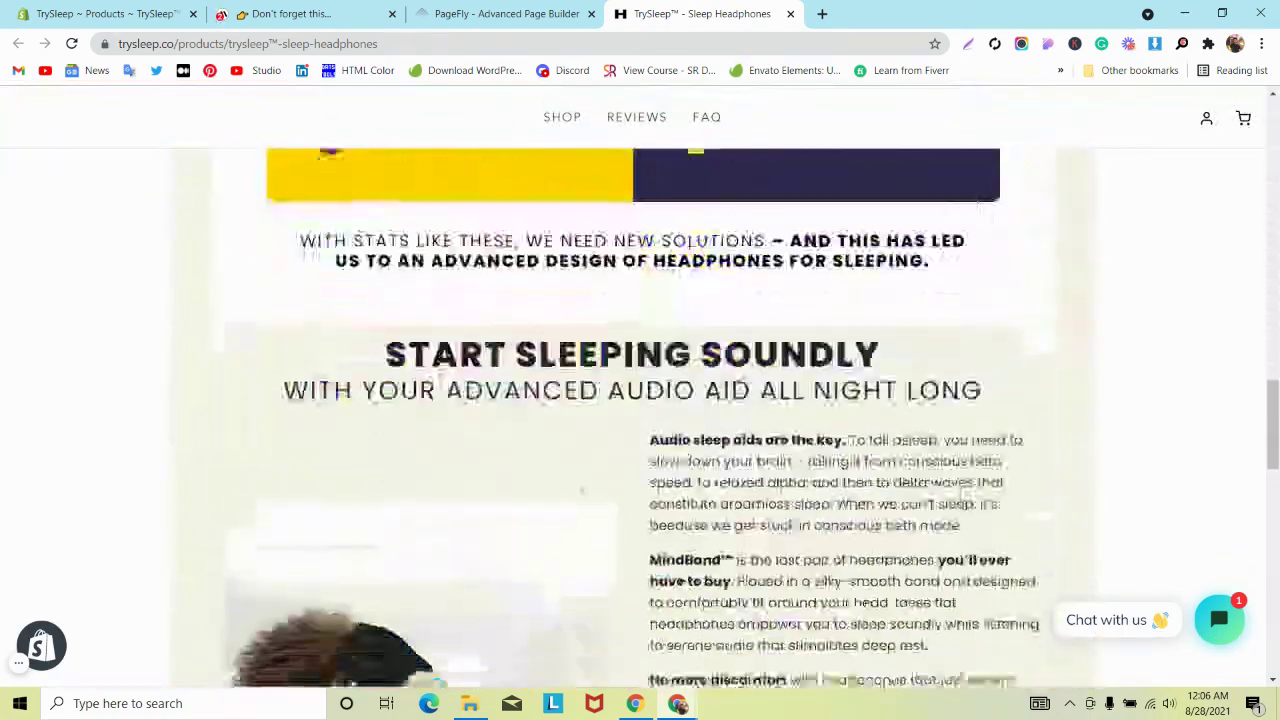
scroll(581, 490, down, 15)
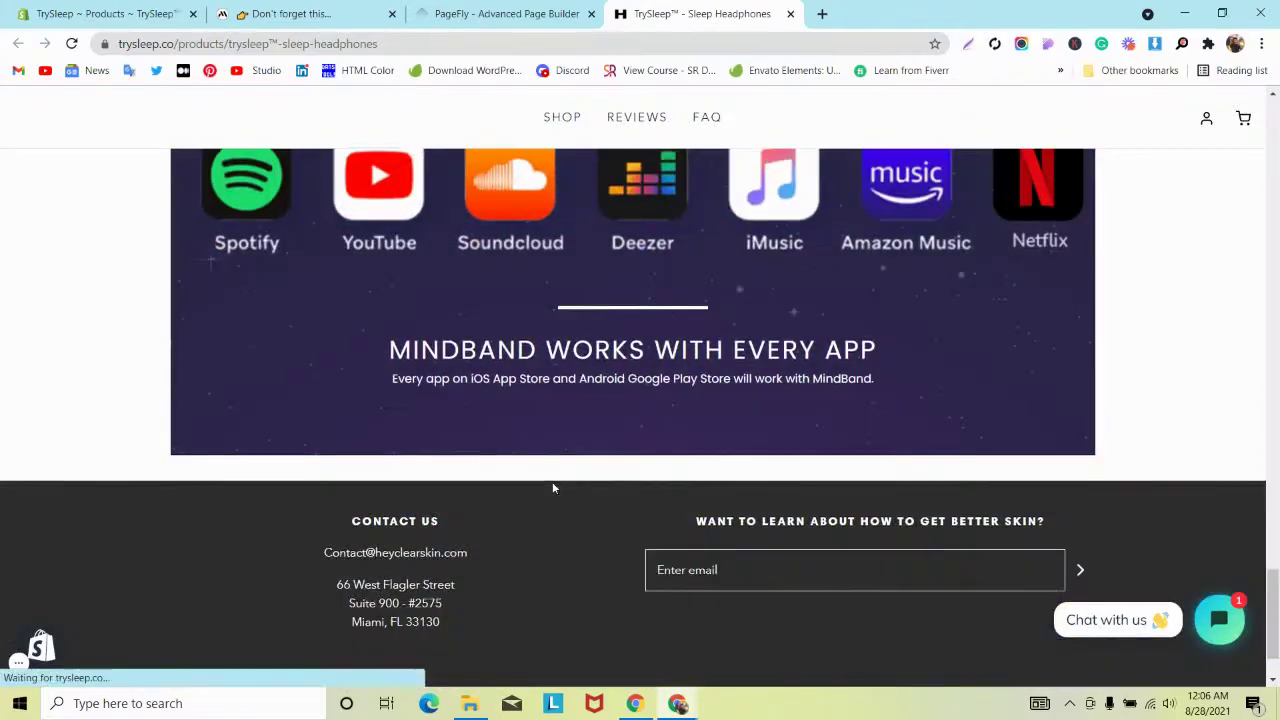
scroll(488, 427, up, 10)
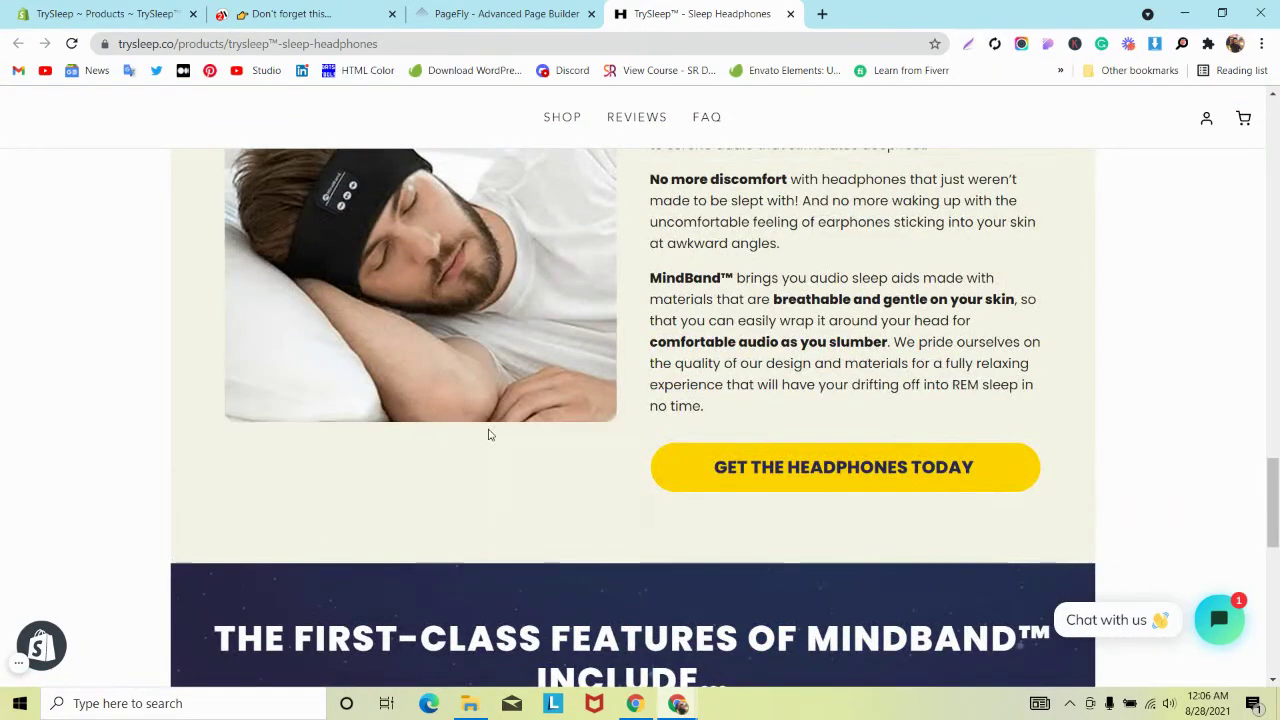
Compare the first-class features section on the live TrySleep page with the same section on the MindBand reference page
scroll(488, 434, down, 3)
scroll(486, 431, down, 2)
click(300, 13)
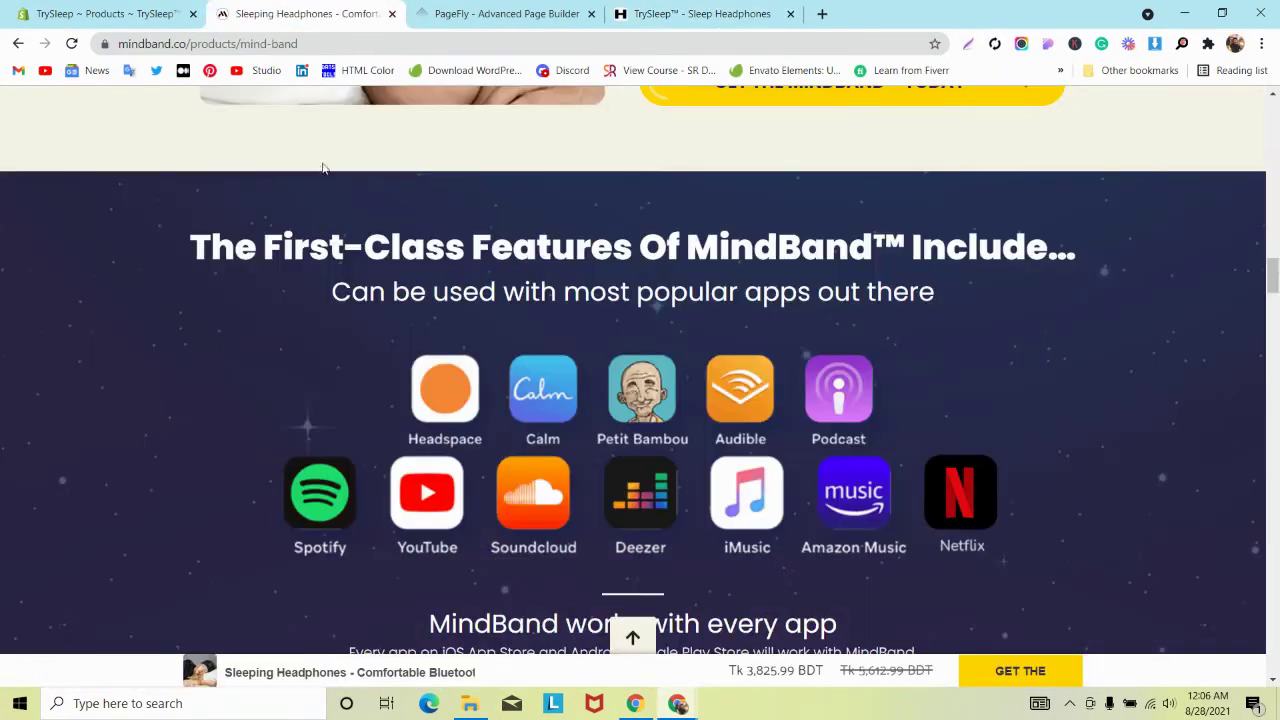
scroll(350, 245, up, 4)
scroll(350, 245, down, 2)
click(700, 13)
scroll(478, 294, down, 3)
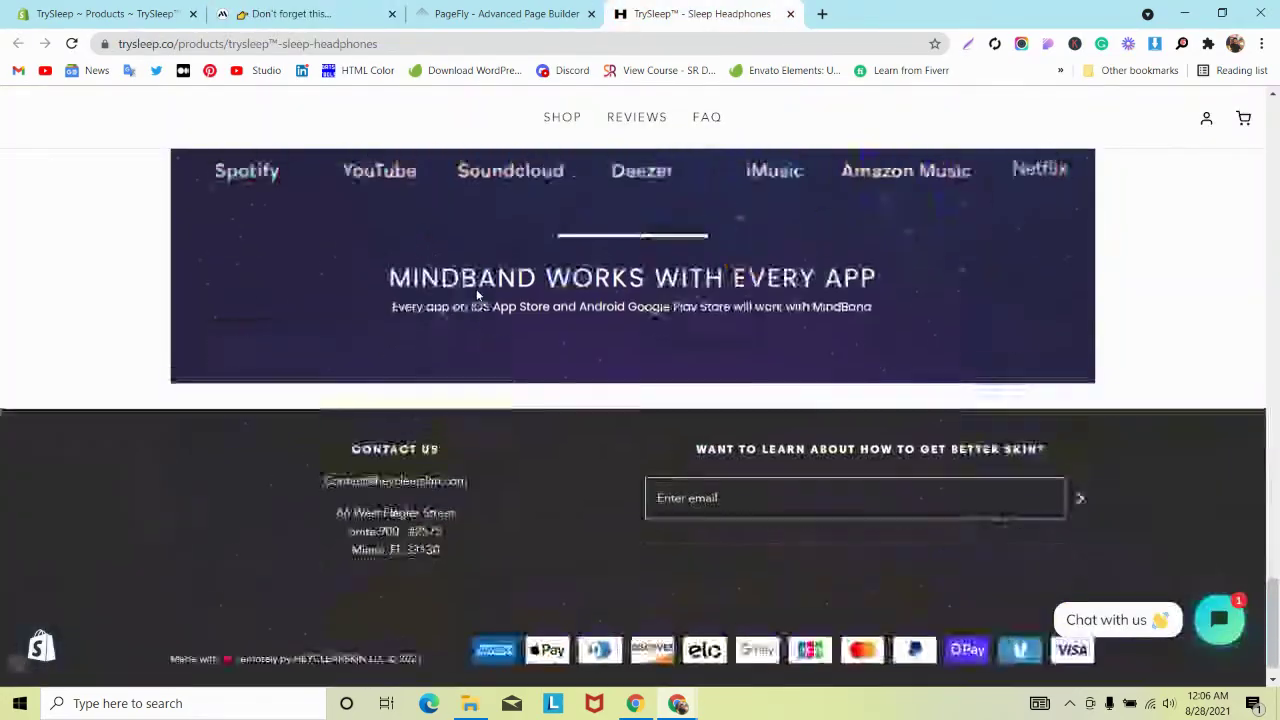
Review the live TrySleep page from the well-rested and sleep-deprived comparison down to the app logos and footer
scroll(478, 294, up, 15)
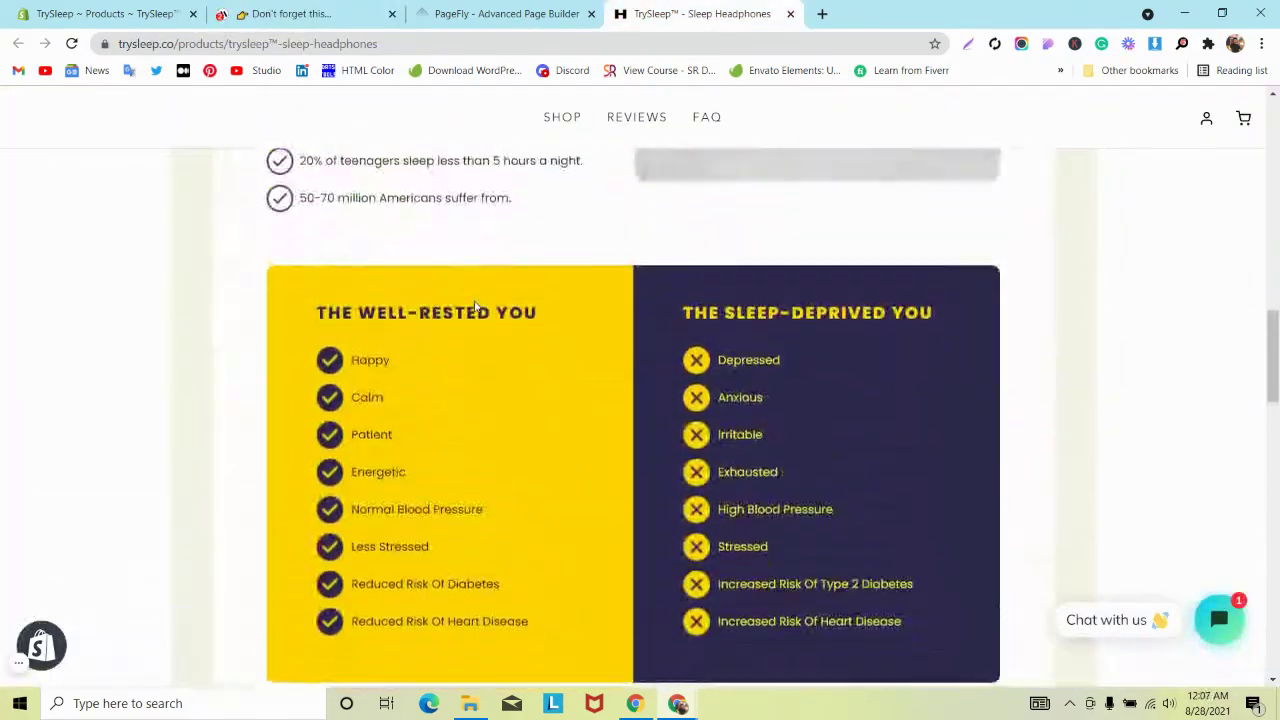
scroll(476, 308, down, 10)
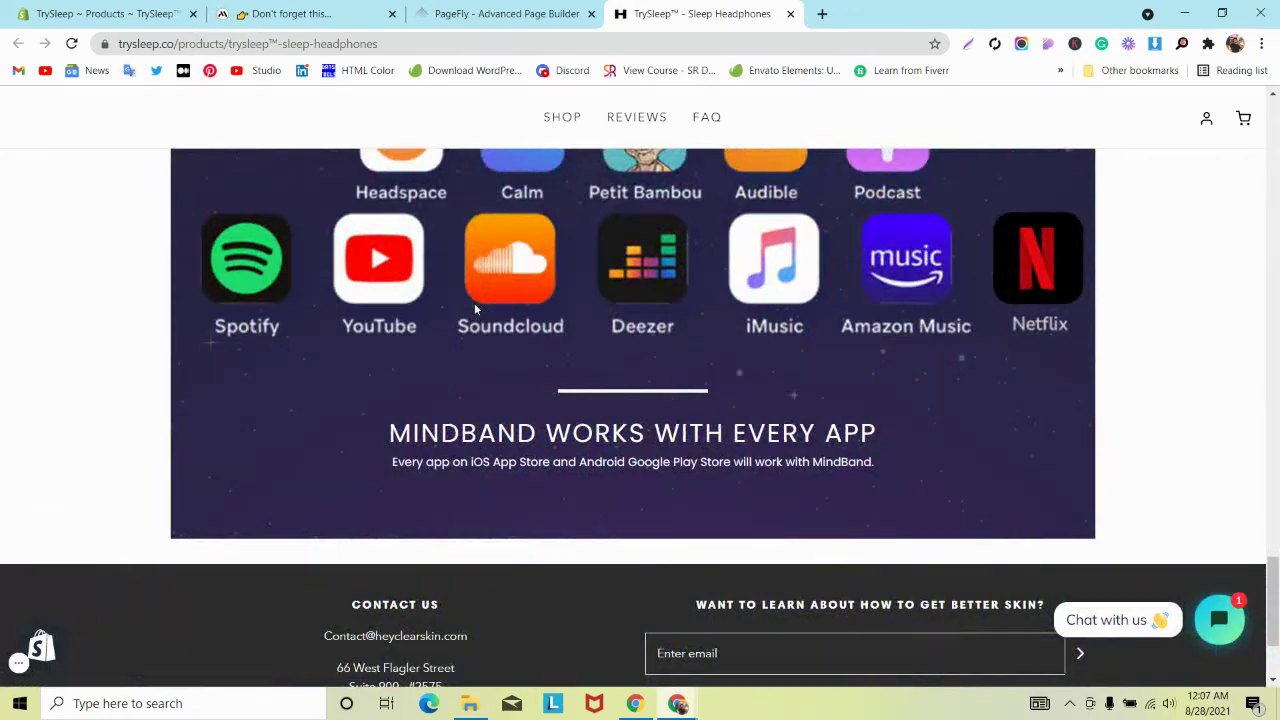
scroll(474, 303, down, 1)
scroll(474, 303, up, 3)
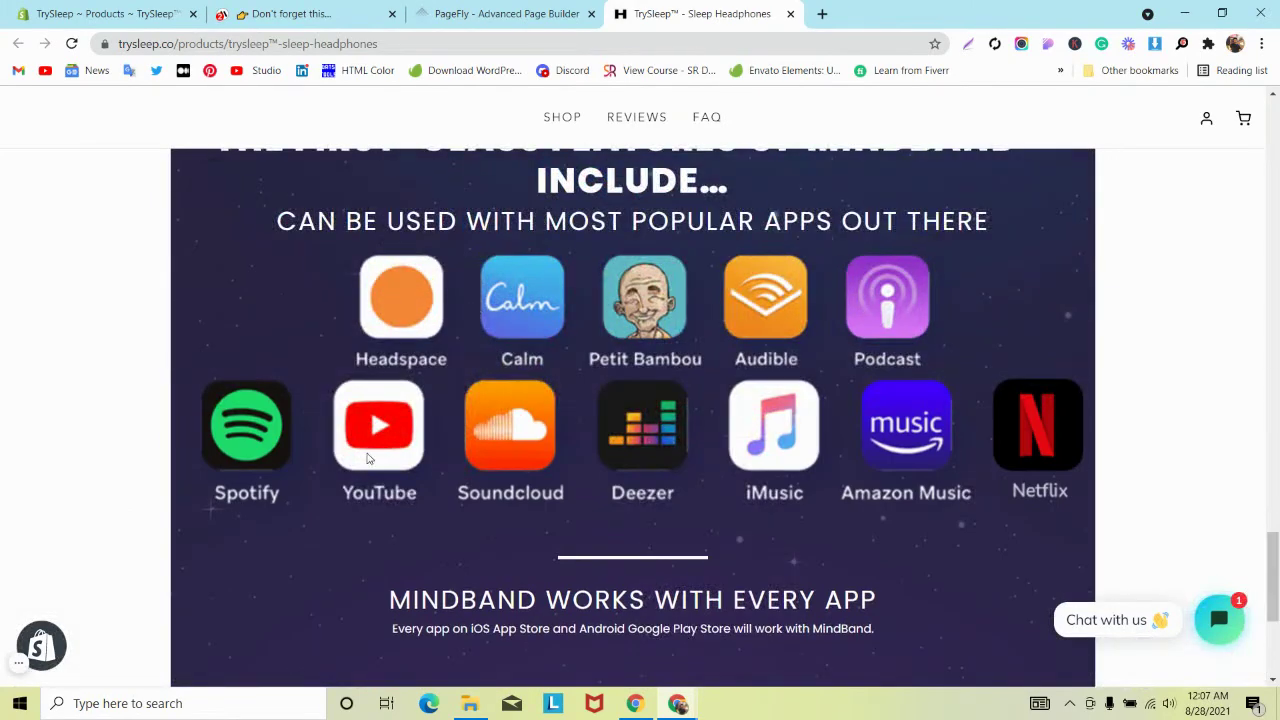
scroll(528, 406, up, 4)
scroll(528, 406, down, 3)
Inspect the first-class features heading in the browser developer tools and preview the section in iPad device emulation
right_click(757, 272)
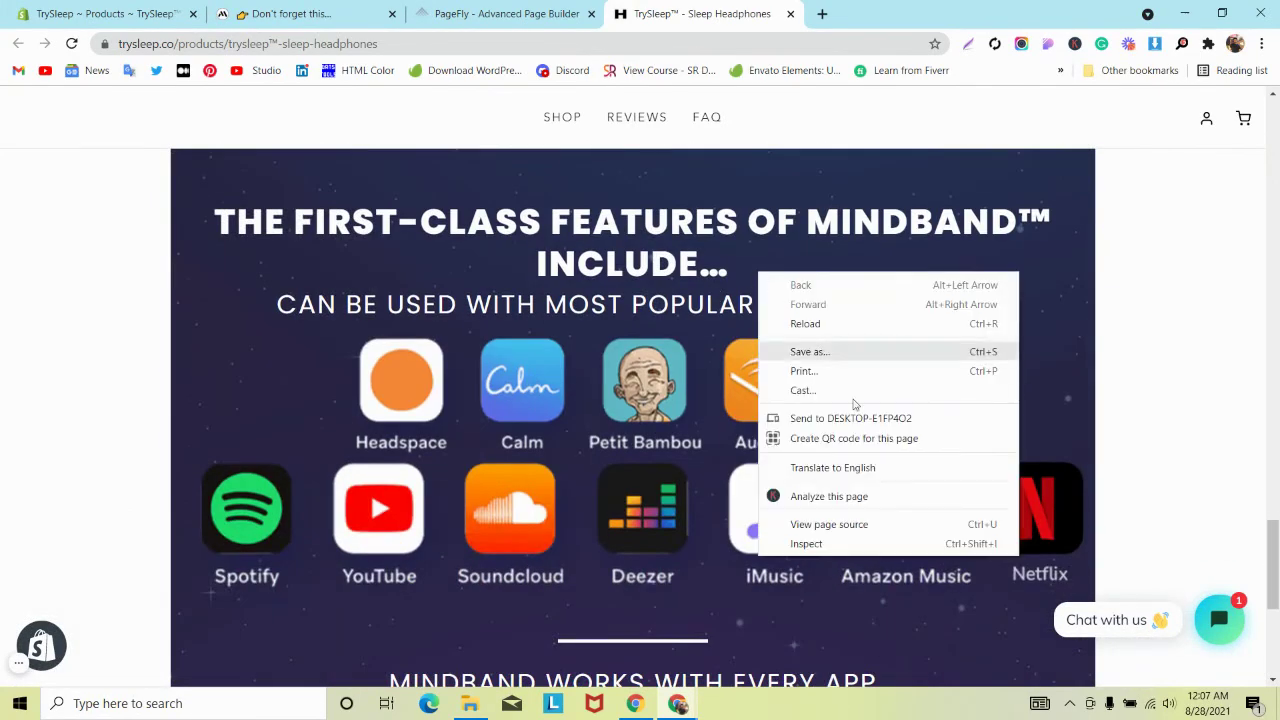
click(879, 545)
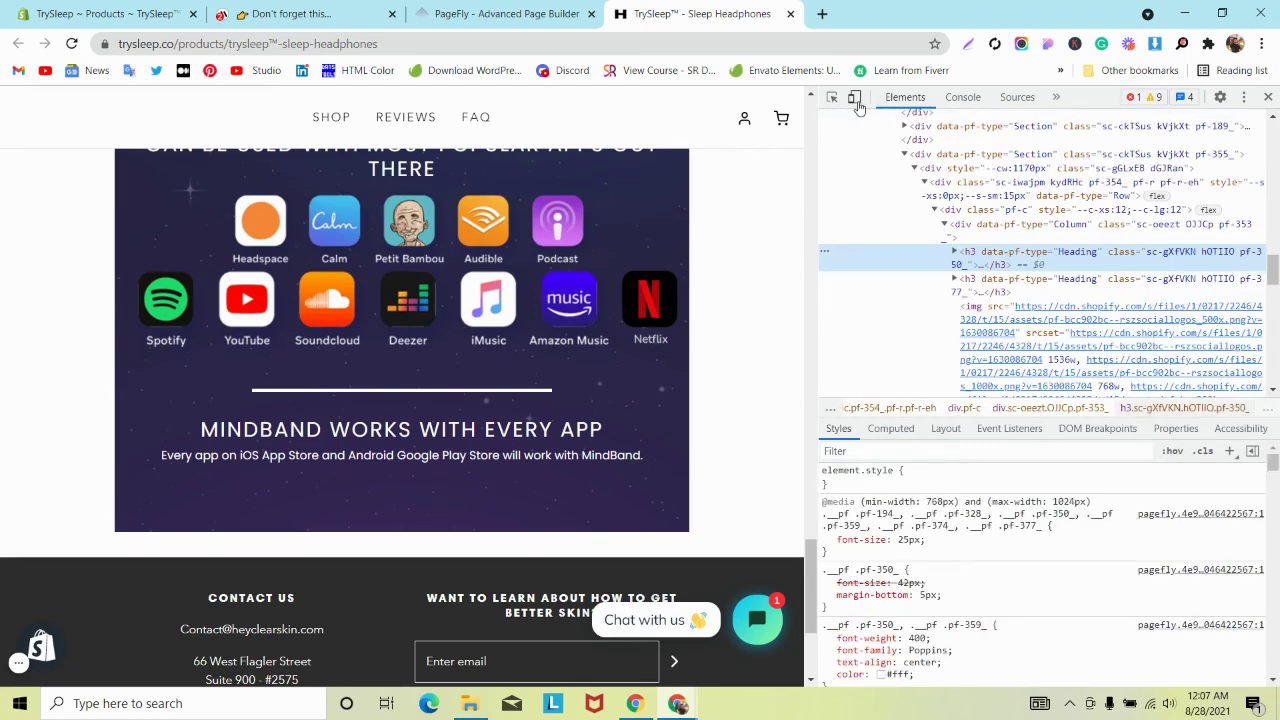
click(857, 103)
scroll(413, 318, up, 2)
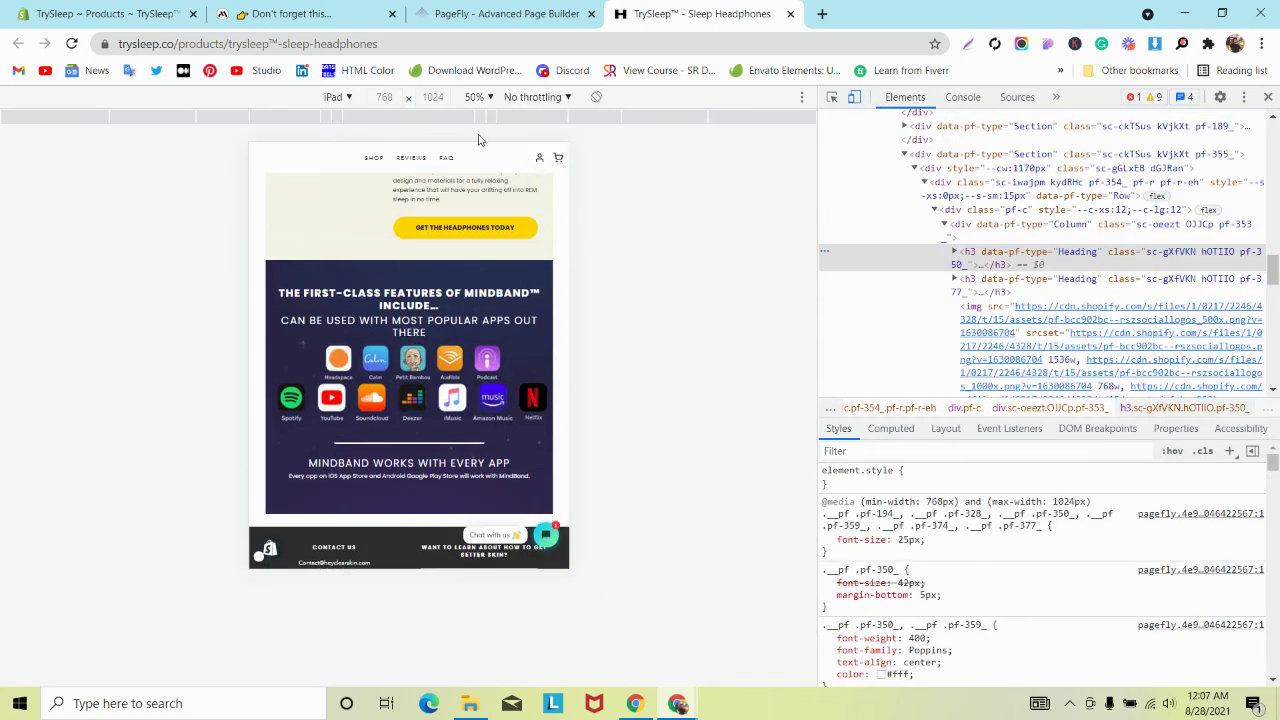
Switch the device emulation to iPhone 6/7/8 and examine the mobile layout down to the features section and footer
click(348, 97)
click(378, 251)
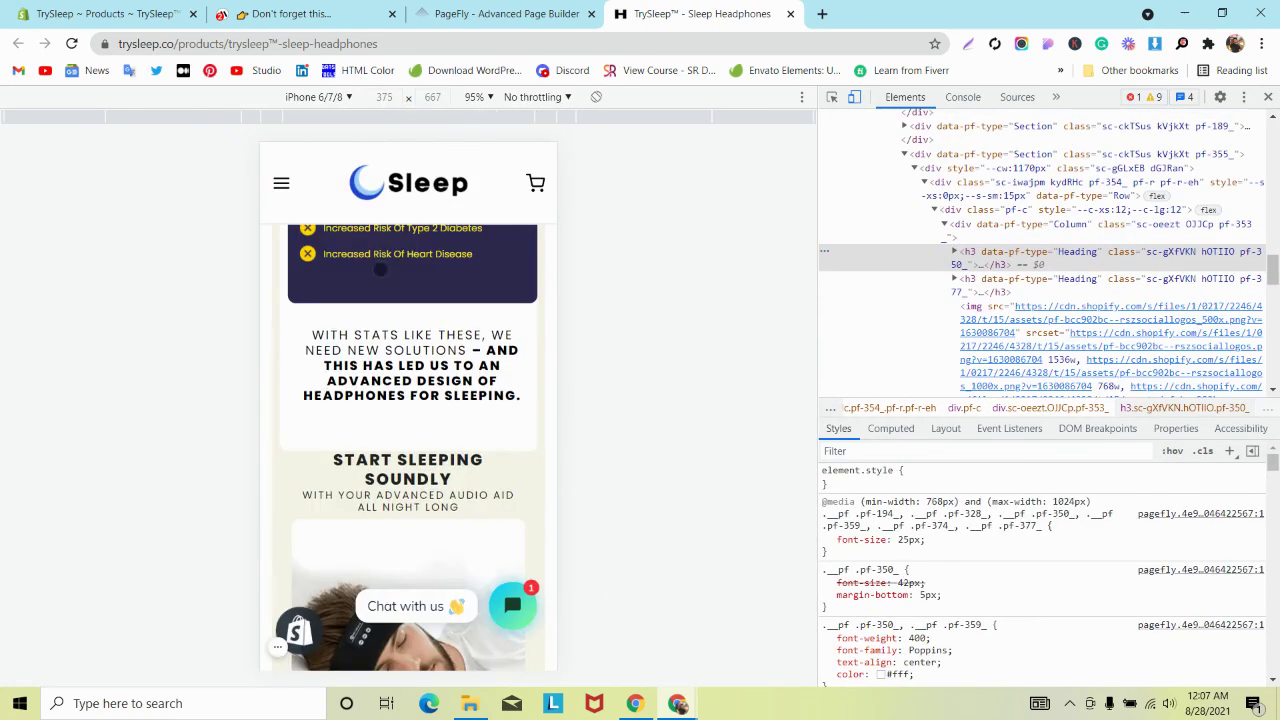
scroll(384, 355, down, 10)
scroll(384, 355, down, 8)
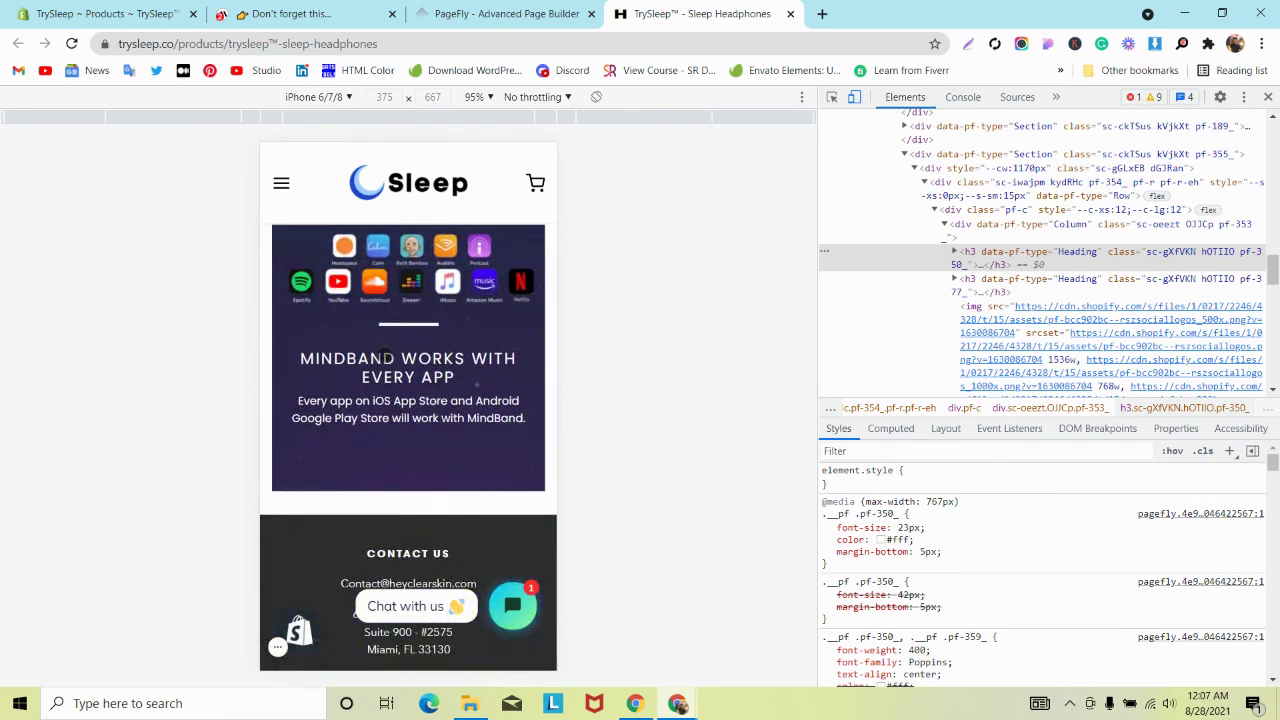
Switch to the PageFly editor and check its app logos section against the MindBand reference page
click(555, 14)
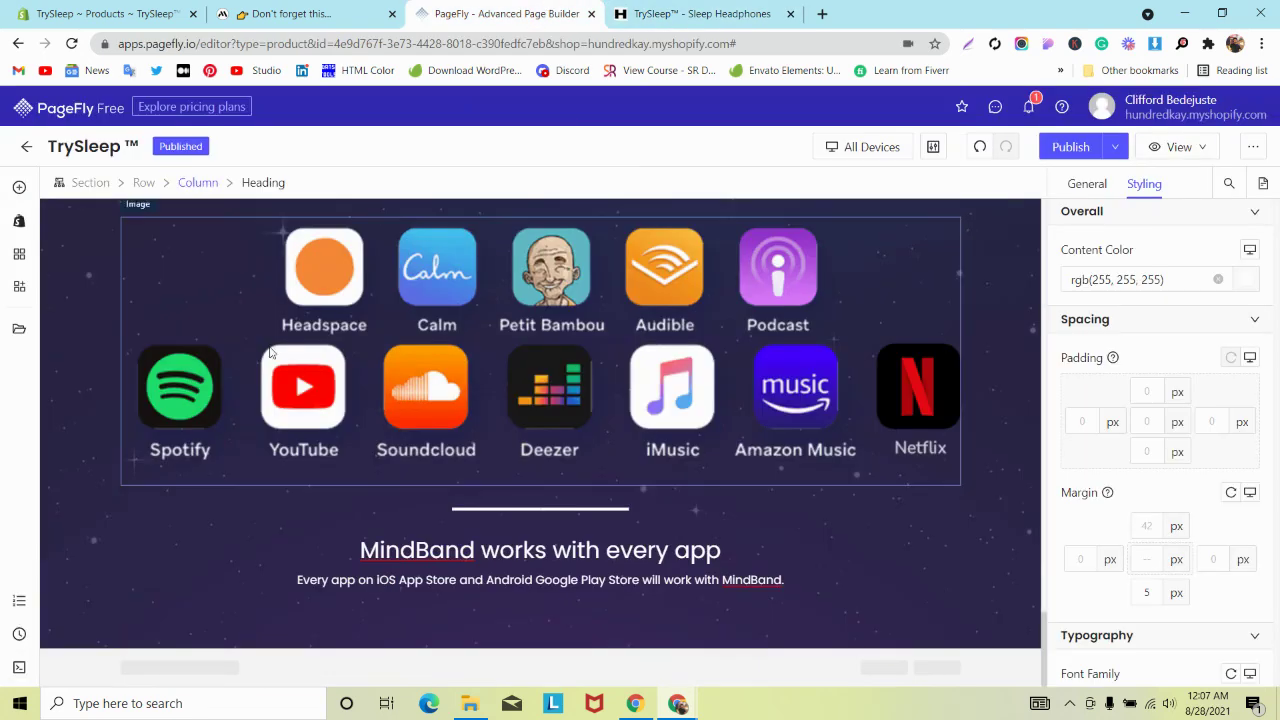
click(300, 14)
click(557, 10)
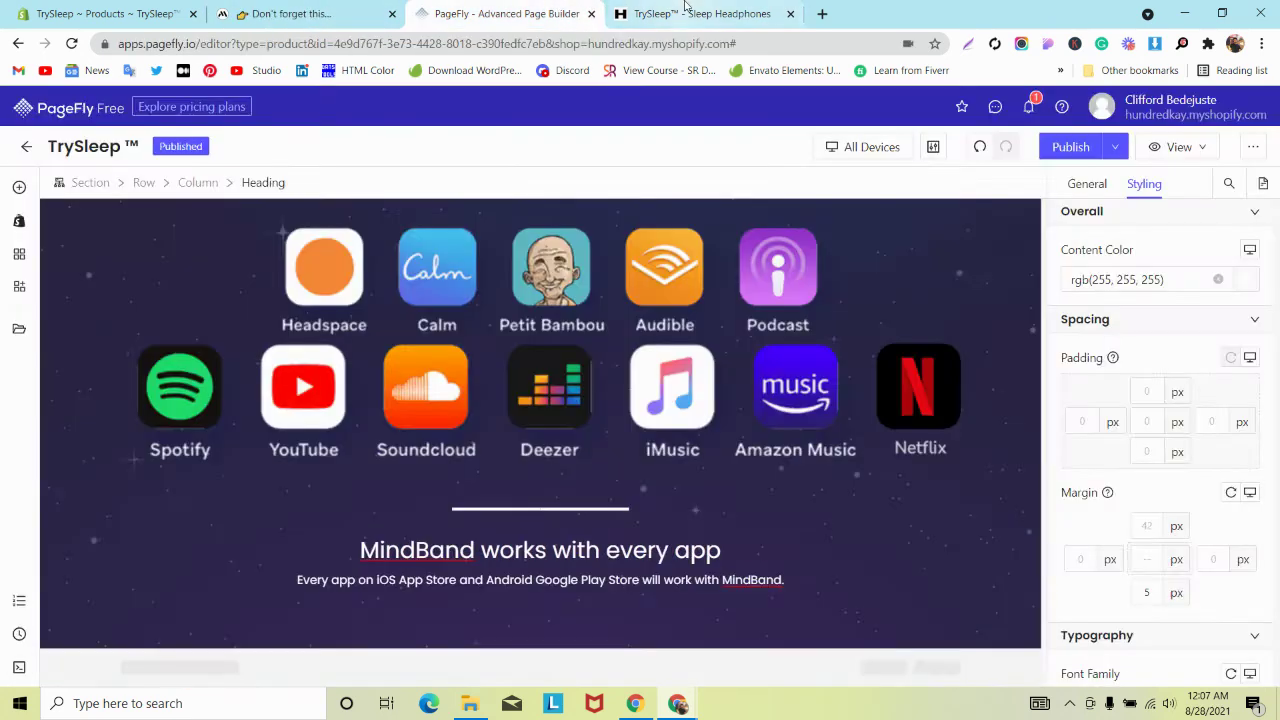